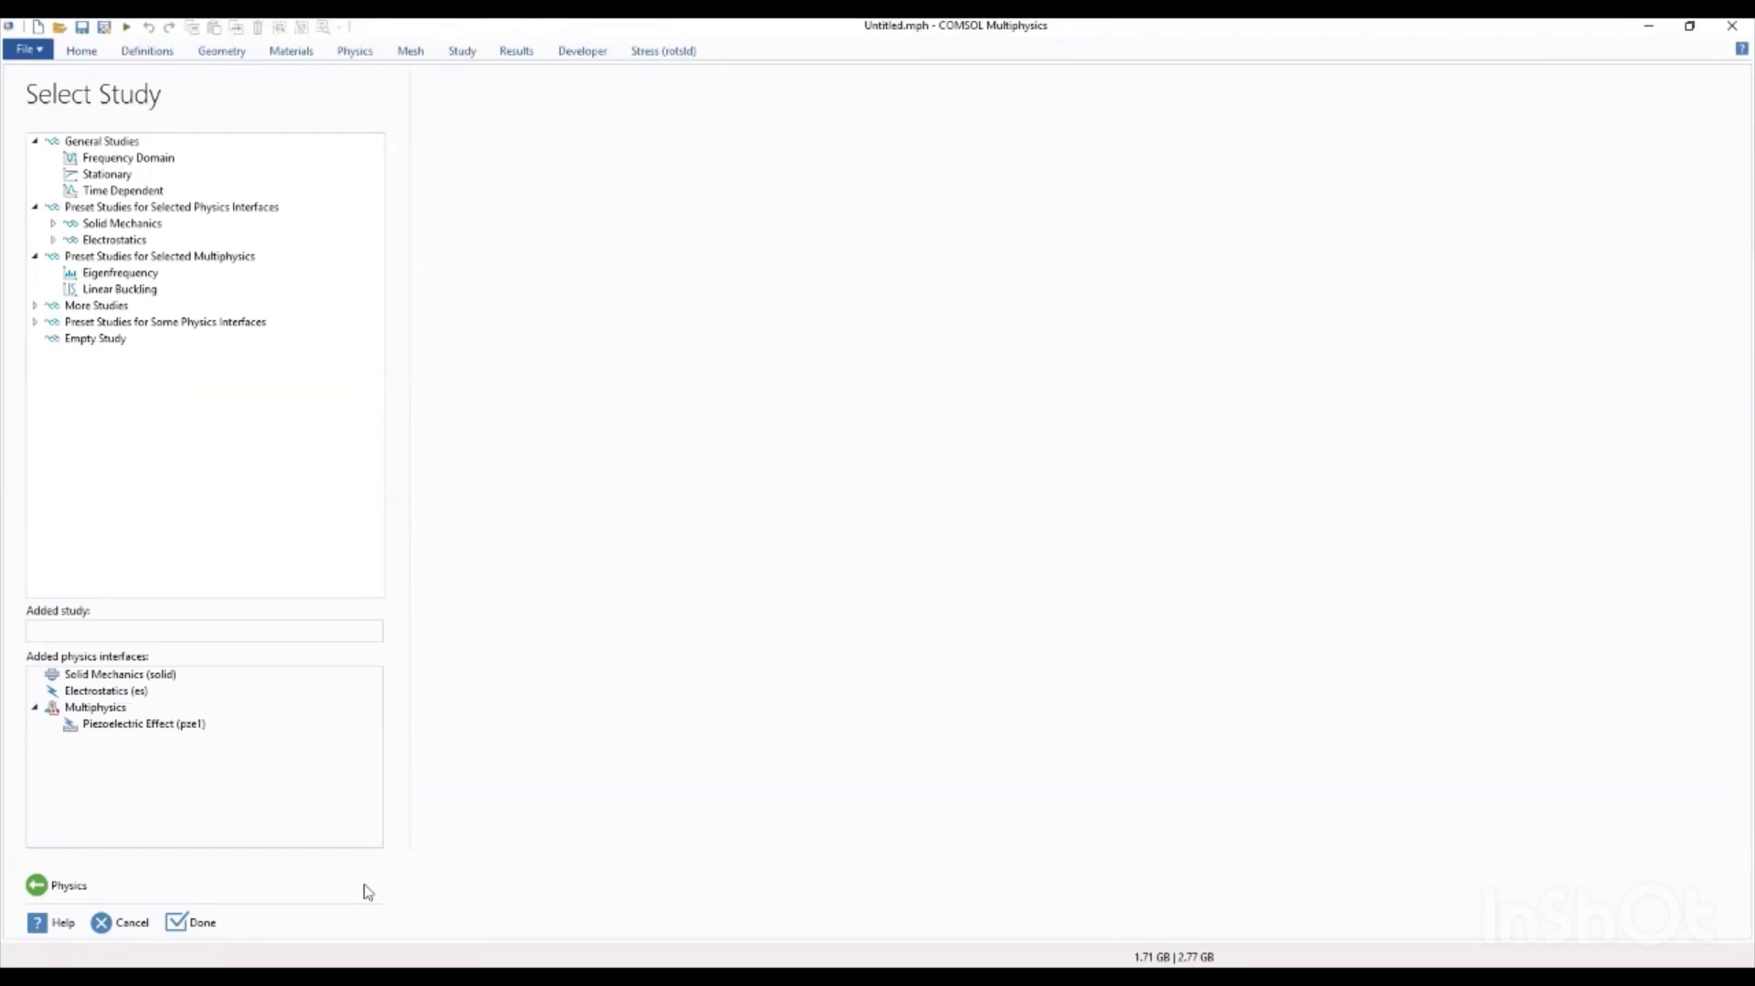
Step: Finish the model setup without adding a study, and define a global parameter Cs with the expression 1[pF]
left_click(209, 923)
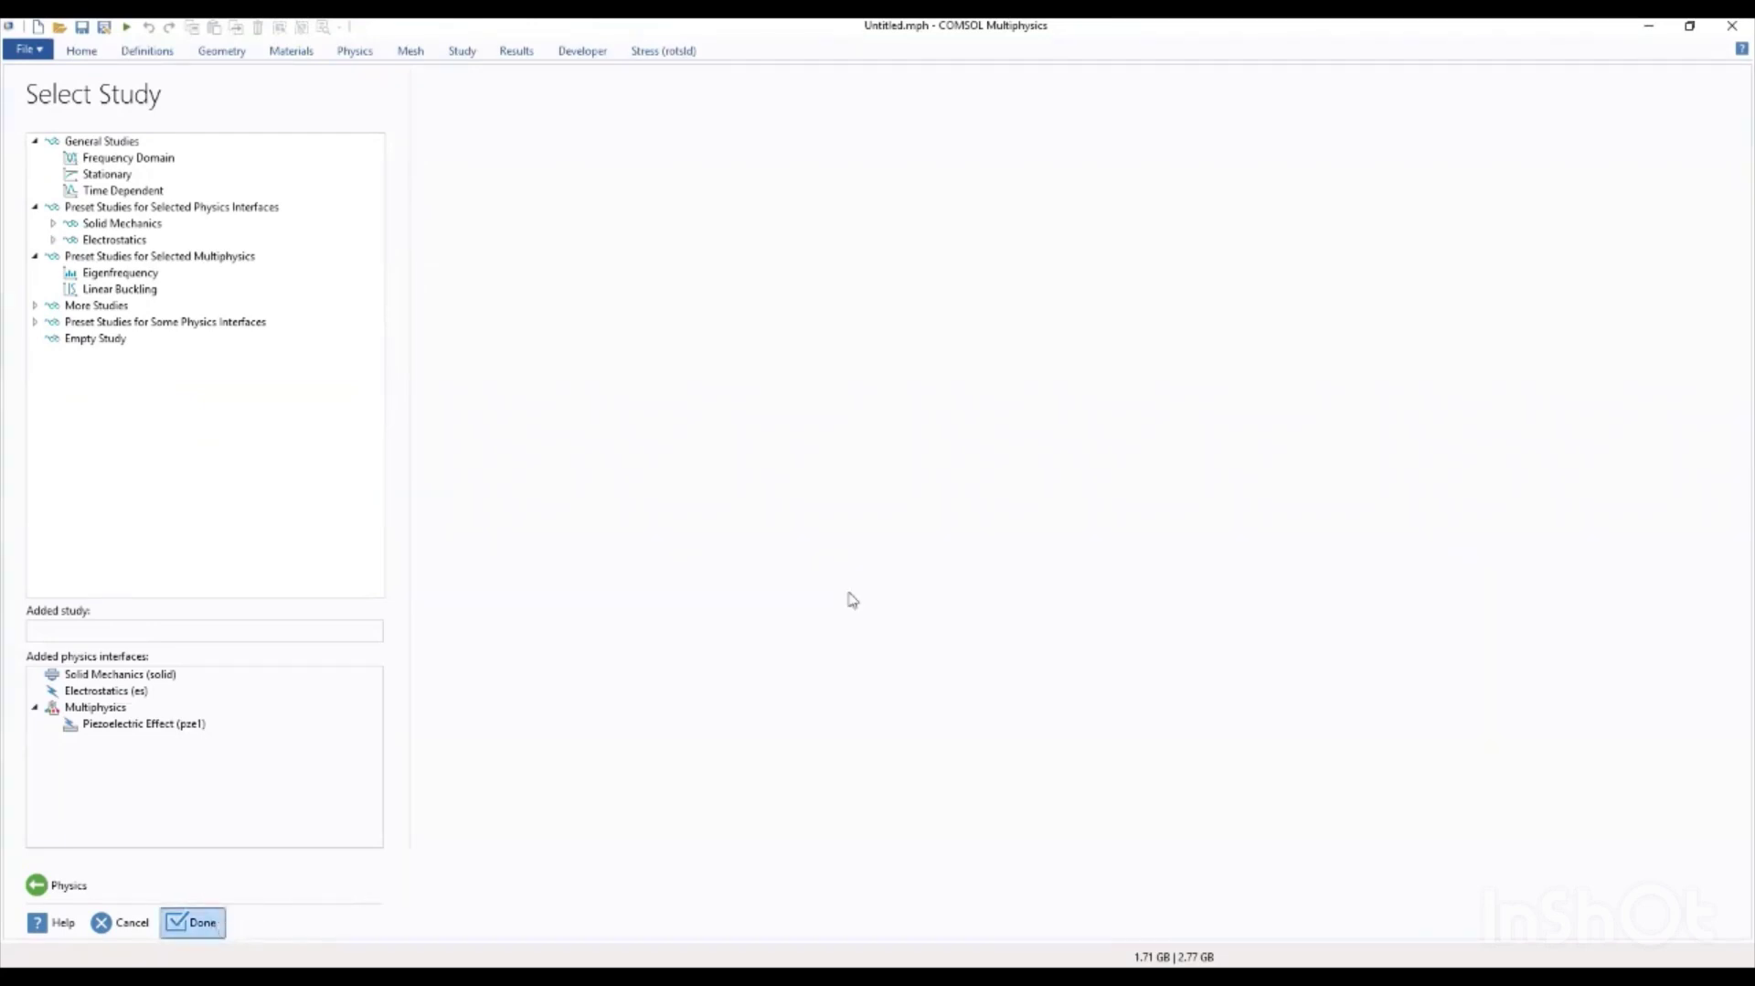
left_click(922, 573)
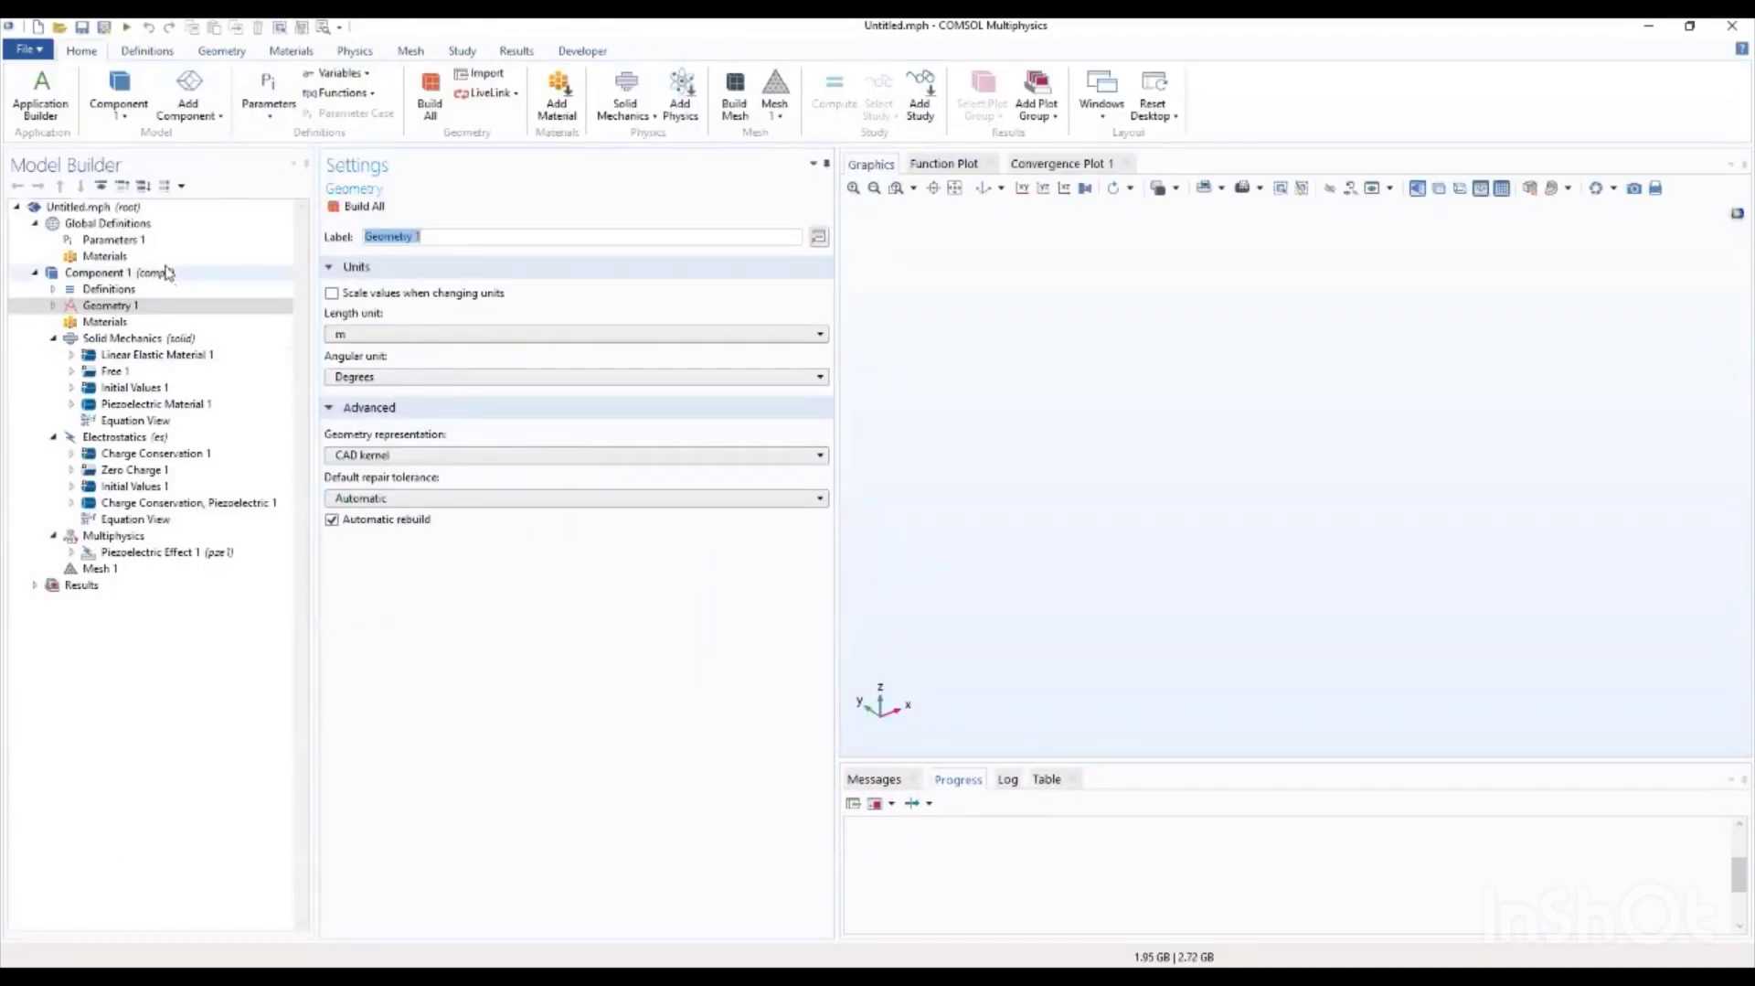
left_click(113, 240)
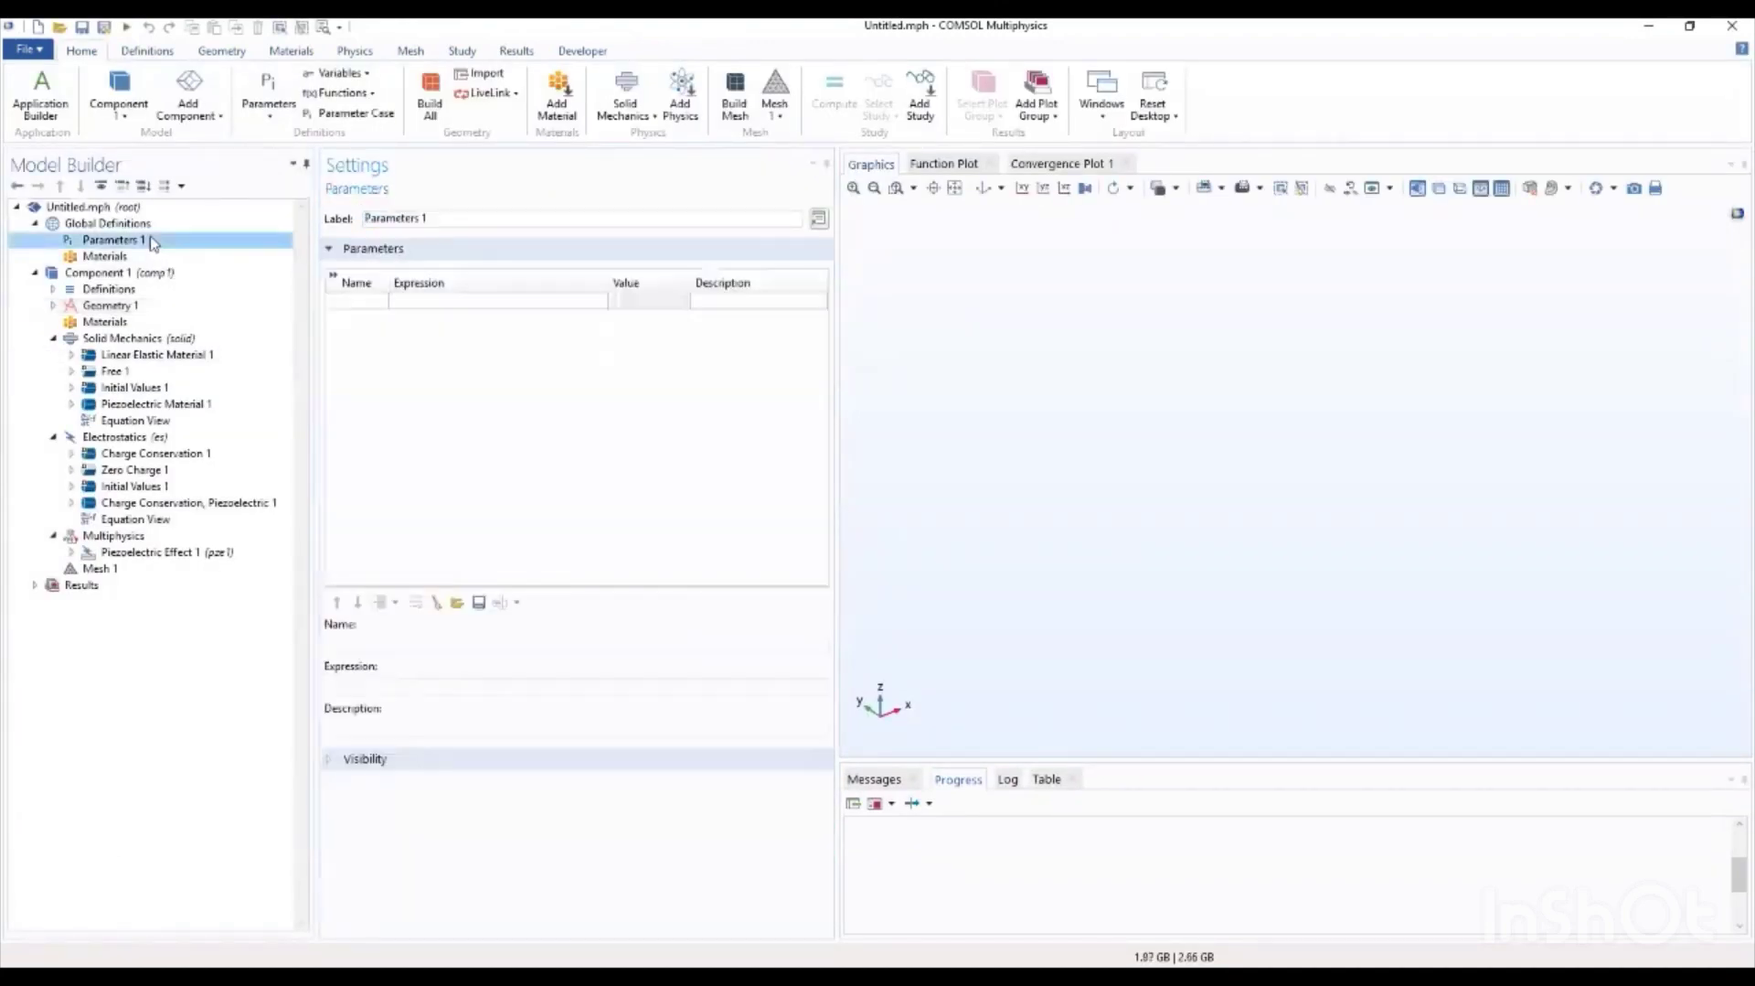
left_click(362, 302)
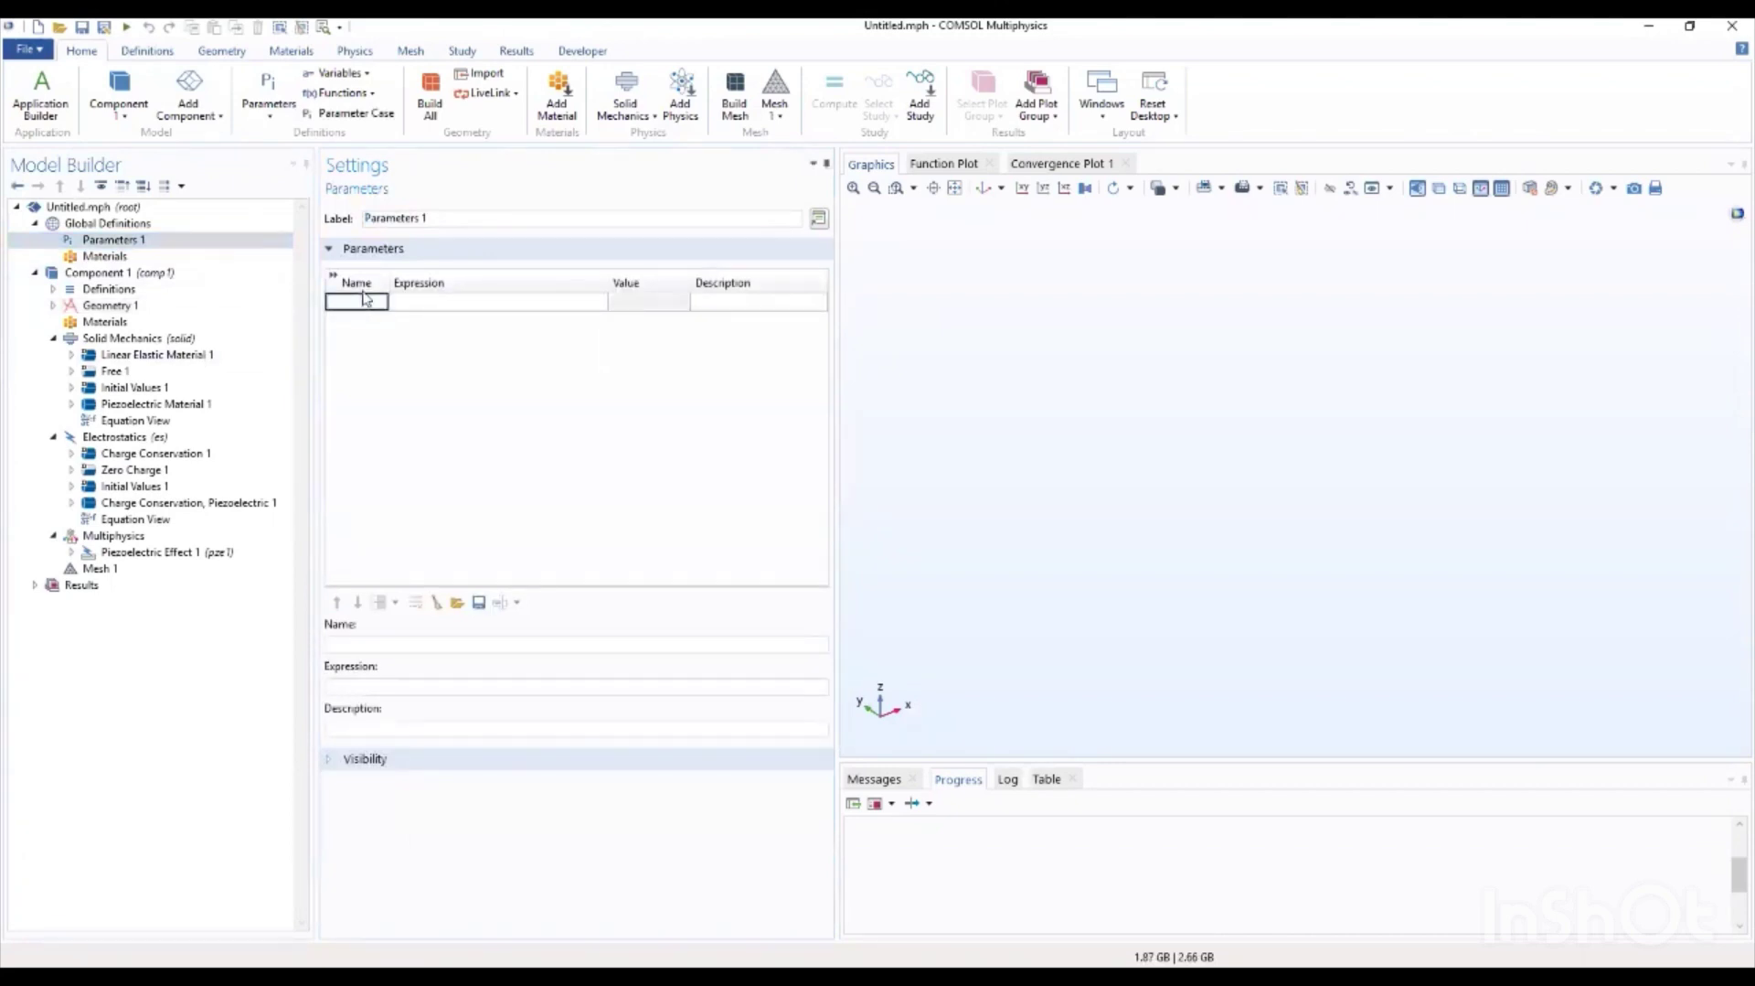
type("Cs")
left_click(414, 303)
left_click(413, 302)
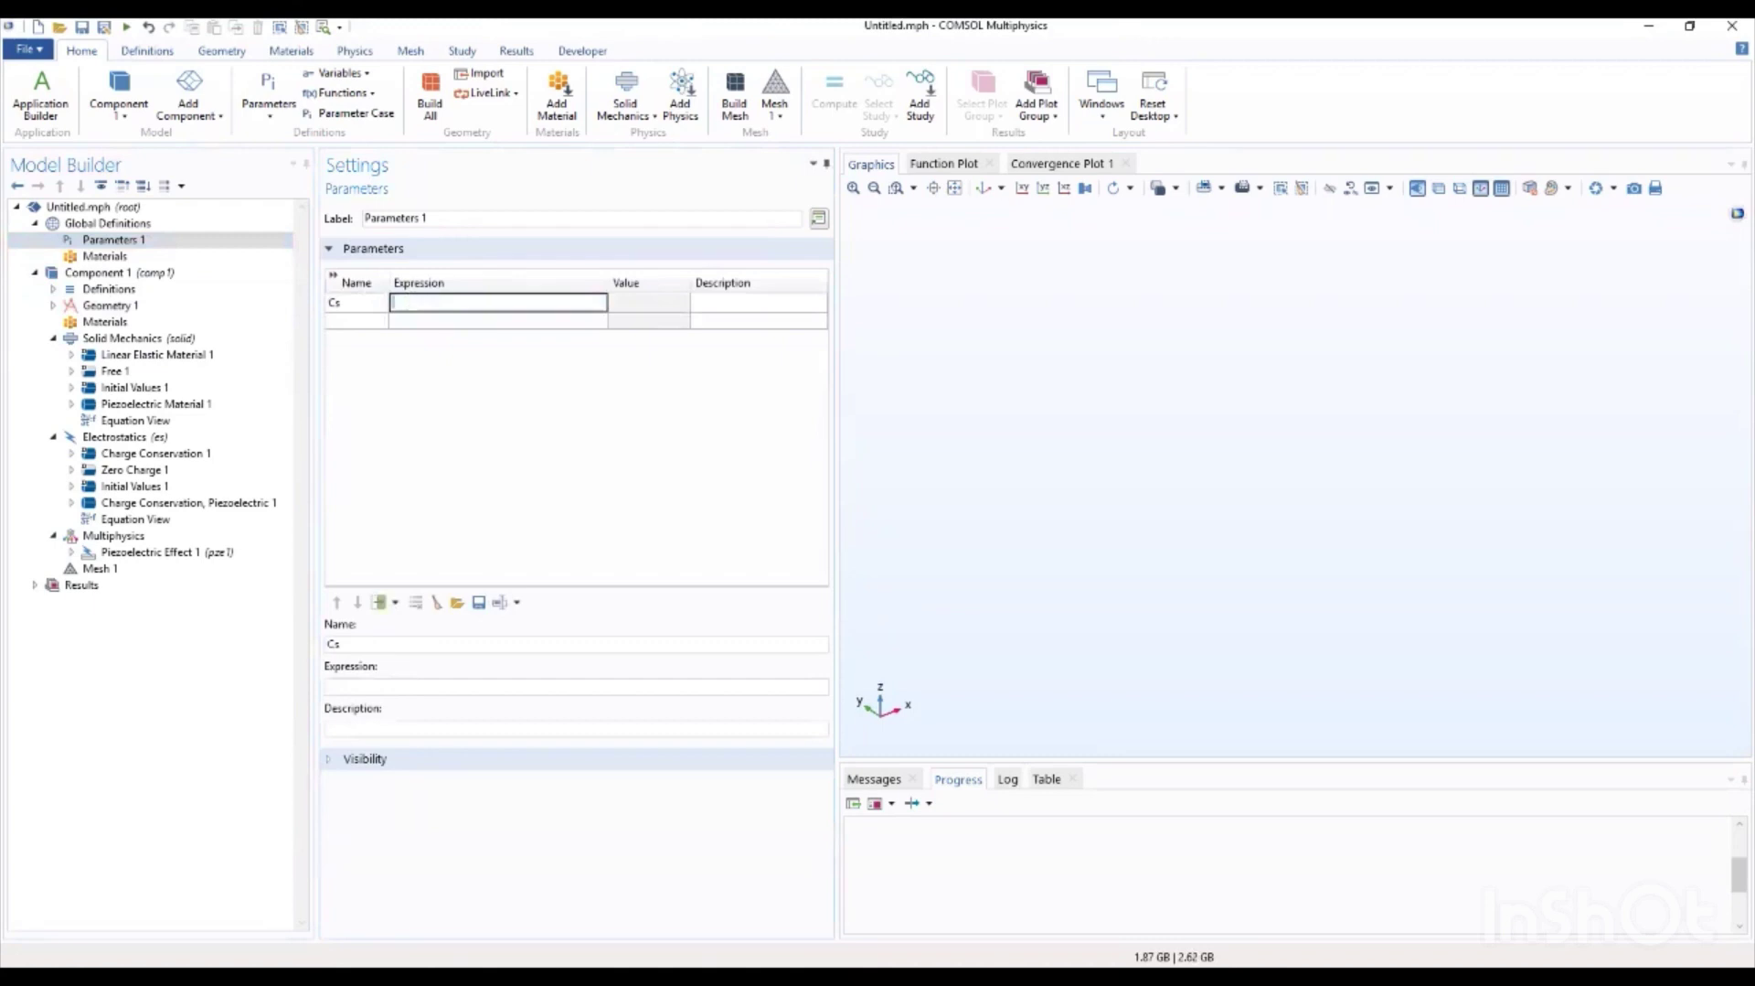
type("1[pF]")
Step: Add a second global parameter R0 with the expression 835[um]
left_click(353, 318)
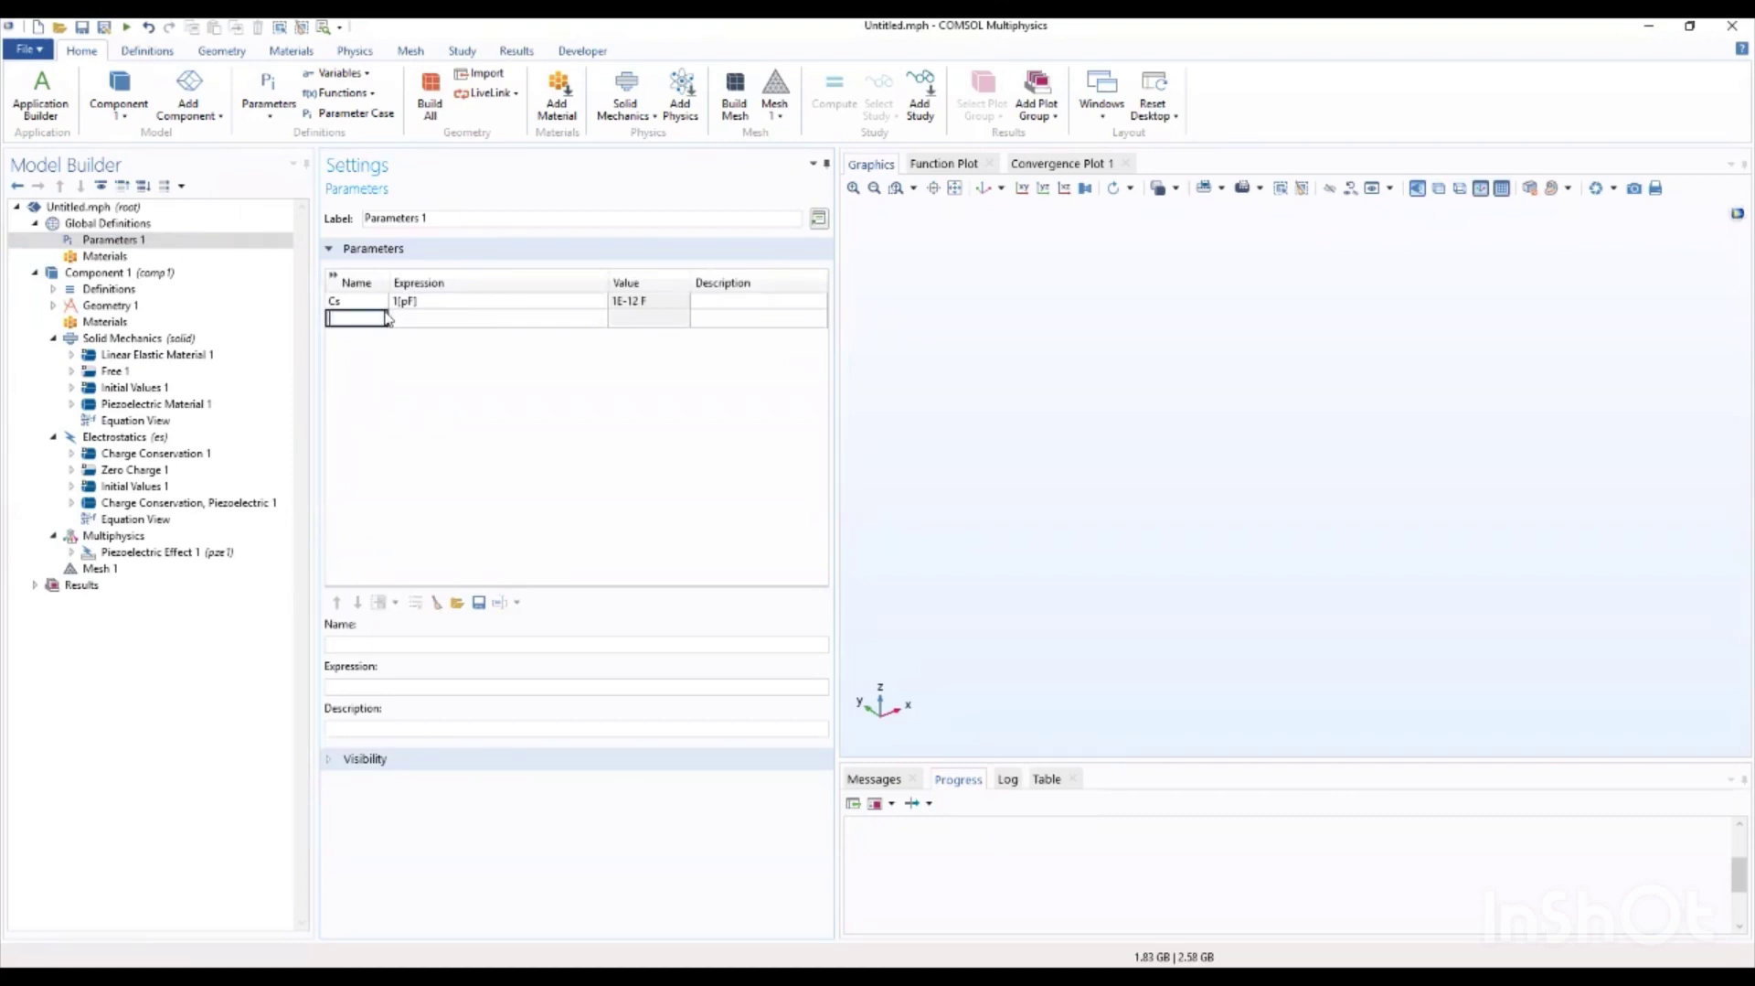
type("R0")
left_click(429, 320)
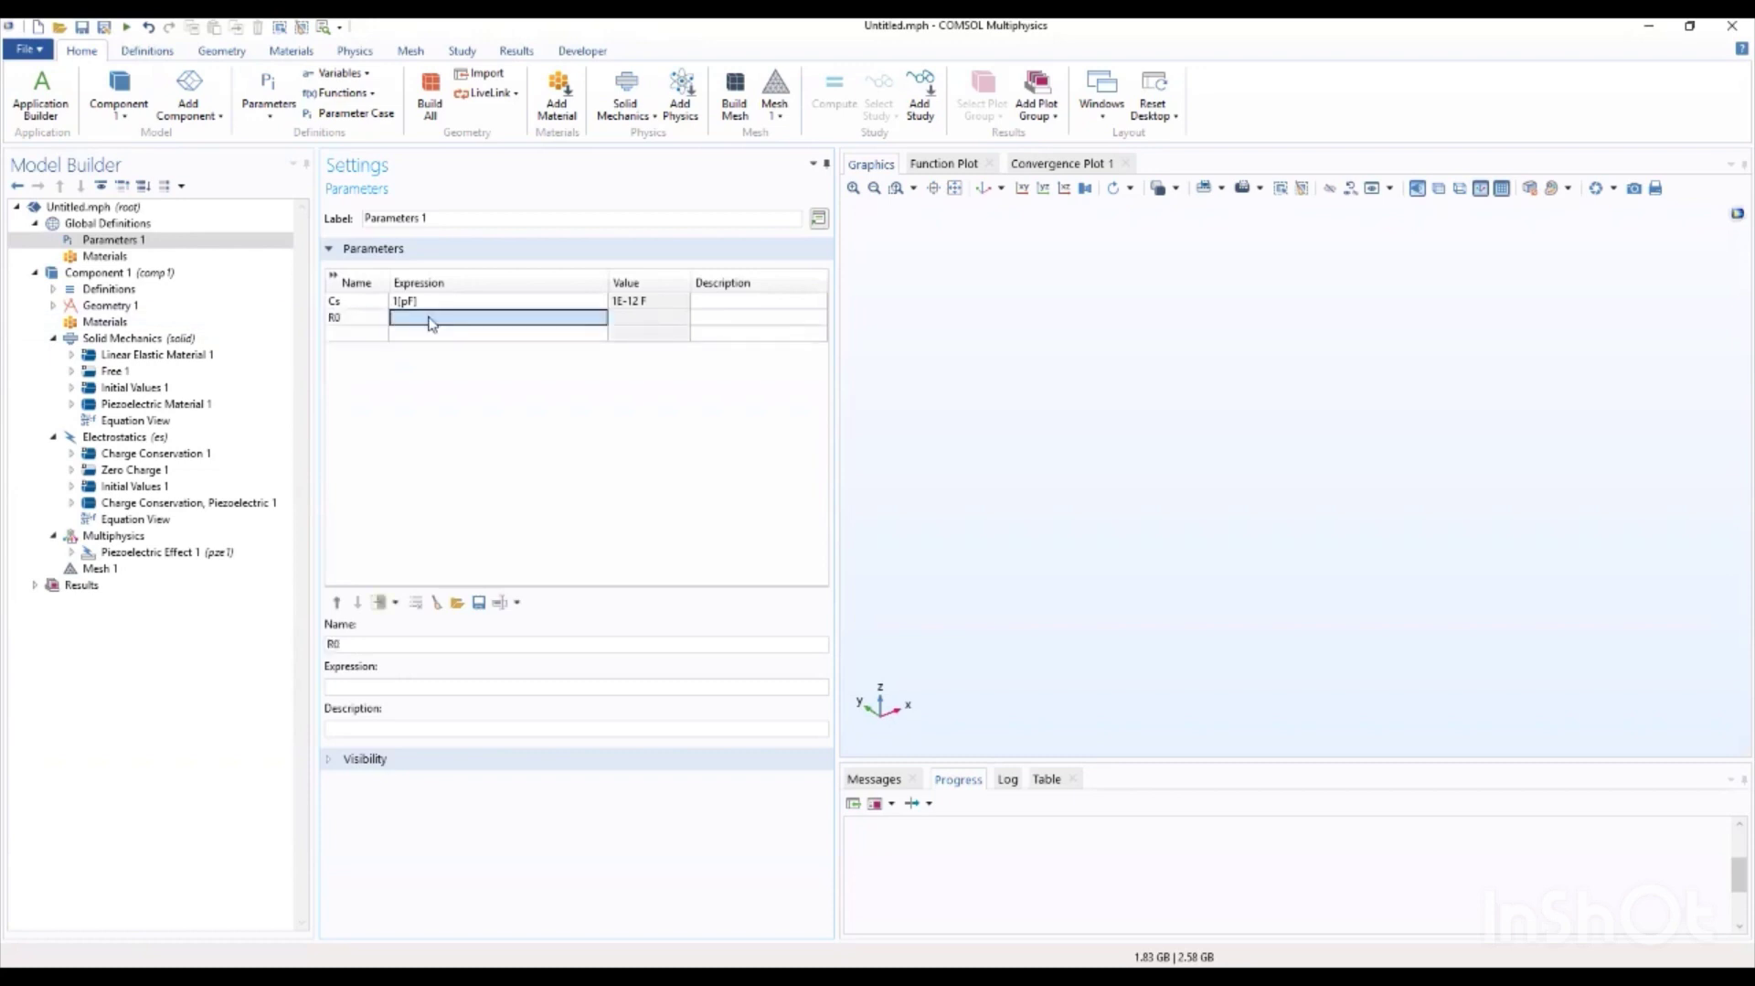
type("835[")
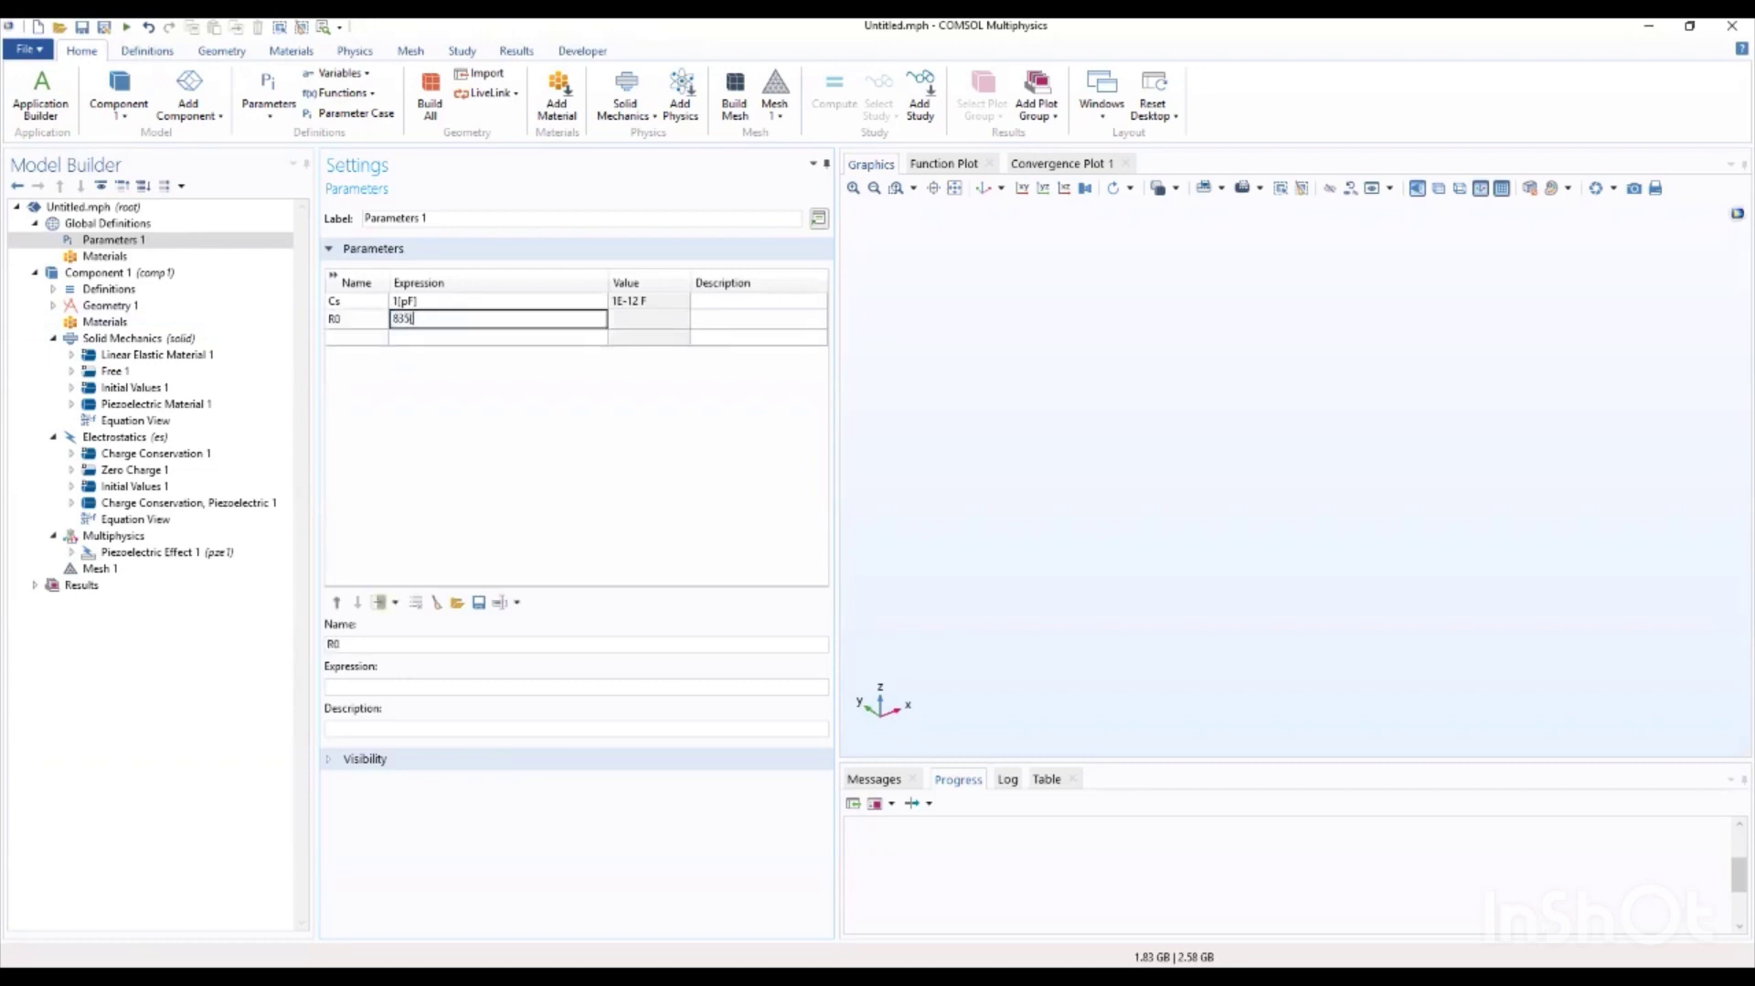
type("um]")
Step: Add a third global parameter named J0 with the expression 334[um]
left_click(364, 334)
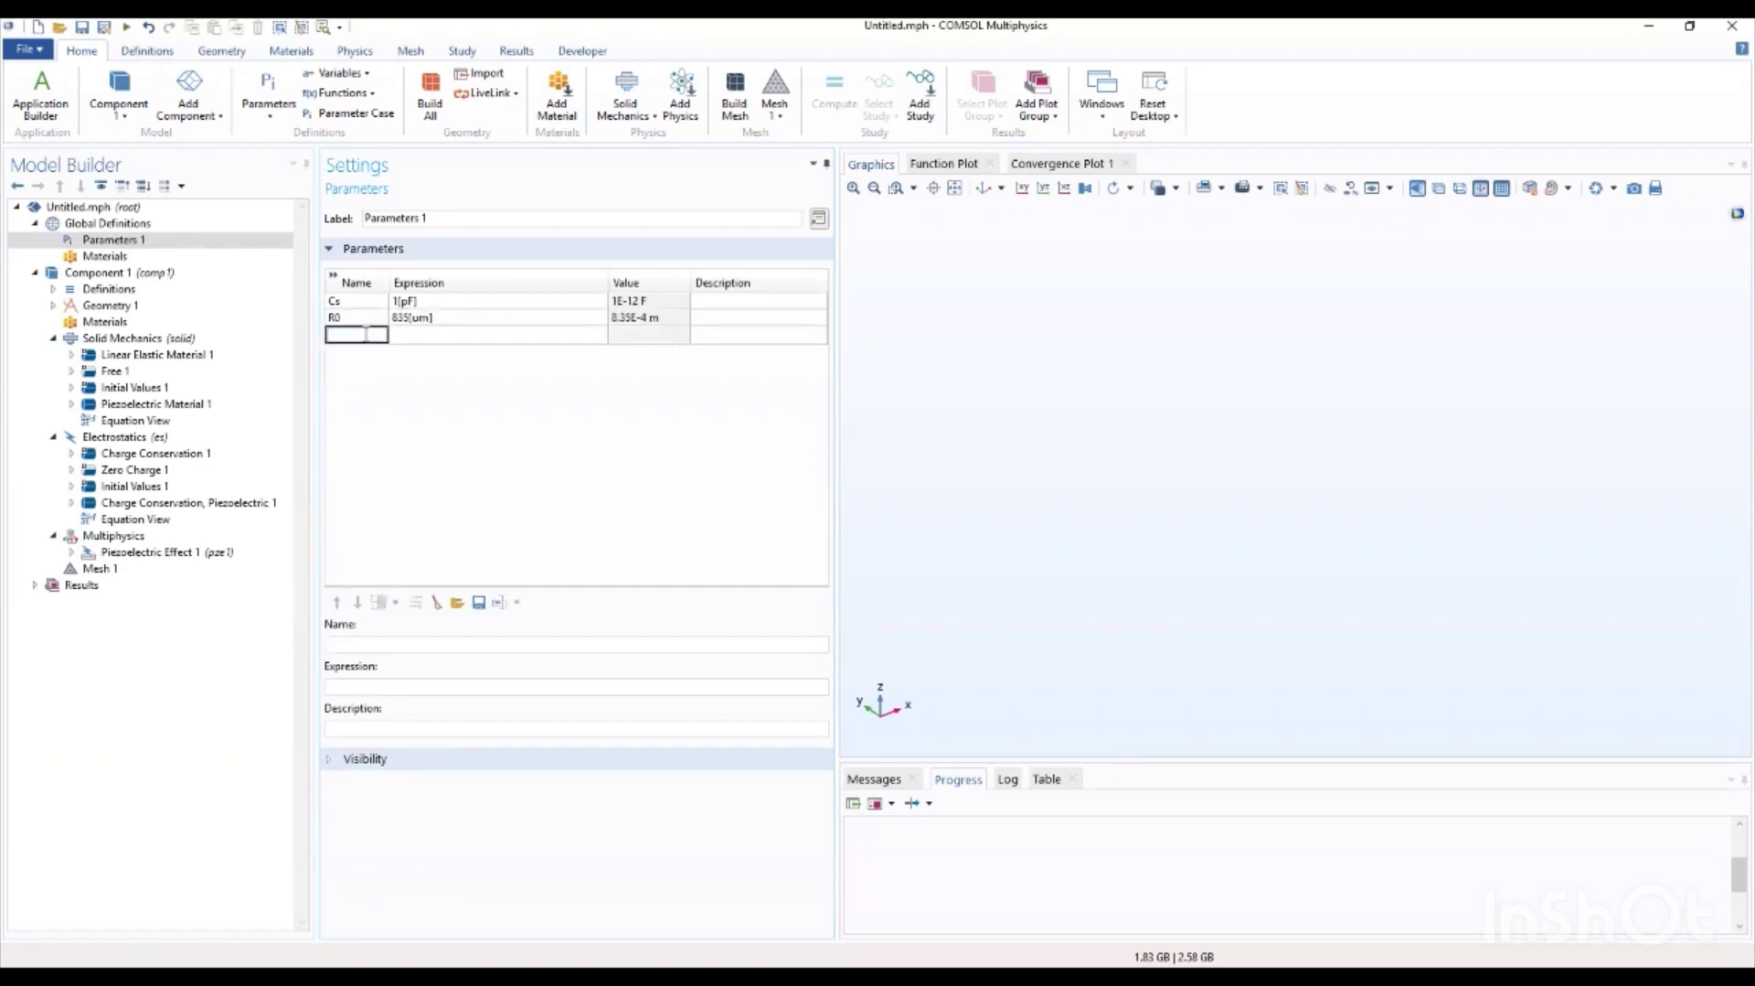
type("J0")
left_click(427, 336)
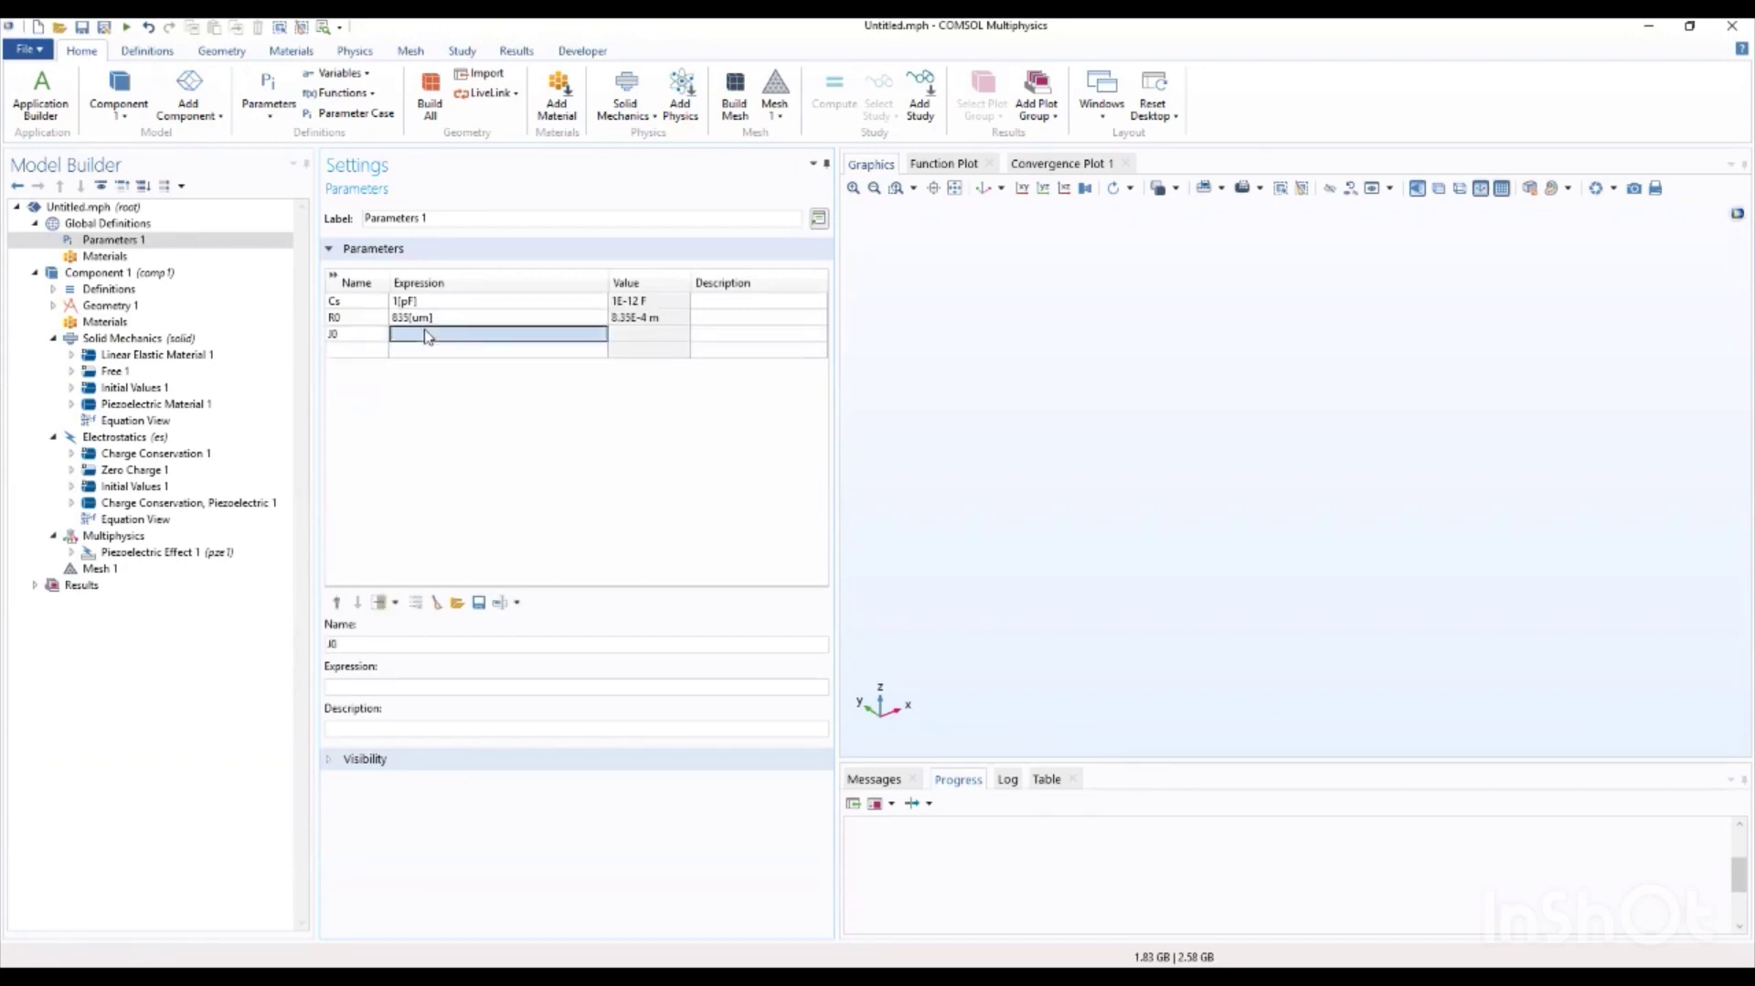
type("334")
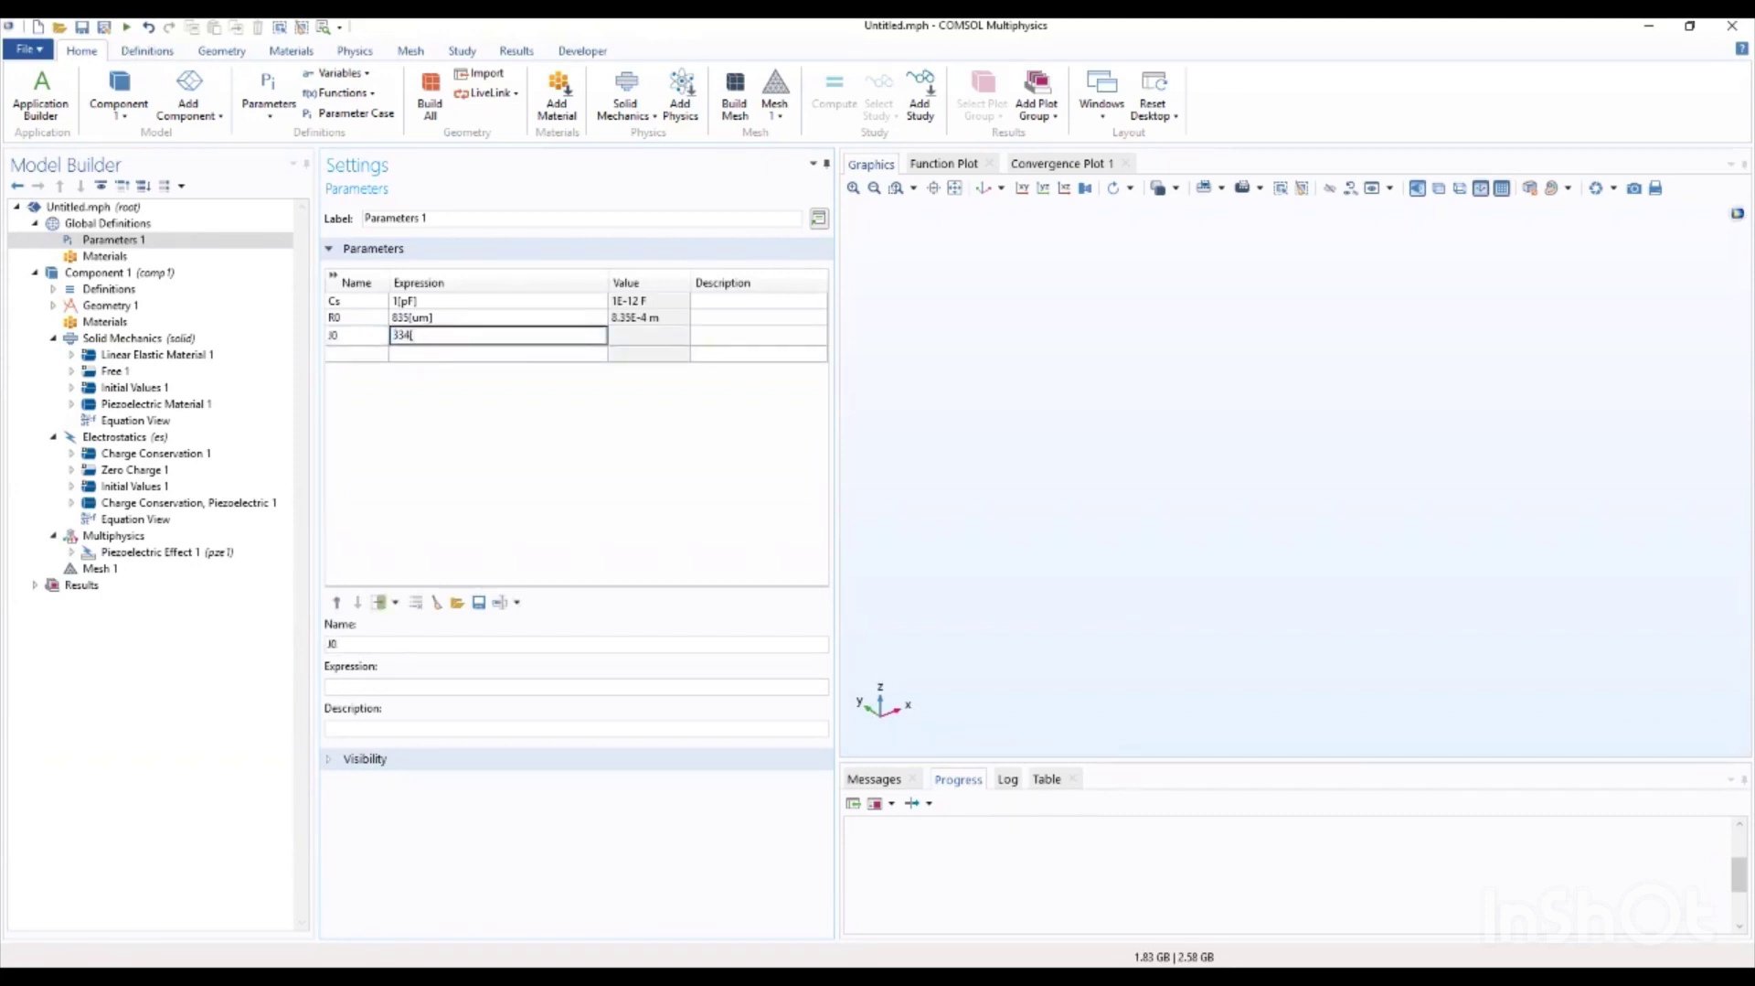
type("[UM")
key("BackSpace")
key("BackSpace")
type("um]")
Step: Rename the parameter J0 to H0
left_click(337, 335)
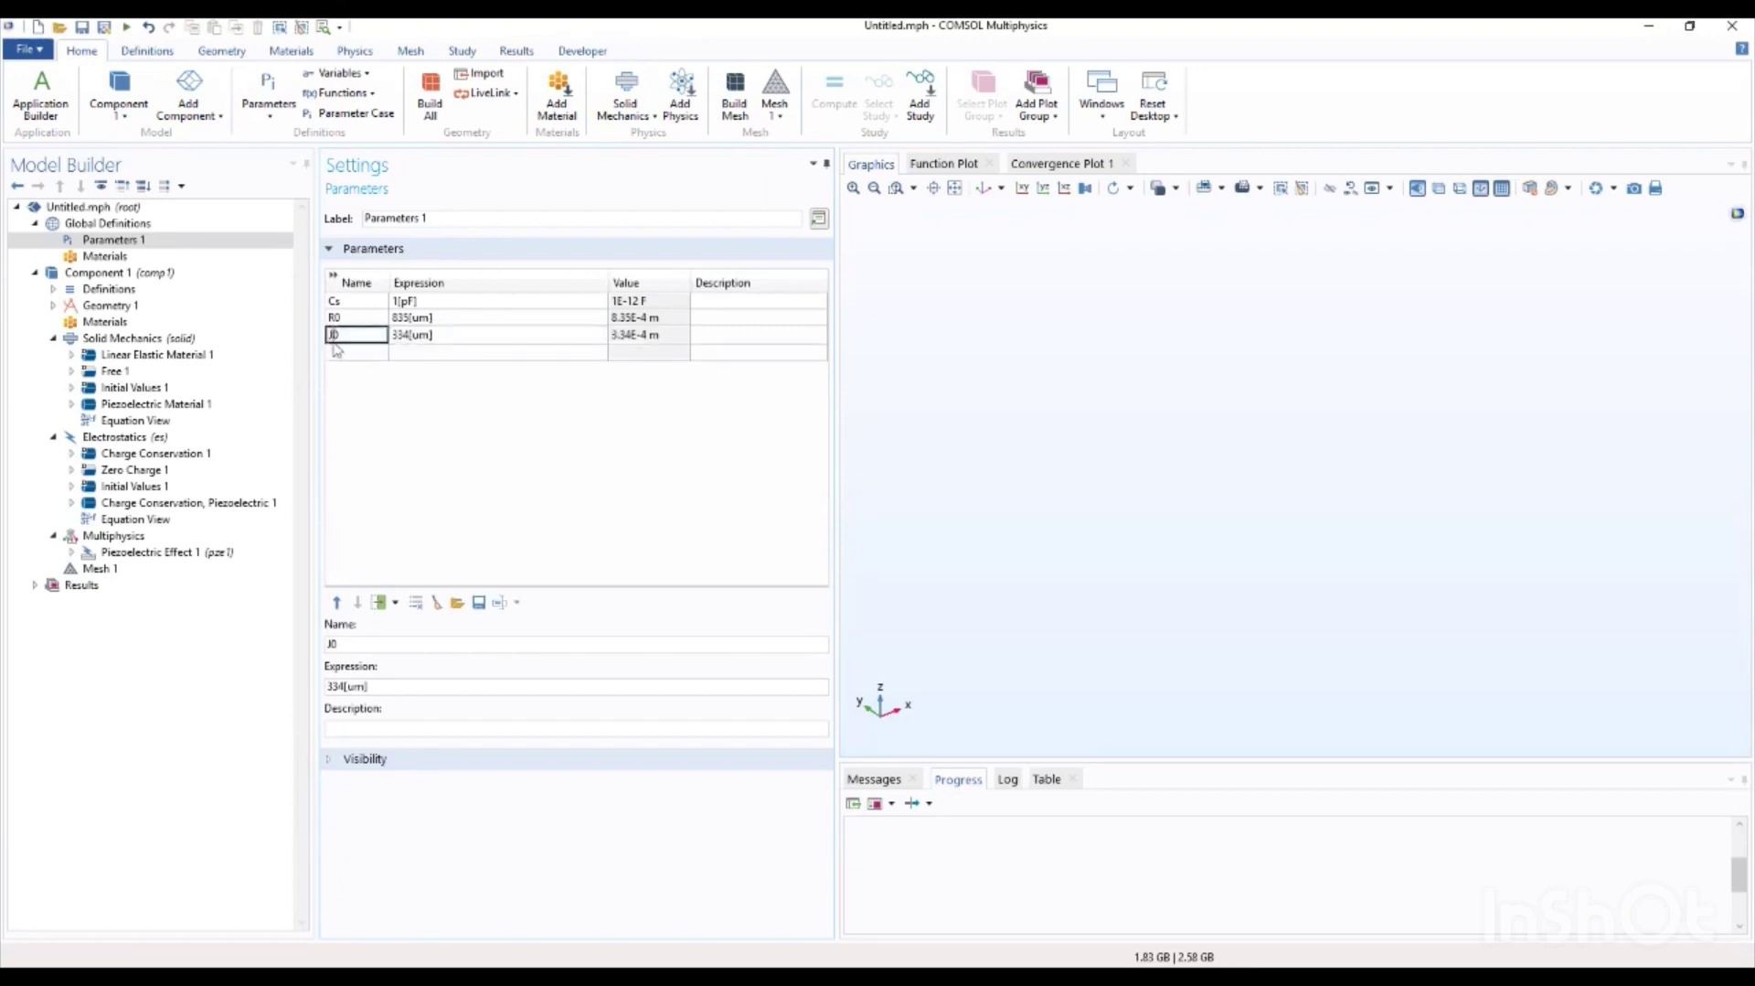
key("Delete")
type("H")
left_click(335, 352)
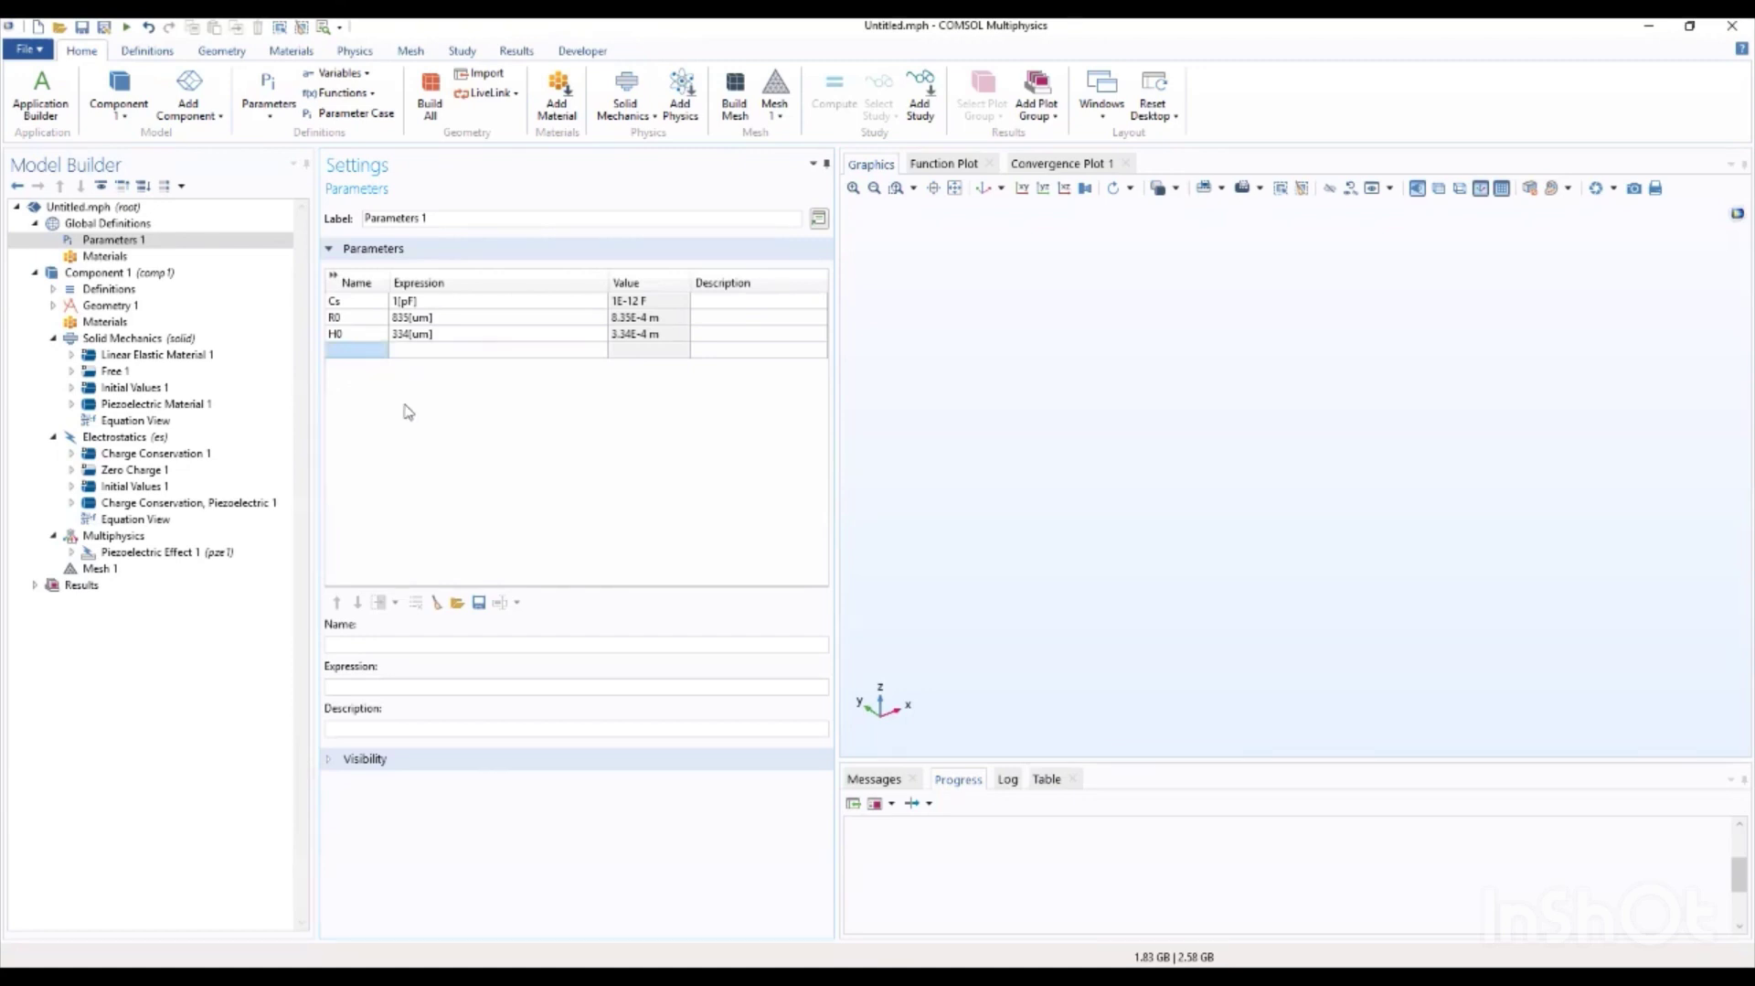
Step: Add an Import node to Mesh 1 and open the file browser for its mesh file
left_click(426, 52)
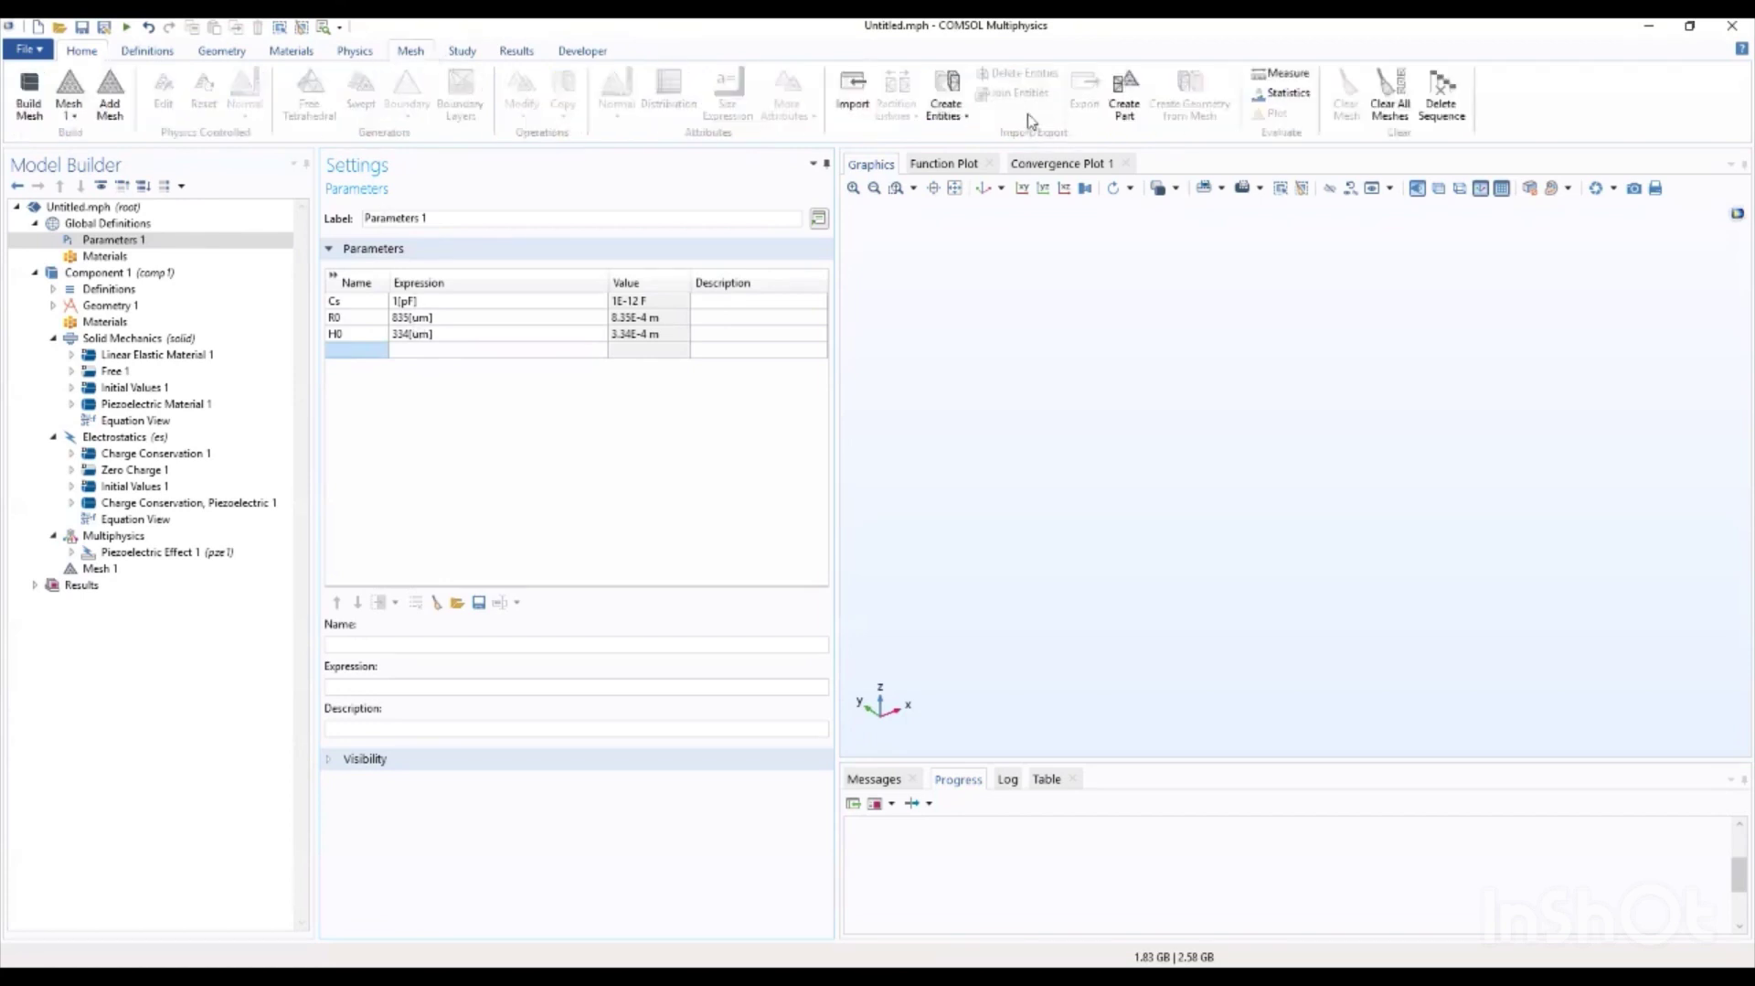
left_click(852, 110)
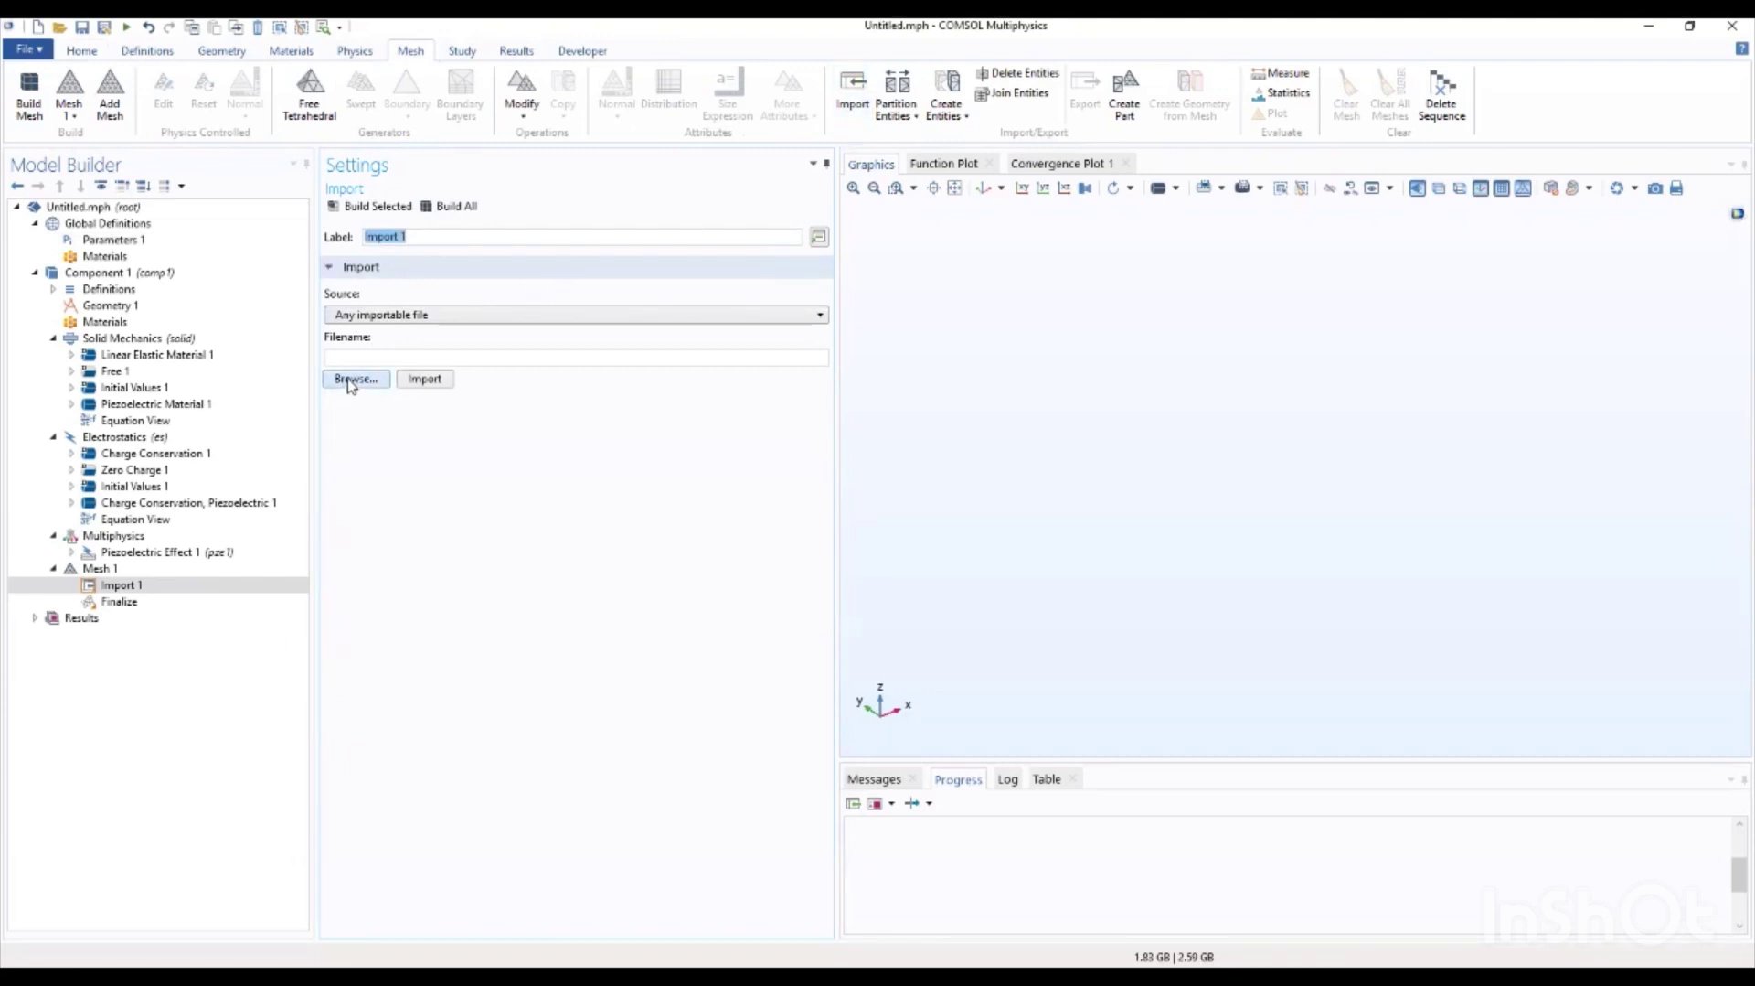
left_click(338, 382)
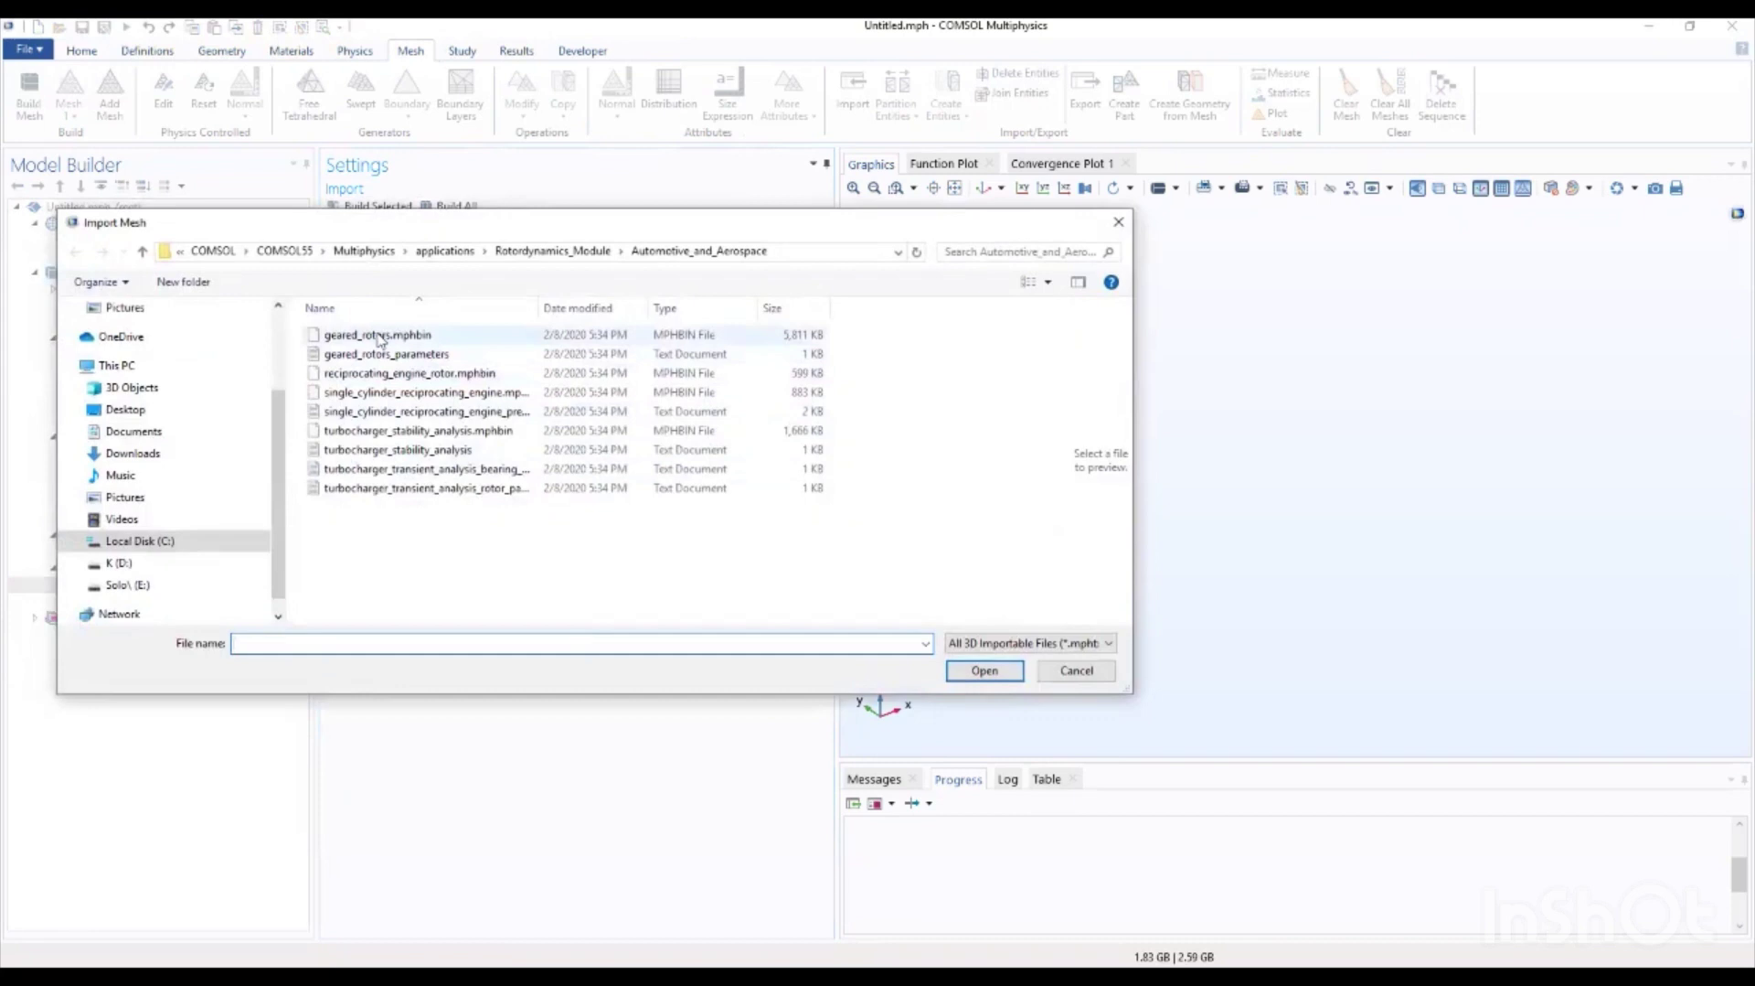
left_click(995, 254)
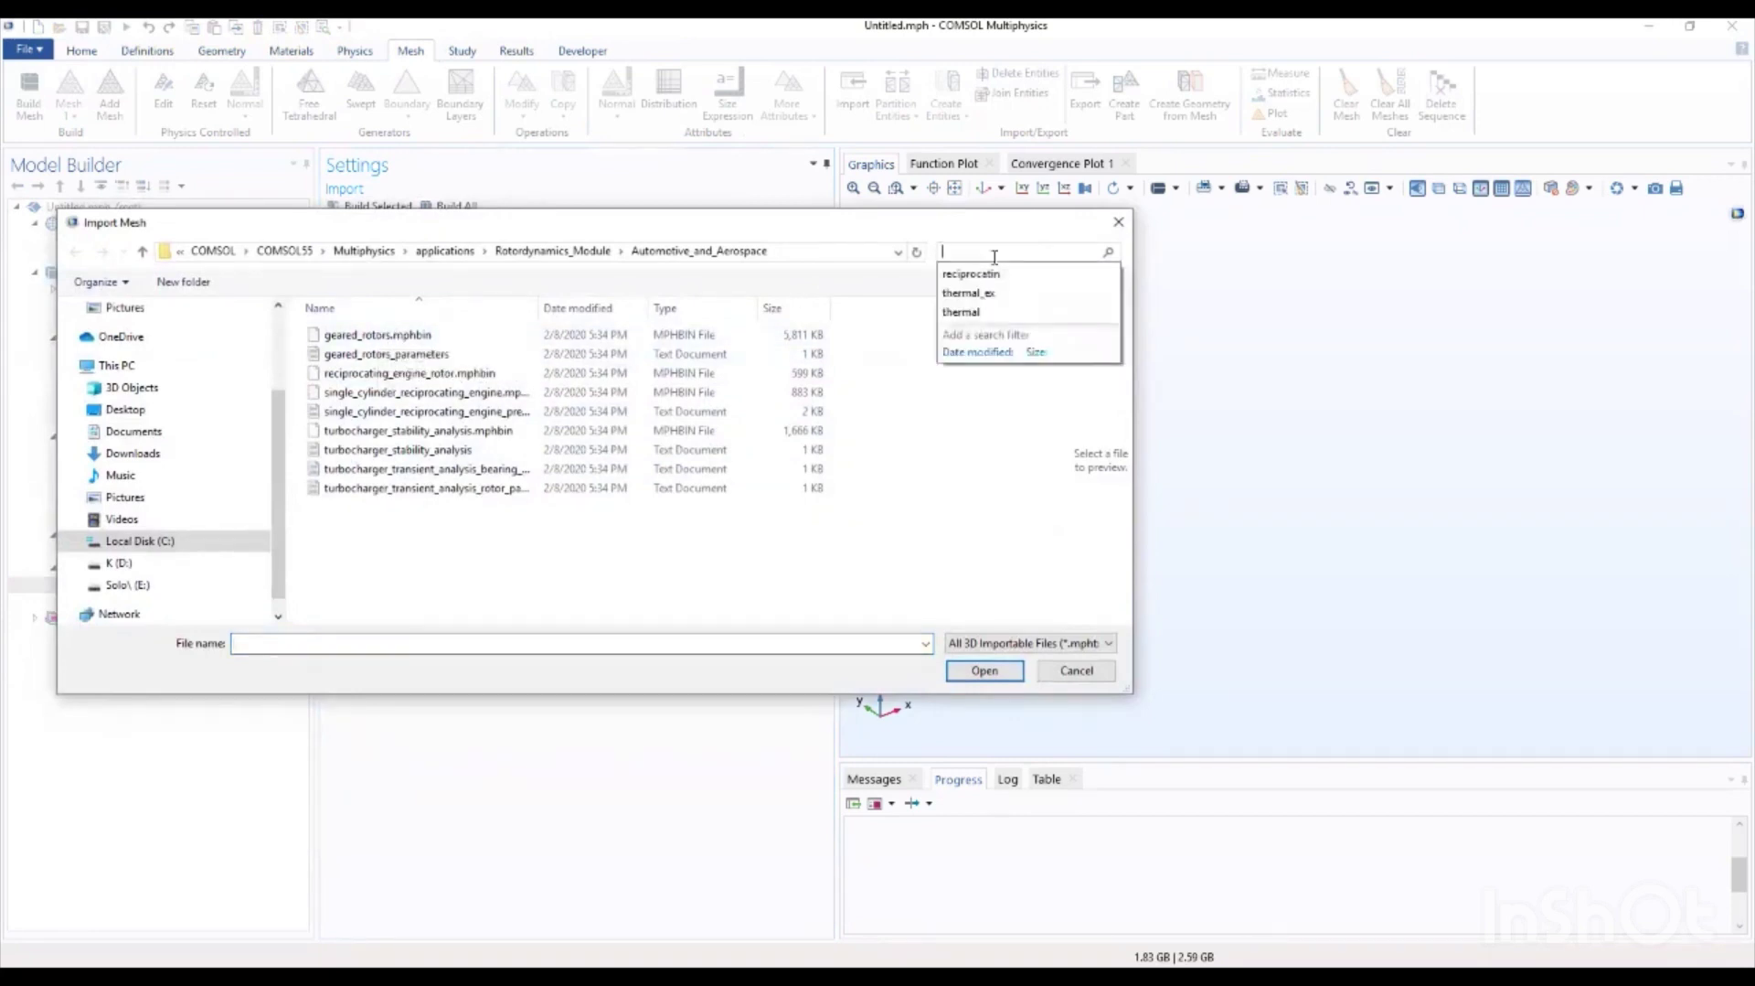
type("THICK")
key("BackSpace")
key("BackSpace")
key("BackSpace")
key("BackSpace")
key("BackSpace")
Step: Go up to the applications folder and search it for files matching THICKNESS
left_click(144, 252)
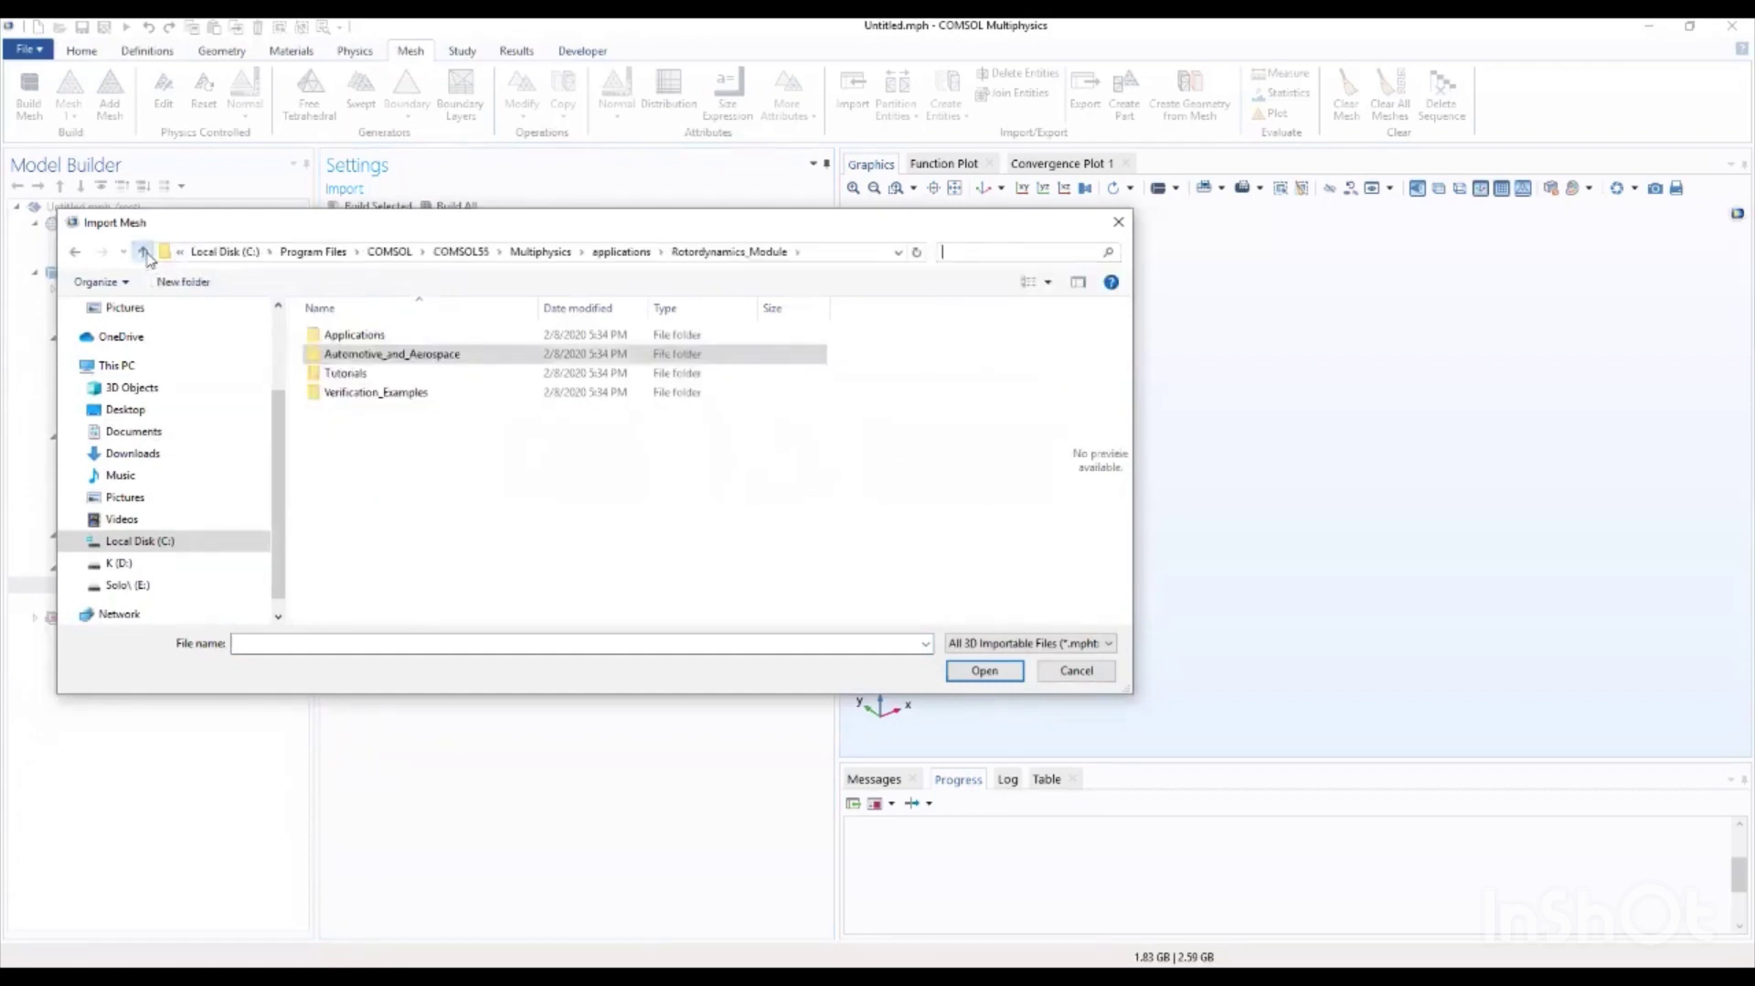
left_click(143, 253)
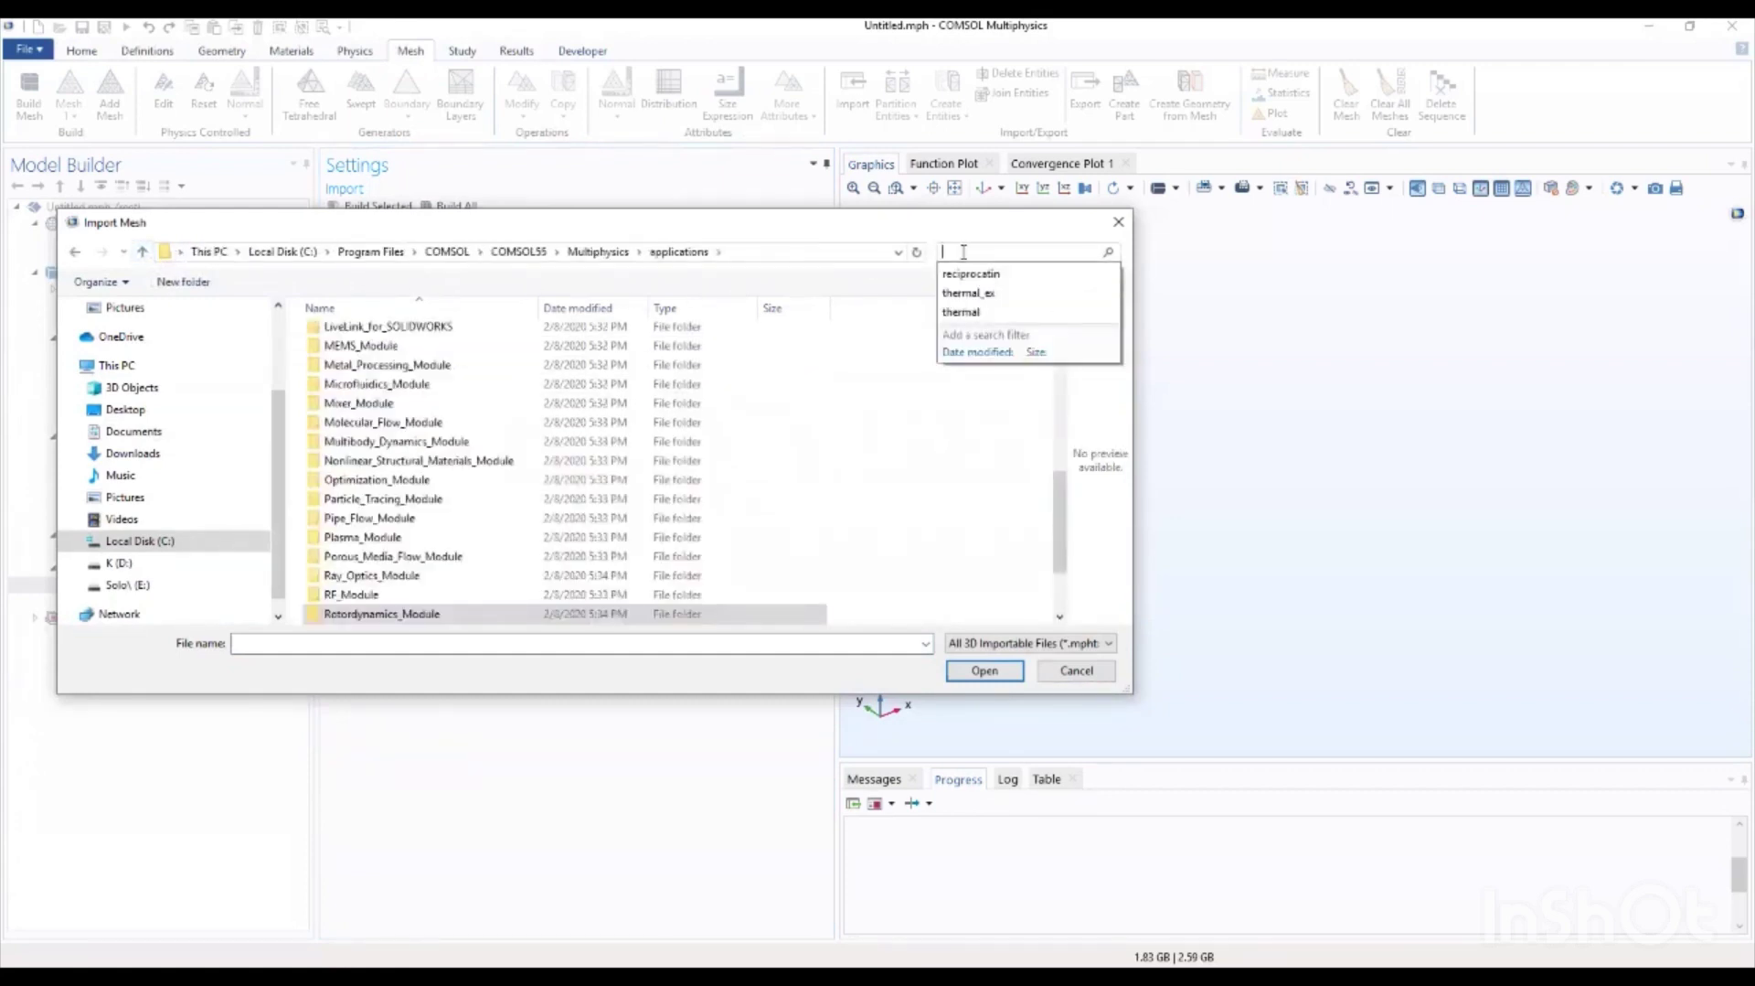
type("THICKN")
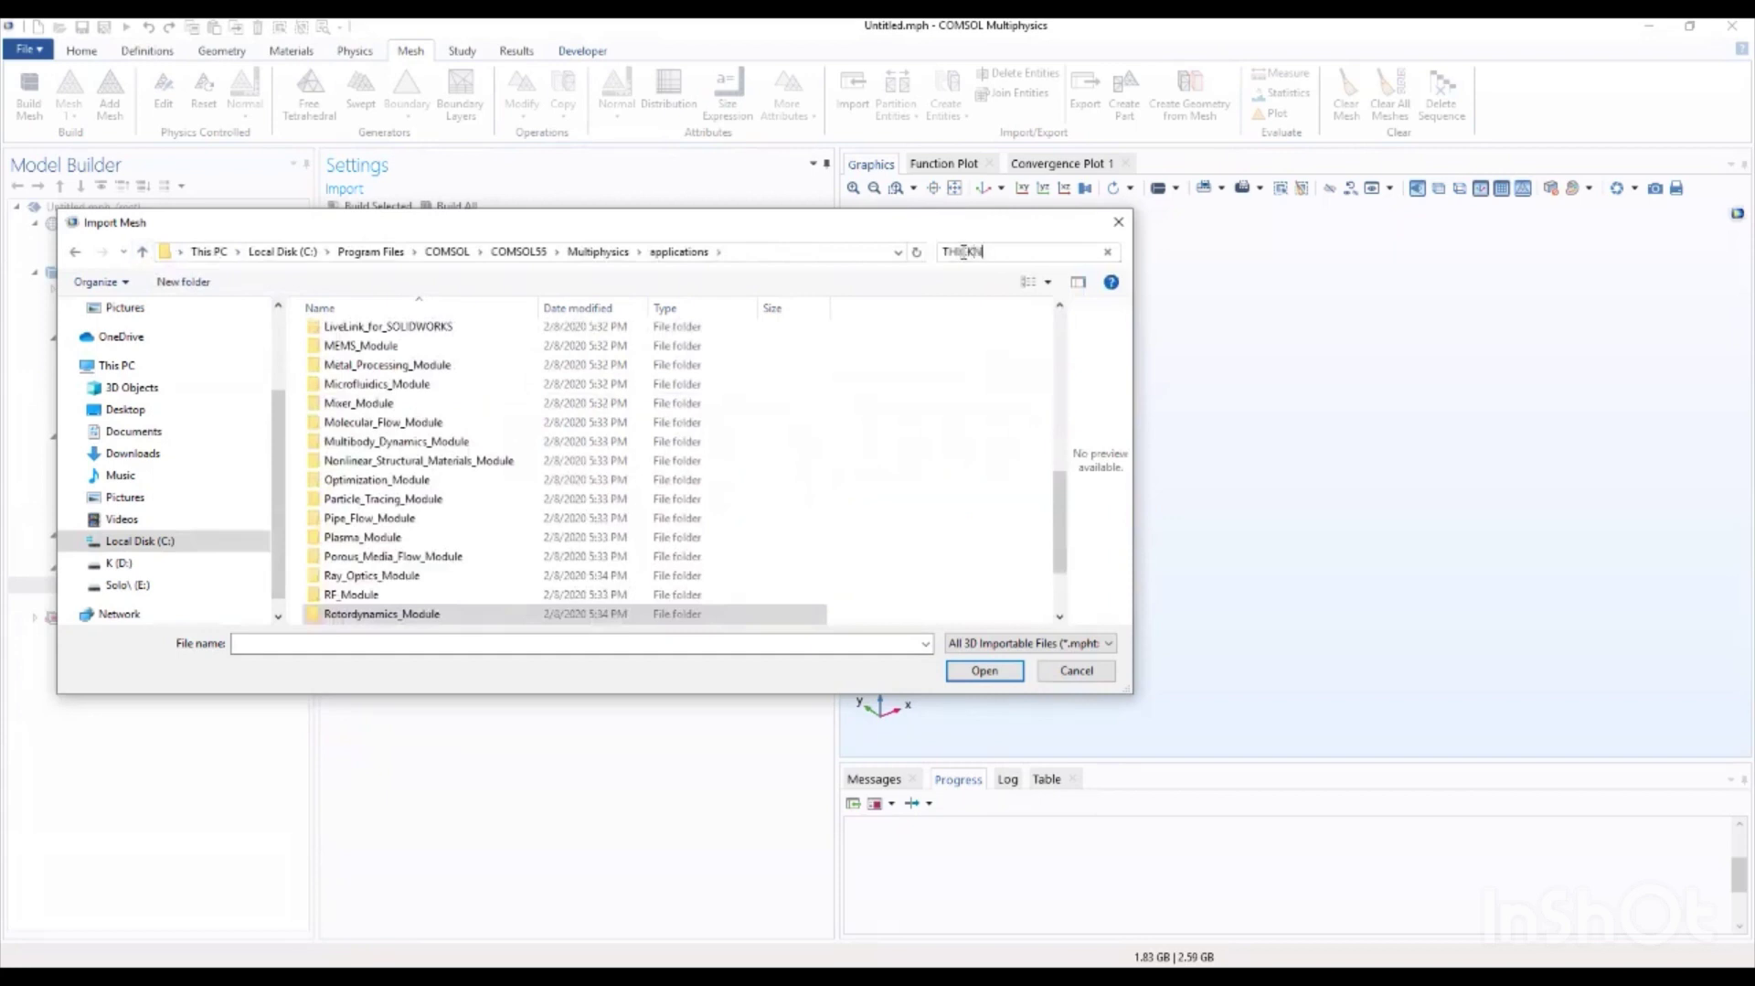
type("ESS")
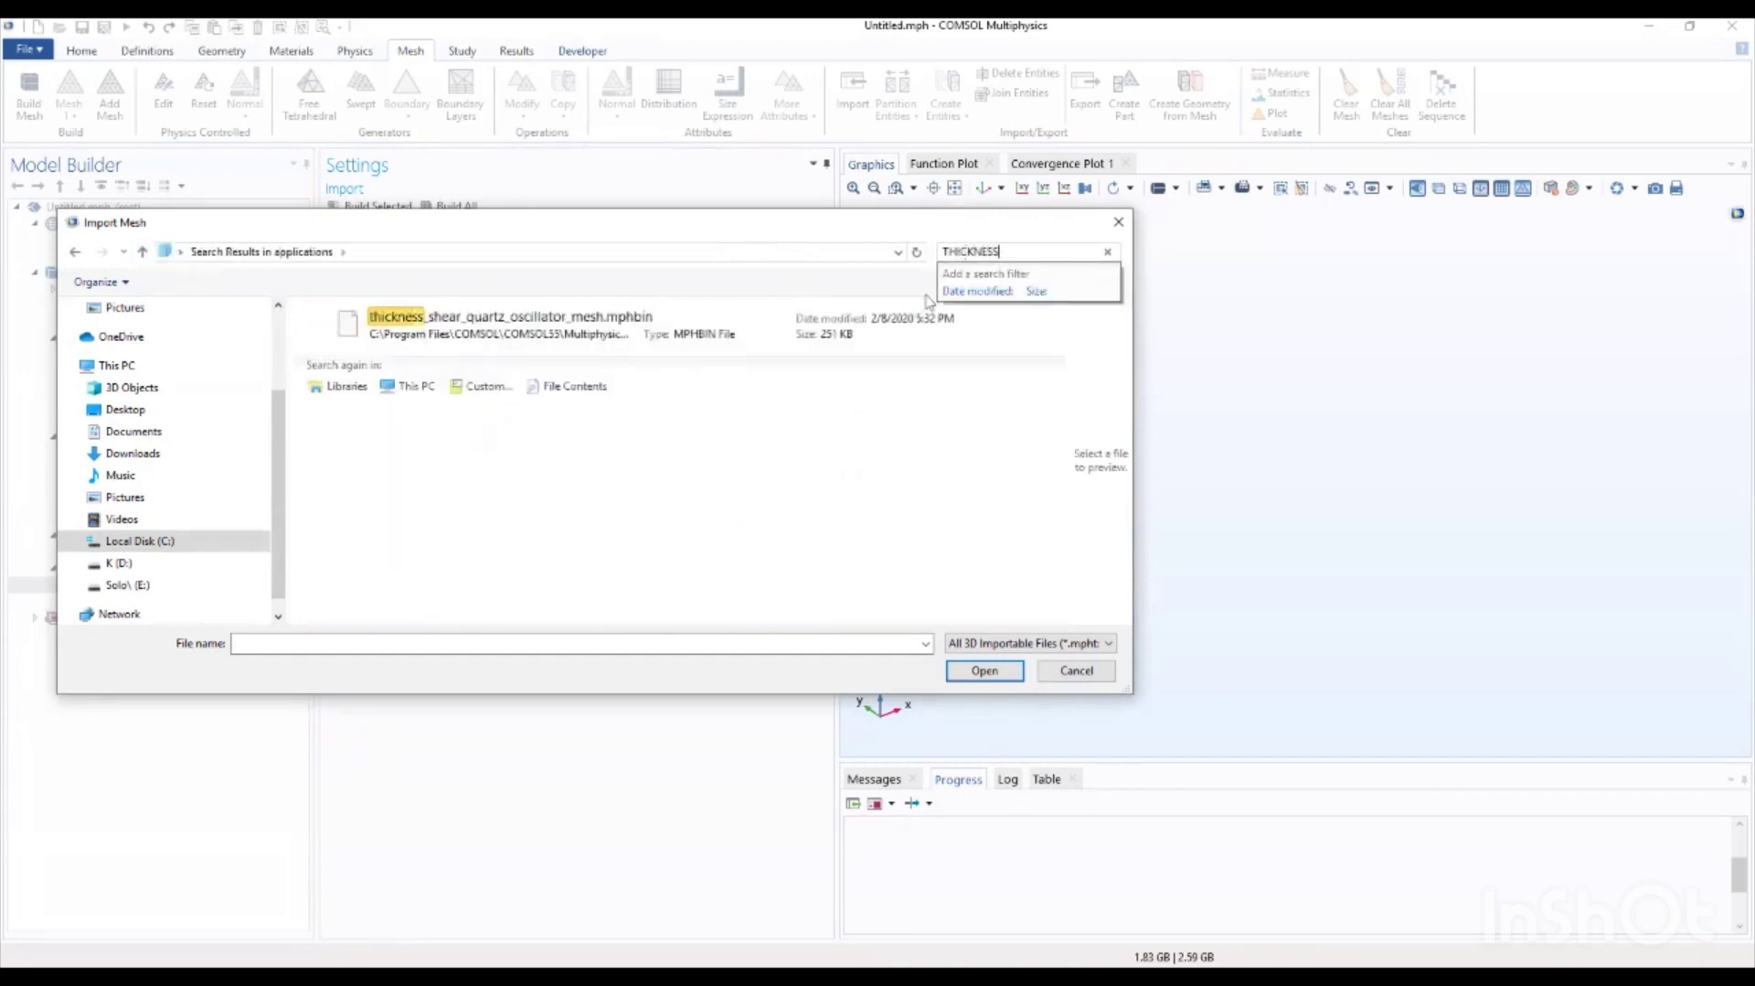
Step: Import the mesh file thickness_shear_quartz_oscillator_mesh.mphbin and widen the graphics area
left_click(628, 344)
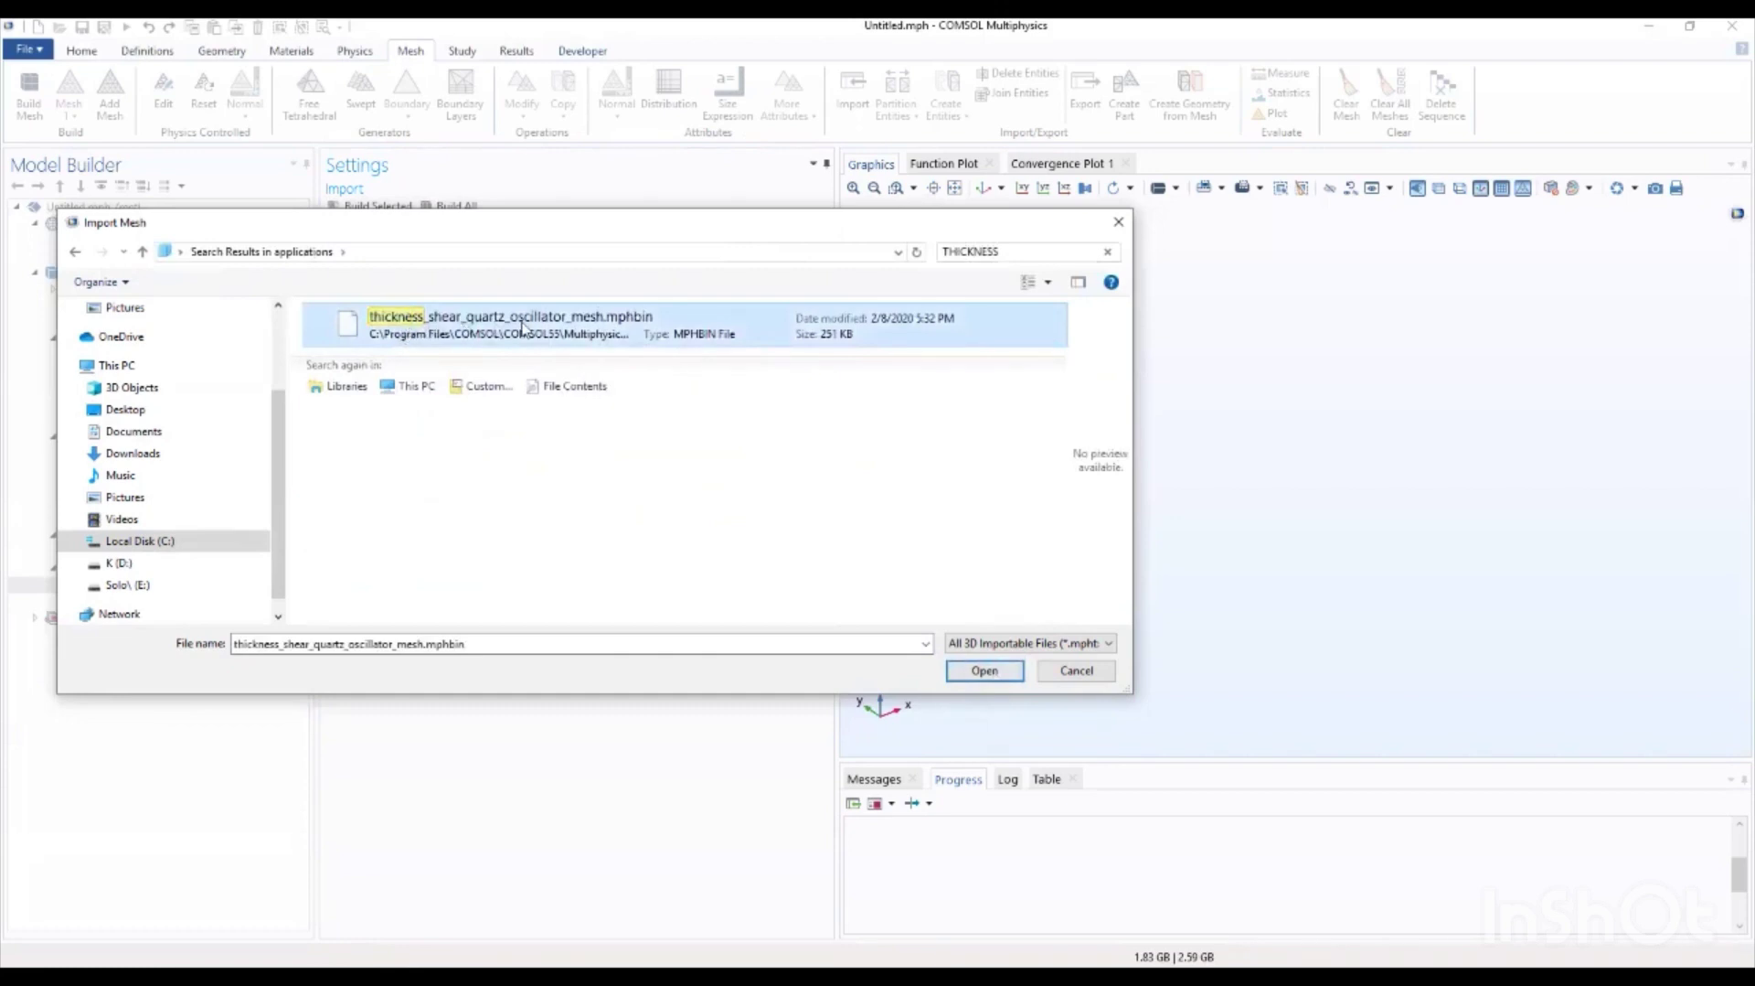
left_click(985, 671)
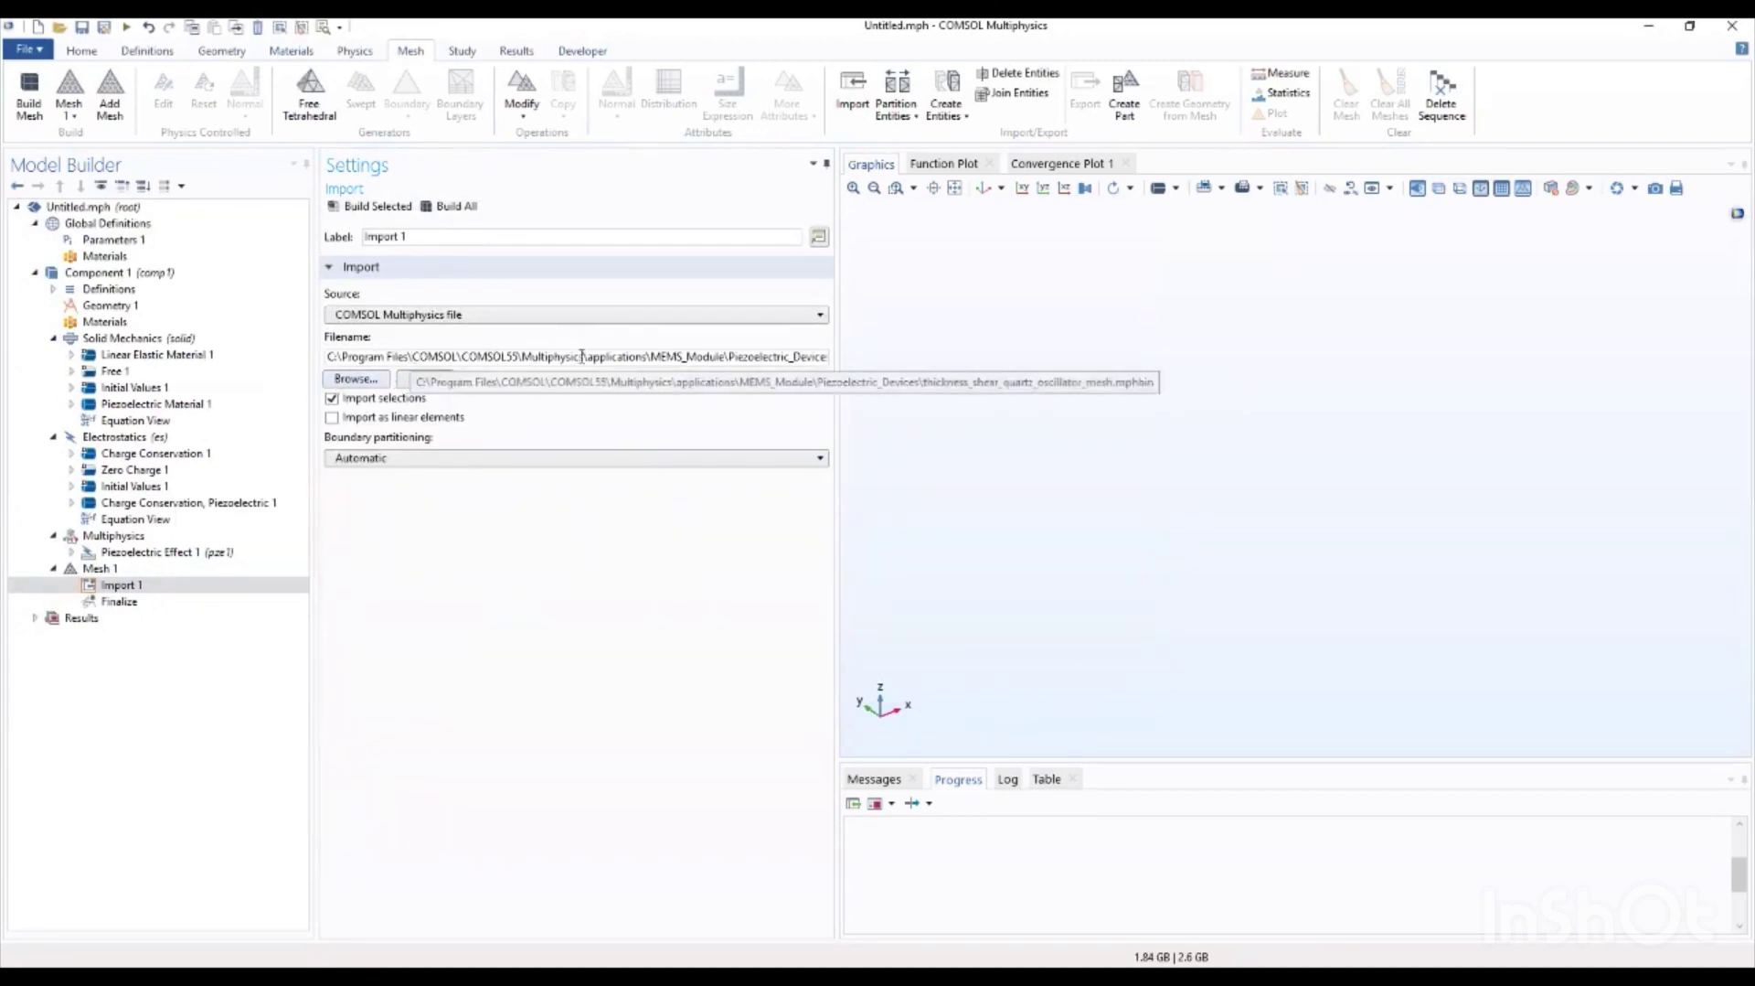
left_click(426, 379)
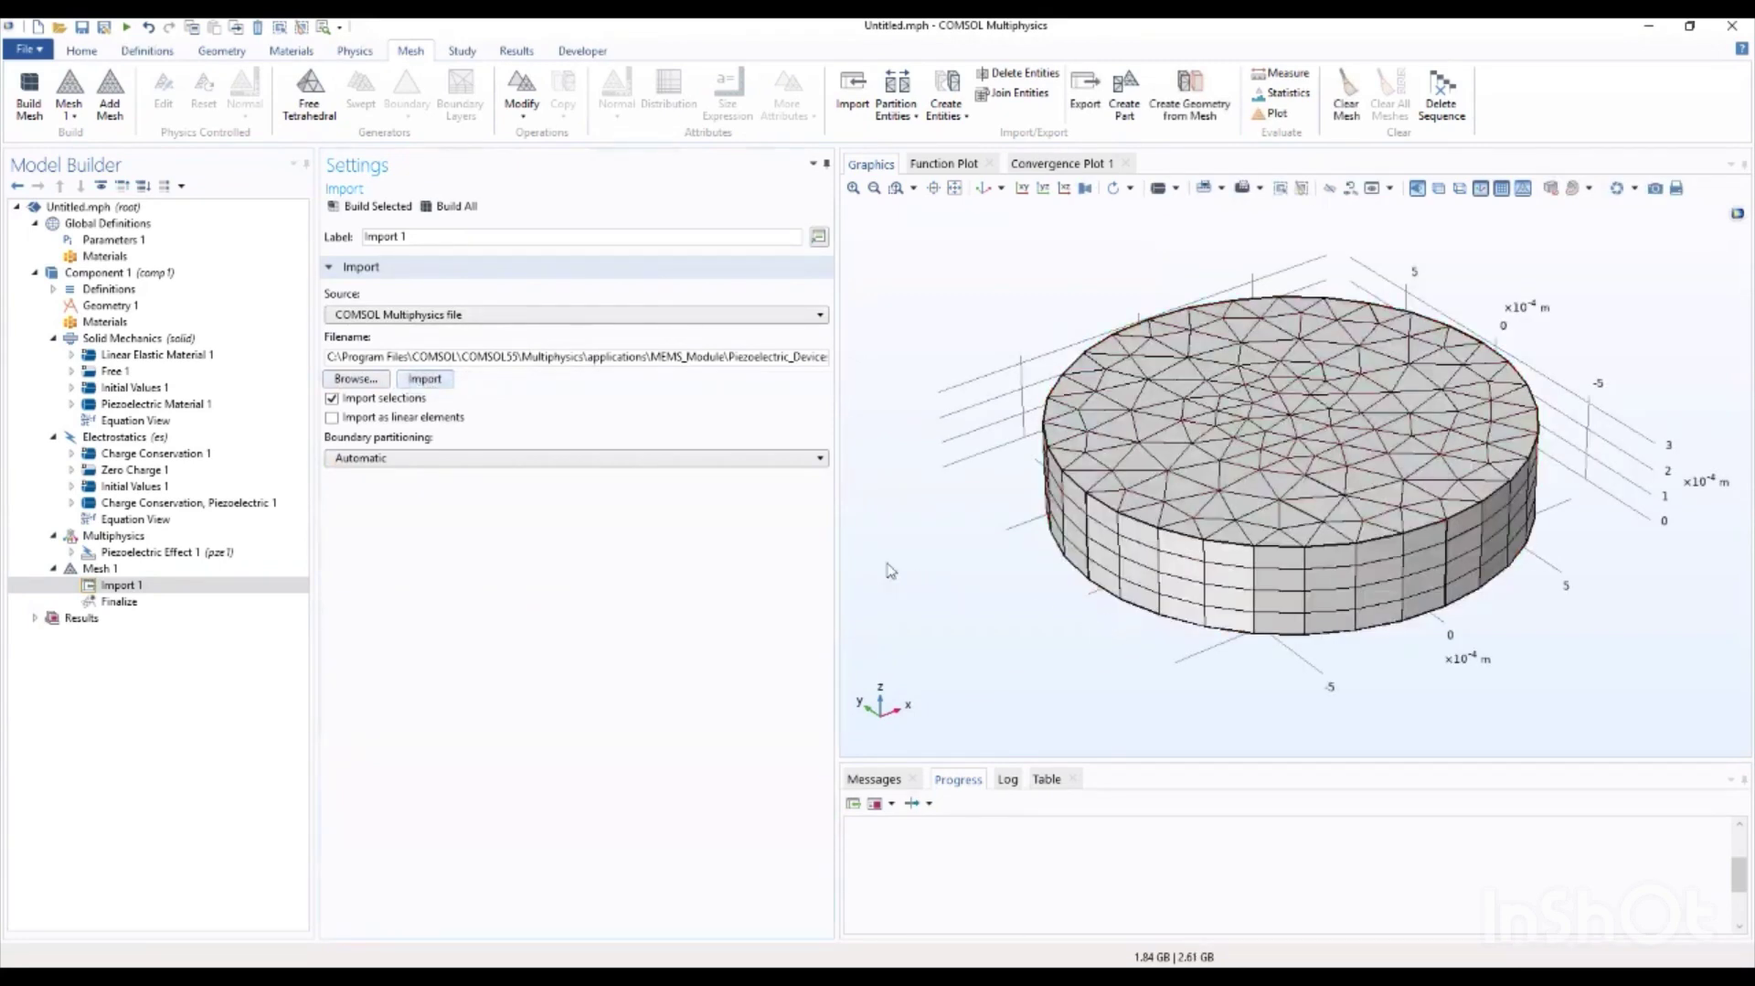
left_click_drag(837, 528, 758, 527)
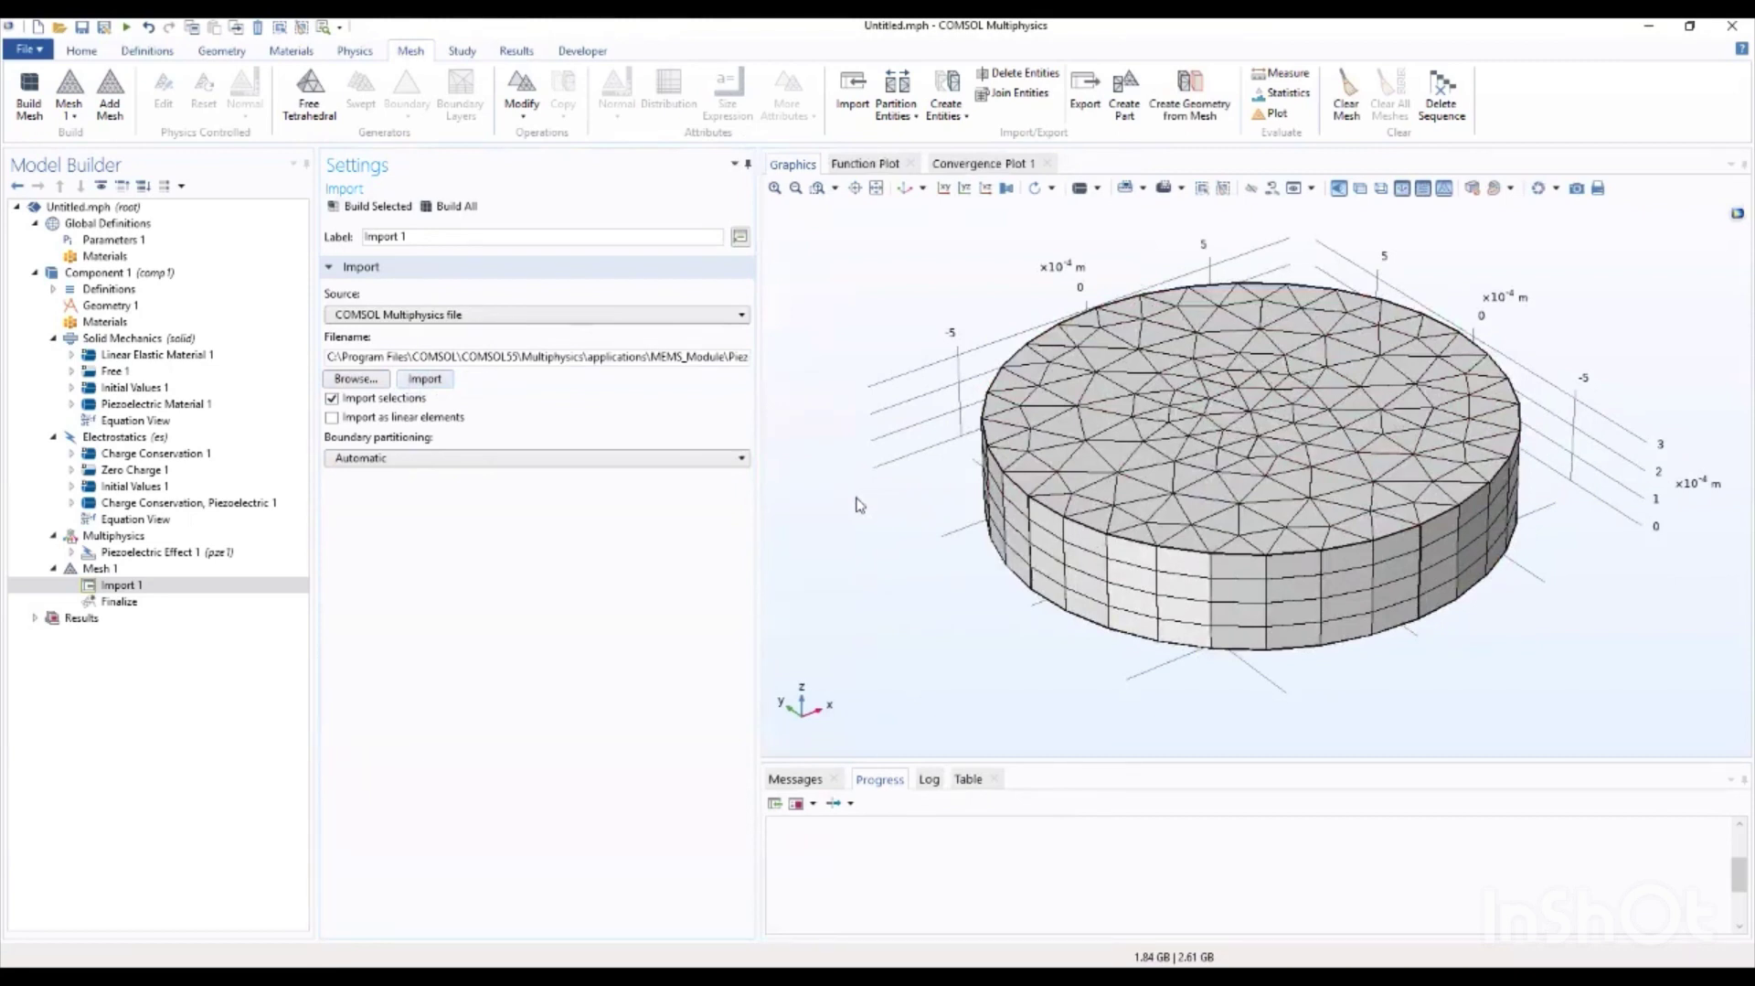
Step: Add an Integration nonlocal coupling, set its geometric entity level to Point, and assign point 8 as its source selection
left_click(165, 57)
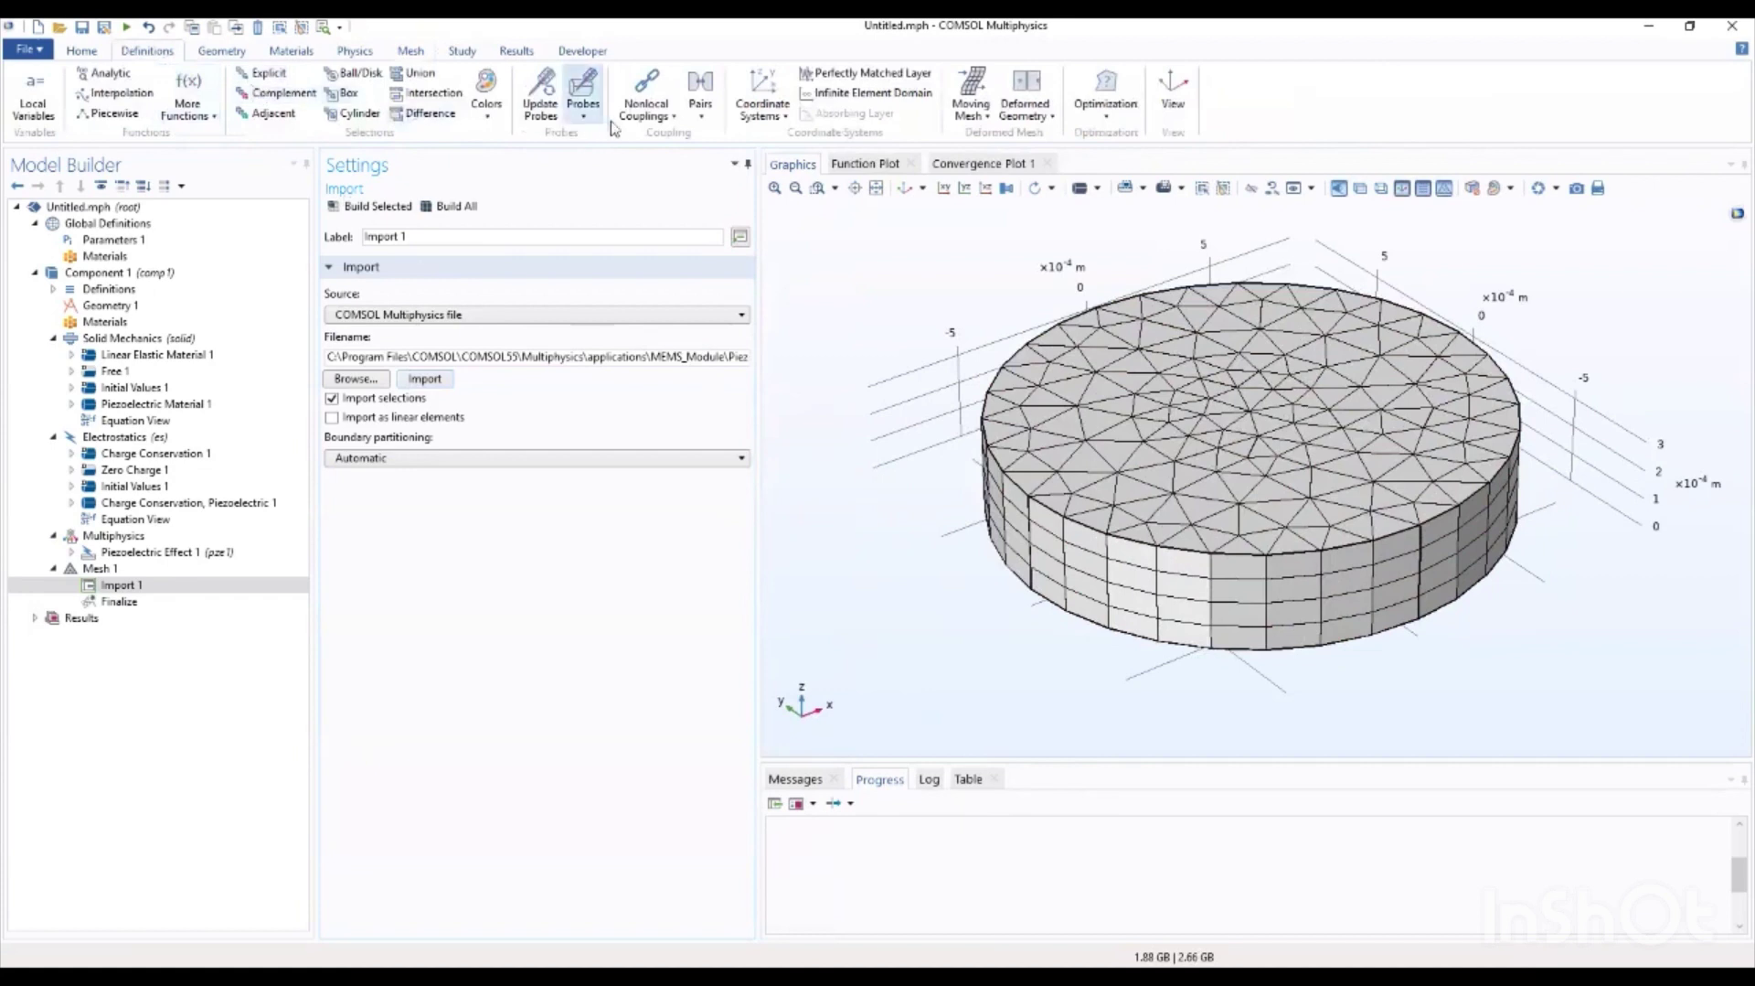
left_click(674, 123)
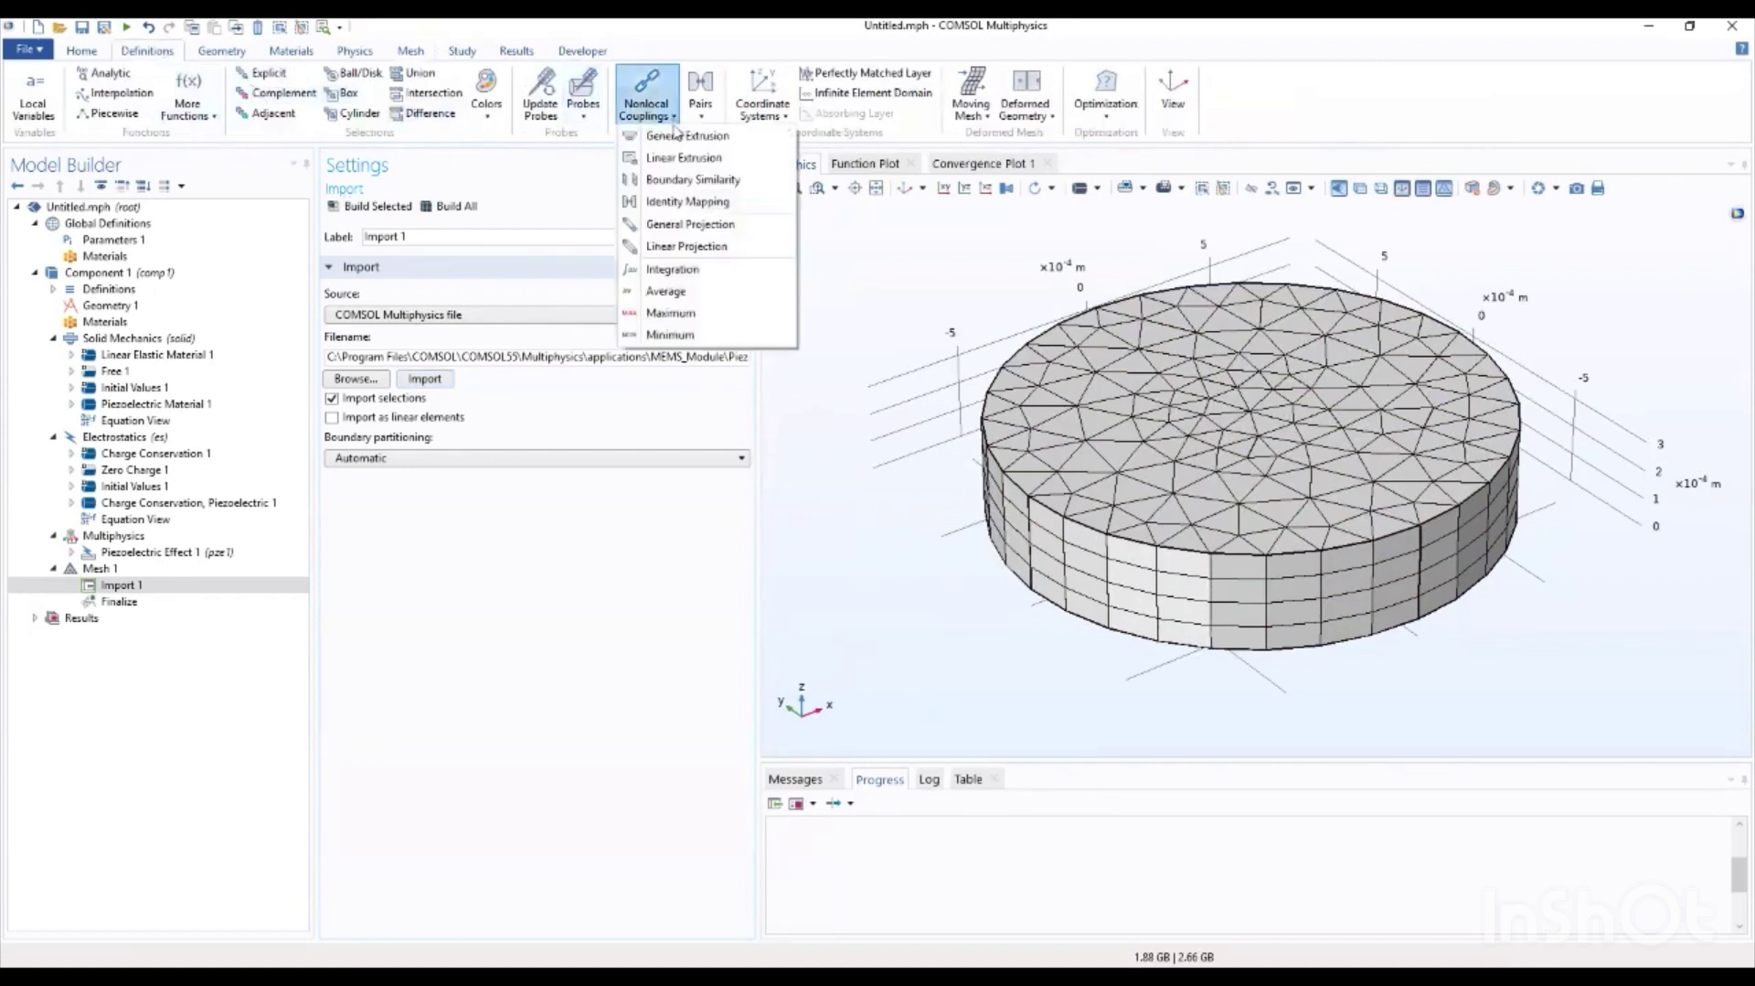
left_click(667, 269)
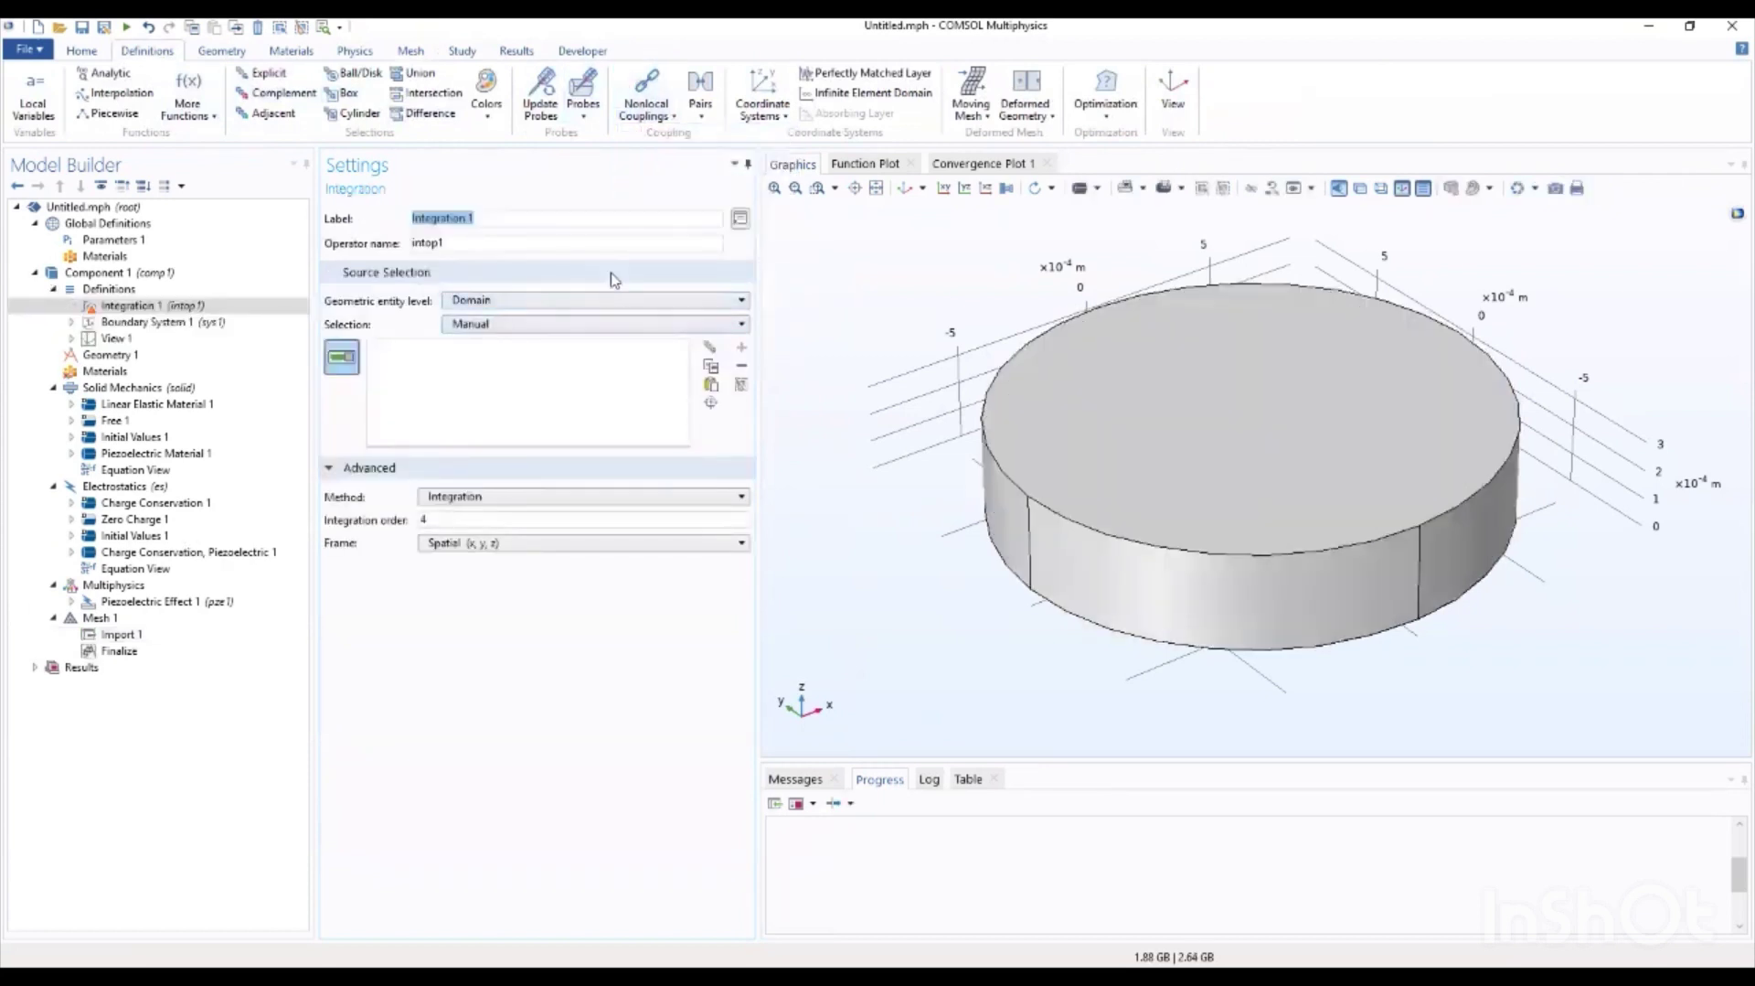
left_click(594, 300)
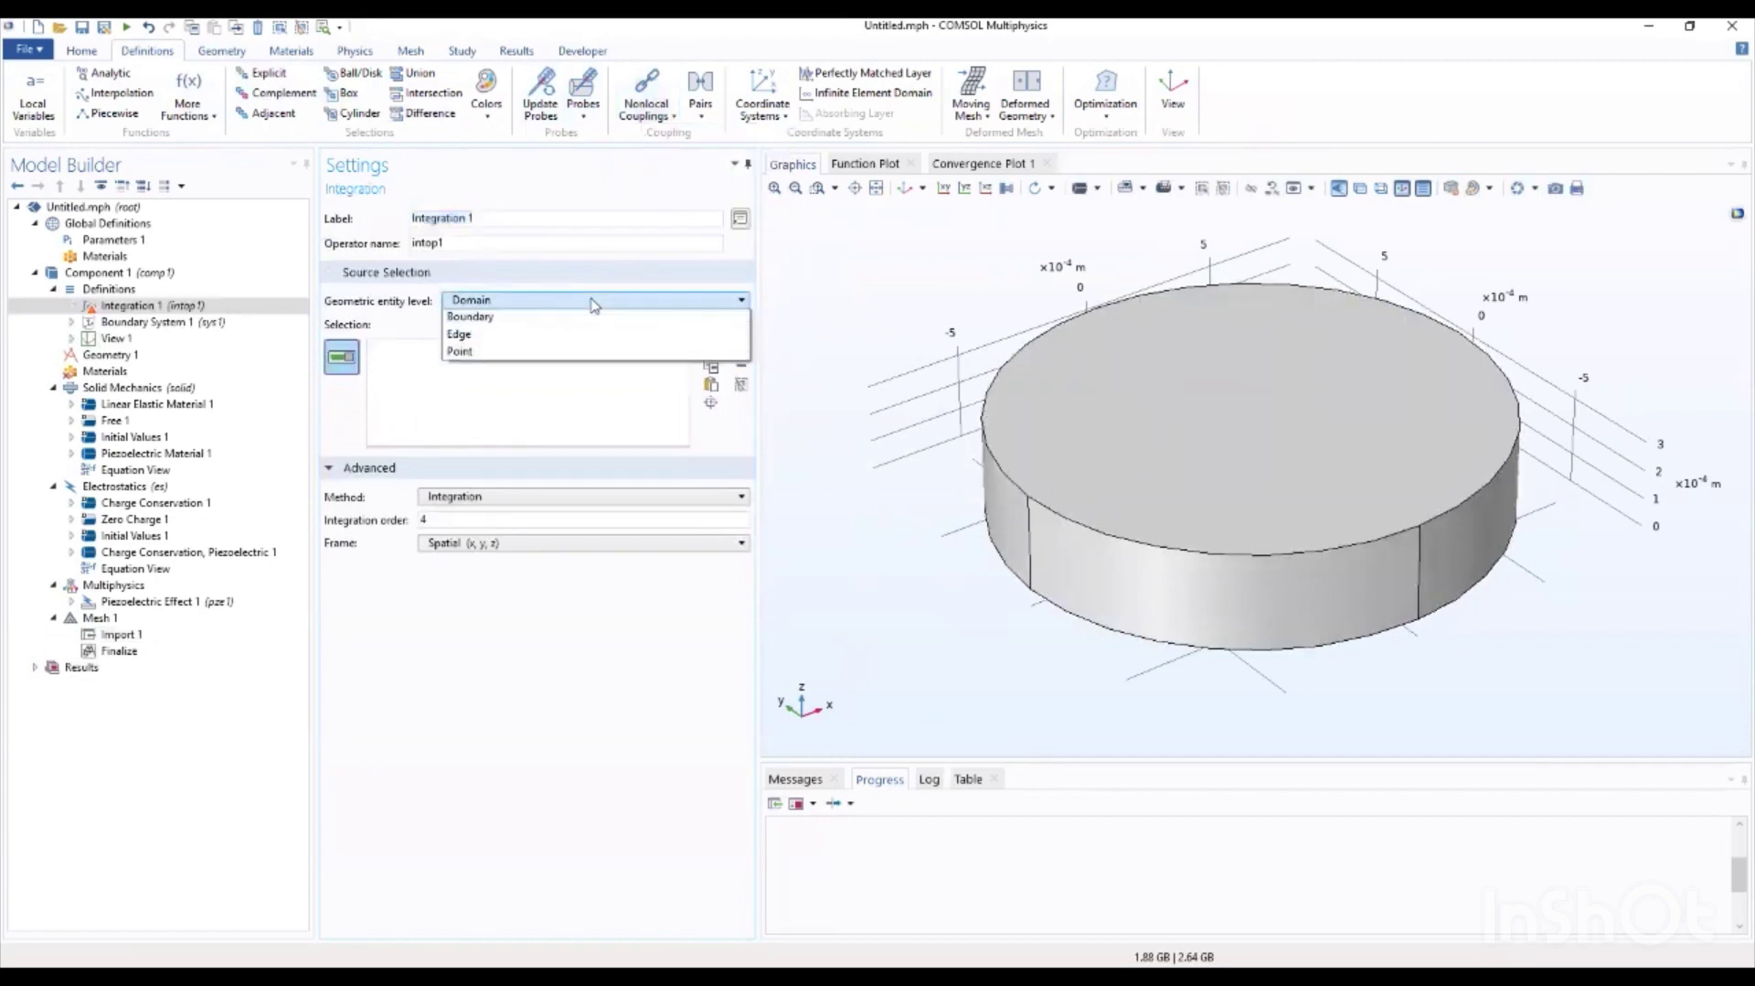
left_click(571, 363)
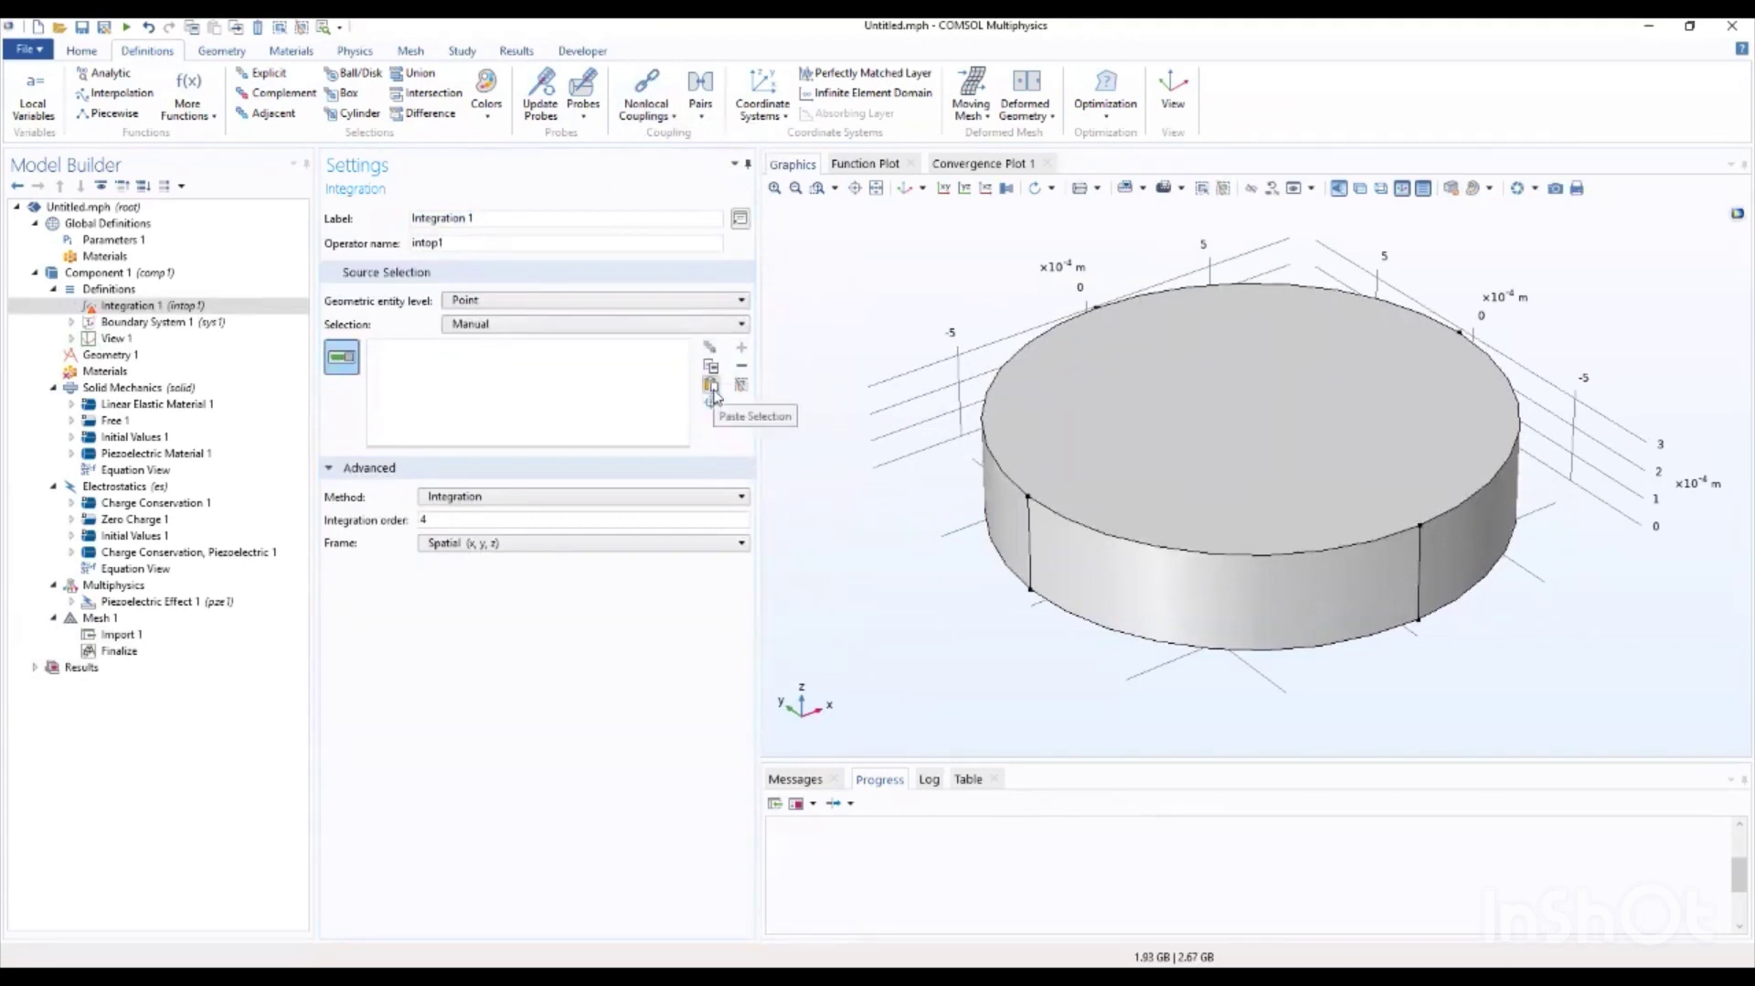
type("8")
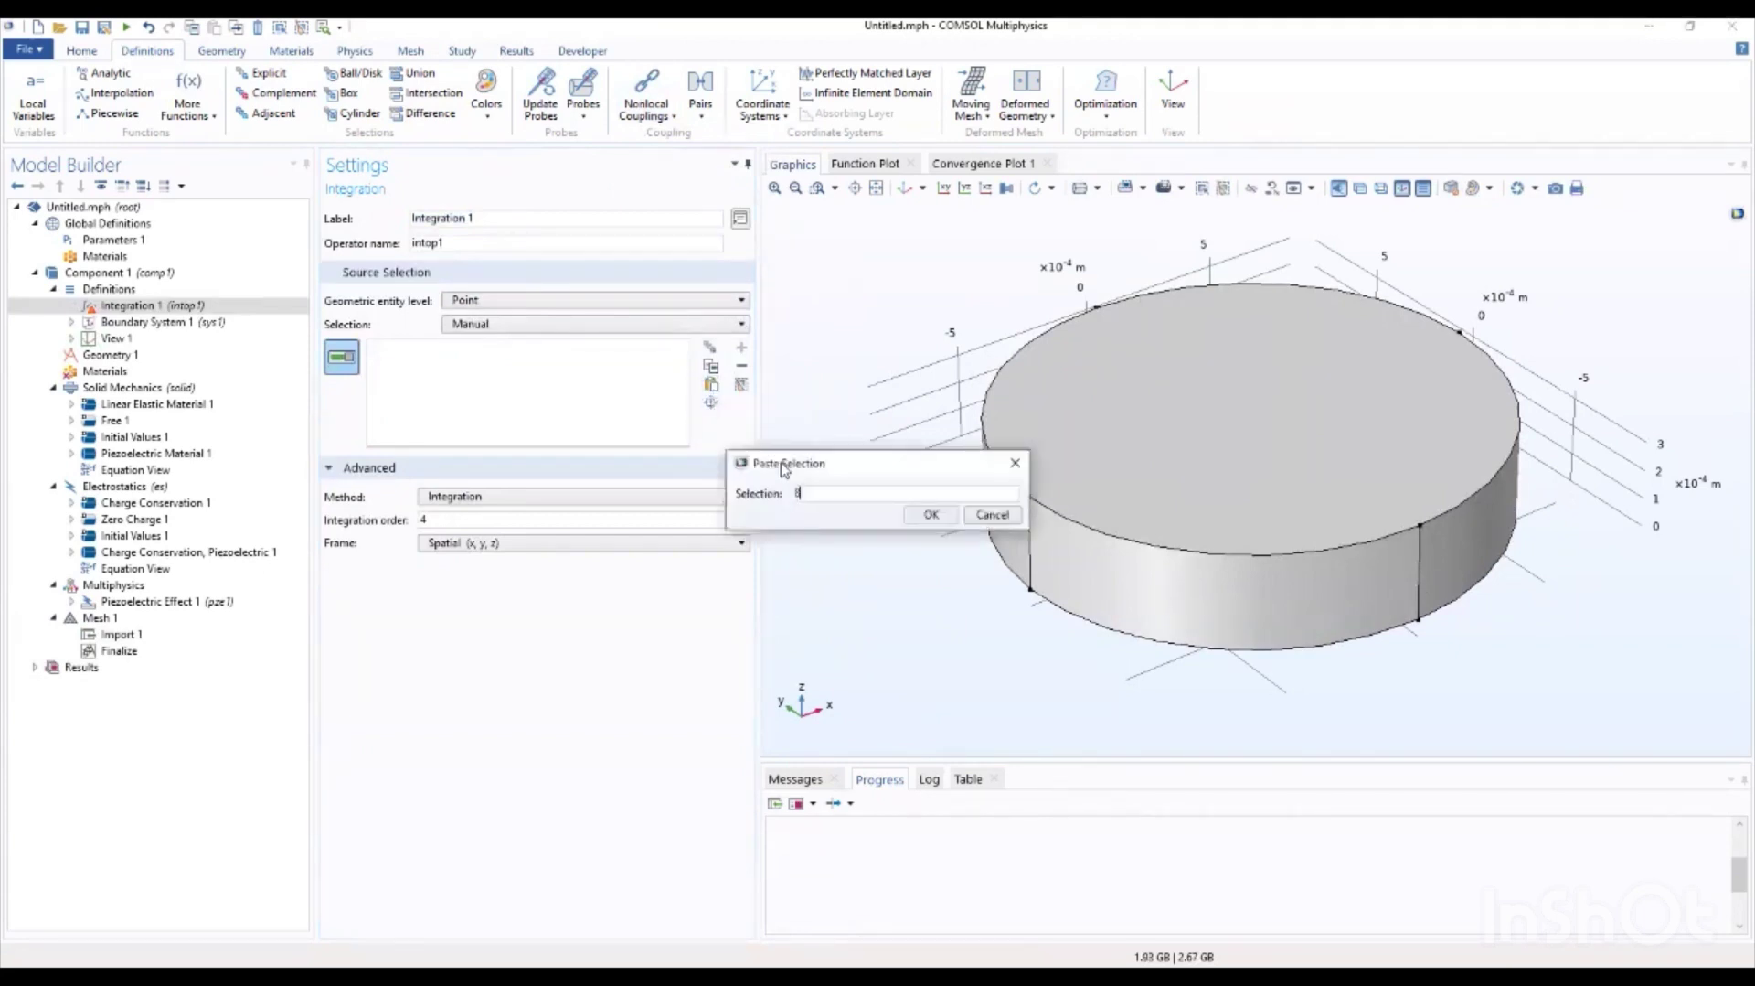
key("Return")
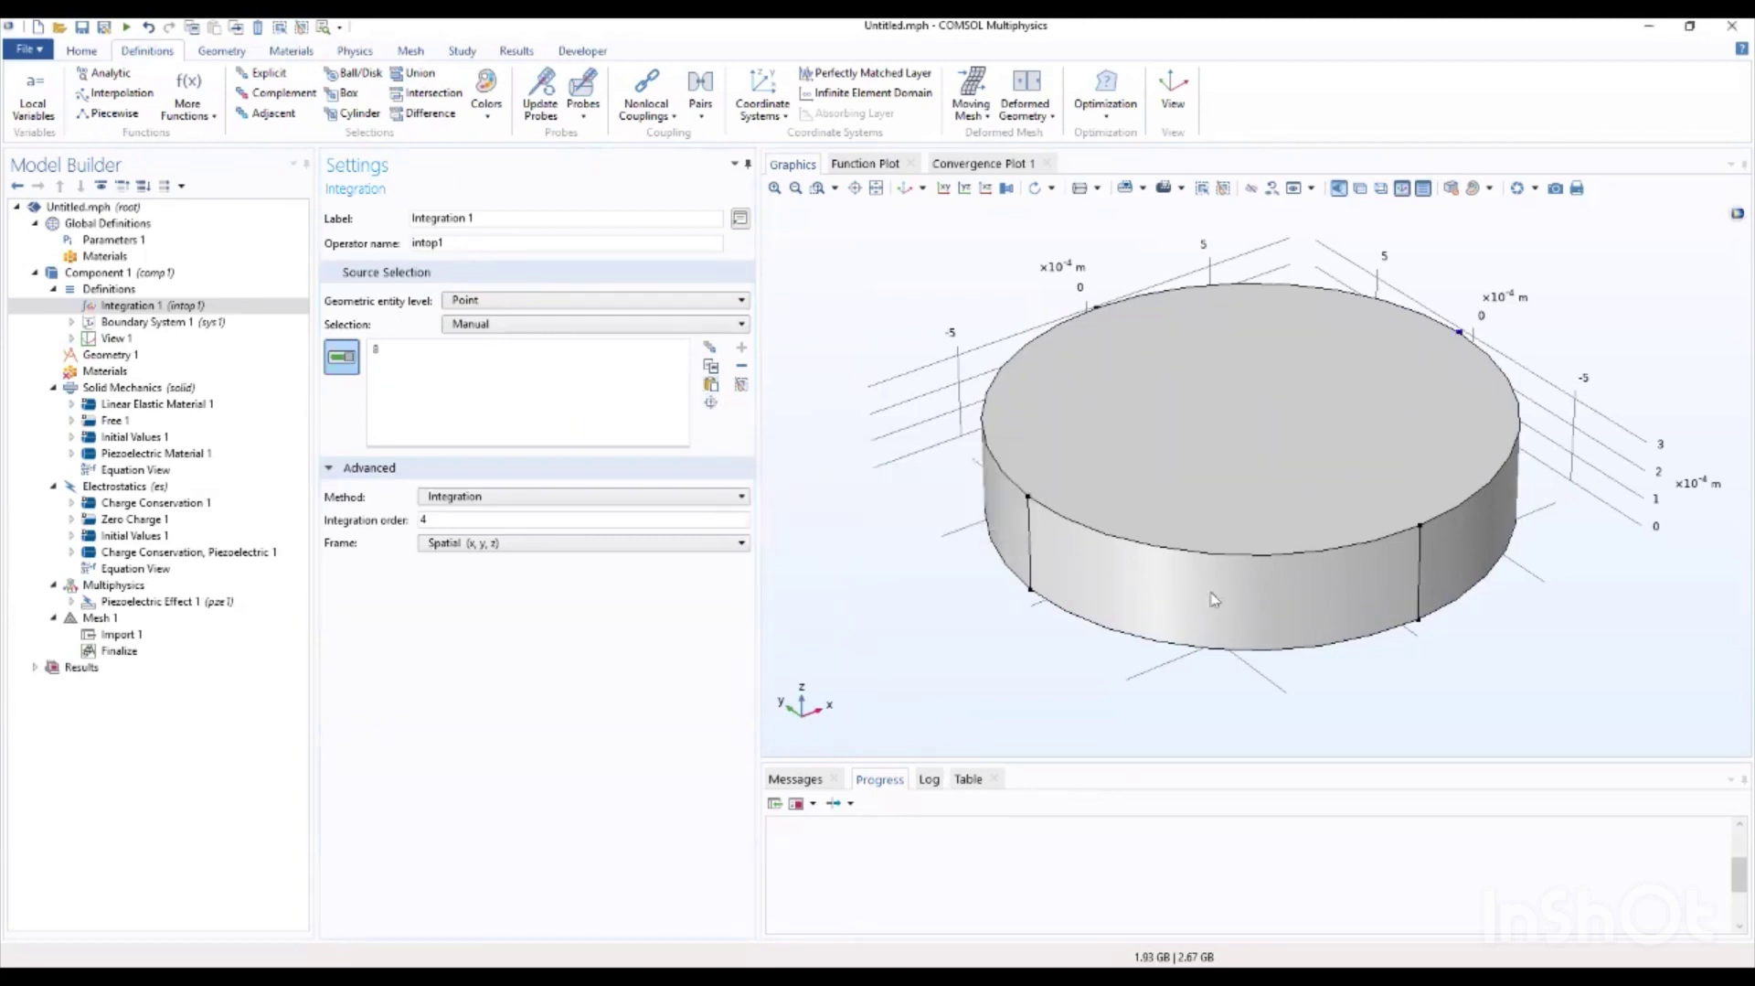
left_click_drag(1539, 567, 1297, 662)
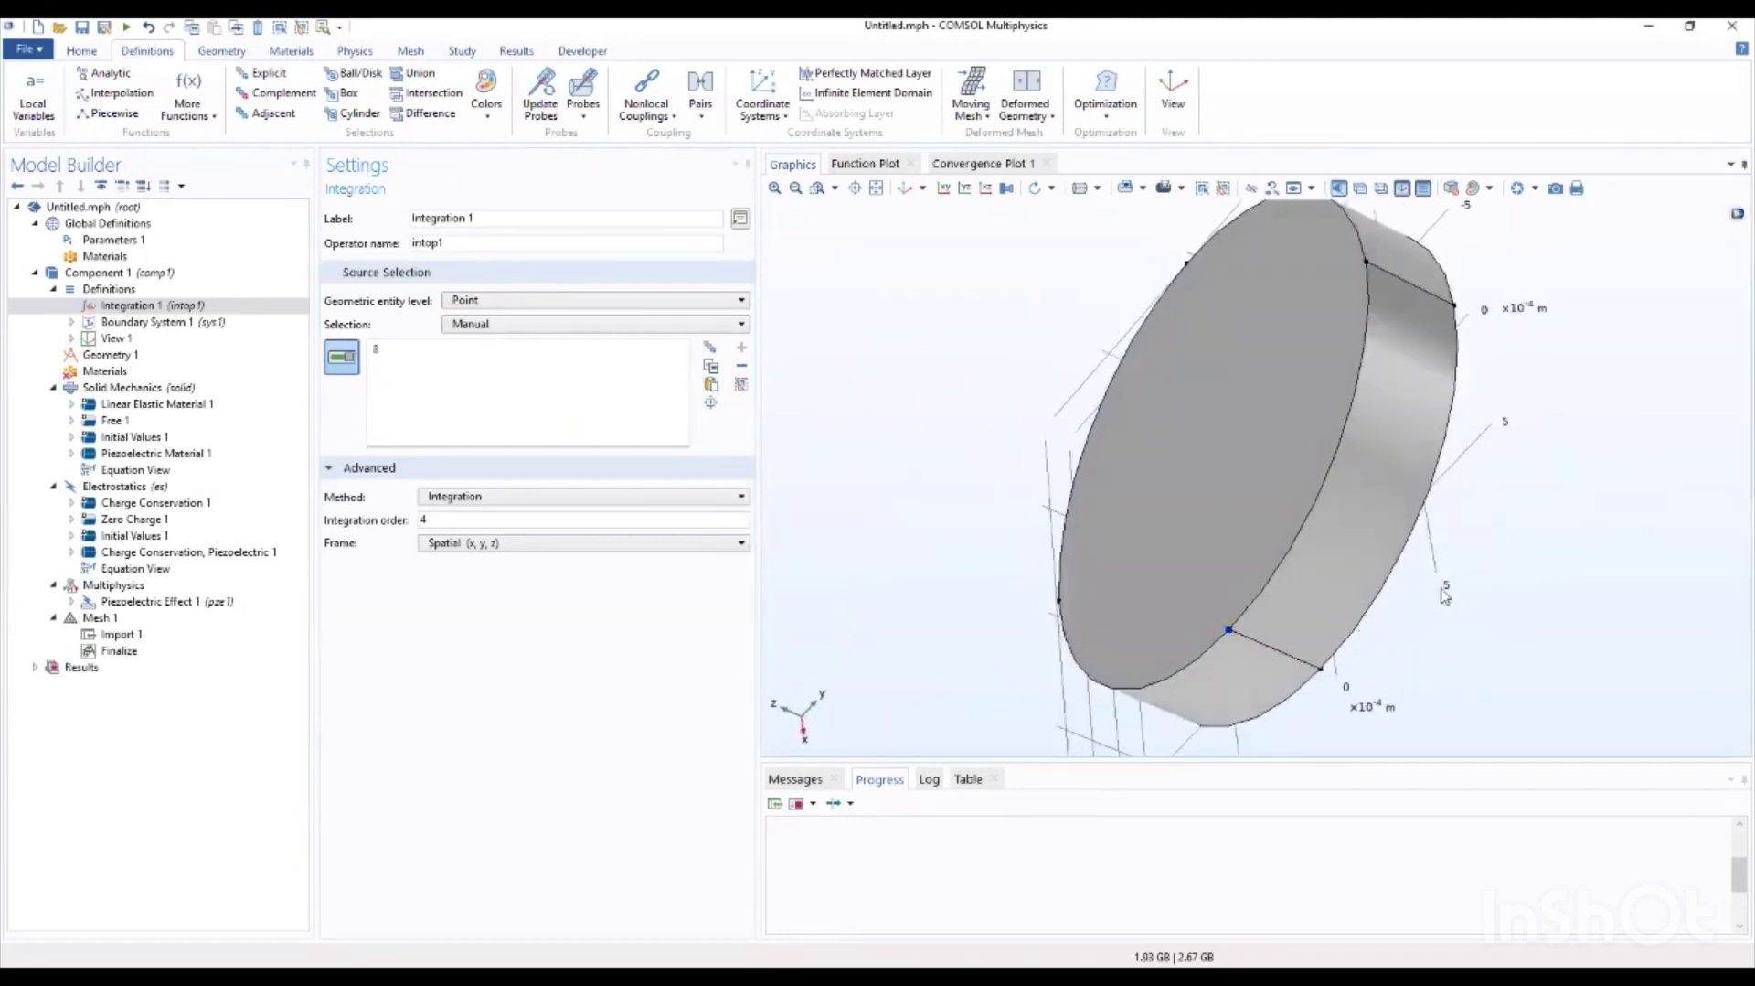
left_click_drag(1449, 594, 1215, 359)
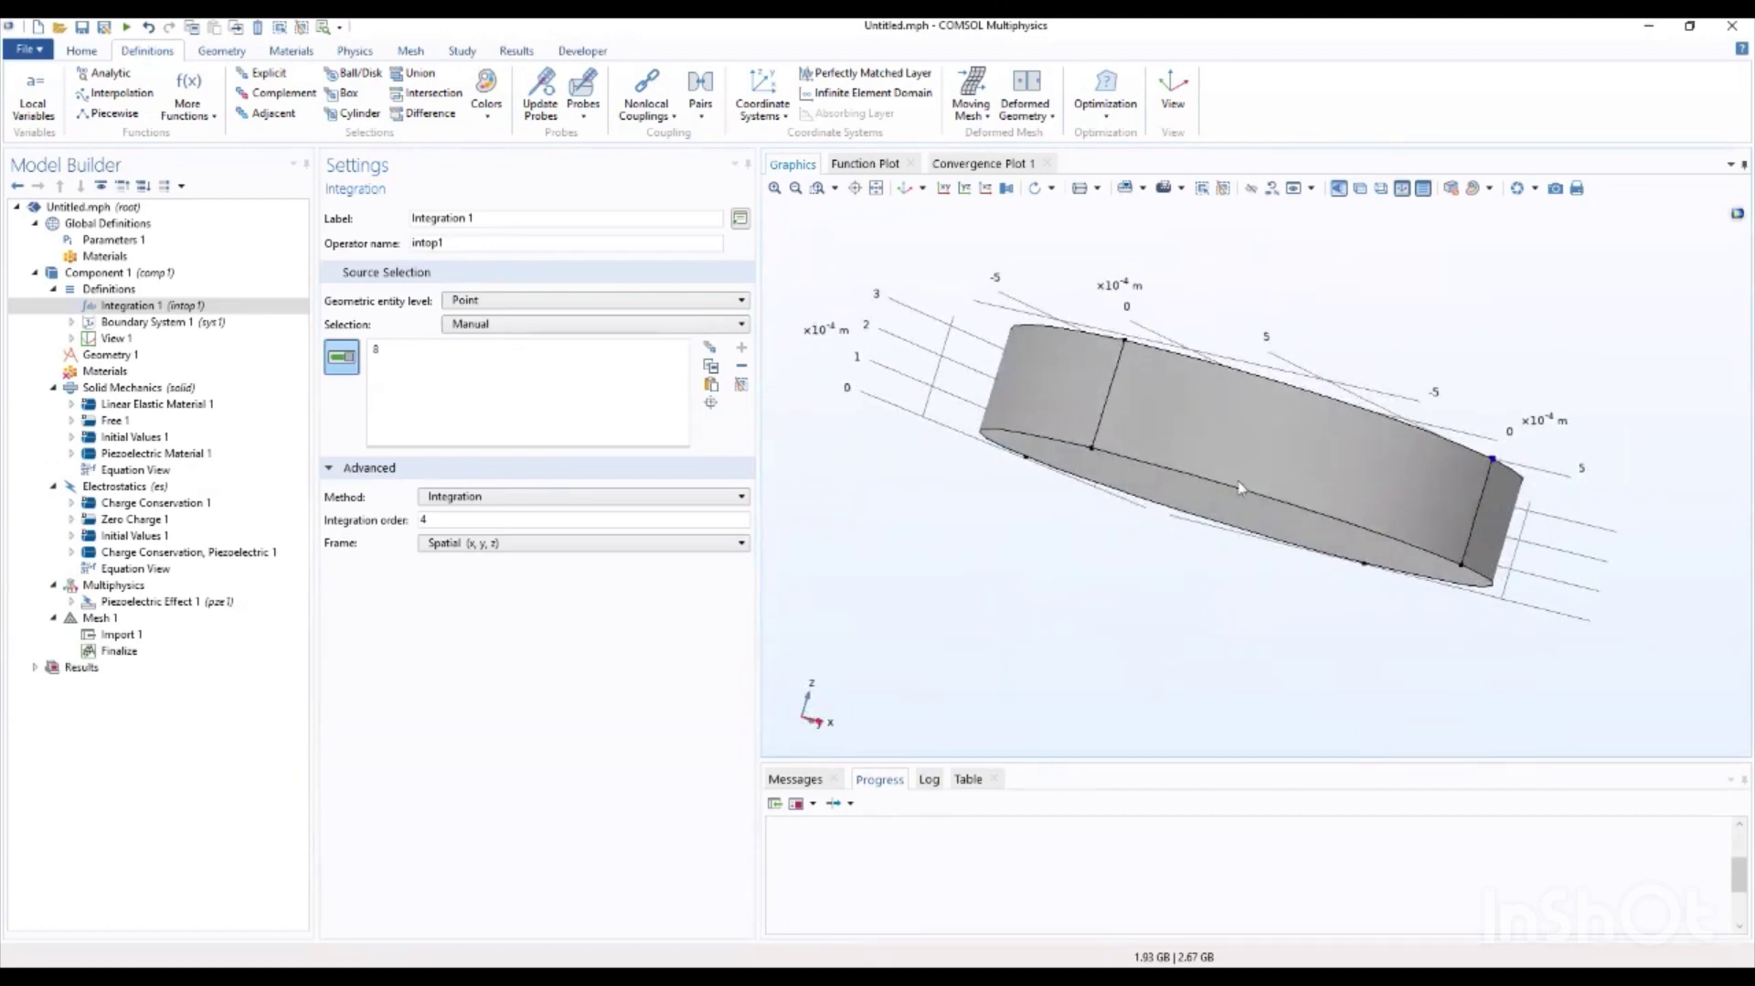
left_click_drag(1244, 488, 1067, 484)
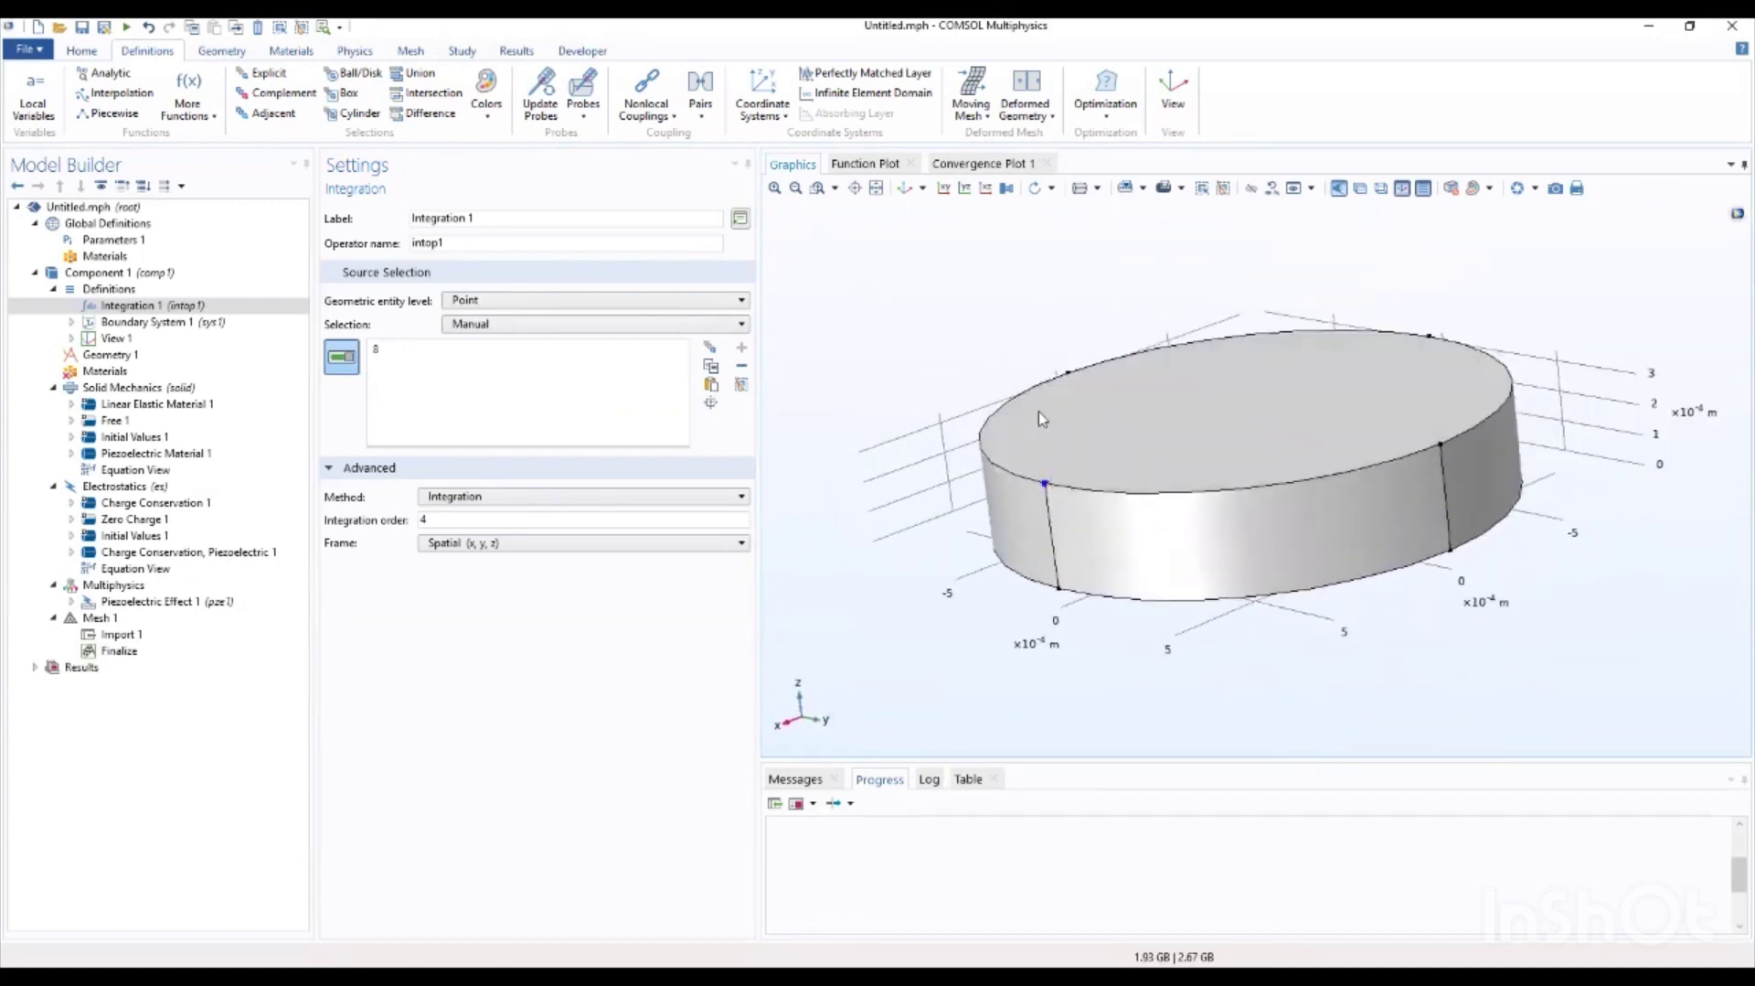
Step: Add an Explicit selection to the component definitions and label it "all surface"
left_click_drag(1428, 397, 1031, 633)
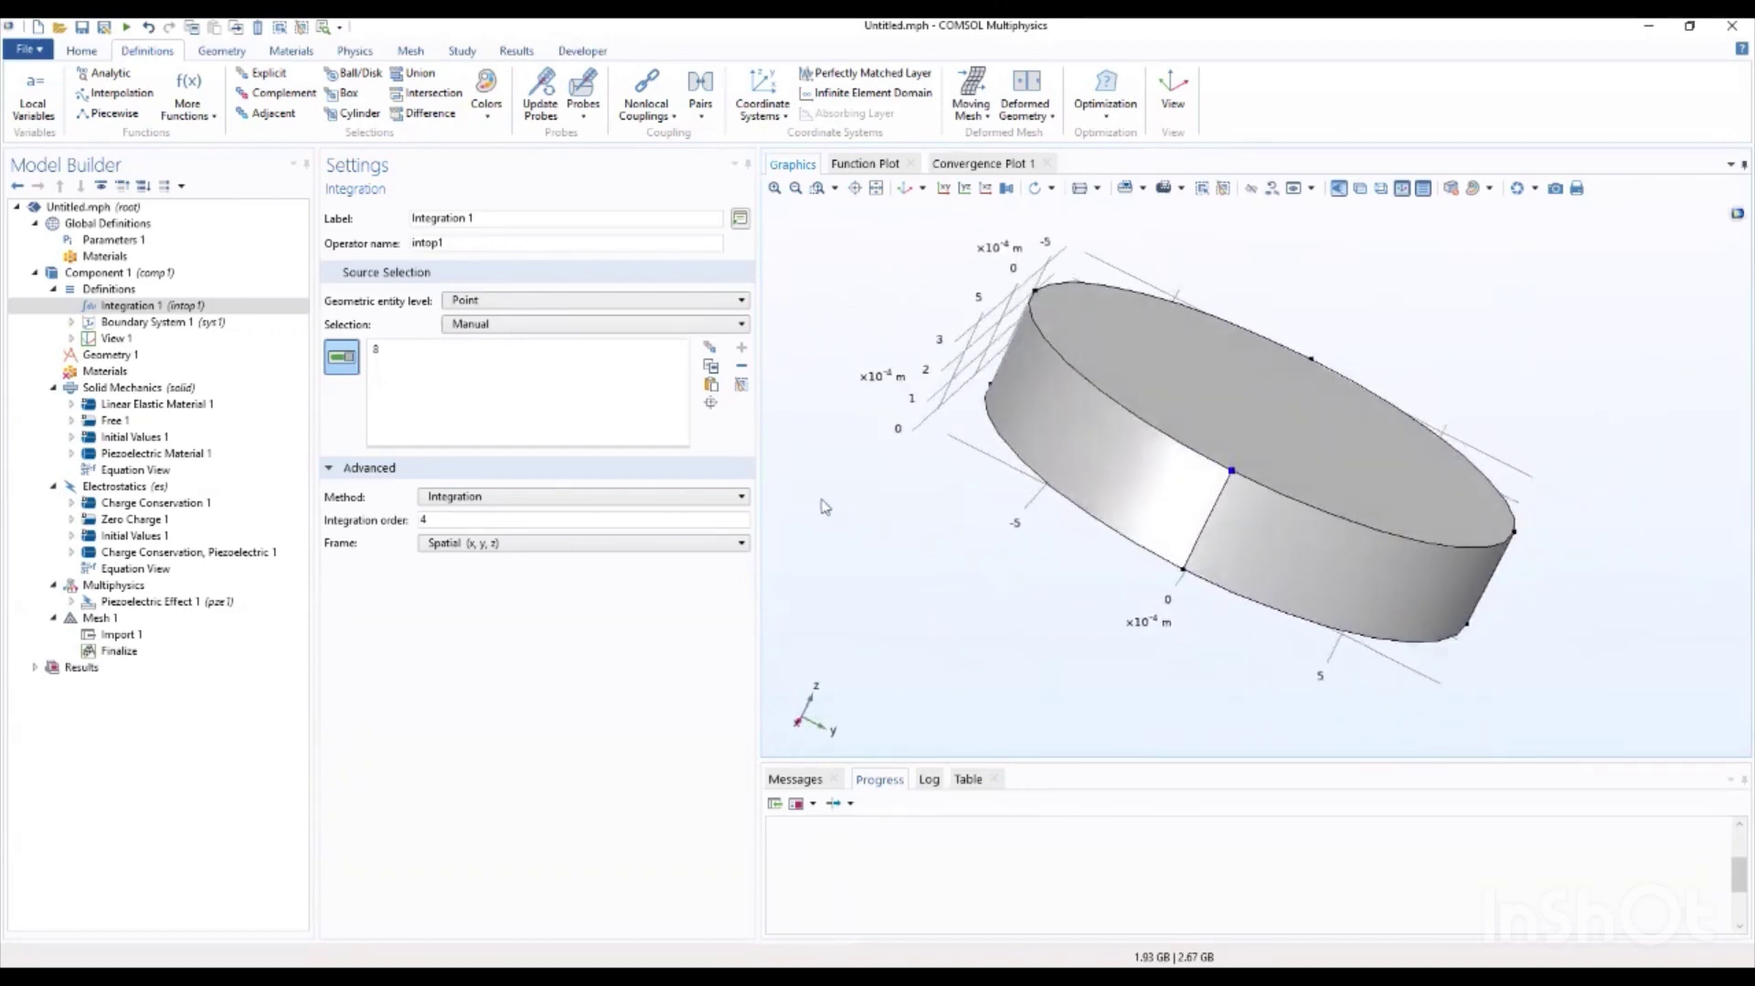
left_click(264, 73)
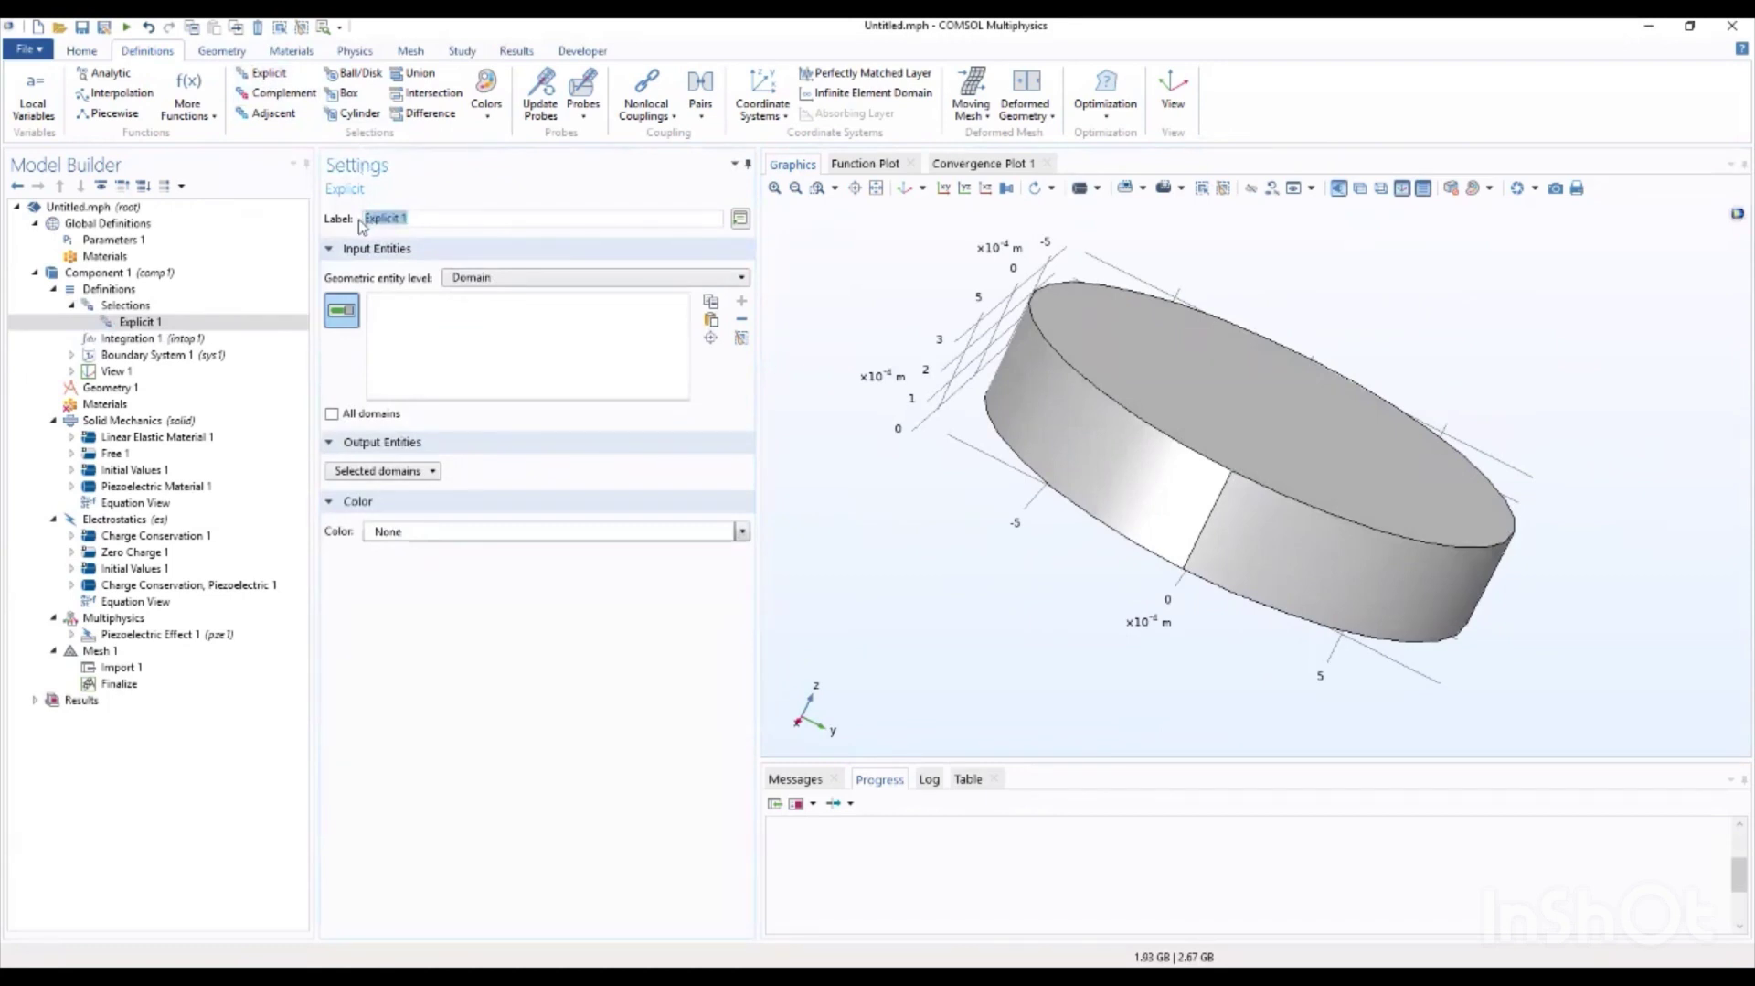
type("aLL SURFACE")
left_click_drag(430, 220, 304, 226)
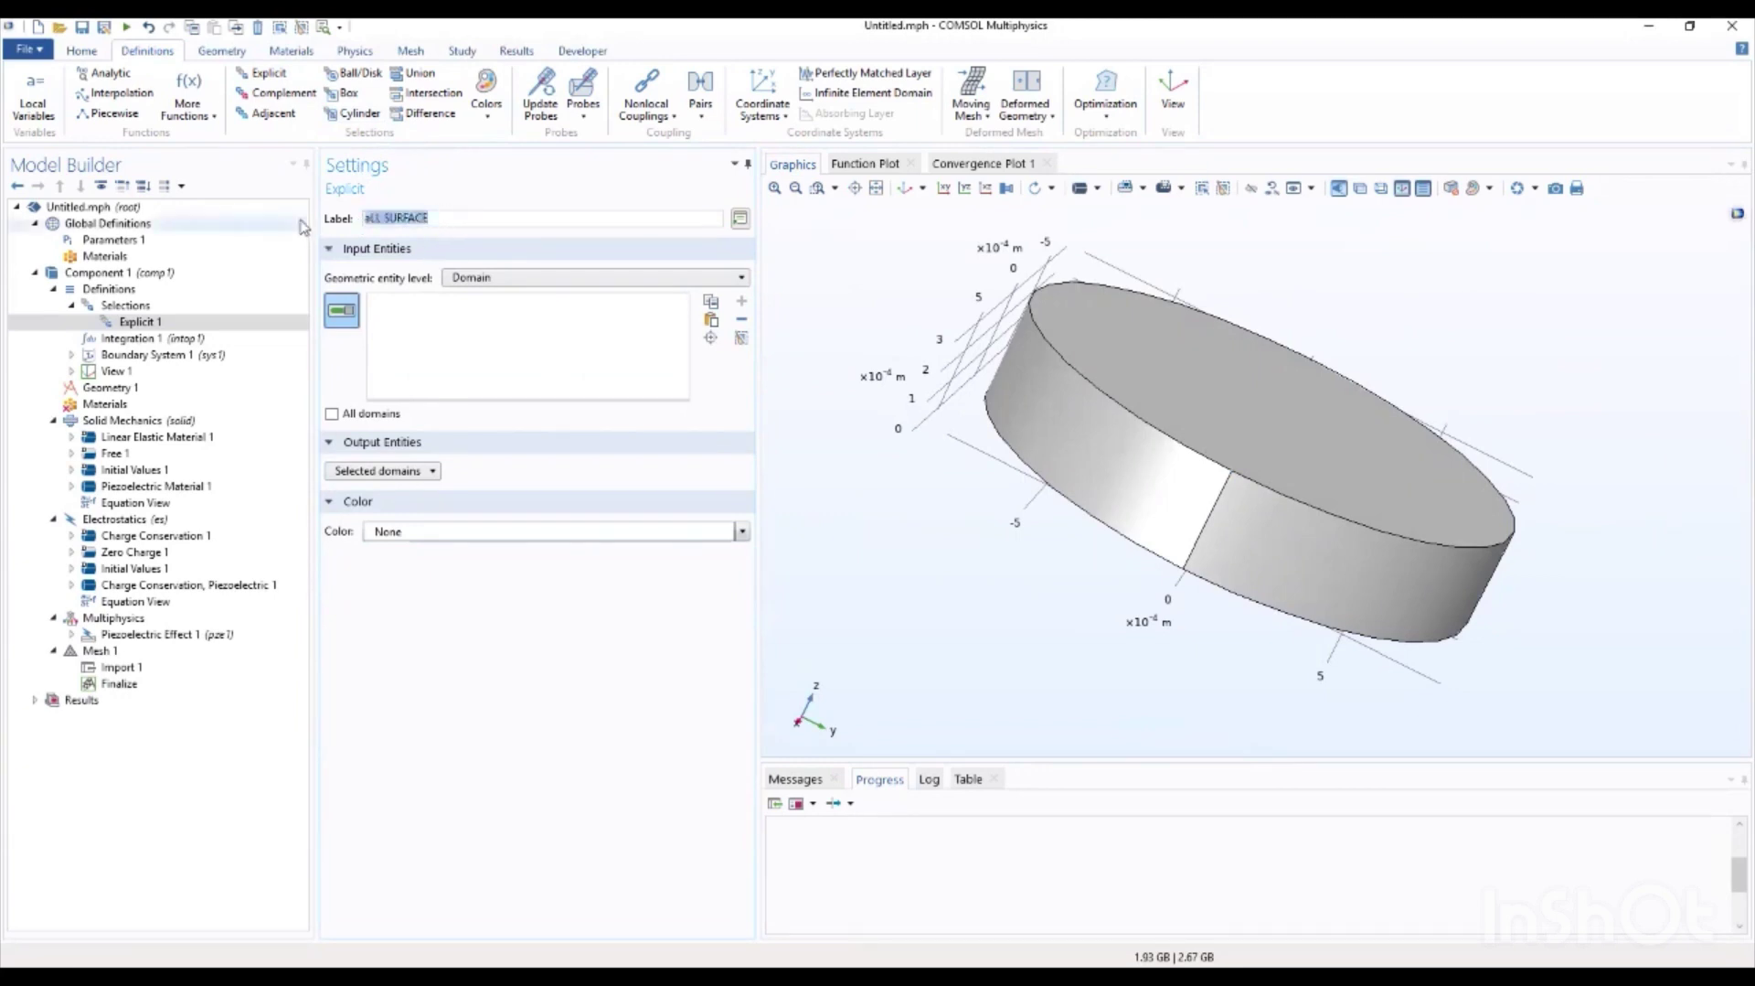
type("all surface")
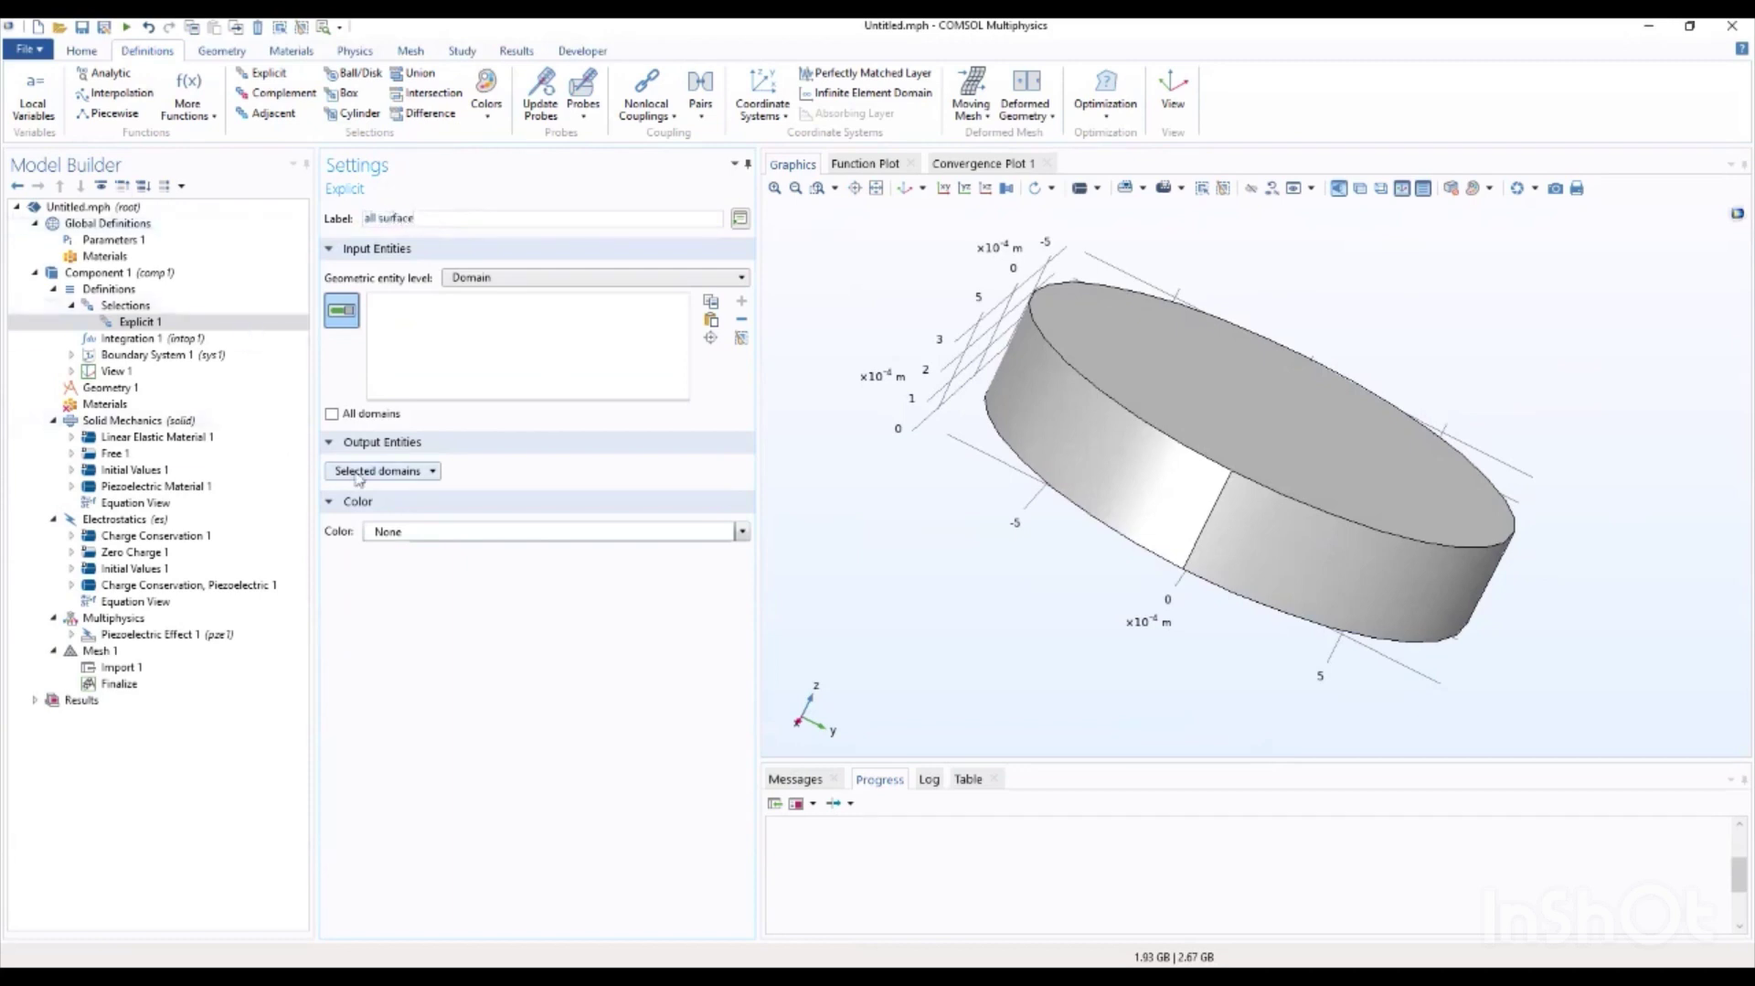
Step: Make the all surface selection cover all domains and output their adjacent exterior boundaries
left_click(382, 470)
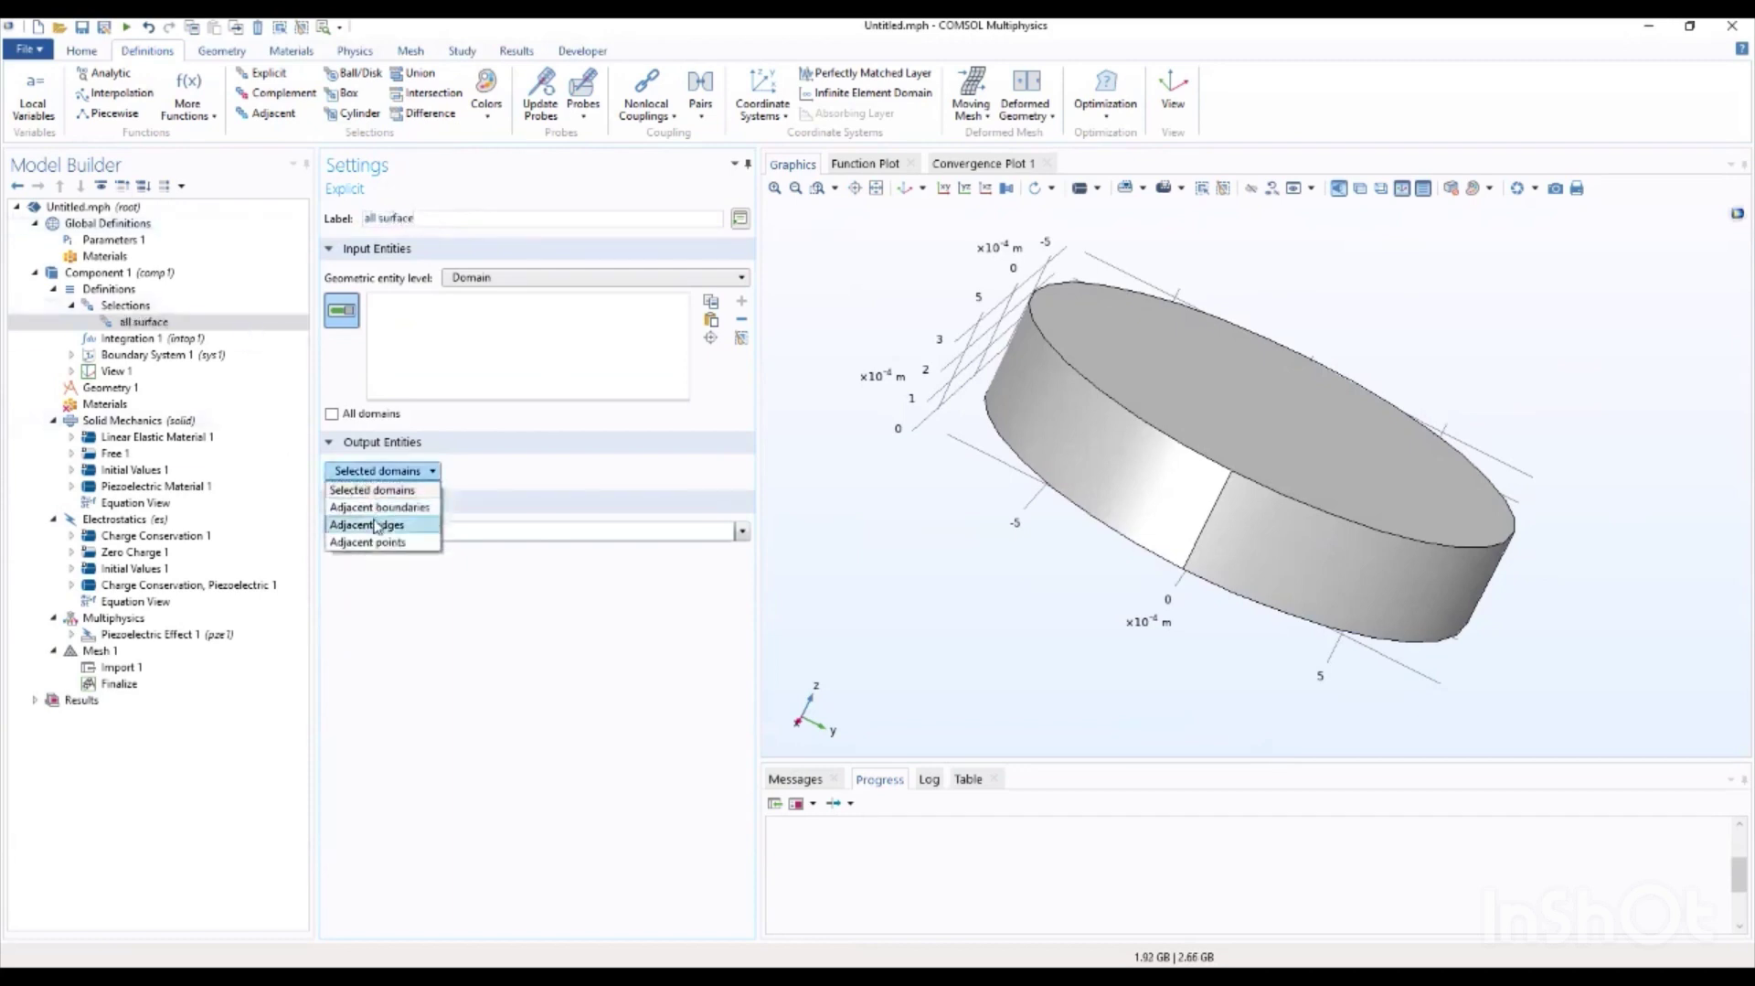
left_click(392, 507)
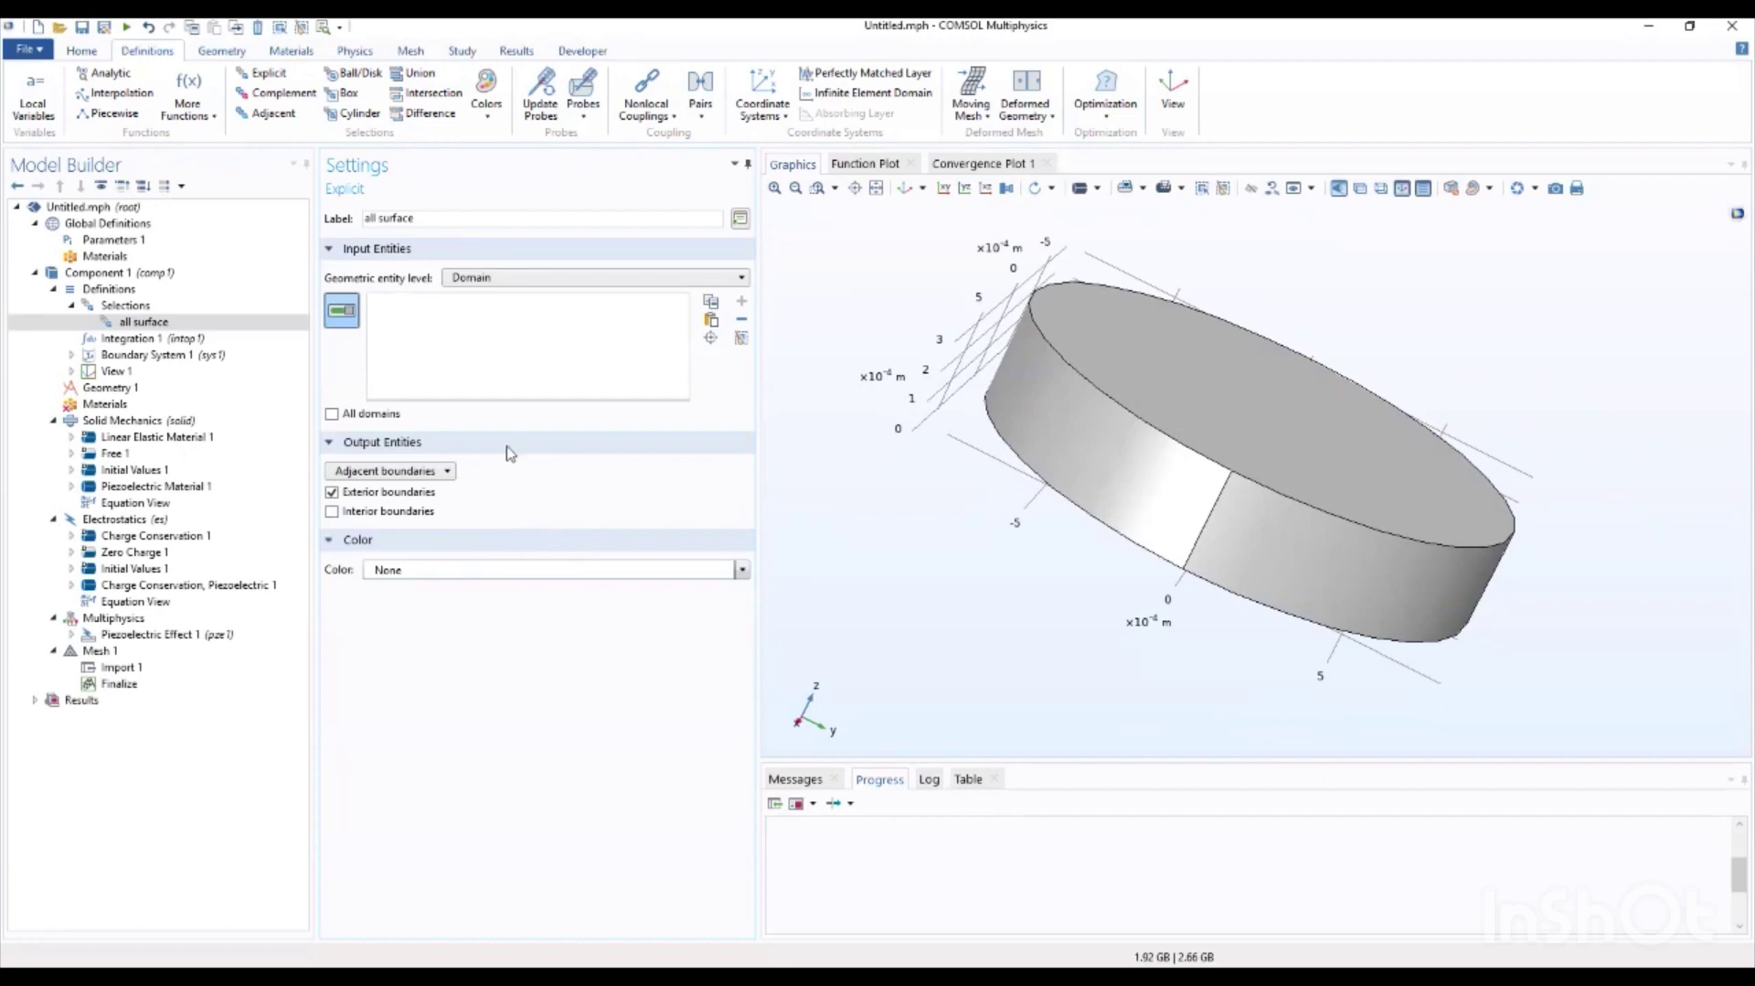
left_click(333, 414)
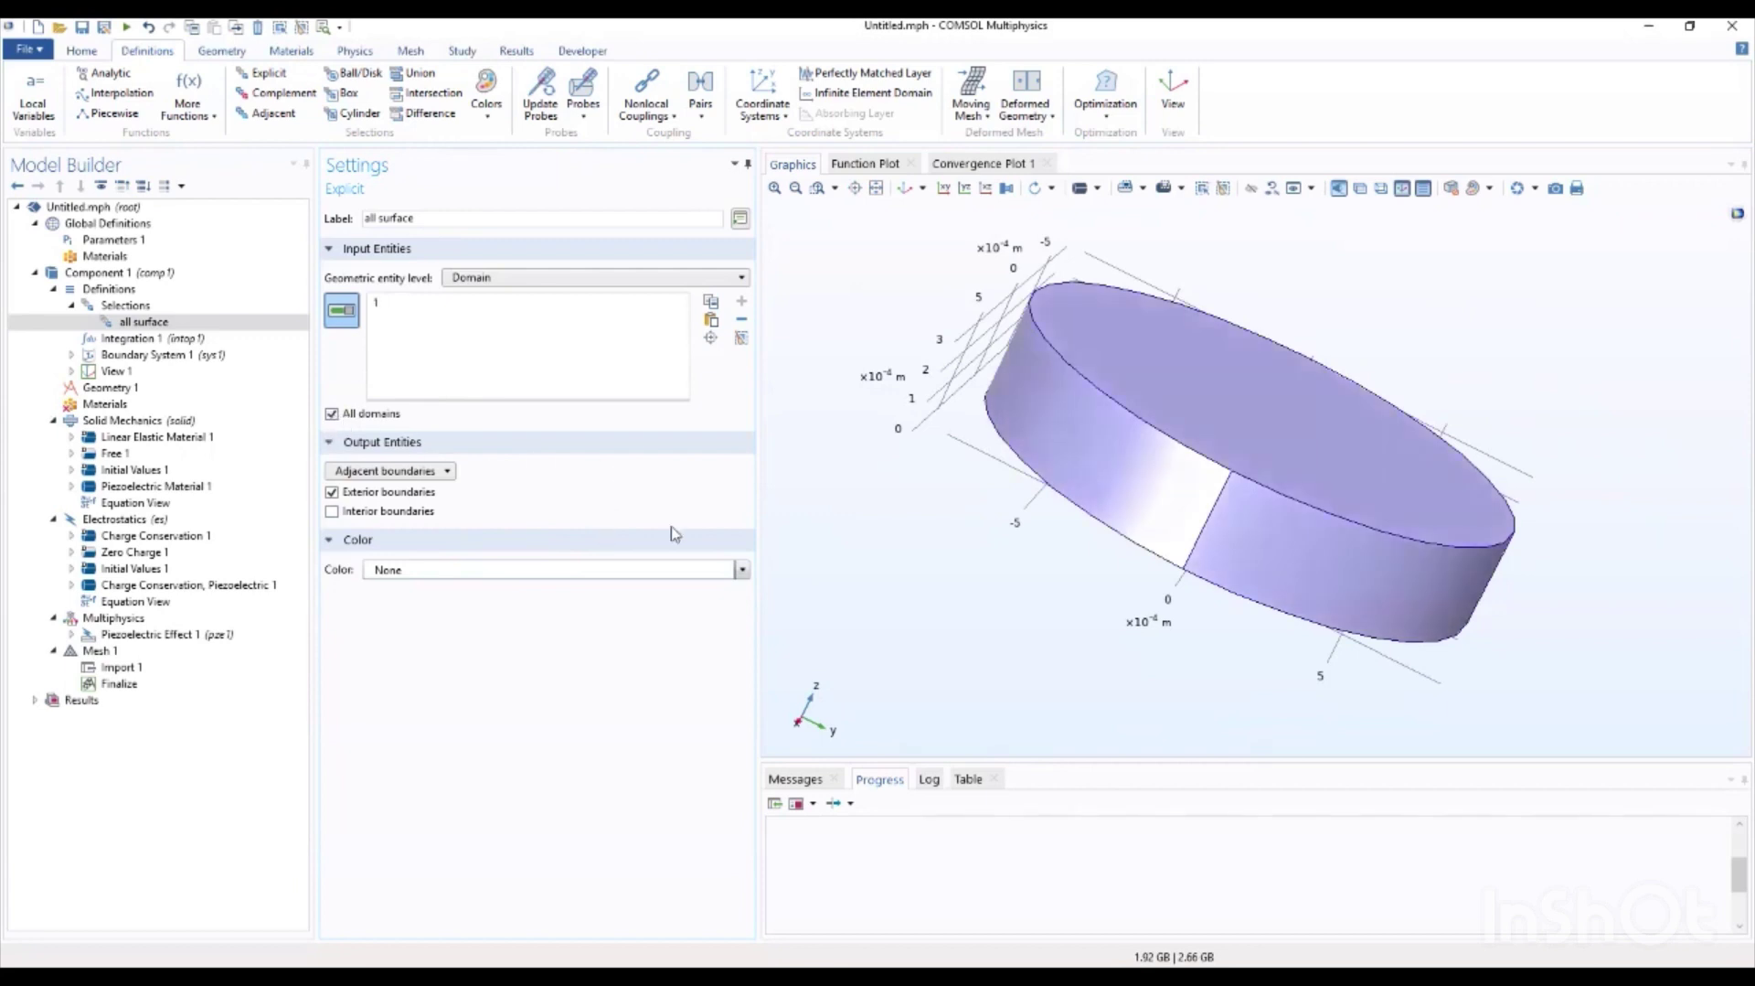
left_click_drag(870, 499, 988, 727)
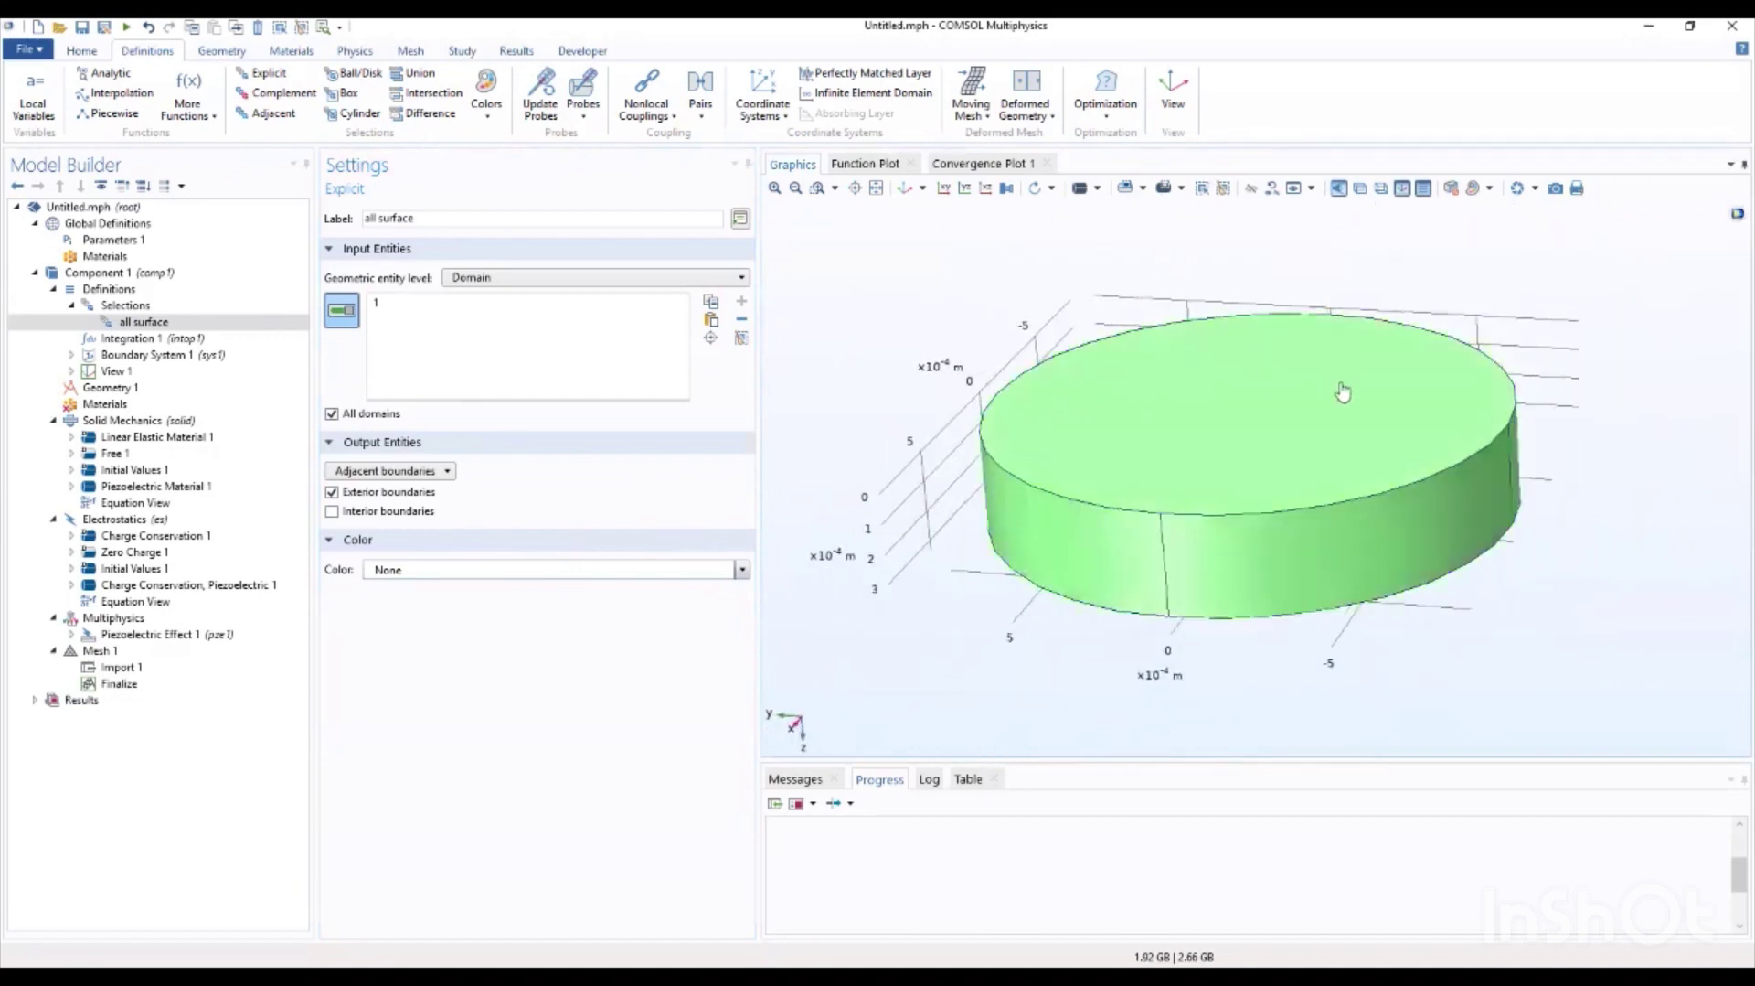
left_click_drag(1659, 432, 1037, 340)
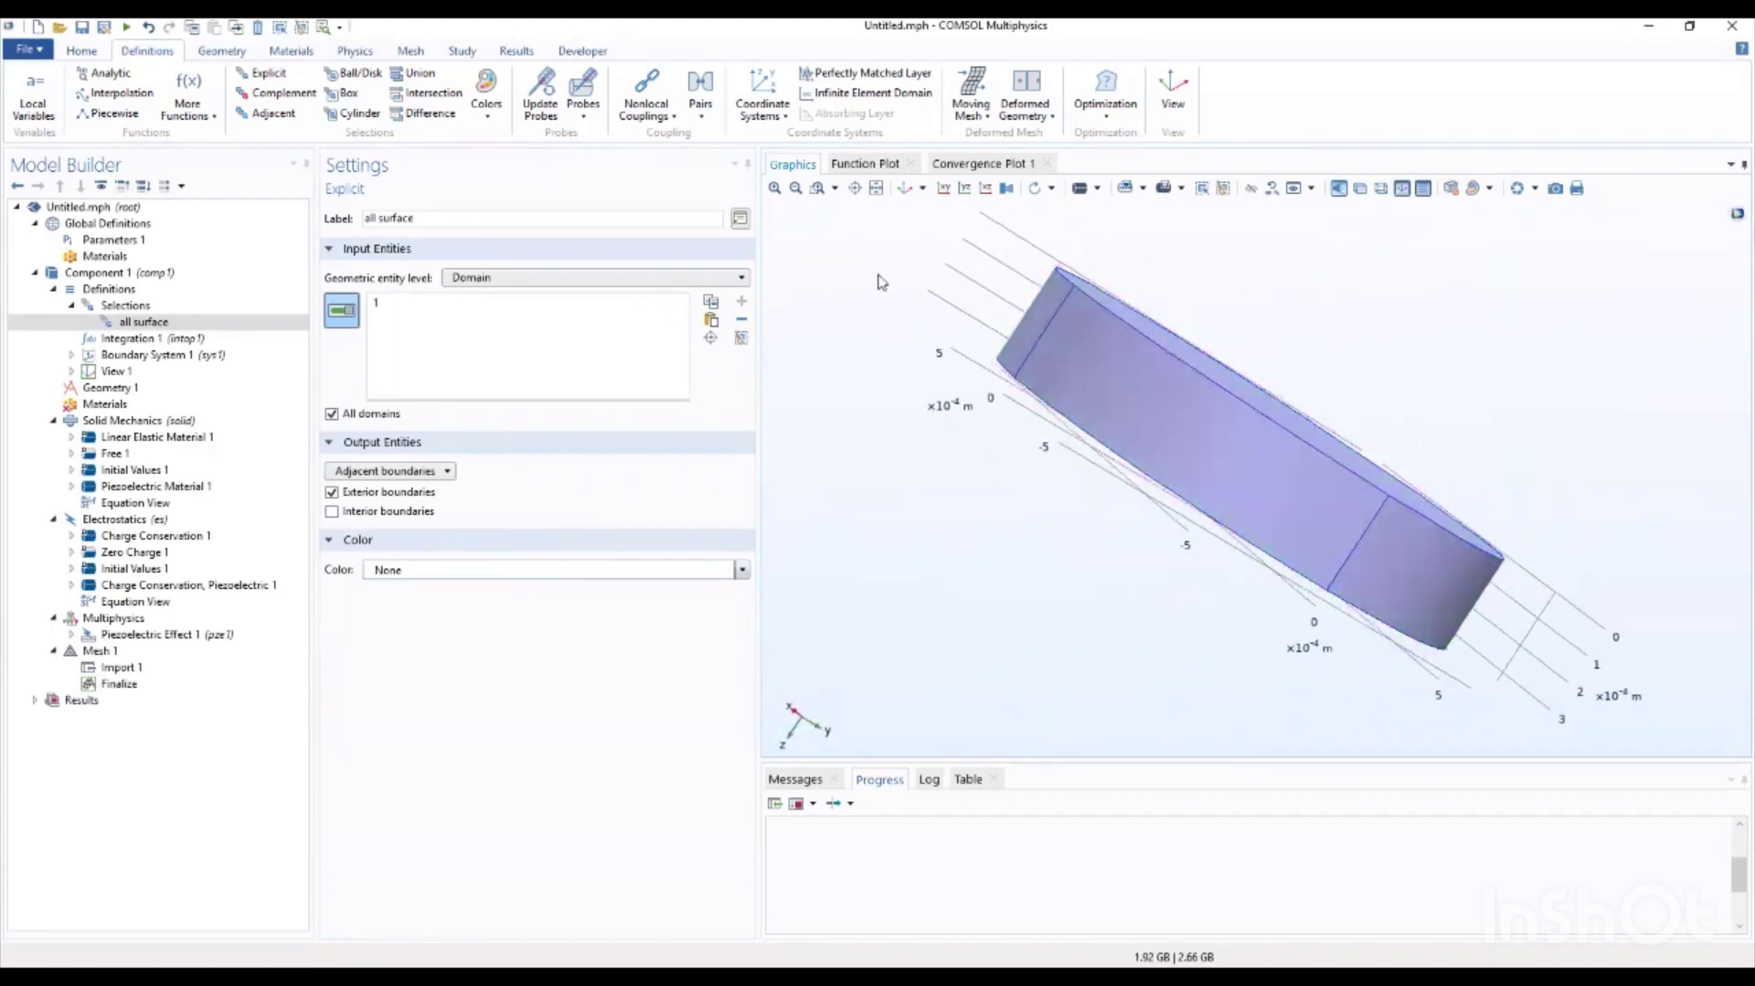
Step: Add a Rotated System coordinate system and set its Euler angle β to 125.25[deg]
left_click(786, 117)
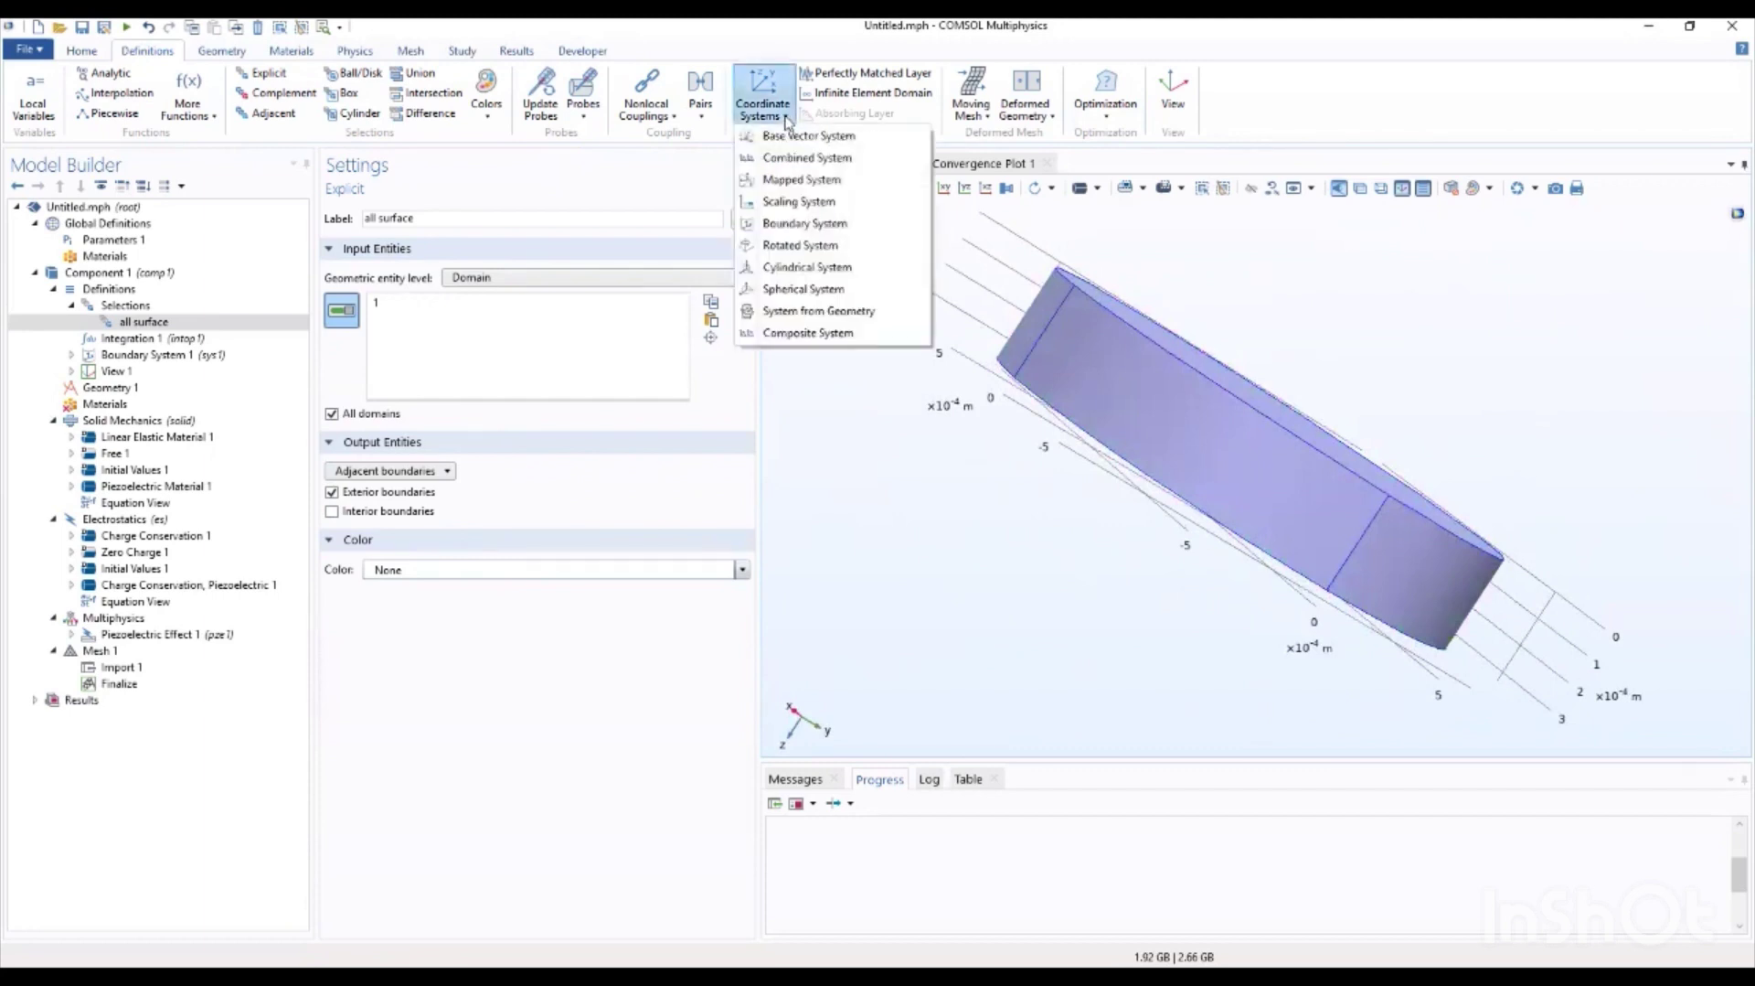
left_click(790, 249)
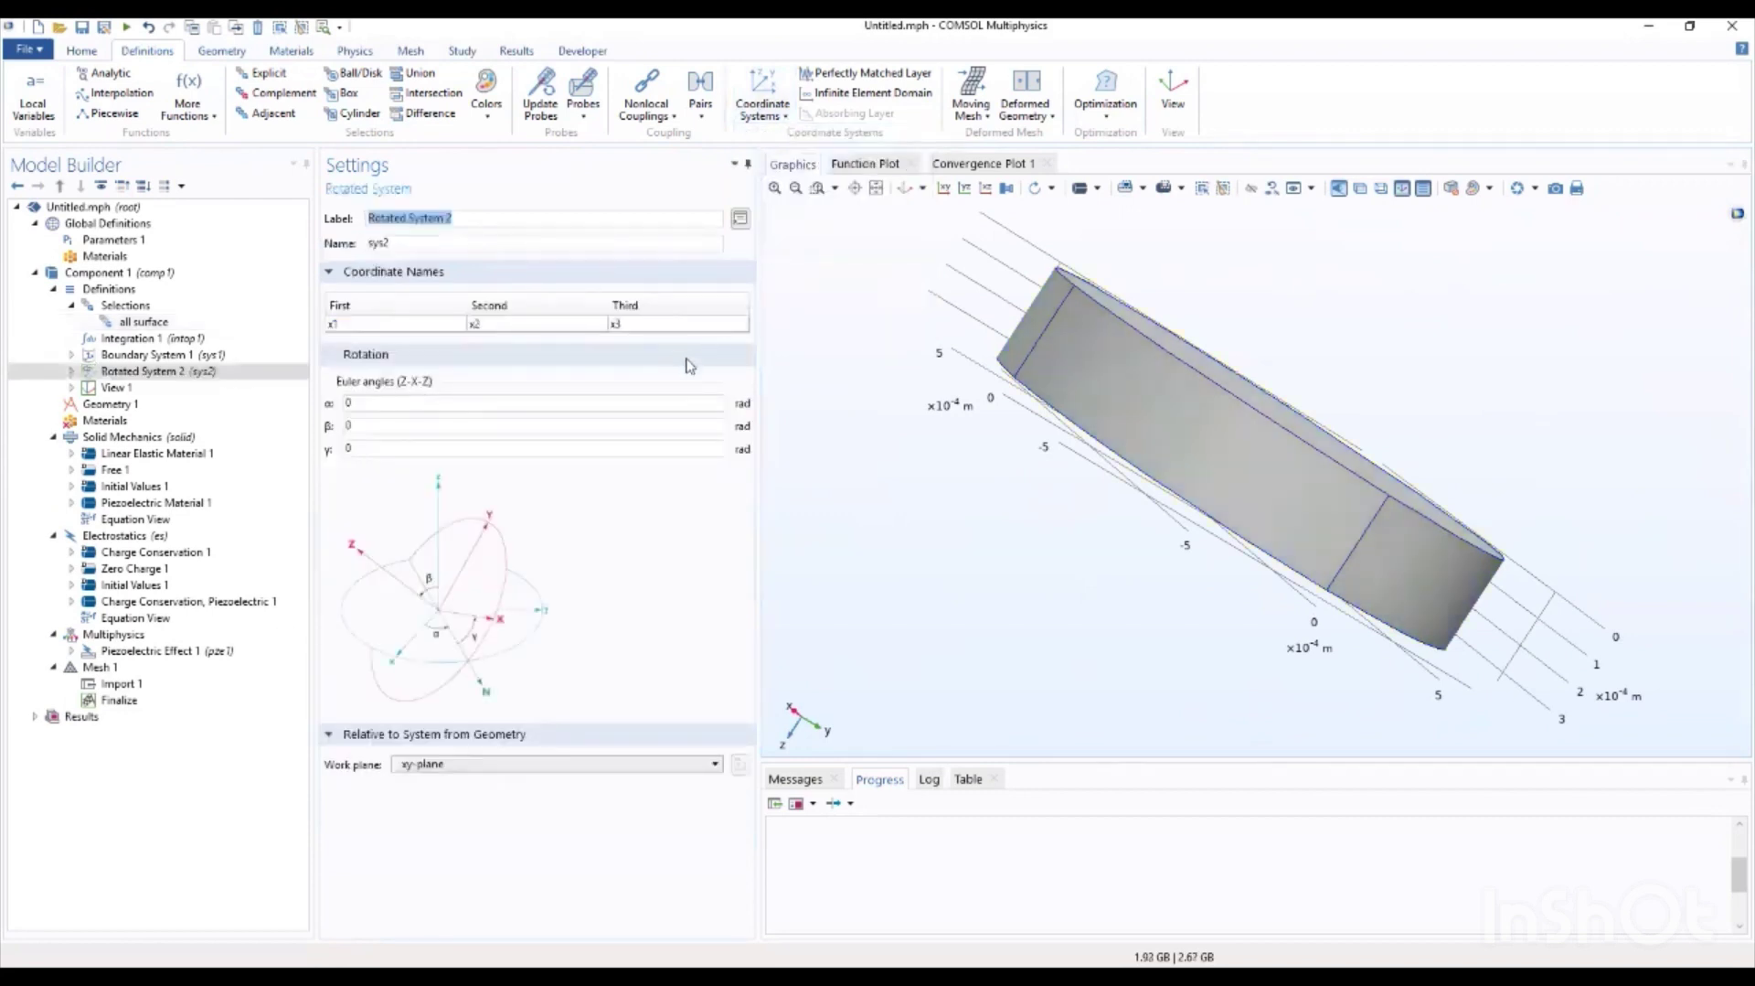
left_click(379, 404)
left_click(379, 421)
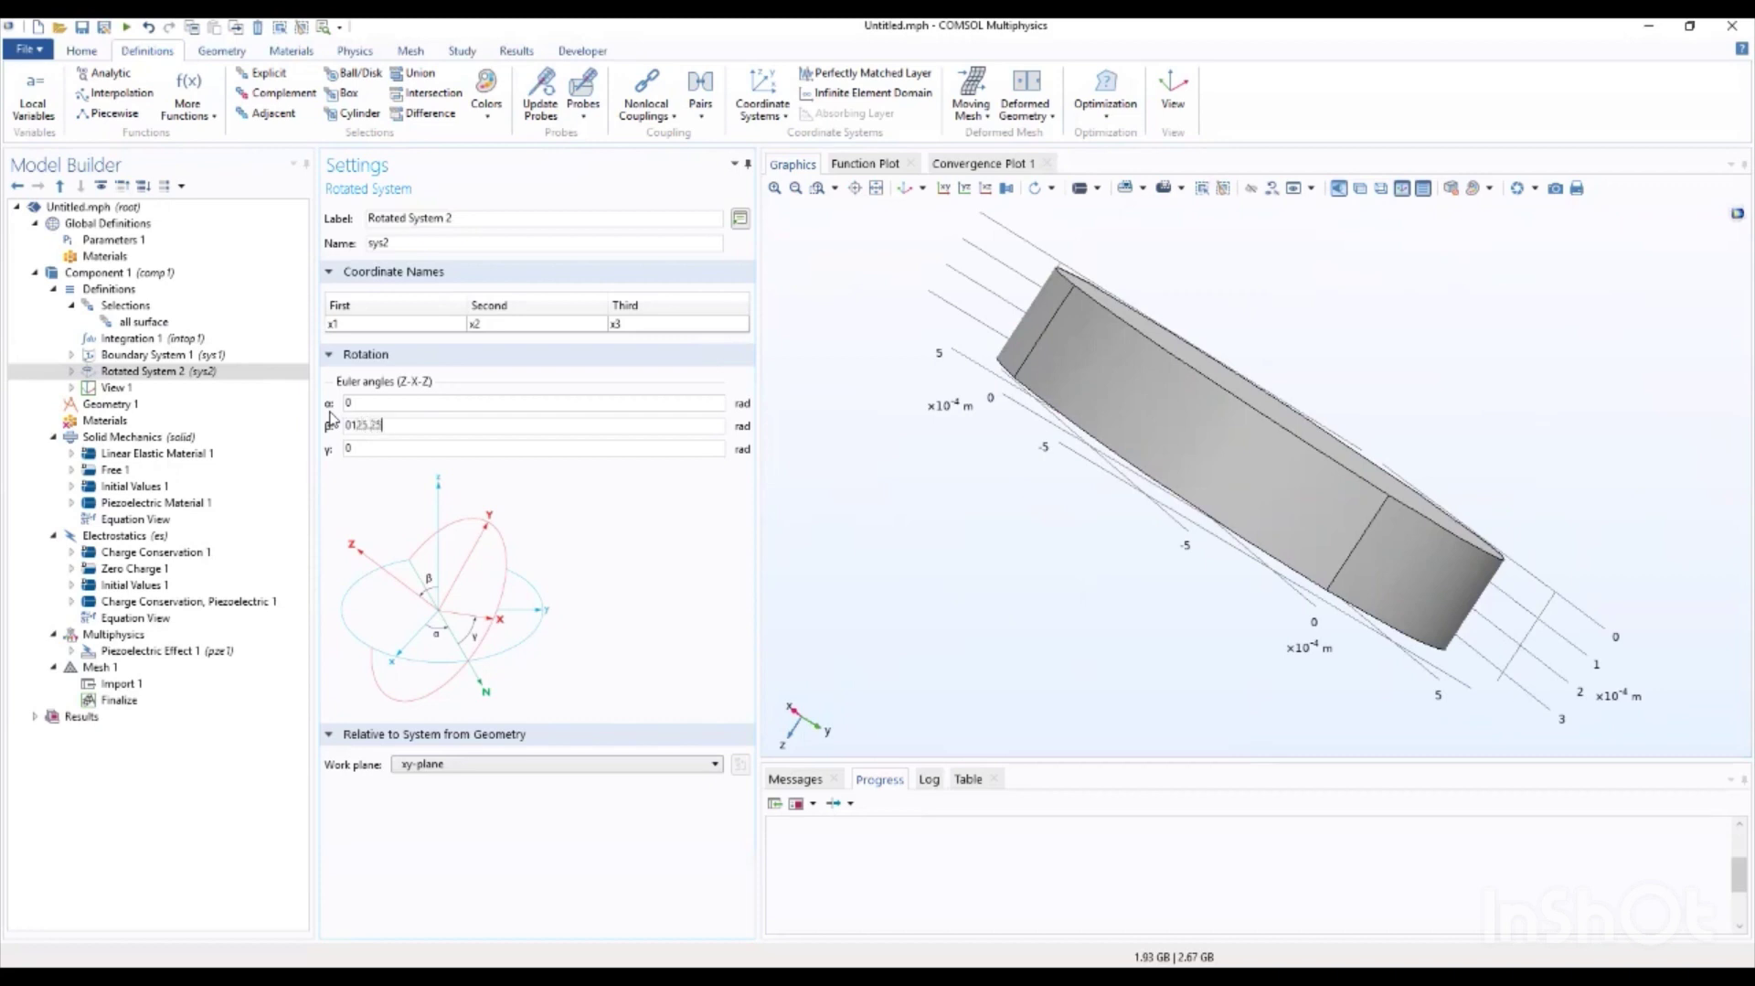
type("125.25[deg")
key("Home")
key("Delete")
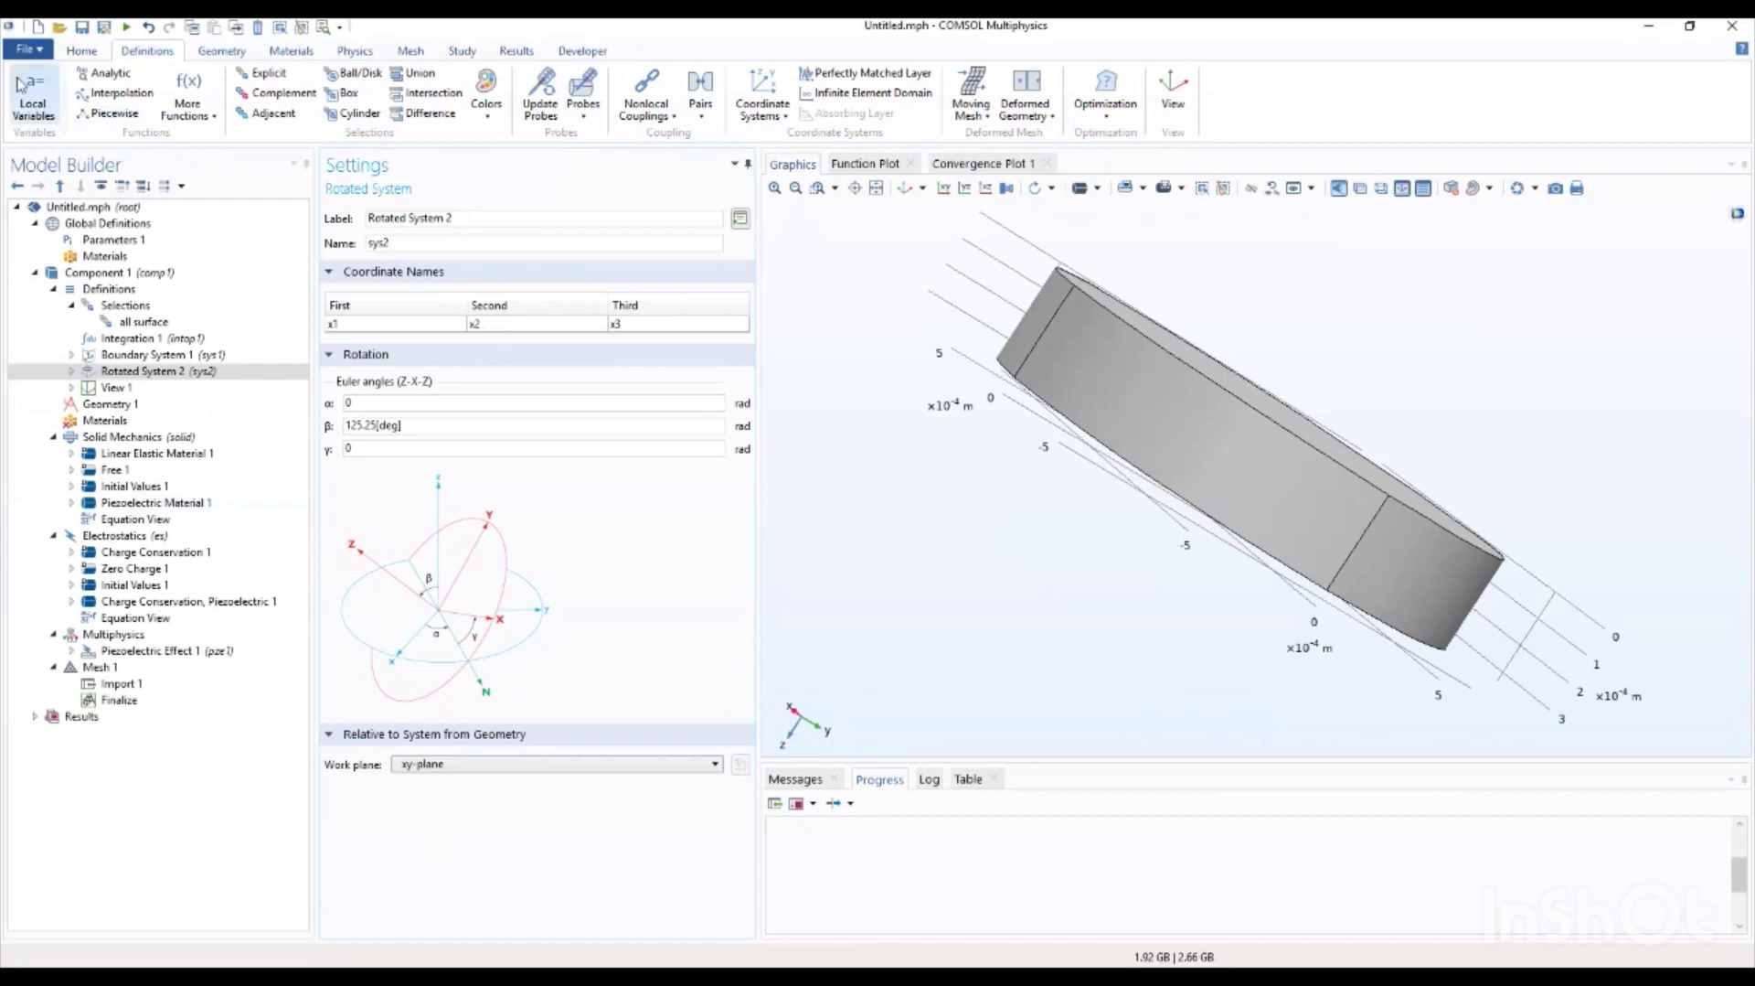
Step: Add the piezoelectric material Quartz LH (1978 IEEE) from the material library to the component
left_click(278, 57)
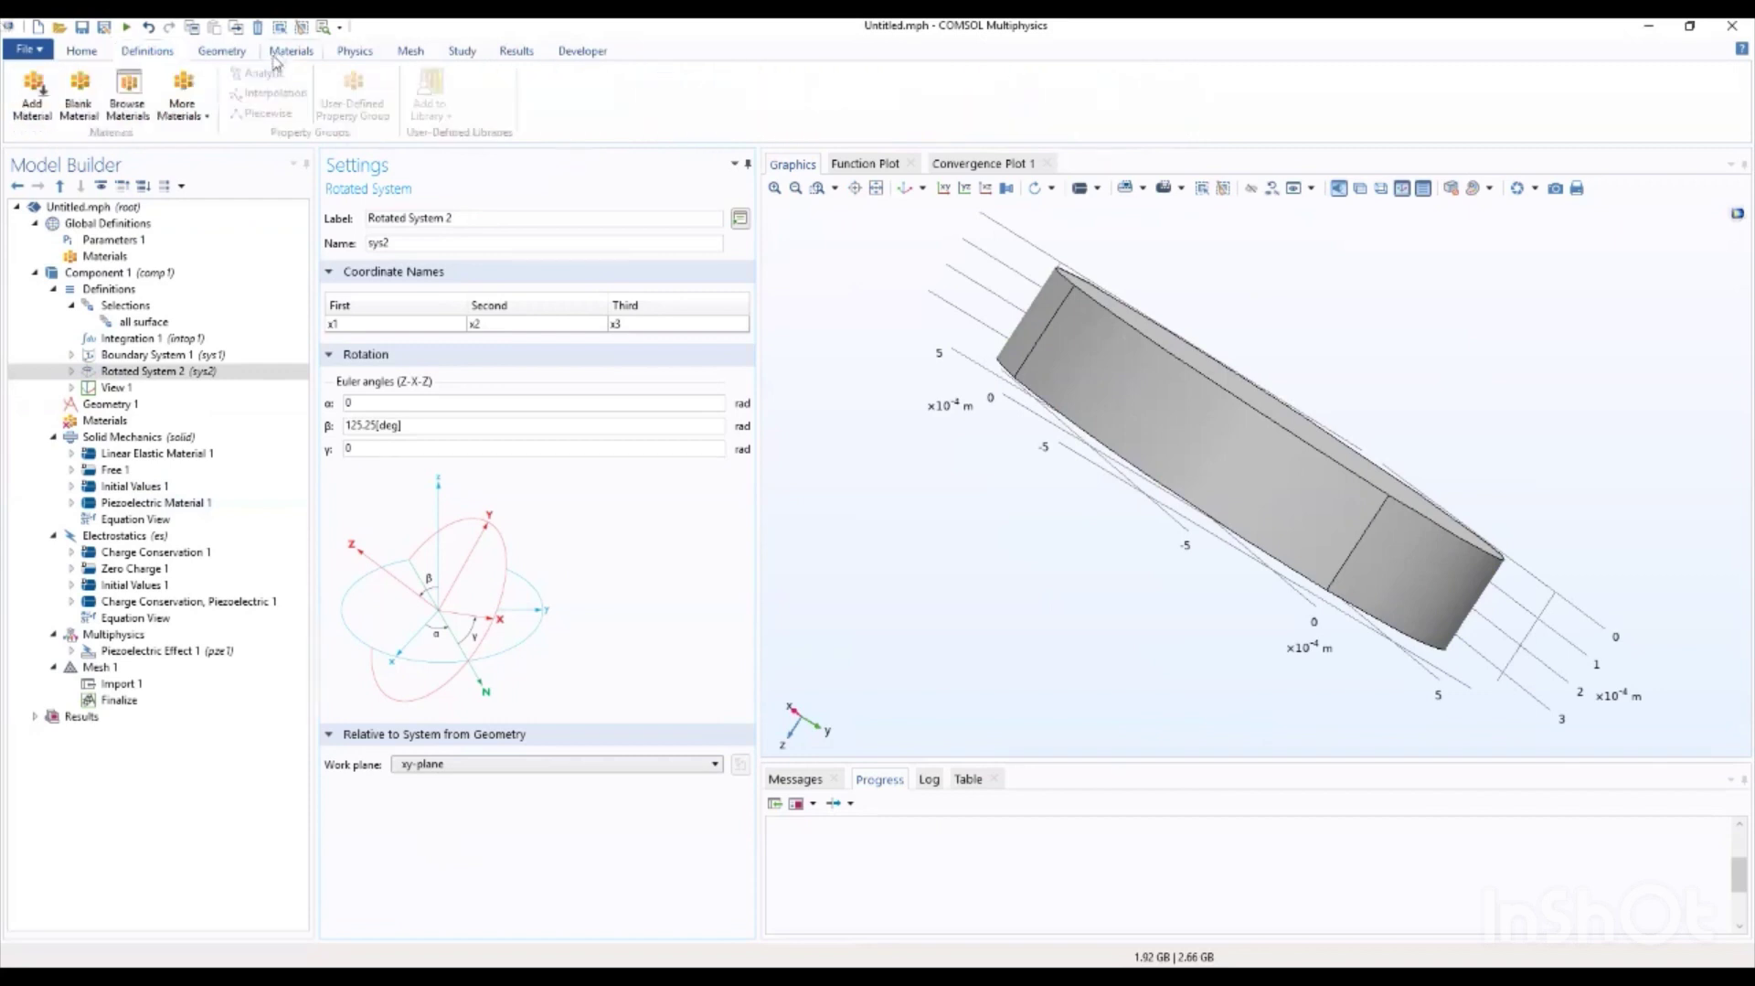
left_click(32, 91)
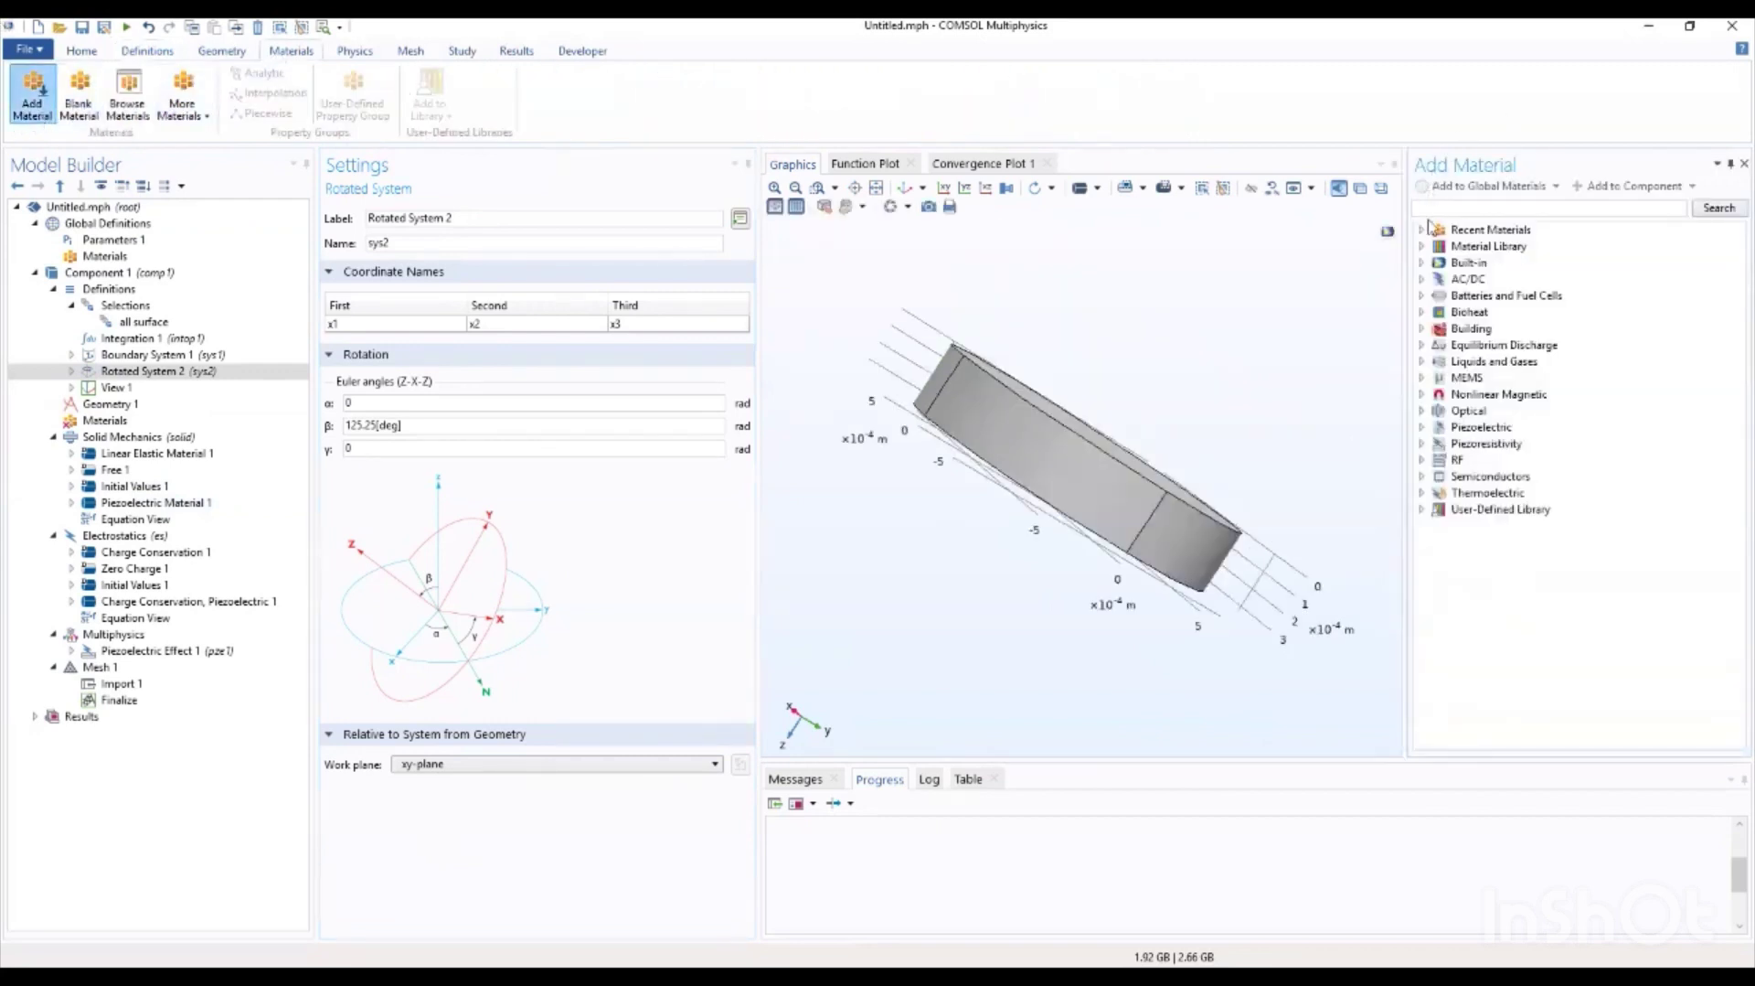
left_click(1422, 427)
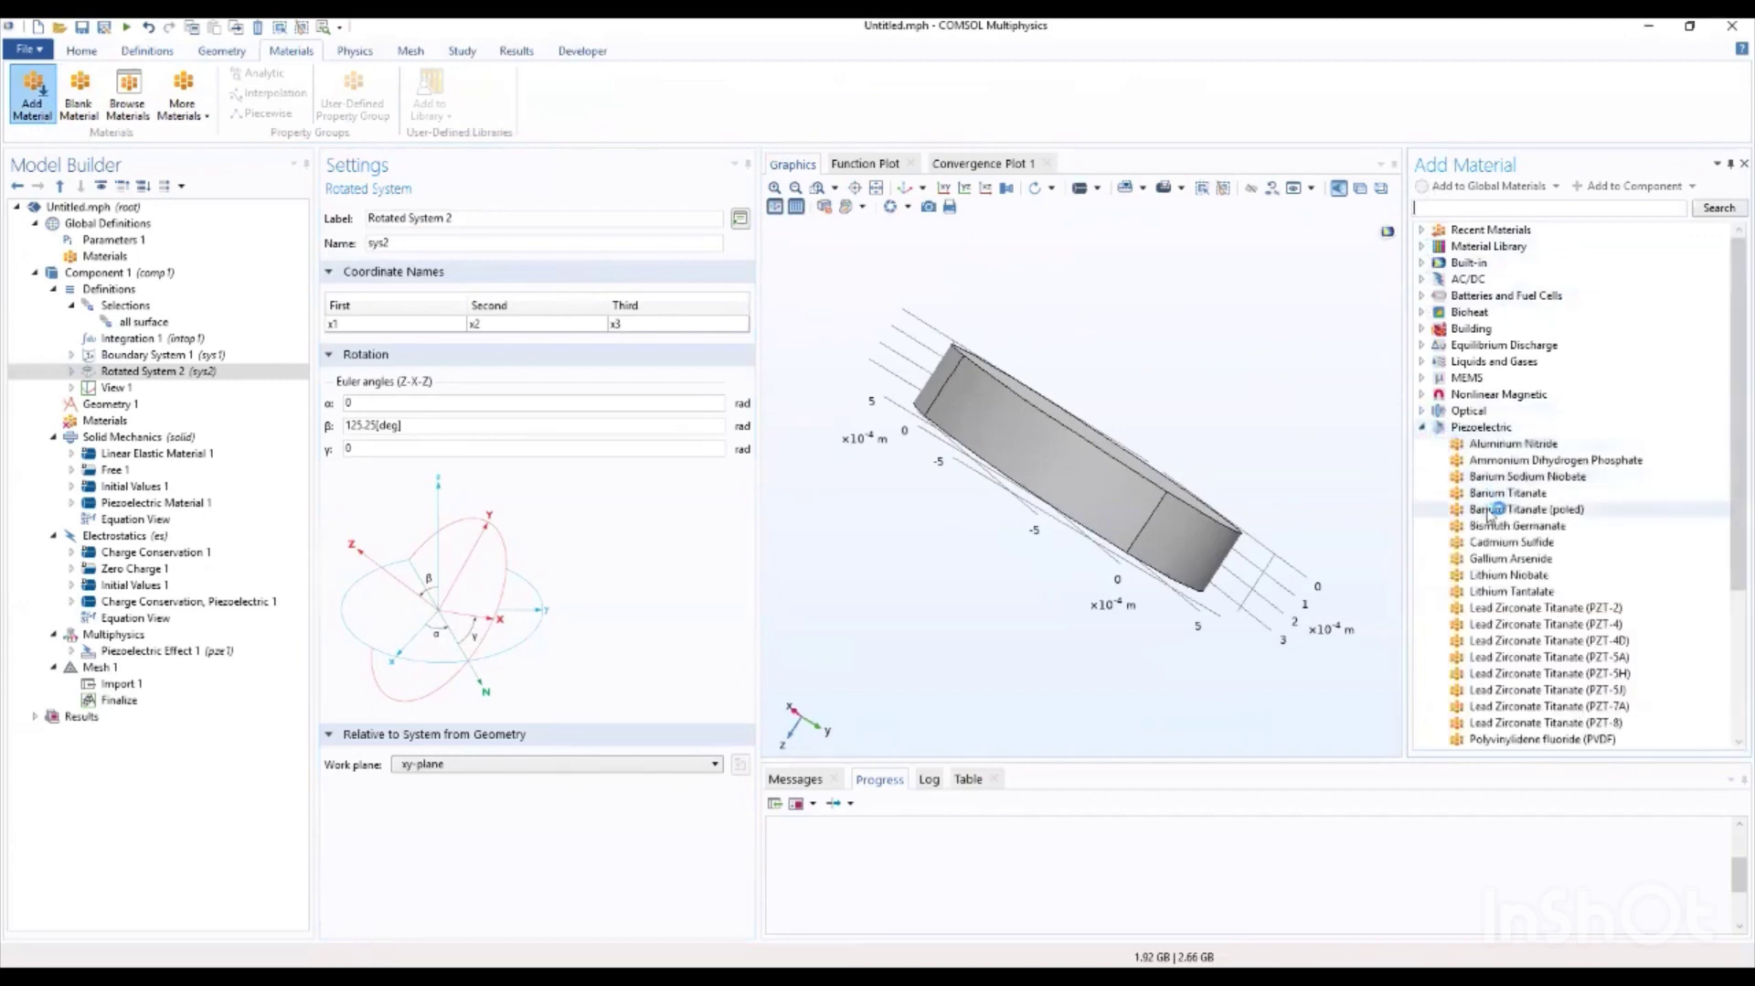
scroll(1496, 525, "down", 4)
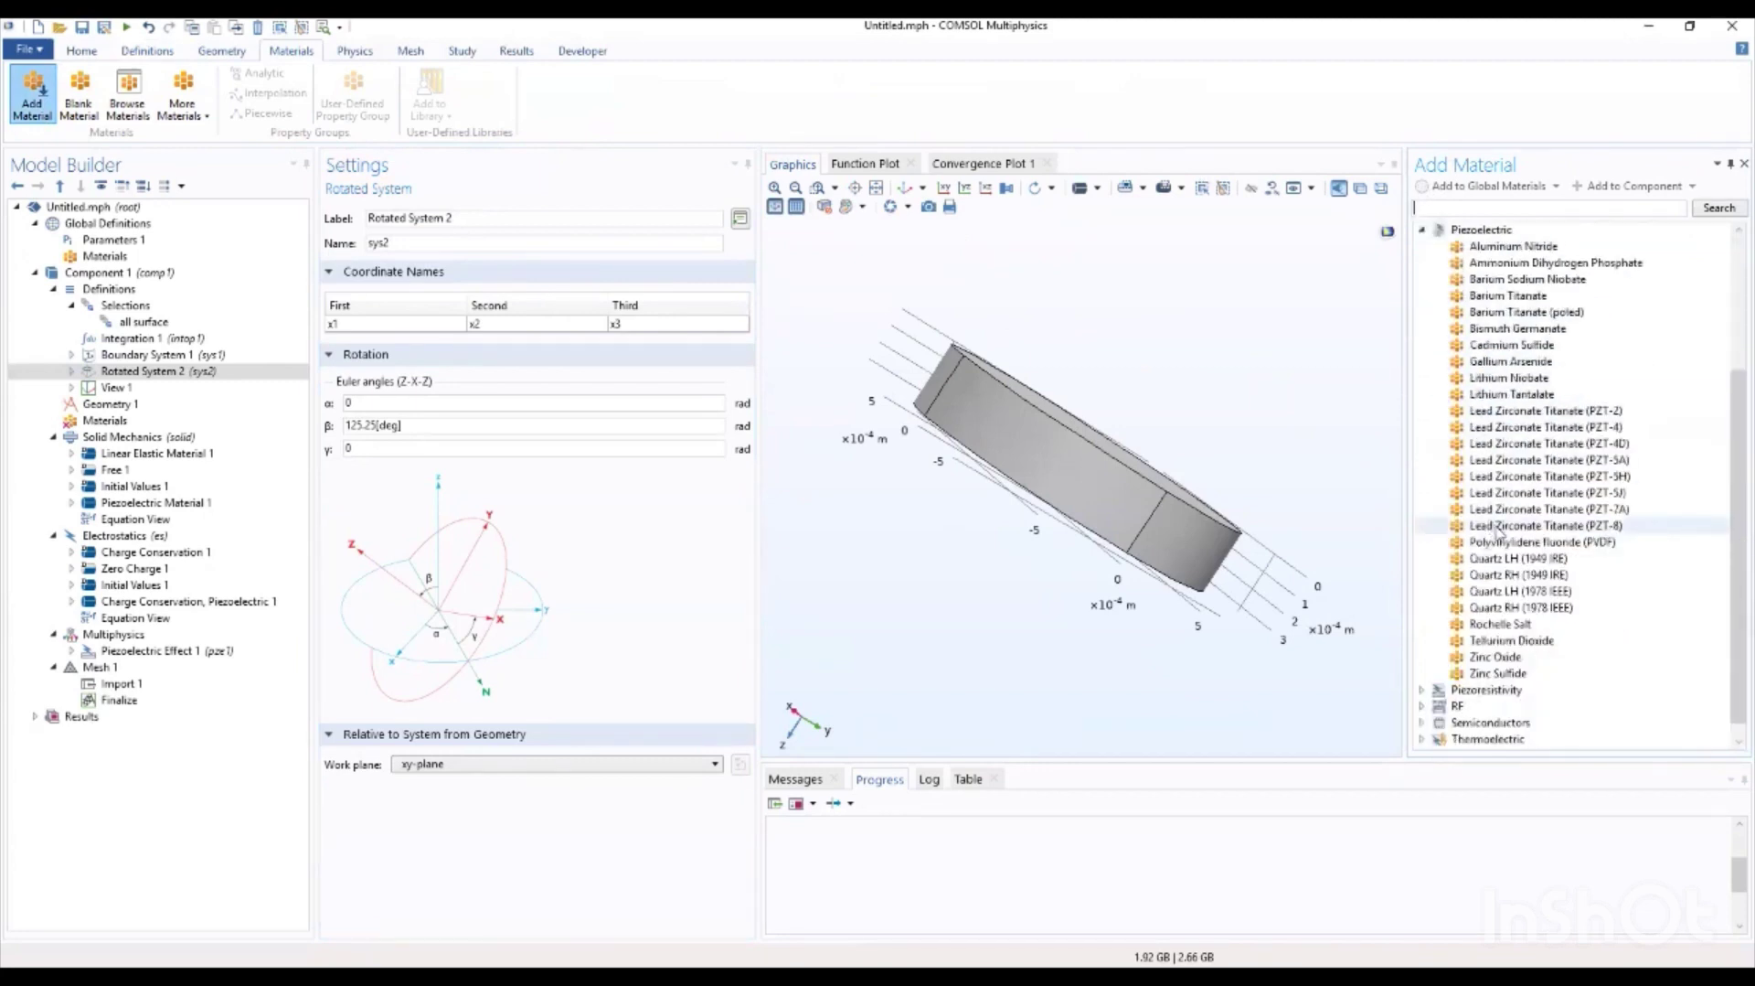
left_click(1523, 591)
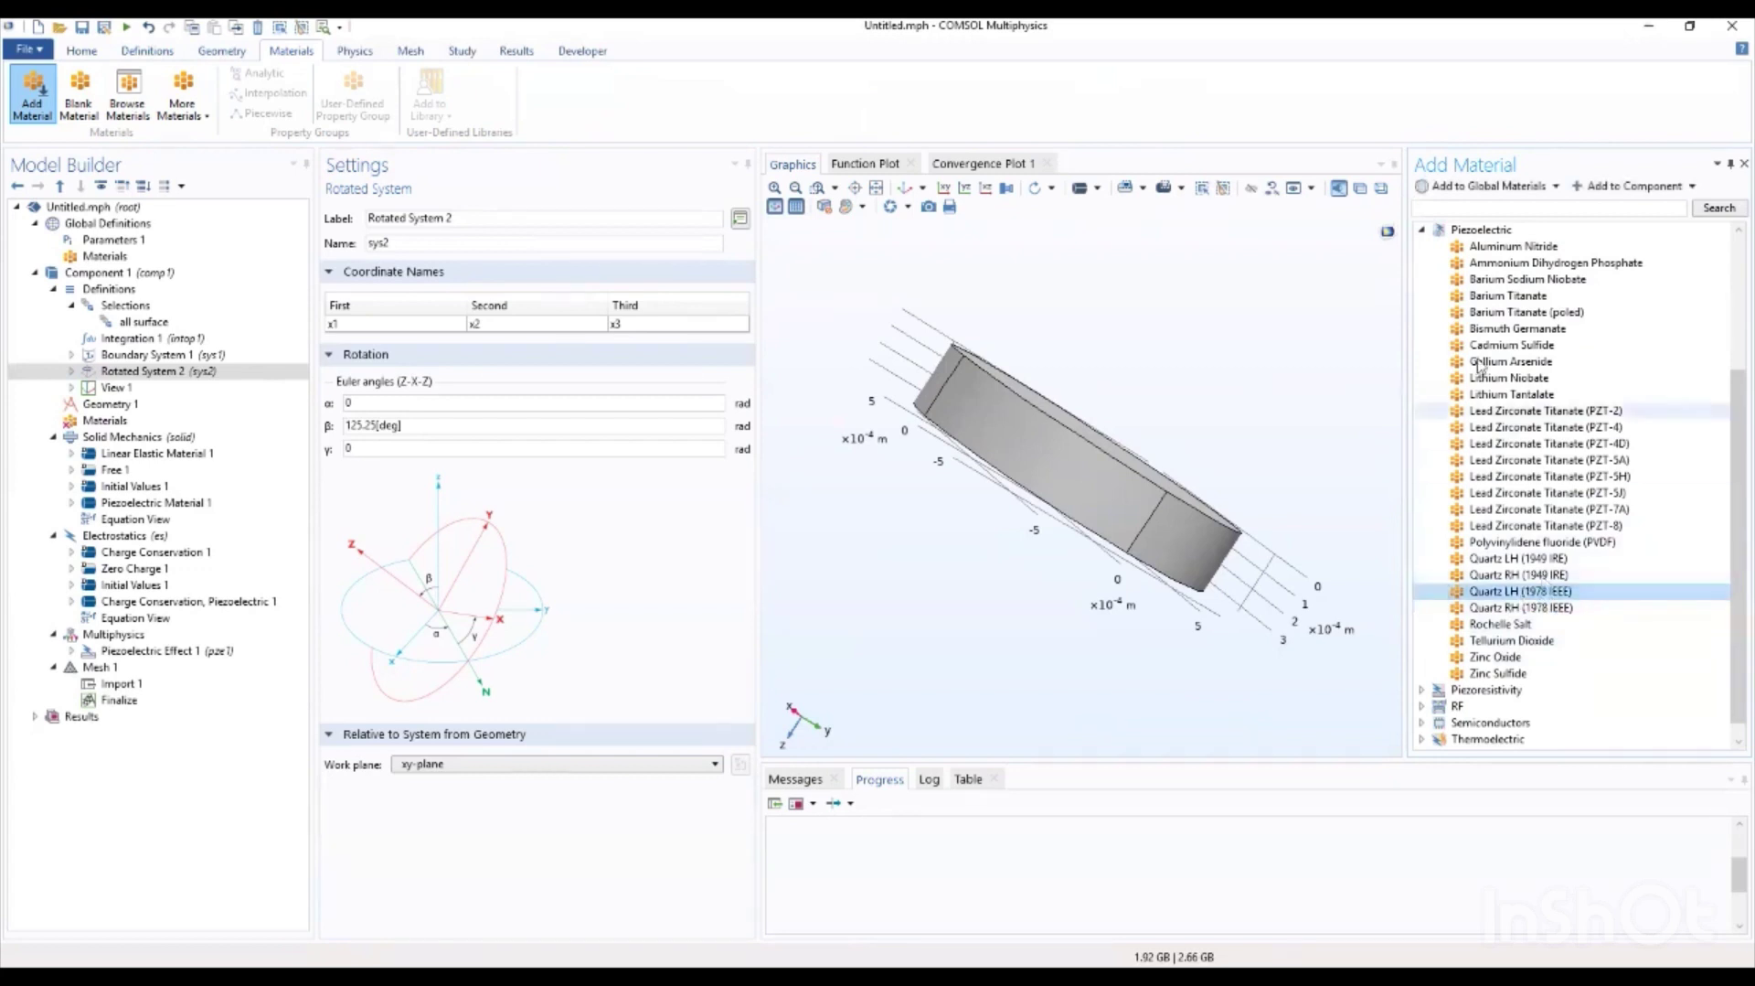
left_click(1635, 186)
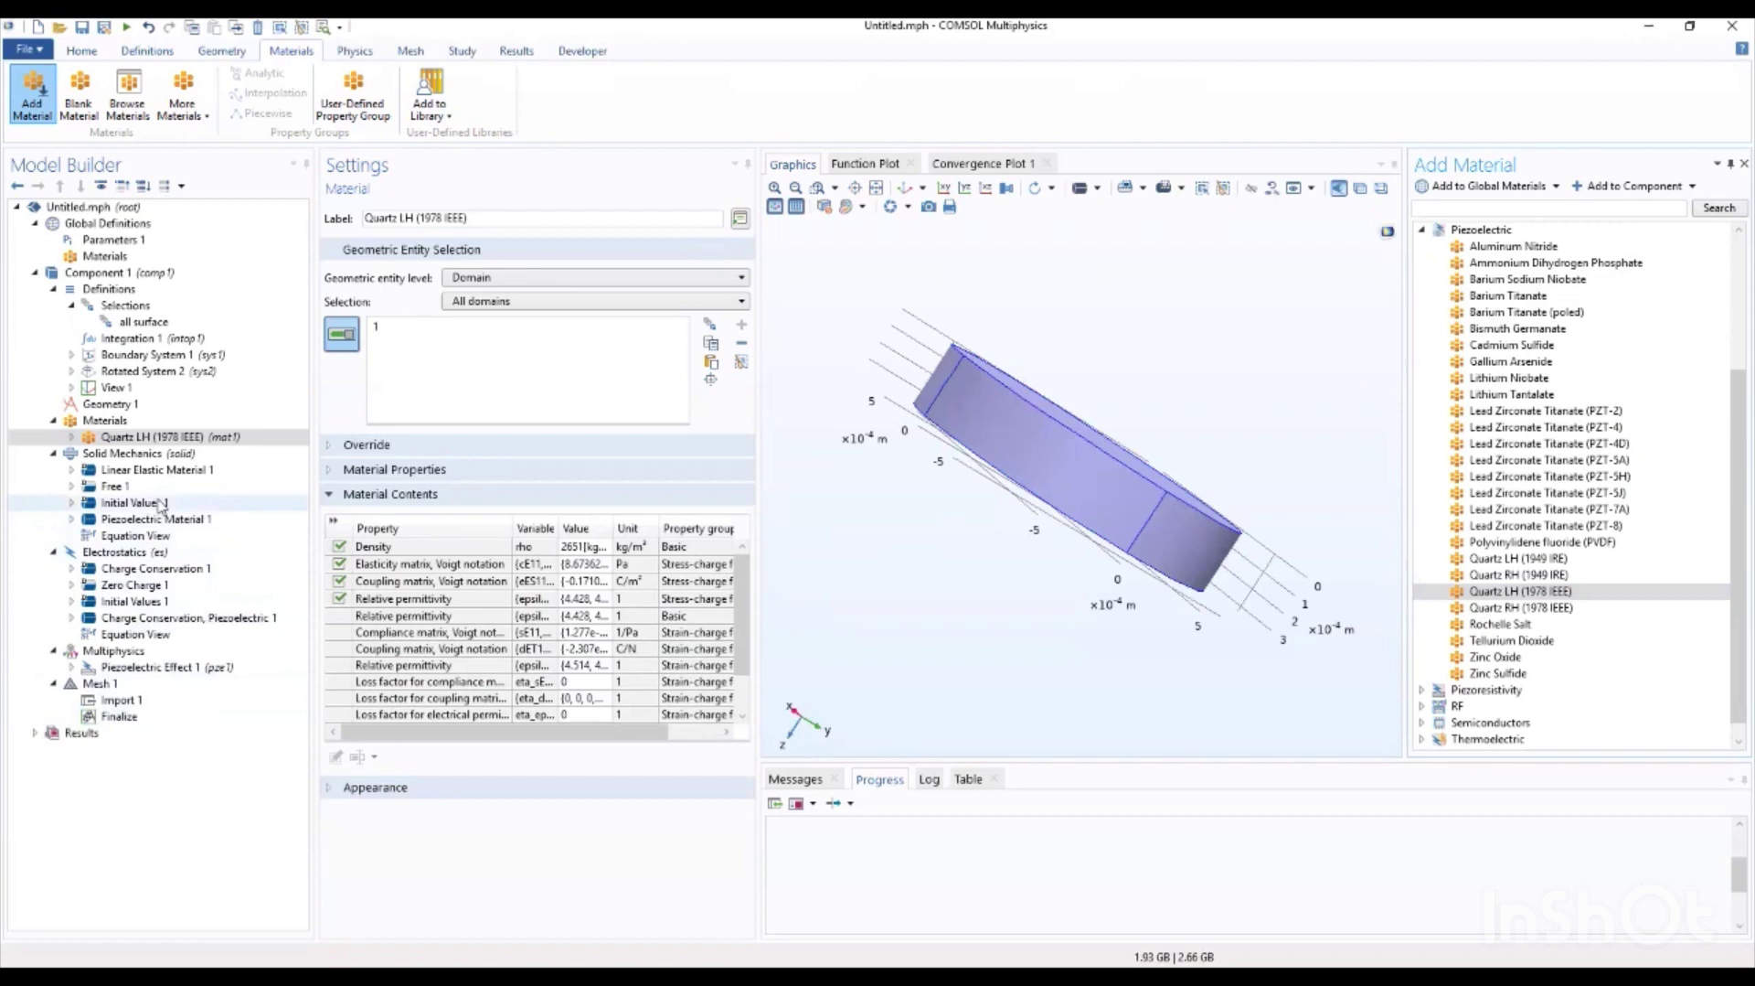
Step: Set the coordinate system of Piezoelectric Material 1 under Solid Mechanics to Rotated System 2 (sys2)
left_click(108, 454)
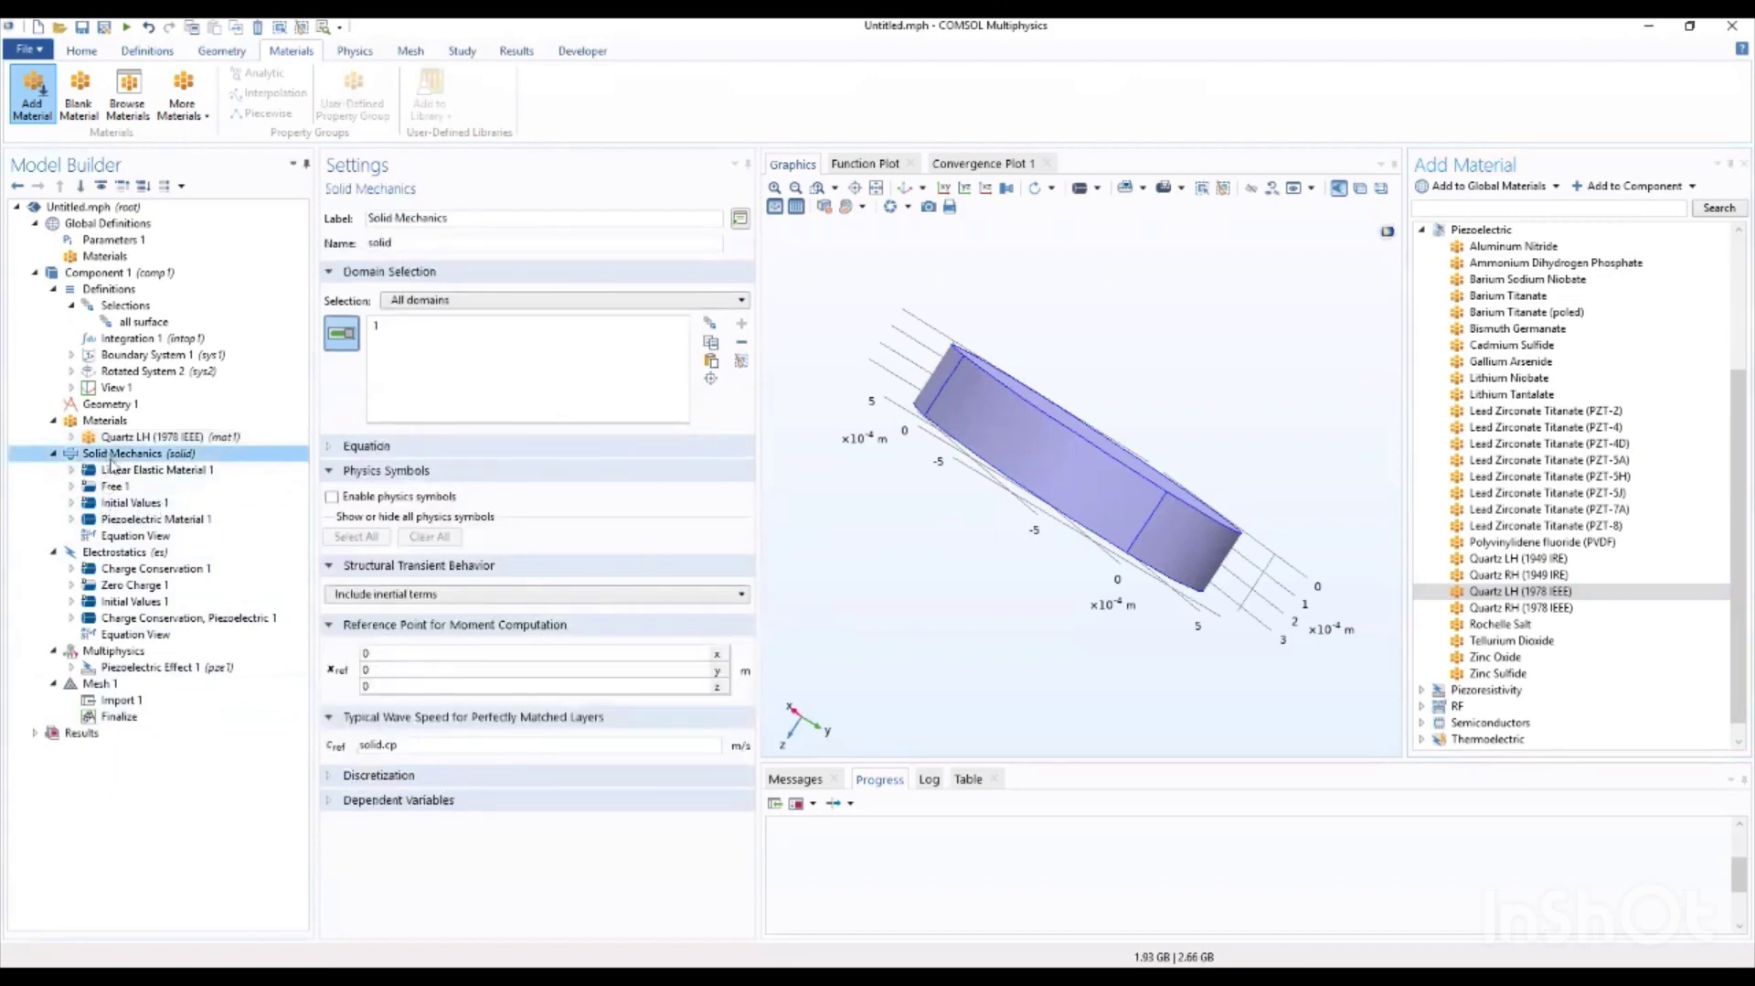
left_click(139, 521)
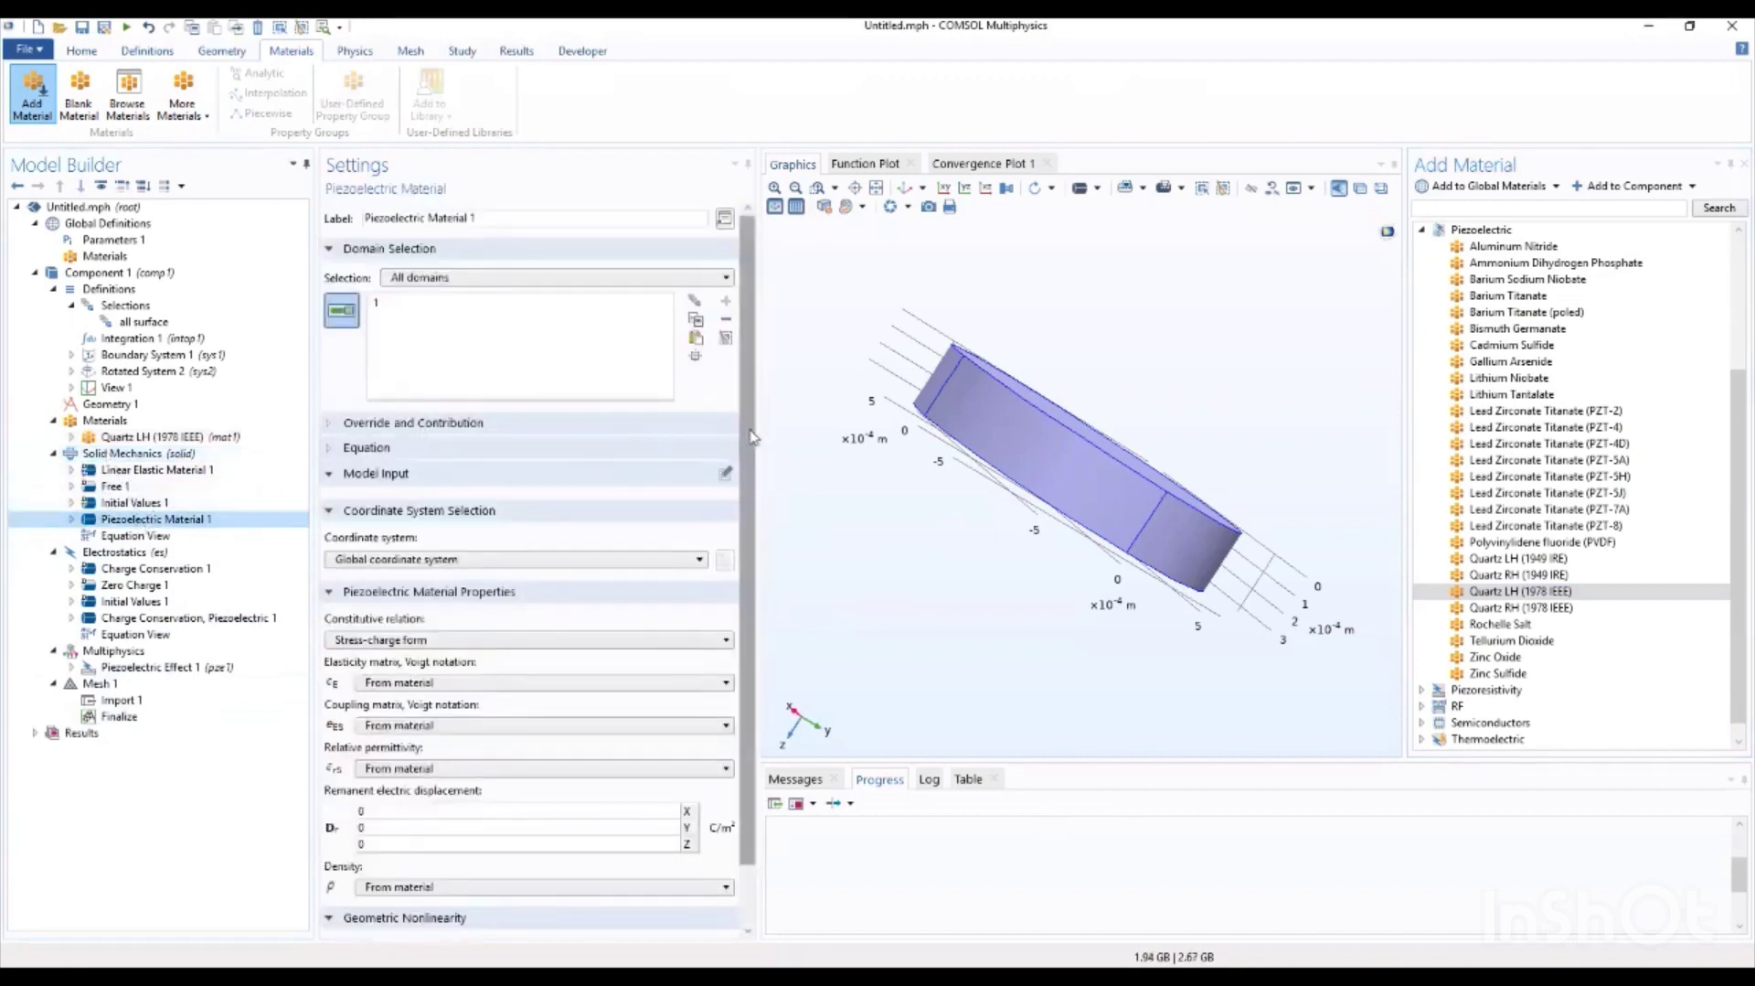
scroll(603, 535, "down", 1)
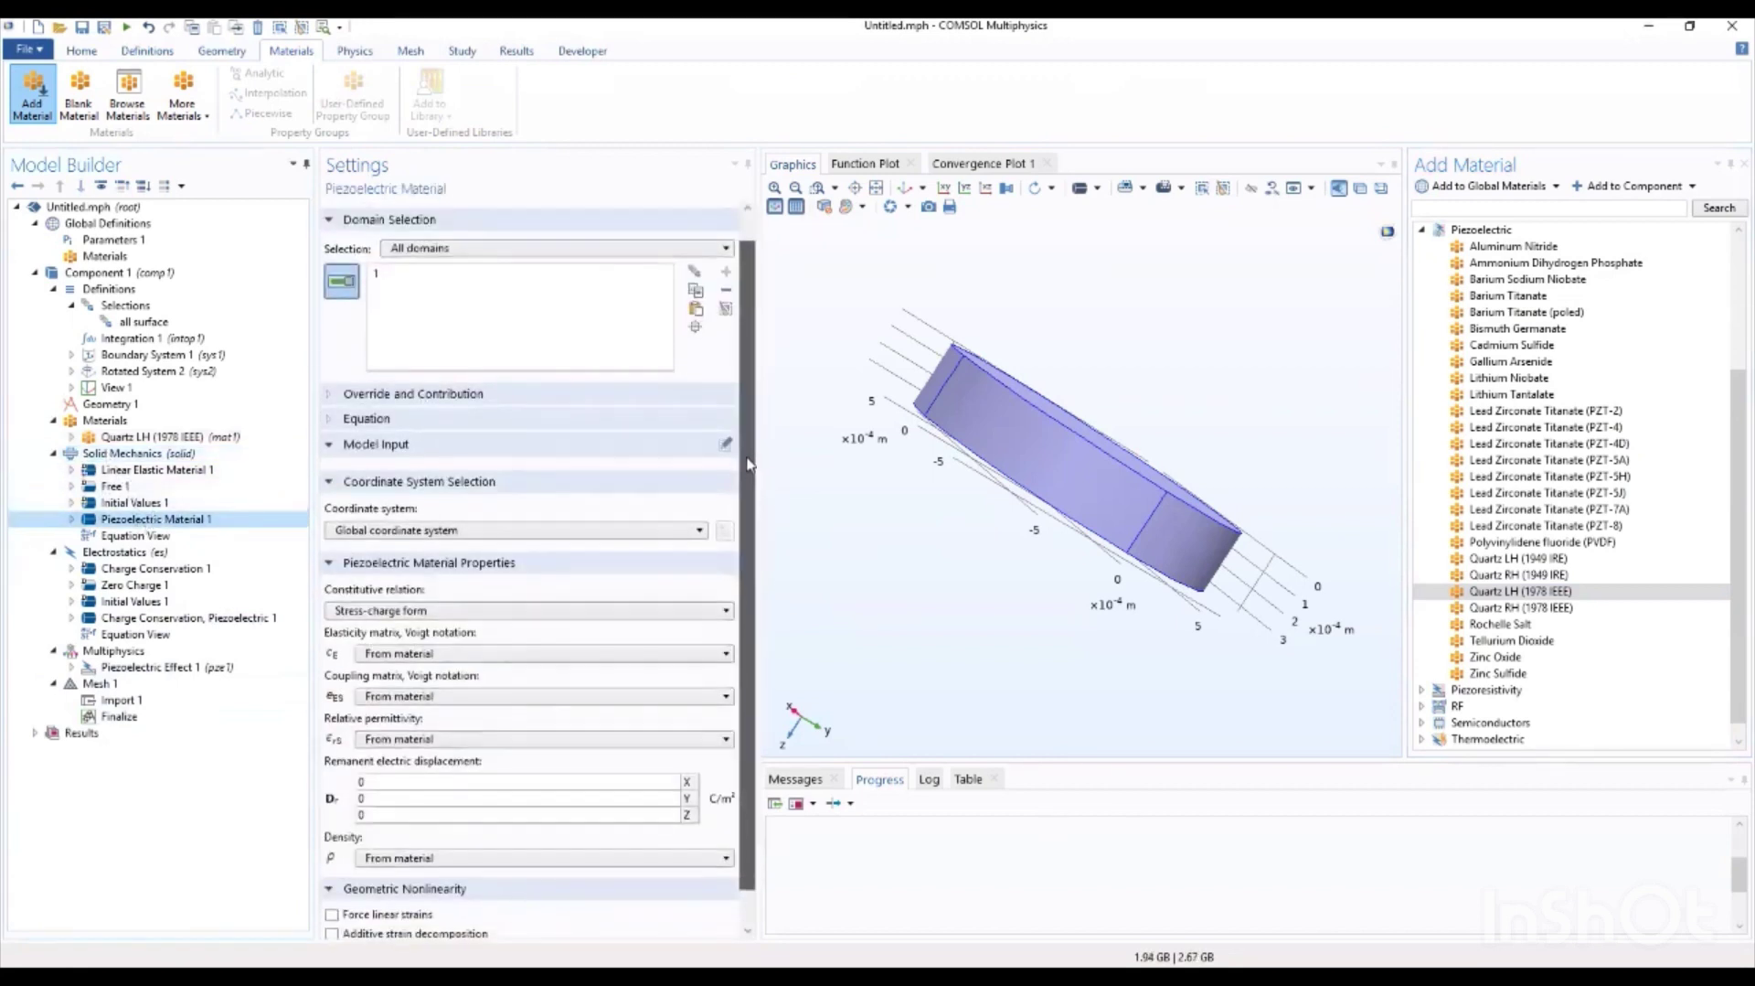
left_click(569, 560)
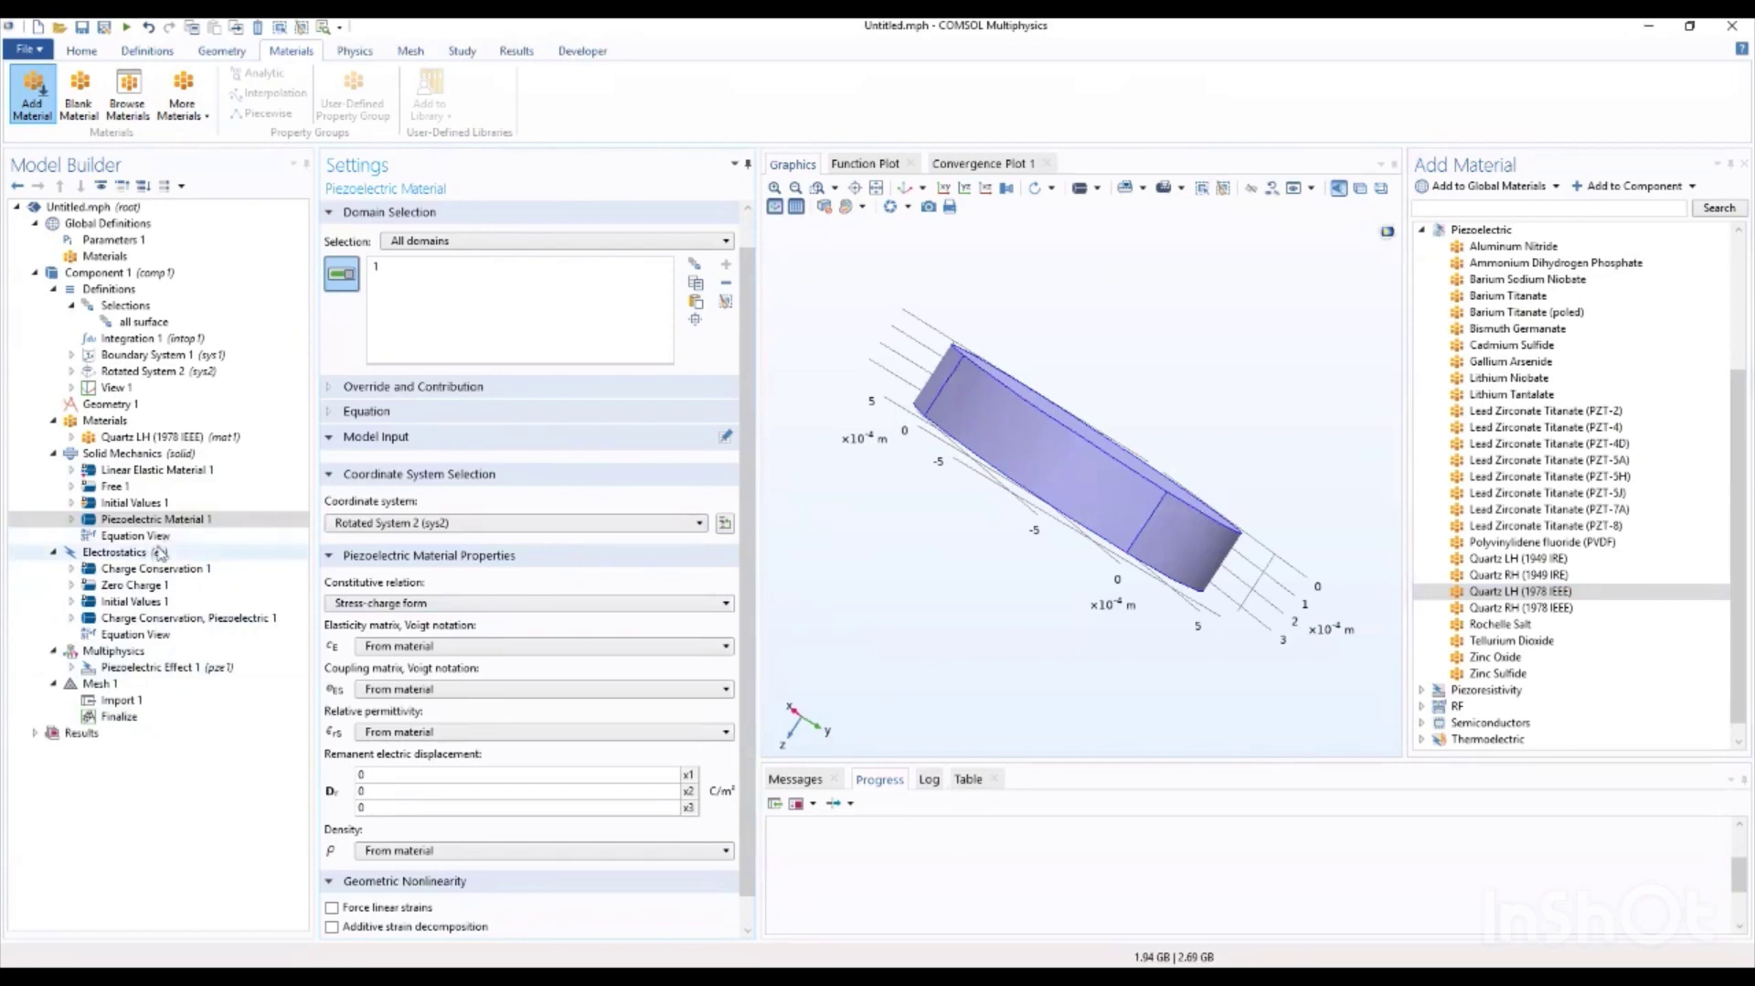
Step: Add Mechanical Damping to Piezoelectric Material 1, using an isotropic loss factor with a user-defined value of 1e-3
right_click(163, 519)
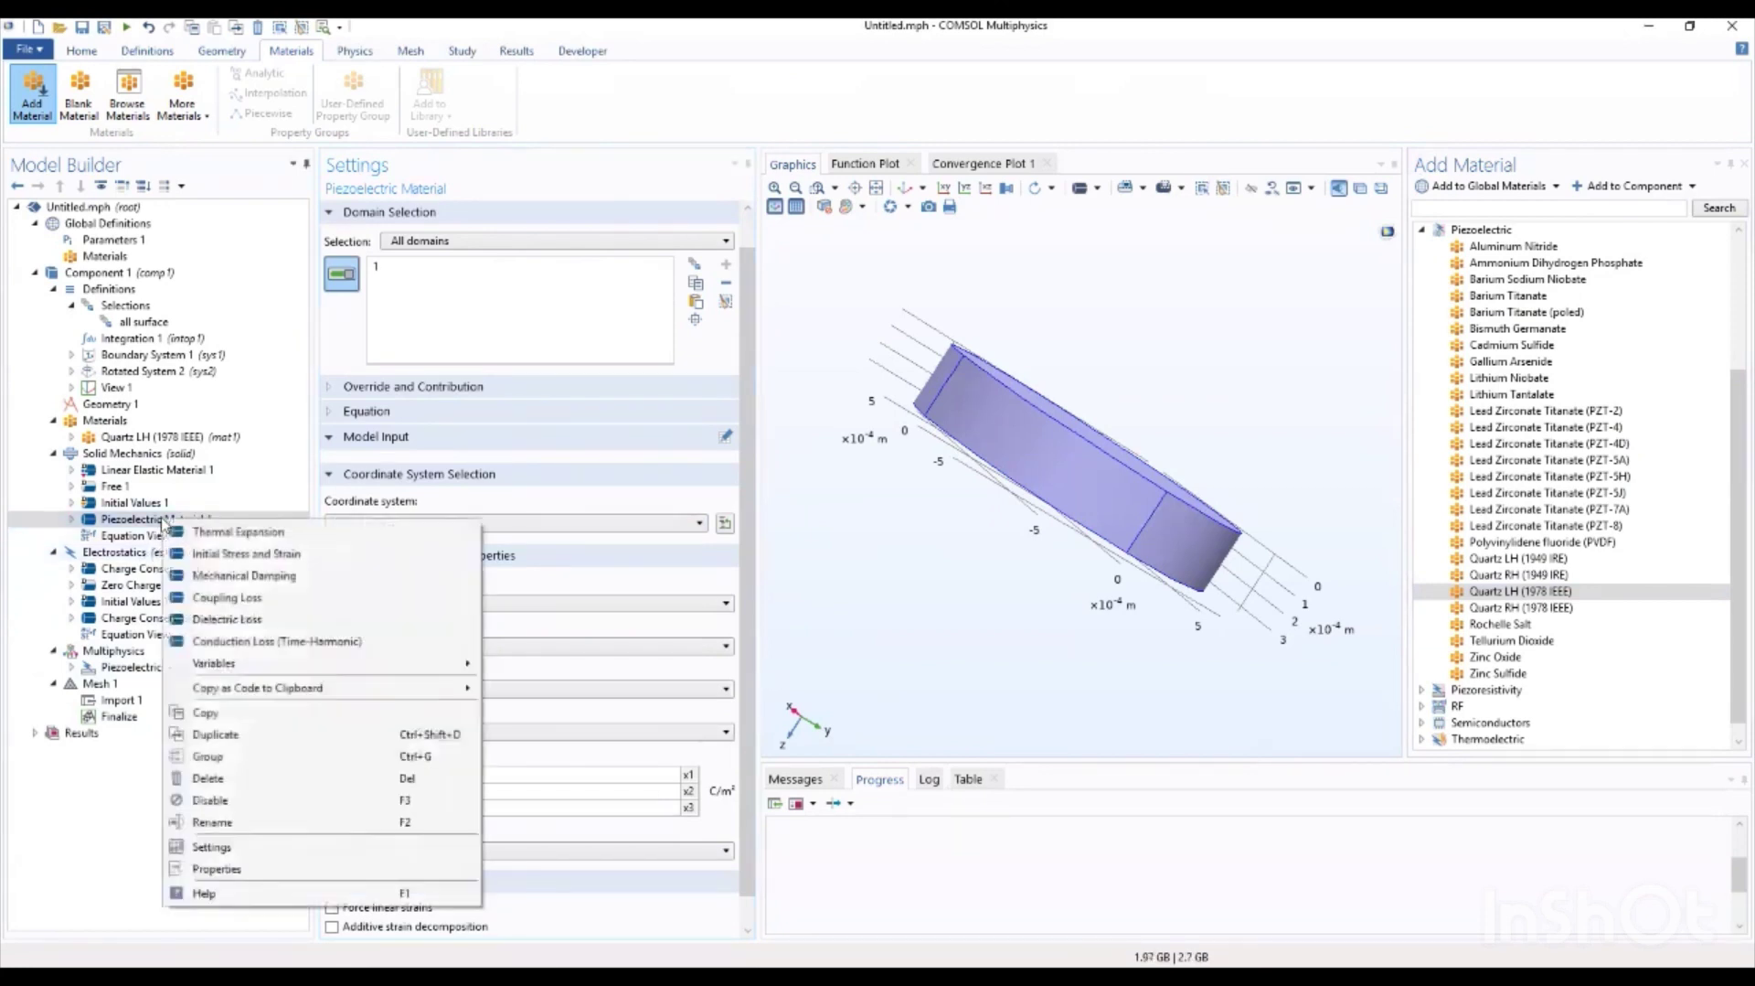
left_click(245, 575)
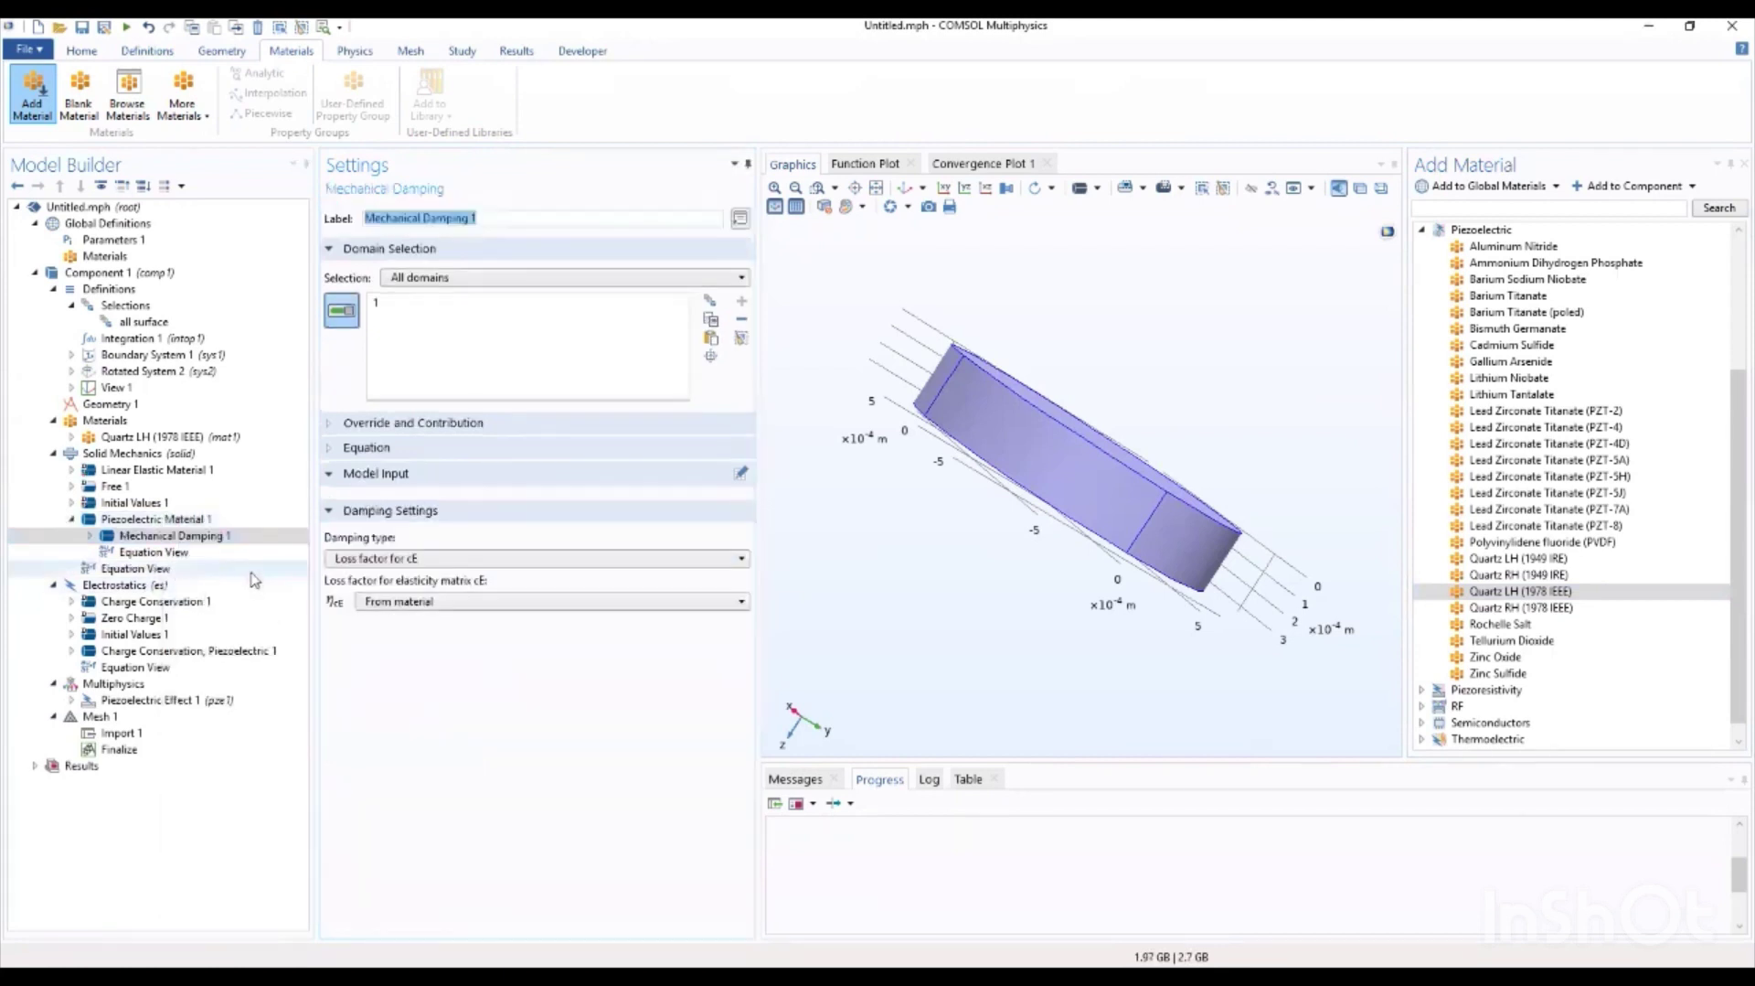
left_click(403, 559)
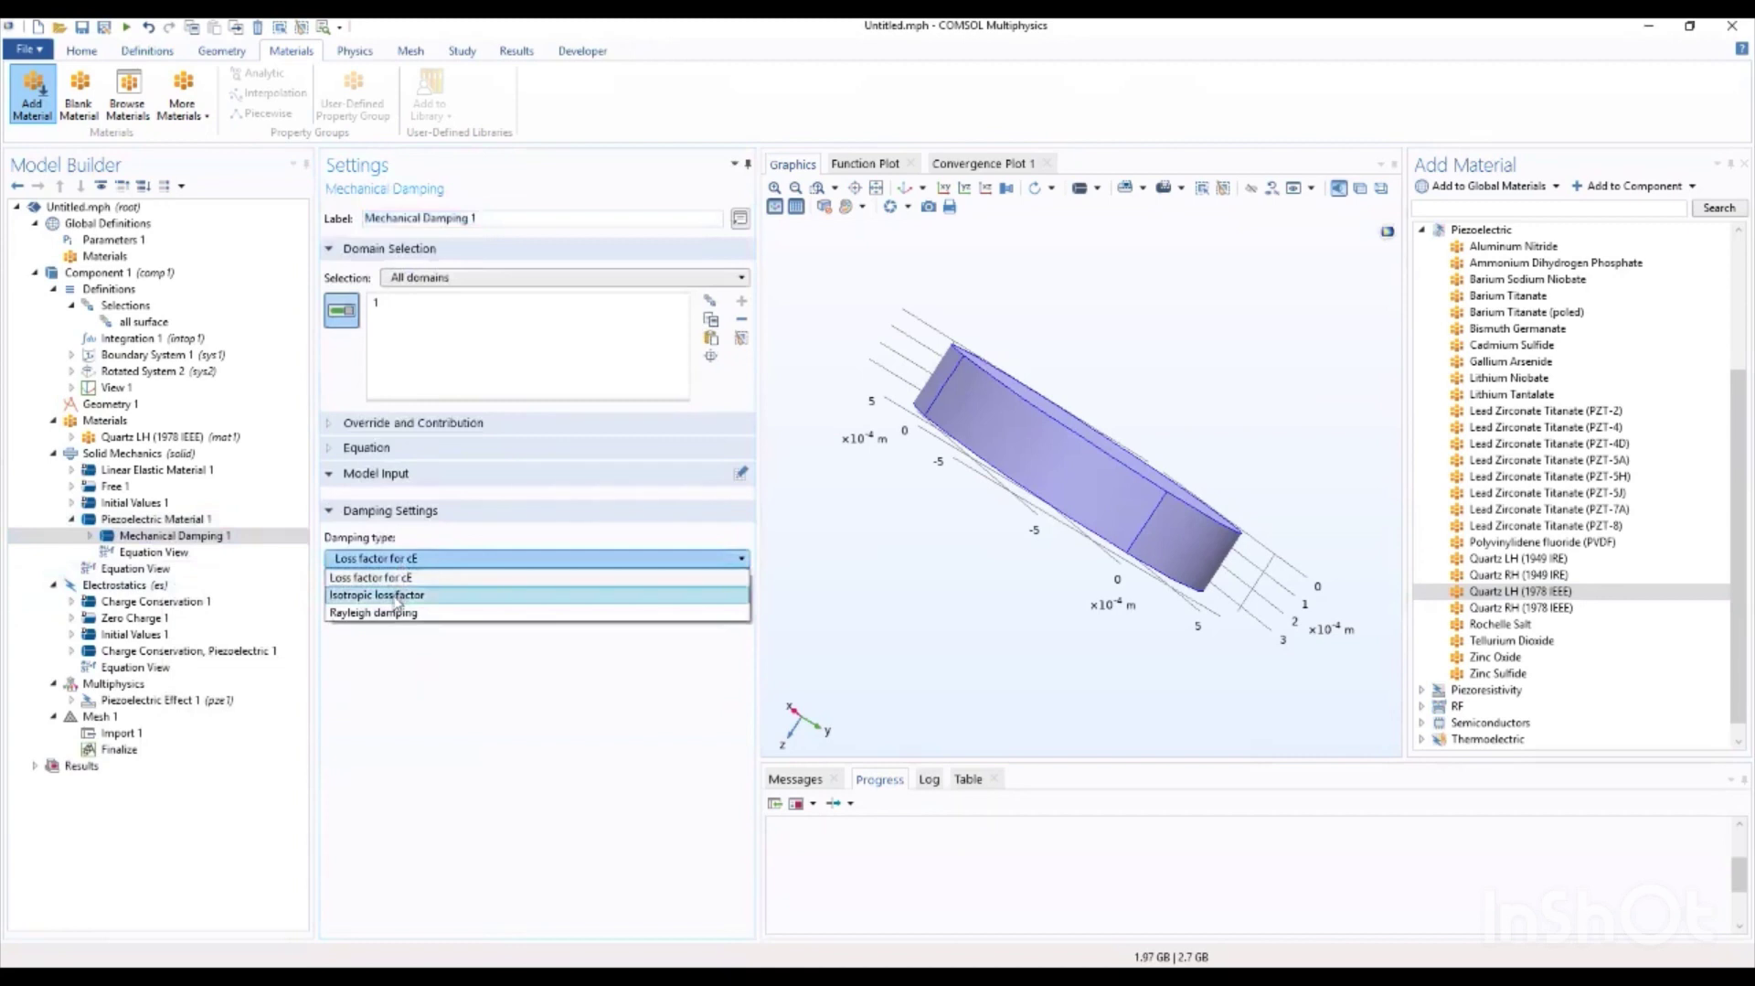
left_click(399, 596)
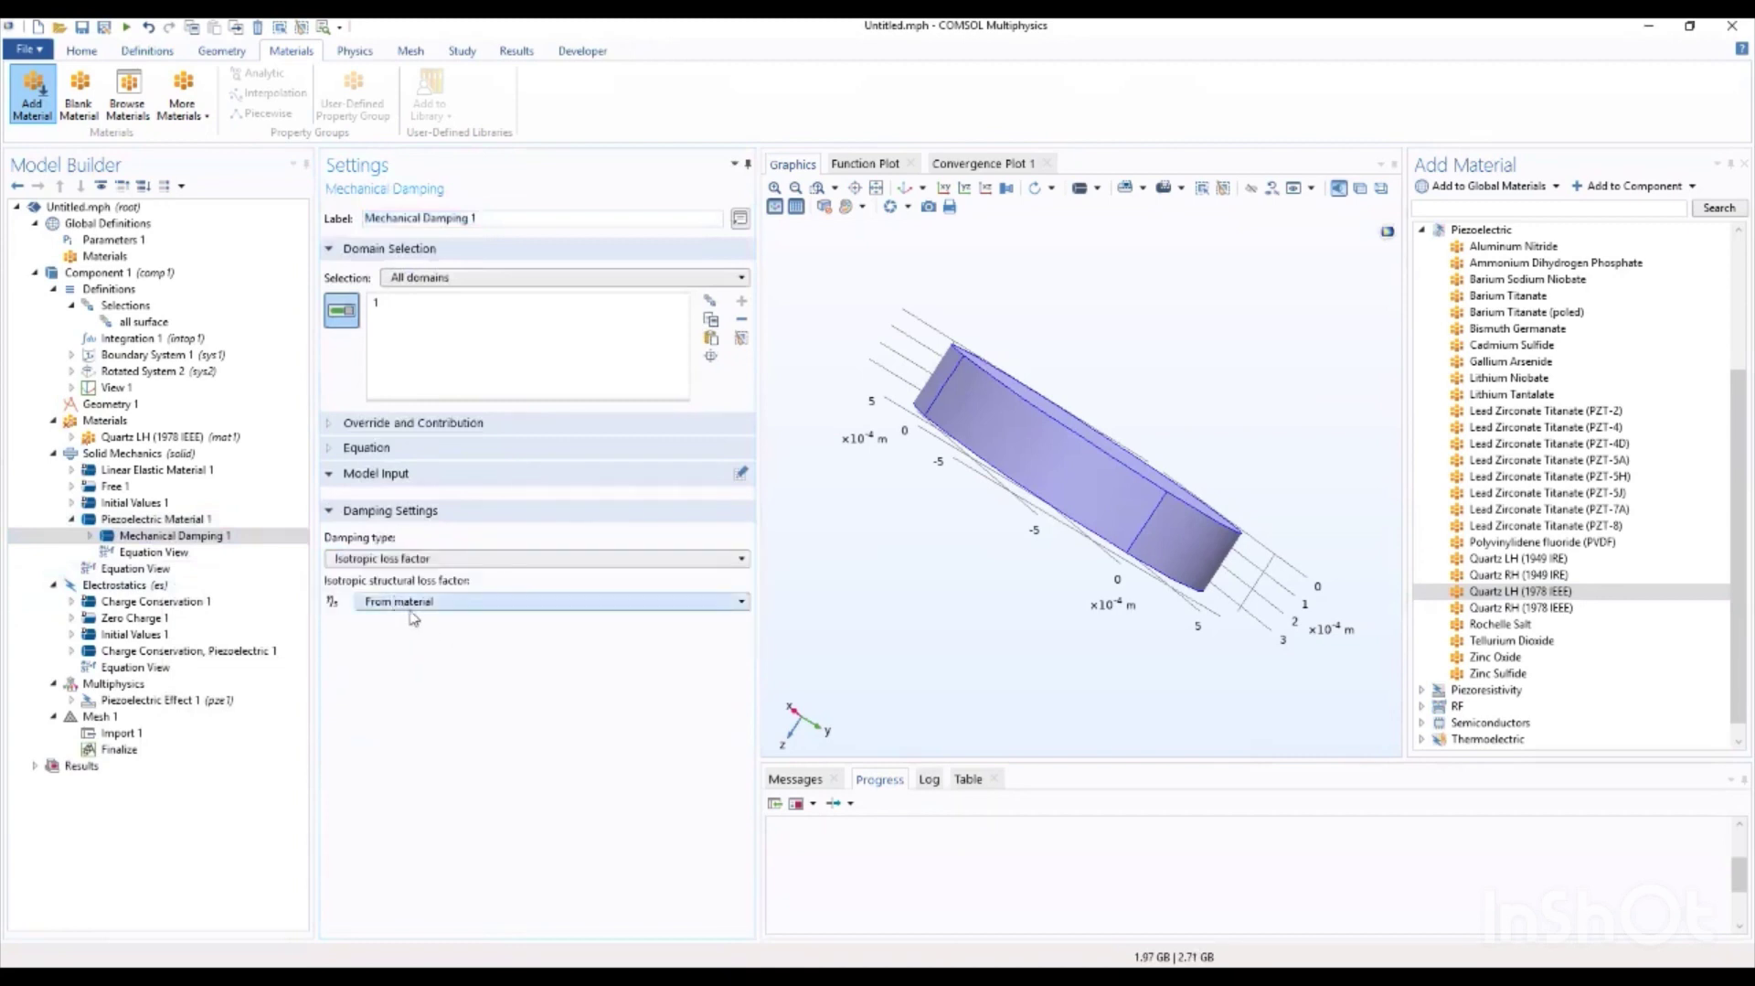
left_click(414, 603)
left_click(416, 638)
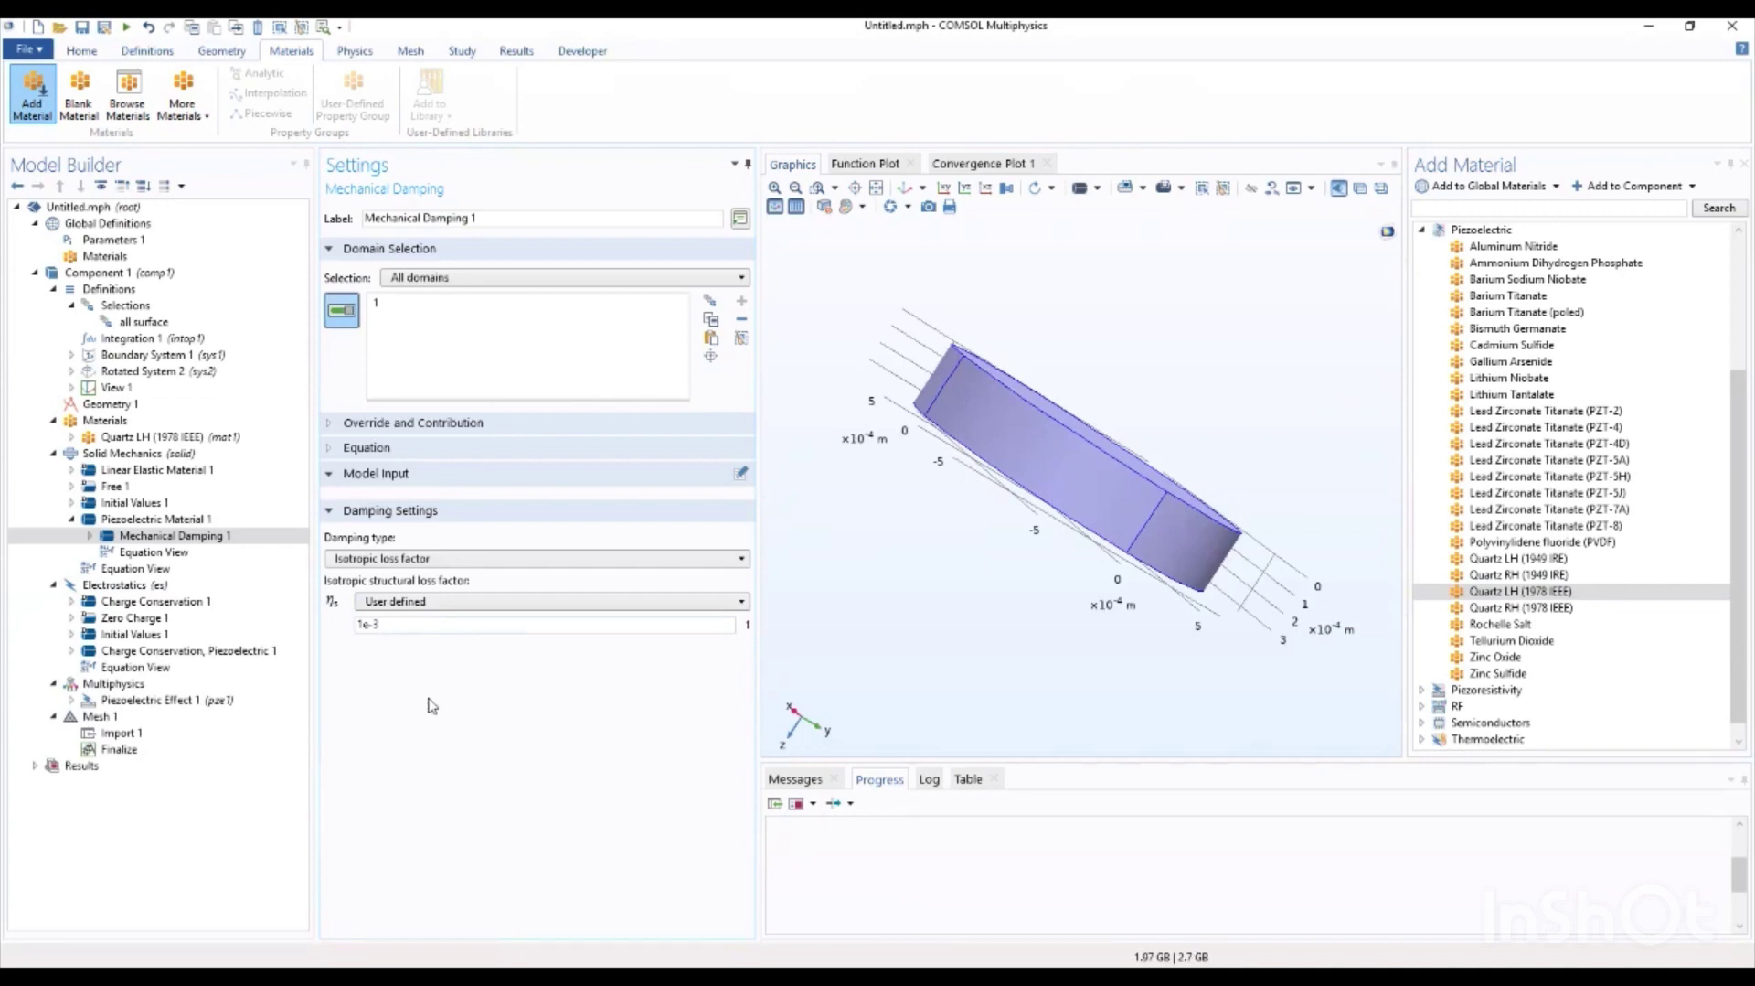
Step: Add a Terminal boundary condition to Electrostatics and assign it to the flat circular face, boundary 4
left_click(356, 51)
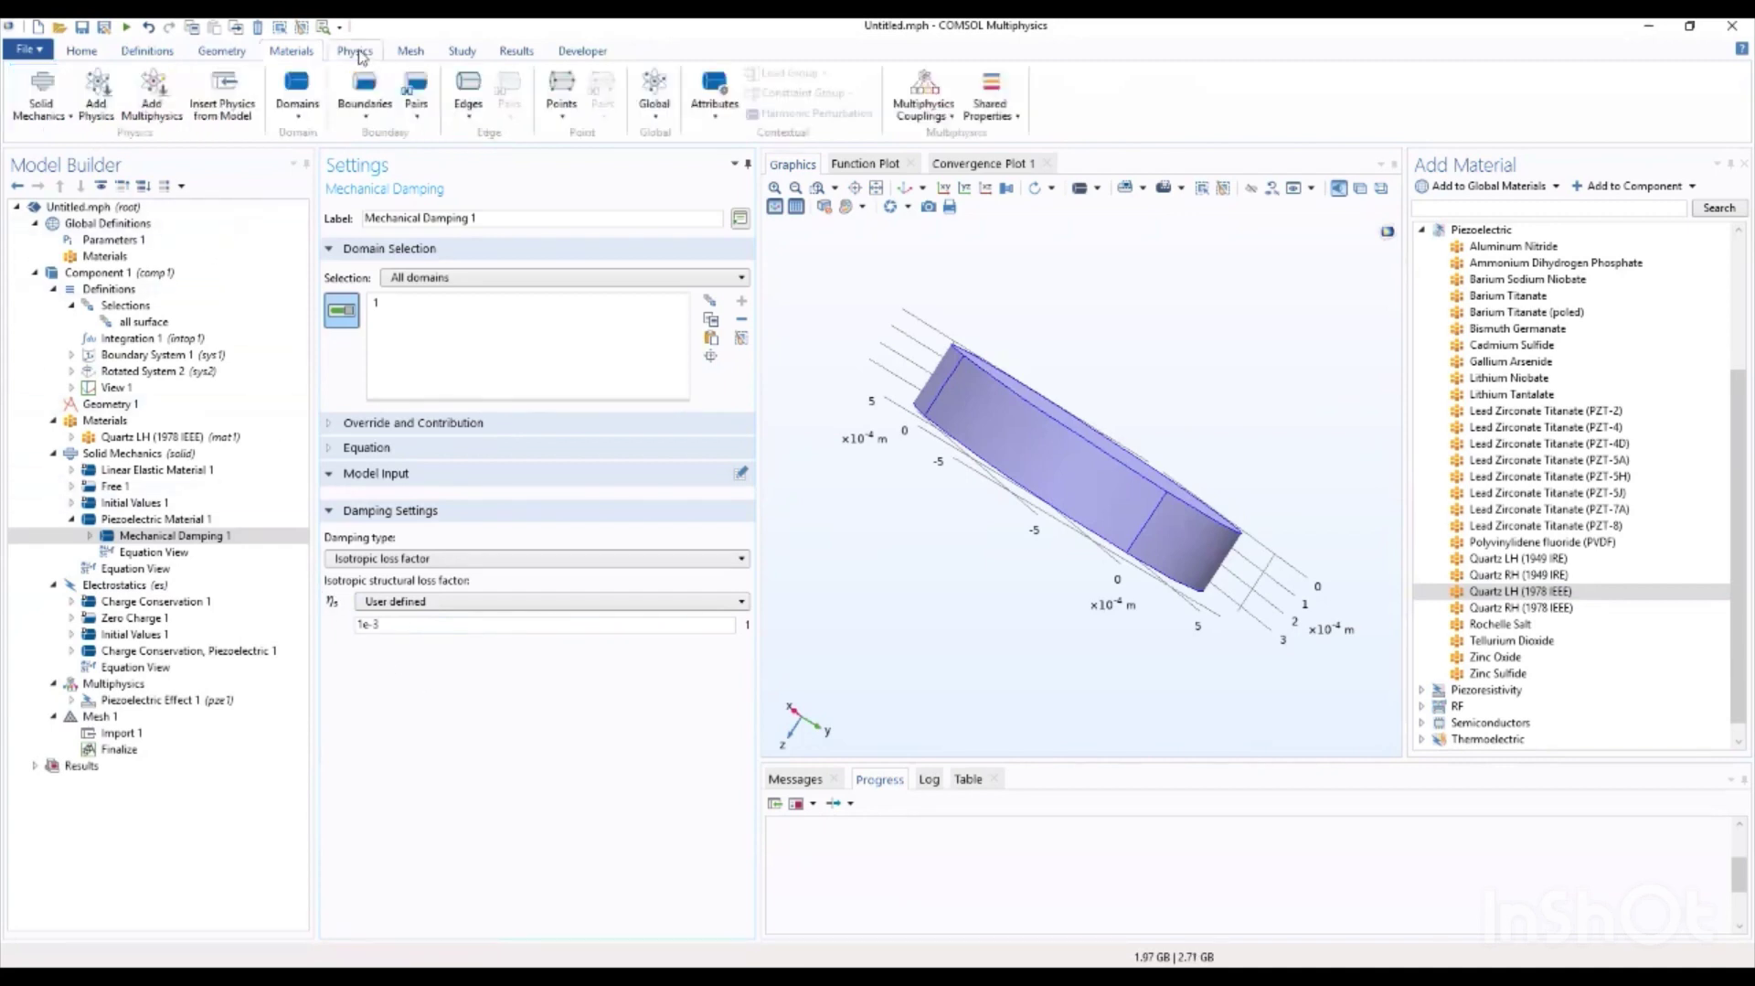
left_click(70, 117)
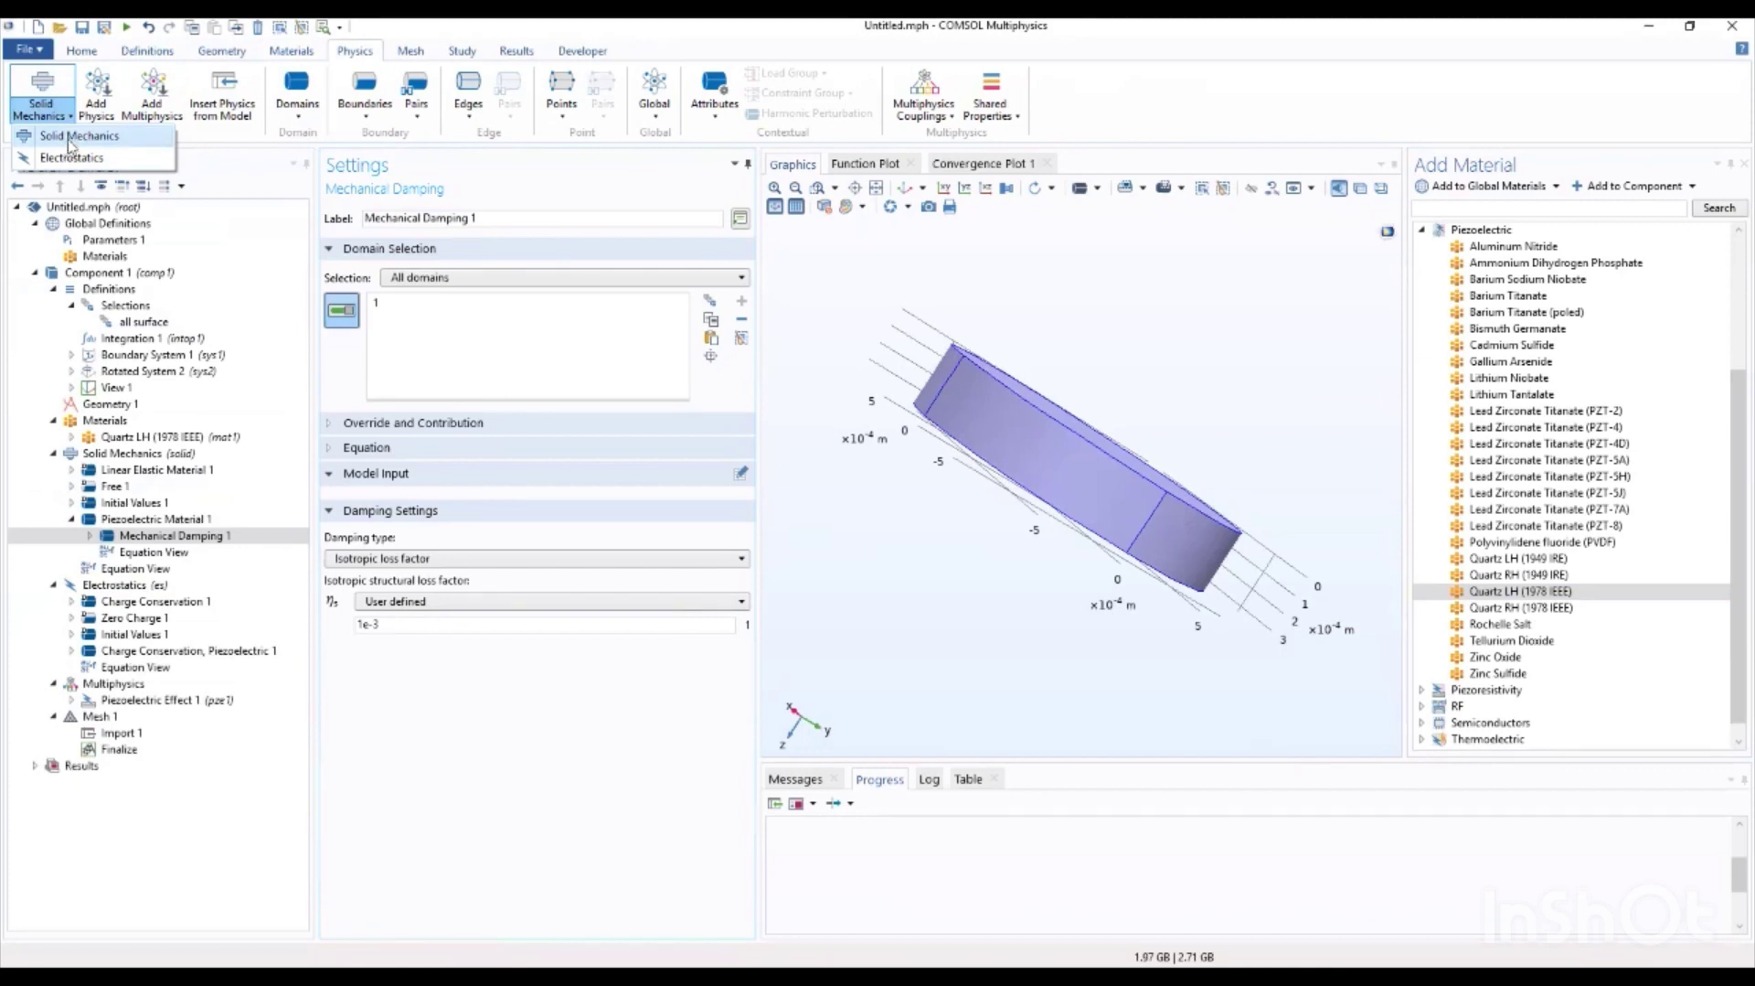
left_click(73, 157)
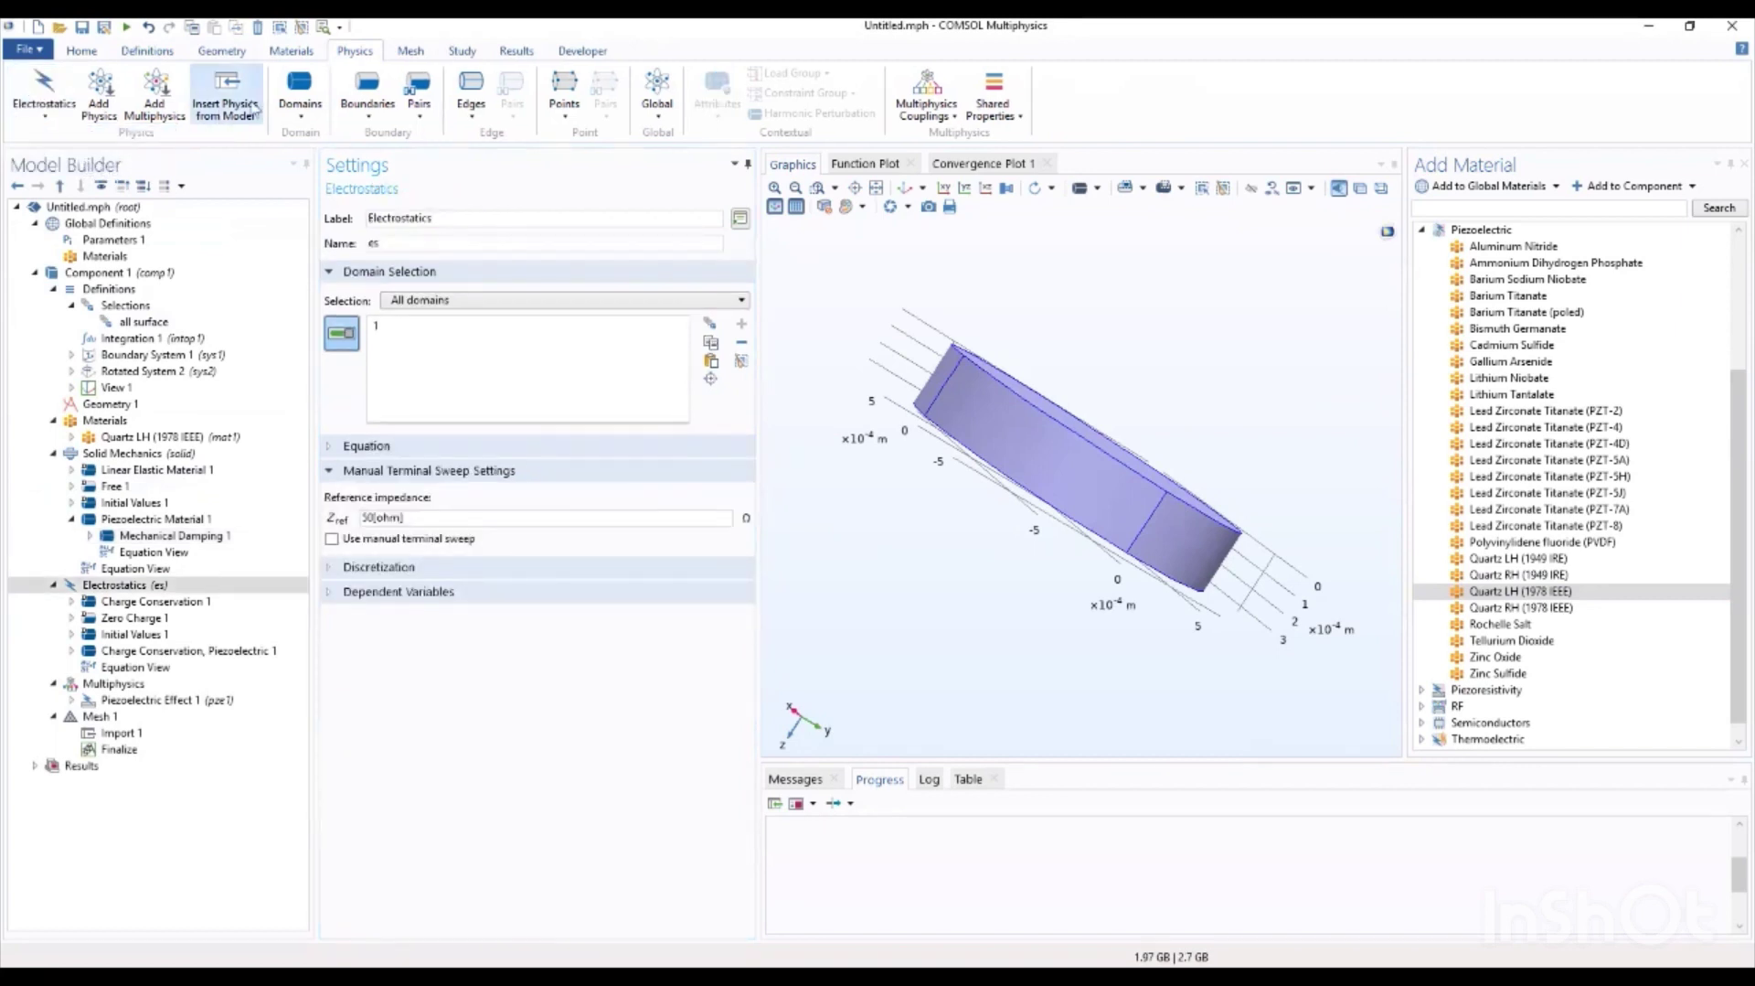
left_click(369, 96)
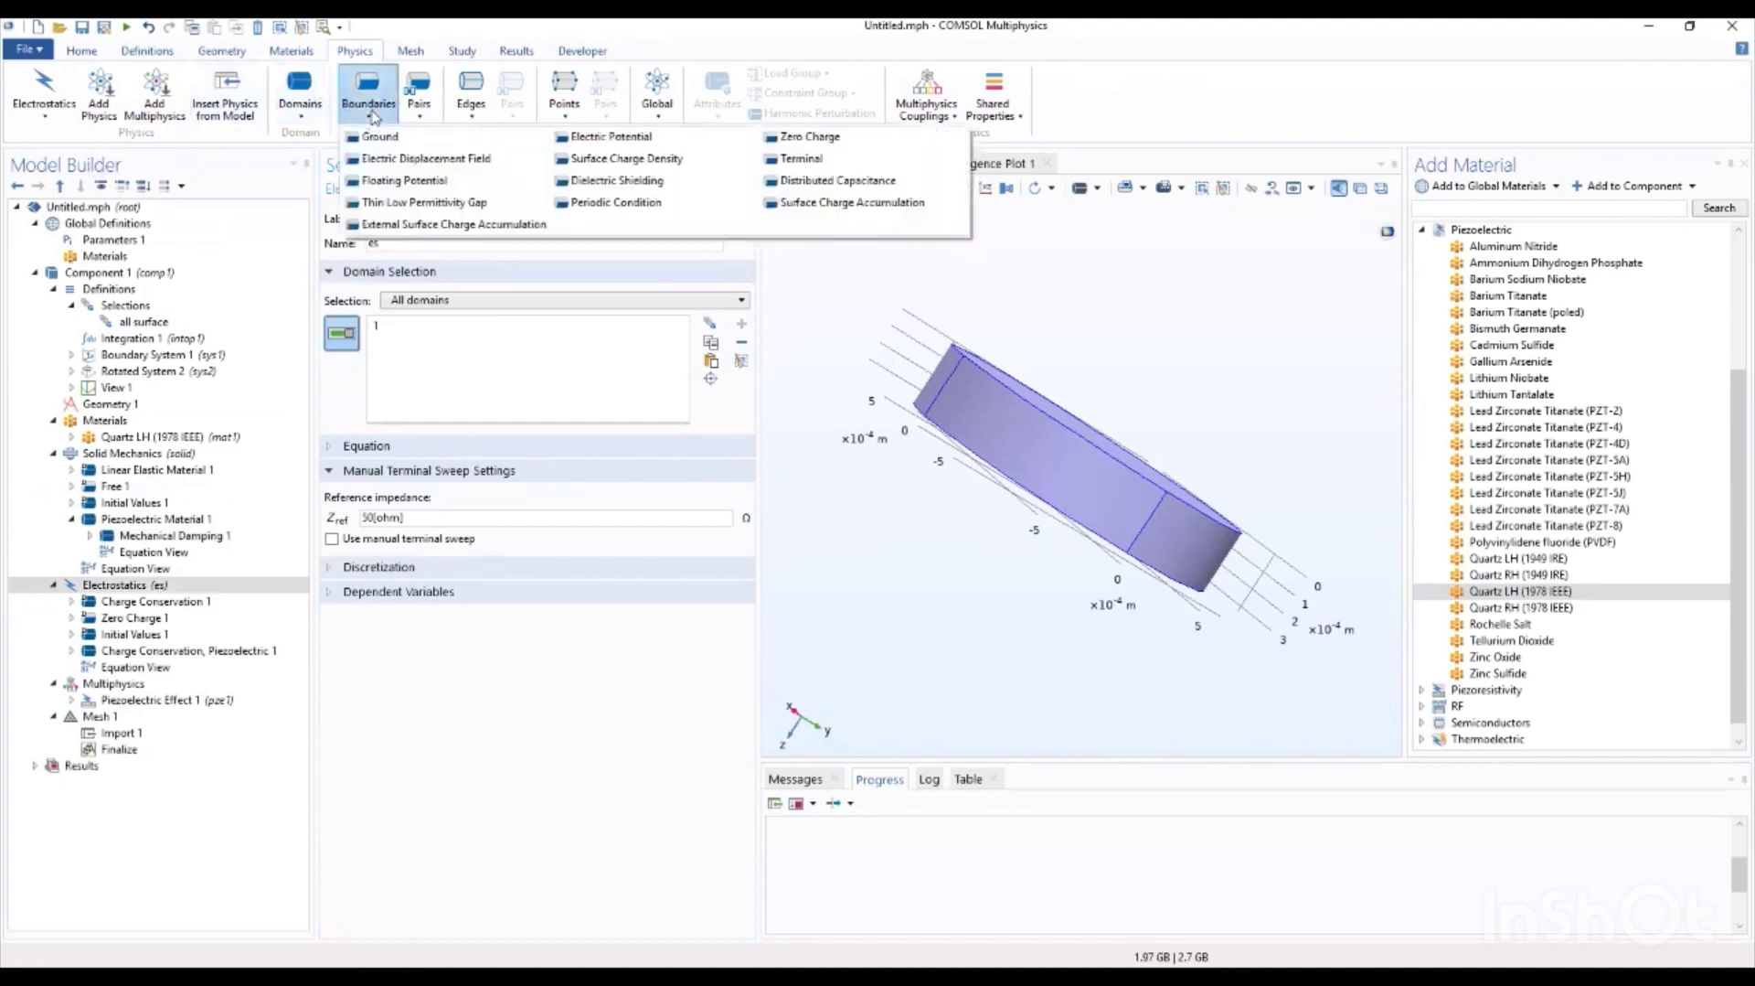
left_click(808, 161)
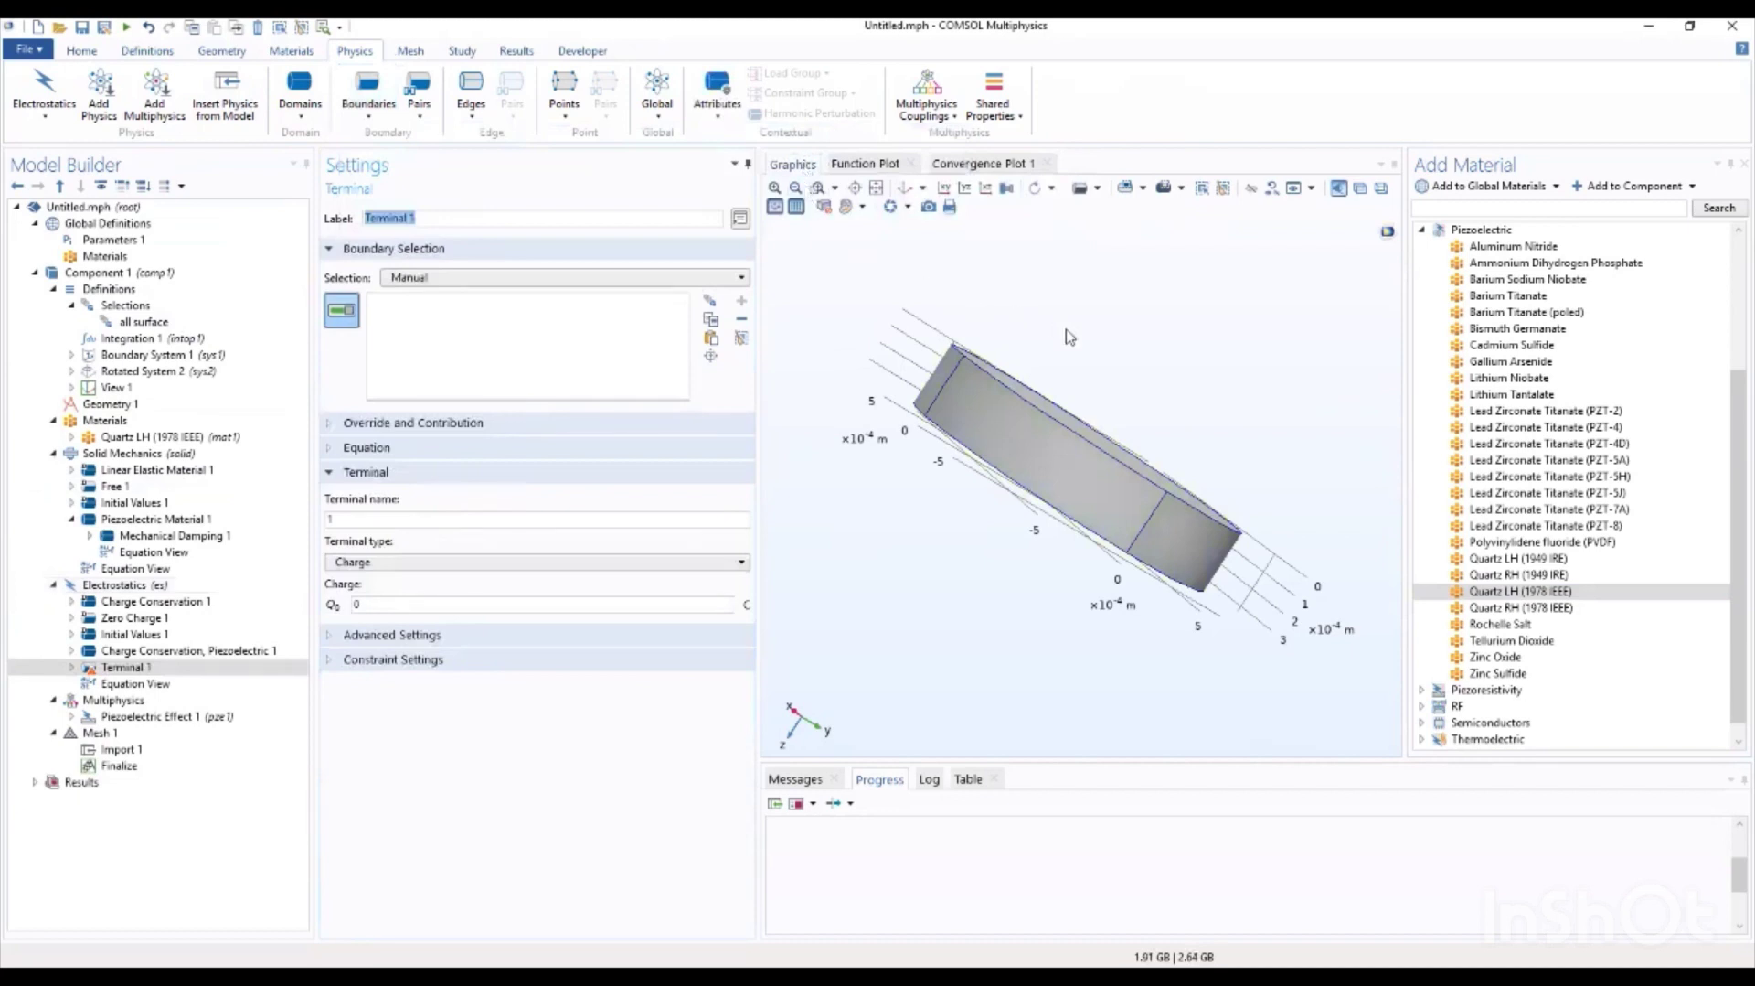
left_click_drag(1124, 355, 1061, 490)
left_click(1075, 426)
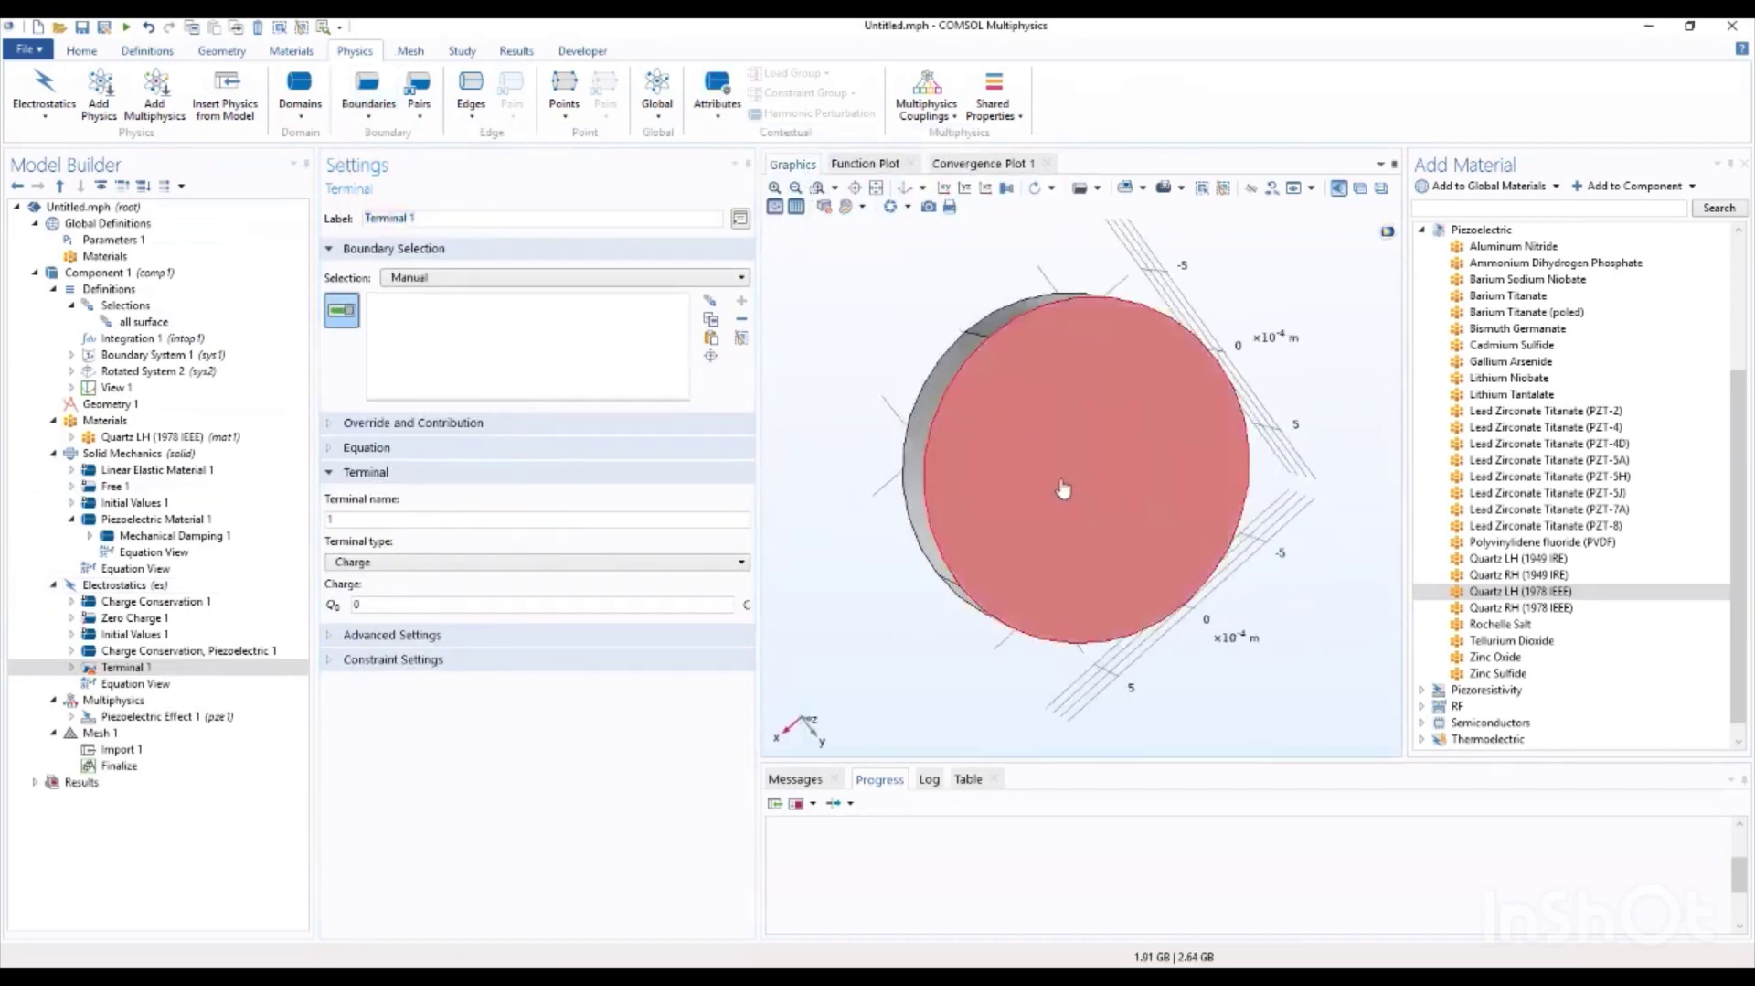
left_click(1061, 490)
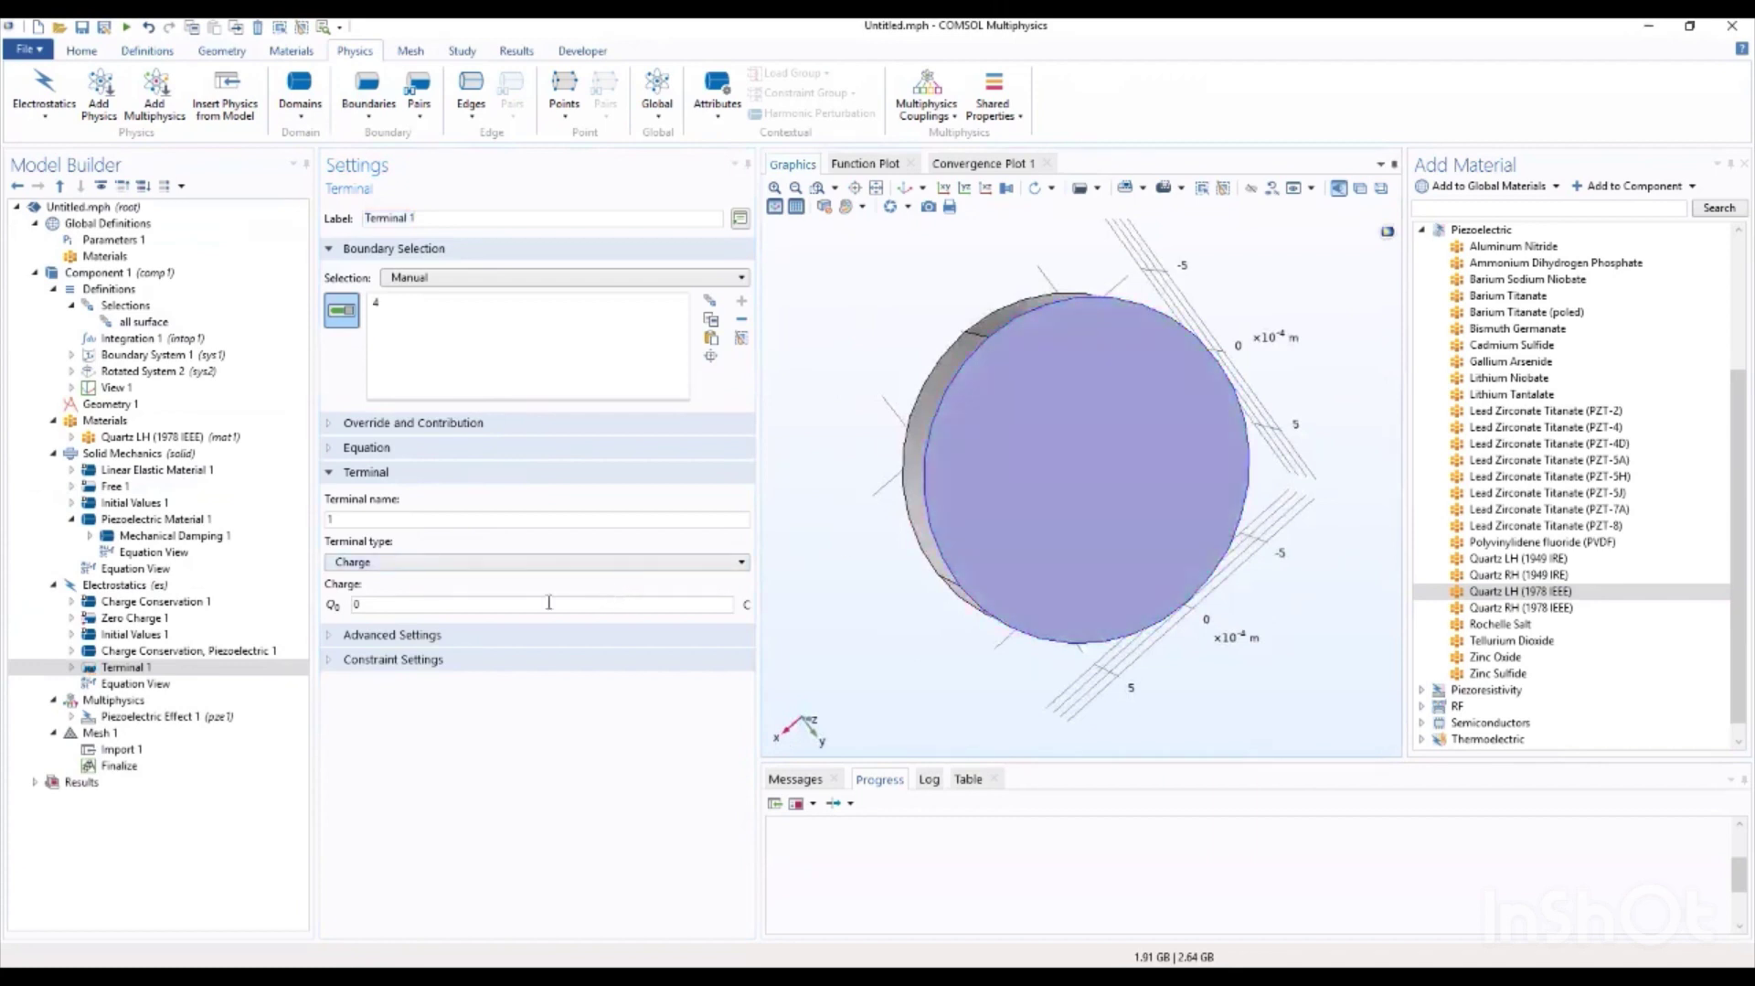
Step: Expand the constraint settings of Terminal 1 and set its terminal type to Circuit
left_click(433, 660)
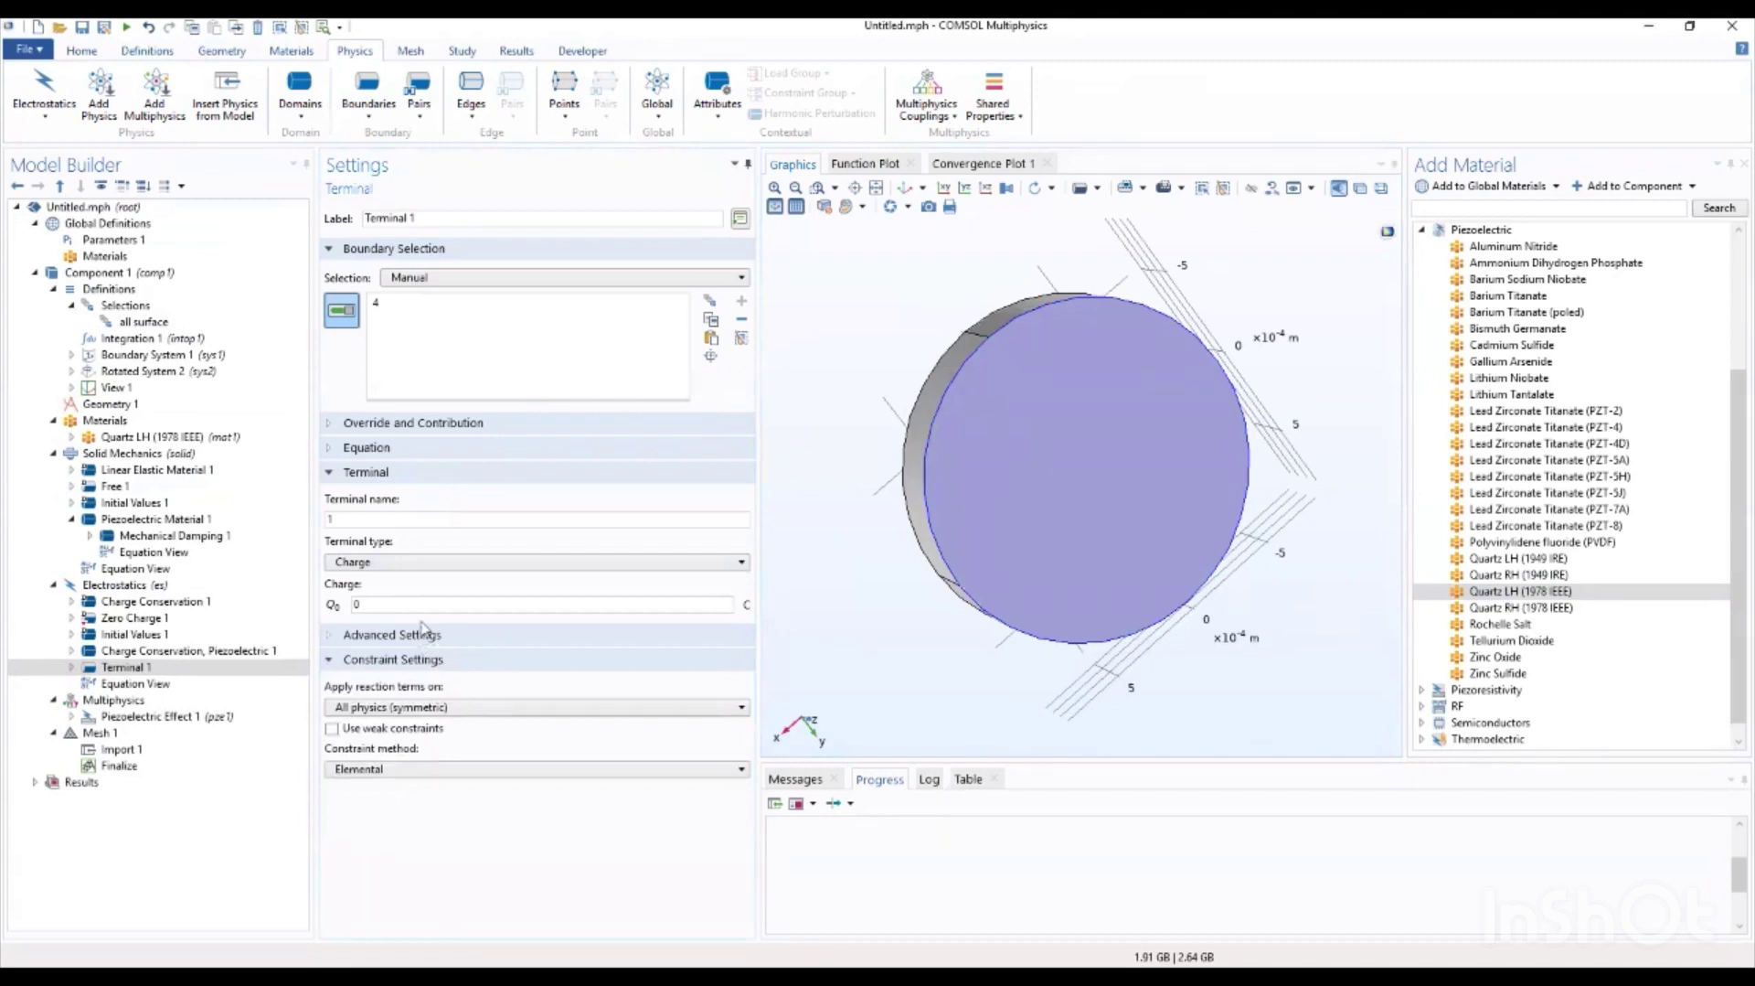
left_click(425, 565)
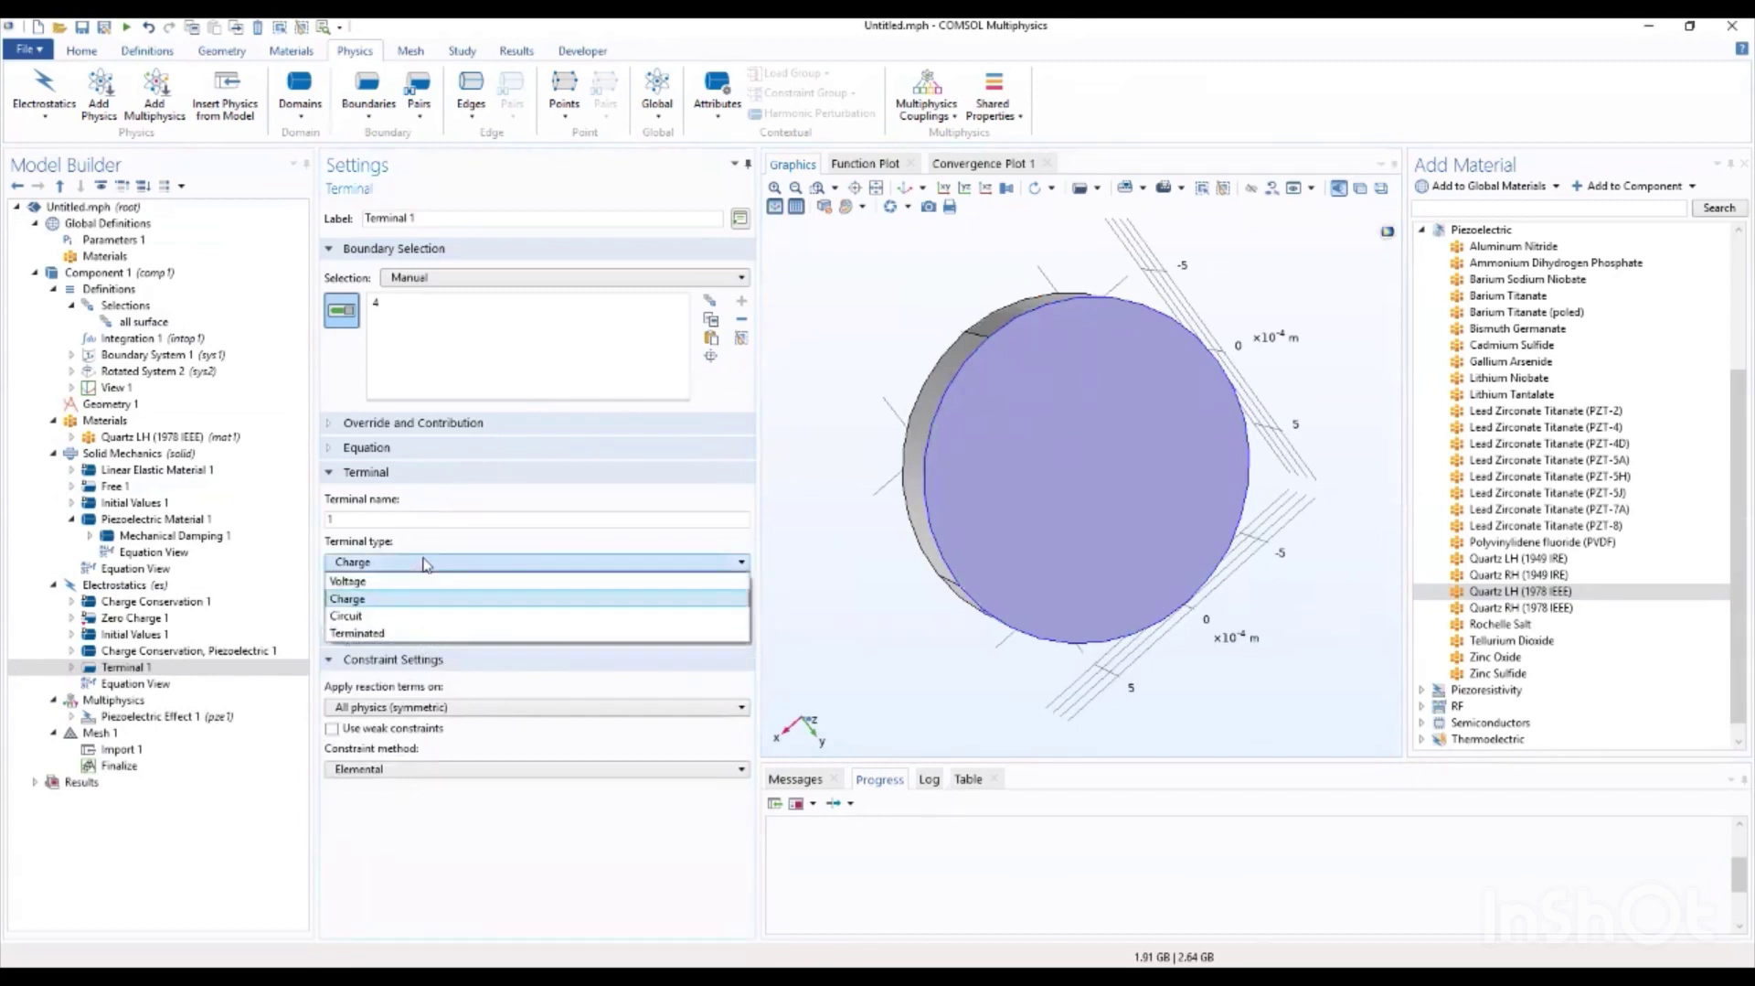
left_click(387, 615)
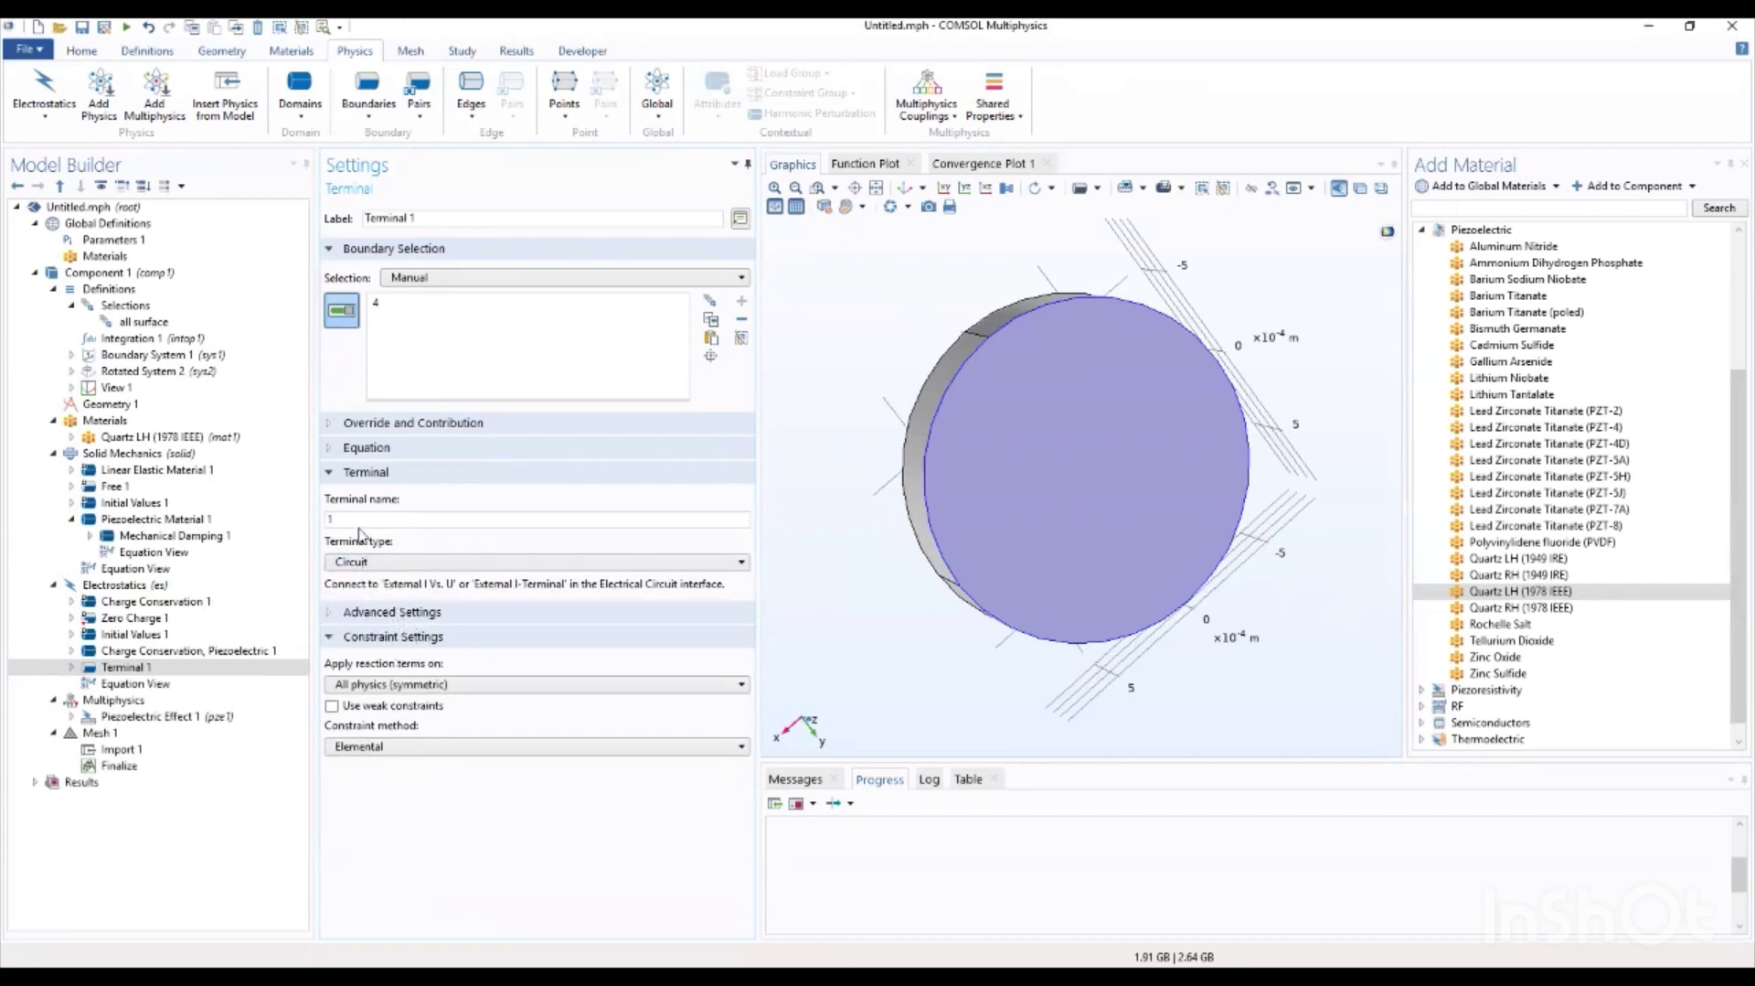
Step: Add a second Terminal boundary condition to Electrostatics on the same flat circular face, boundary 4
left_click_drag(901, 484, 1029, 310)
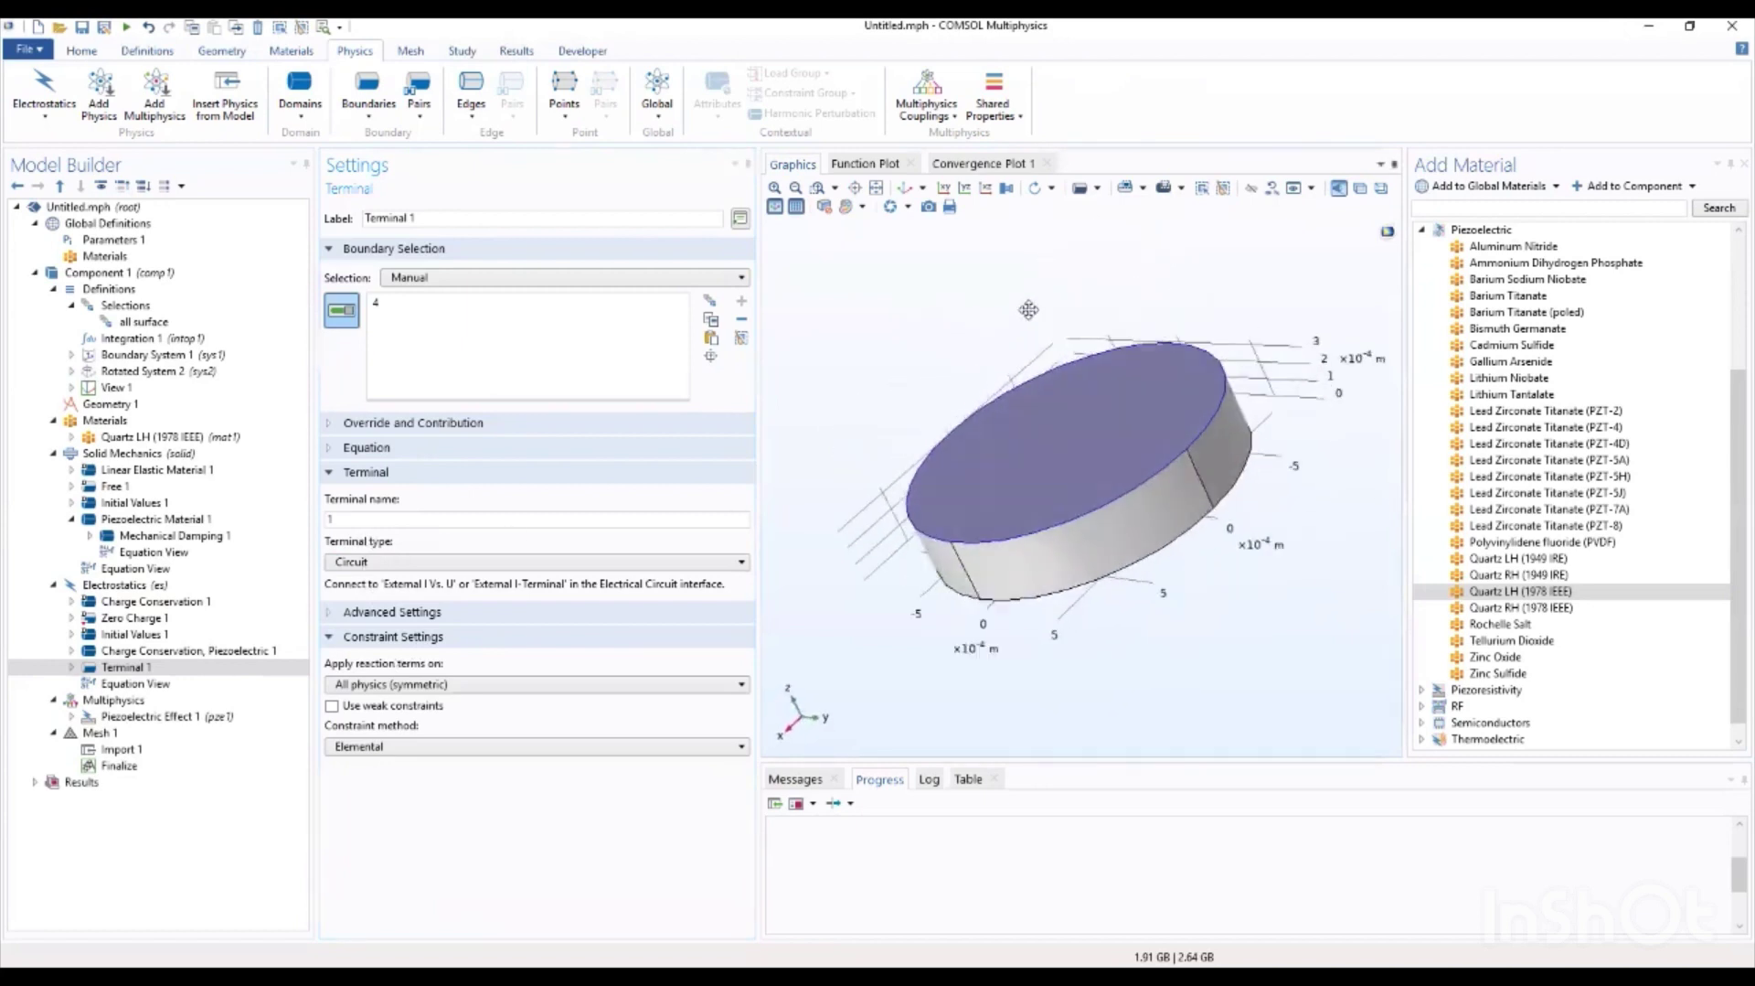
left_click(368, 127)
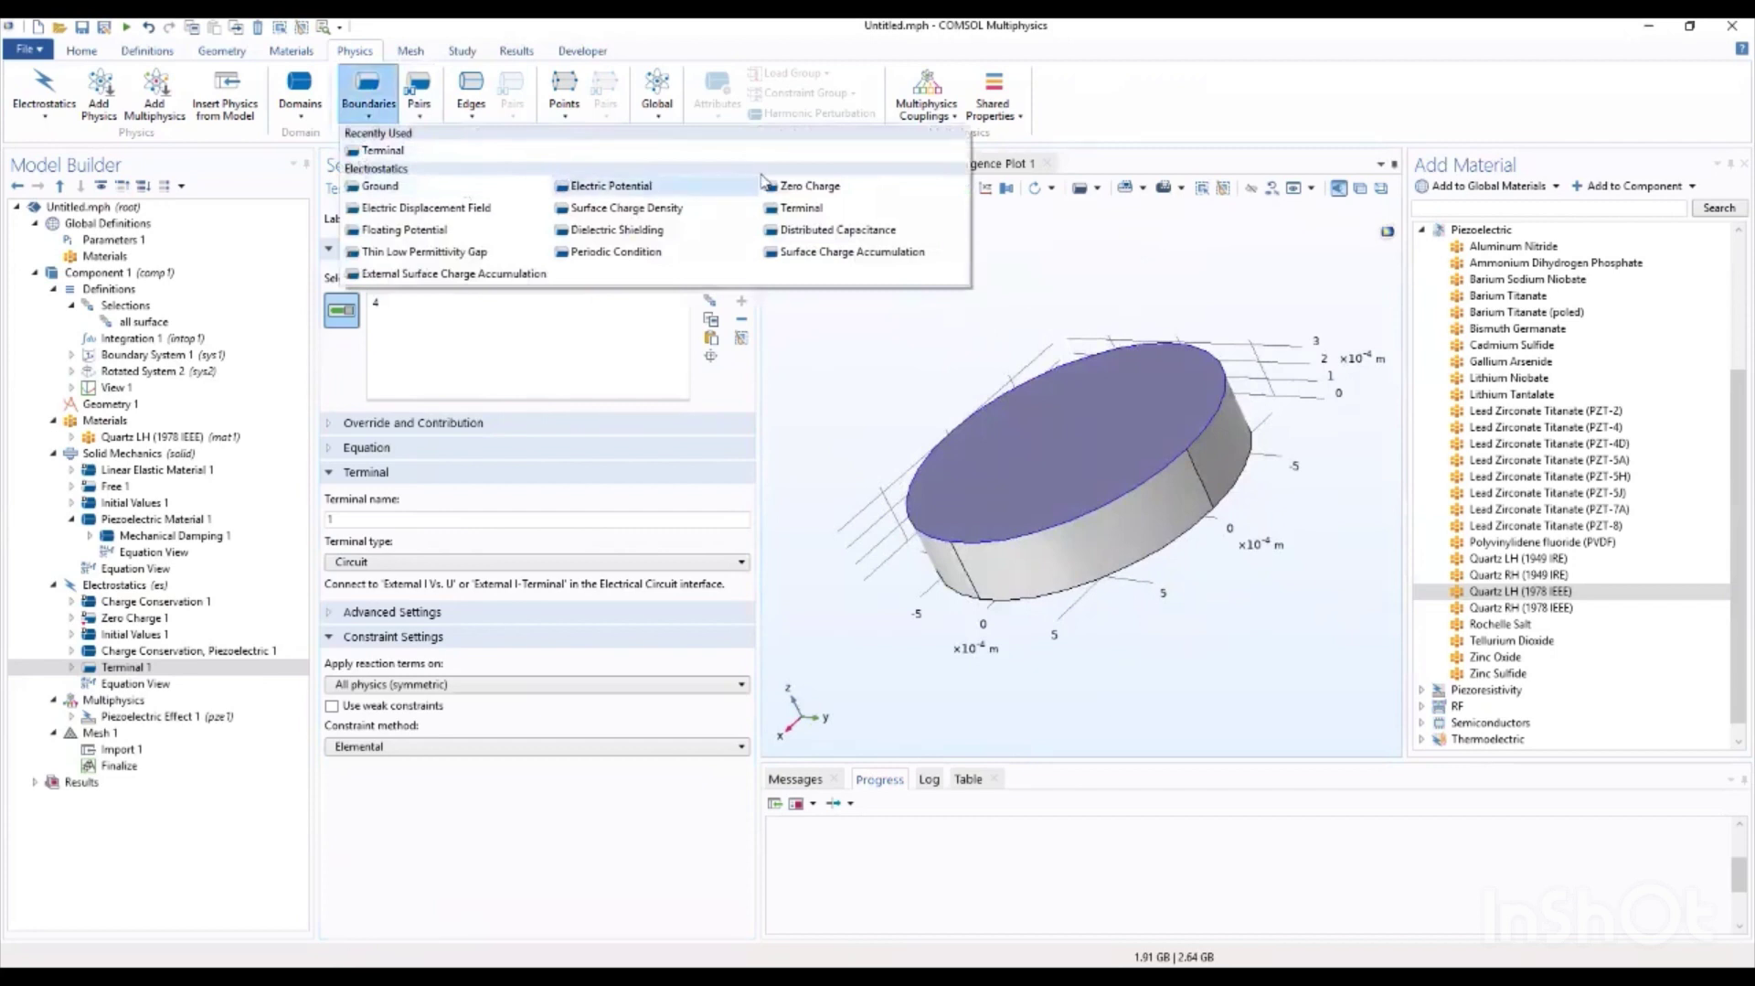
left_click(794, 208)
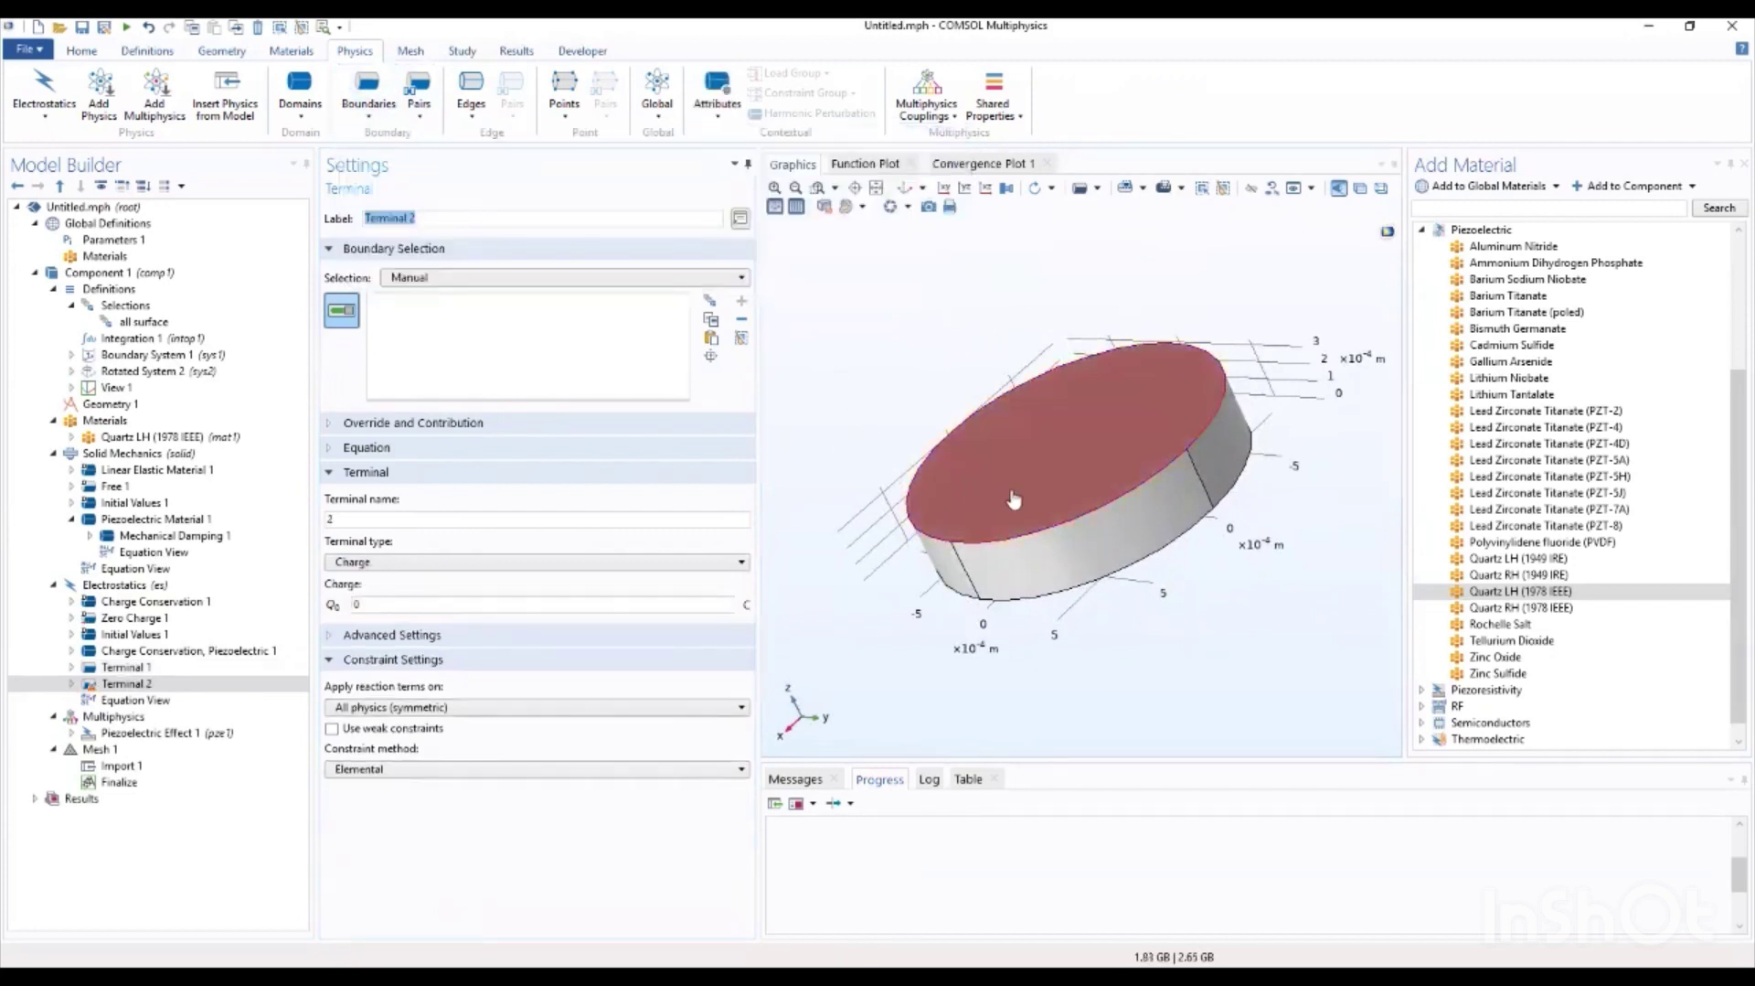
left_click(1060, 468)
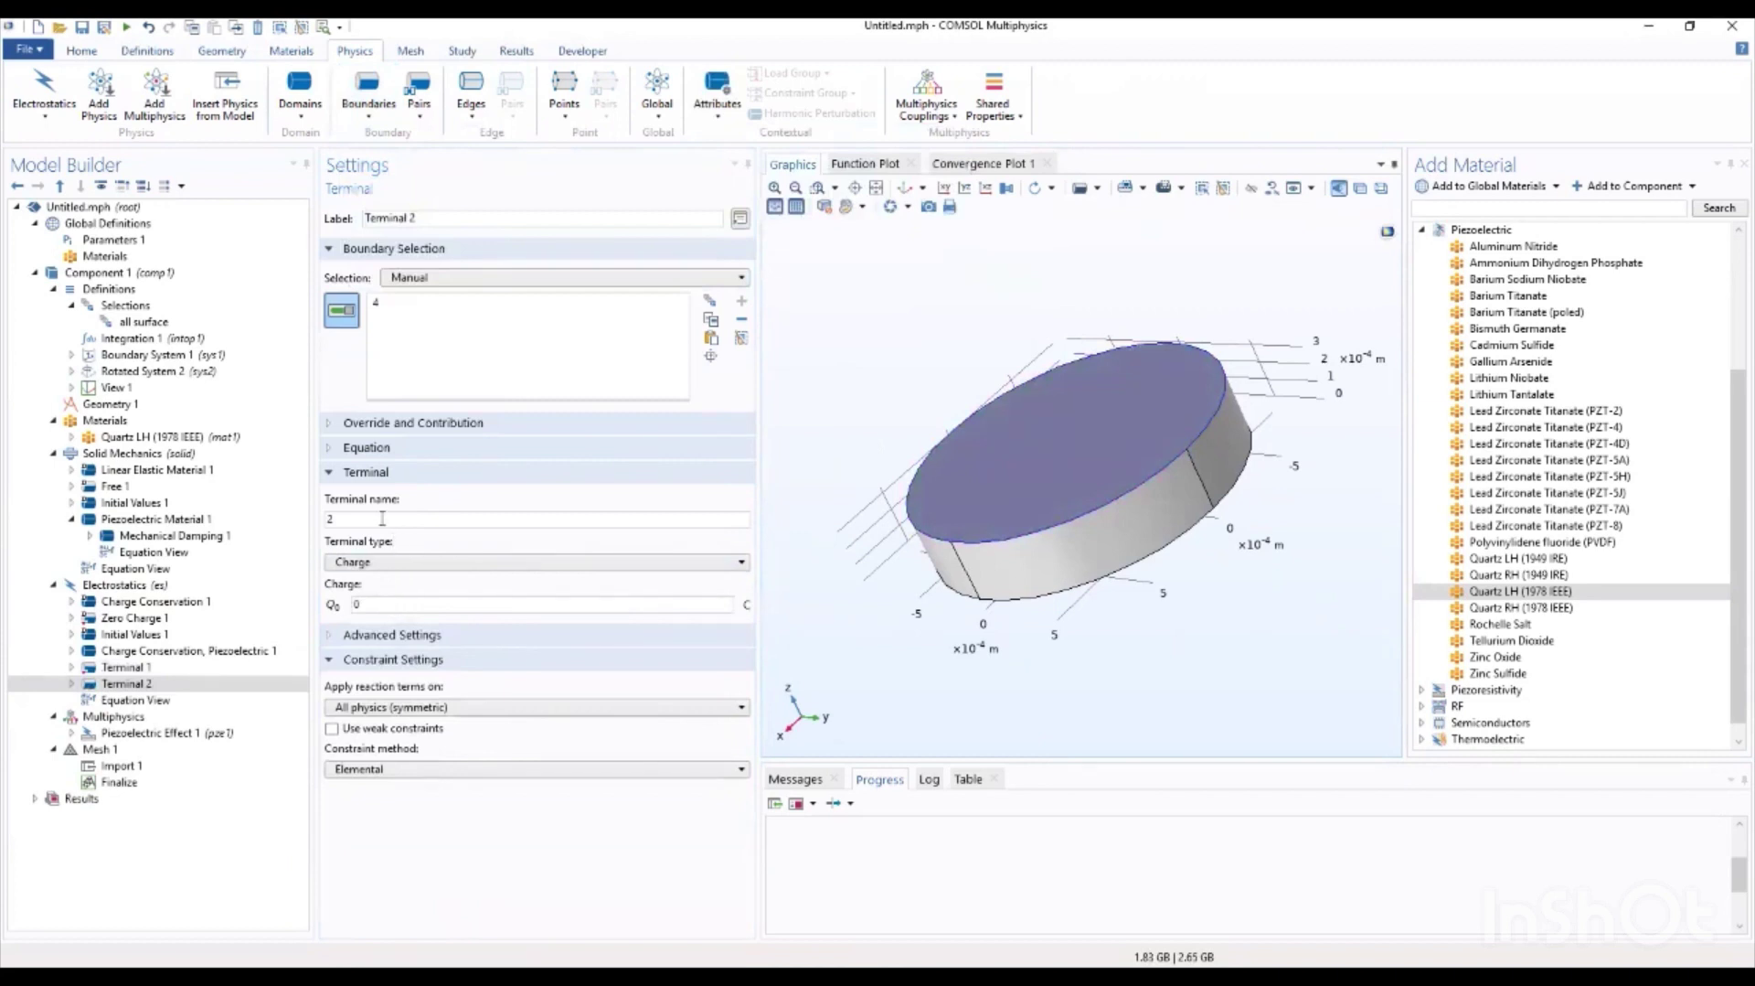
Step: Set Terminal 2's terminal name to 1, its type to Voltage and its voltage to 10 V
left_click_drag(382, 519, 300, 522)
type("1")
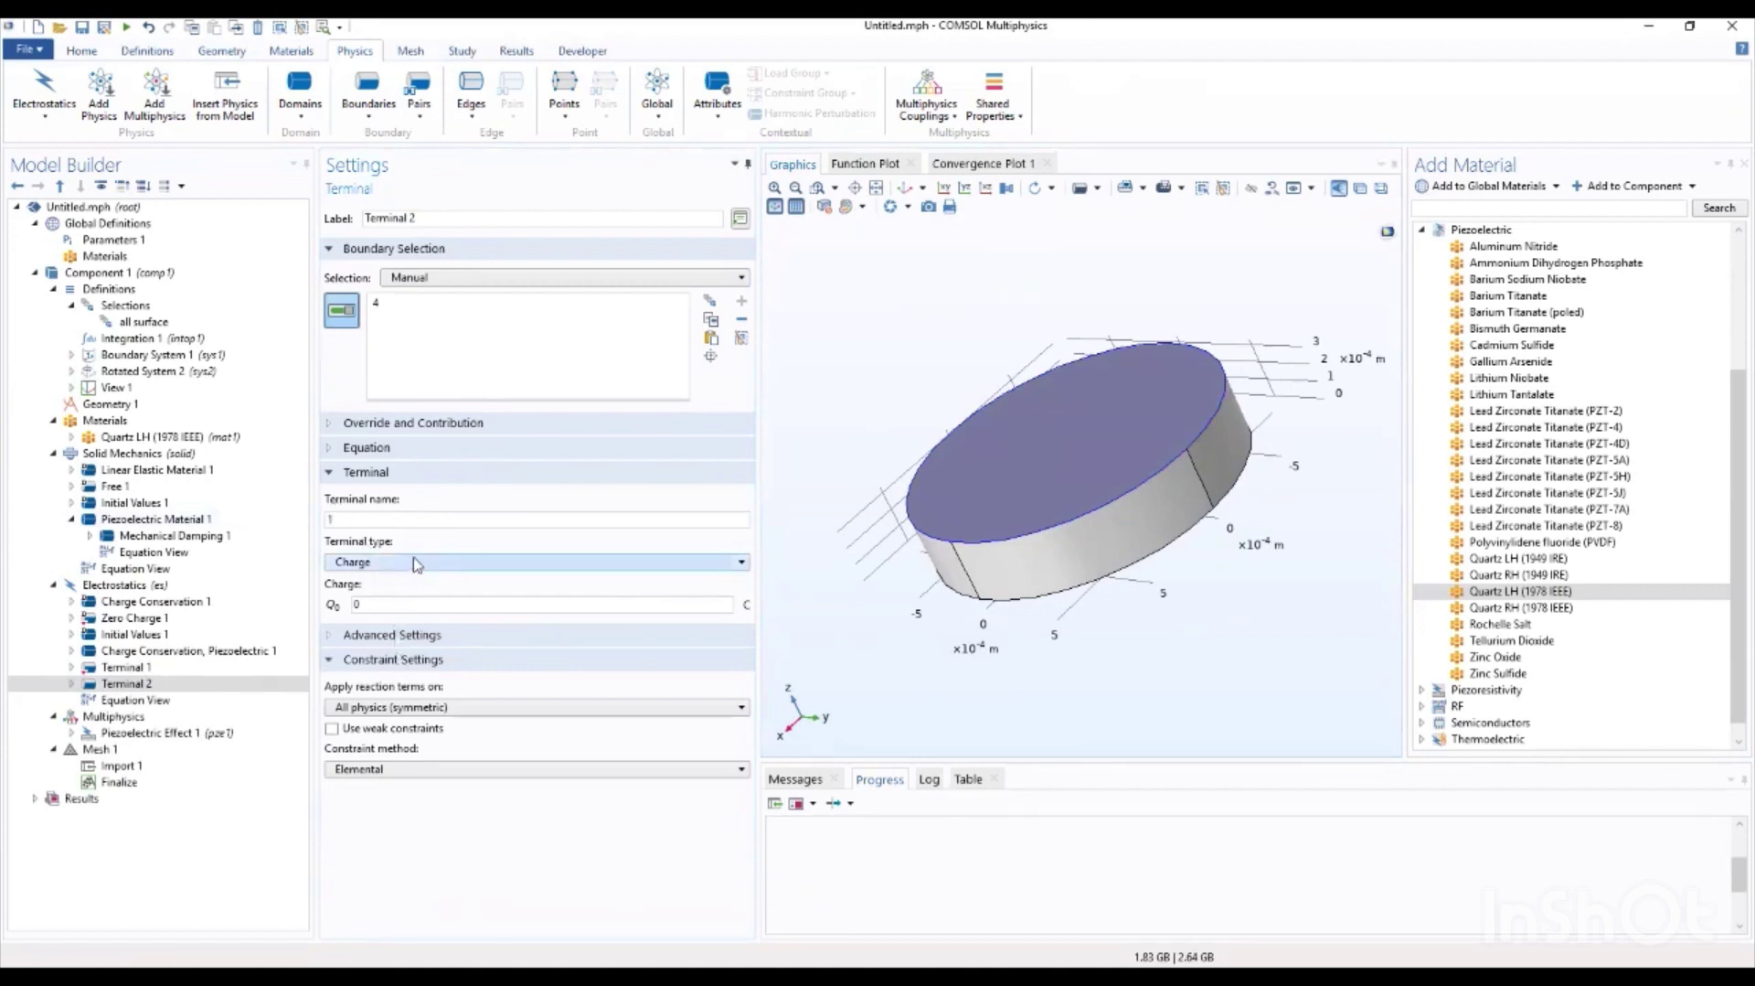
left_click(419, 562)
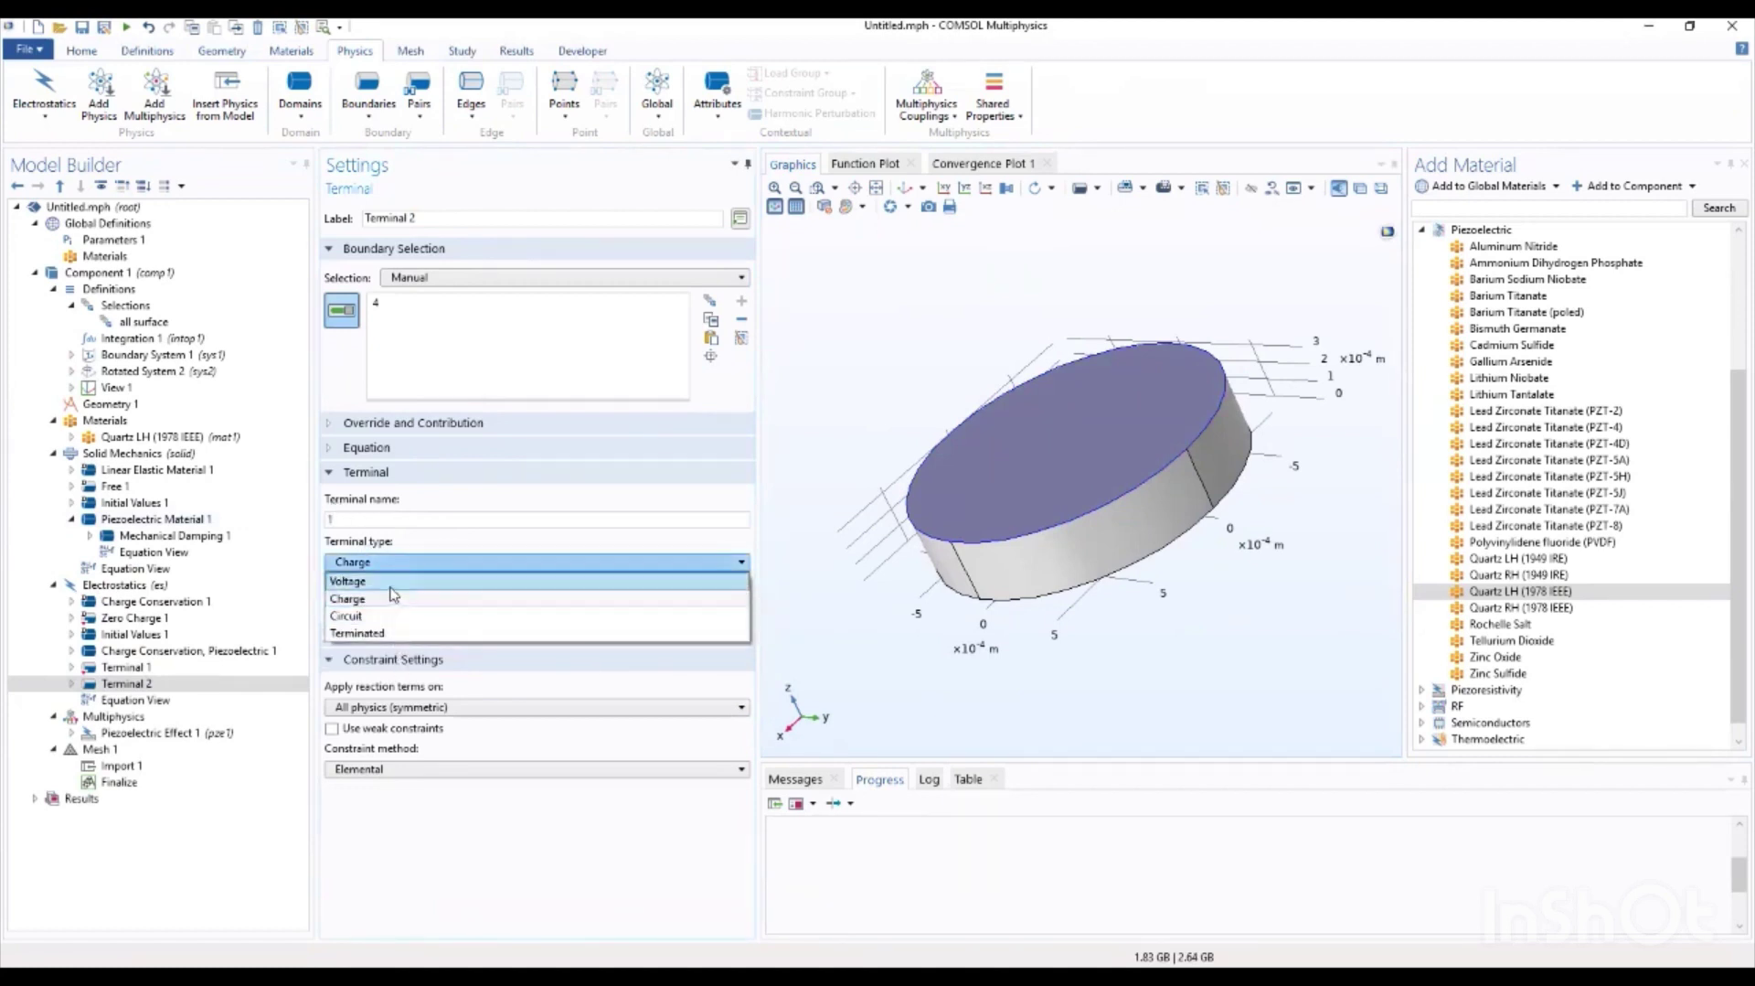
left_click(390, 583)
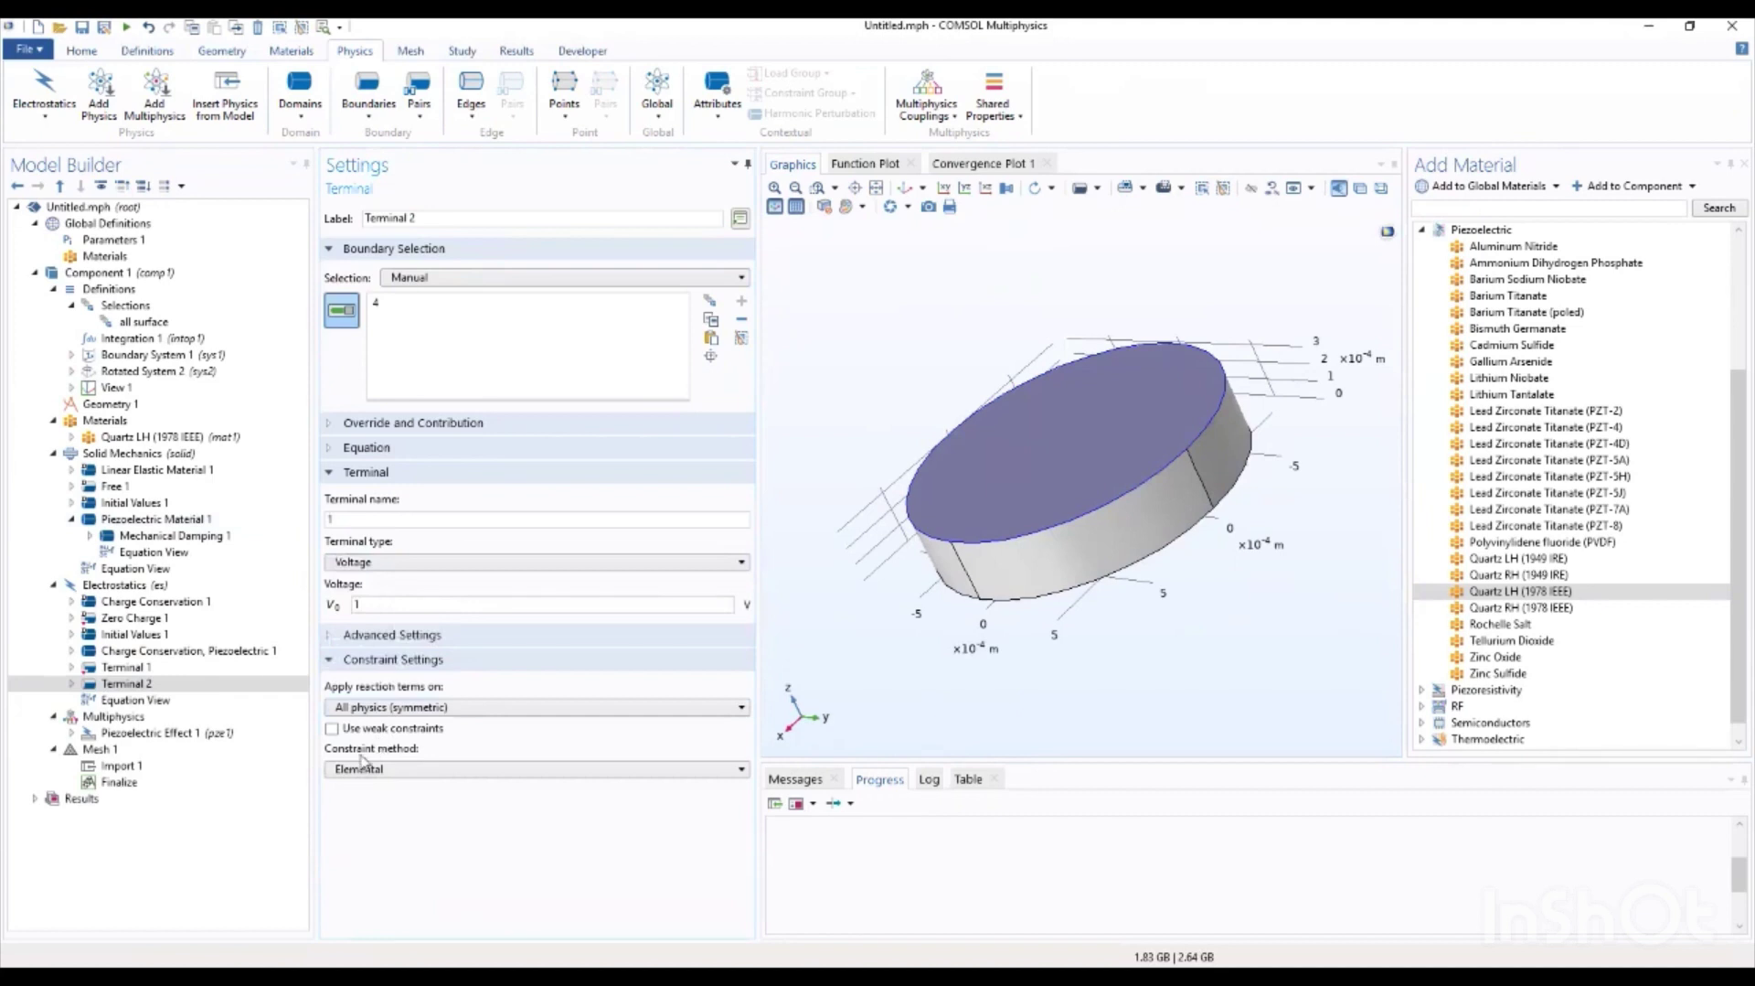
left_click_drag(375, 605, 330, 607)
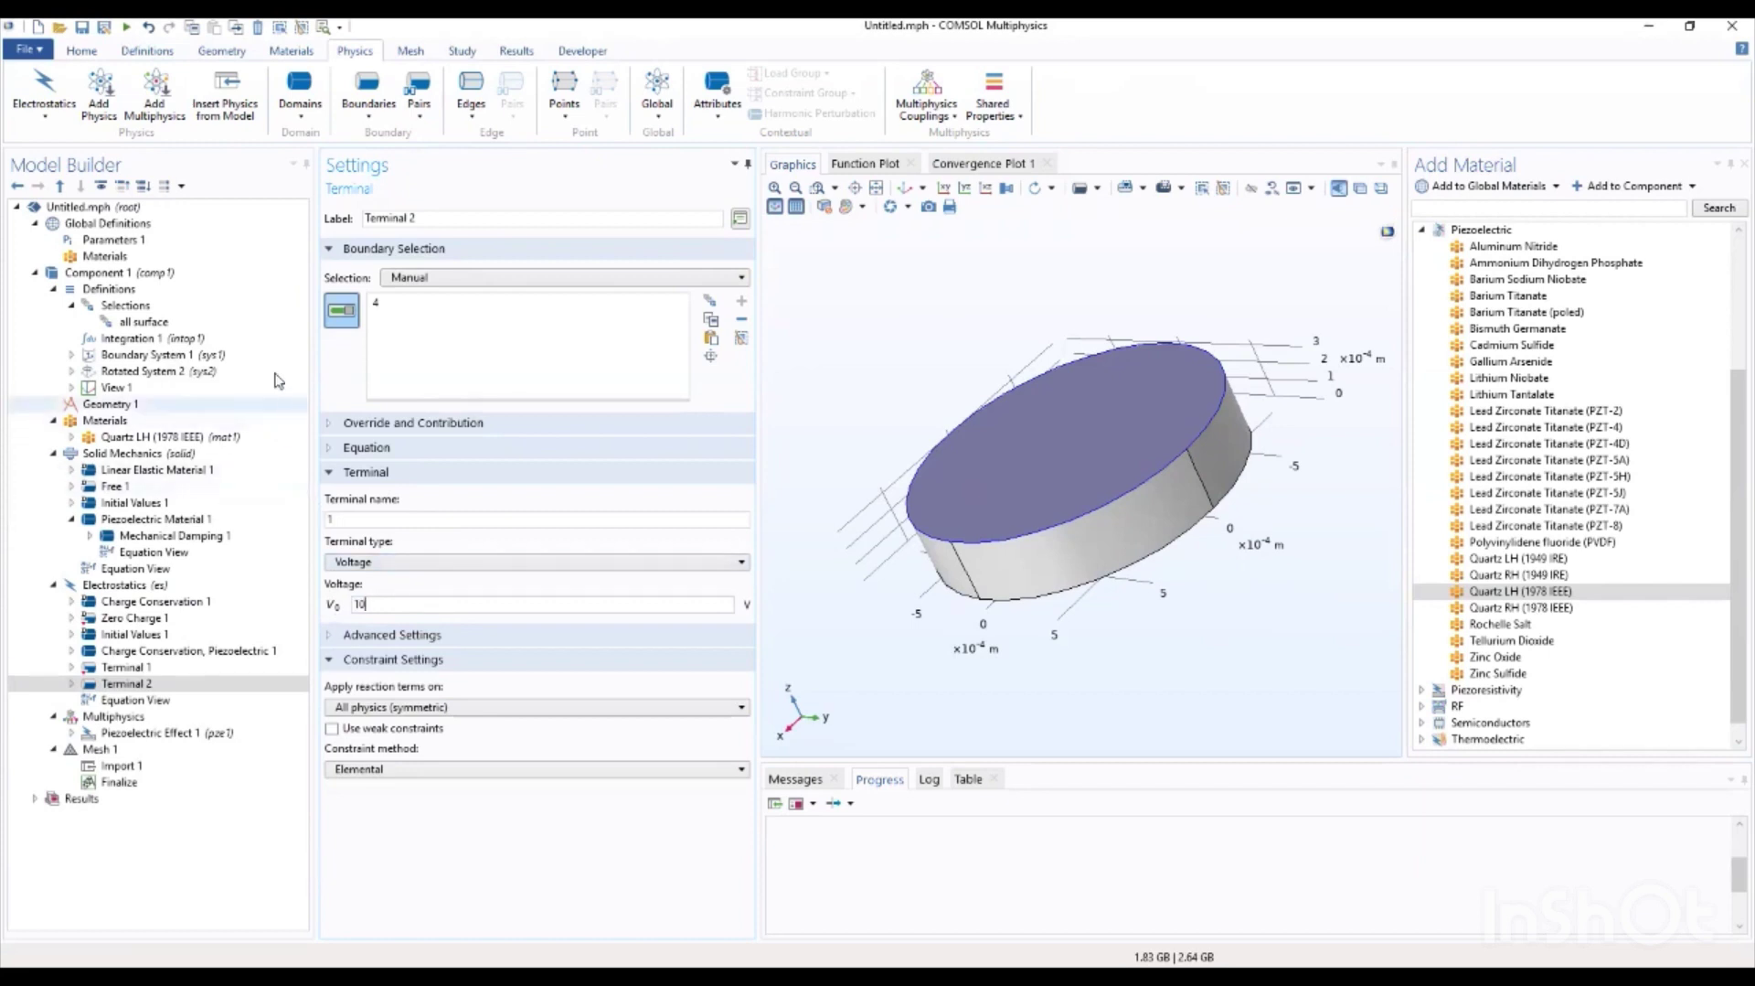
Step: Add a Ground boundary condition on the opposite circular face, boundary 3, and review the settings of both terminals
left_click(368, 92)
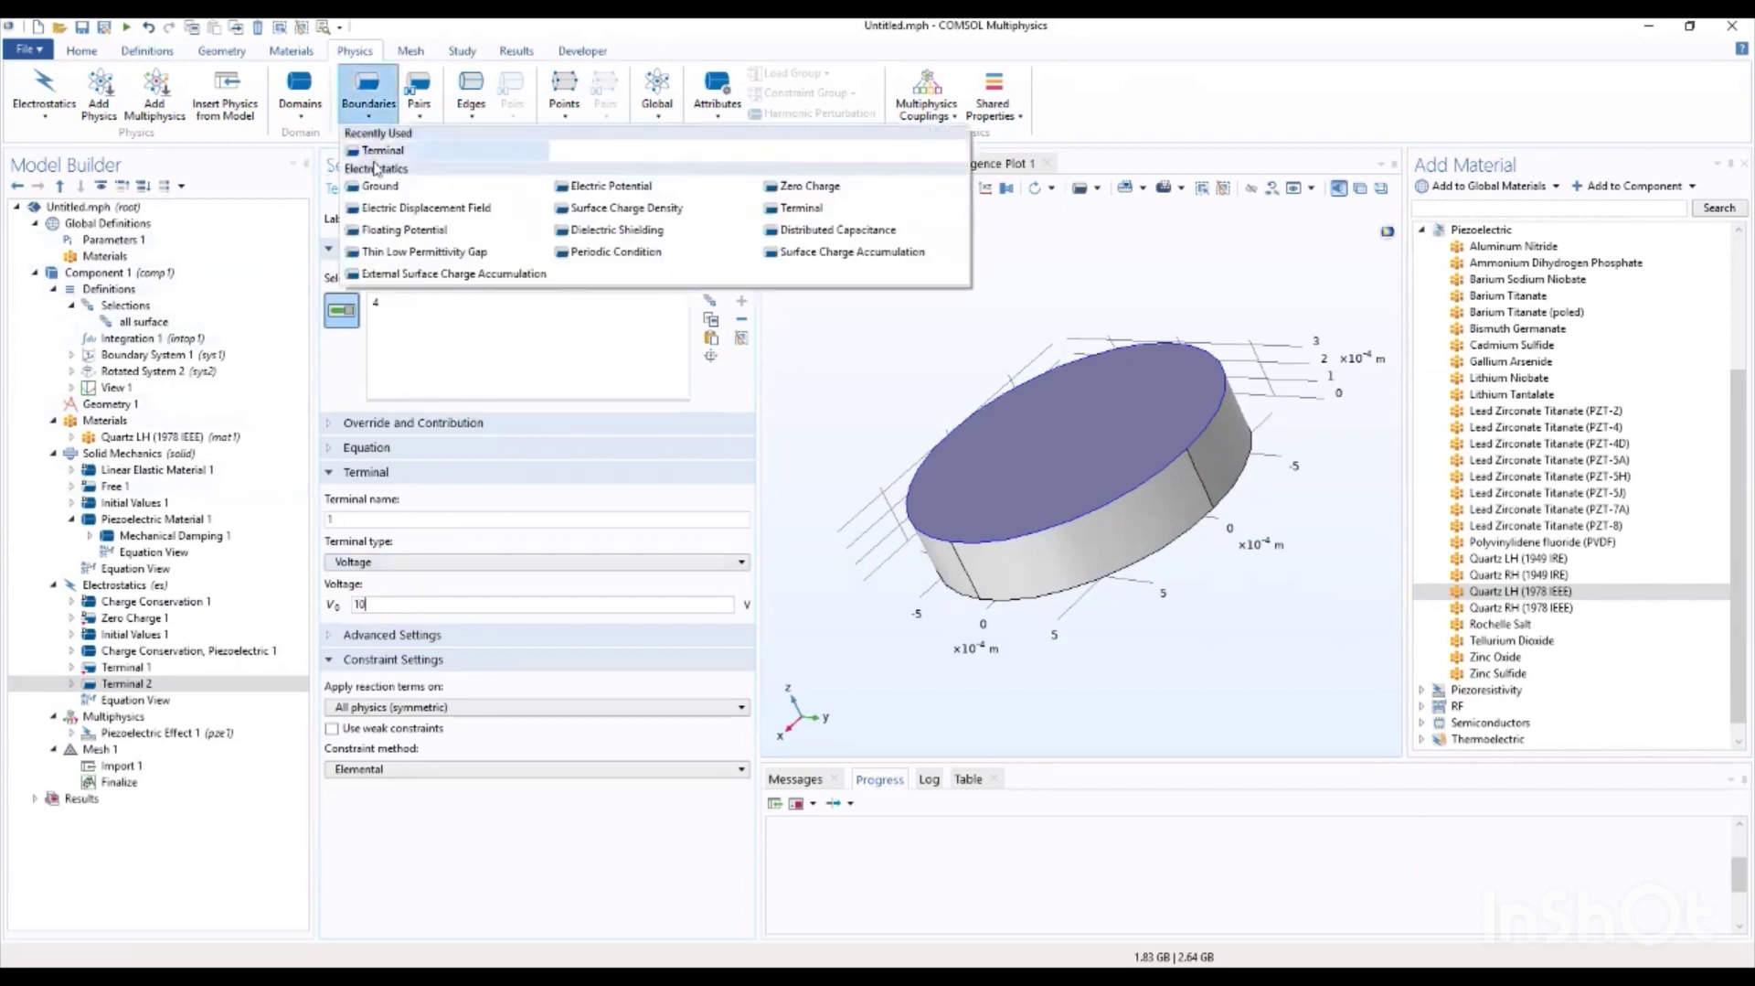
left_click(379, 186)
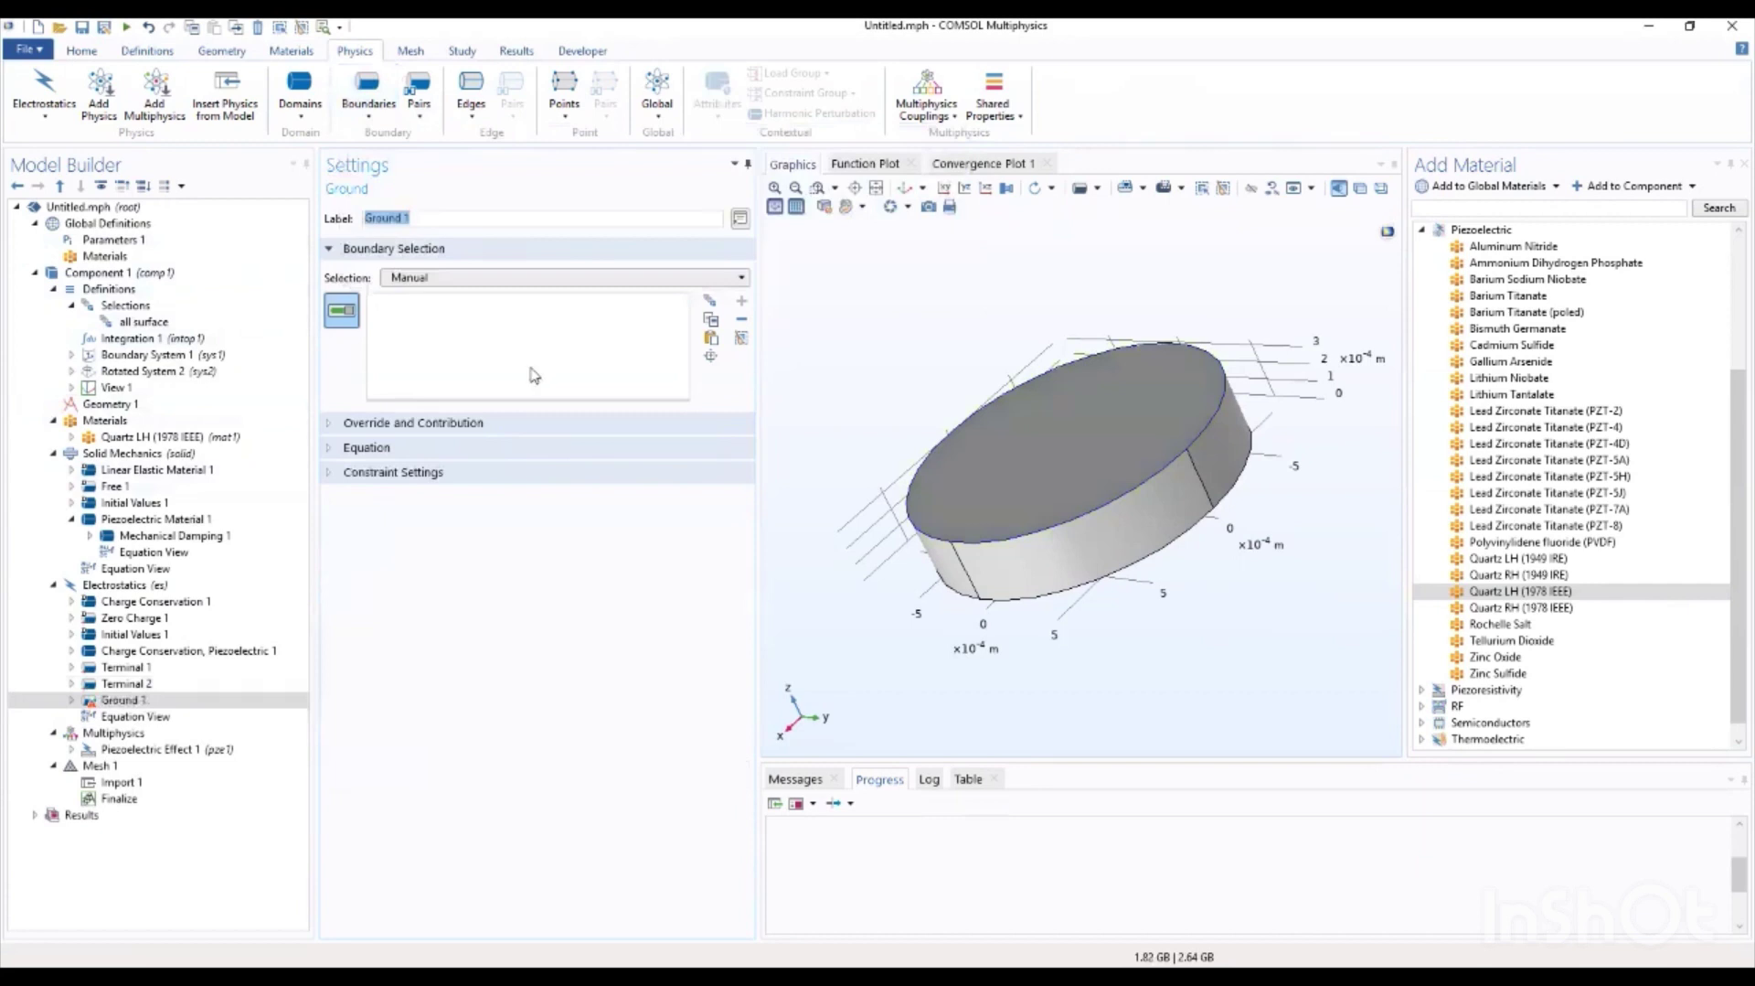
left_click_drag(971, 390, 1058, 478)
left_click(1058, 478)
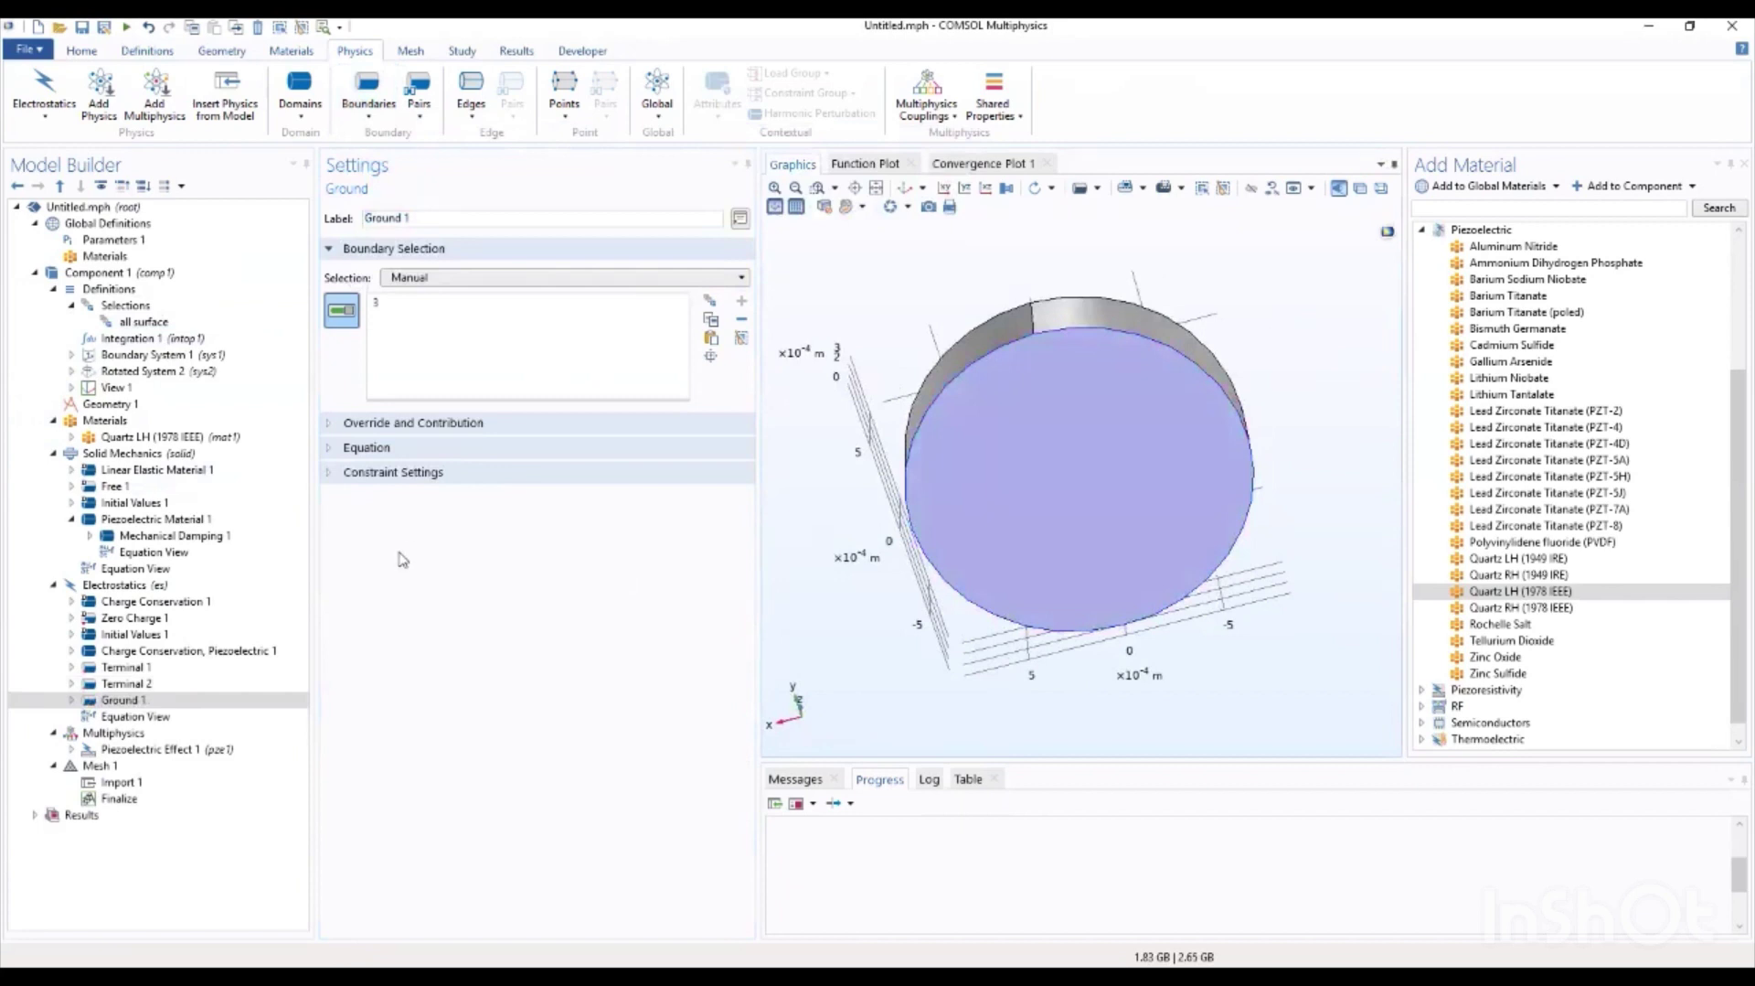
left_click(142, 688)
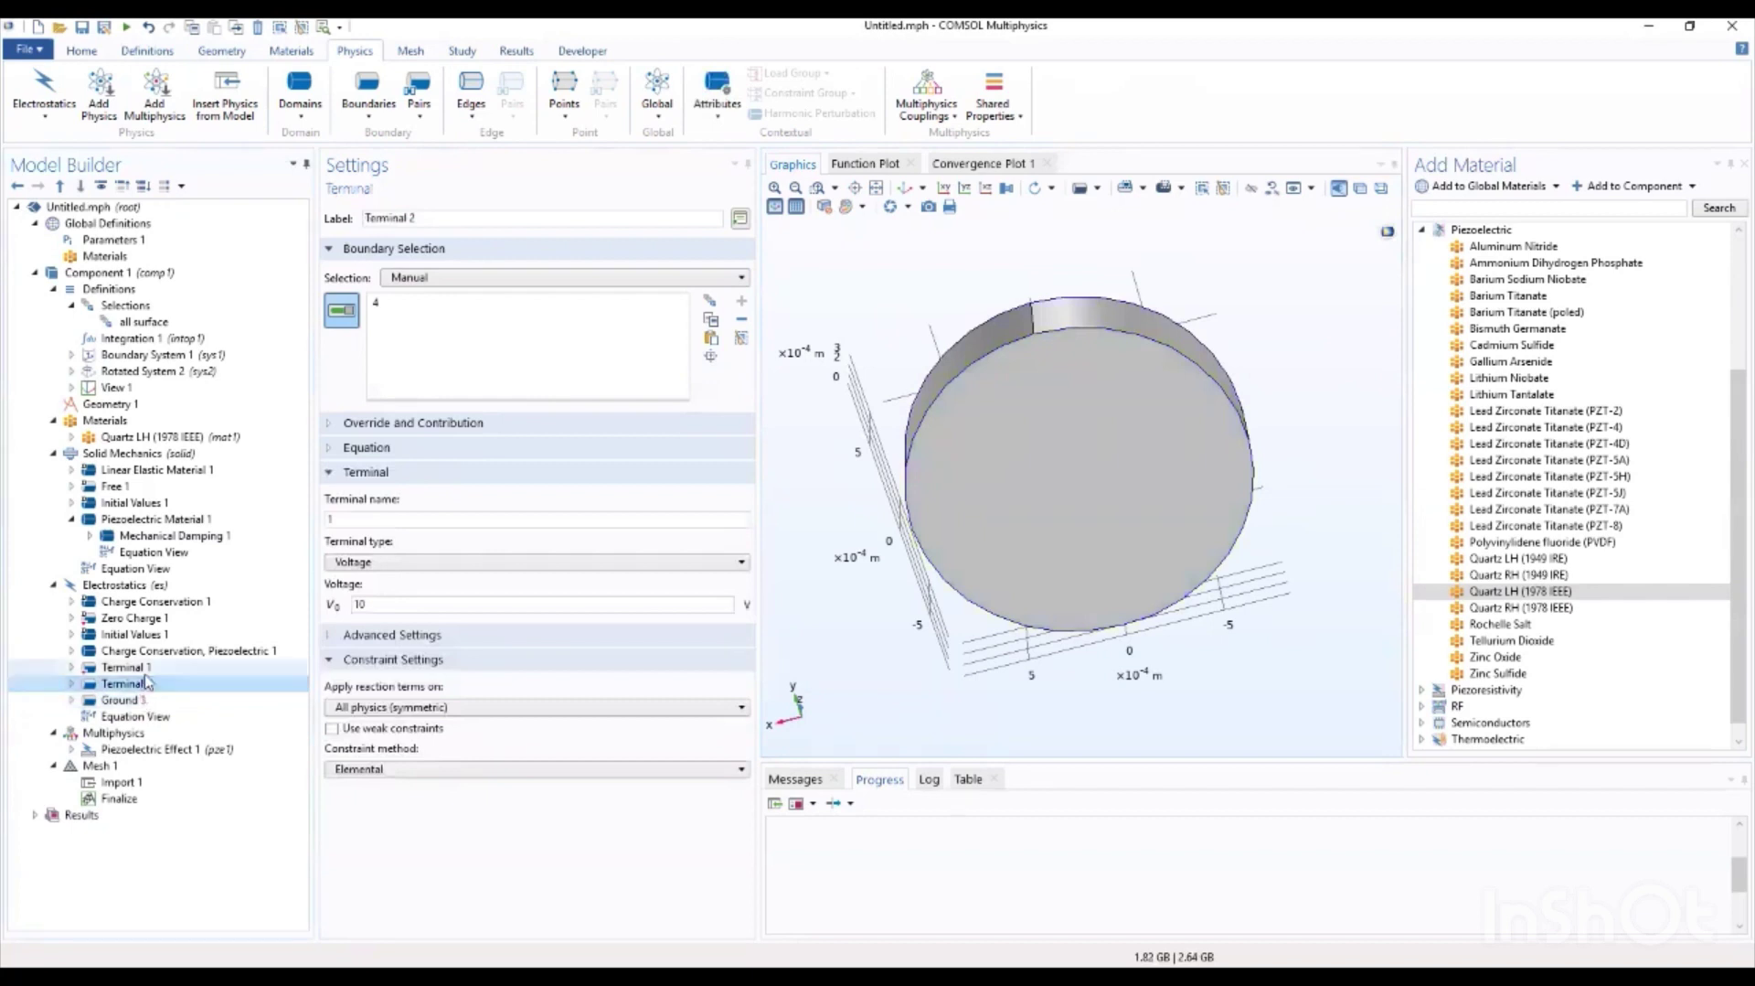
left_click(145, 674)
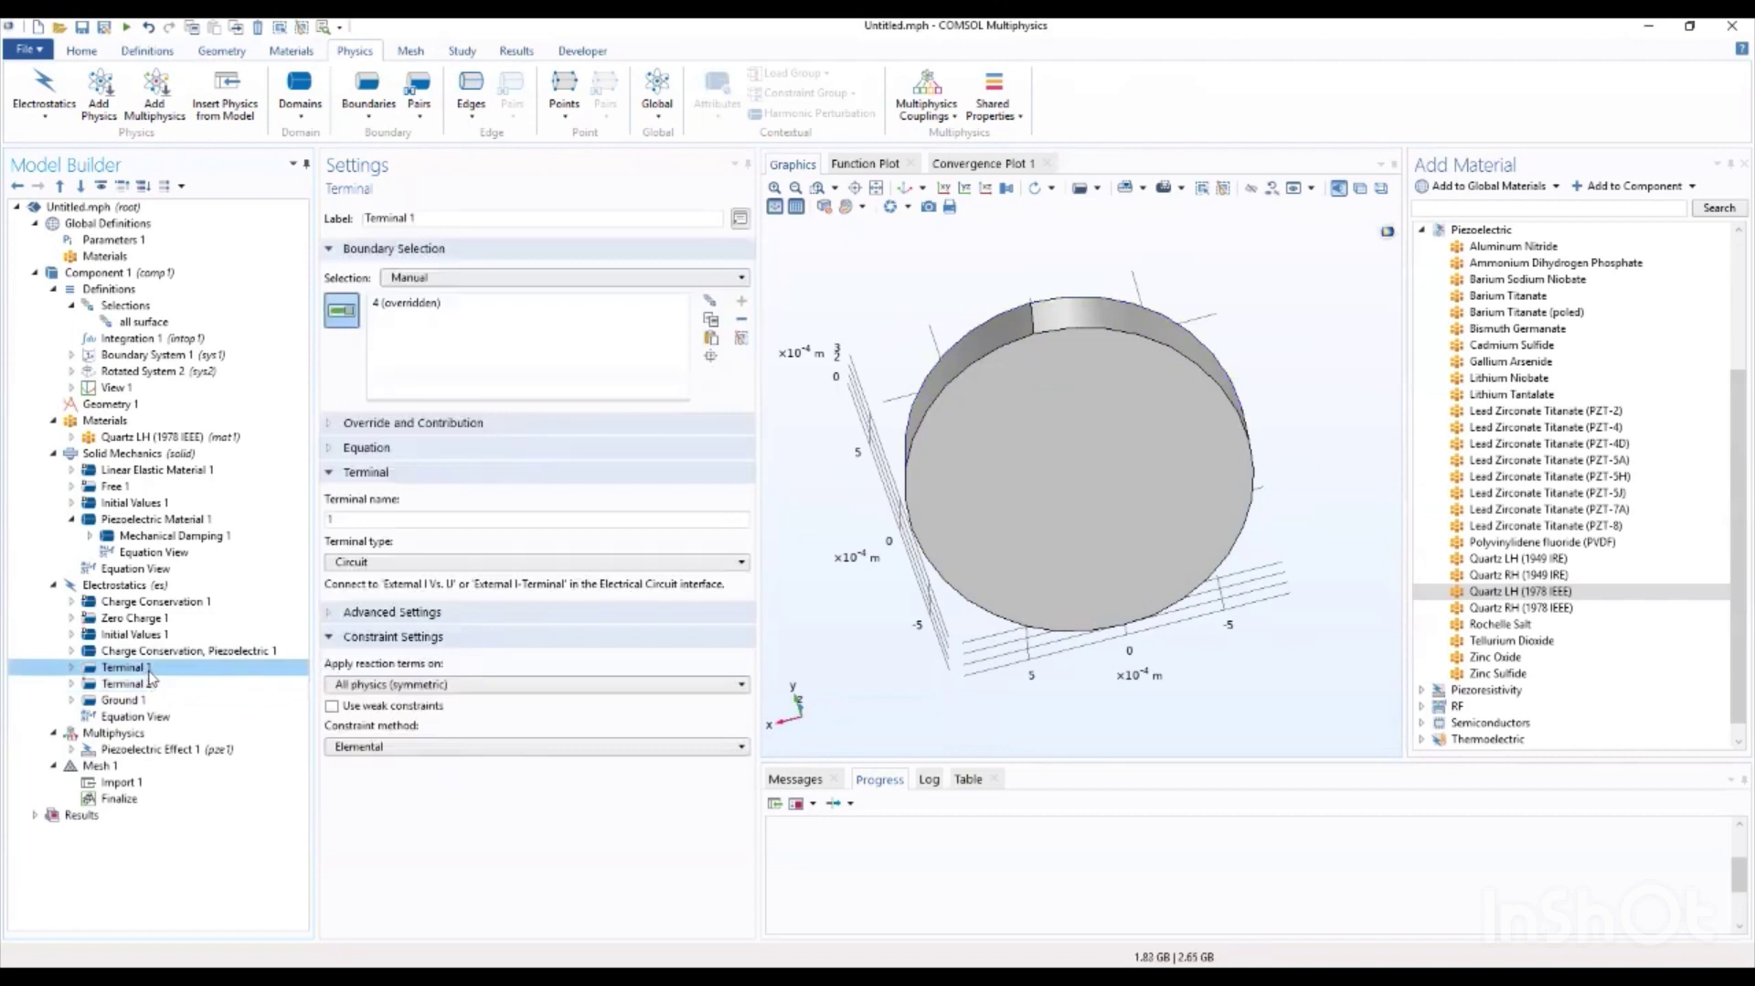
Step: Add the AC/DC Electrical Circuit (cir) physics interface to Component 1 and open its Ground Node 1 settings
left_click(116, 107)
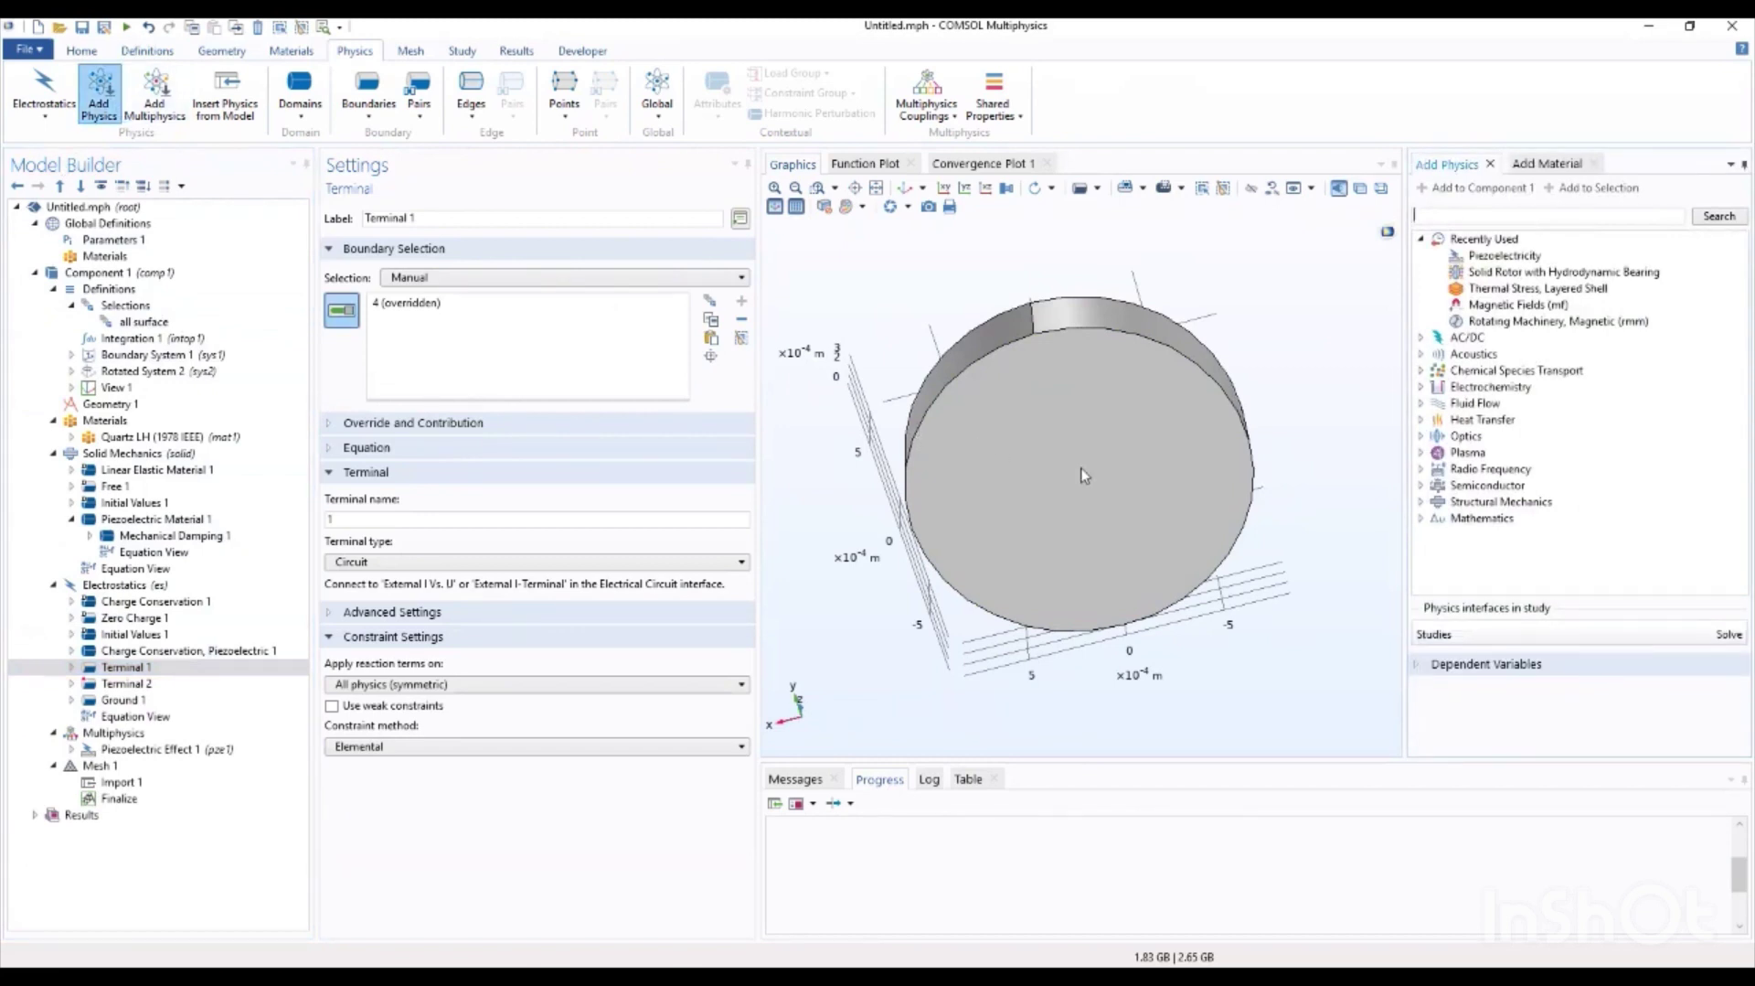
left_click(1422, 339)
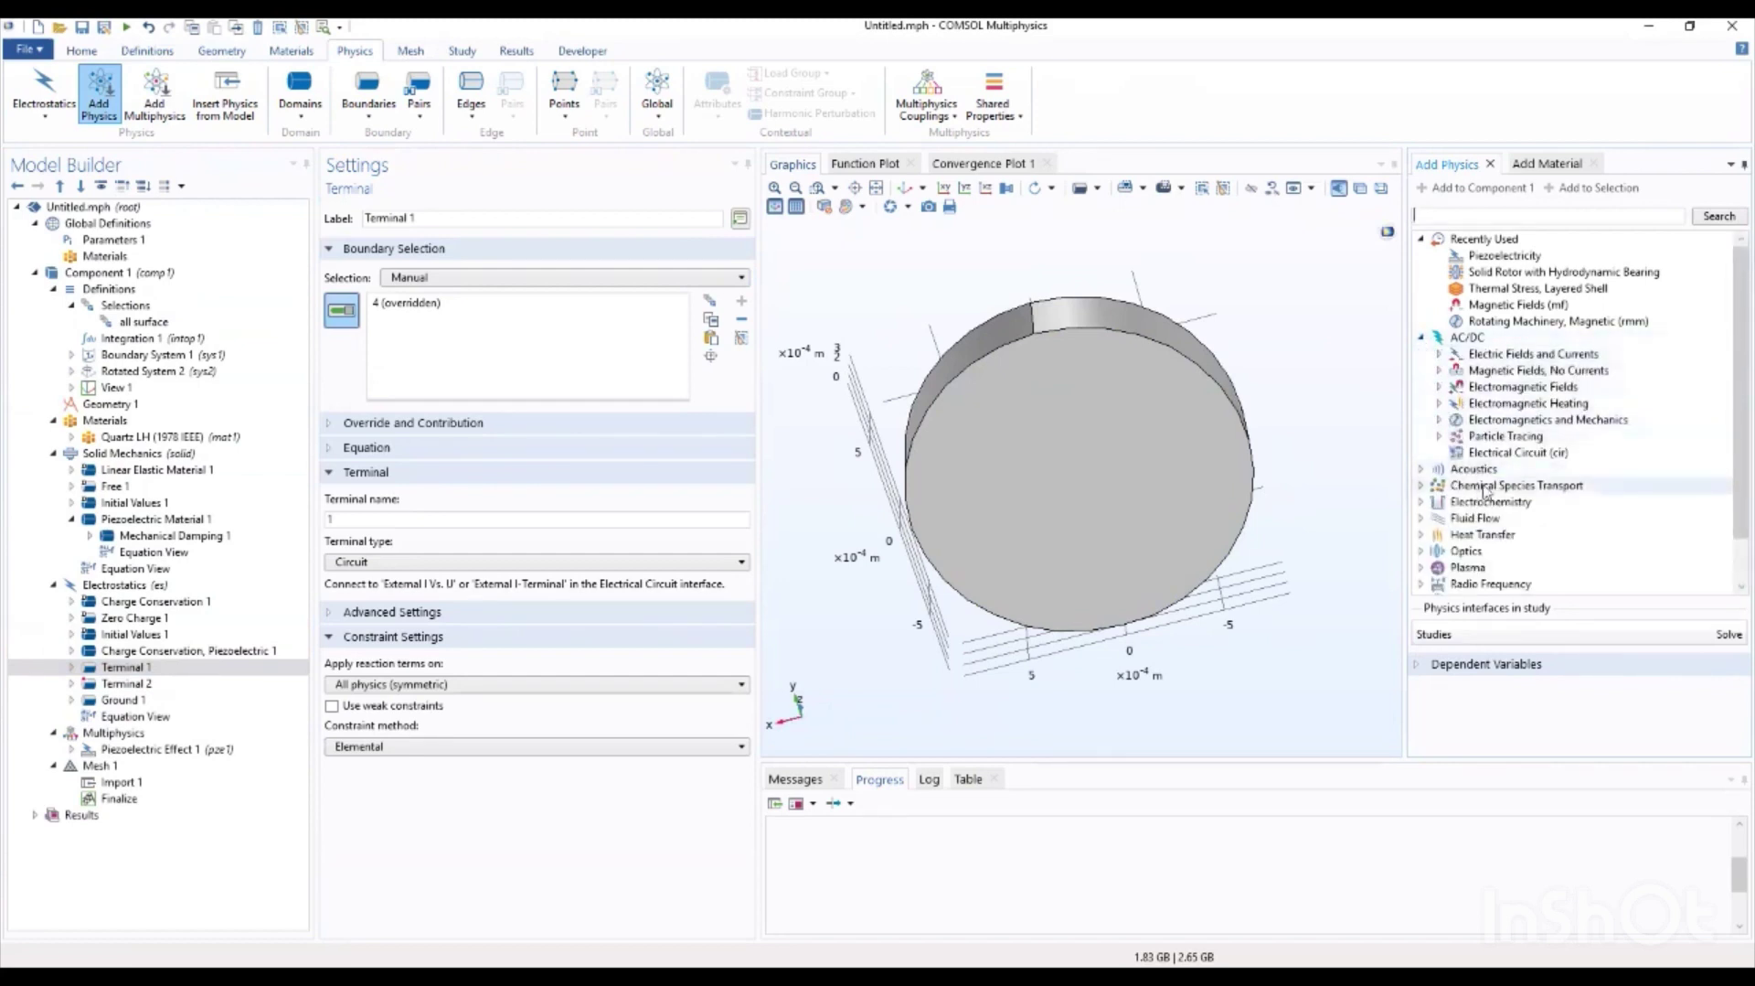
left_click(1502, 452)
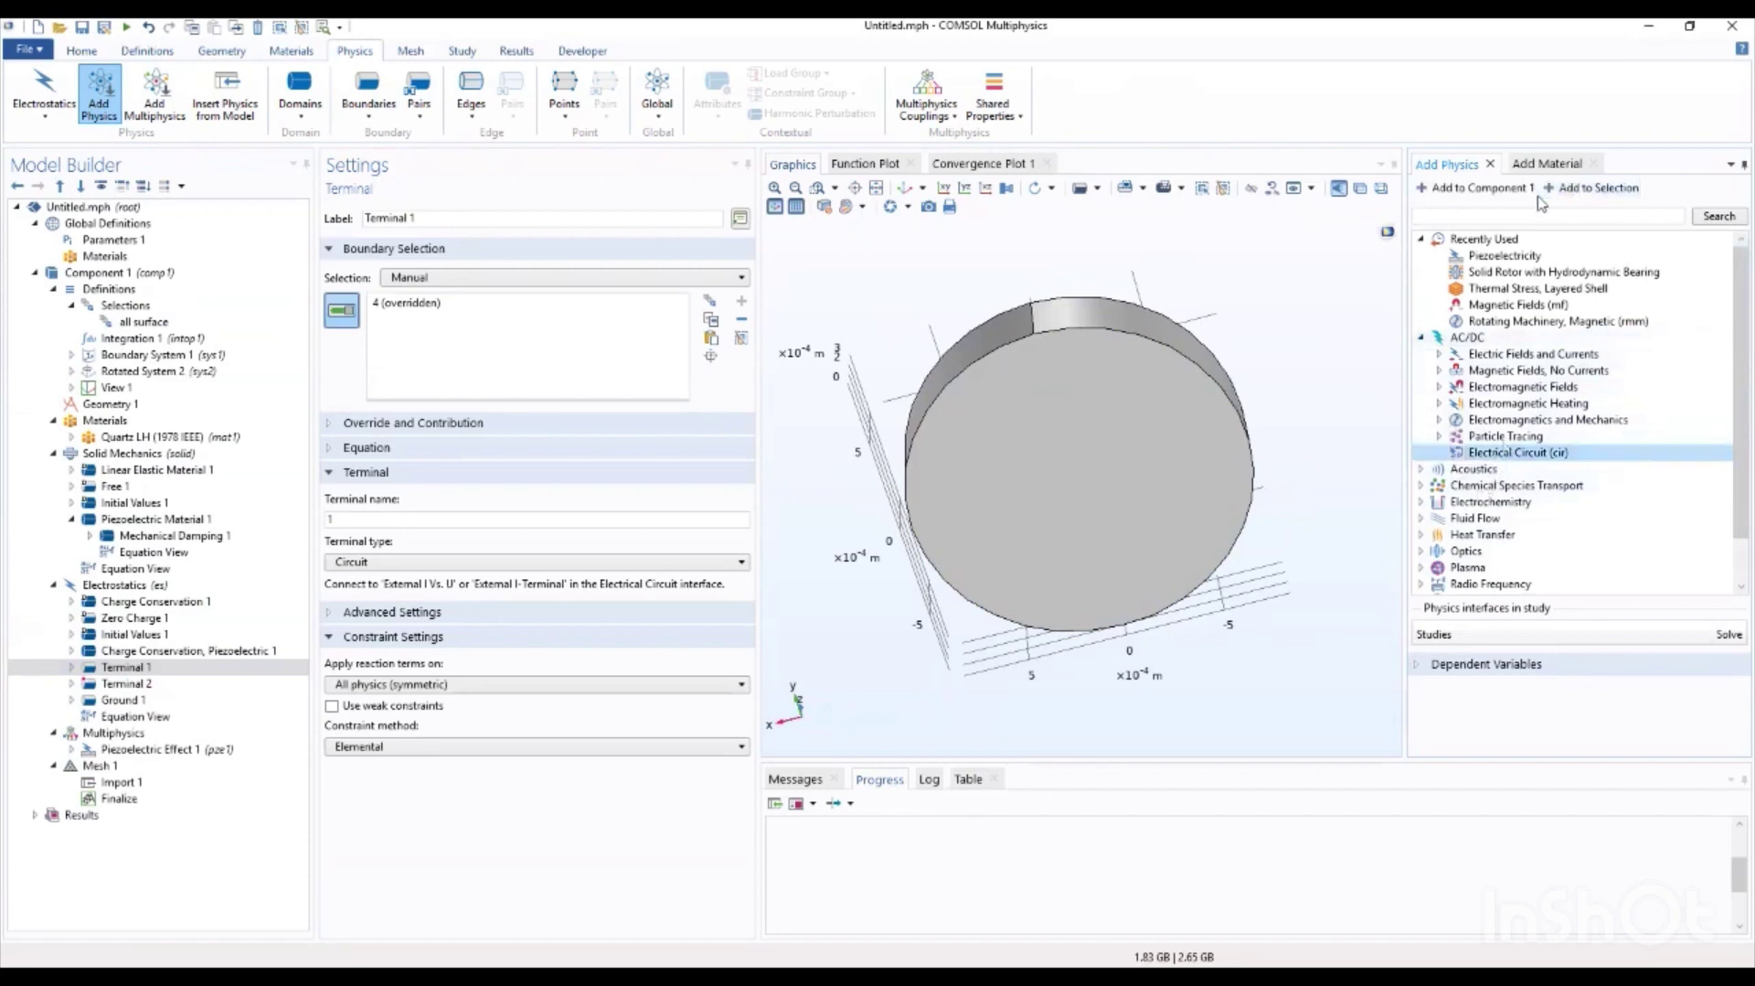
double_click(1496, 456)
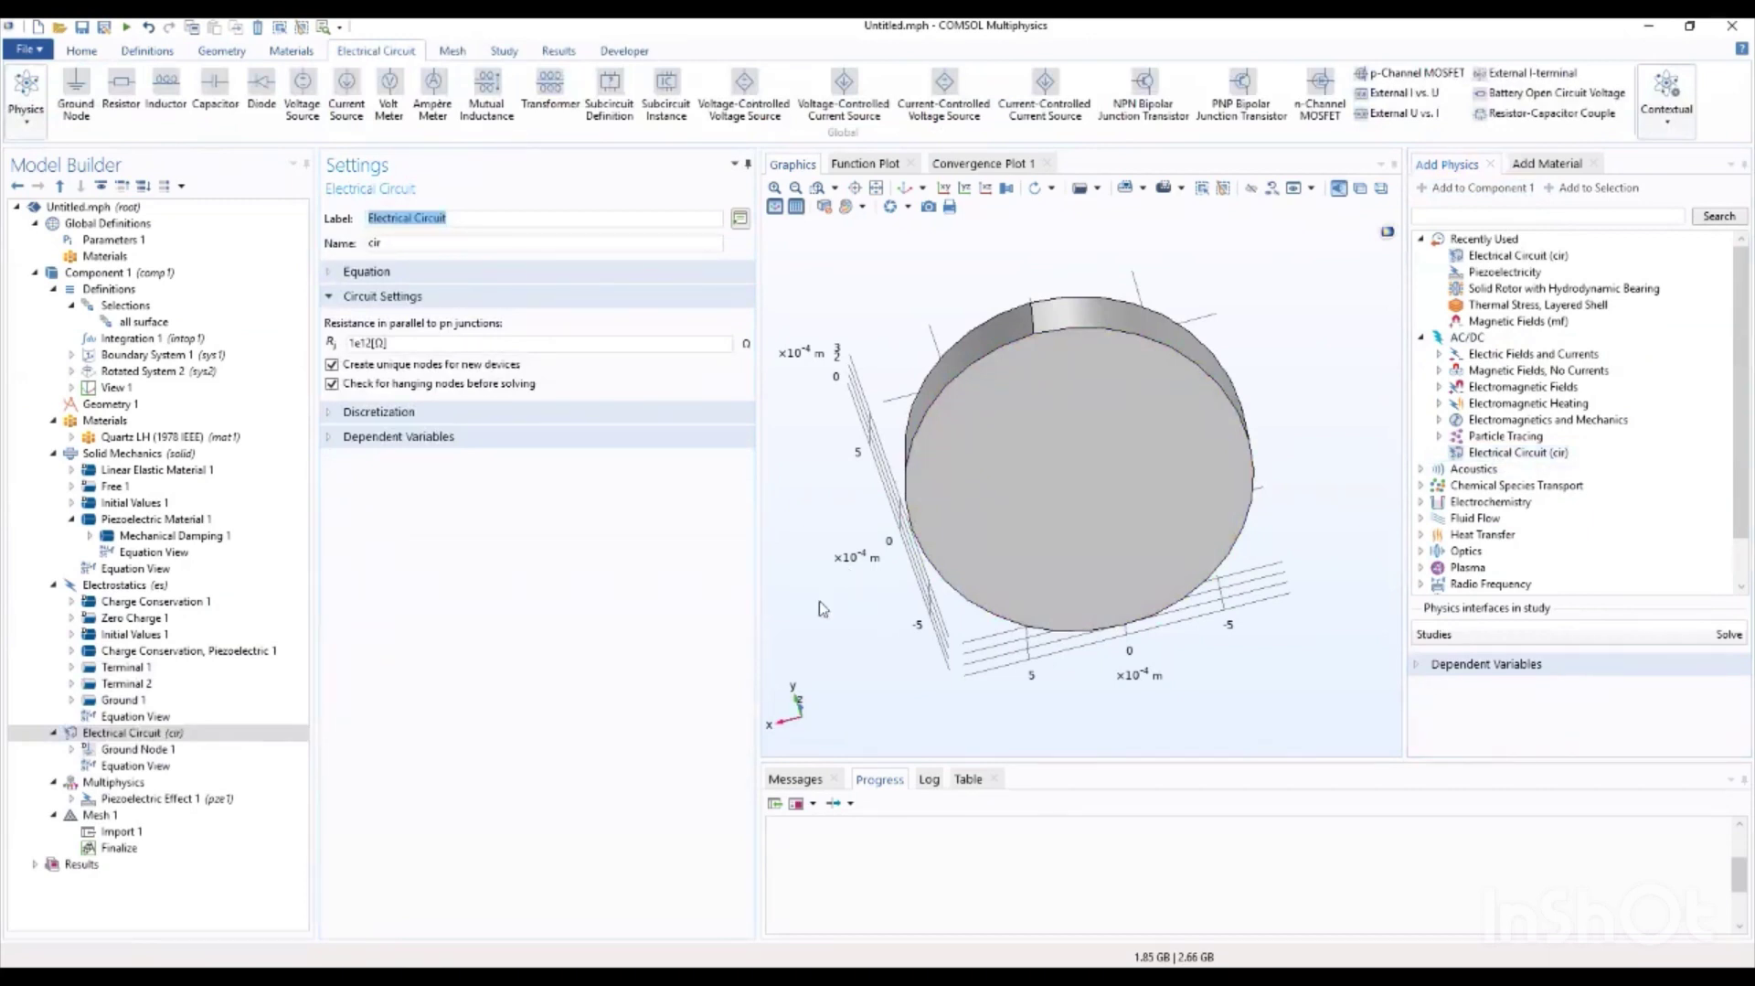
left_click(128, 752)
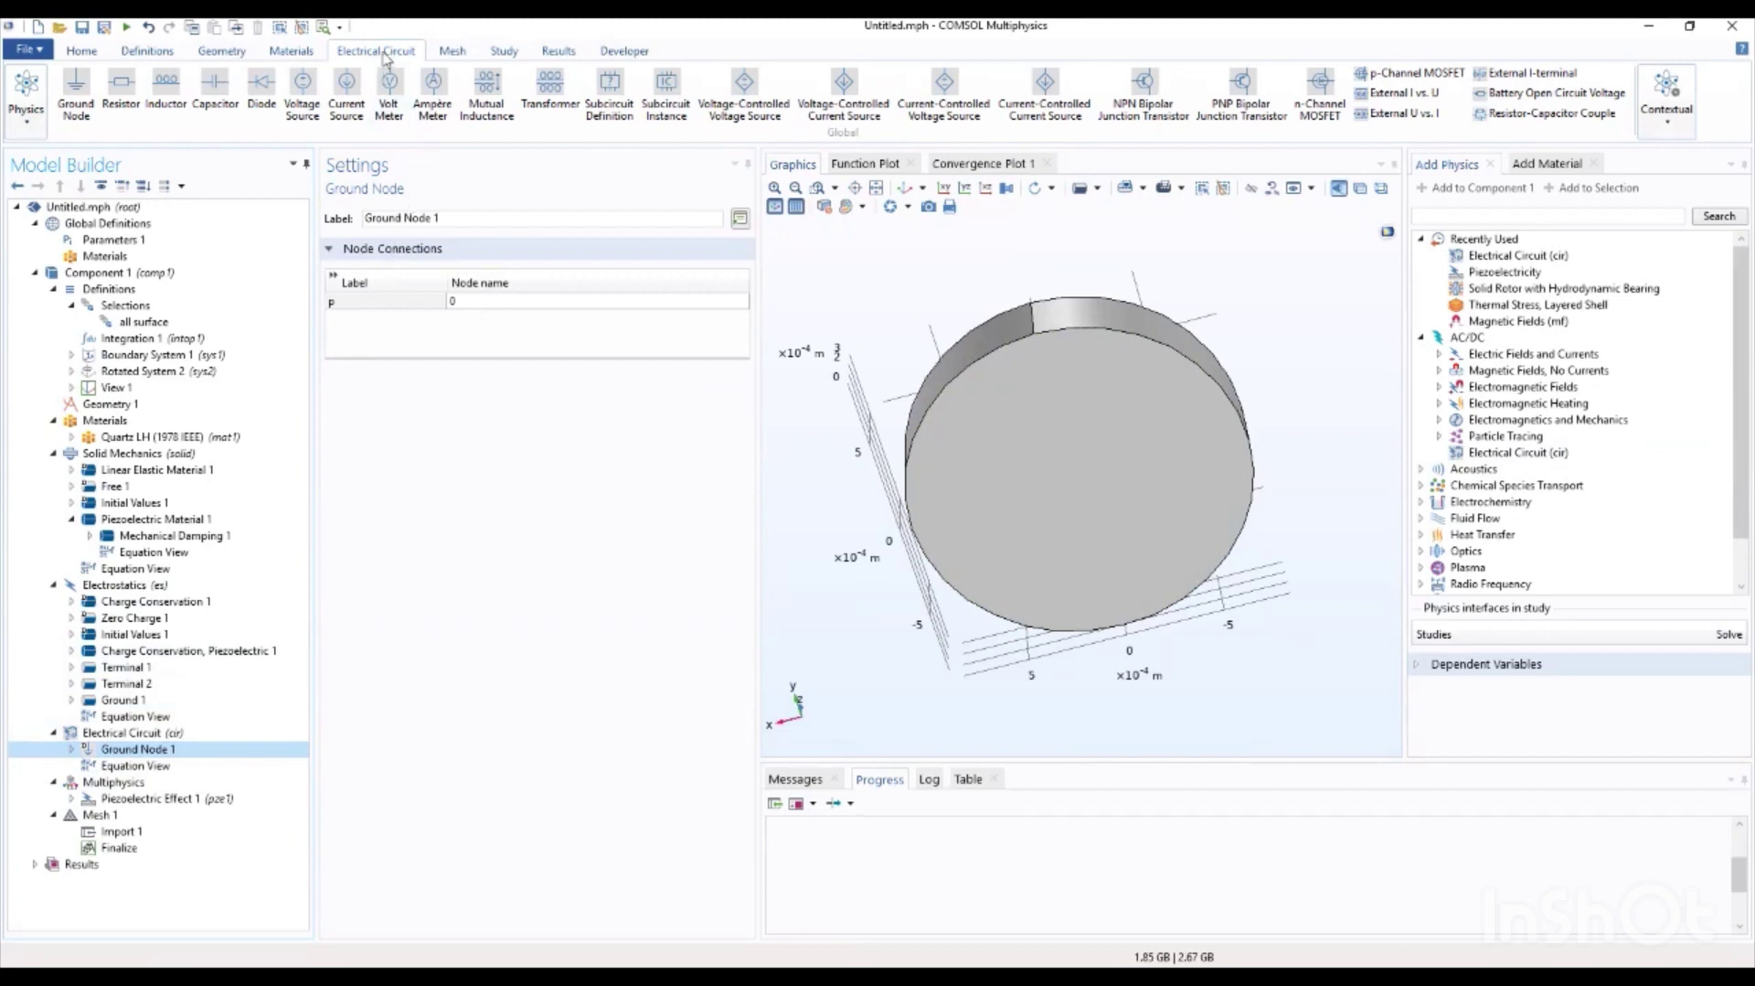
Step: Add a Voltage Source to the electrical circuit, connecting p to node 2 and n to node 0
left_click(302, 94)
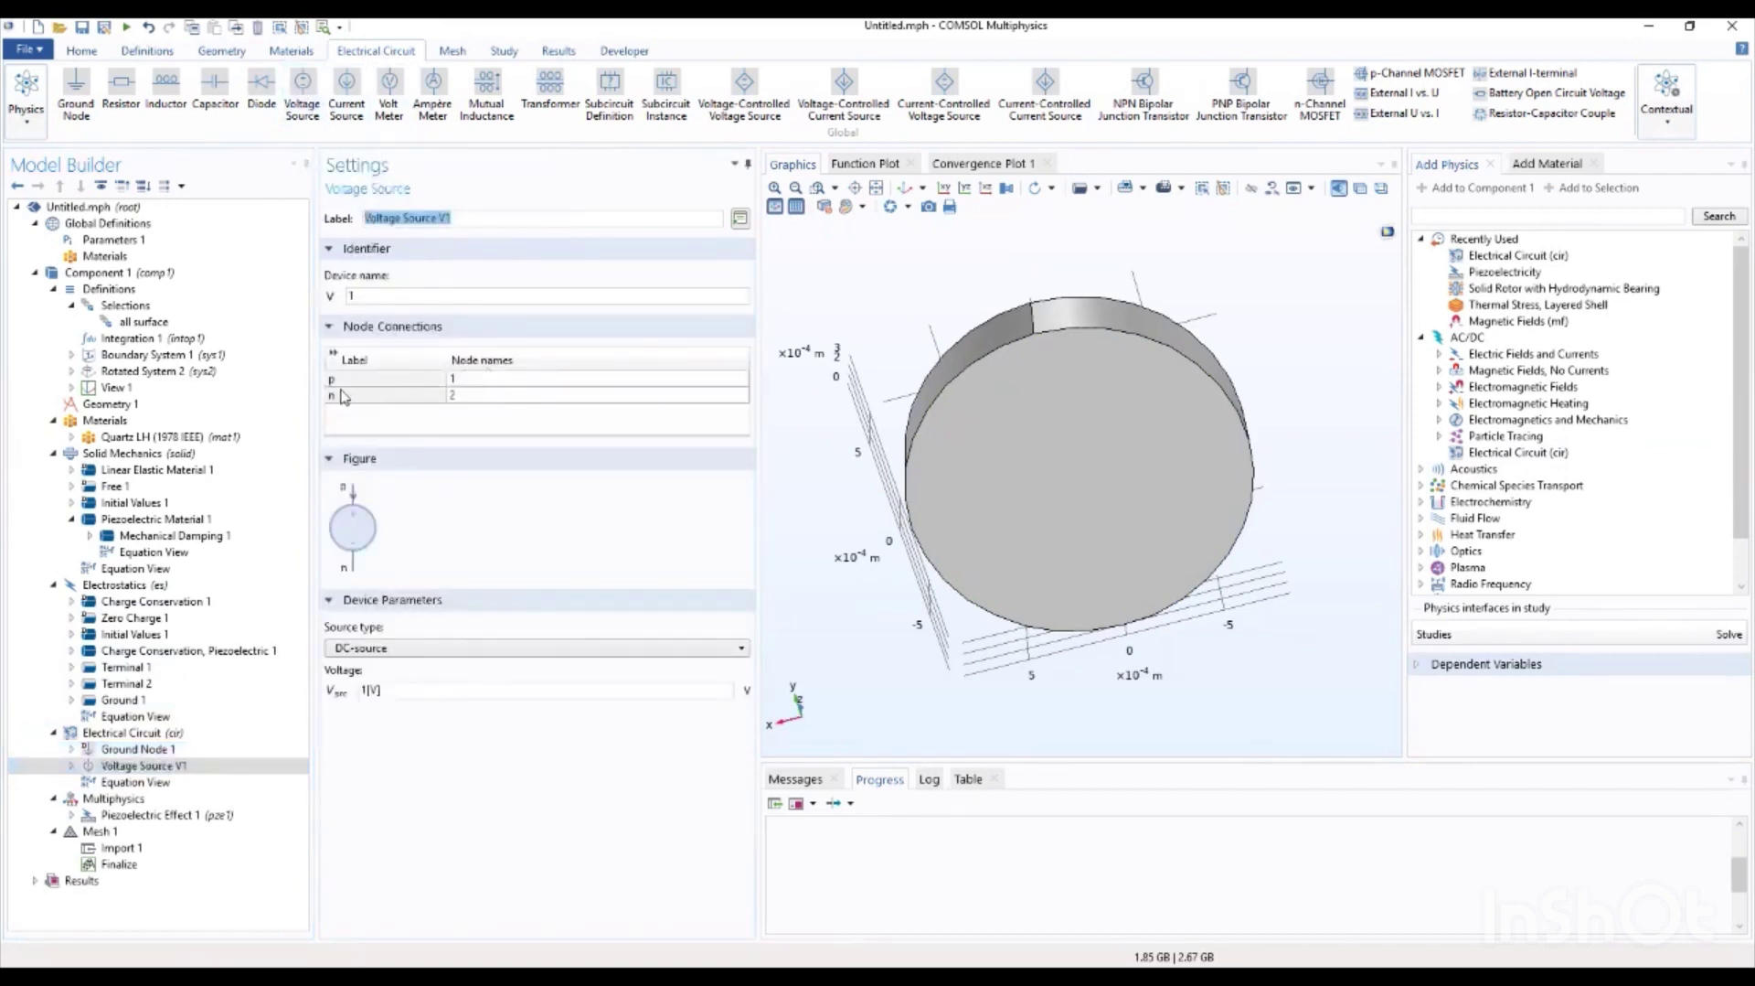
left_click(470, 380)
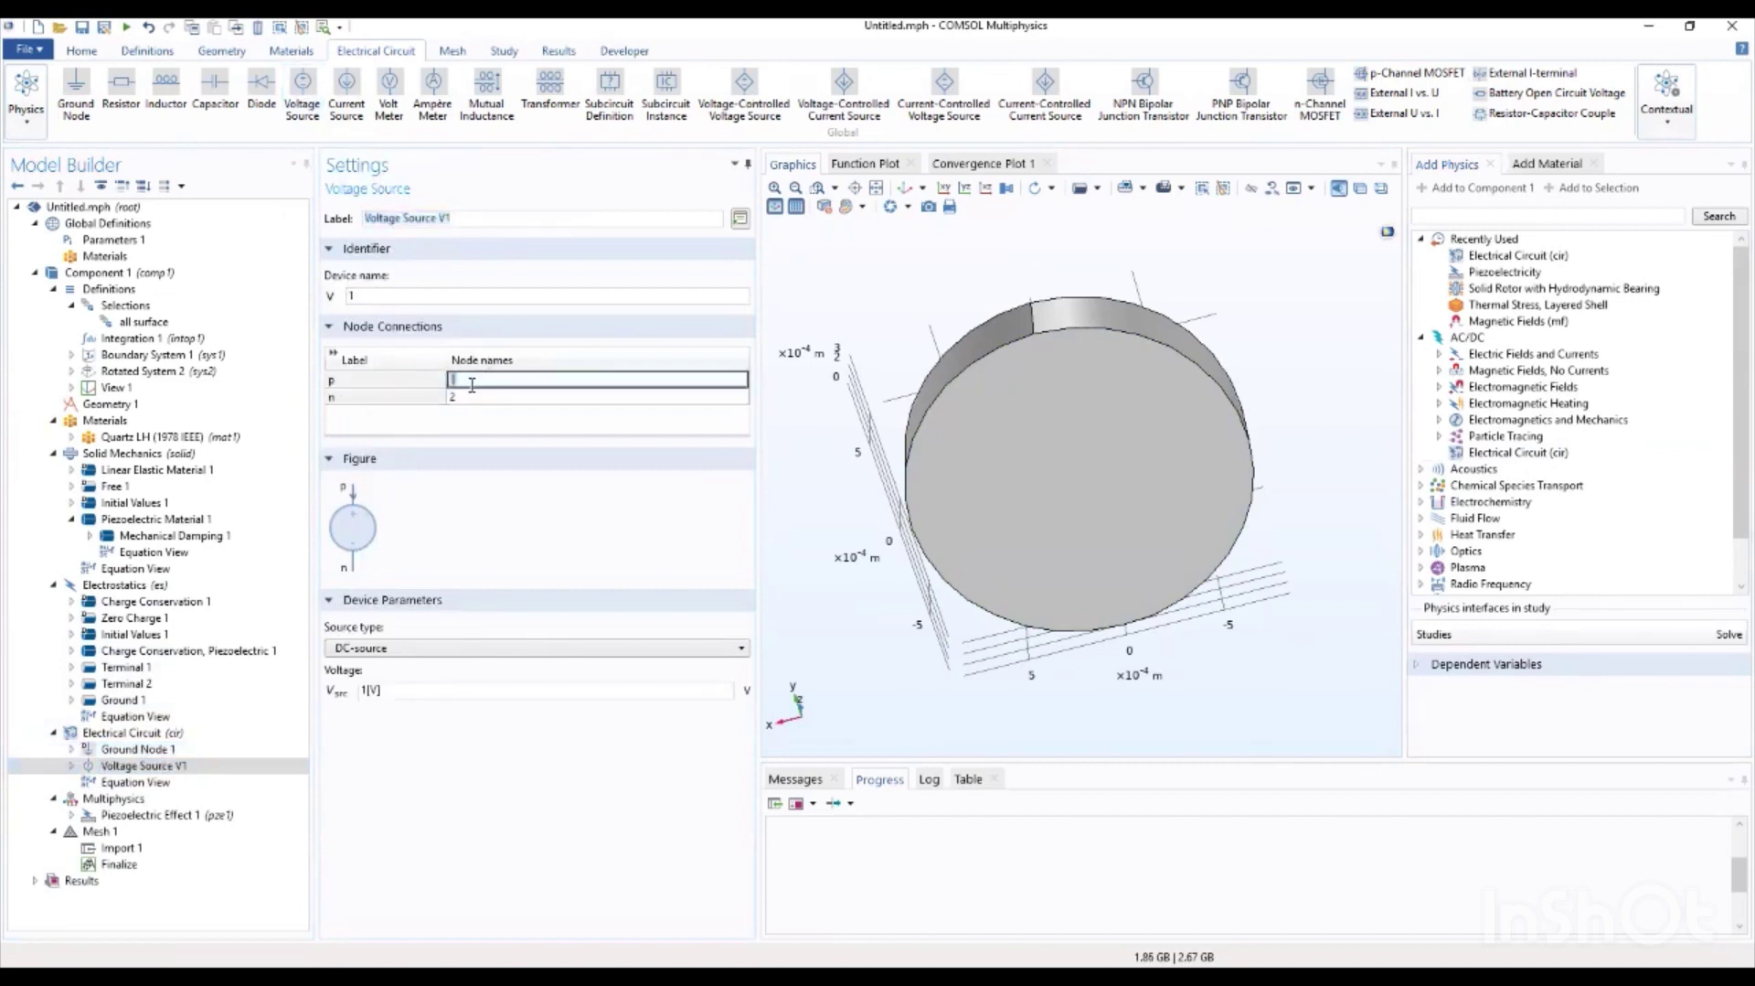
type("2")
left_click(483, 395)
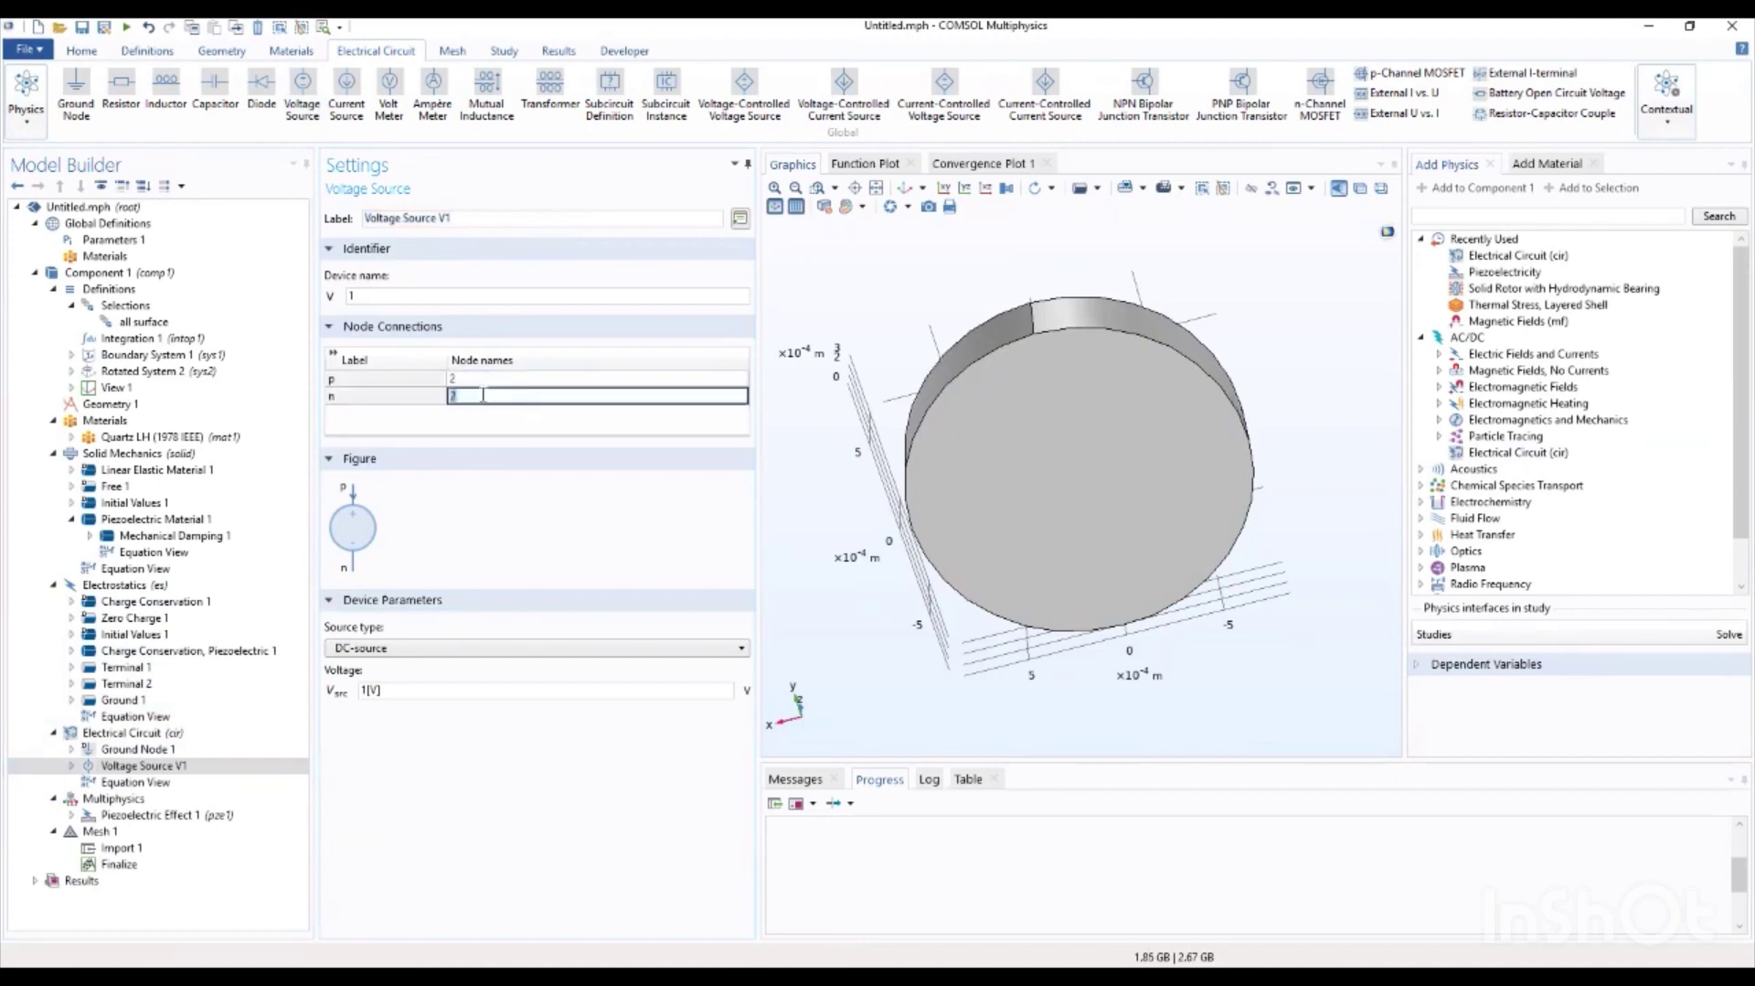
type("0")
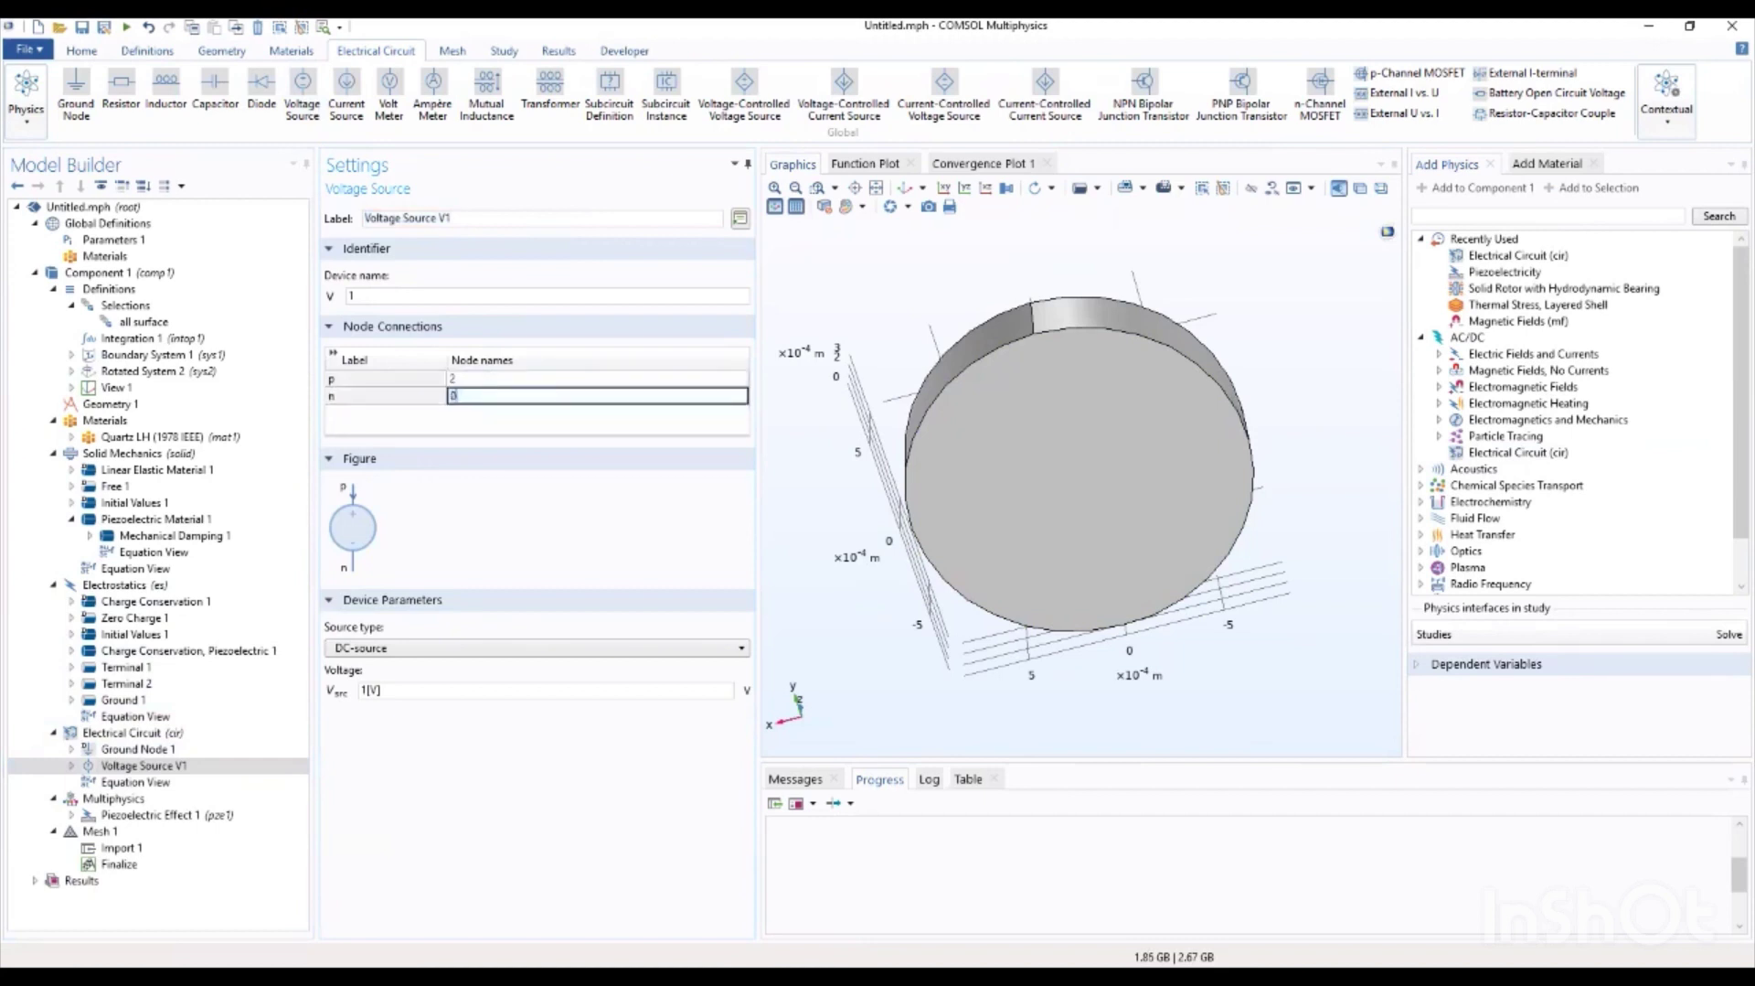
Step: Make Voltage Source V1 an AC-source with a voltage of 10 V
left_click(414, 651)
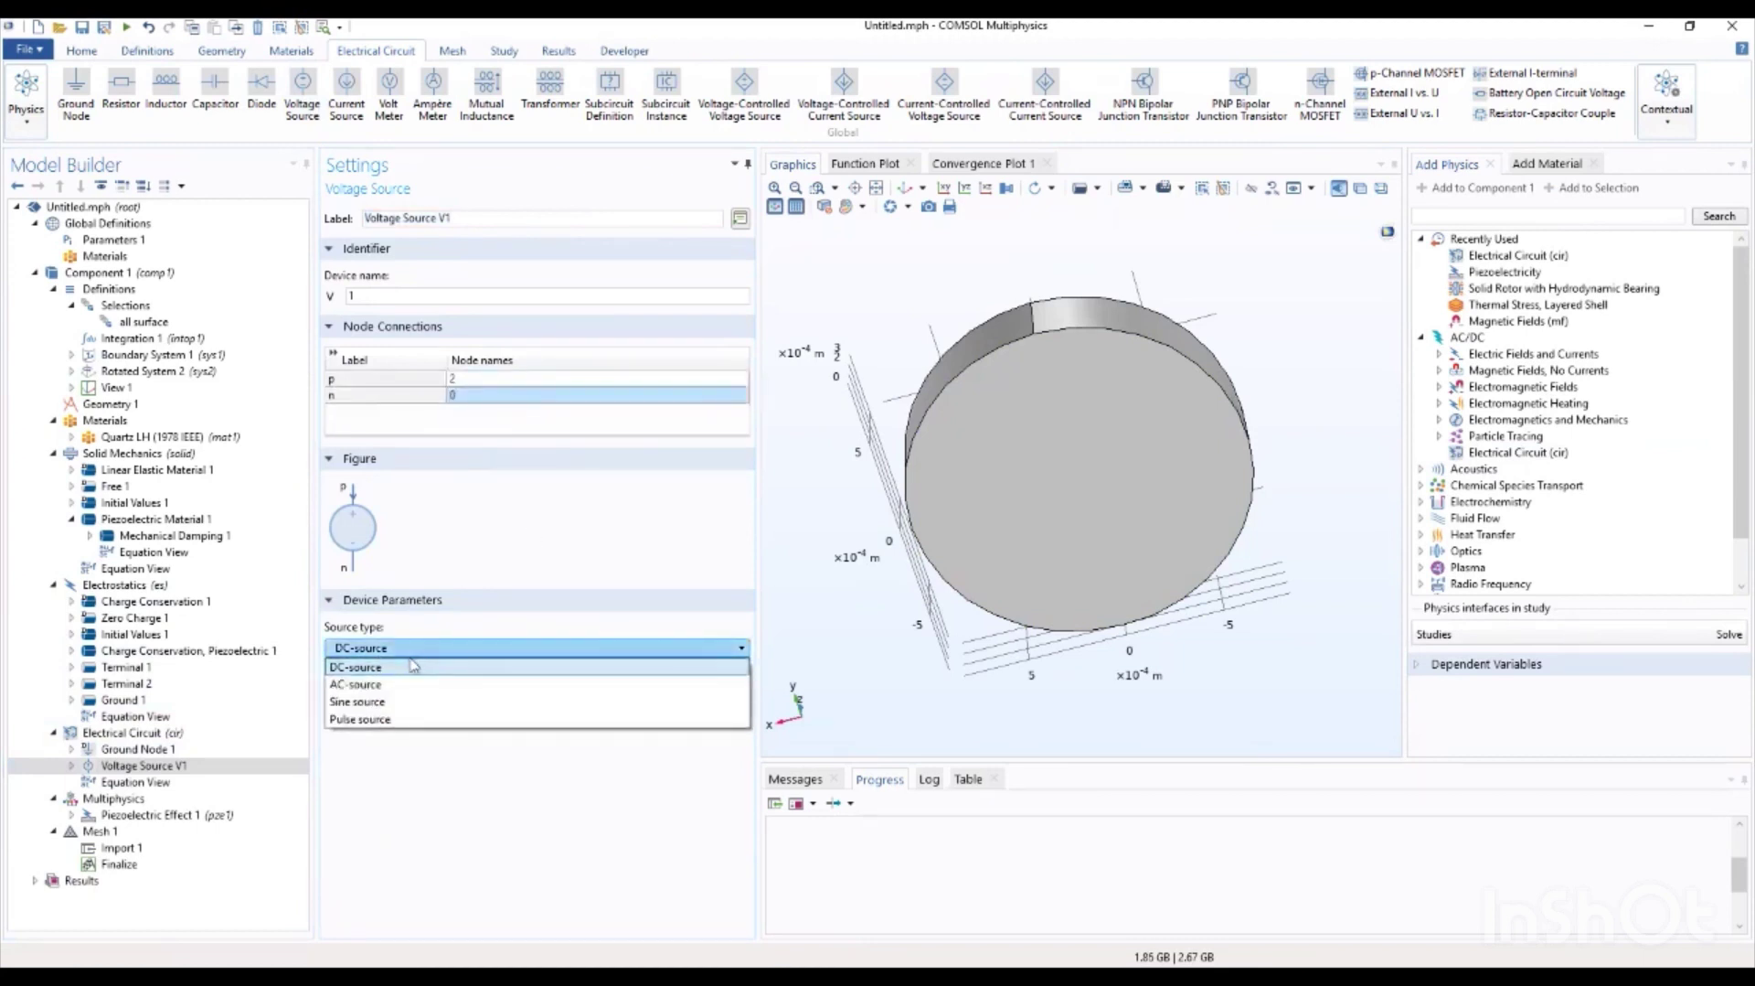
left_click(405, 688)
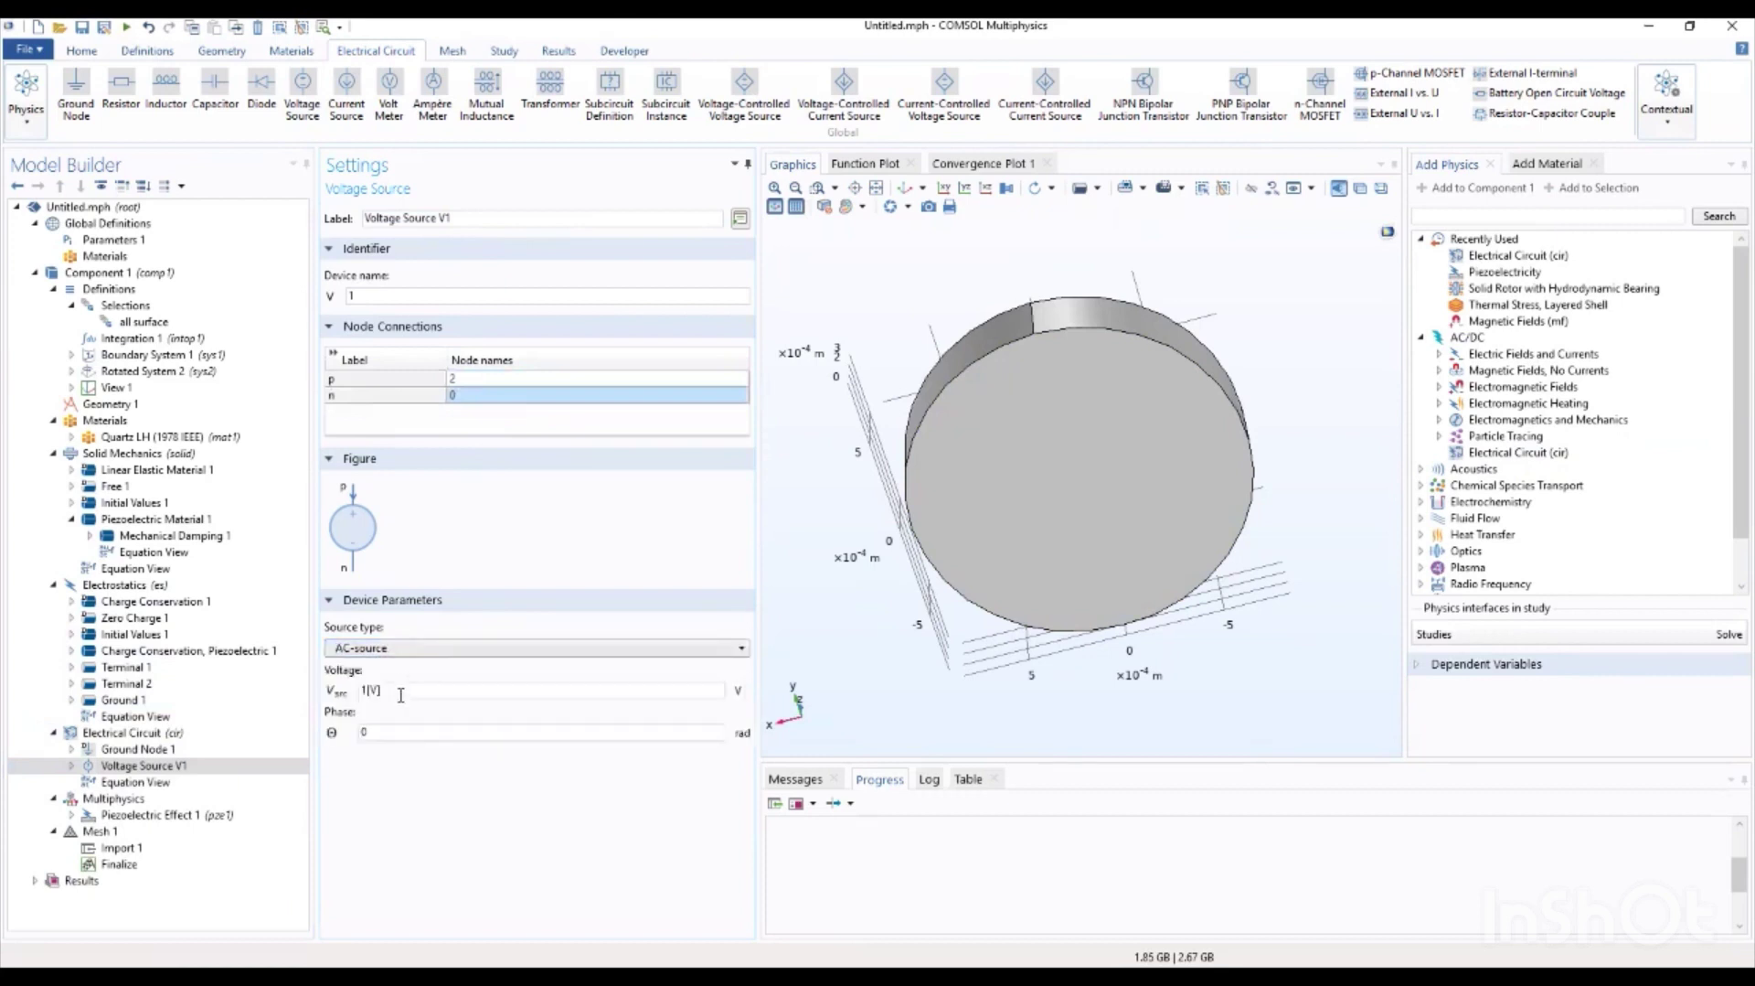
left_click_drag(400, 694, 302, 716)
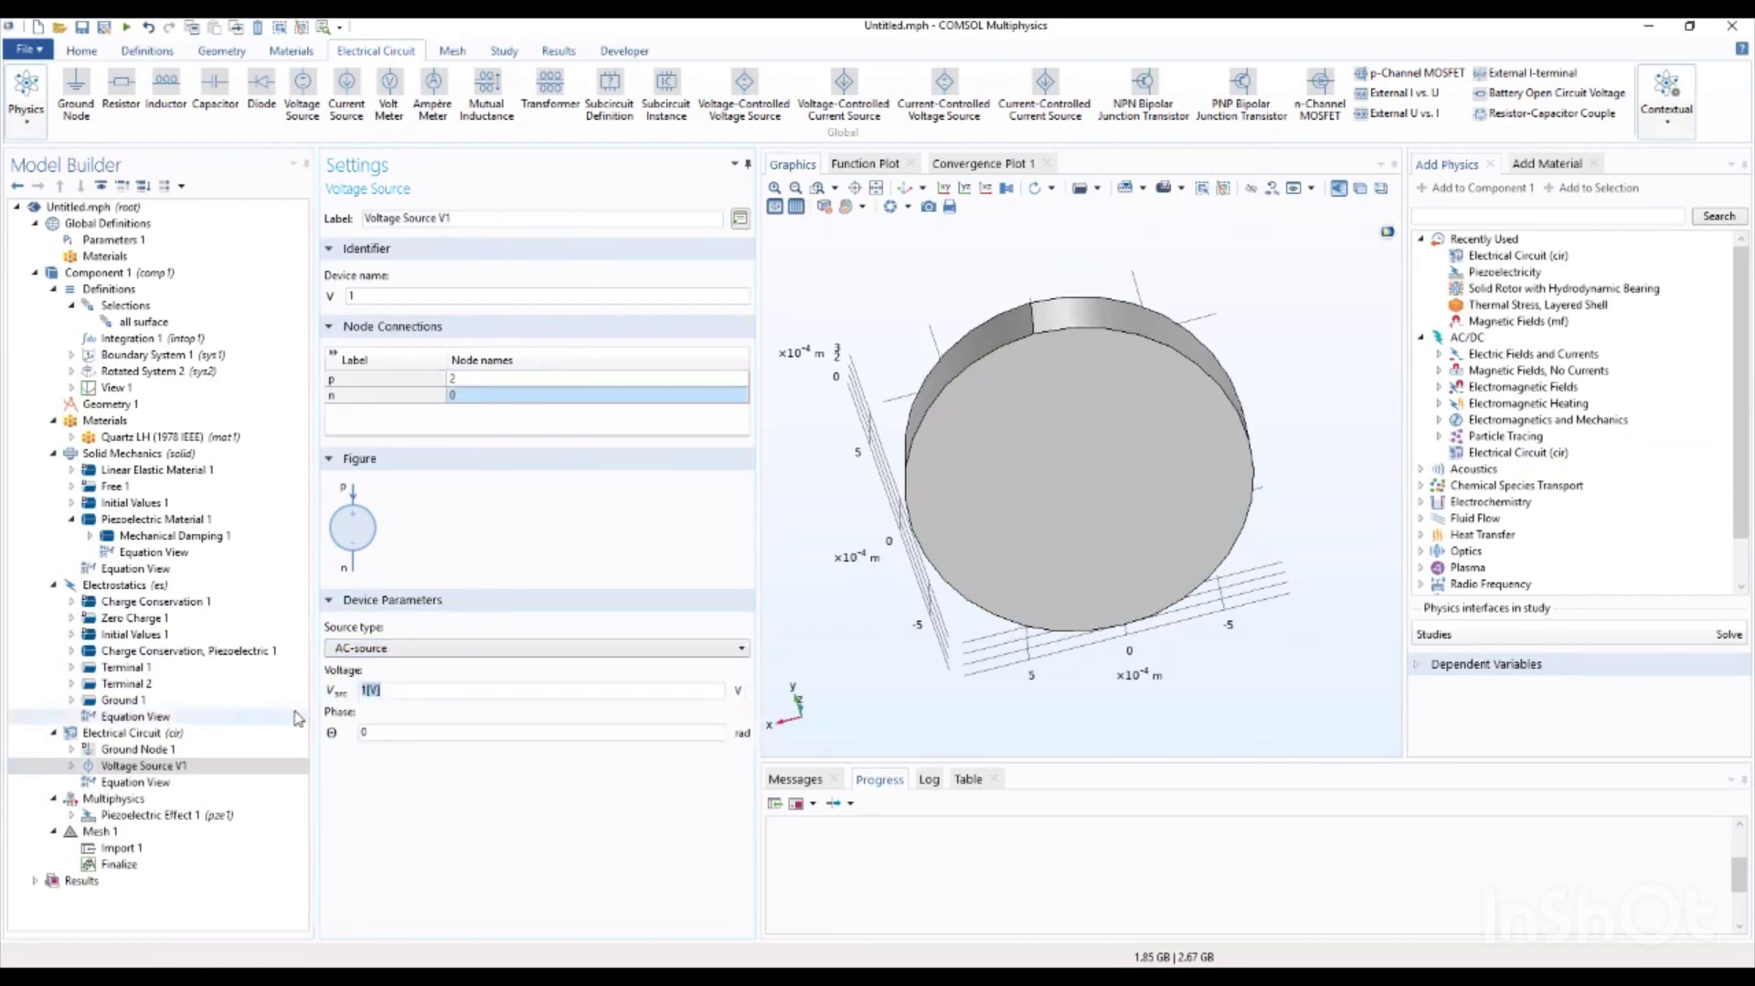
type("10")
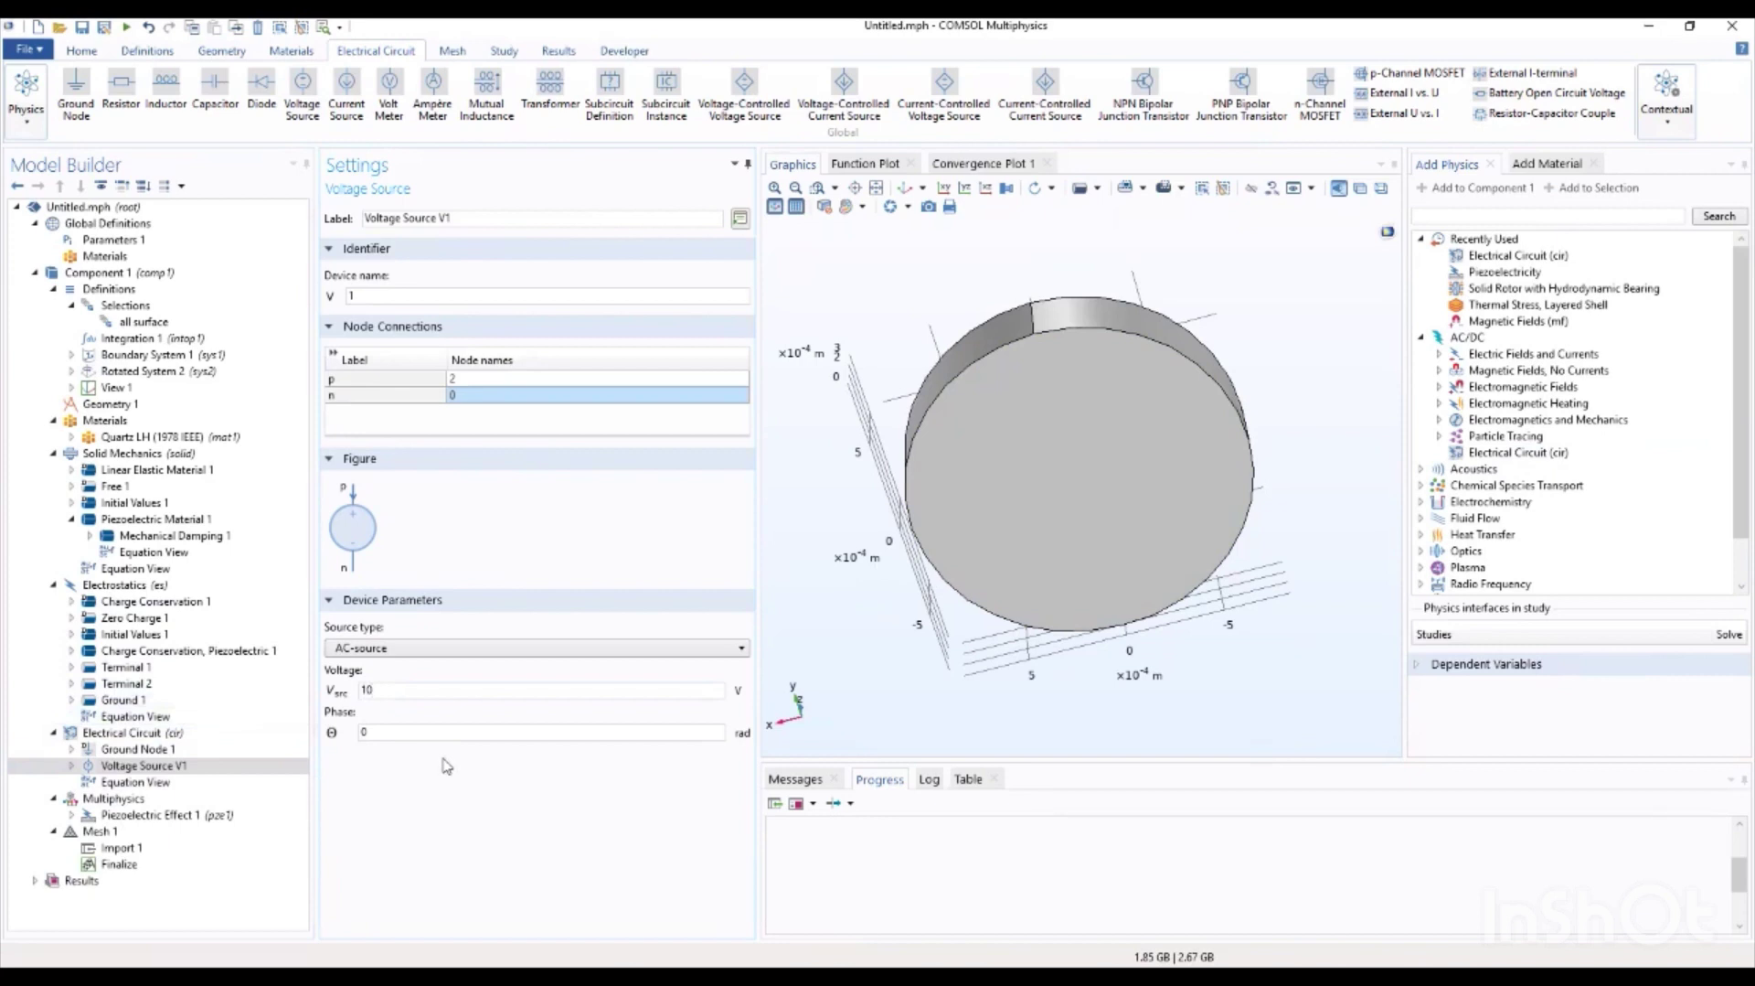
Step: Add a Capacitor to the circuit with p at node 2, n at node 1 and capacitance Cs
left_click(213, 88)
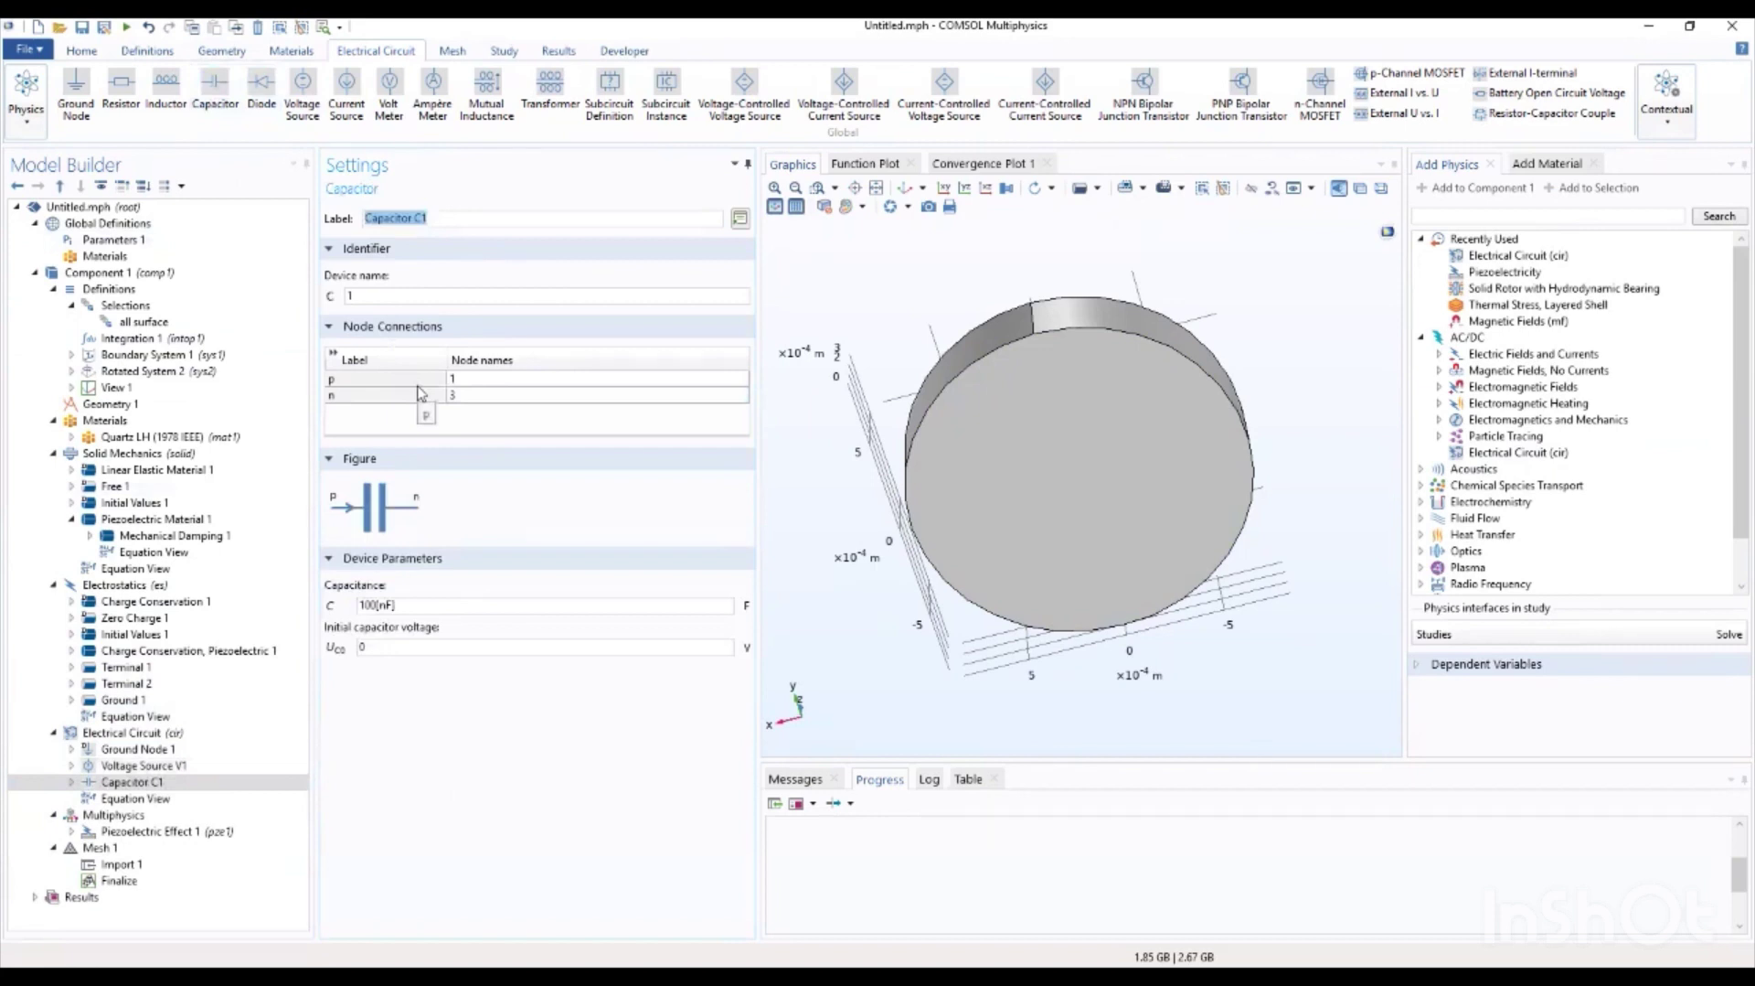
left_click(501, 377)
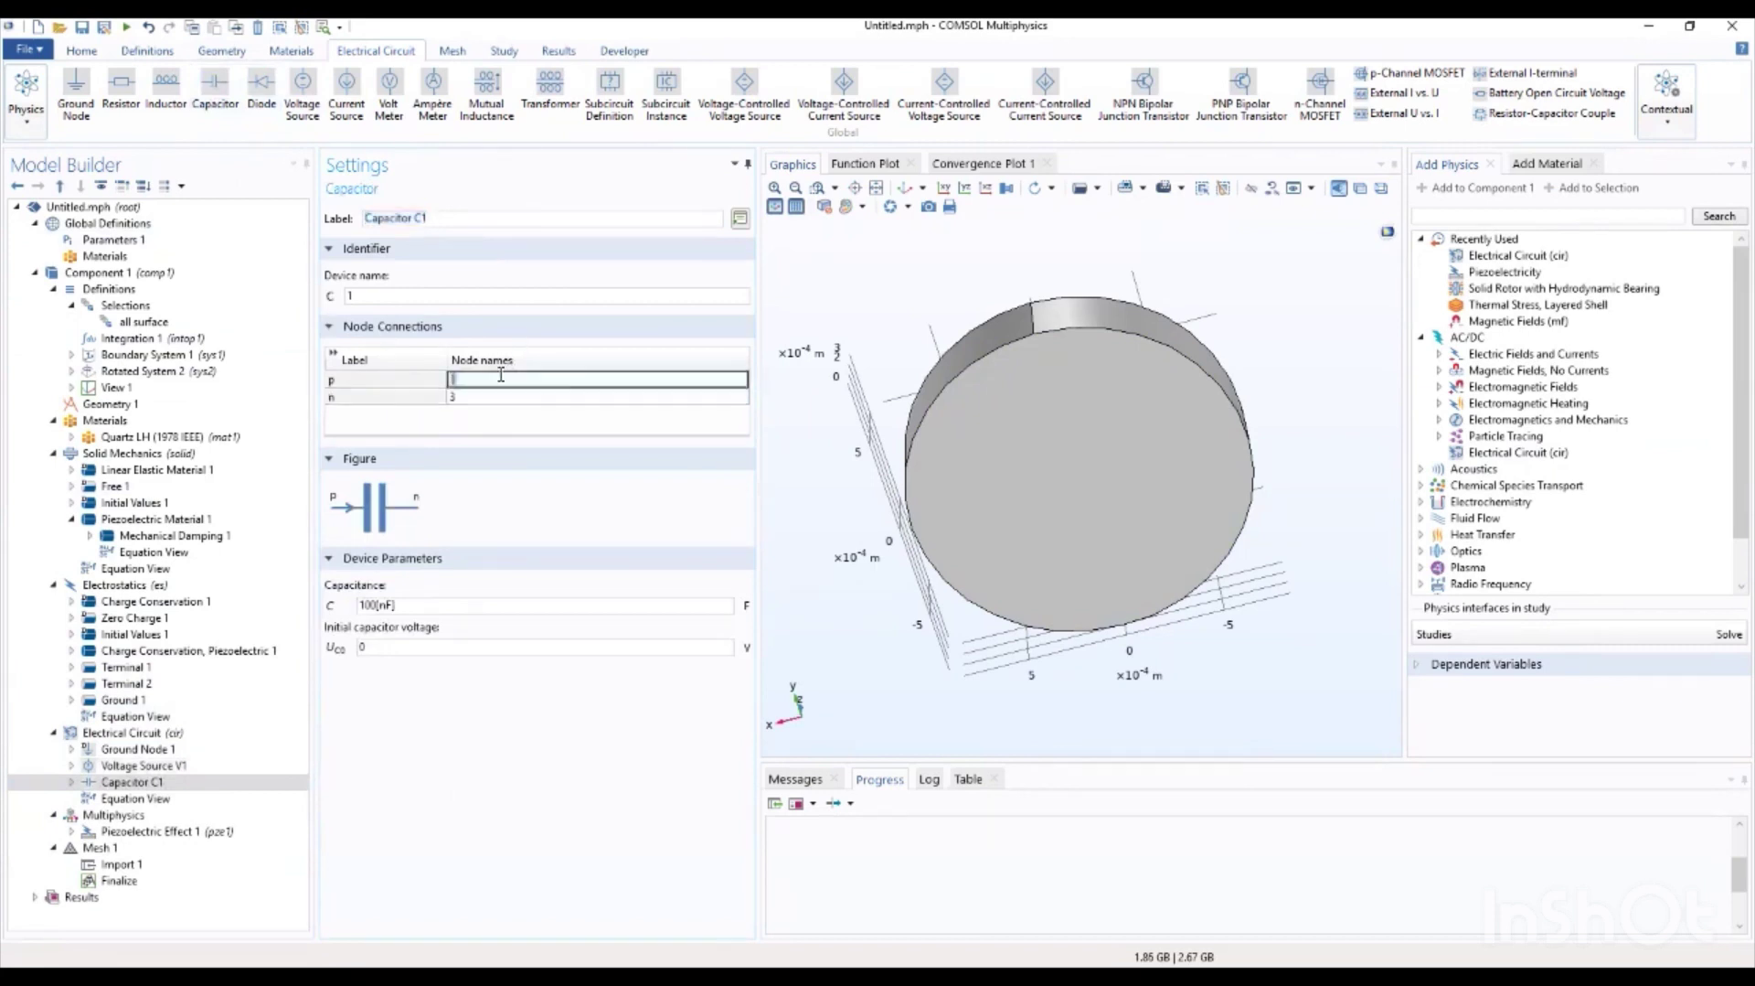
type("2")
left_click(481, 395)
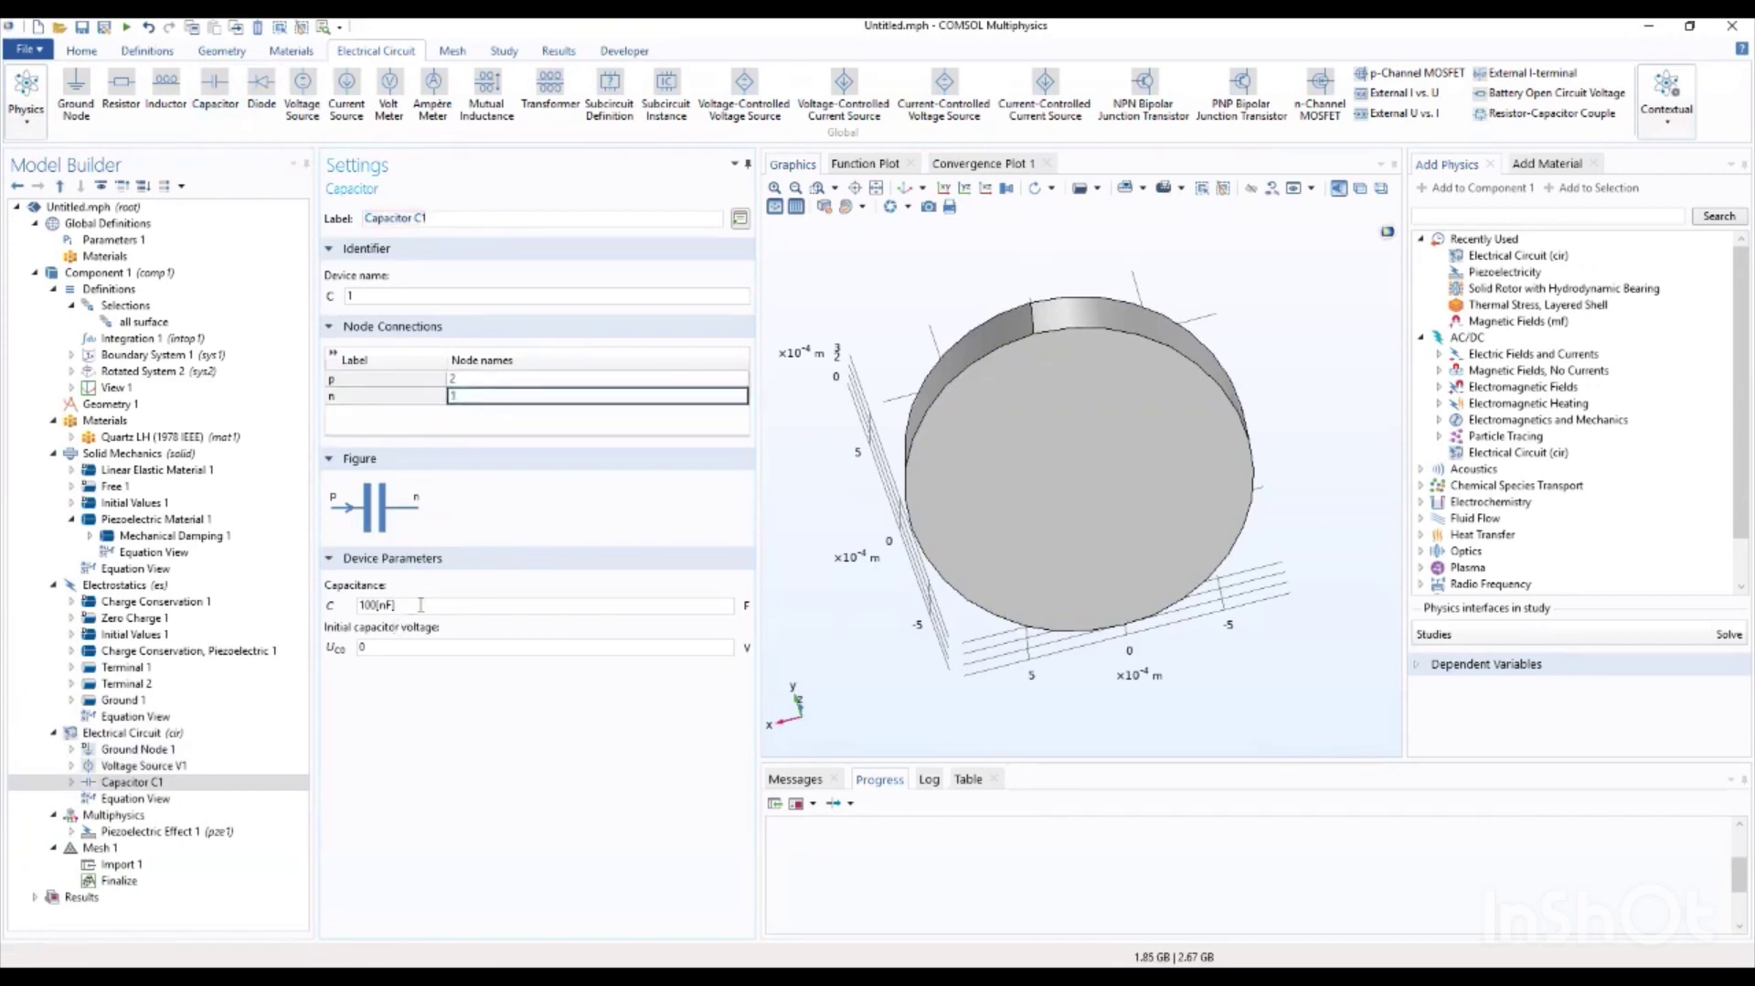
type("1")
left_click_drag(435, 603, 297, 631)
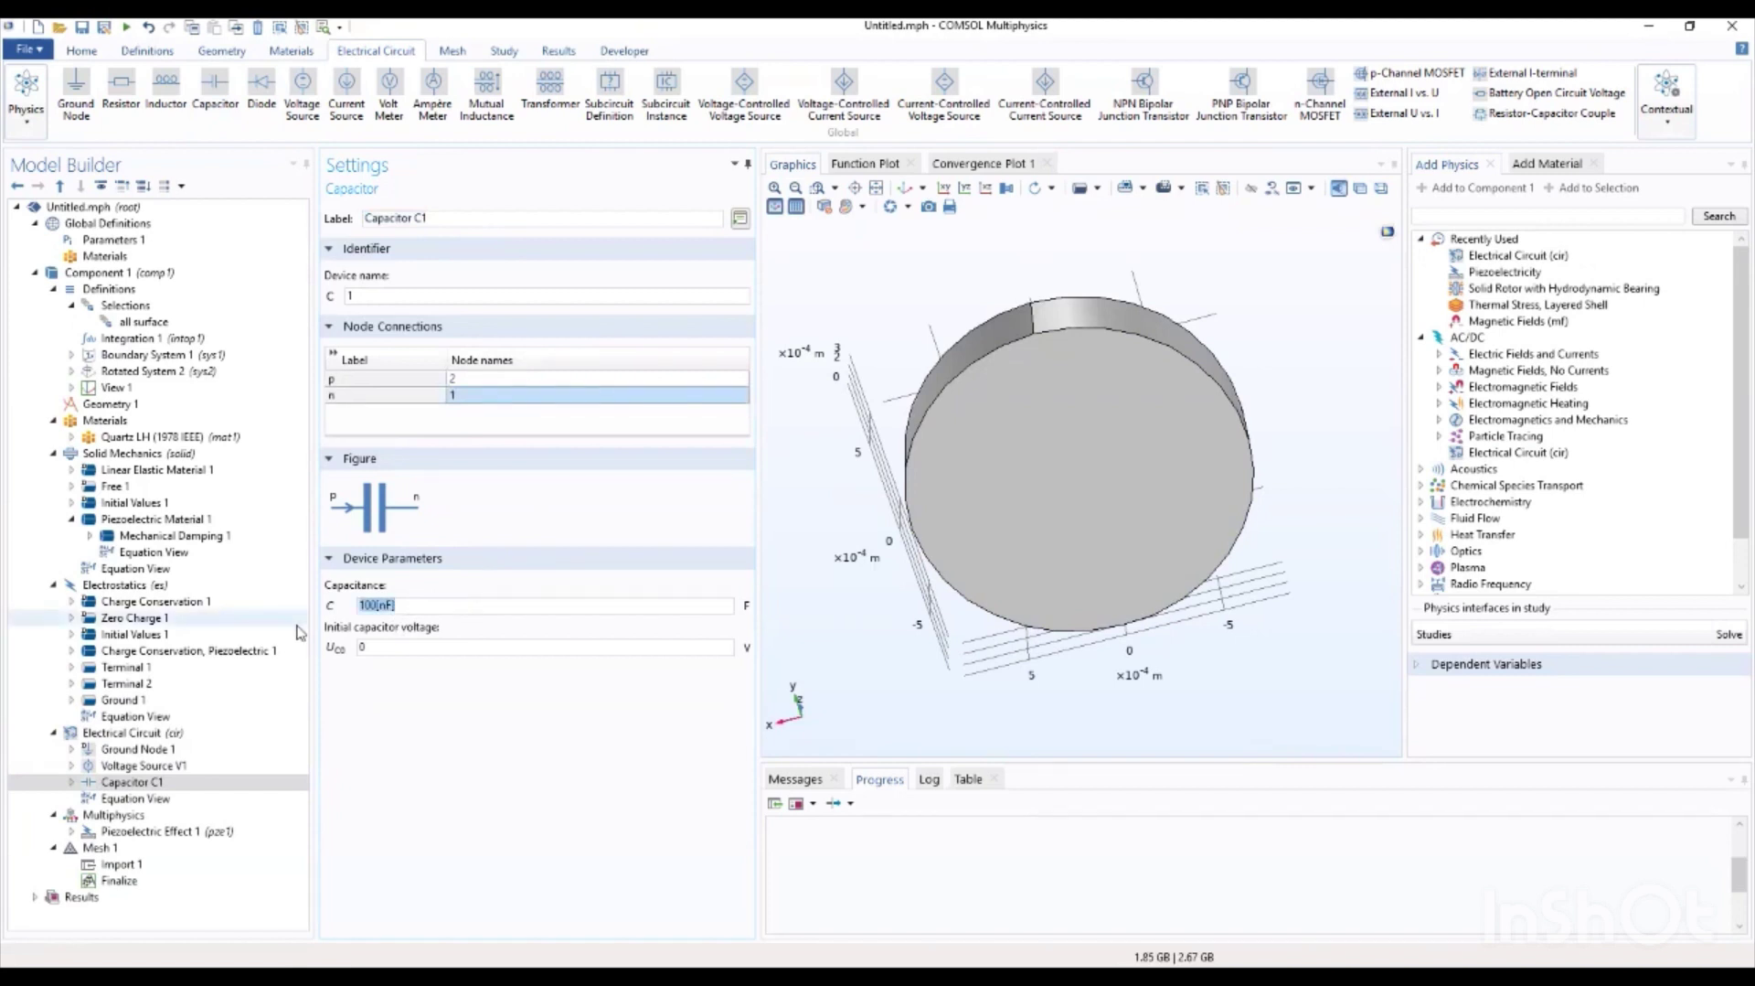
type("Cs")
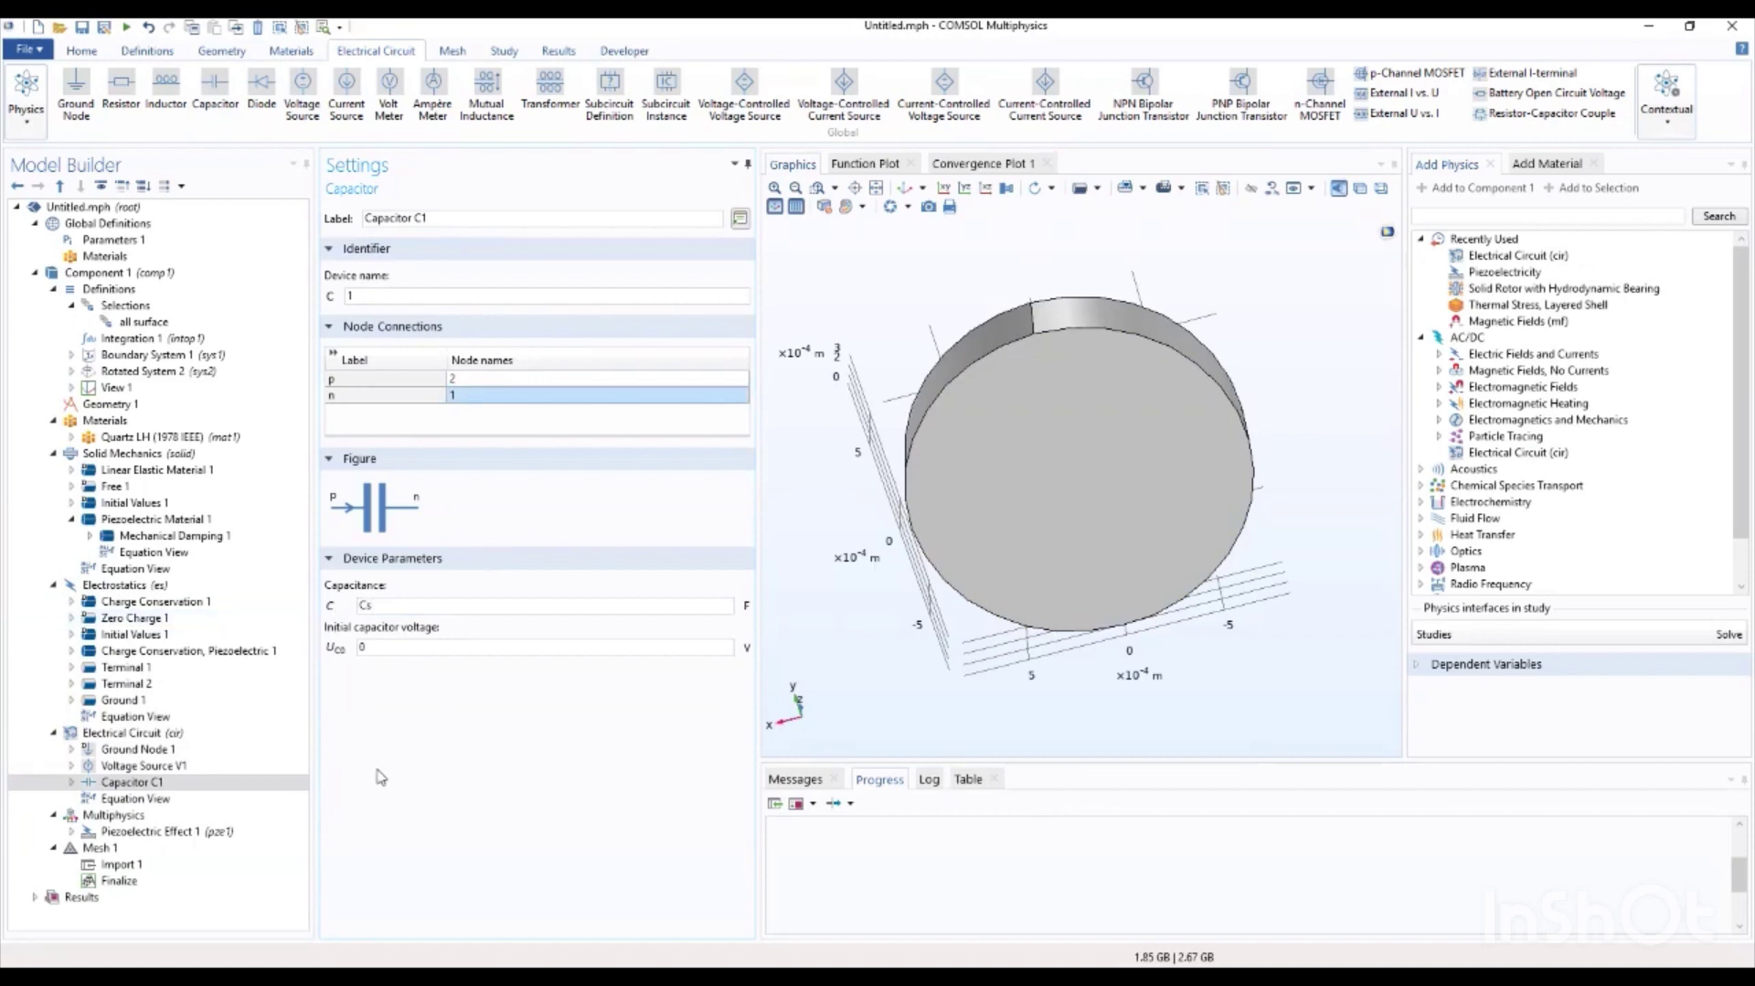
left_click(174, 782)
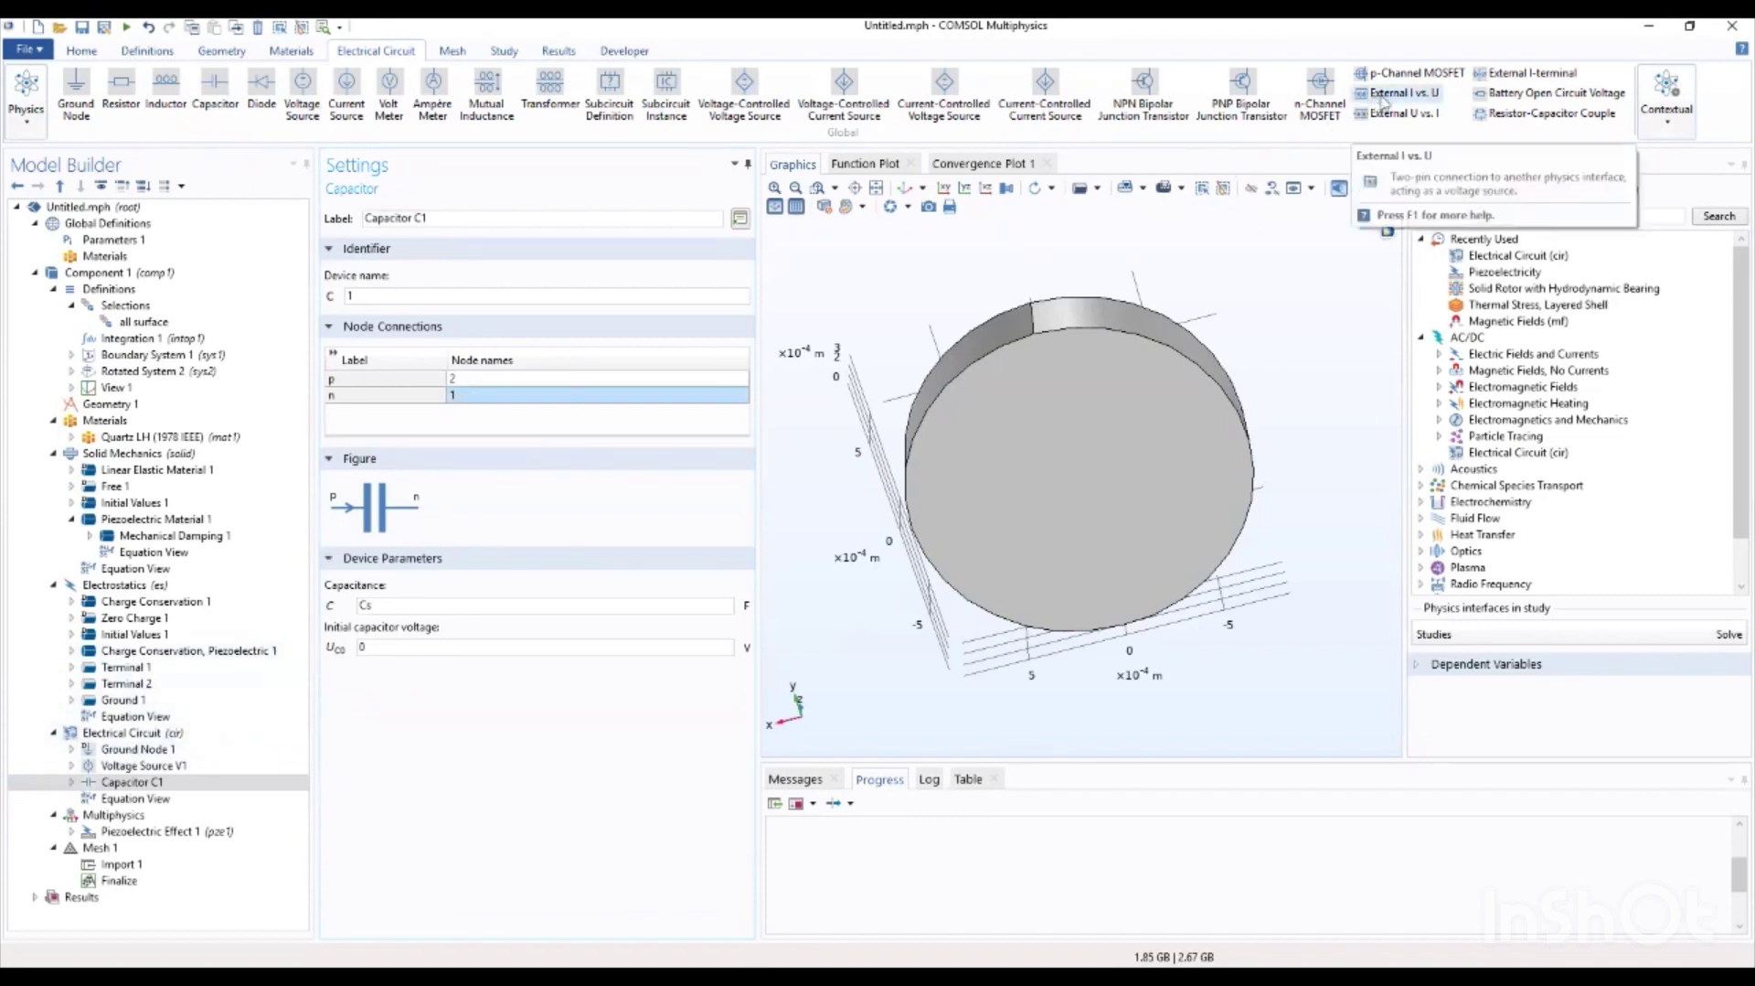
Step: Add an External I-terminal to the electrical circuit and set its node name to 1
left_click(1520, 73)
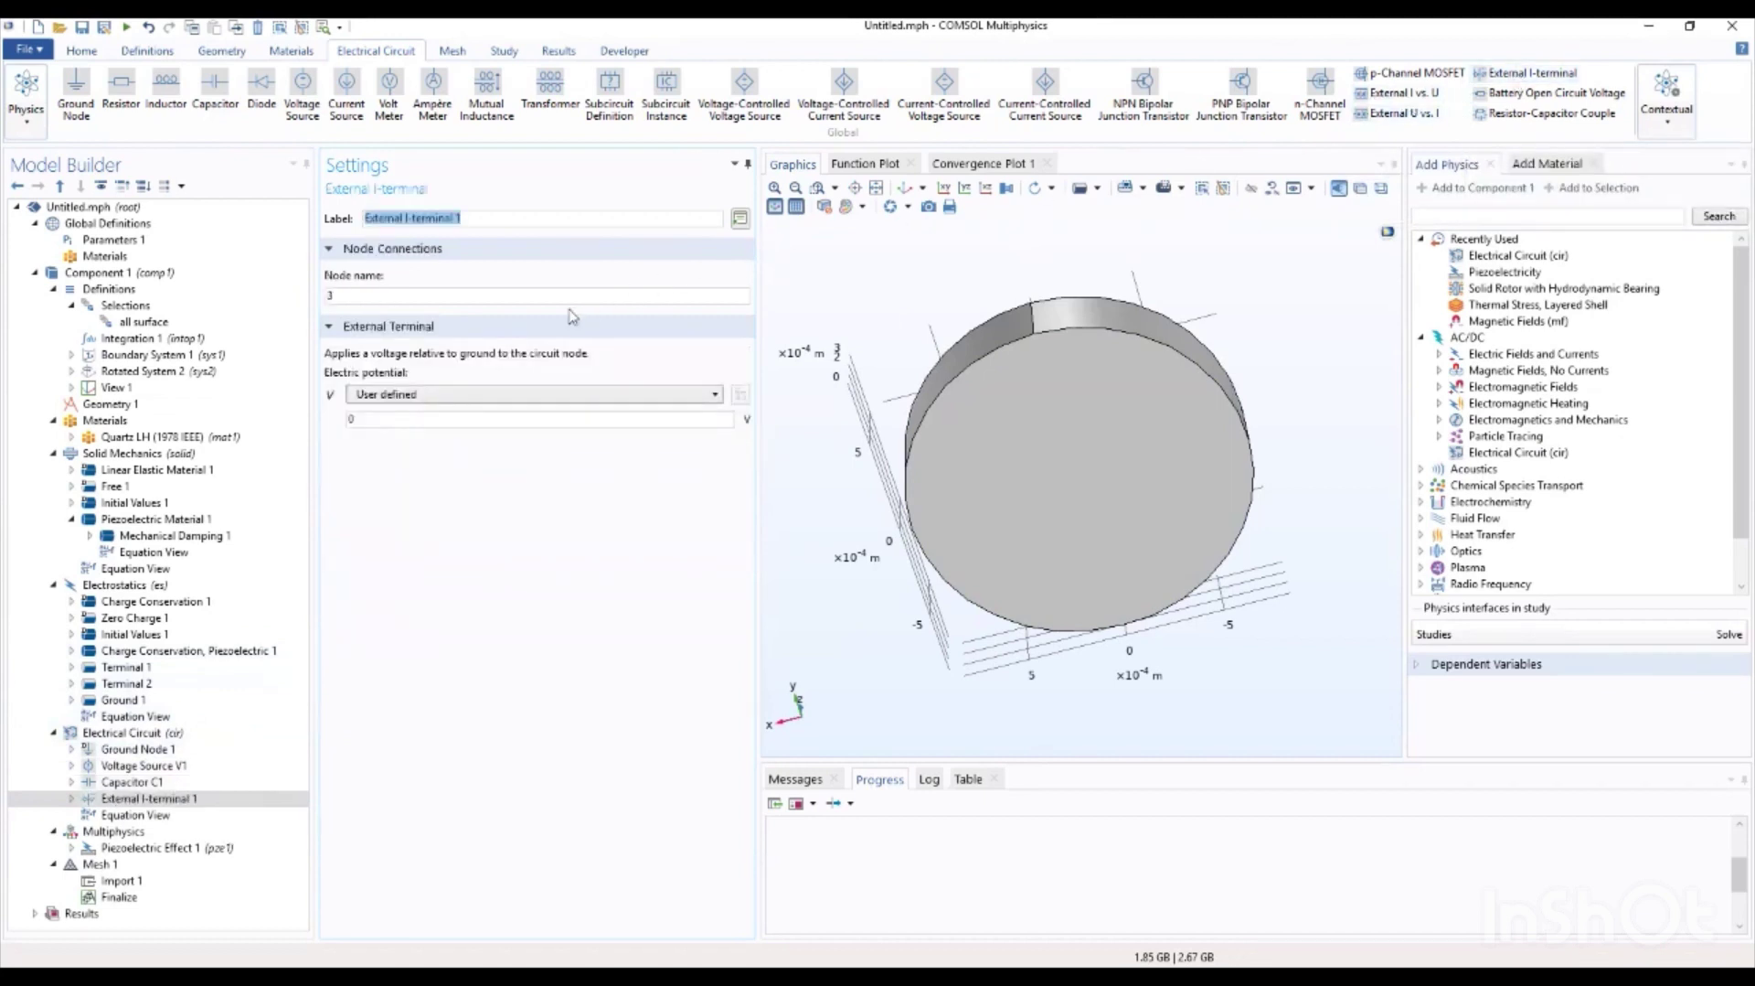
left_click(484, 296)
key("BackSpace")
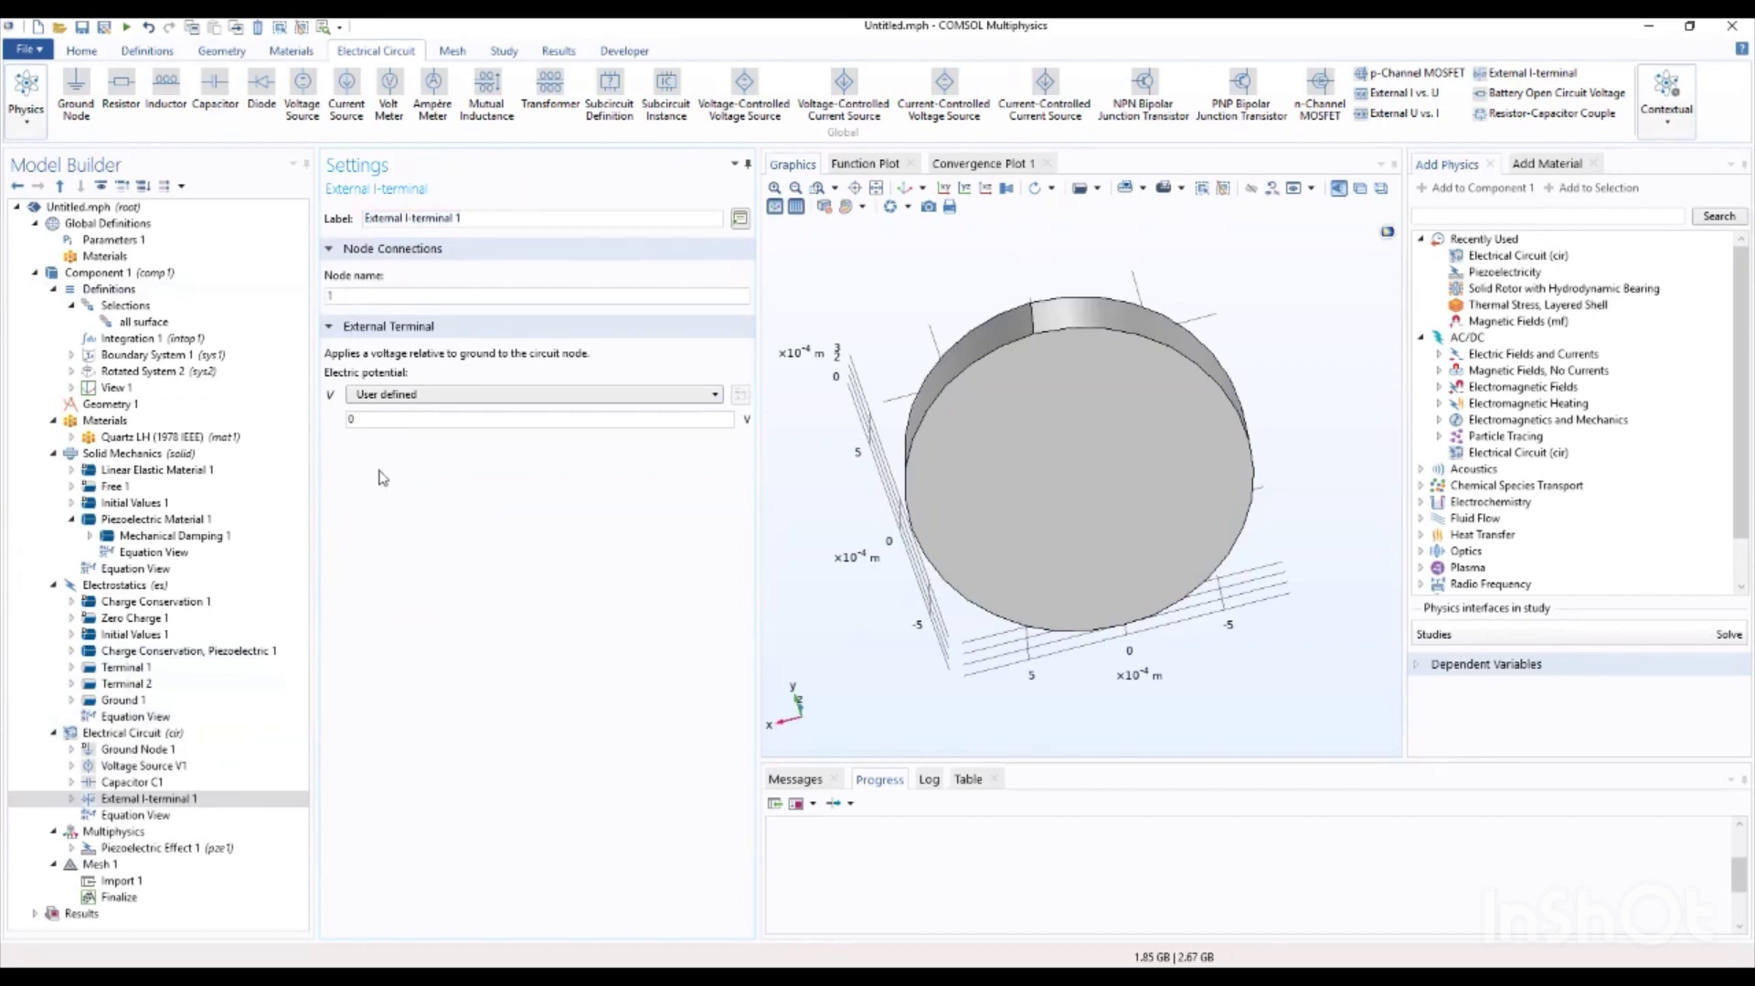
Step: Set External I-terminal 1's electric potential to Terminal voltage (es), checking it against the Circuit-type Terminal 1 in Electrostatics
left_click(156, 797)
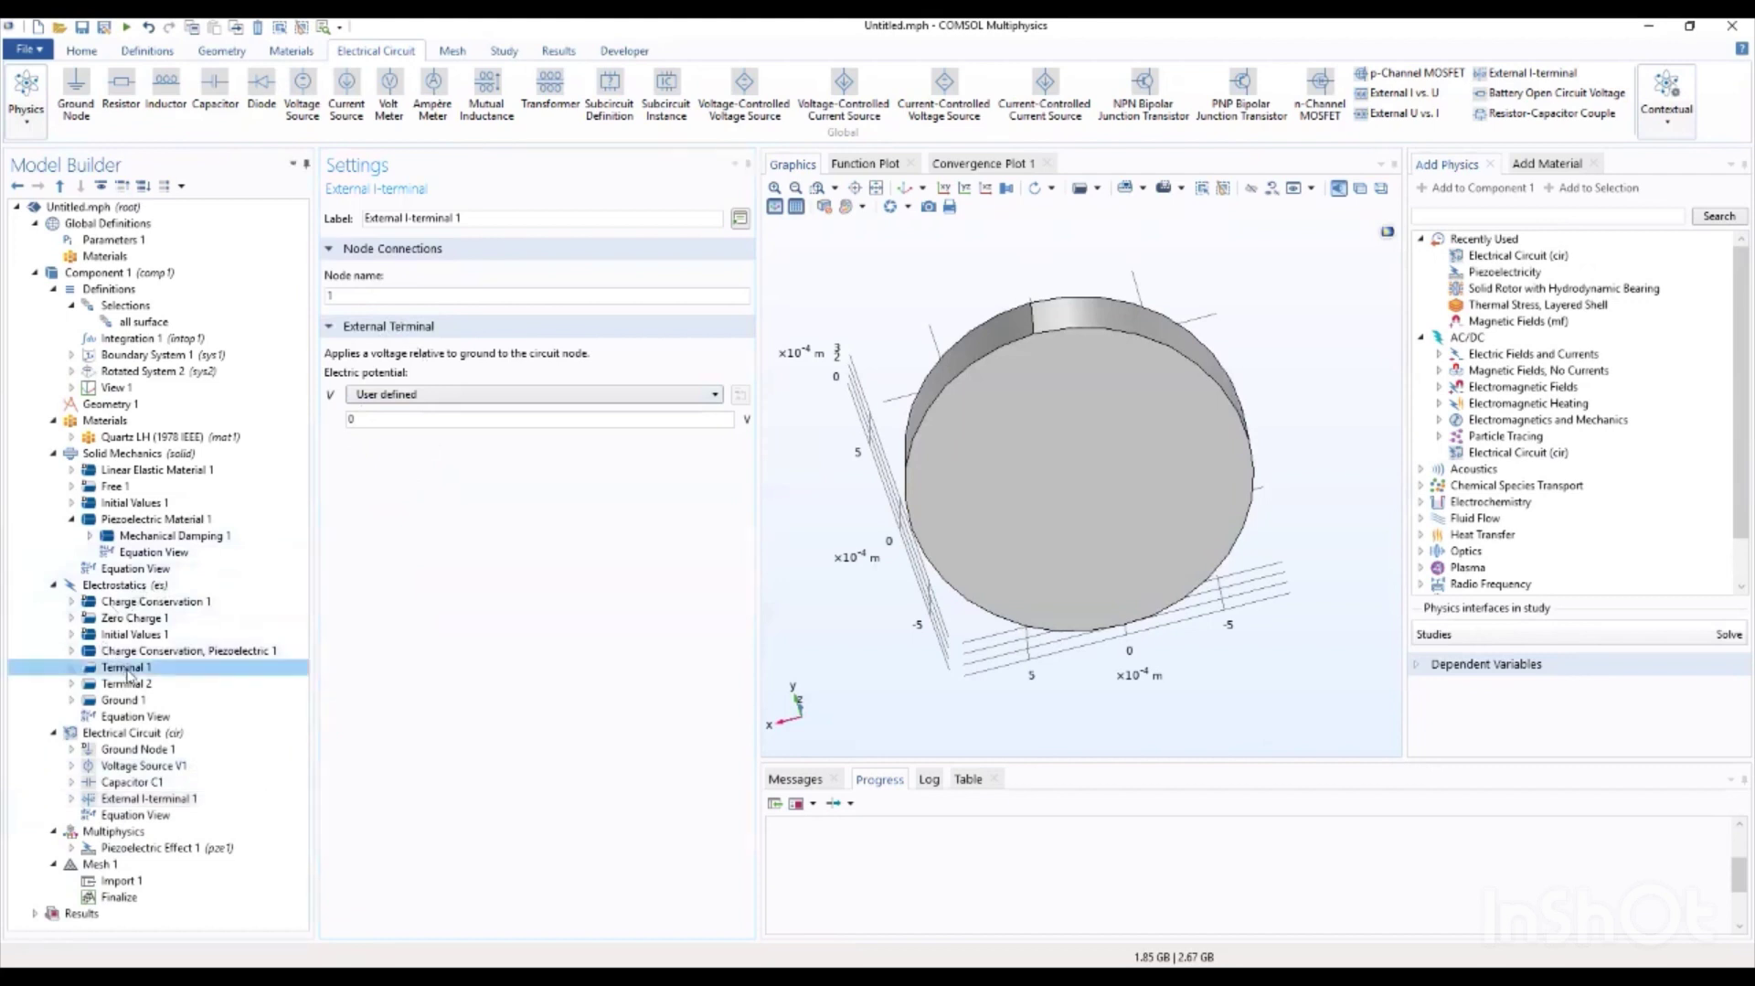
left_click(126, 668)
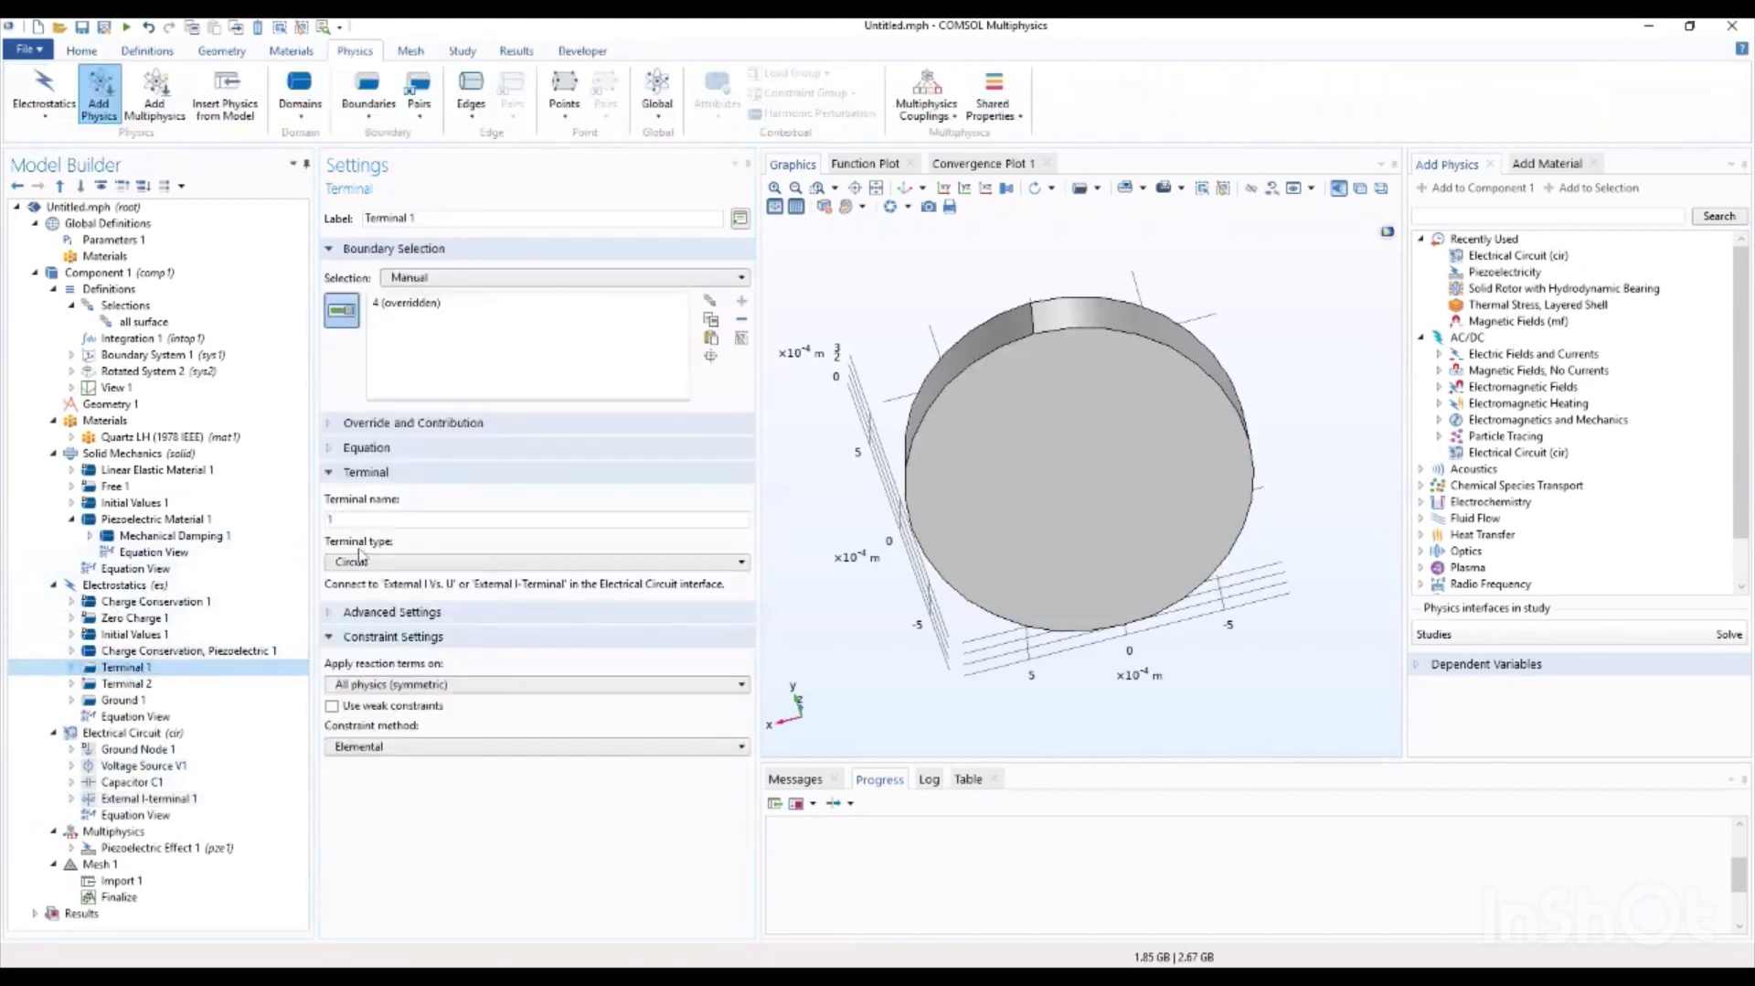
left_click(161, 801)
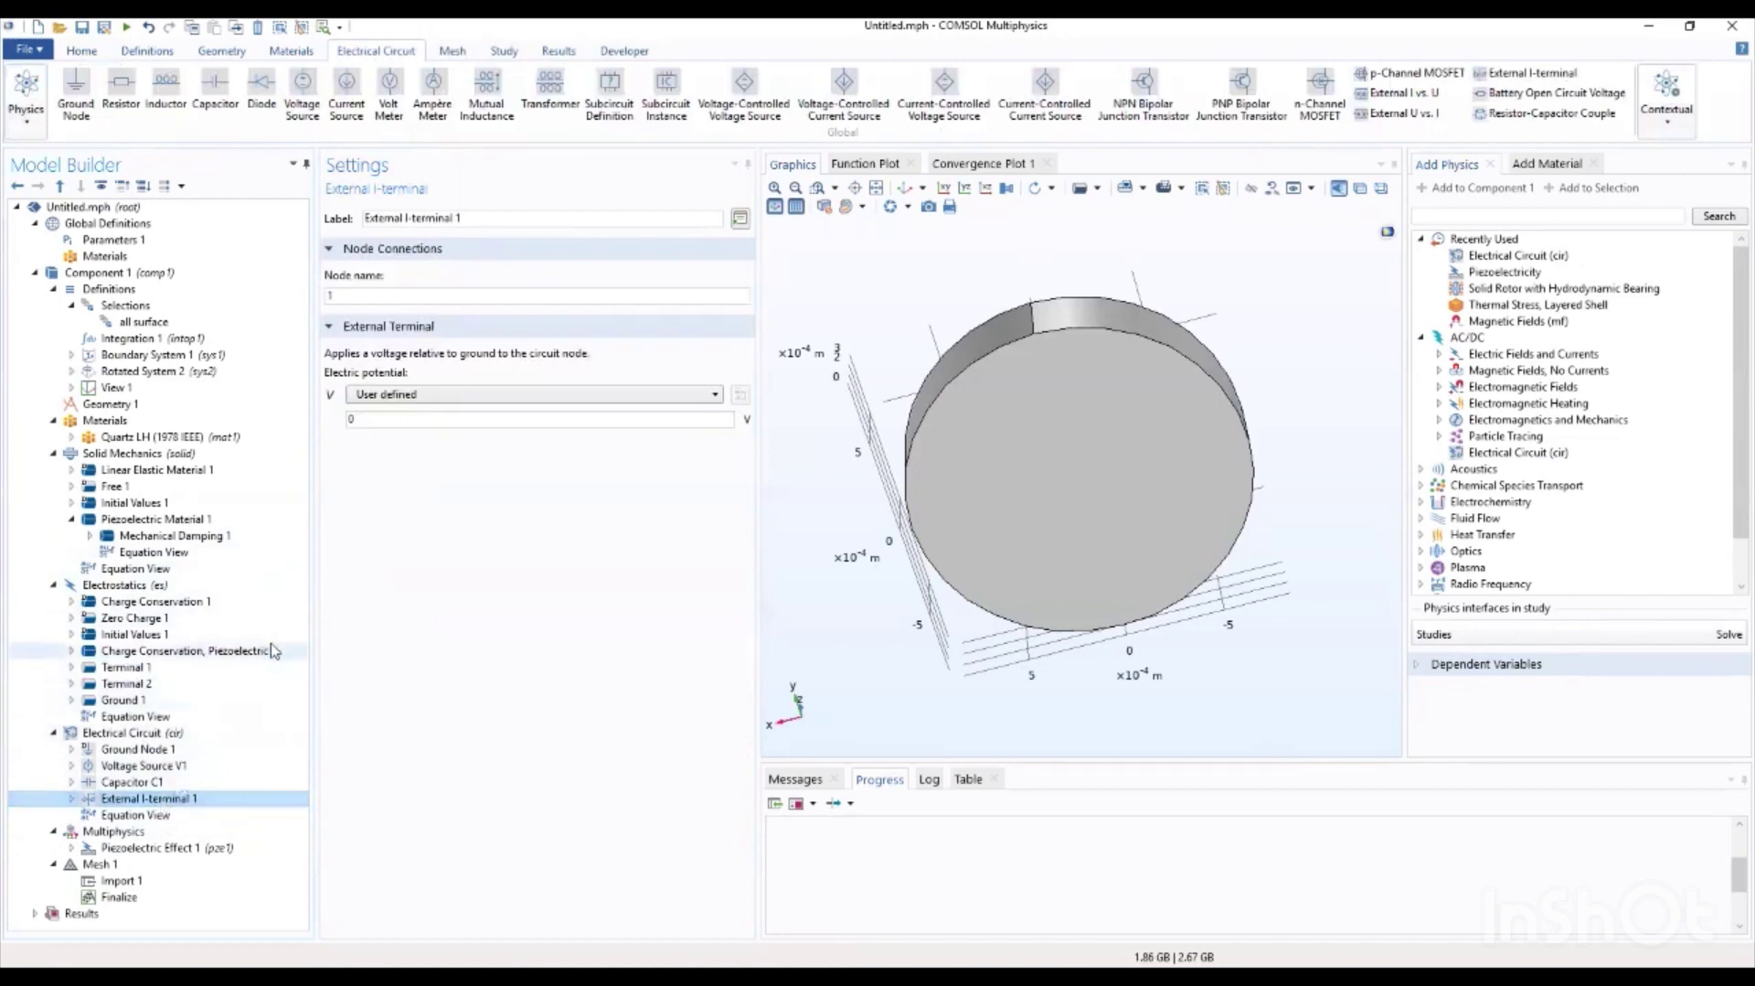
left_click(469, 399)
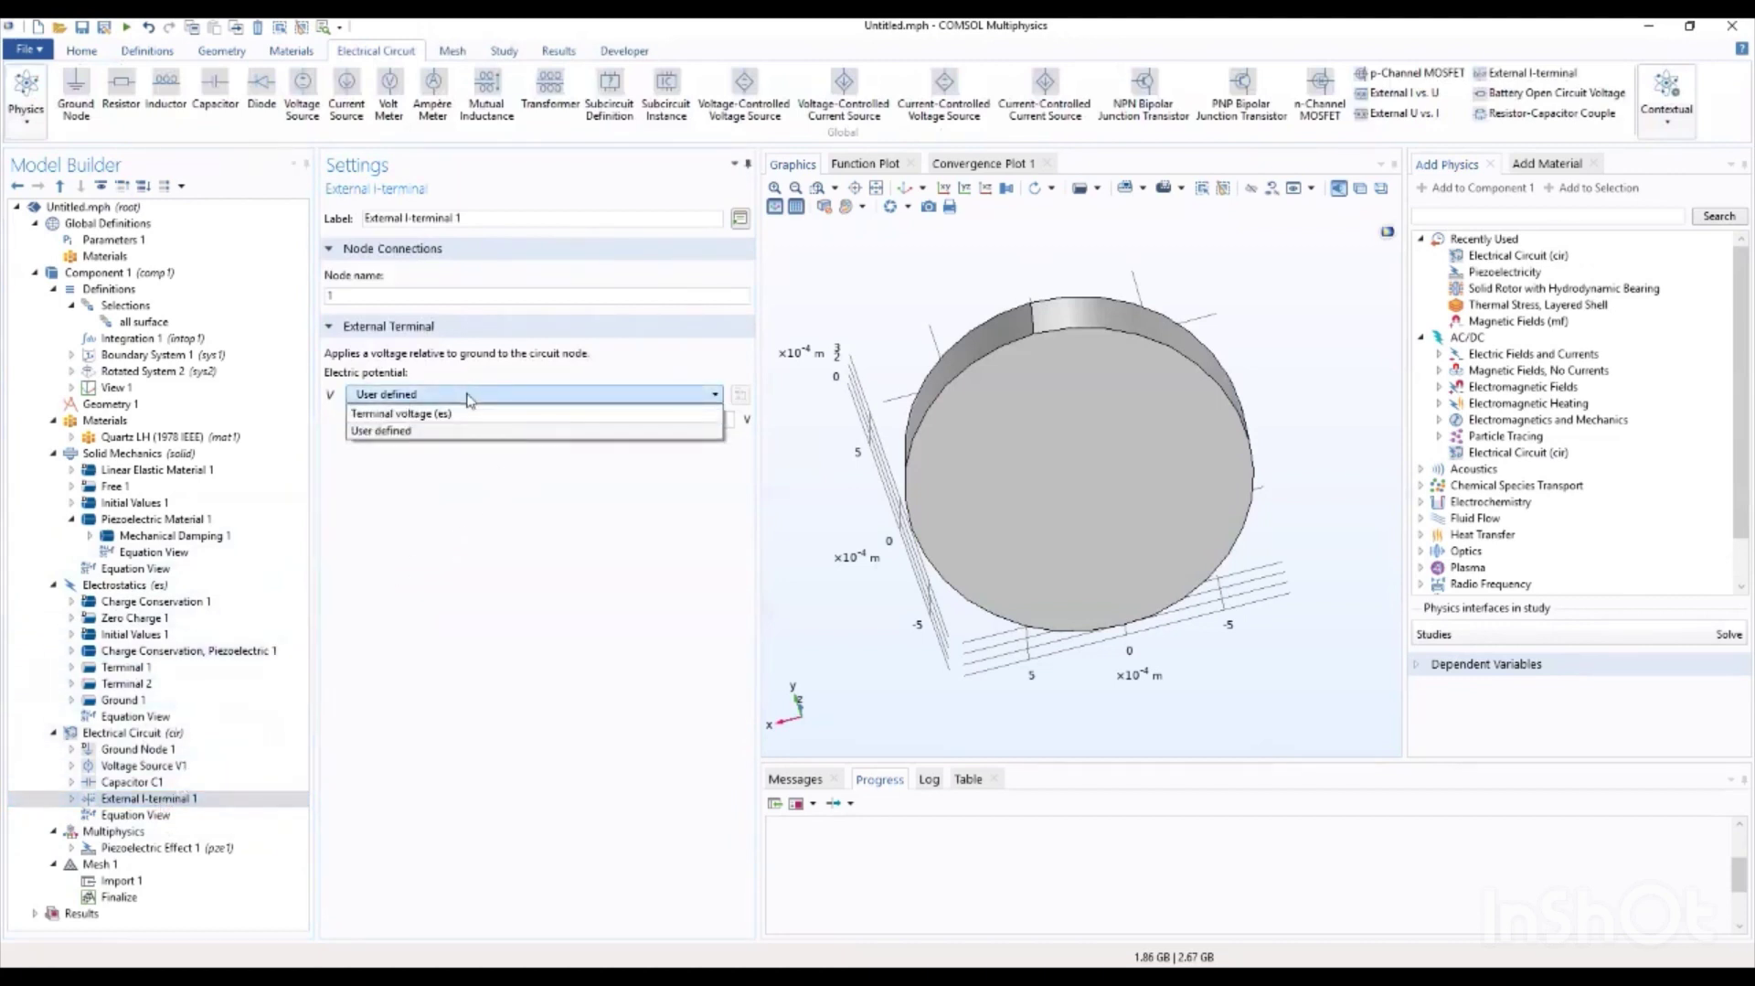
left_click(463, 415)
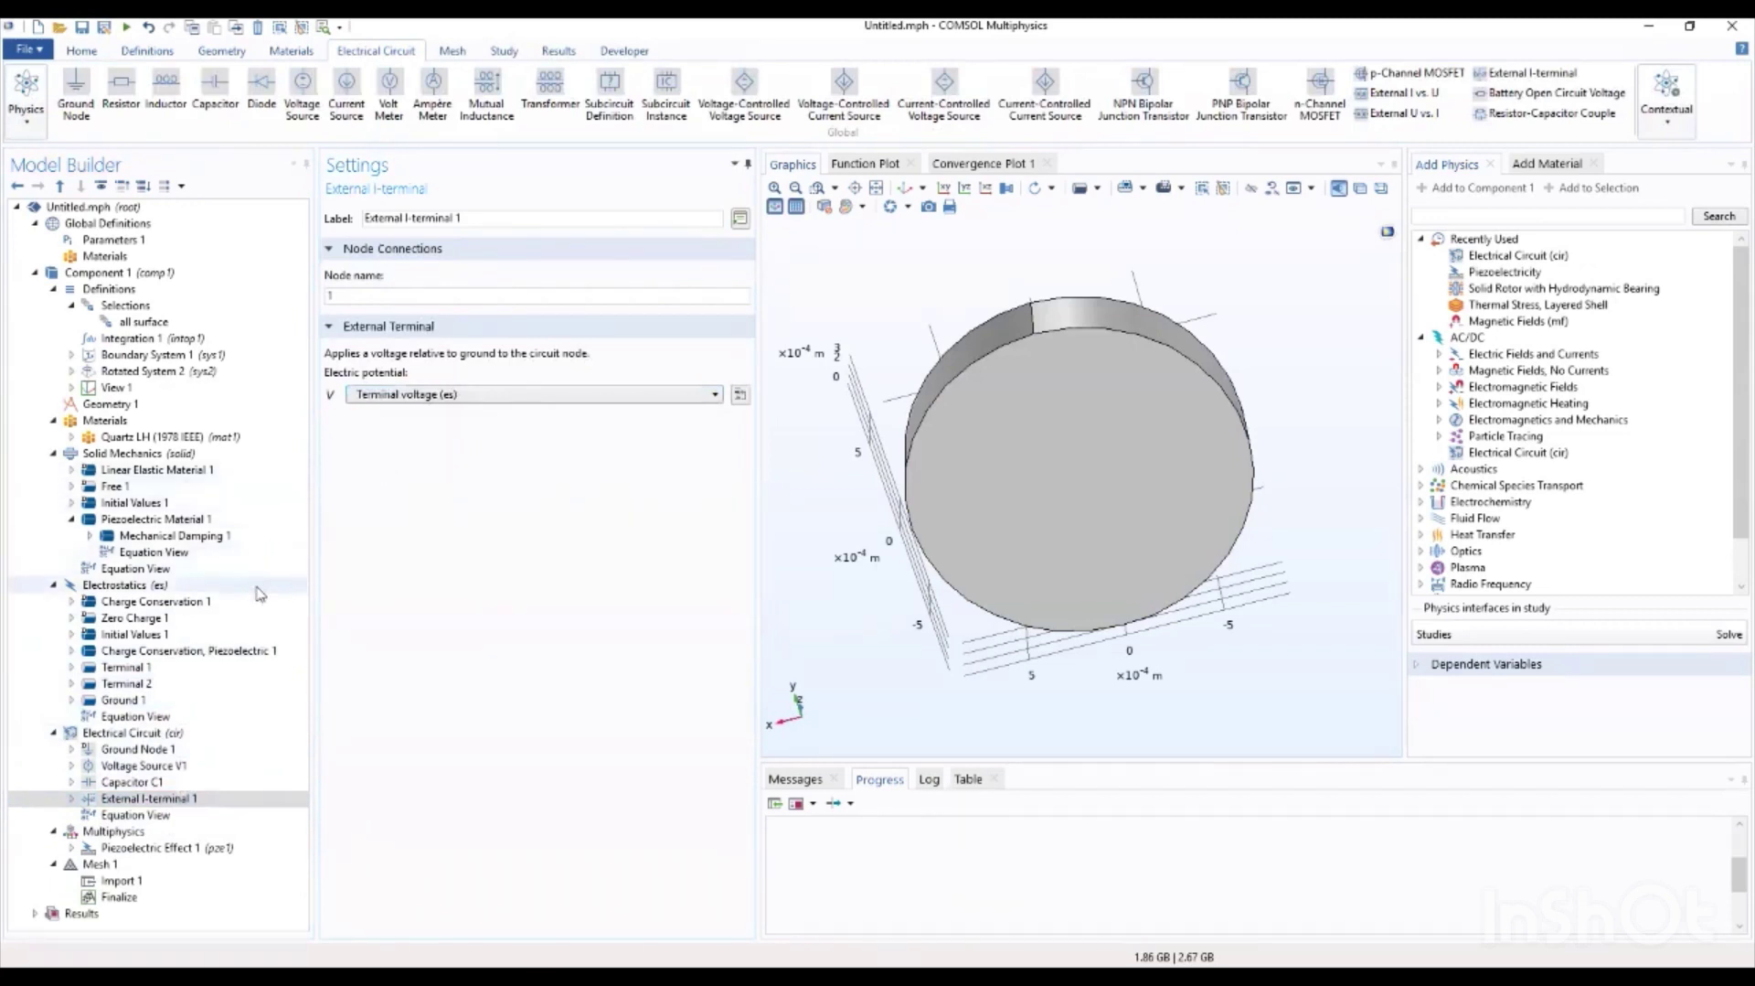
left_click(150, 668)
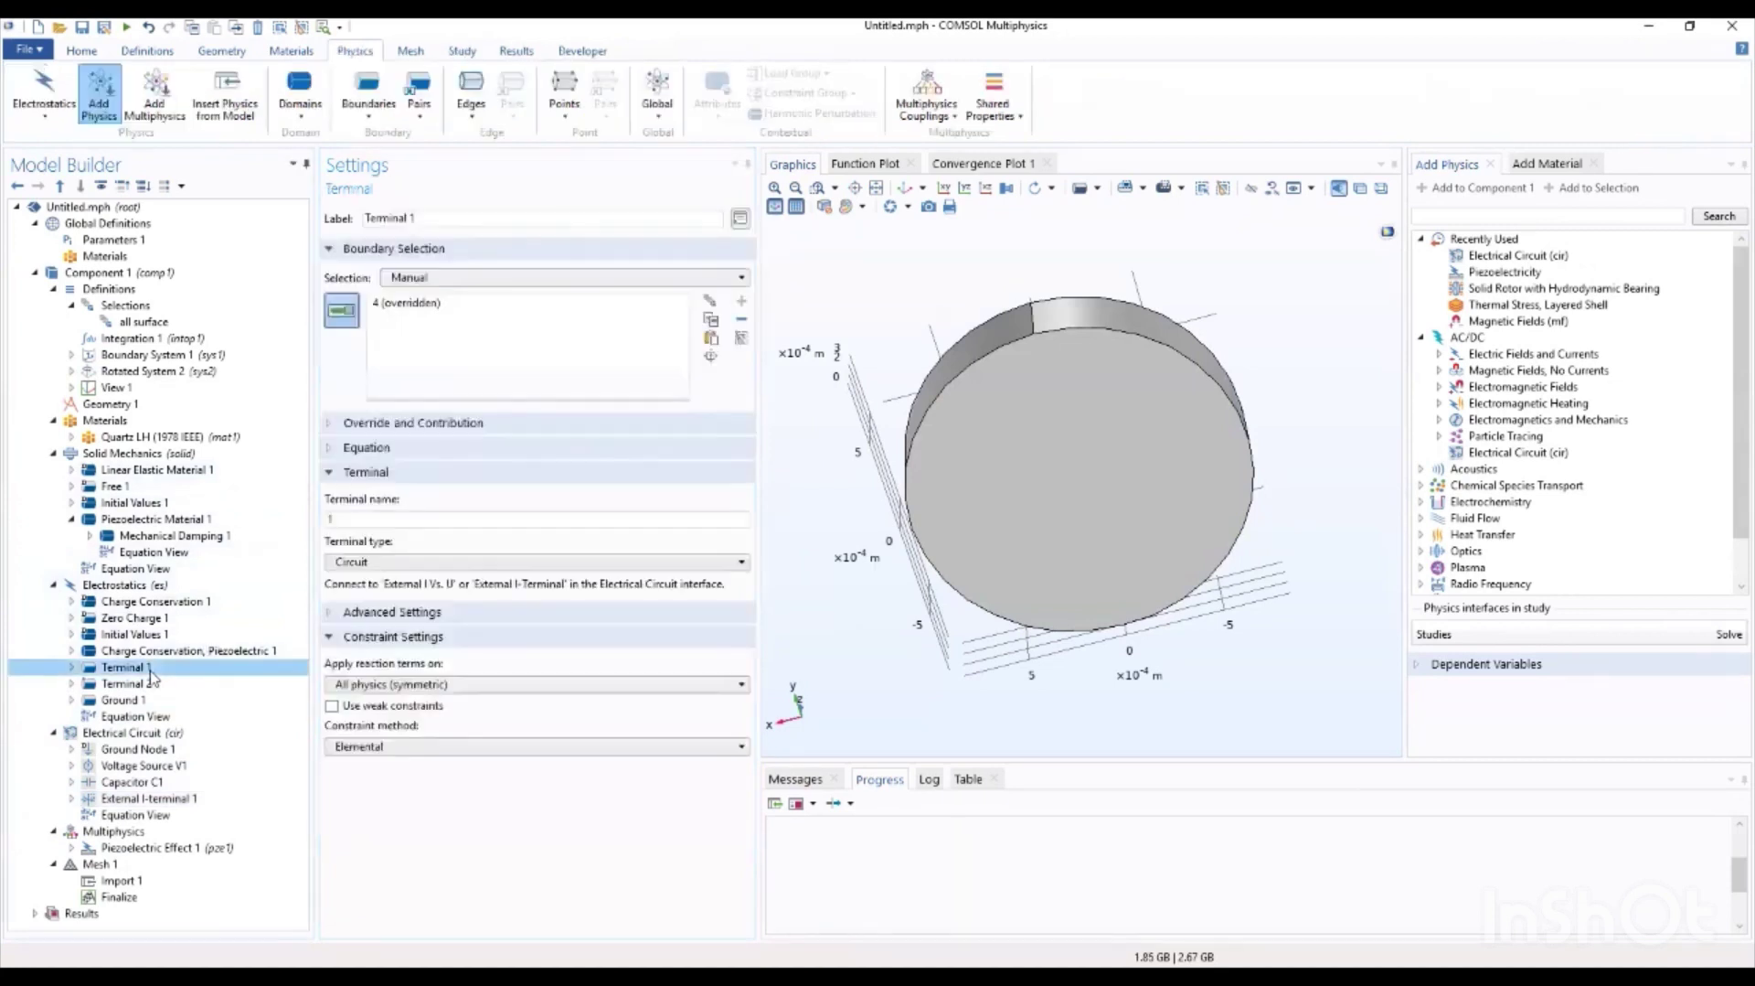
left_click(148, 799)
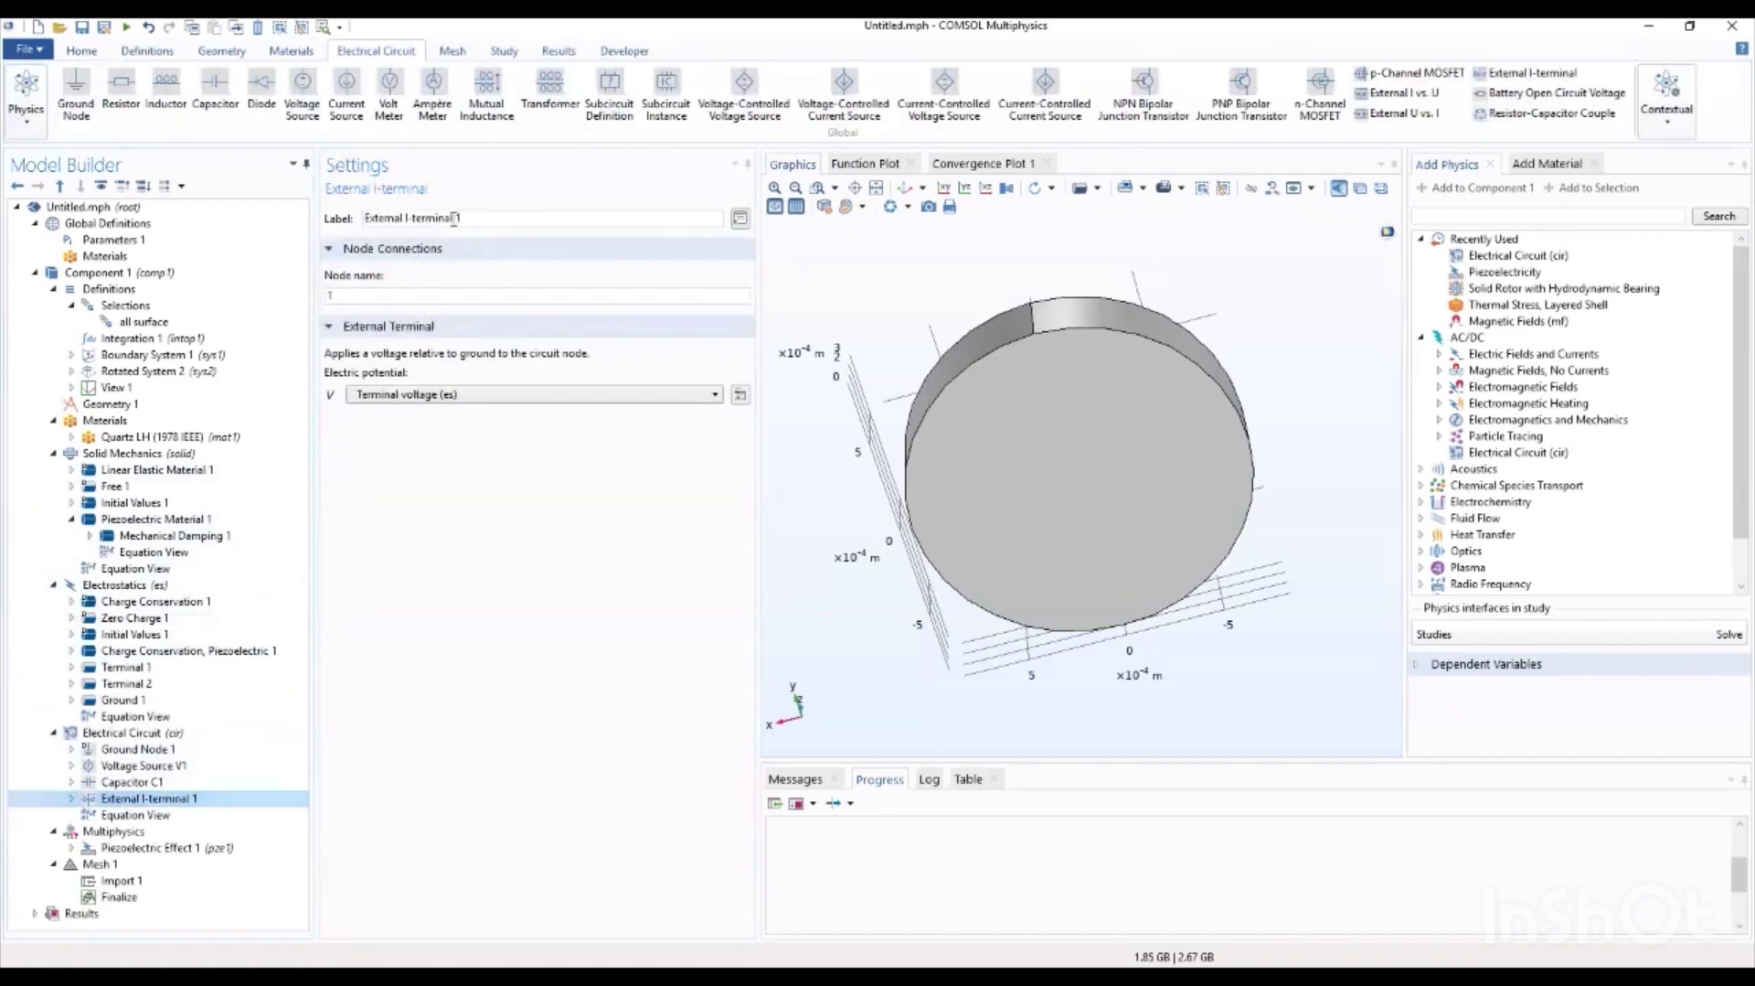
Step: Add an Empty Study to the model
left_click(504, 52)
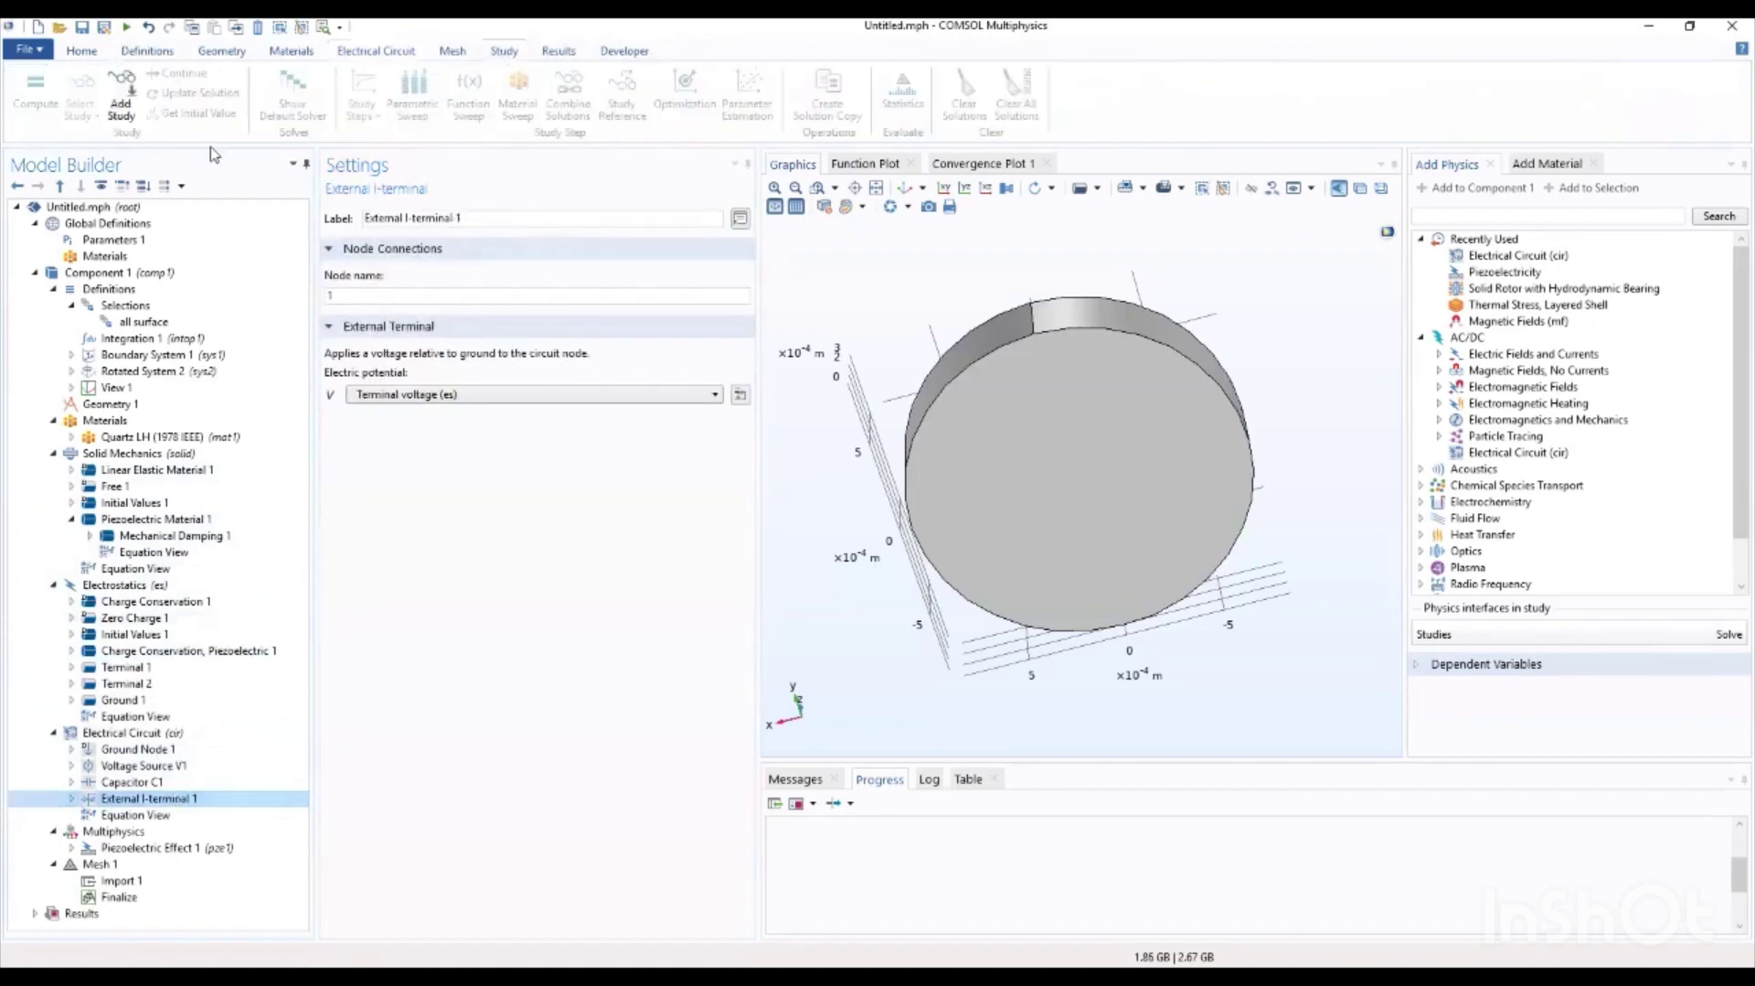
left_click(122, 92)
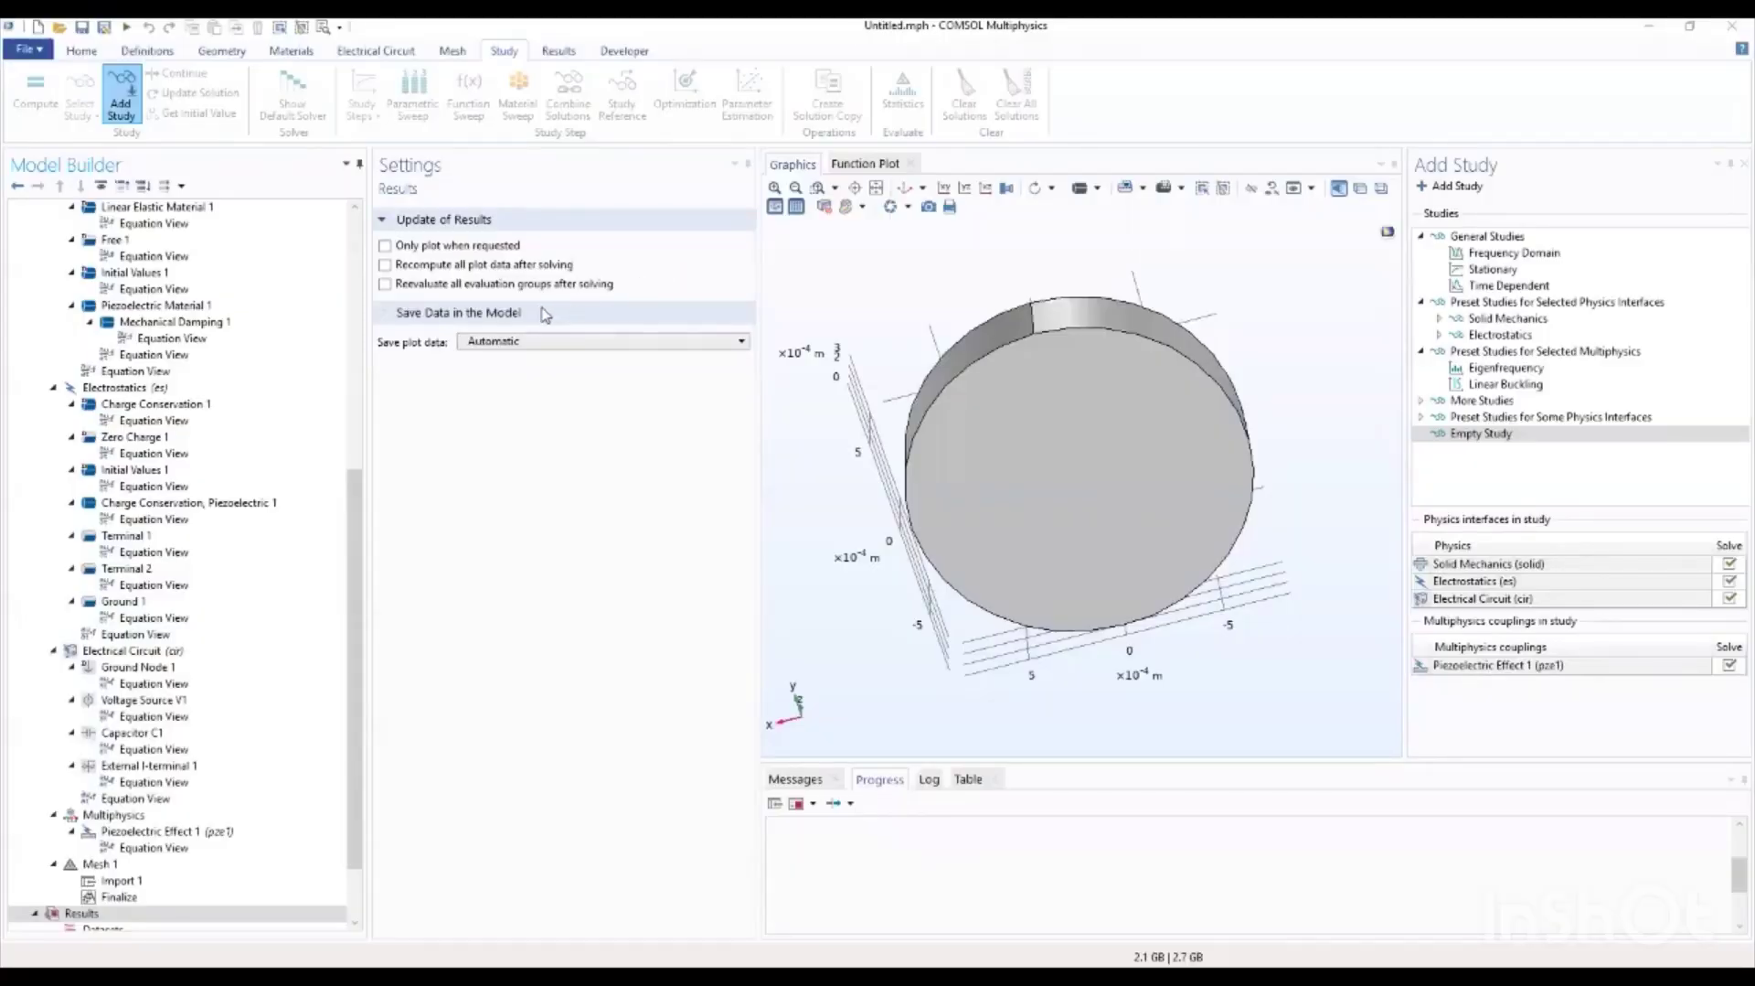
left_click(1435, 435)
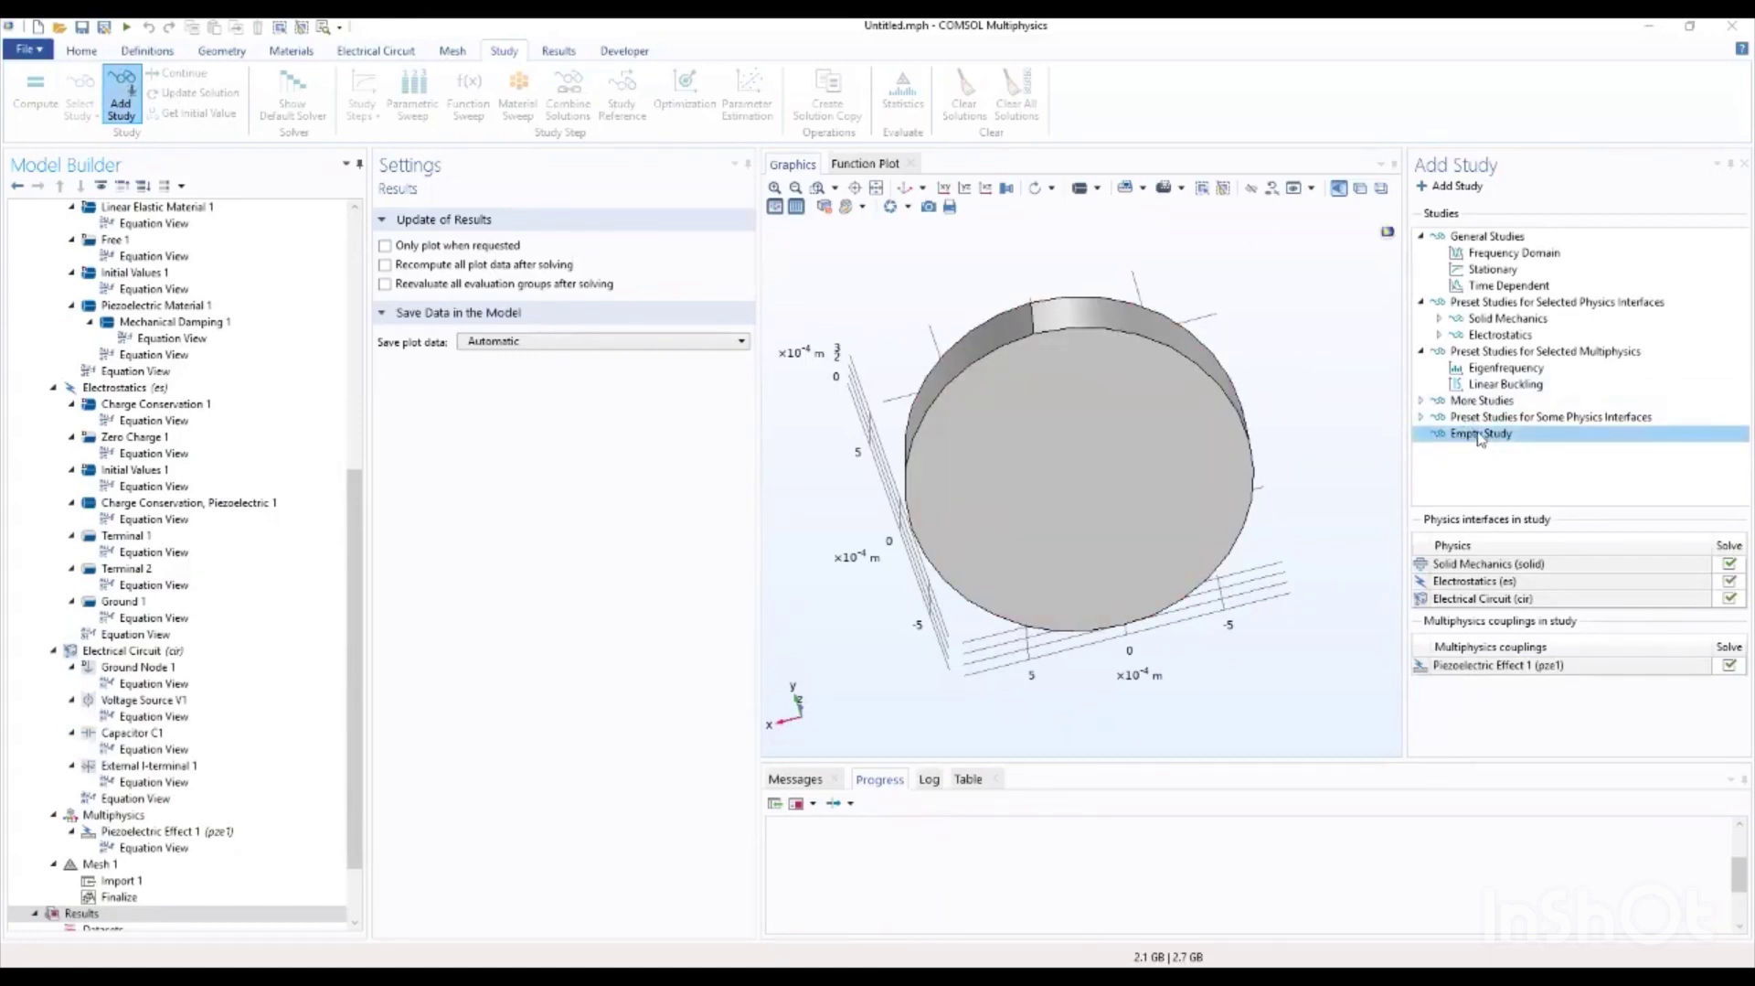
double_click(1479, 435)
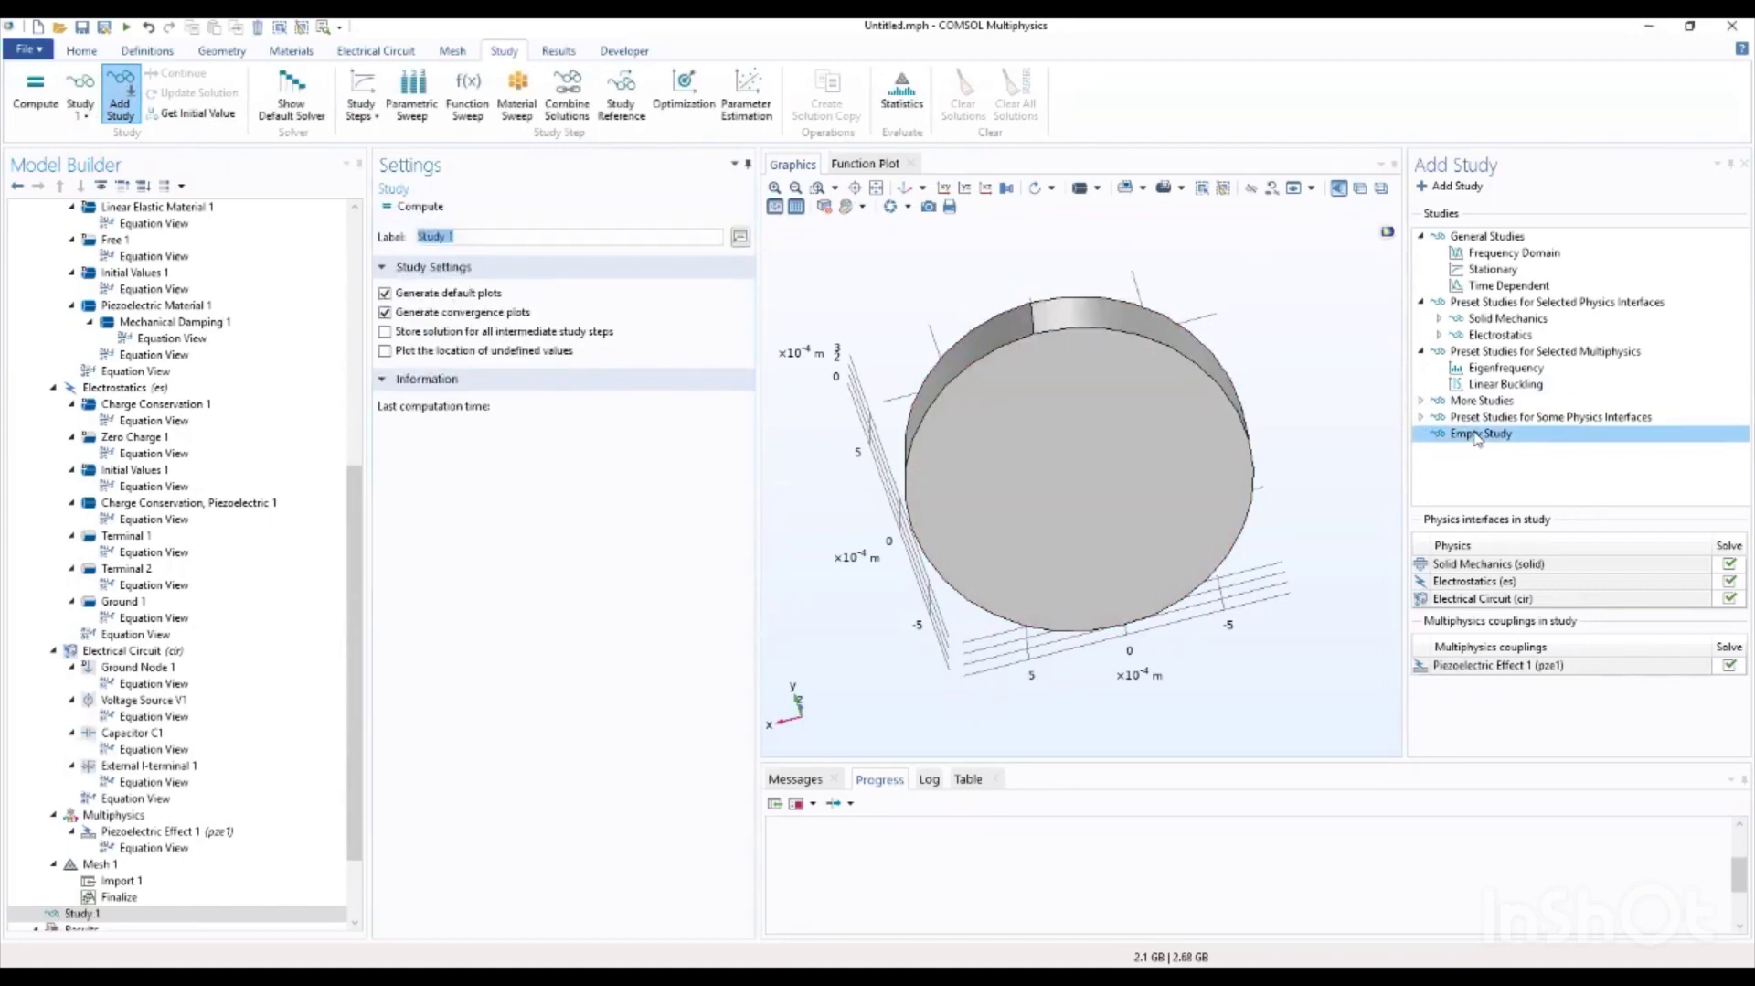
Step: Add an Adaptive Frequency Sweep study step to Study 1
left_click(145, 816)
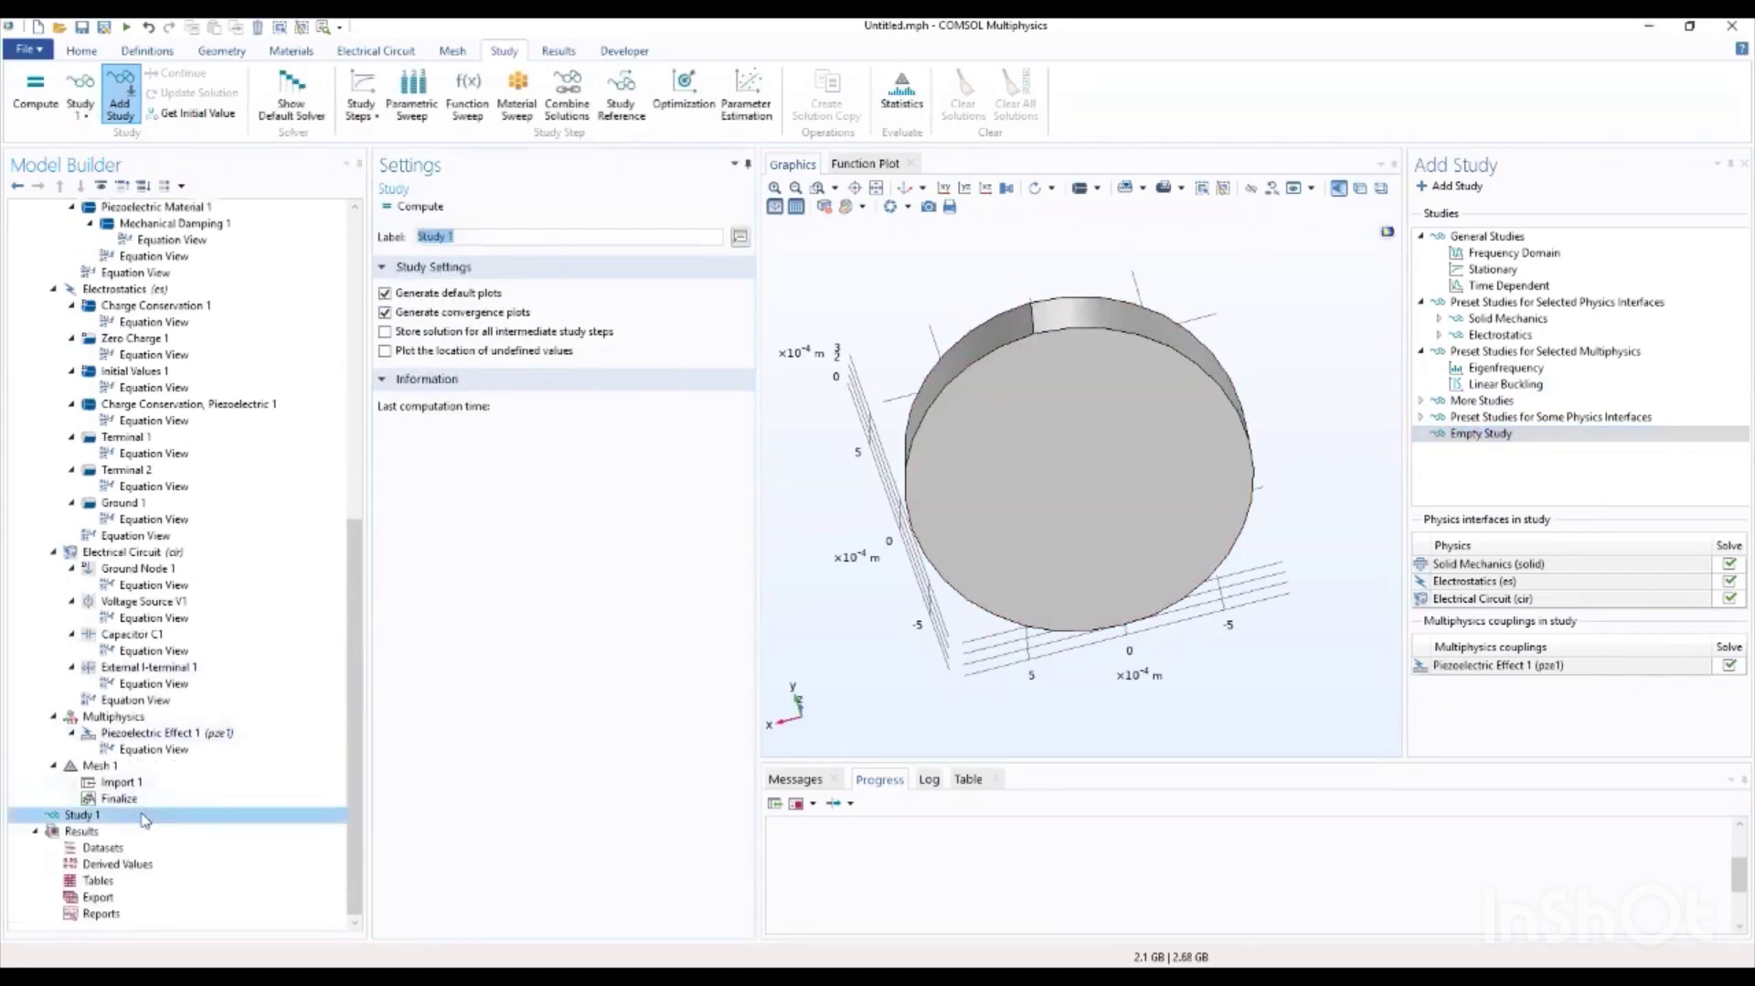
left_click(82, 831)
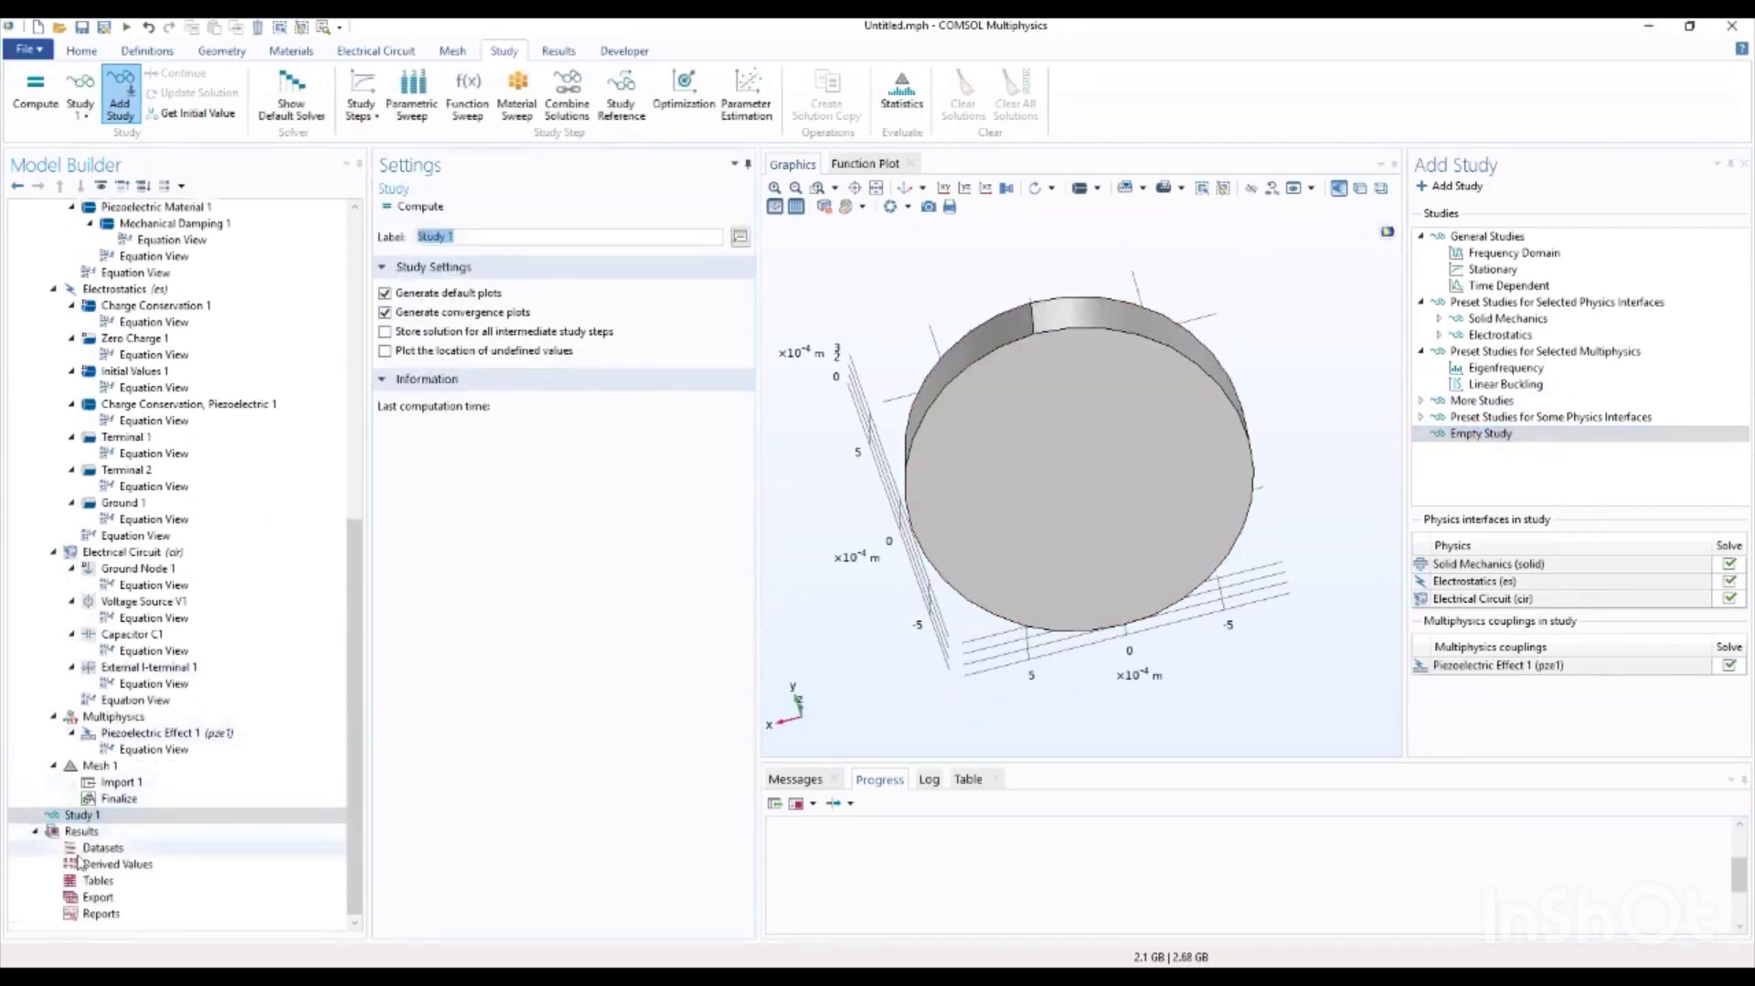
left_click(35, 831)
left_click(118, 899)
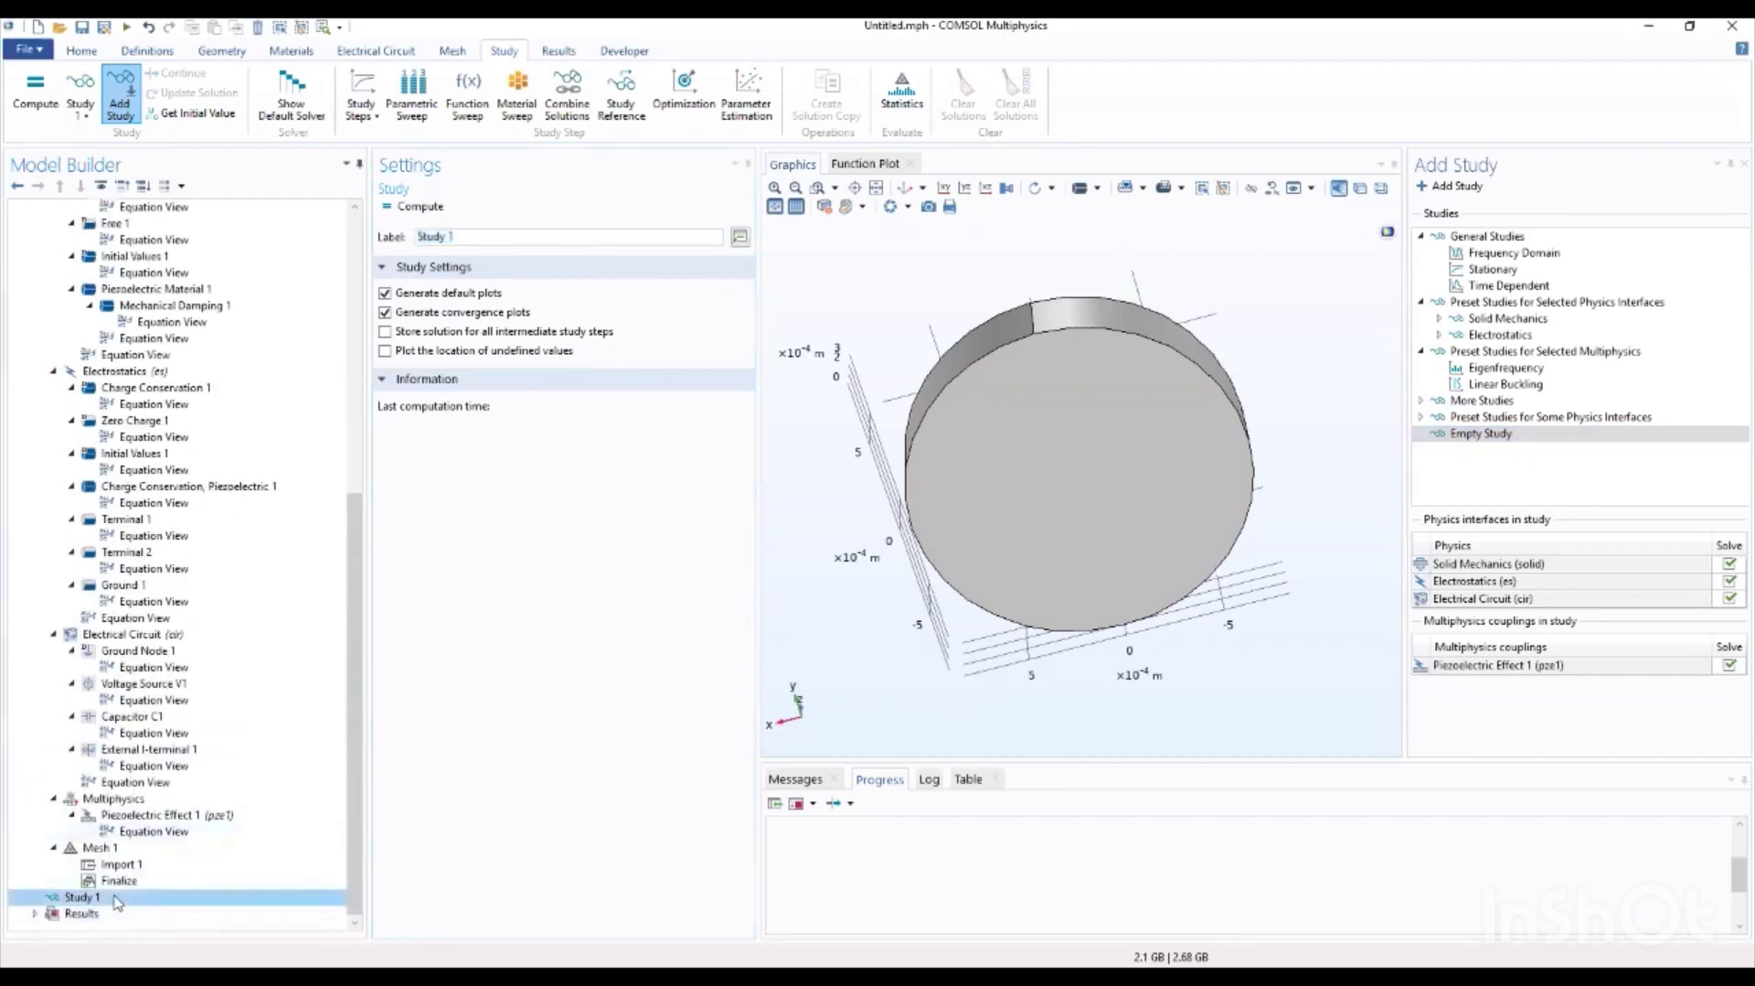
right_click(117, 900)
mouse_move(192, 647)
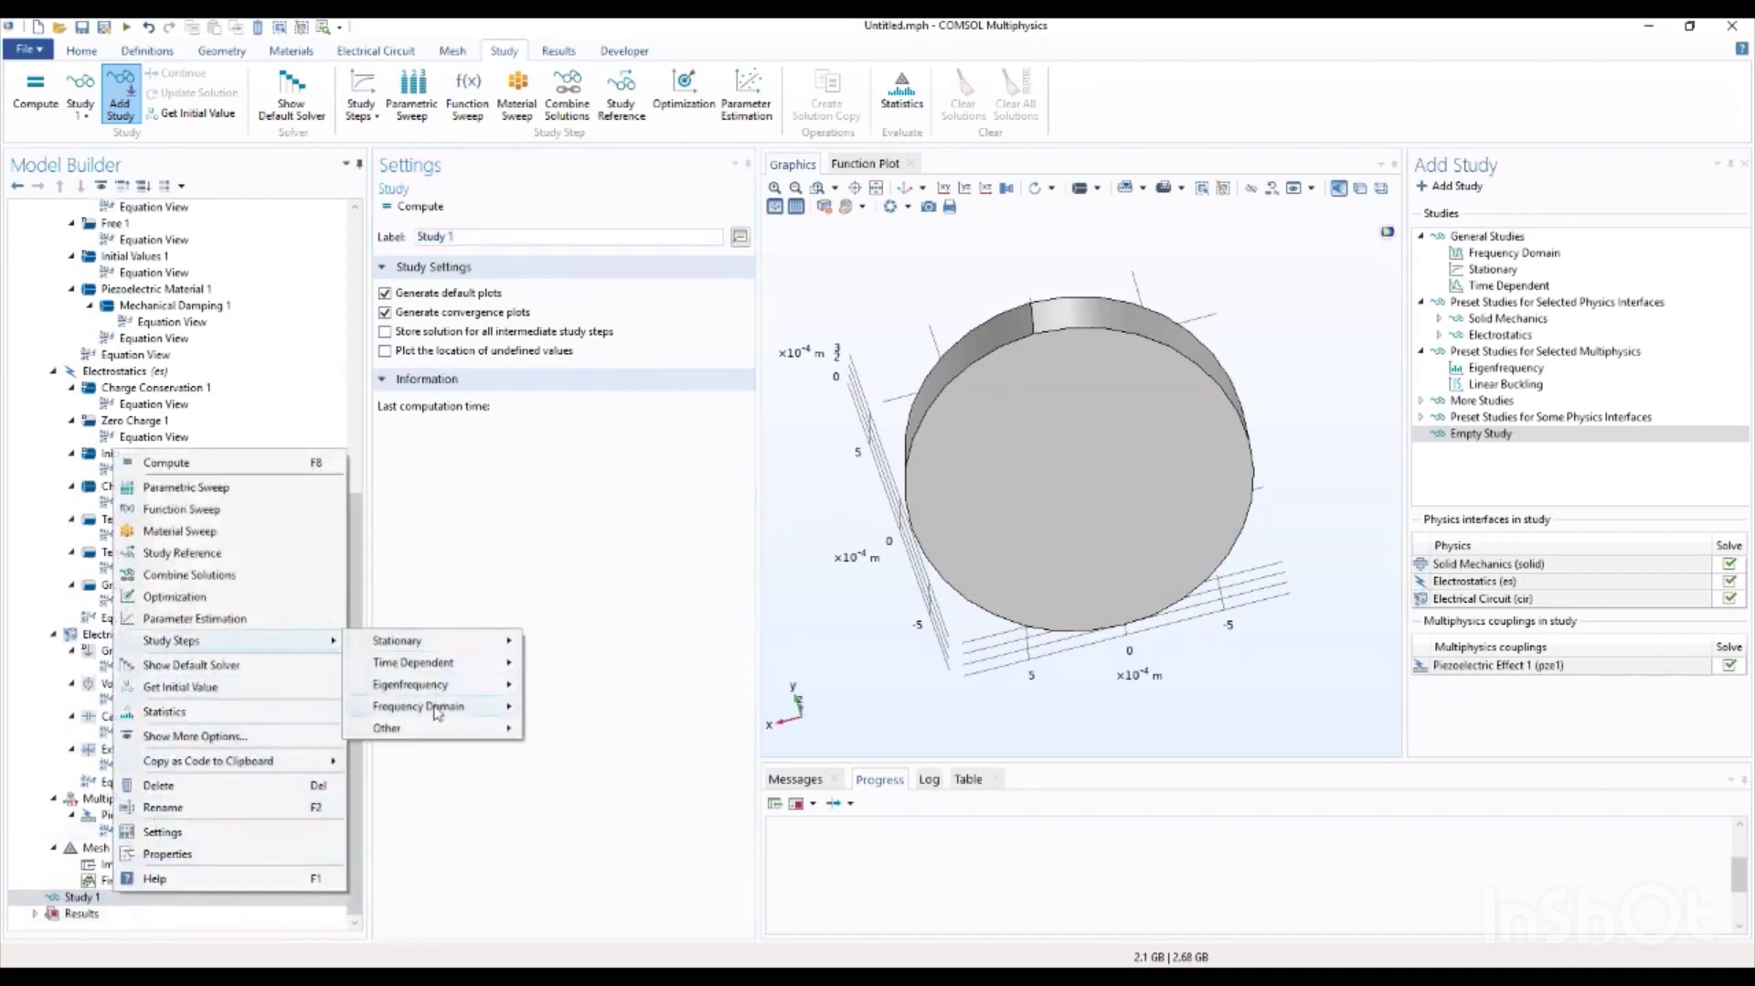
mouse_move(440, 707)
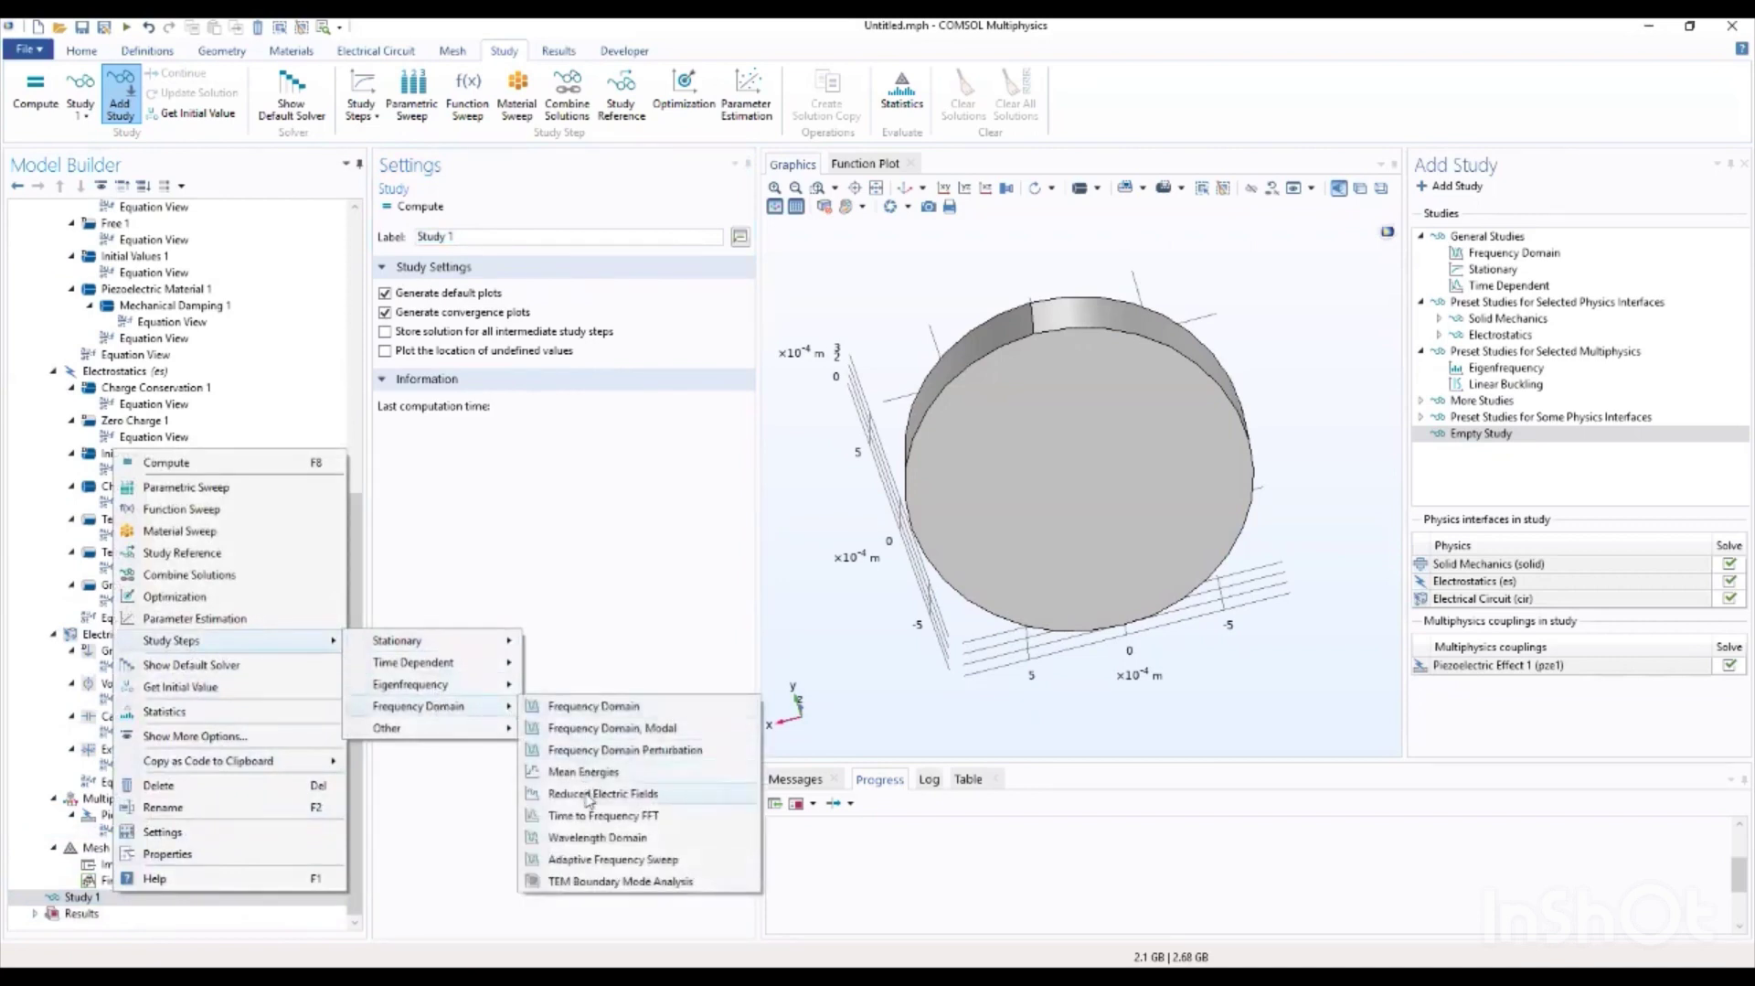
left_click(587, 863)
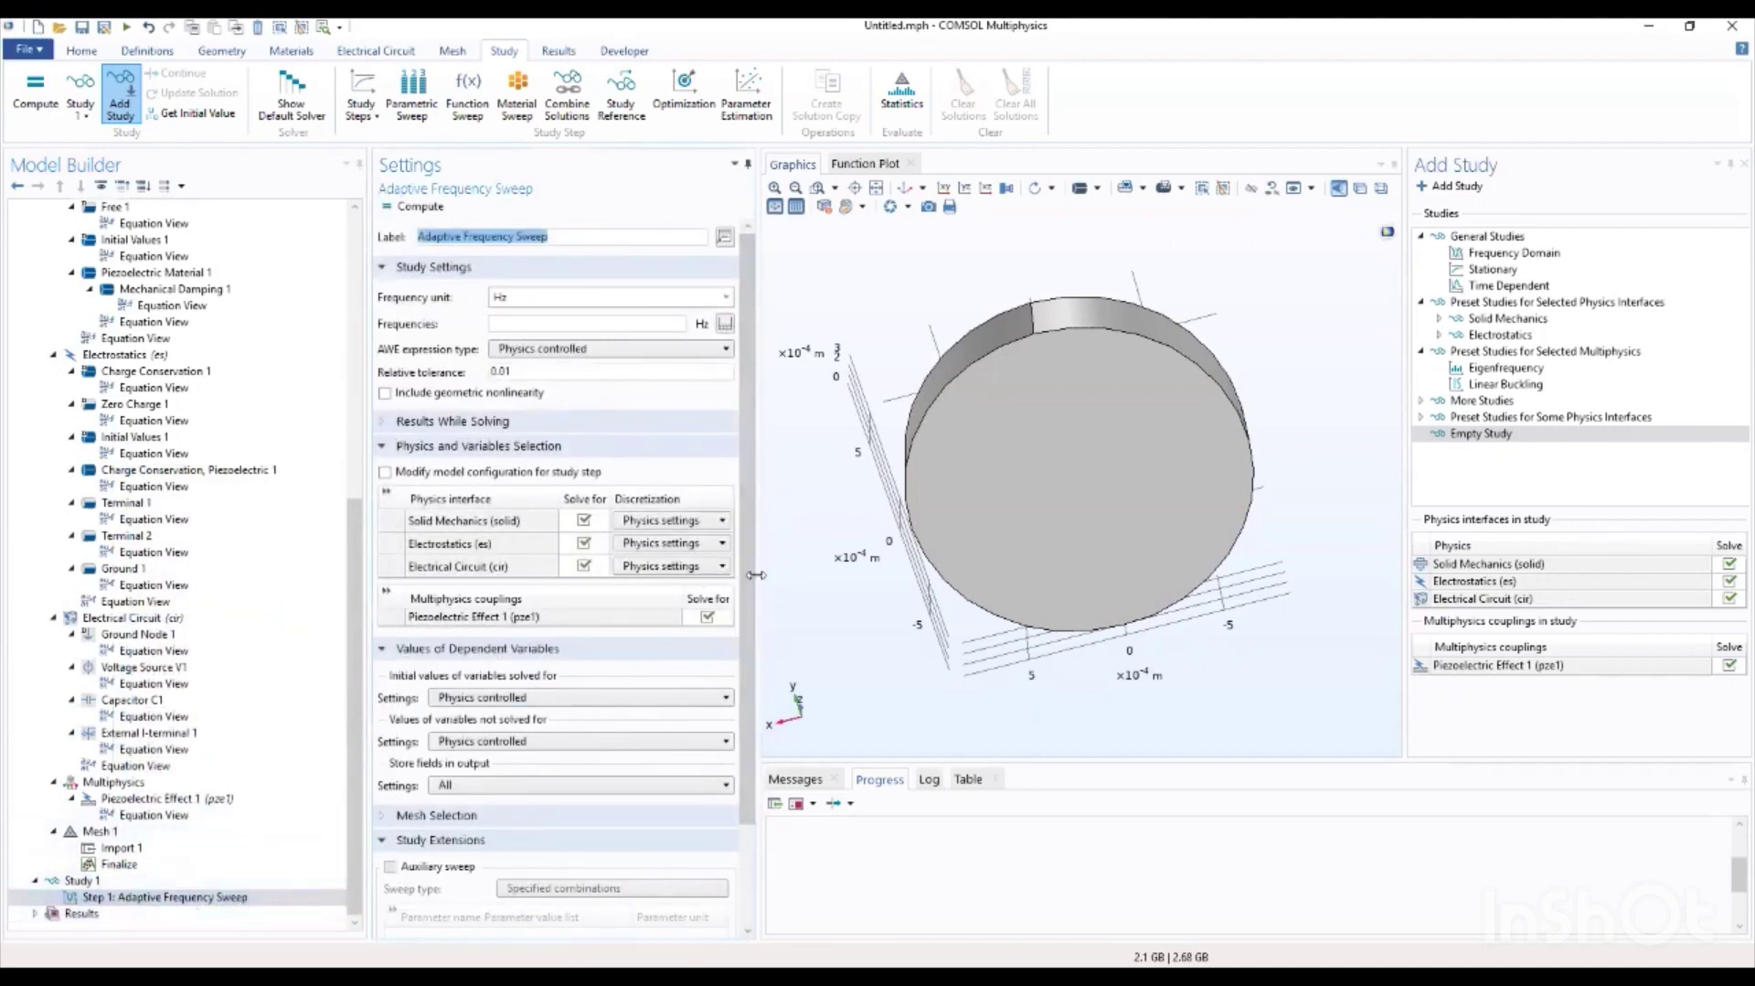
Step: Set the sweep's frequency range to start at 5.095[MHz], step by 0.2[kHz] and stop at 5.13[MHz]
left_click_drag(751, 583, 938, 571)
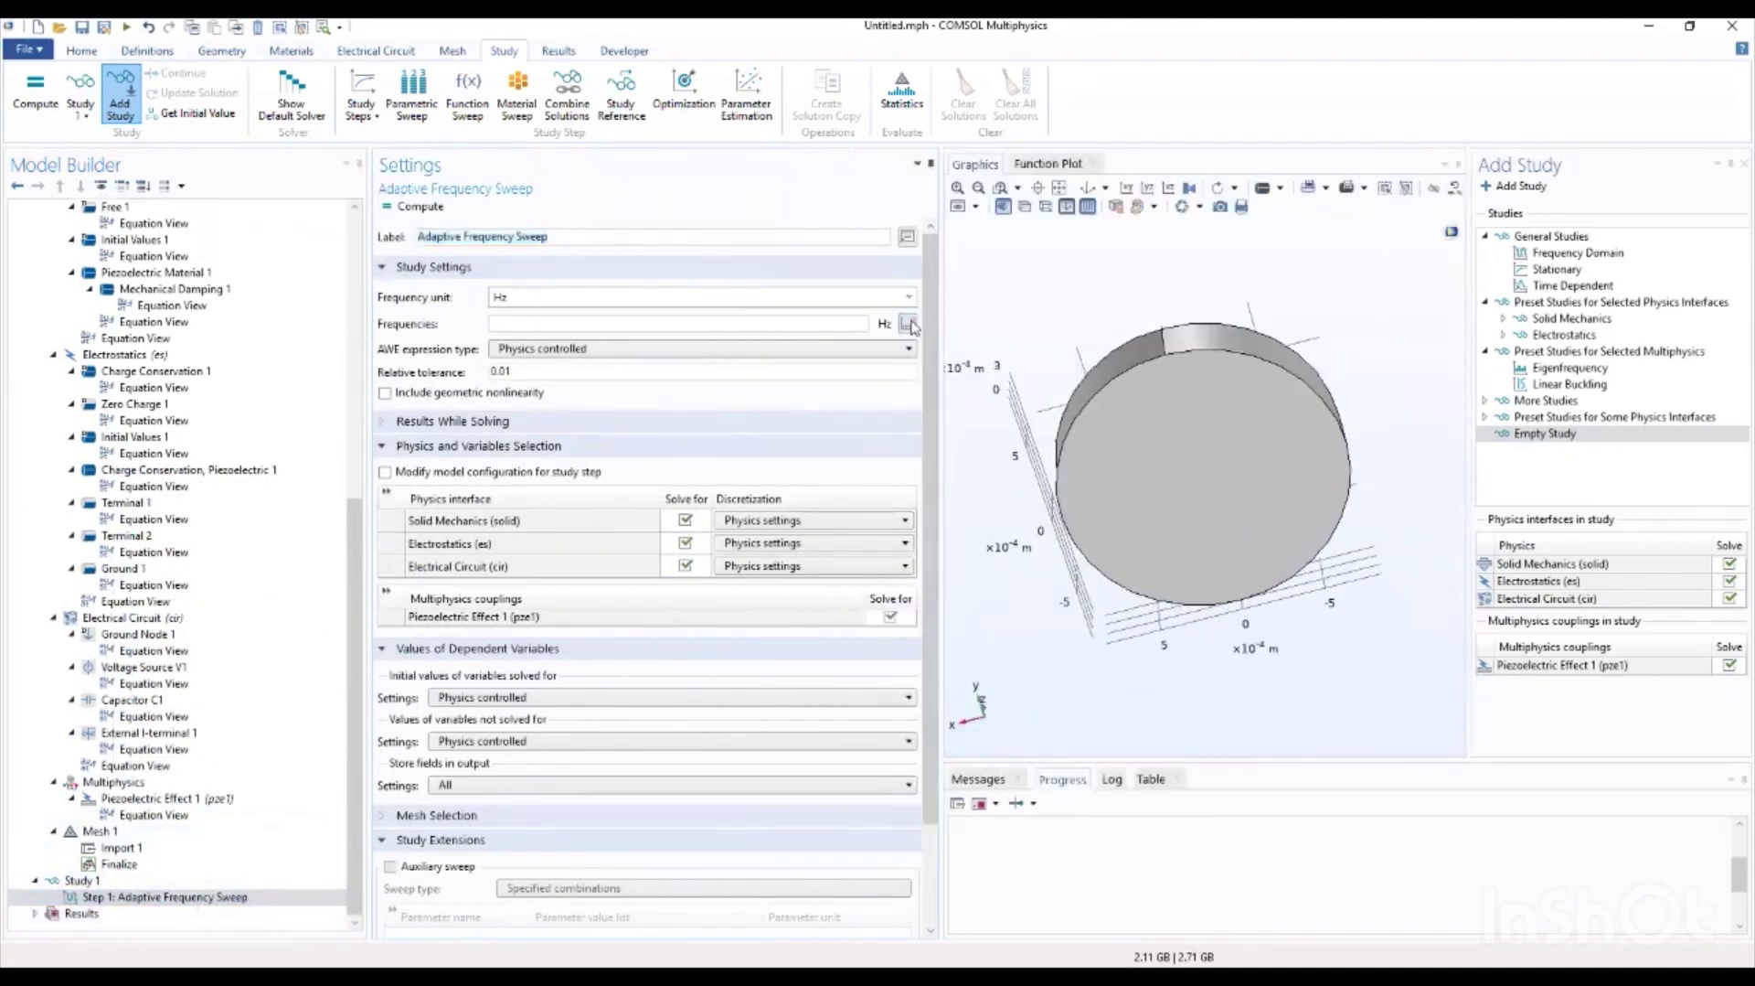
left_click(909, 323)
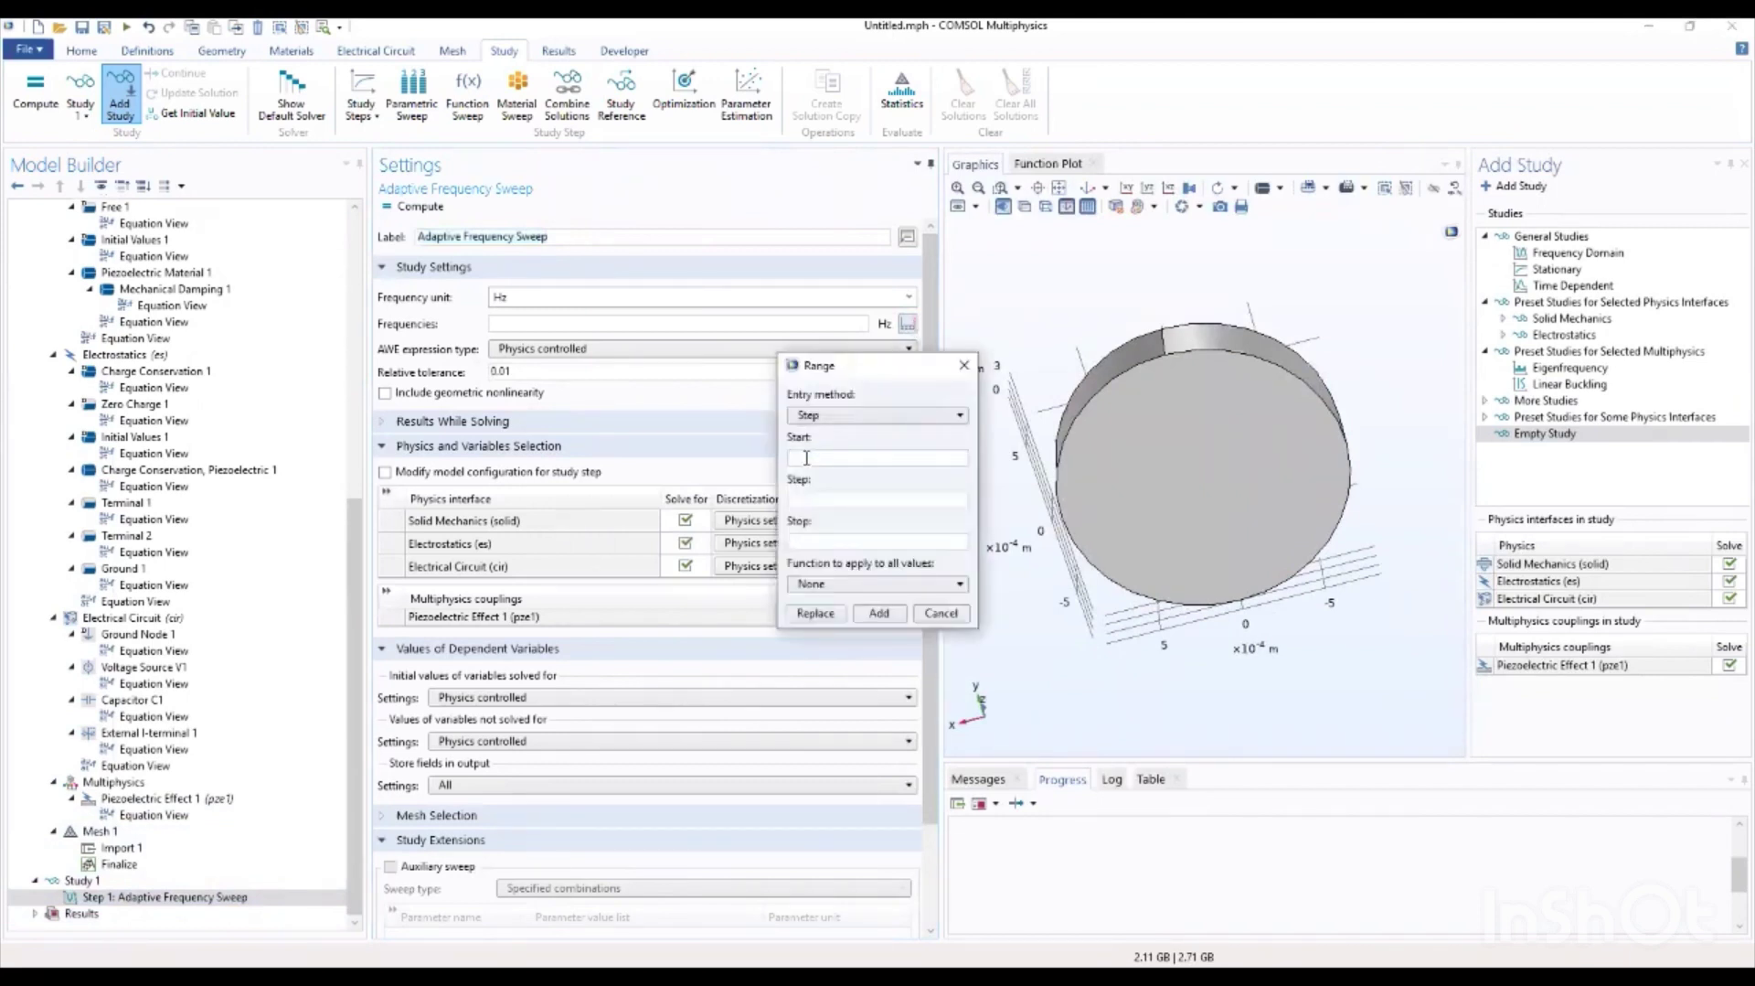
type("5.095[MHz]")
left_click(810, 499)
type("0.2[kHz]")
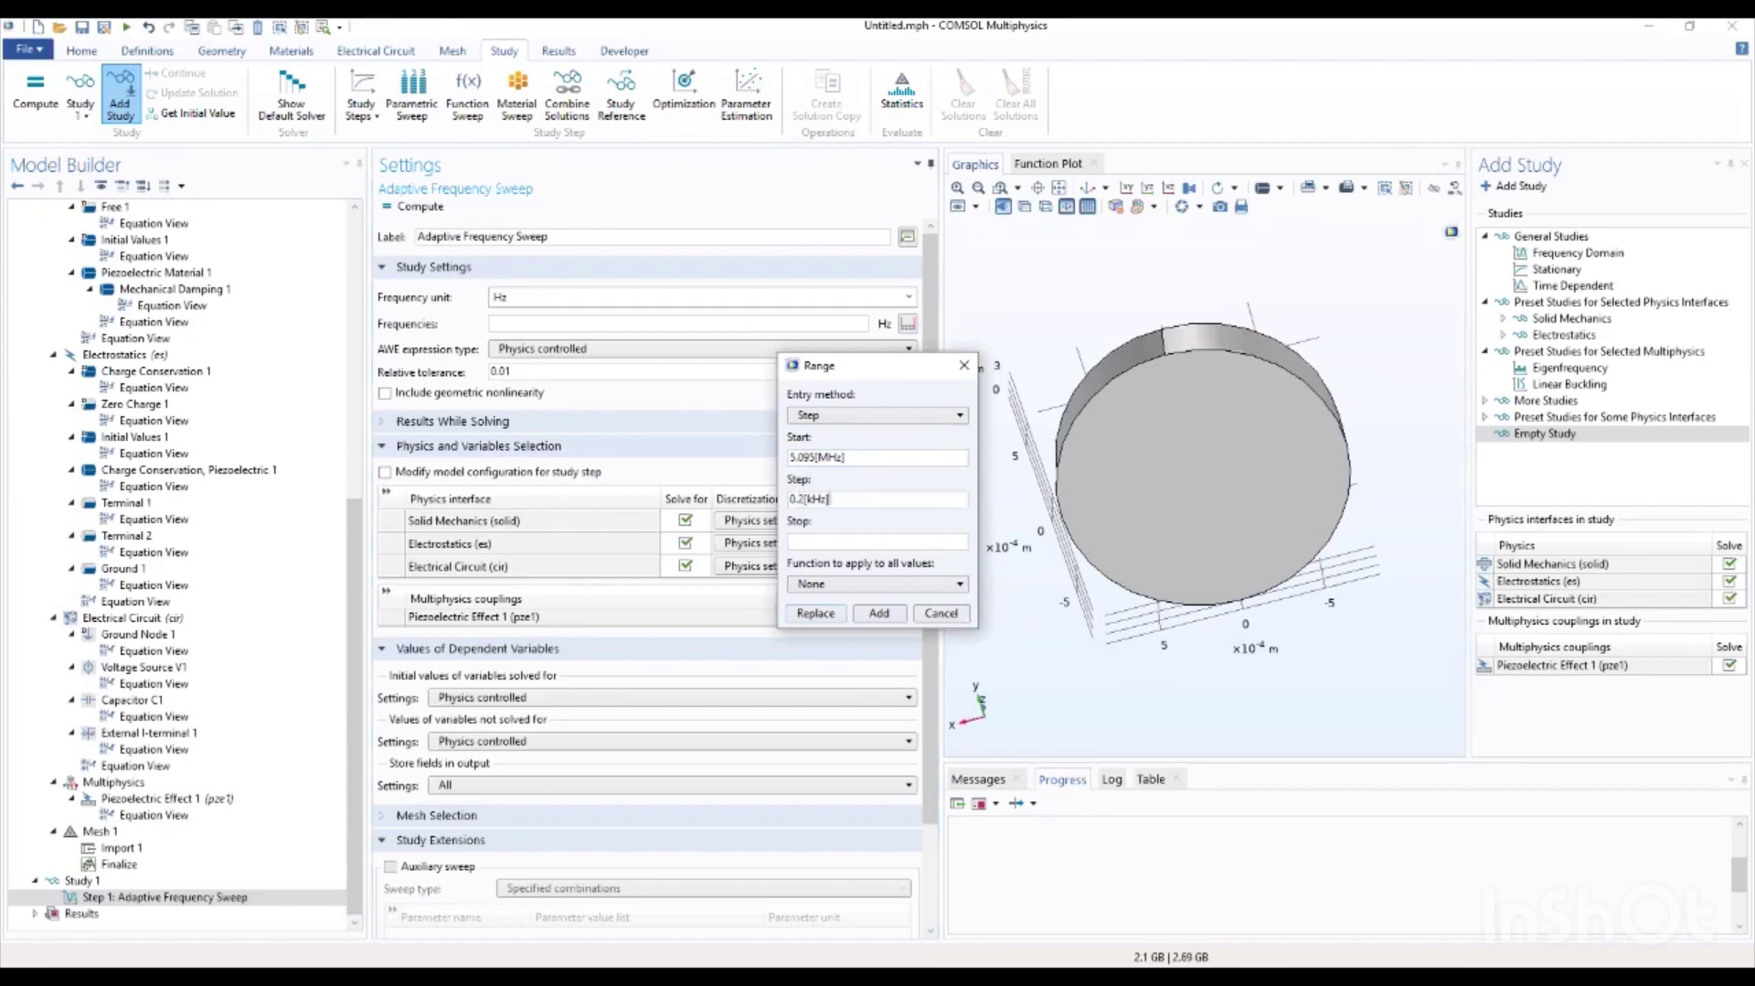
left_click(874, 543)
type("5.13[MHz]")
left_click(815, 613)
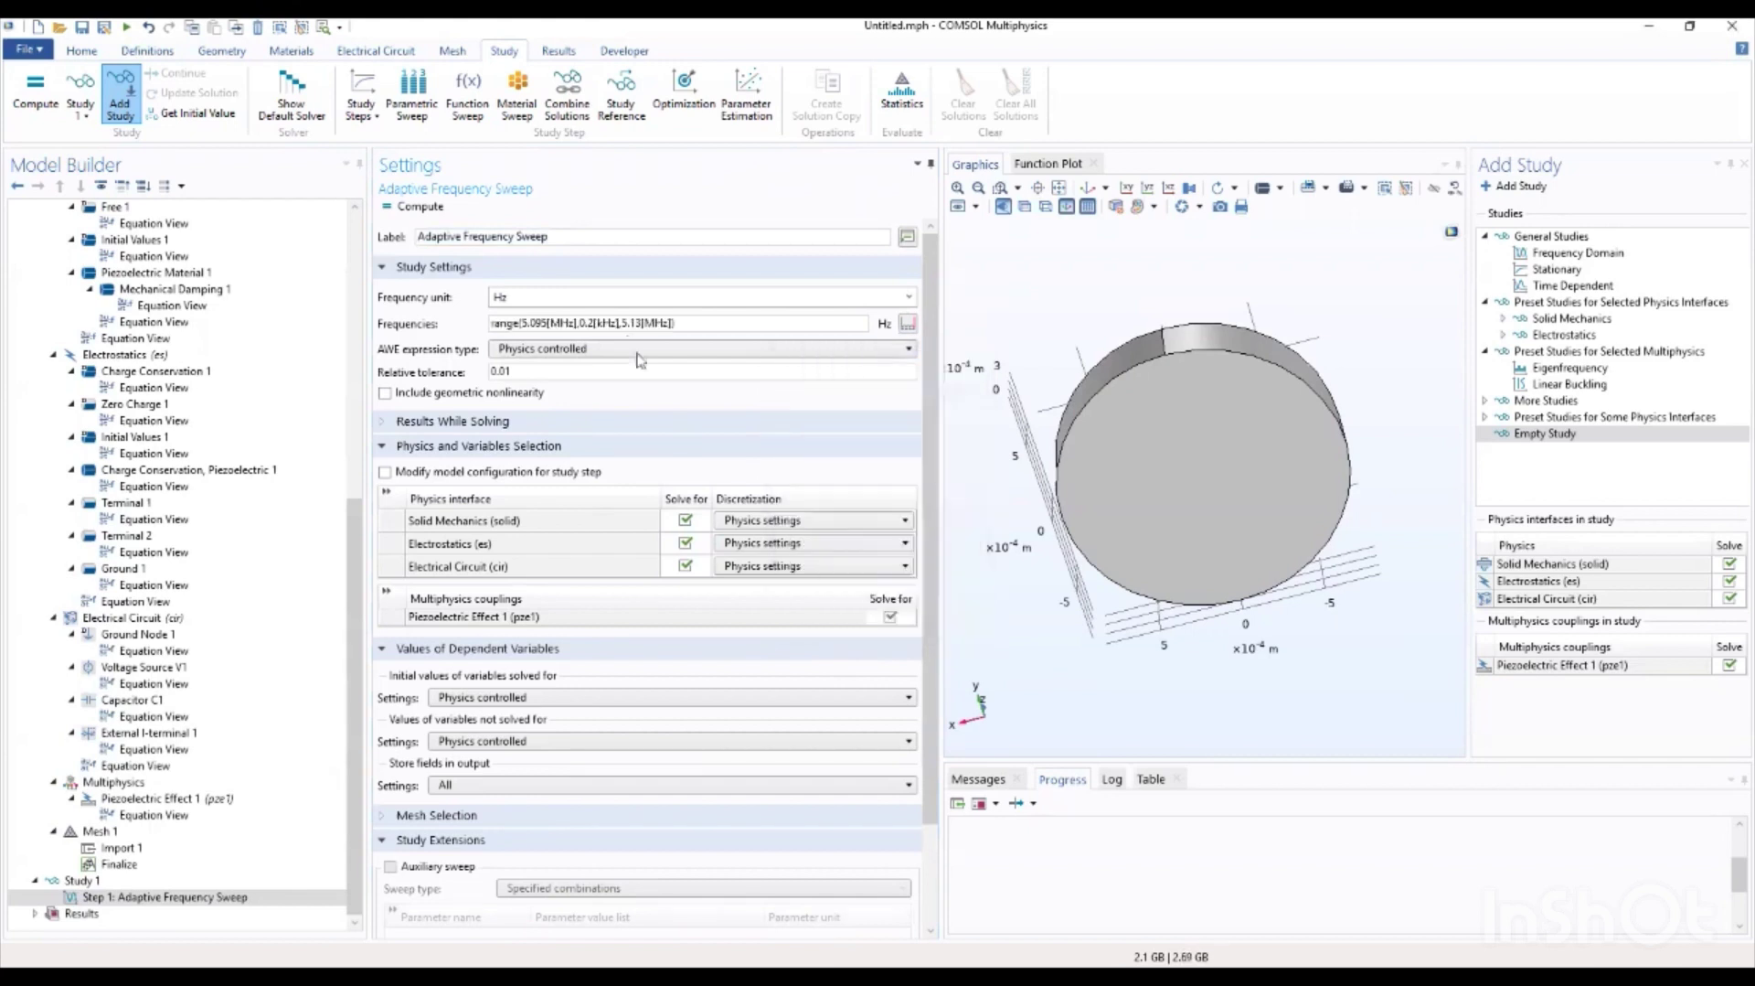
Step: Make the AWE expression type User controlled and enter the expression comp1.intop1(abs(comp1.u)/1e-9)
left_click(611, 349)
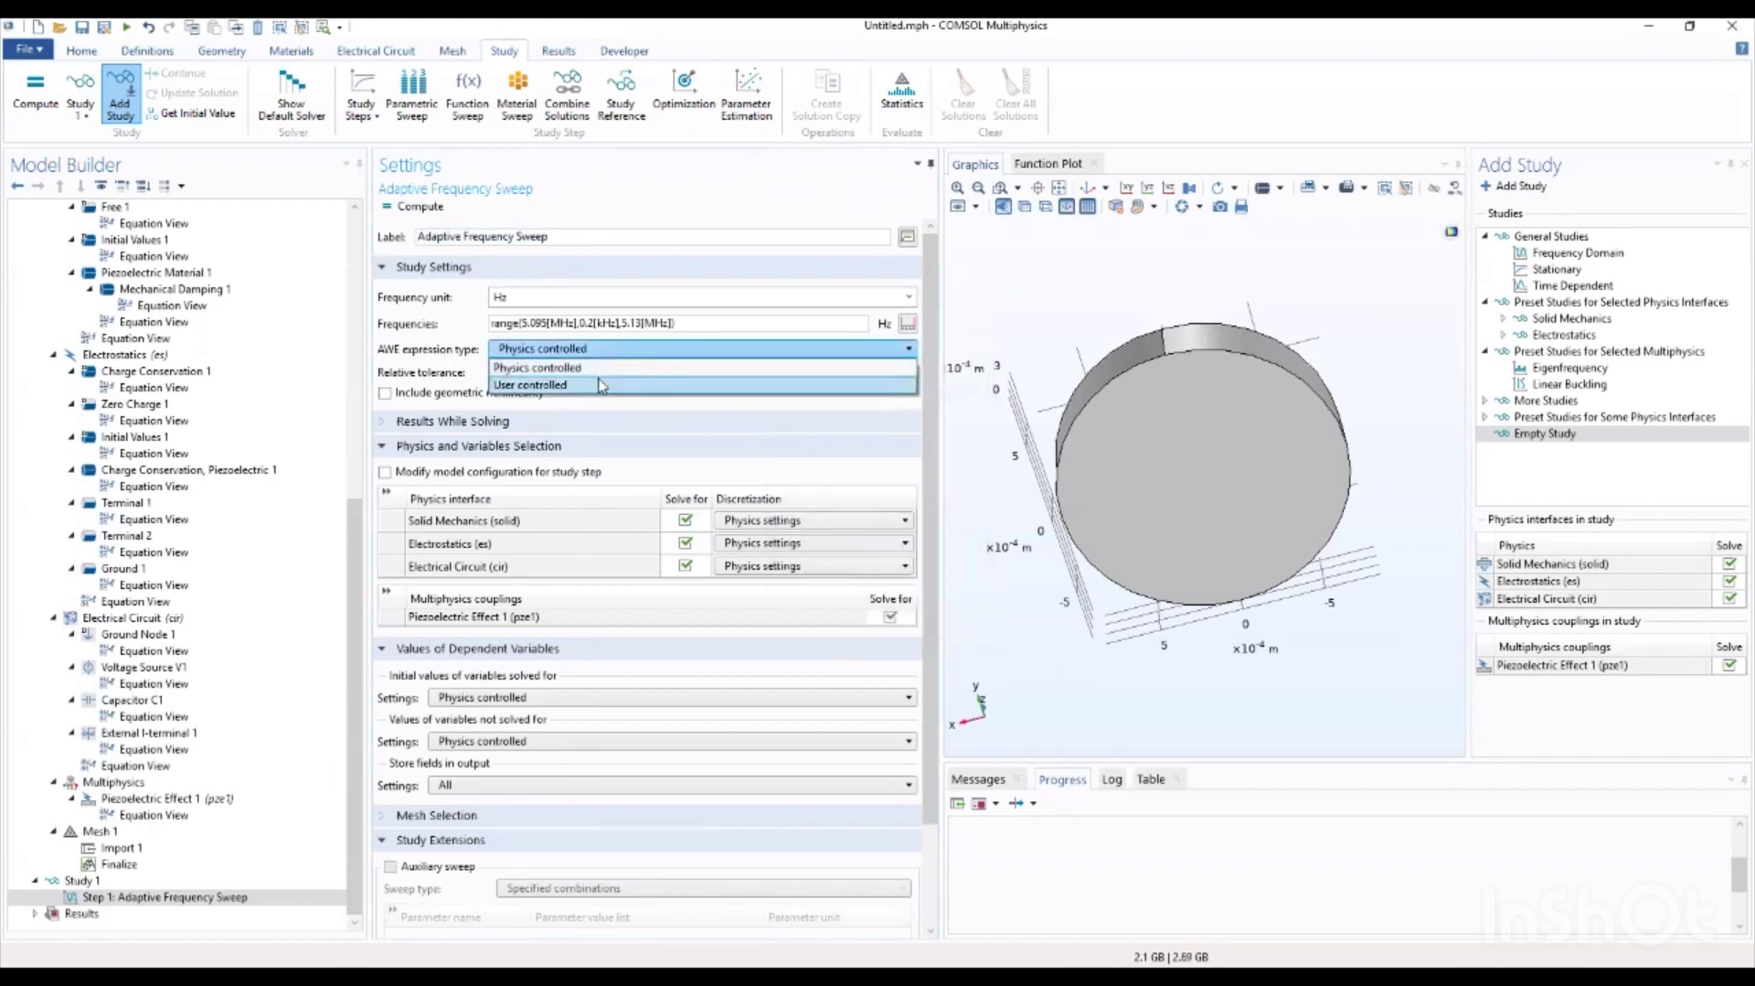
left_click(603, 382)
left_click(519, 395)
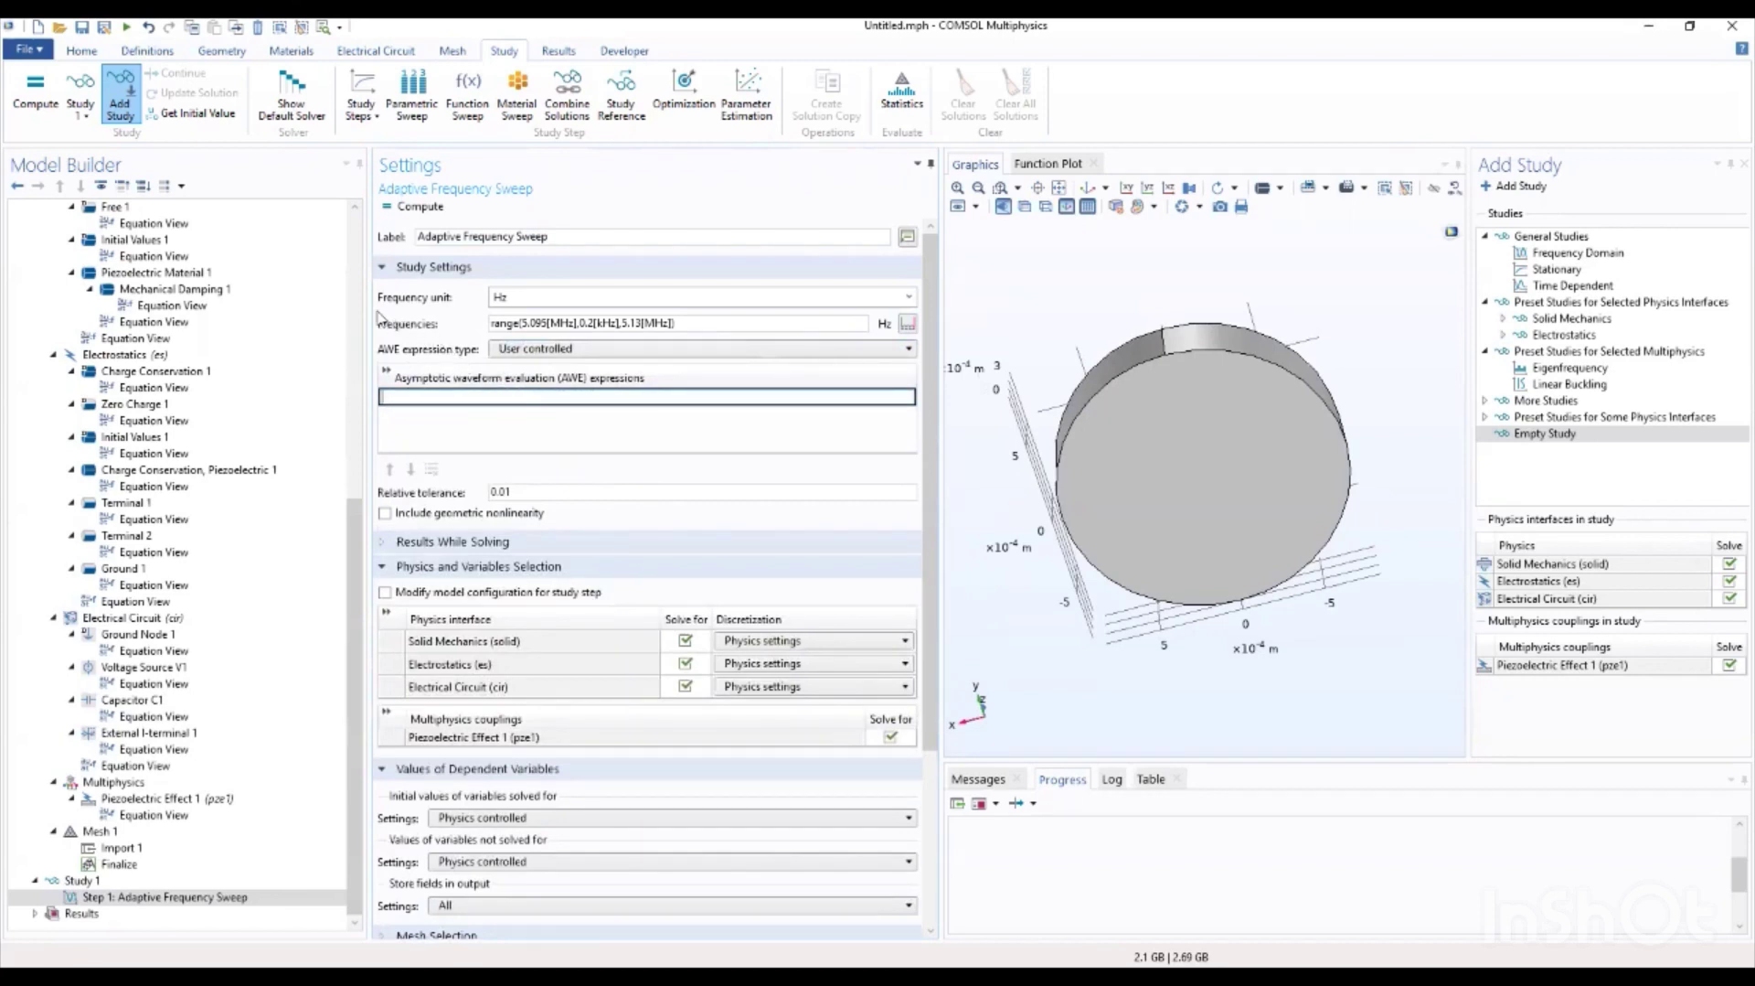
type("comp")
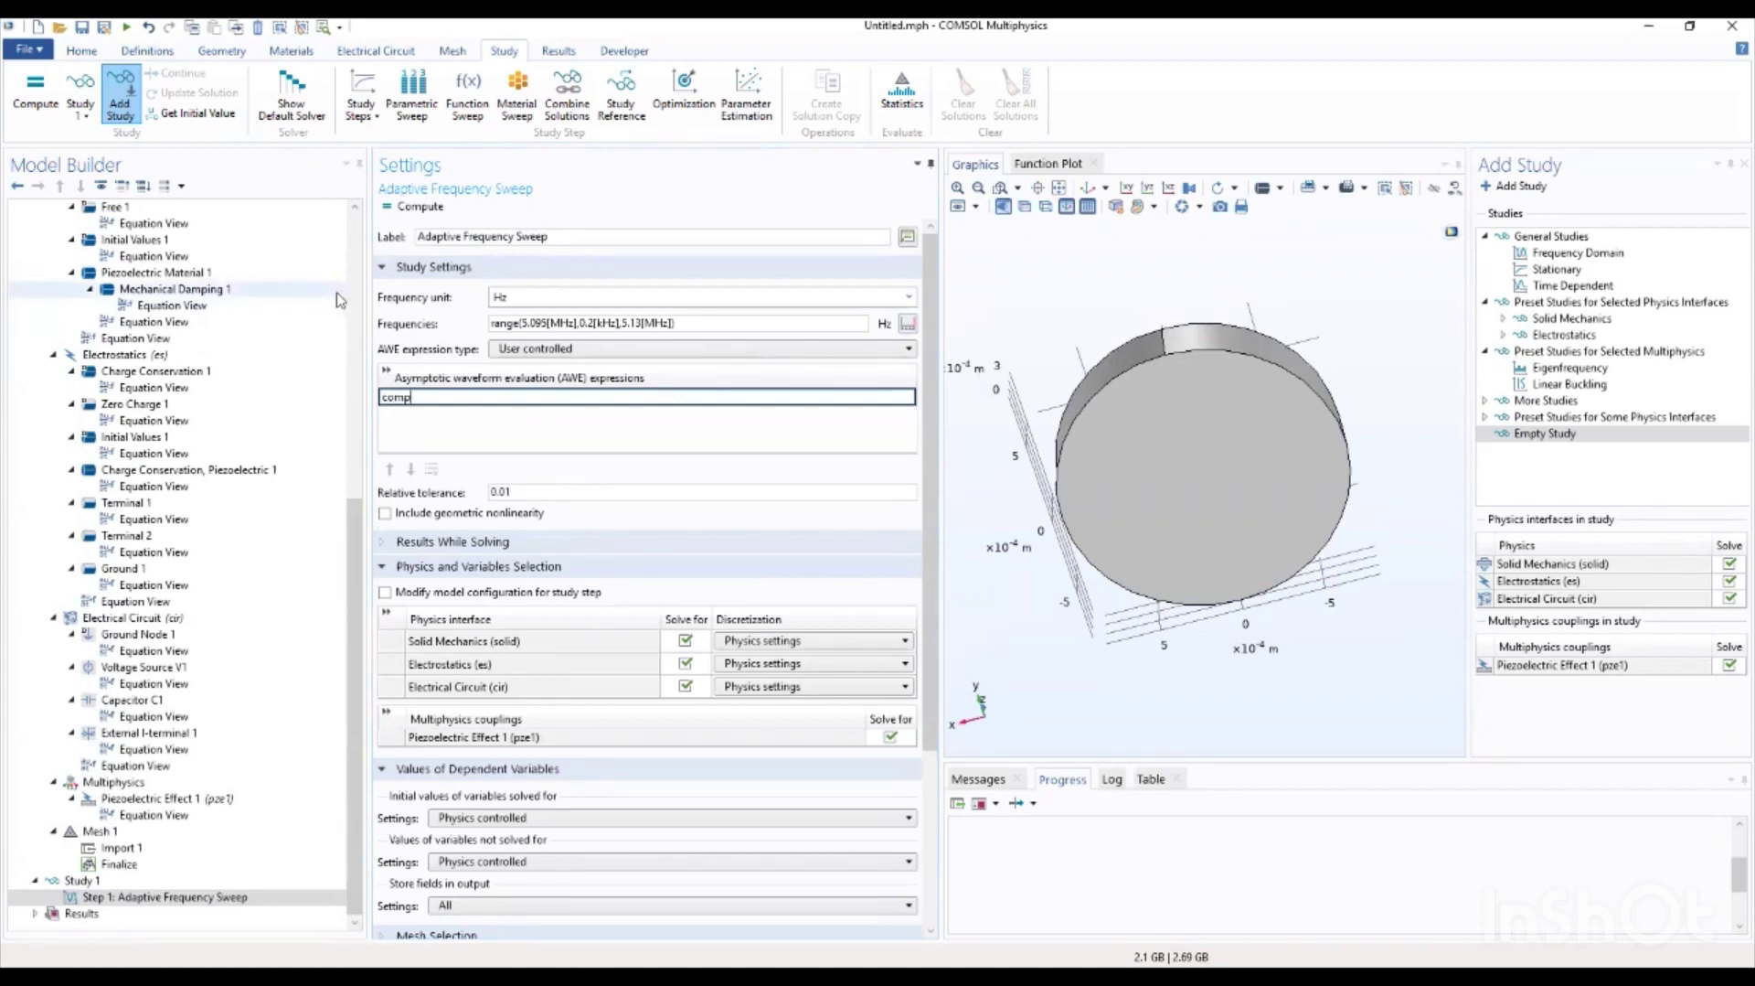
type("1.in")
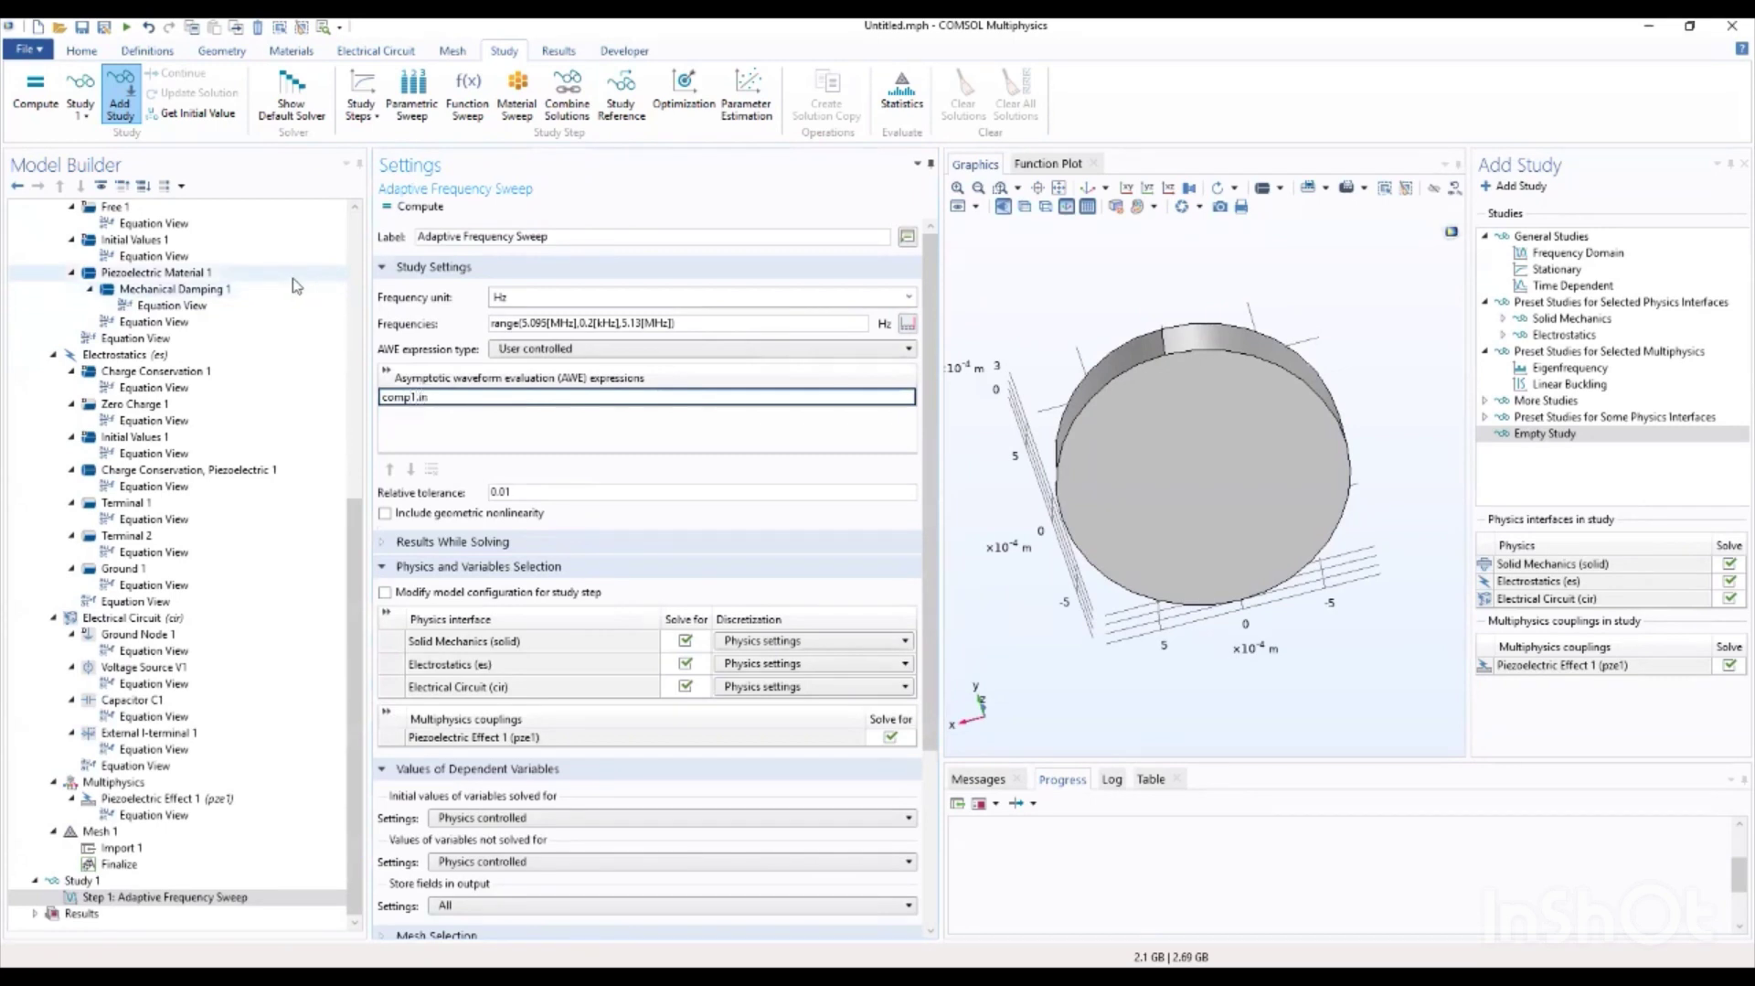
type("top1(abs(c")
type("omp1.u))")
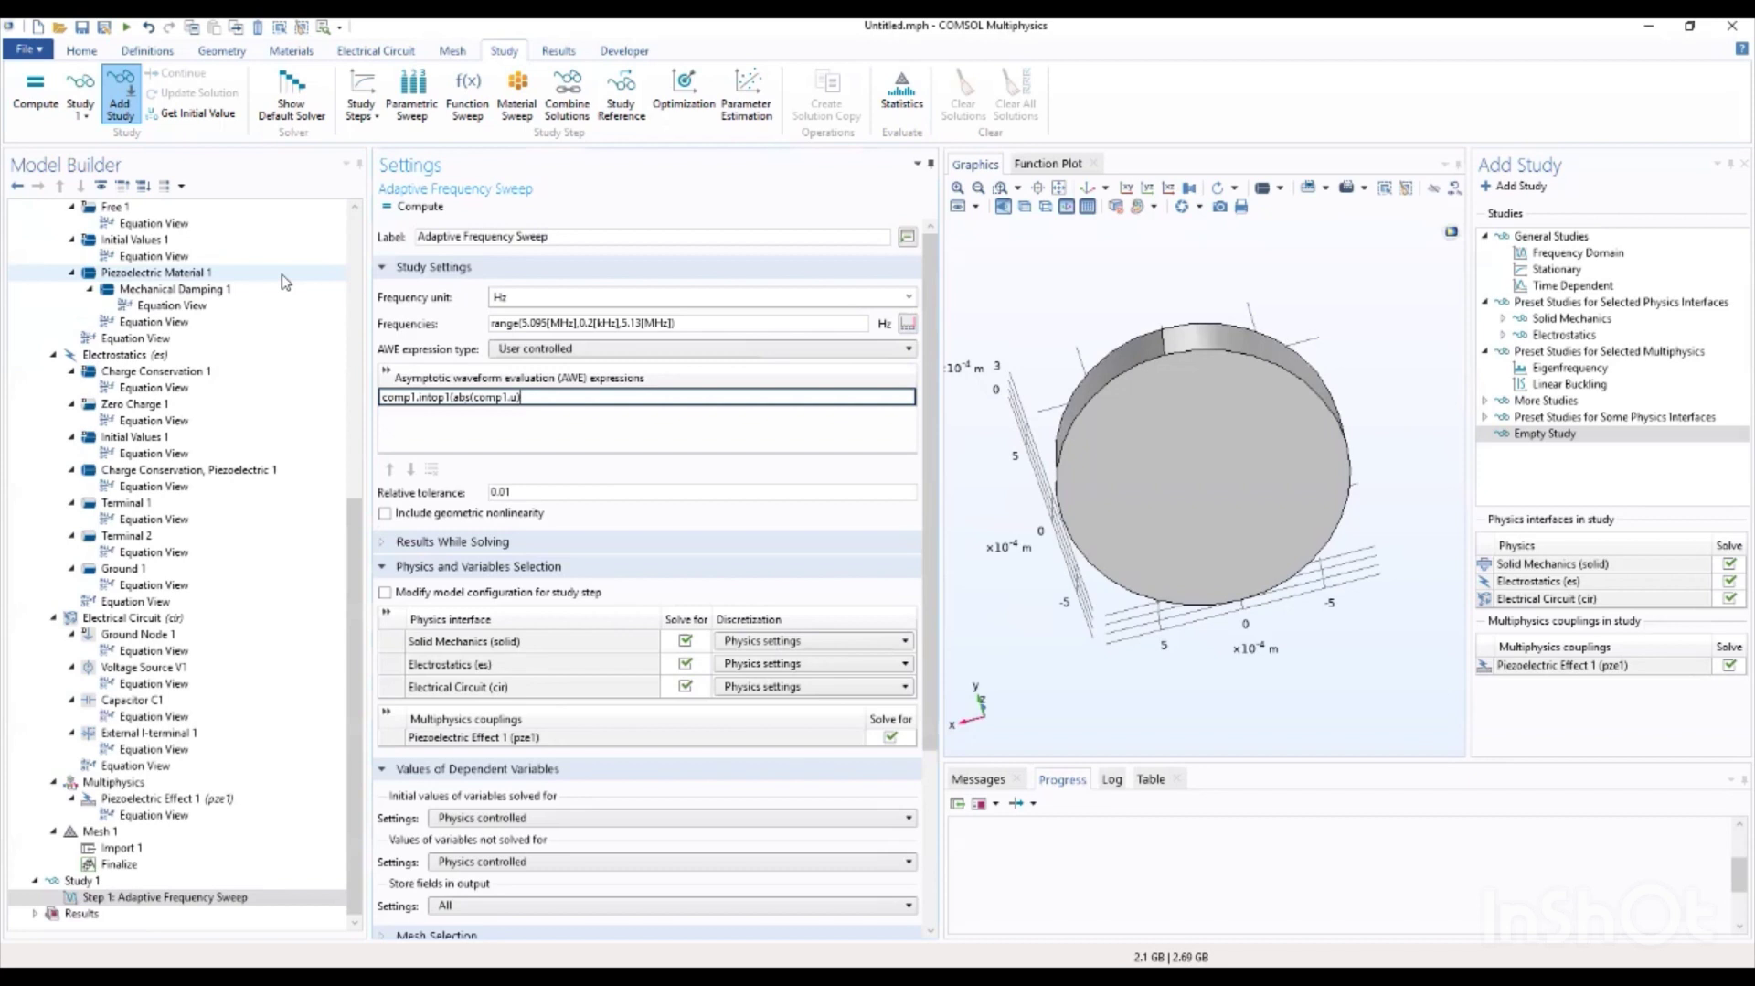
type(")/1e-9")
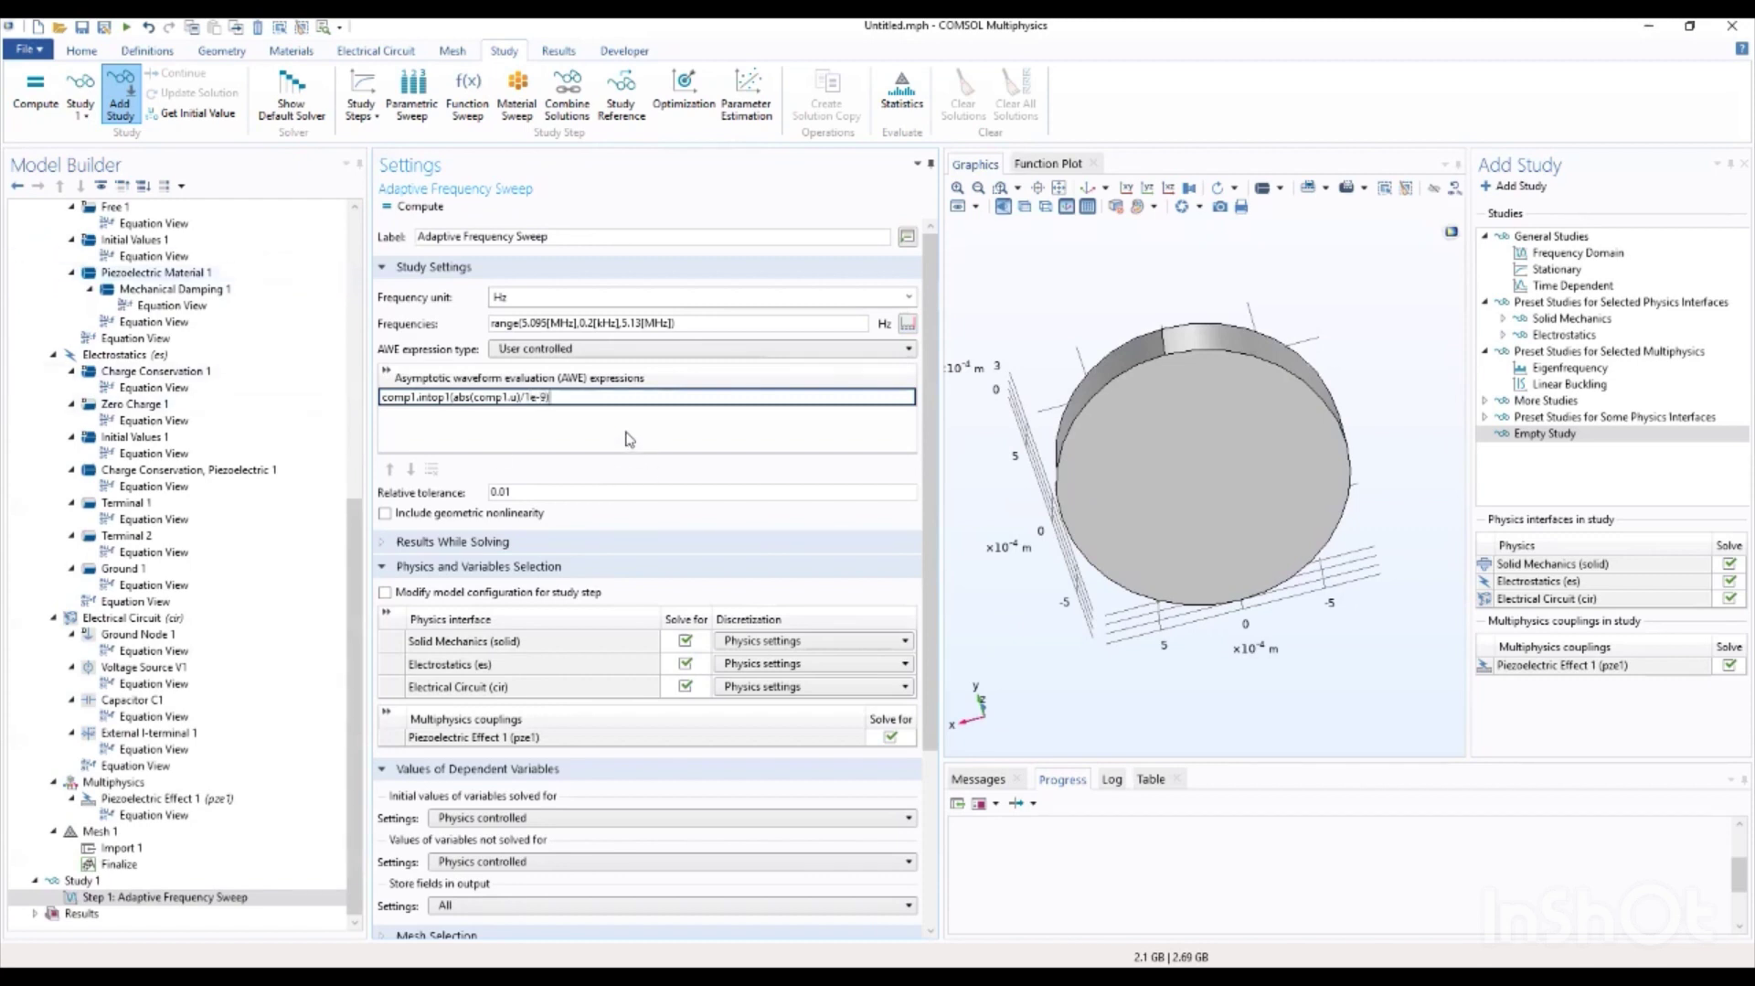
left_click(553, 429)
mouse_move(553, 408)
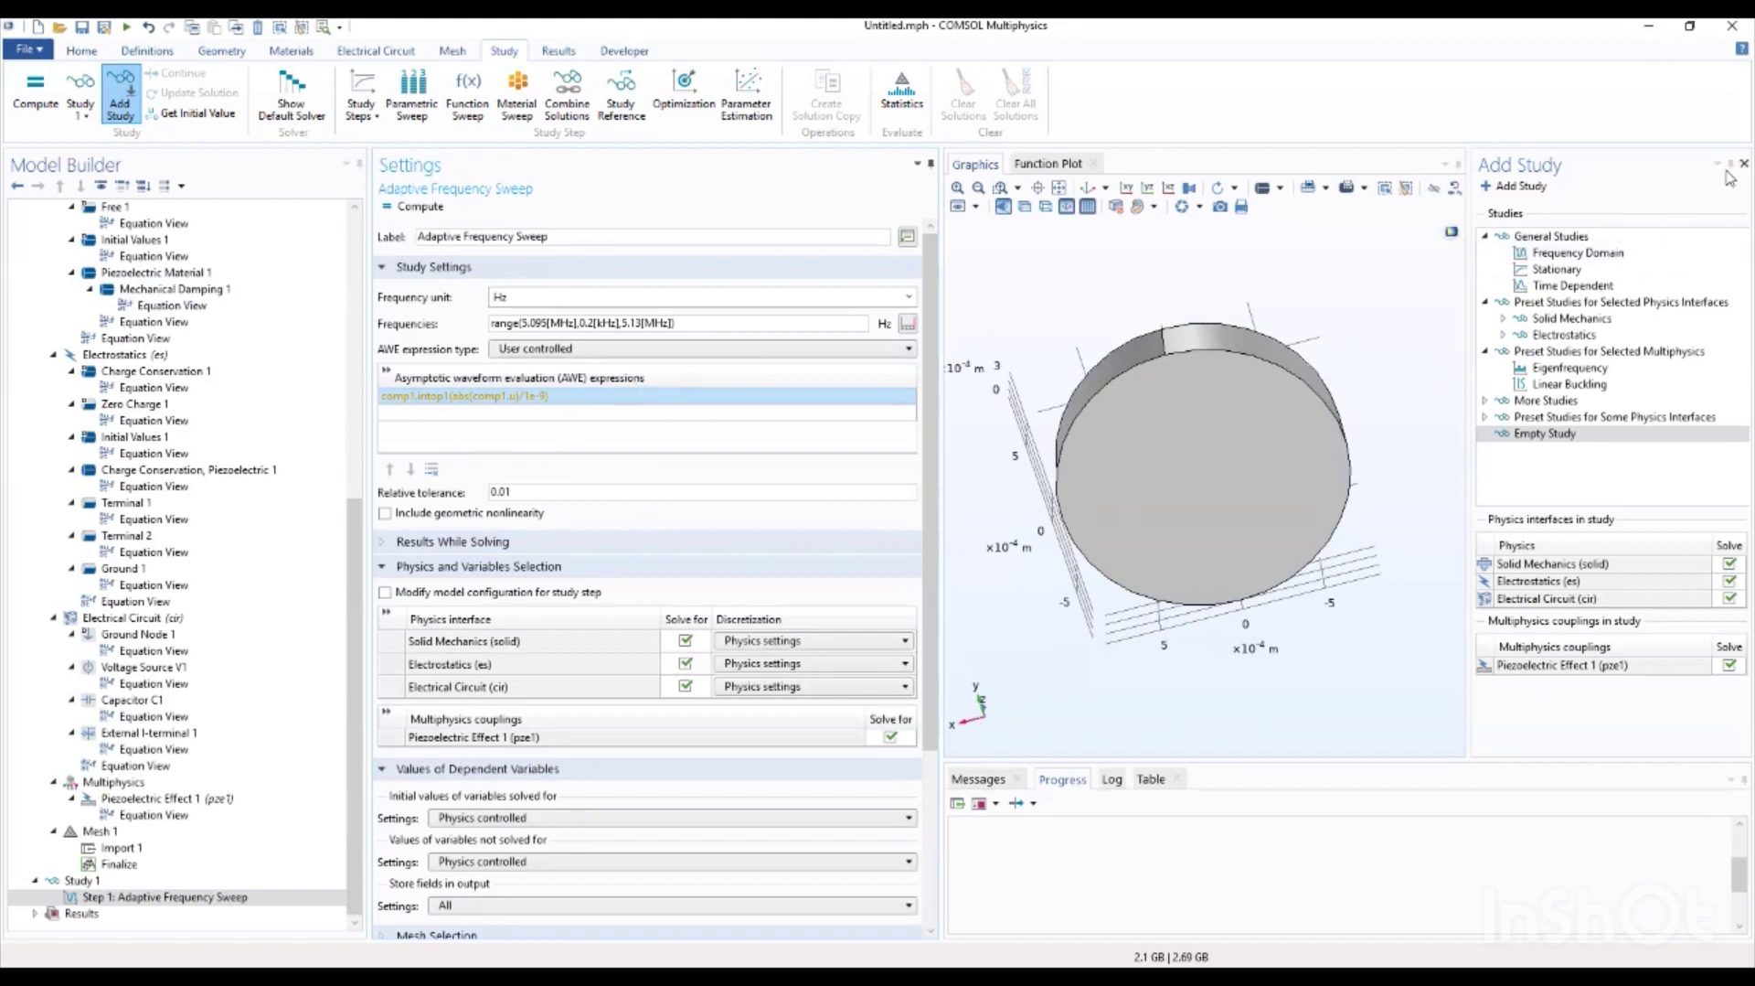
Step: Exclude Electrical Circuit (cir) from the adaptive frequency sweep and compute the study
left_click(1744, 163)
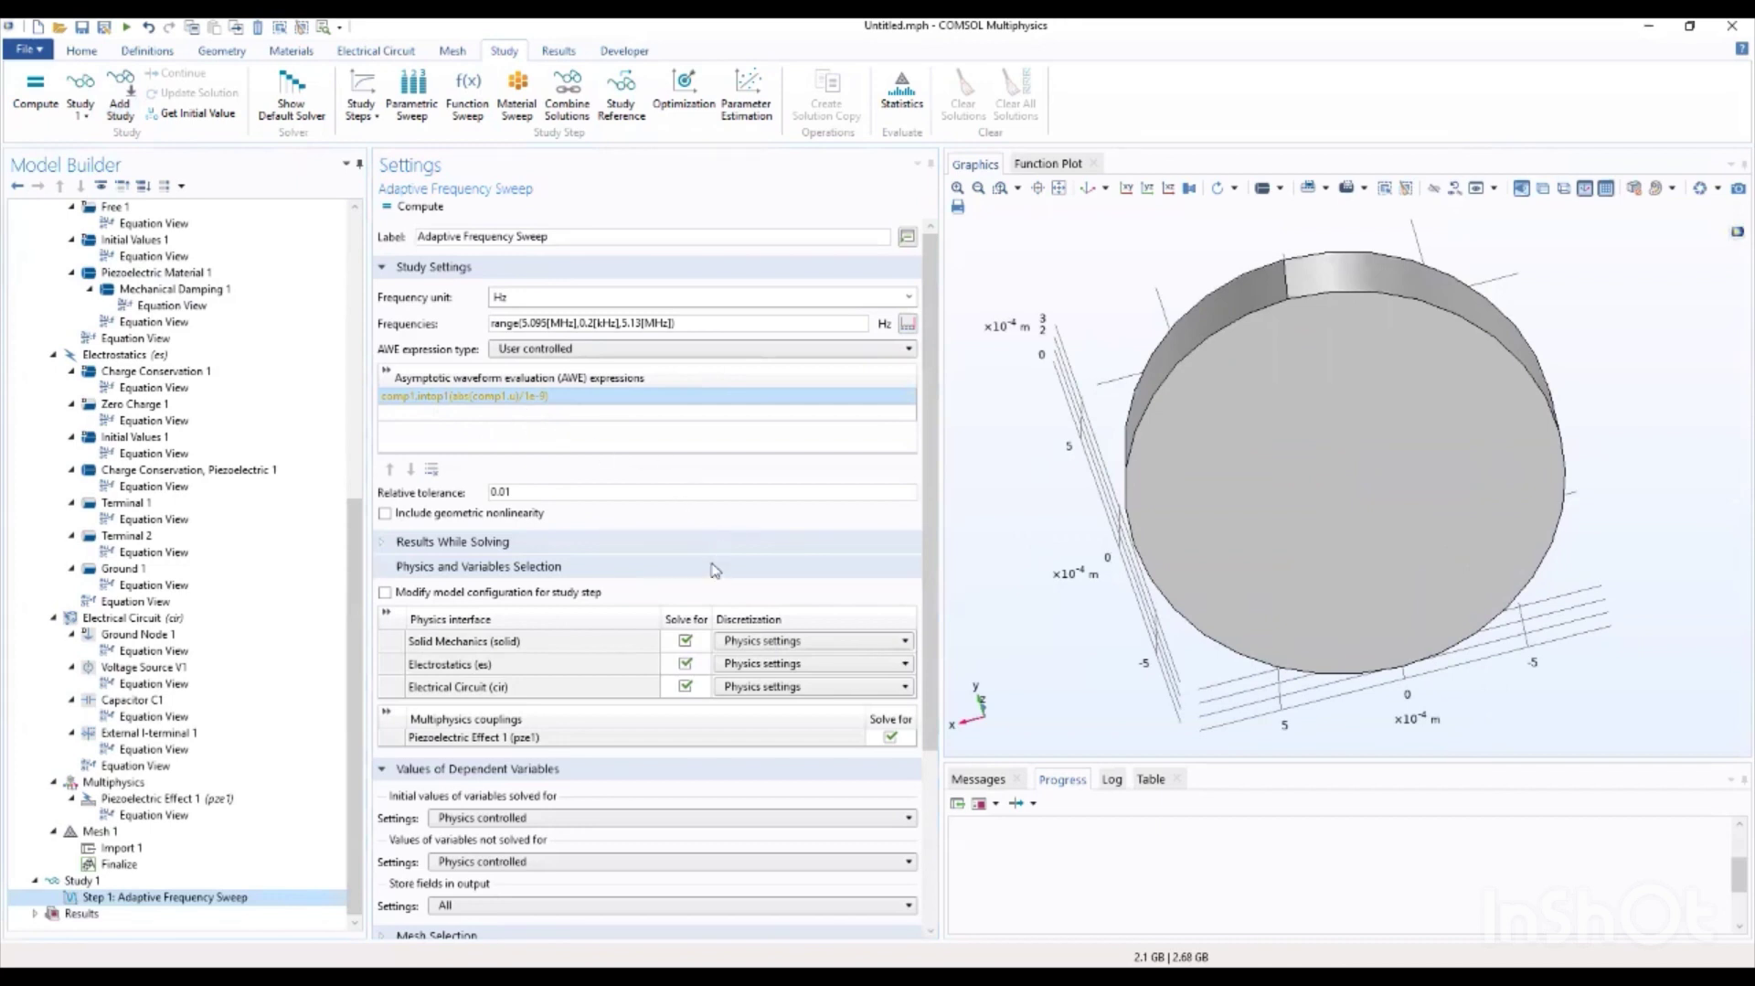
left_click(685, 688)
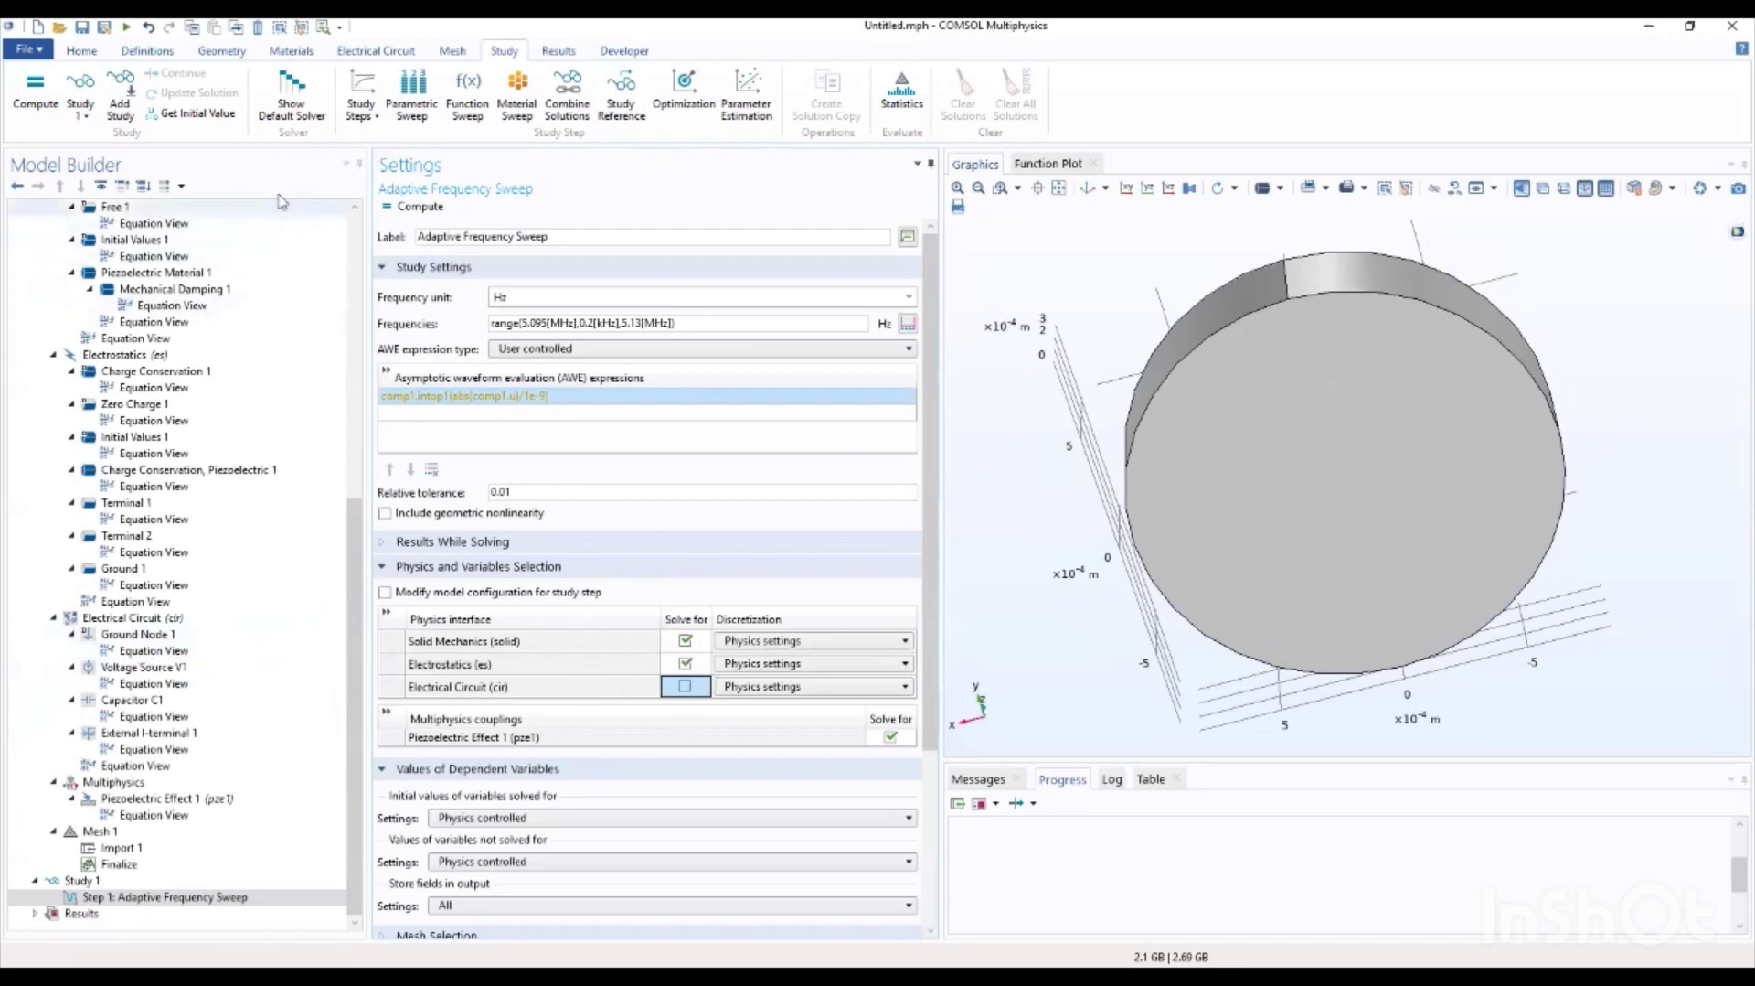
left_click(409, 209)
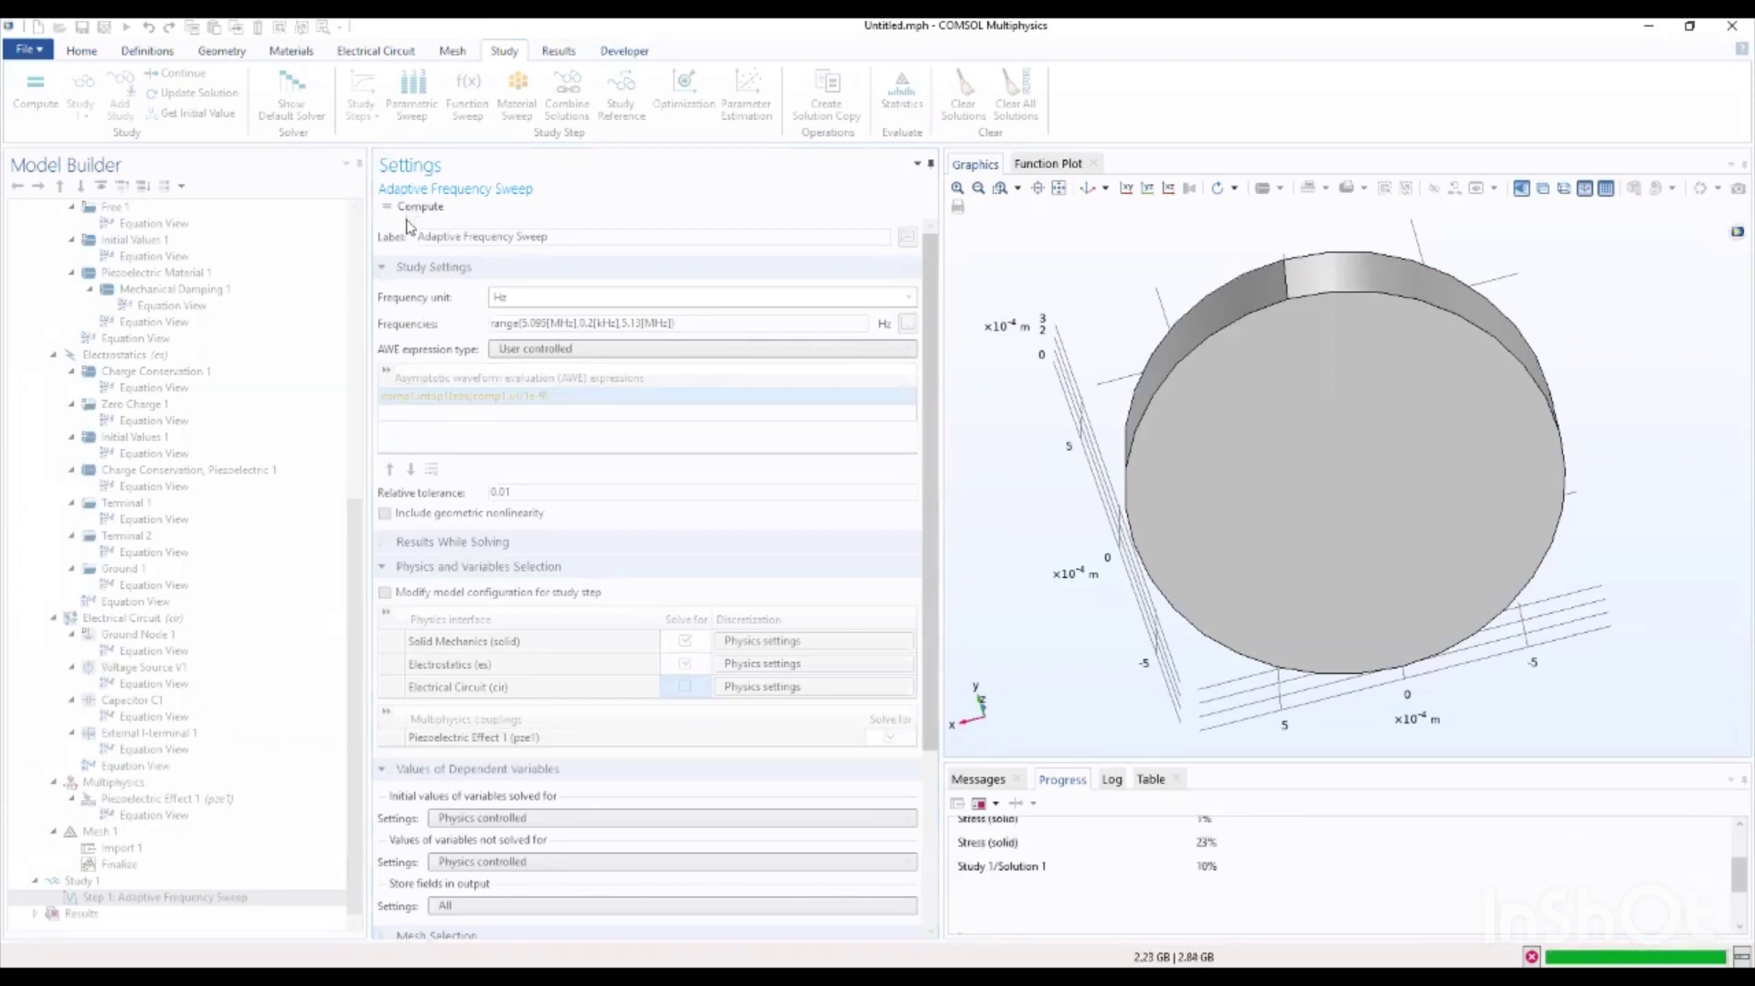
left_click(1065, 189)
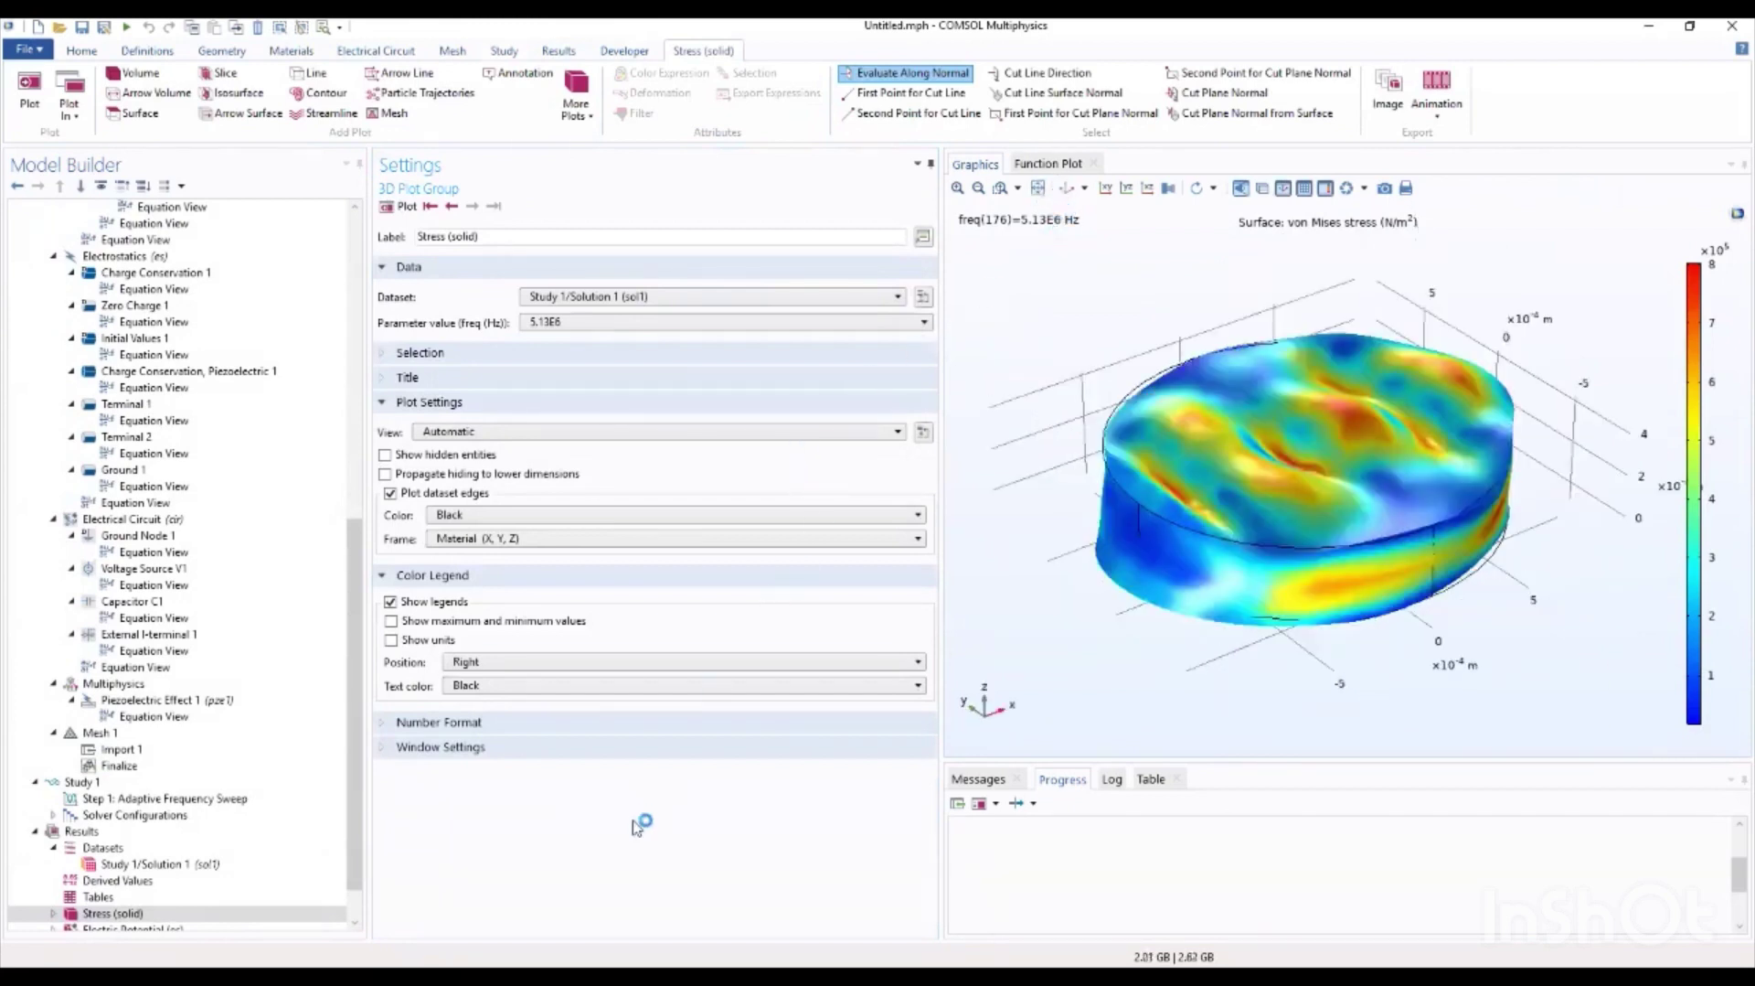
Step: Review the Stress (solid) plot and the Electric Potential (es) plot in the results
left_click(114, 913)
left_click(167, 914)
scroll(157, 919, "down", 1)
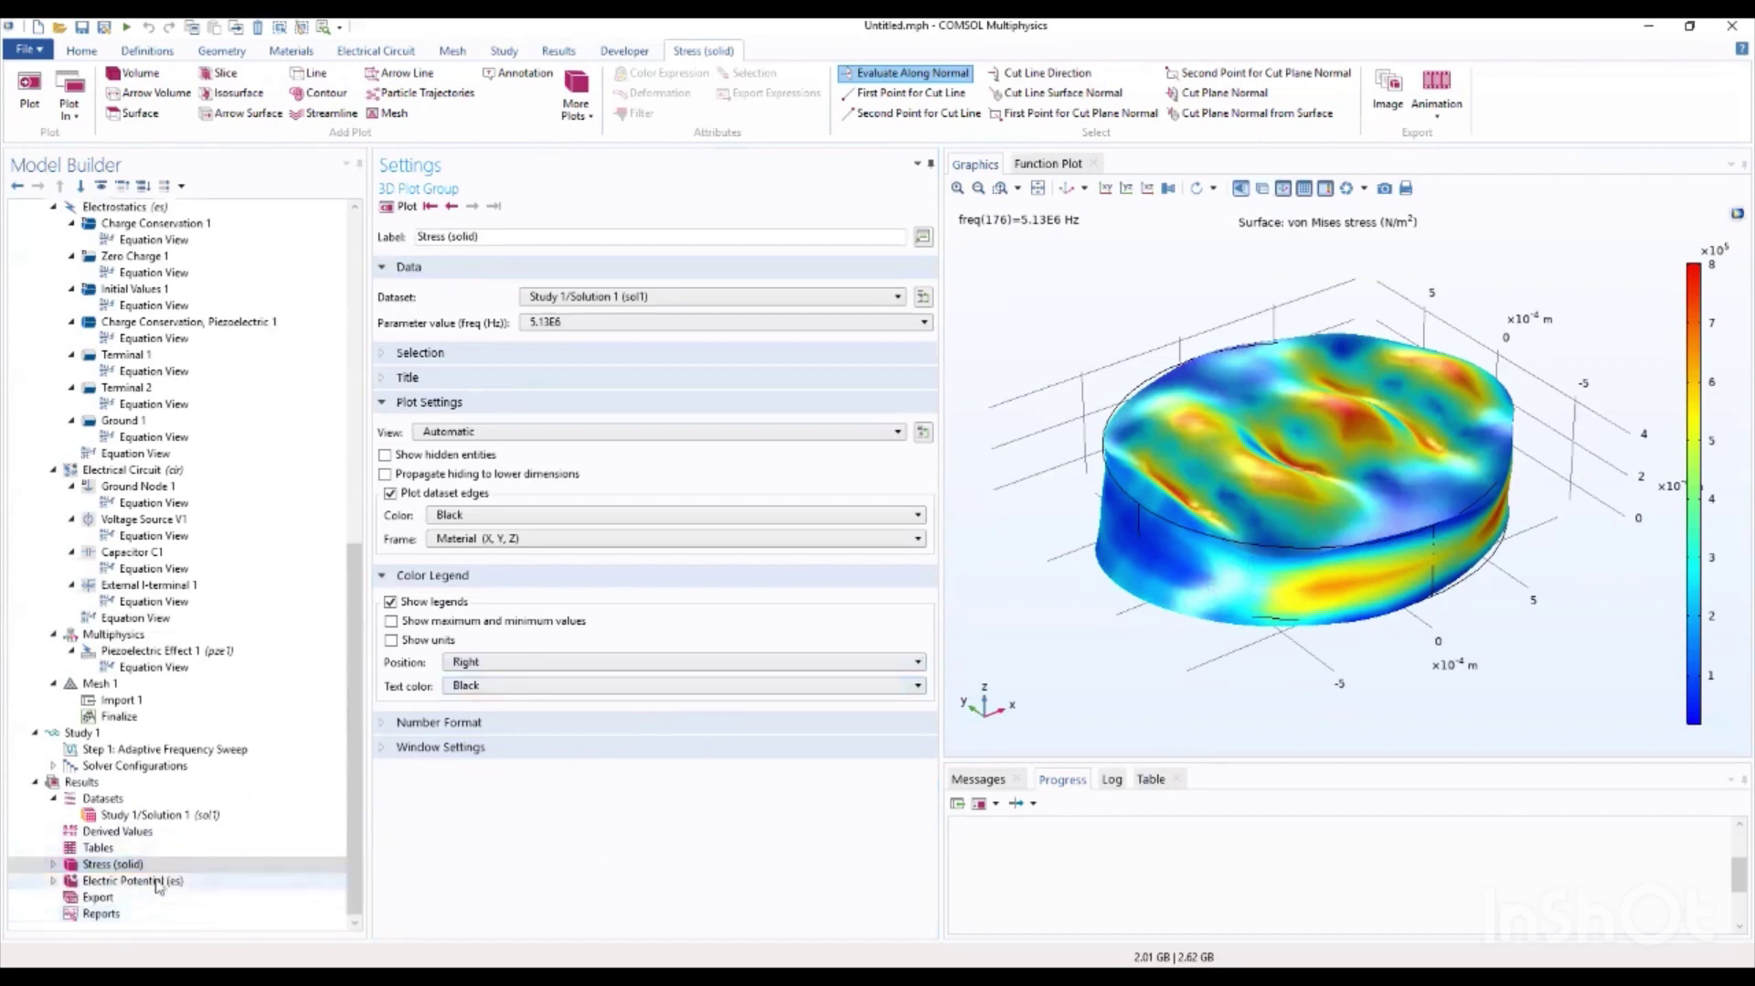
left_click(137, 880)
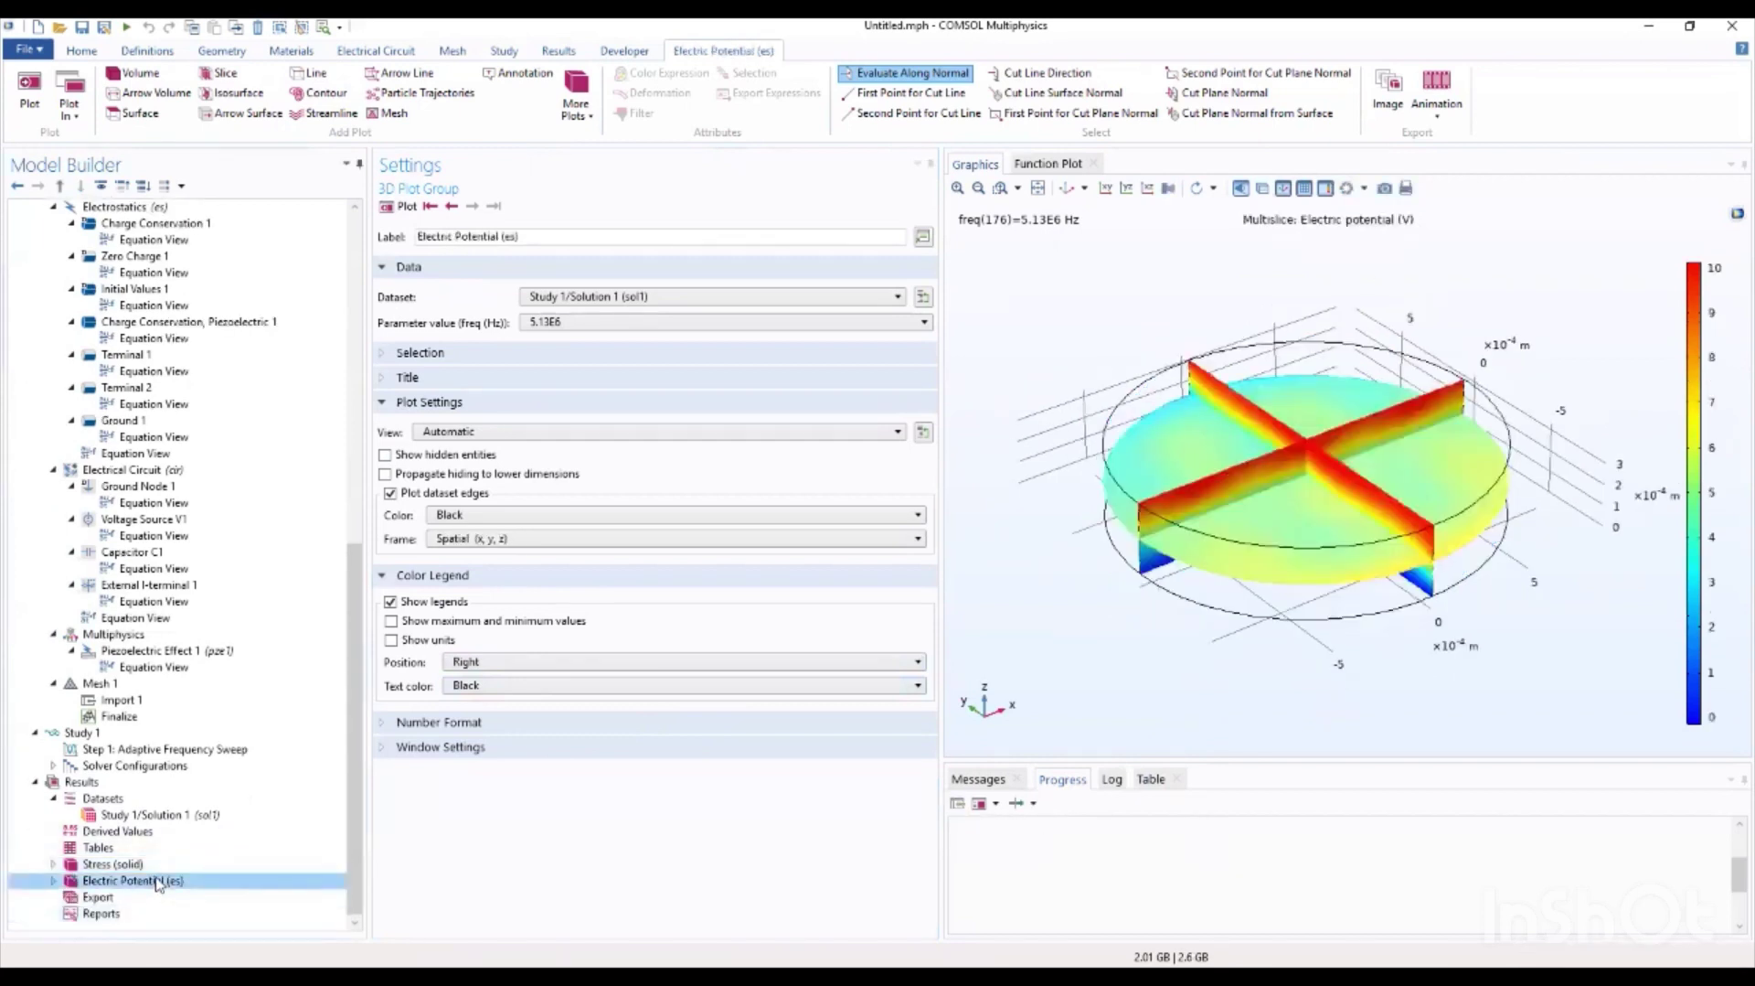
Step: Rename the Stress (solid) plot group as Displacement
left_click(160, 864)
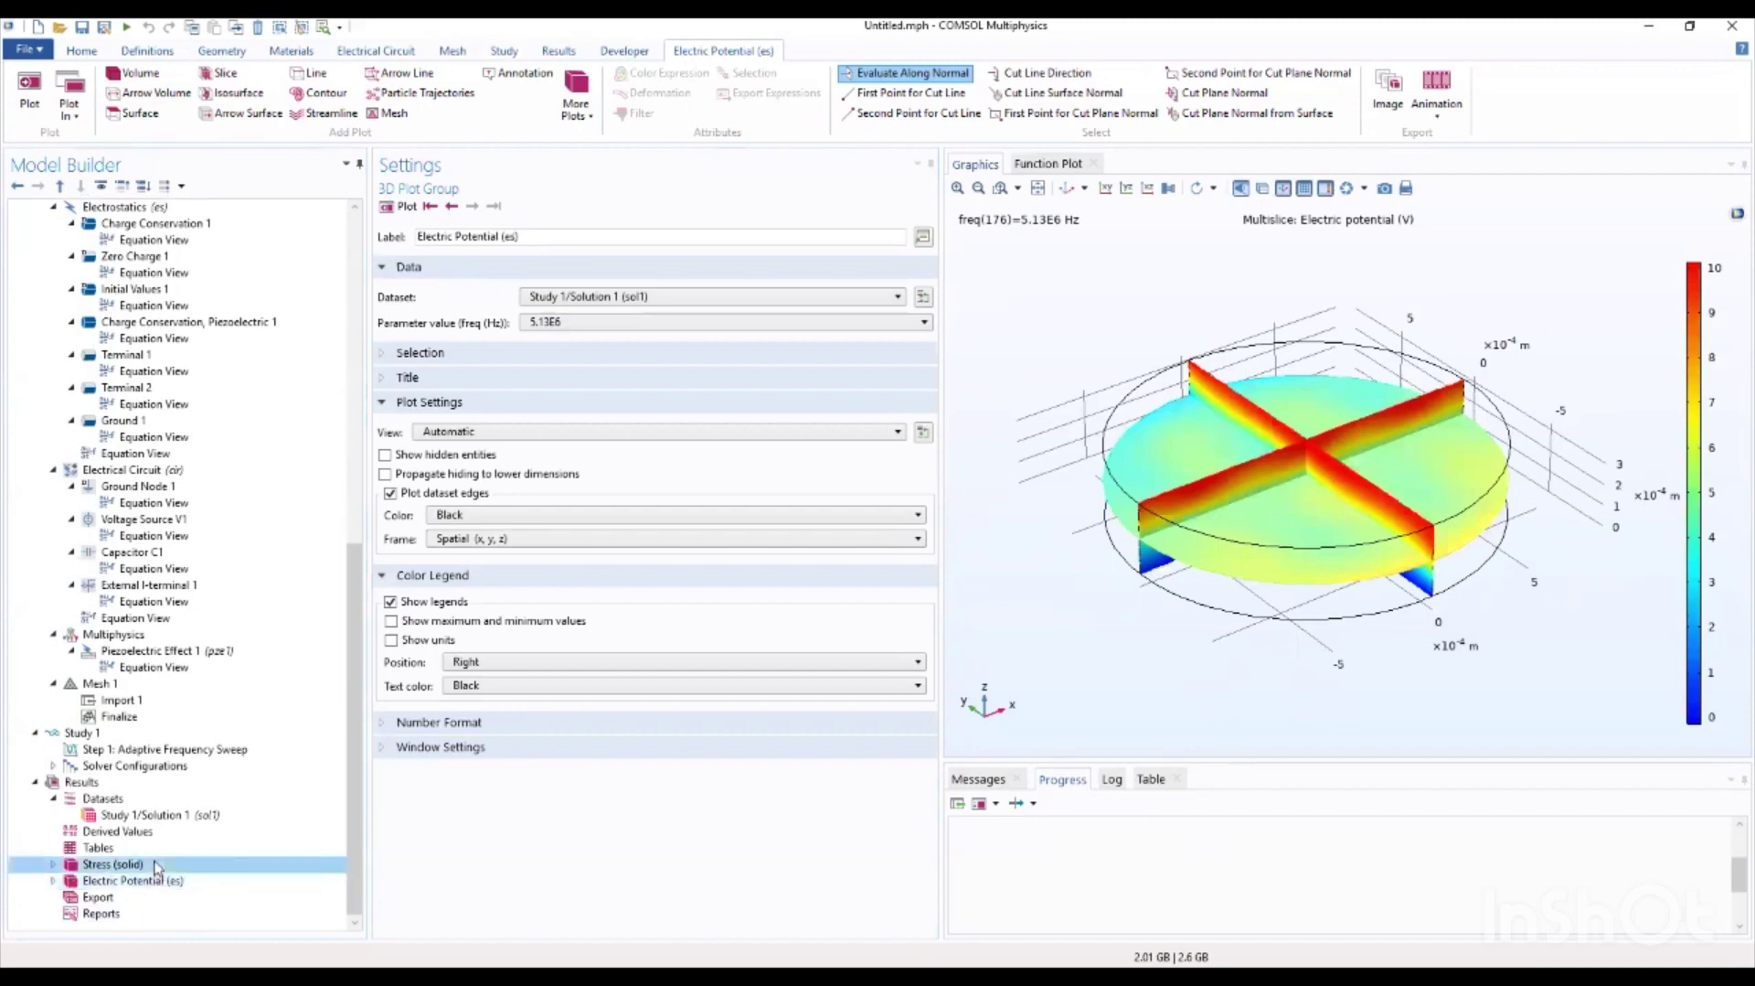
left_click_drag(480, 237, 428, 239)
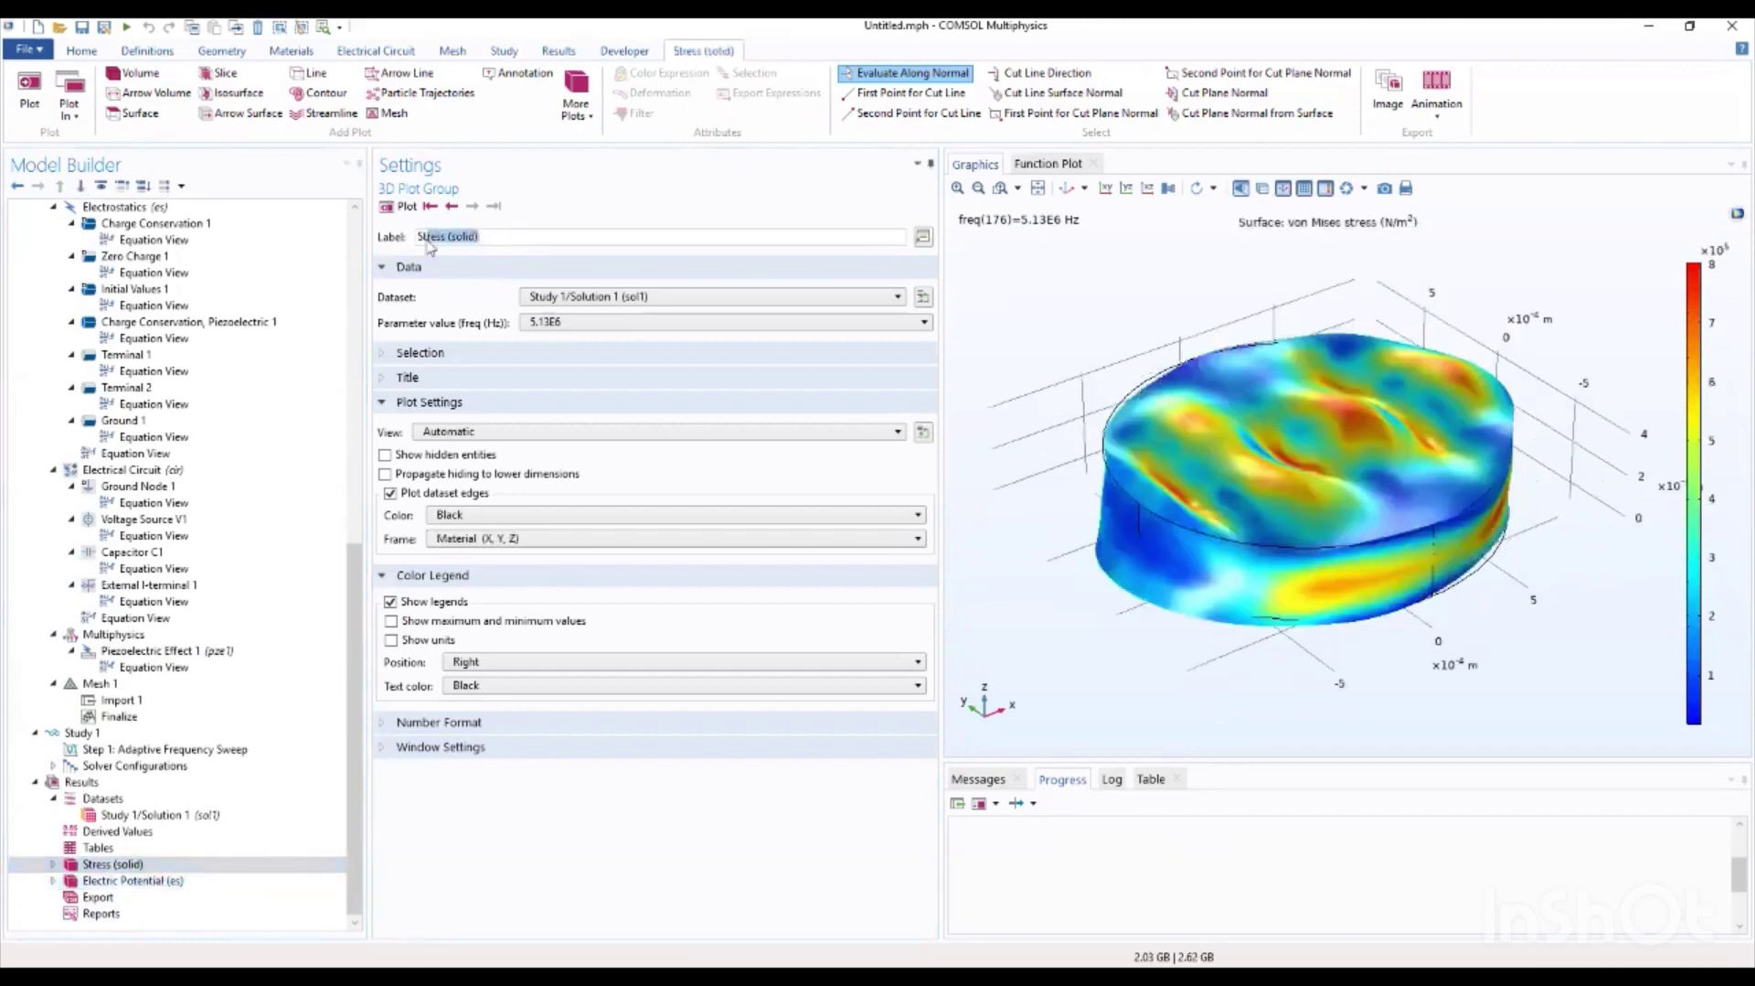
key("BackSpace")
key("BackSpace")
Step: Set the Displacement plot group's frequency parameter value to 5.112E6 Hz and plot it
left_click(607, 325)
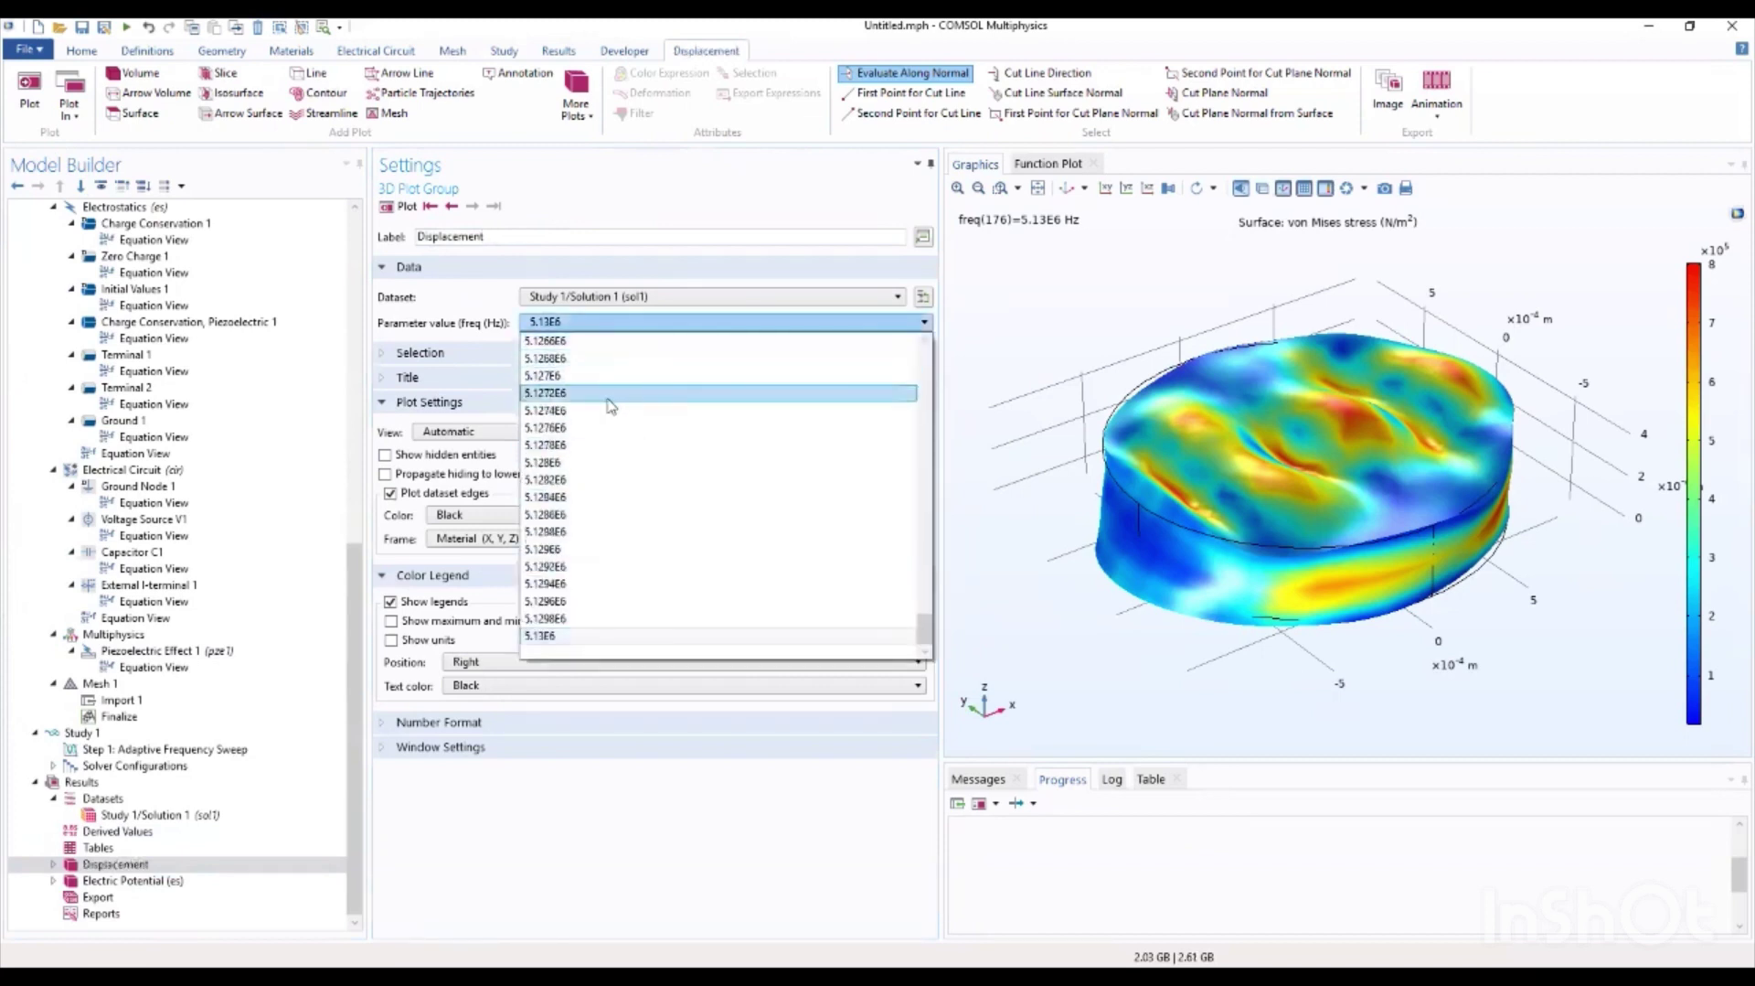
scroll(595, 464, "up", 15)
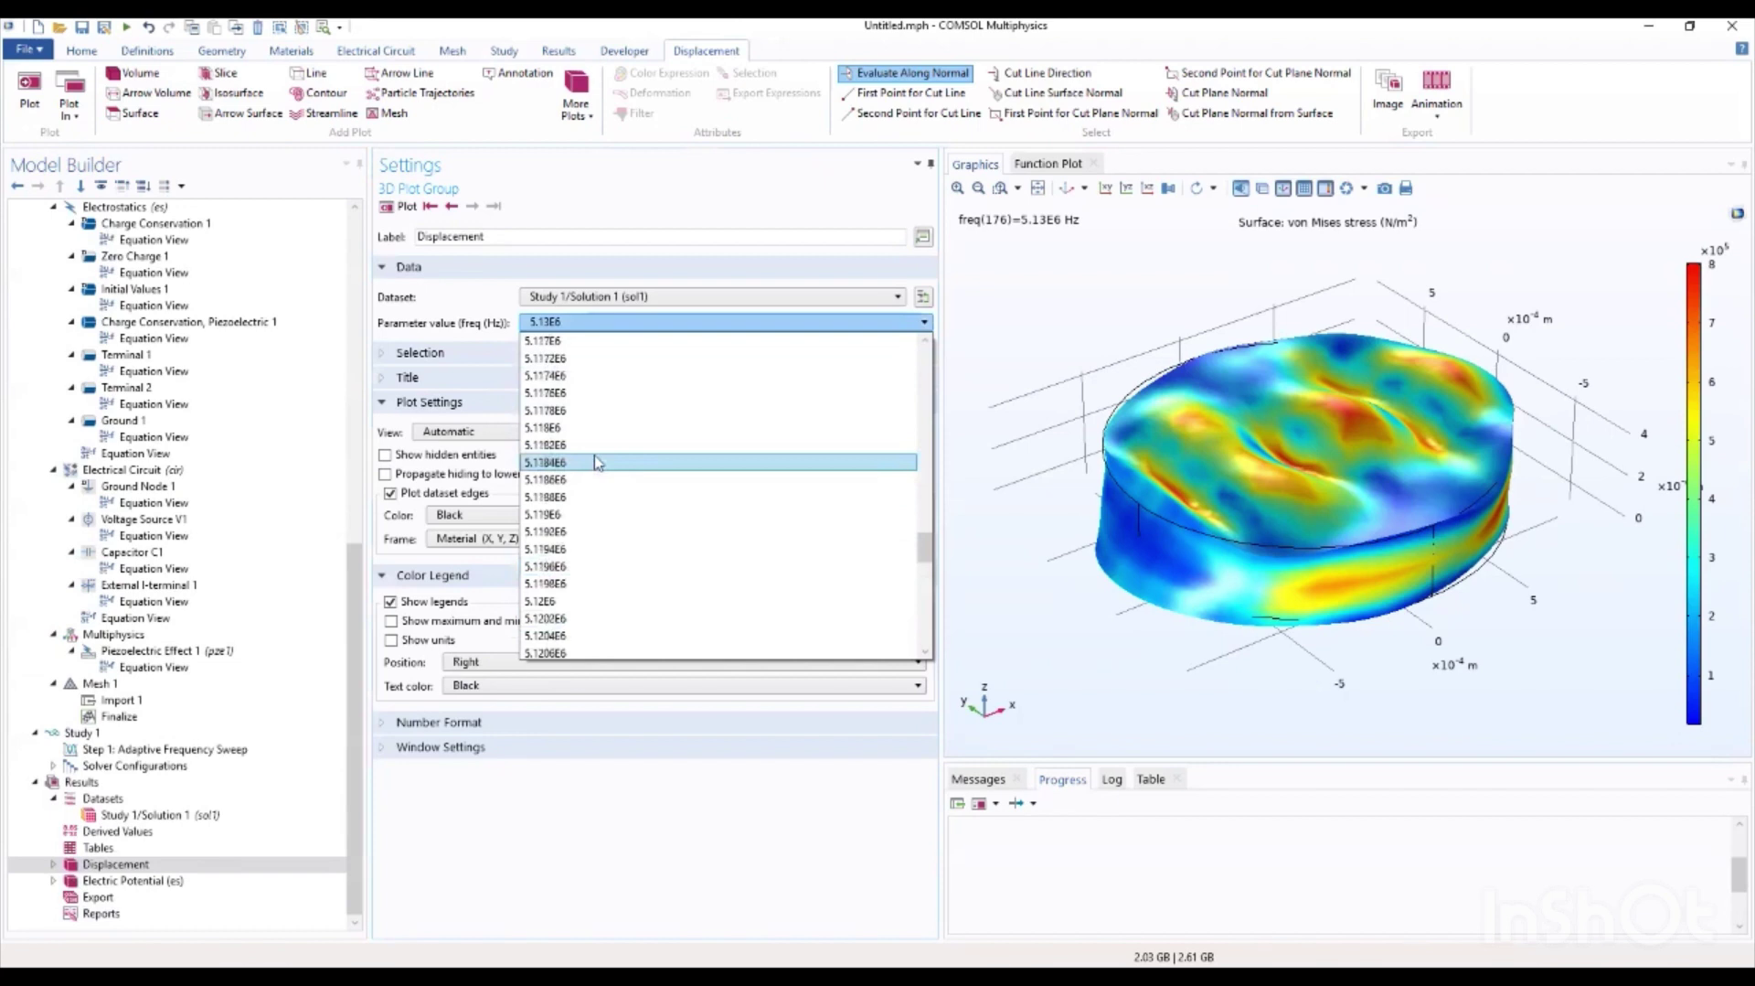
scroll(597, 462, "up", 9)
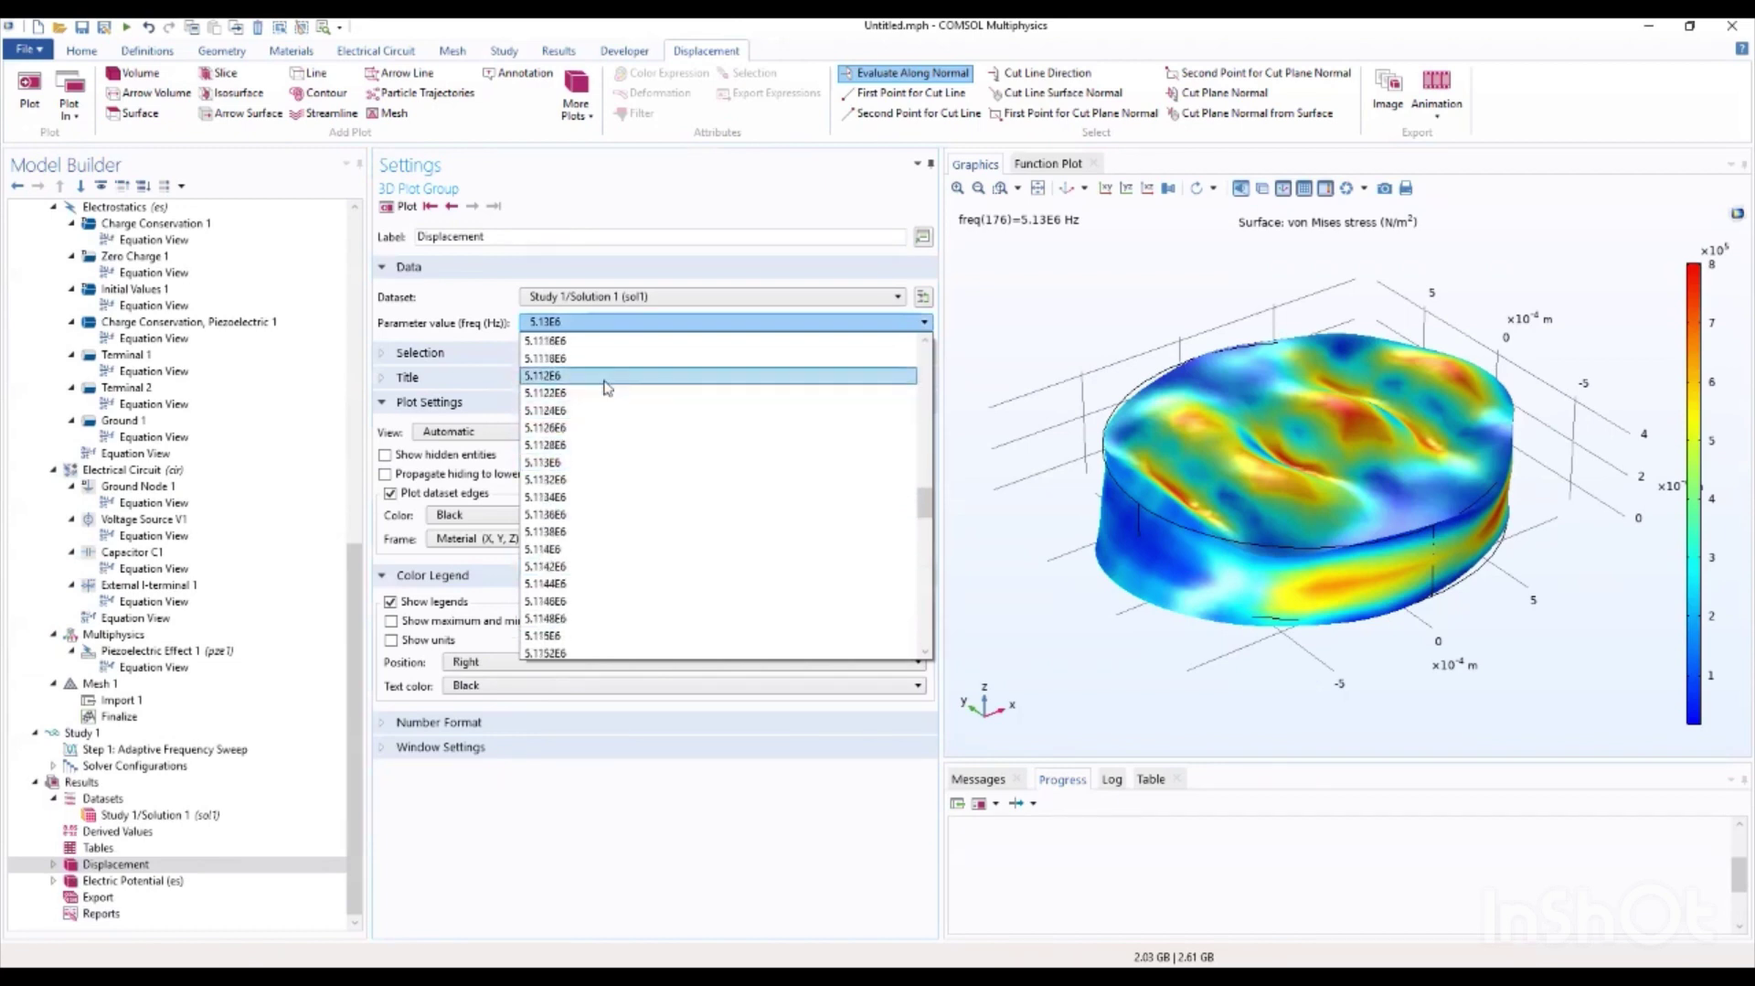
left_click(604, 379)
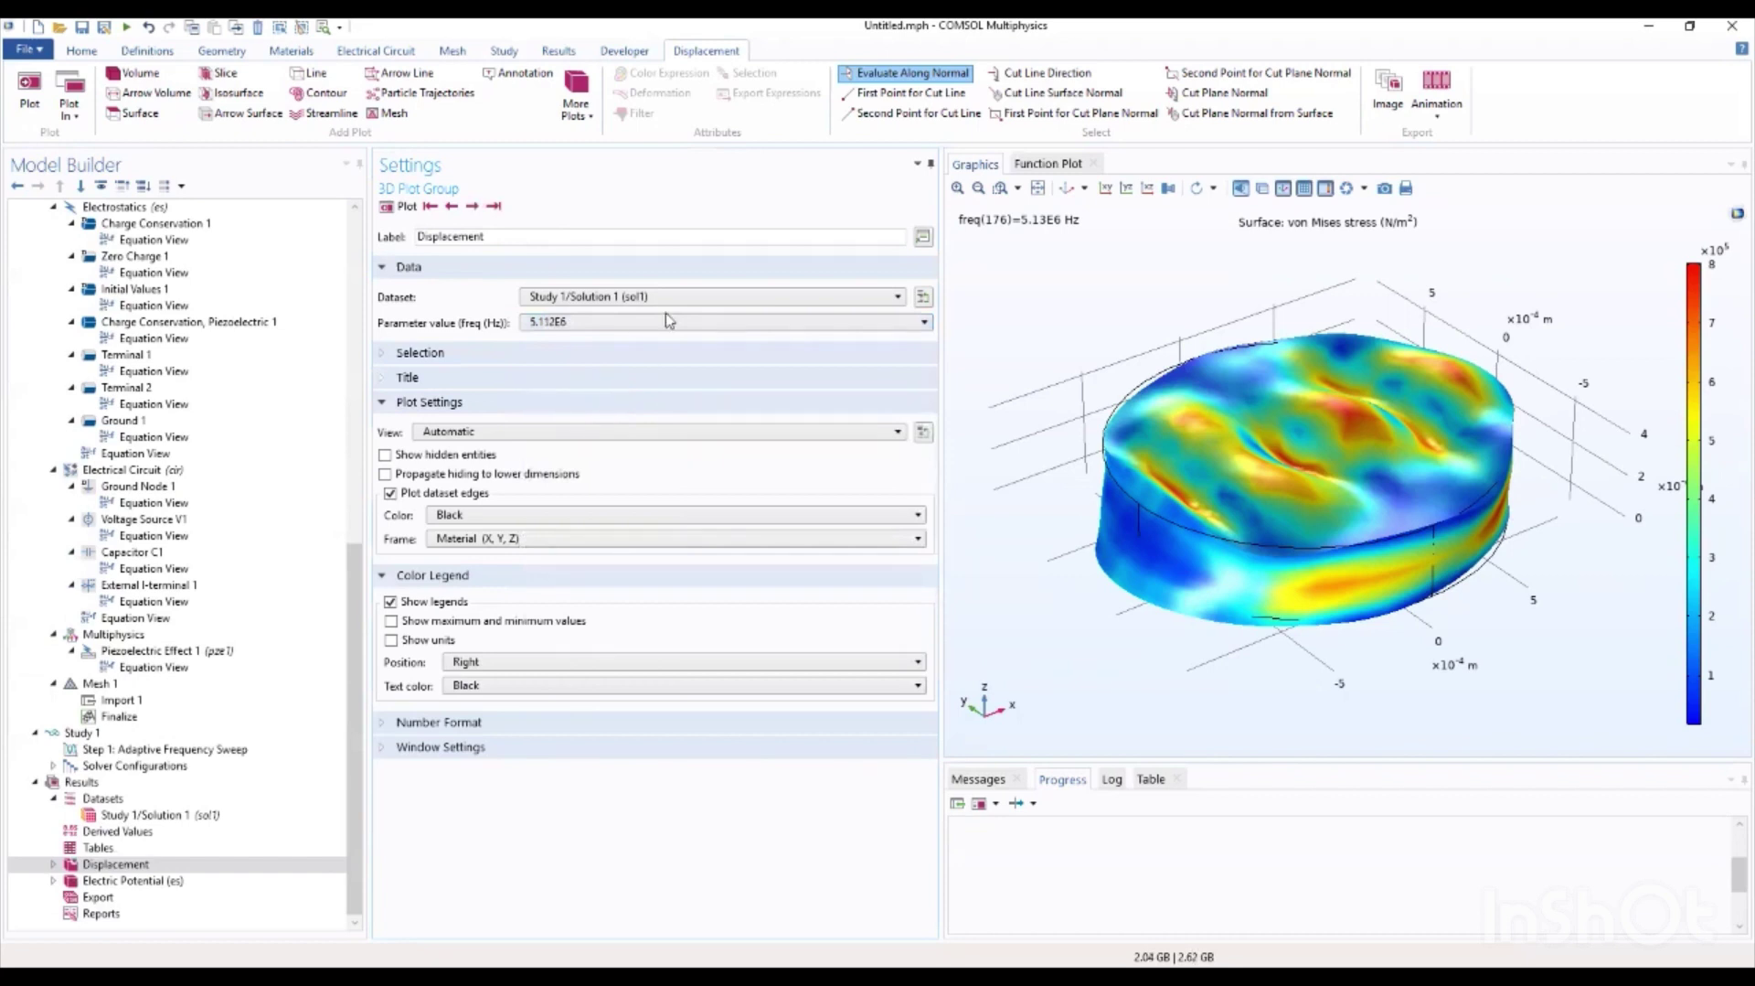
left_click(409, 207)
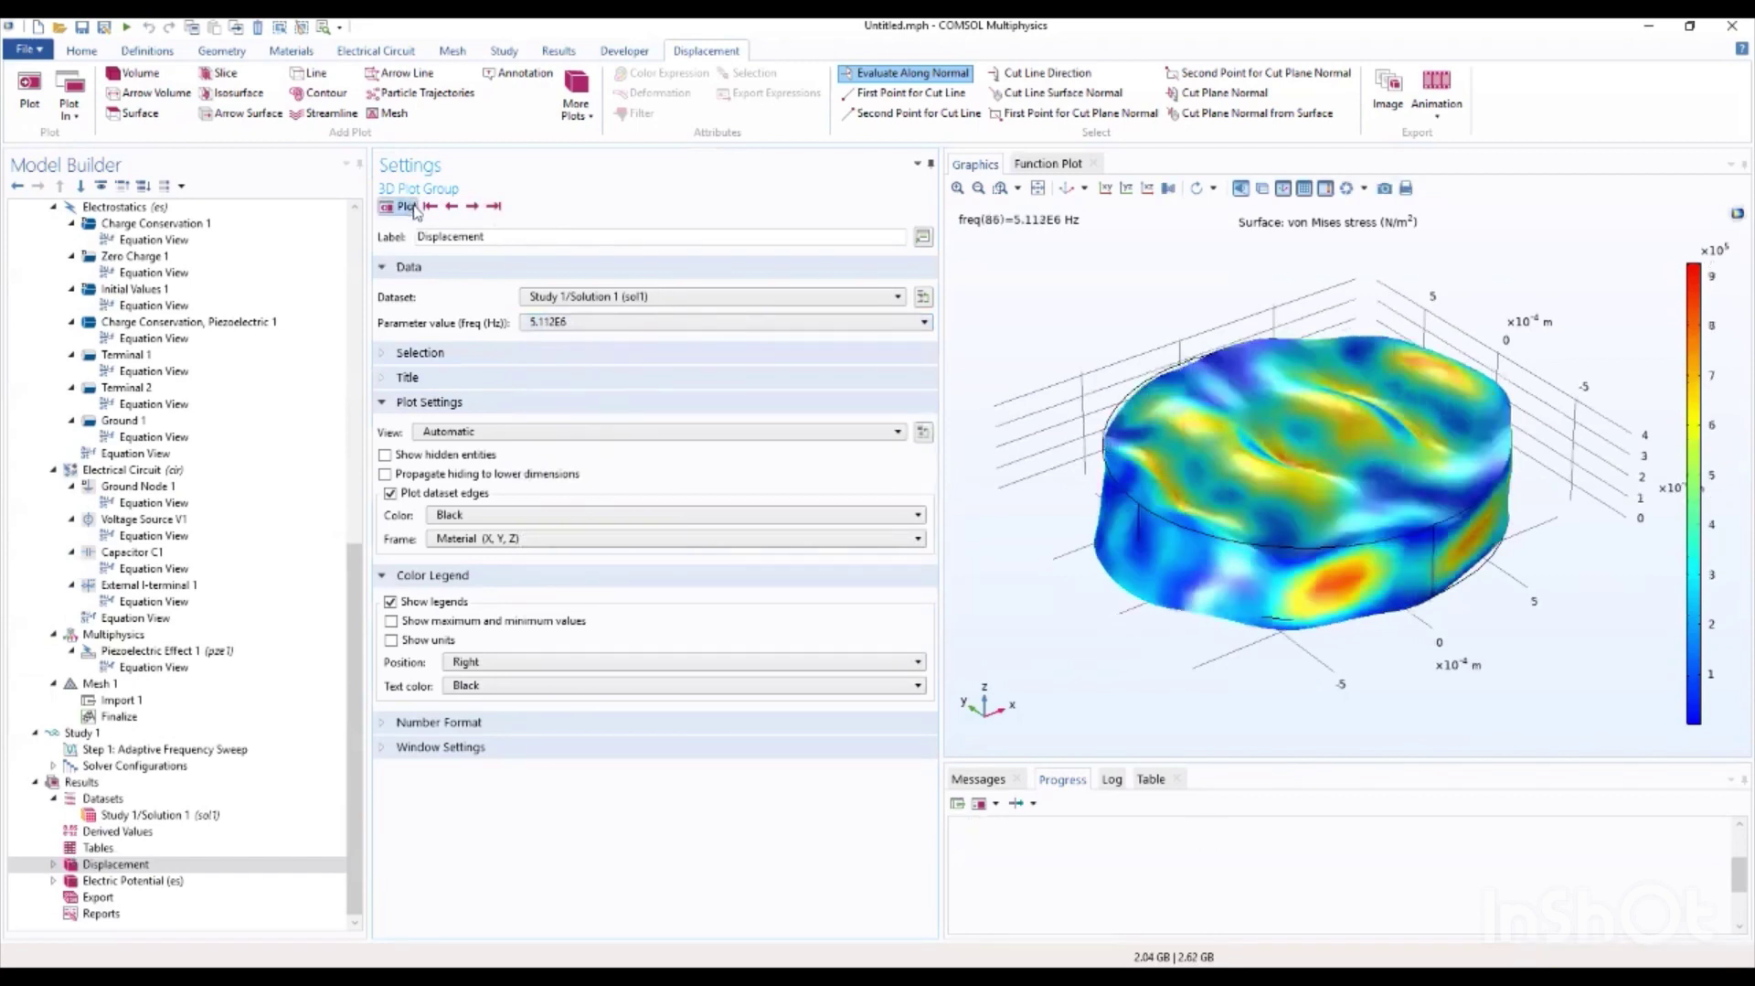
Step: Examine the deformed disk edge-on while stepping the plot back through lower frequencies to the first solution, 5.095E6 Hz
left_click_drag(1011, 470, 952, 525)
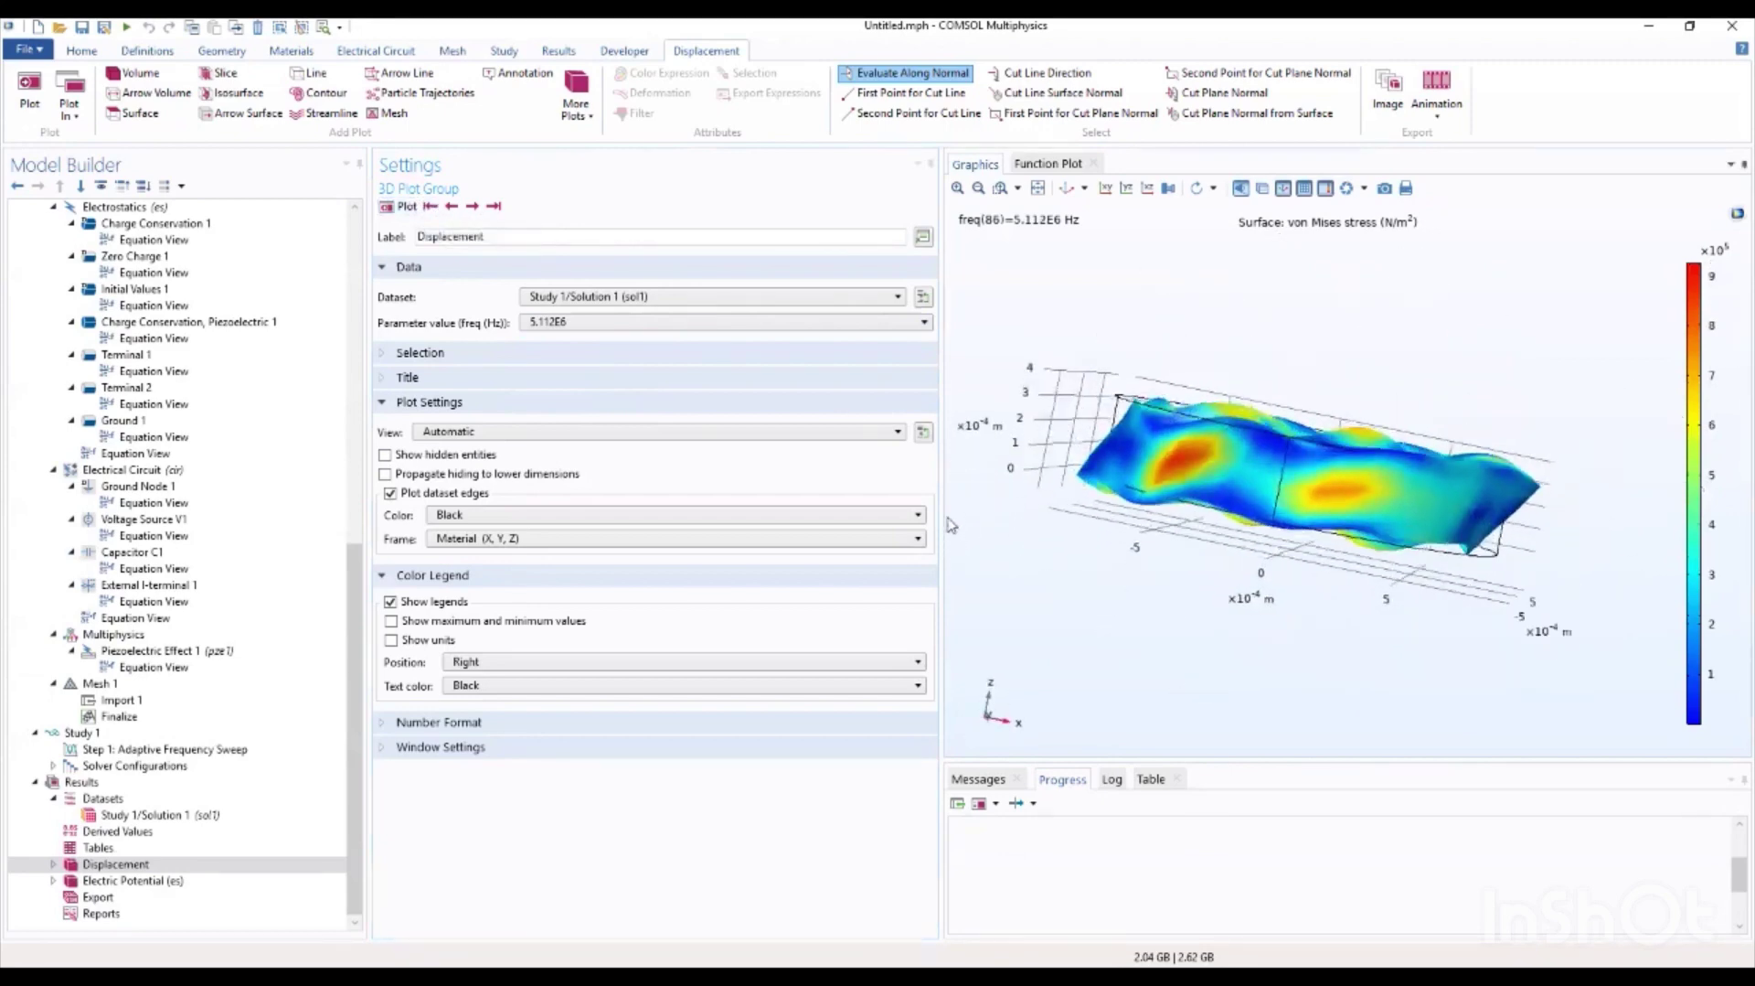
left_click(451, 206)
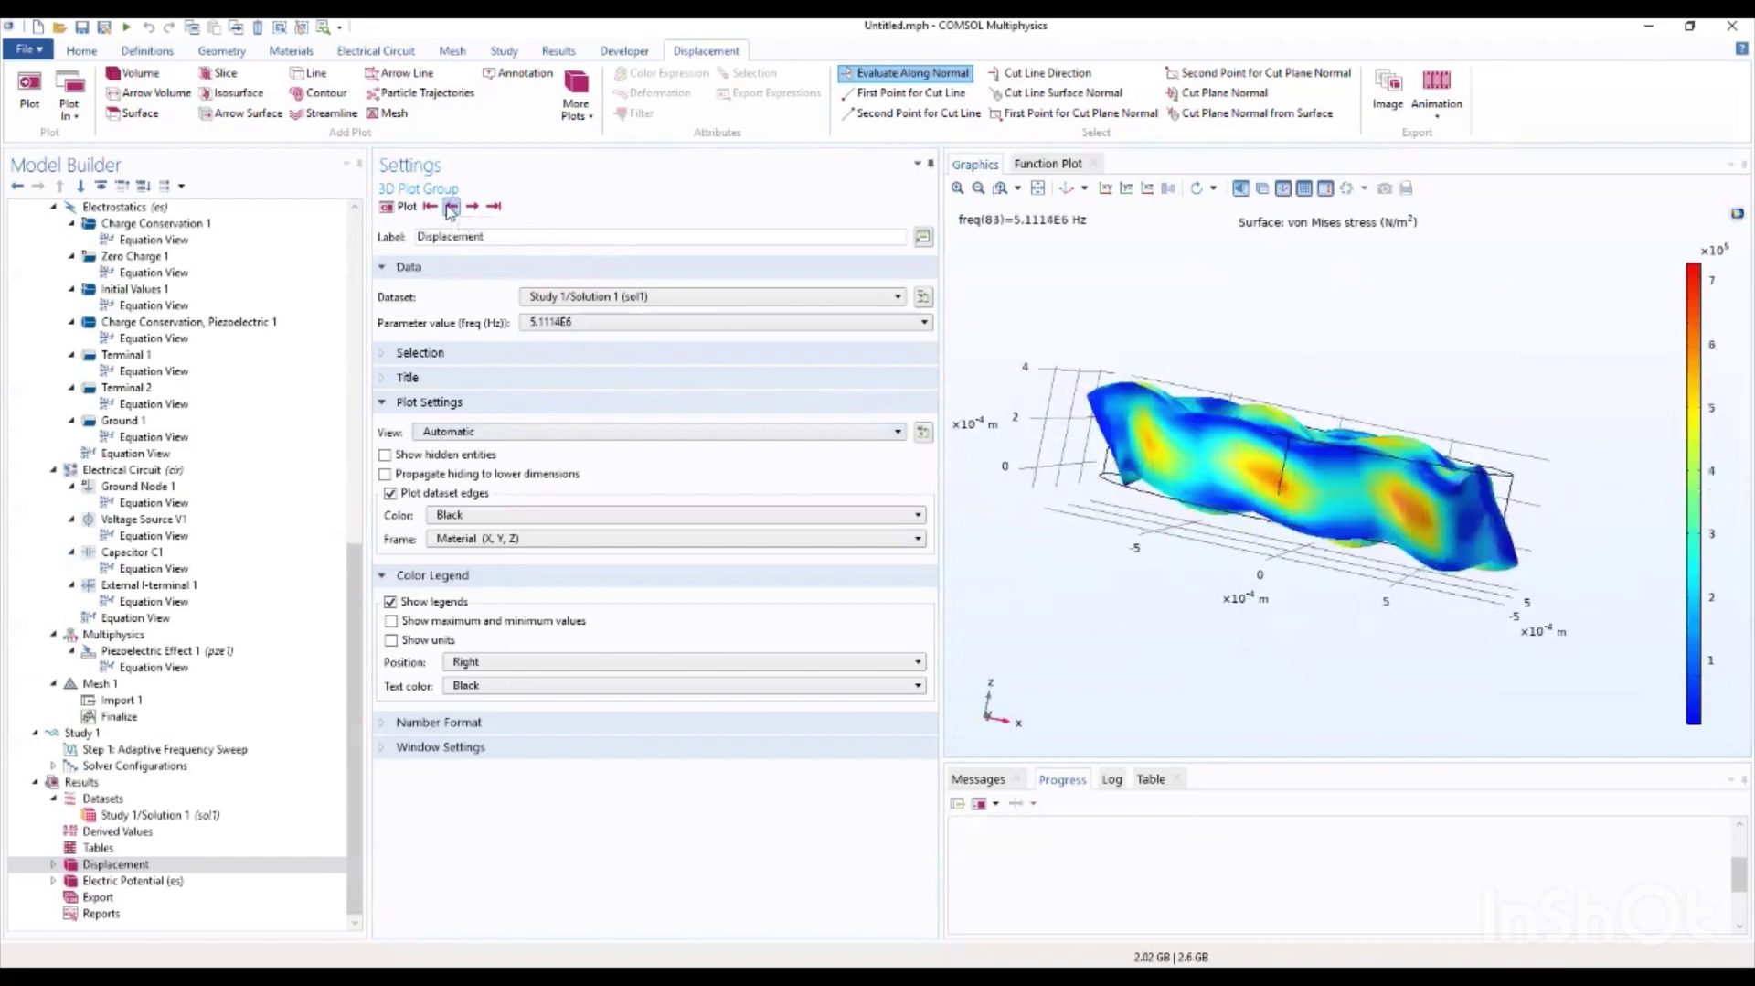
left_click(452, 206)
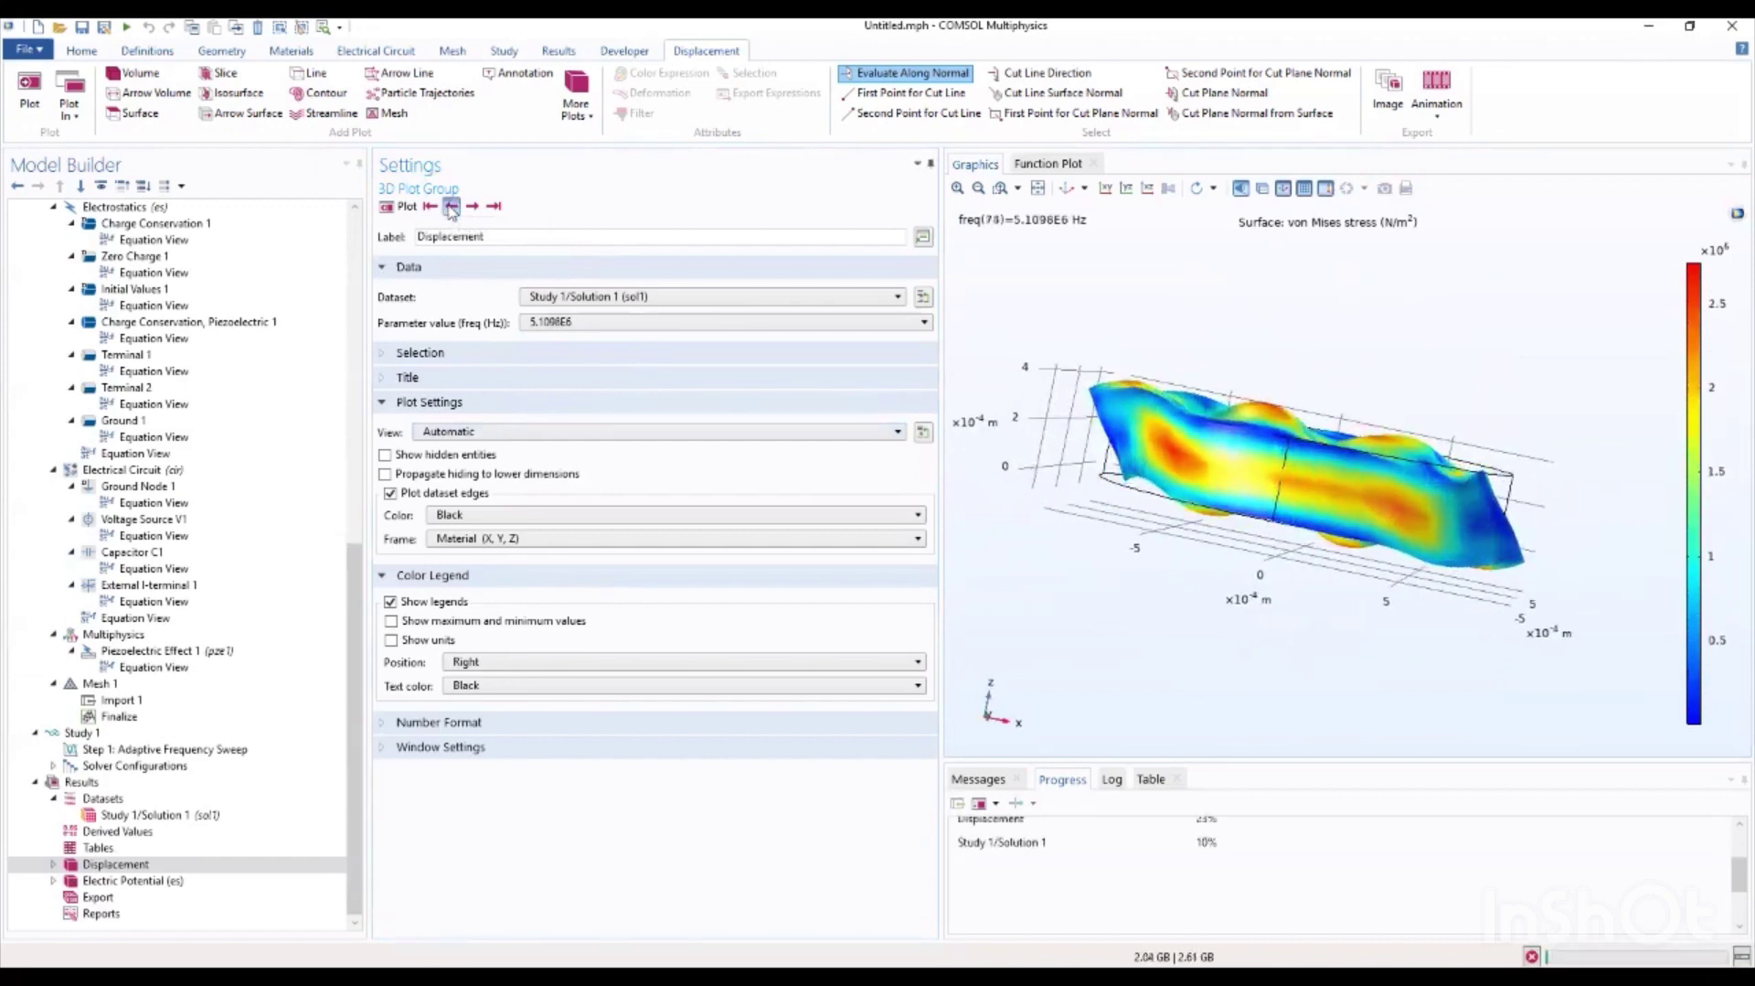
left_click(451, 207)
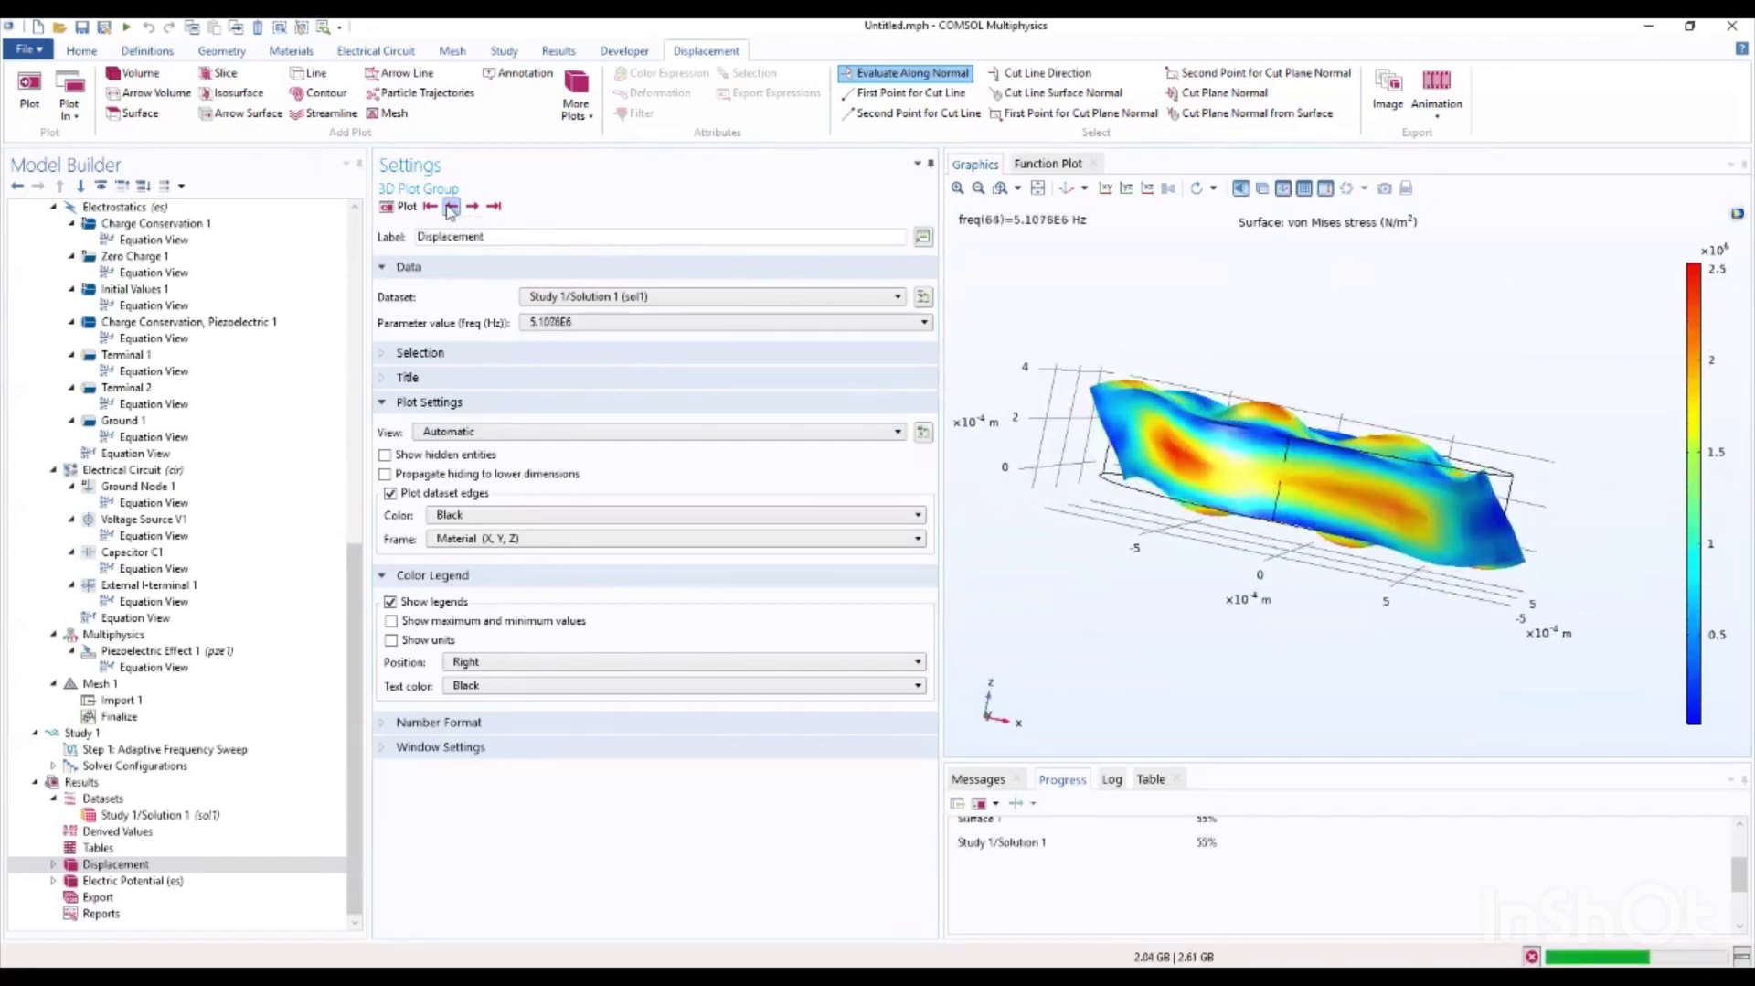
left_click(451, 207)
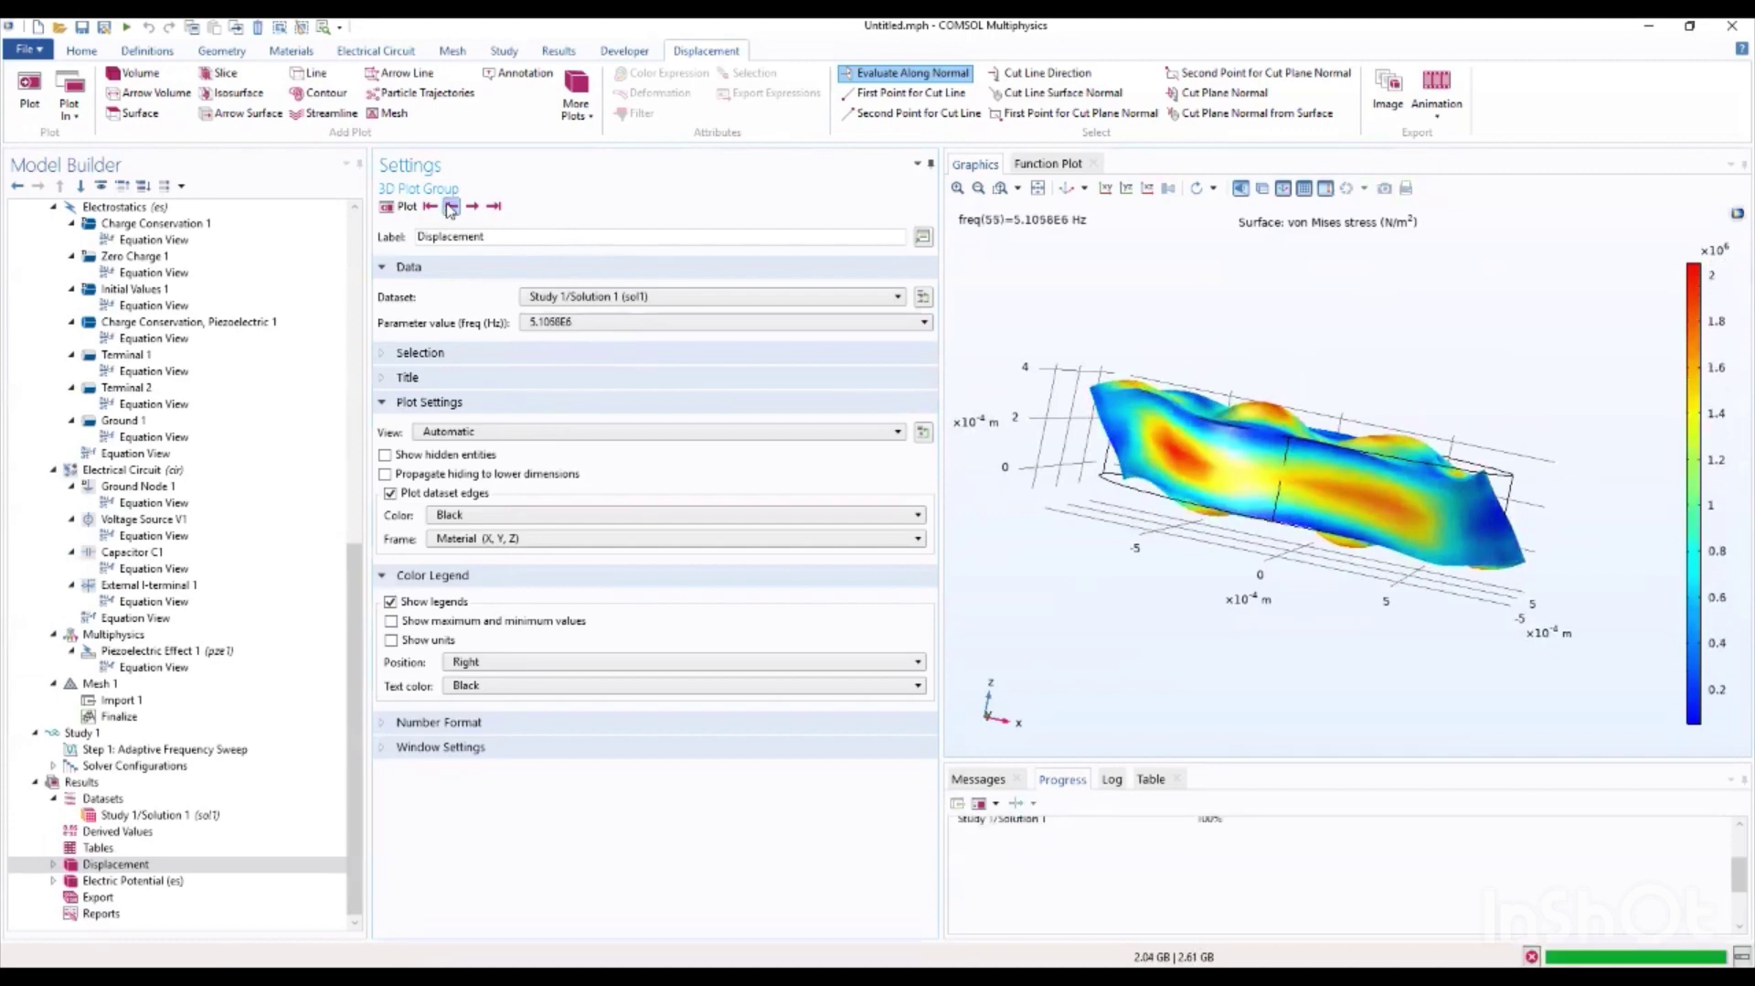
left_click(430, 206)
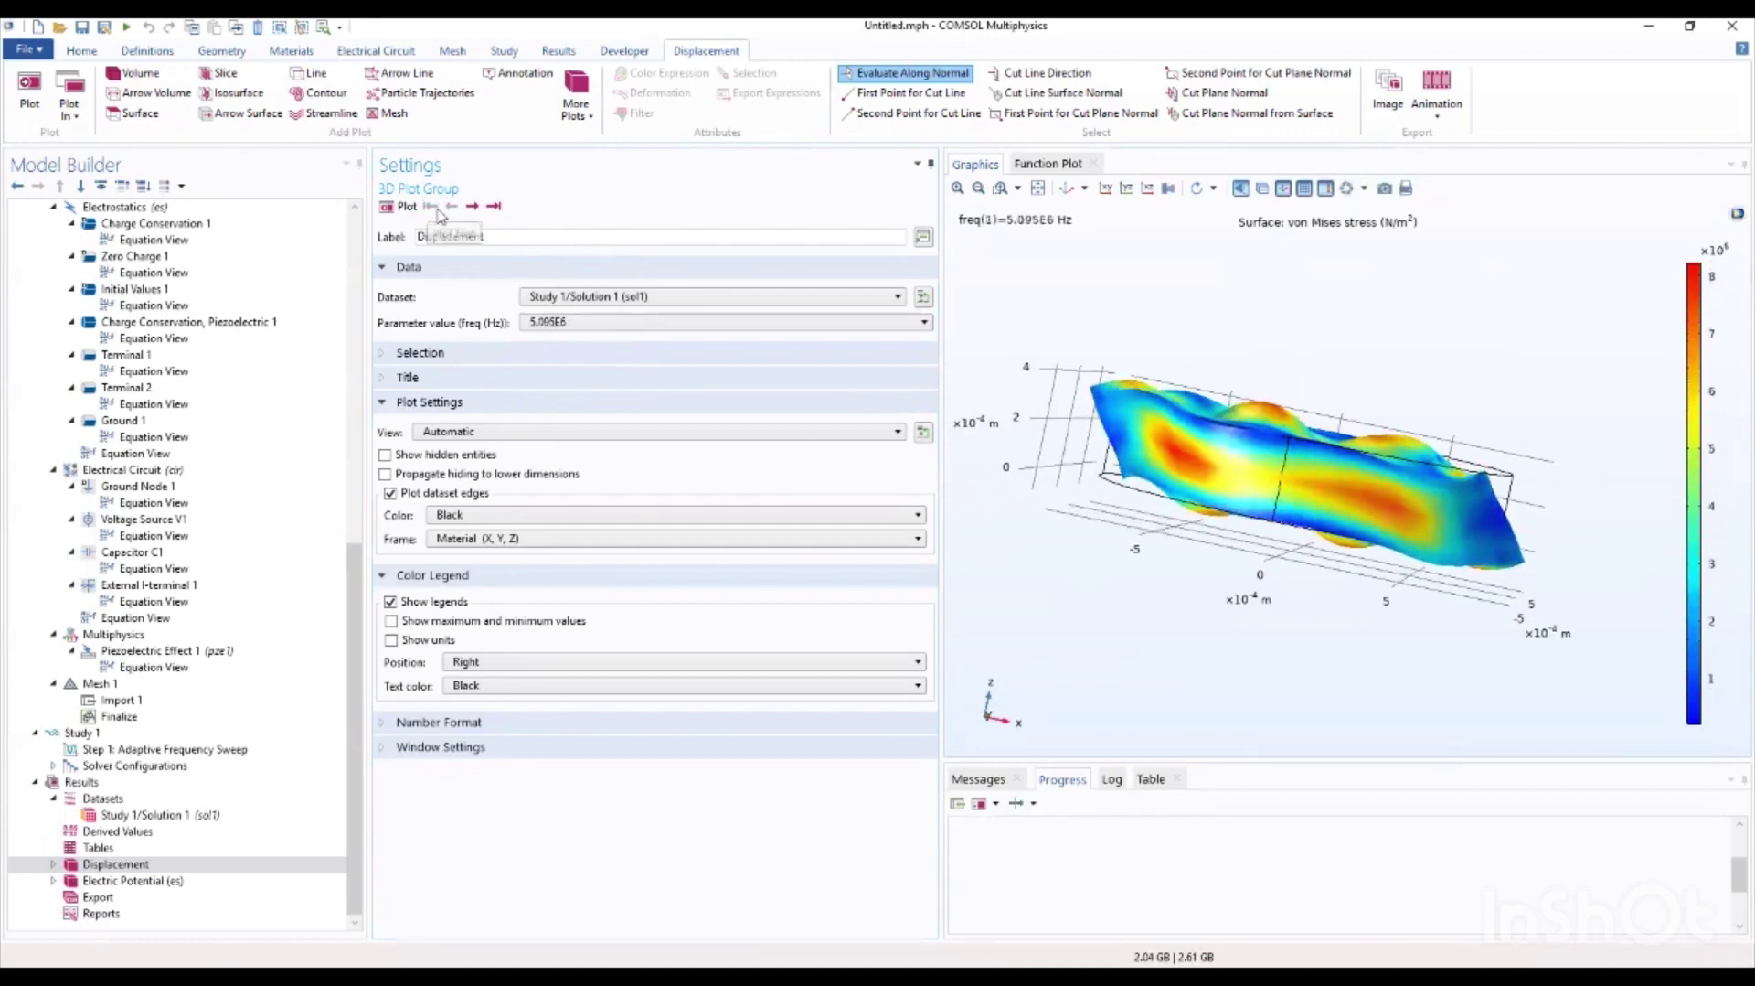
Step: Step the plot forward from the first frequency to 5.0968E6 Hz, examining the disk's deformation from above and from the side
left_click(472, 207)
left_click_drag(1065, 339, 1001, 405)
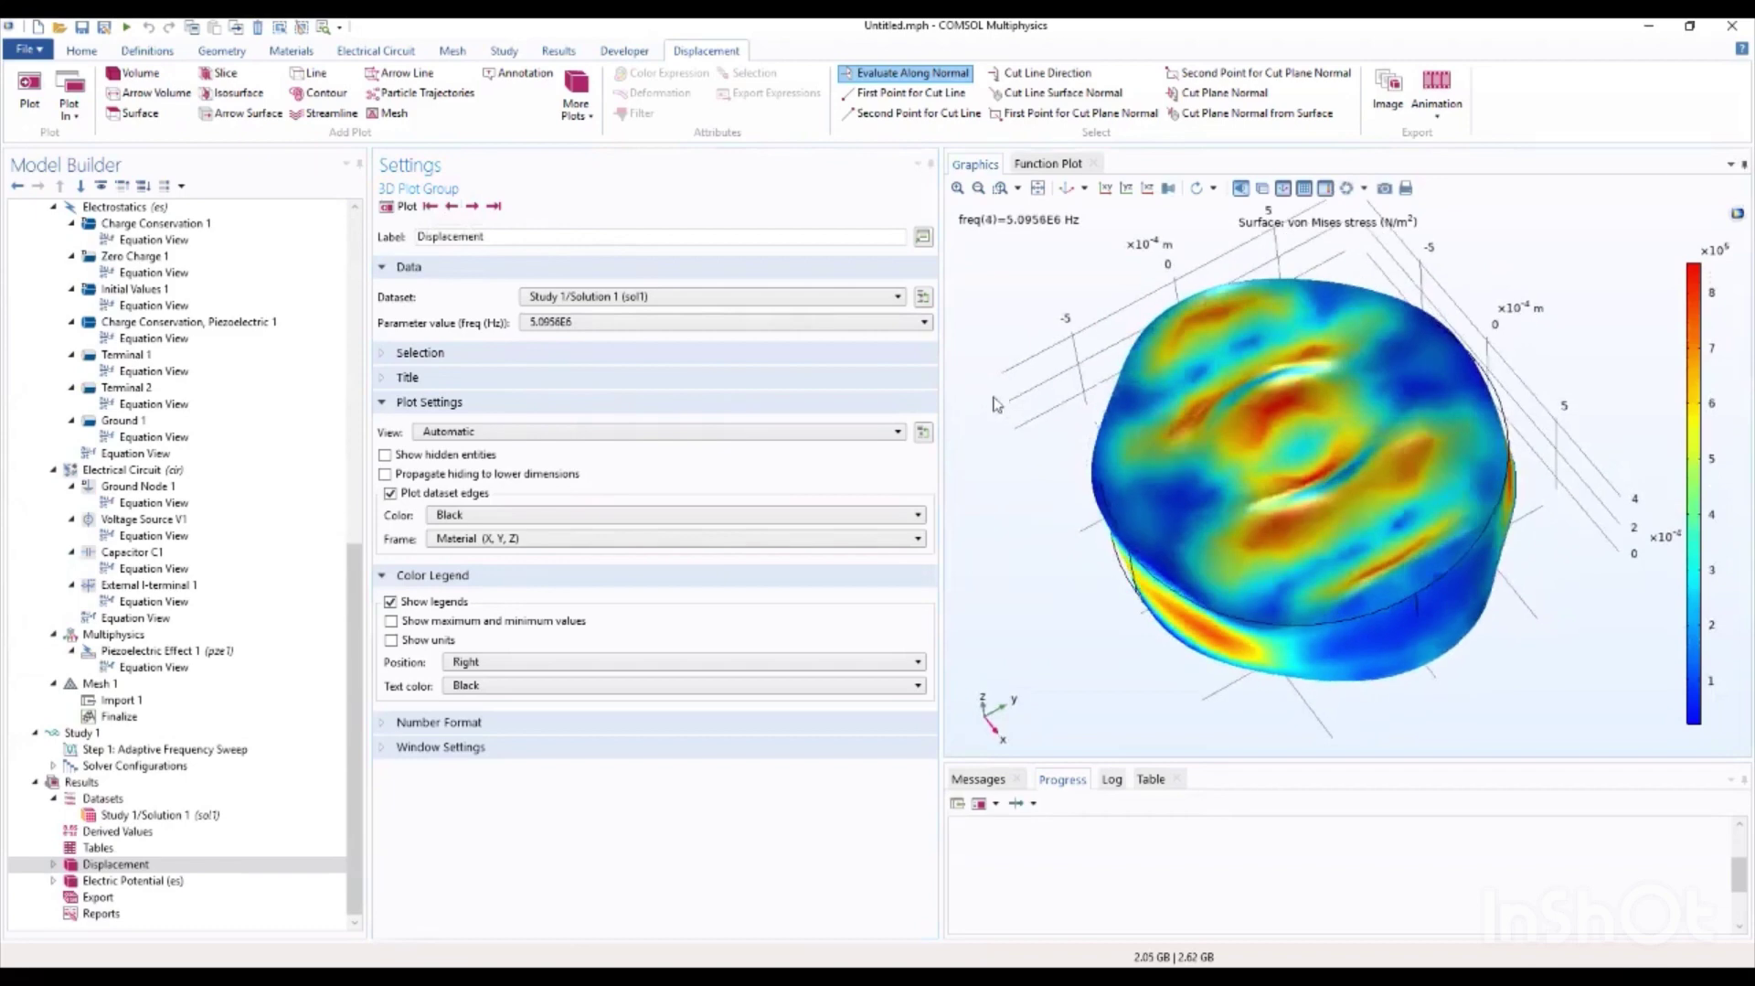
left_click(475, 206)
left_click(475, 207)
left_click(475, 206)
left_click(475, 207)
left_click(475, 207)
left_click(474, 207)
left_click_drag(1261, 429, 1051, 375)
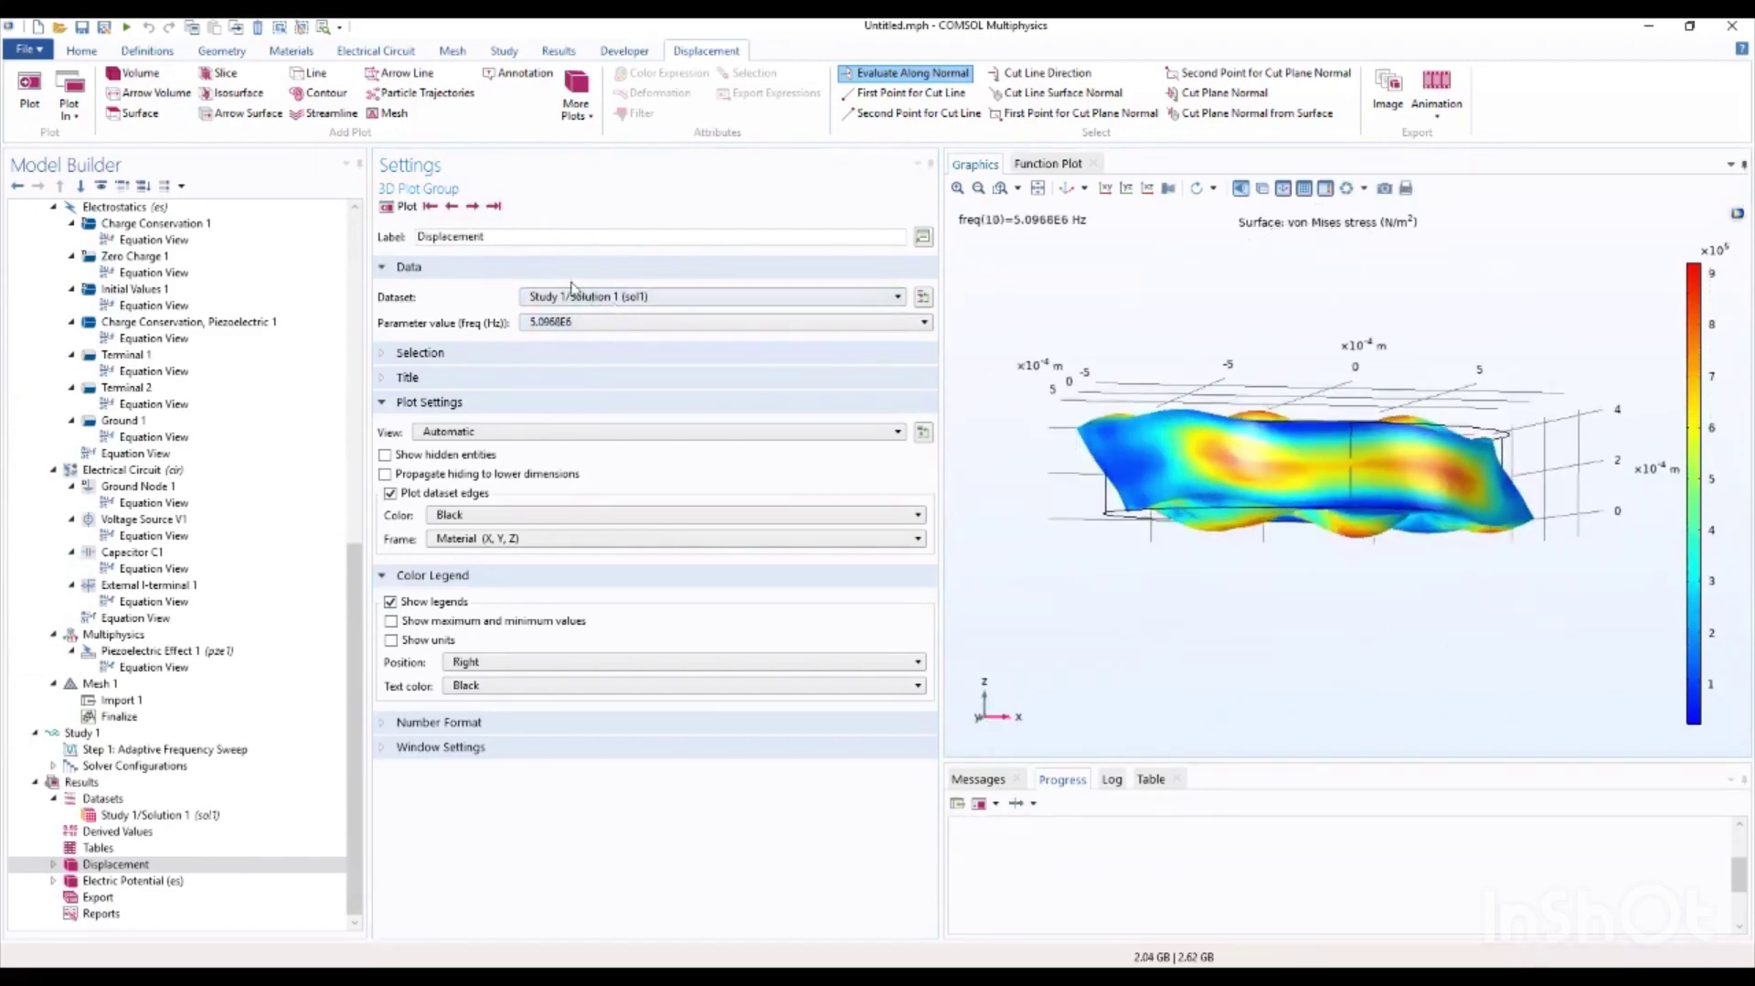
Step: Restart the plot at the first frequency, step forward to 5.0984E6 Hz, and plot the last solution at 5.13E6 Hz
left_click(429, 208)
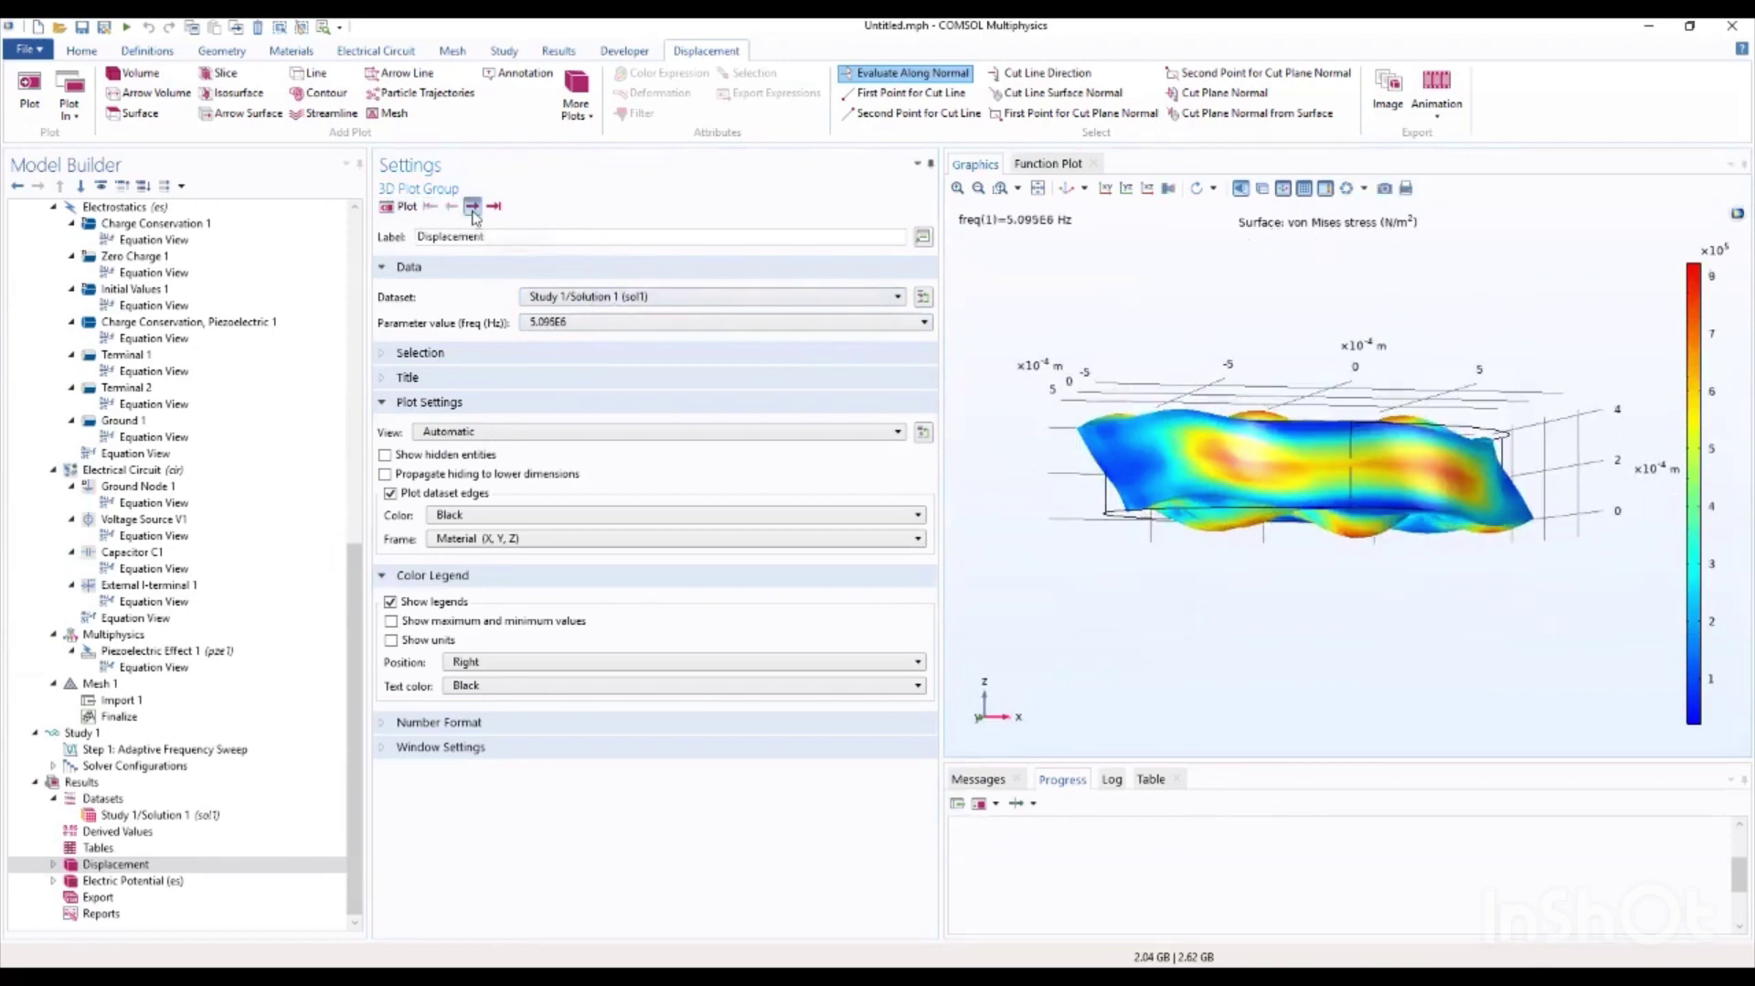
left_click(473, 207)
left_click(473, 207)
left_click(473, 206)
left_click(472, 206)
left_click(472, 207)
left_click(473, 207)
left_click(472, 206)
left_click(472, 206)
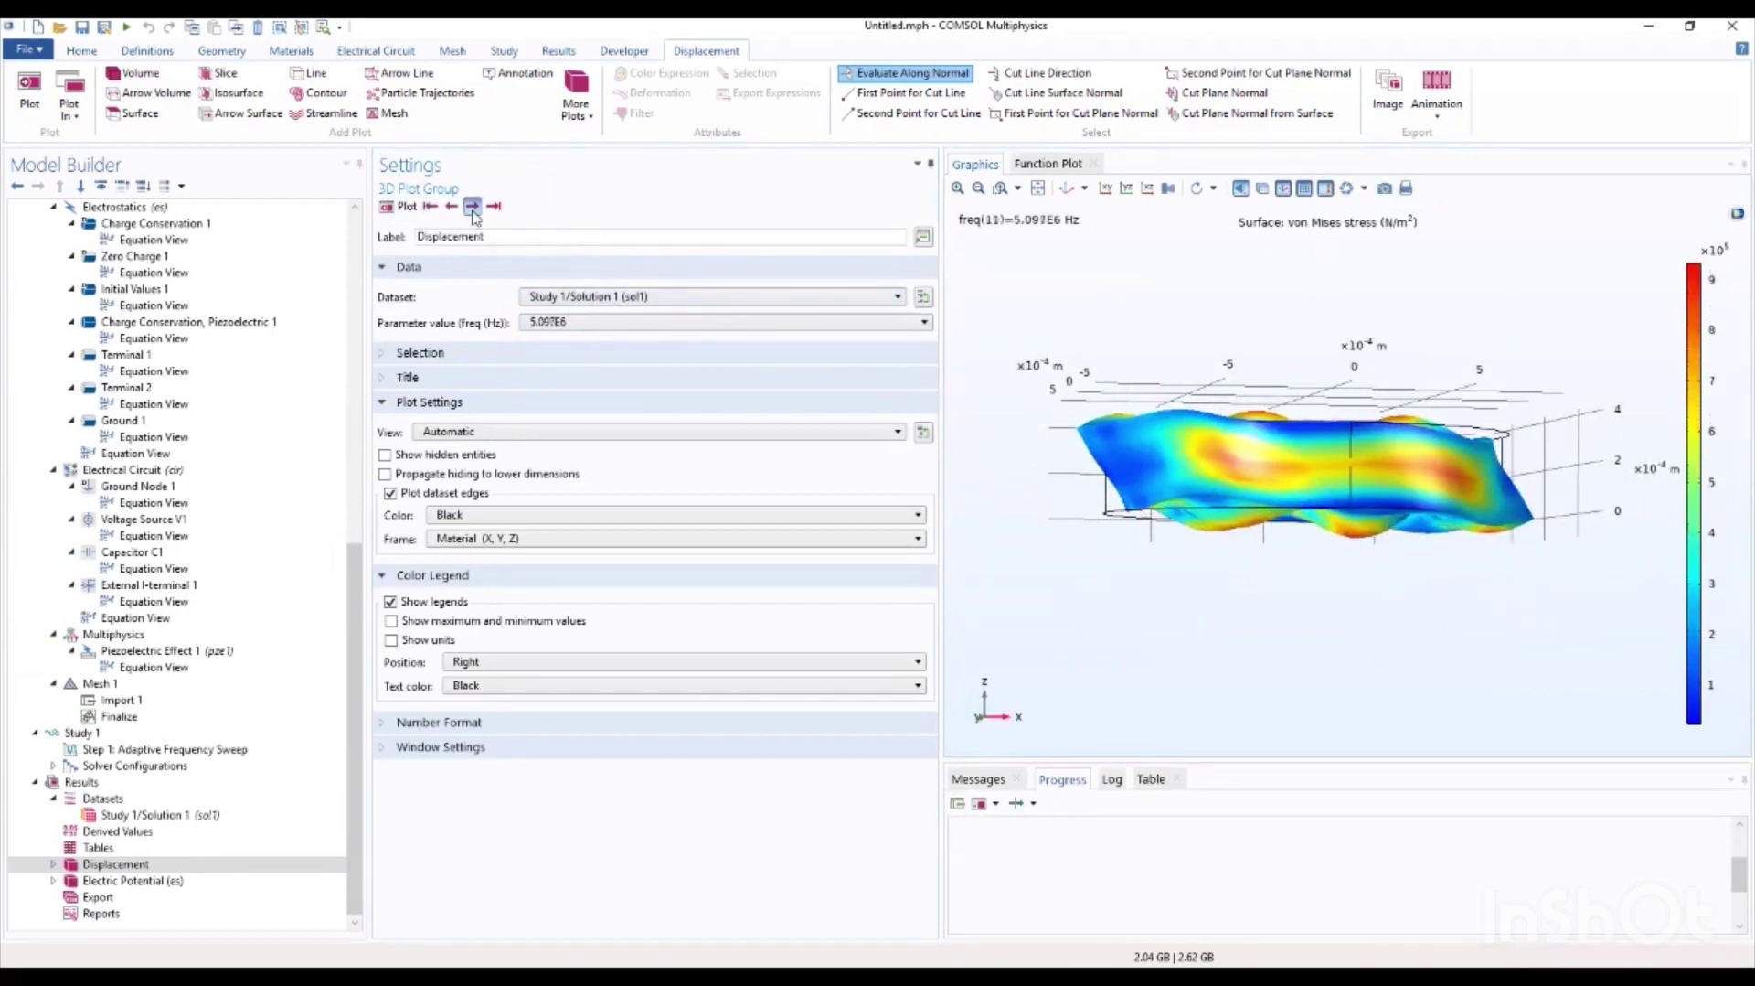
left_click(473, 209)
left_click(472, 209)
left_click(472, 208)
left_click(472, 209)
left_click(473, 209)
left_click(472, 208)
left_click(472, 209)
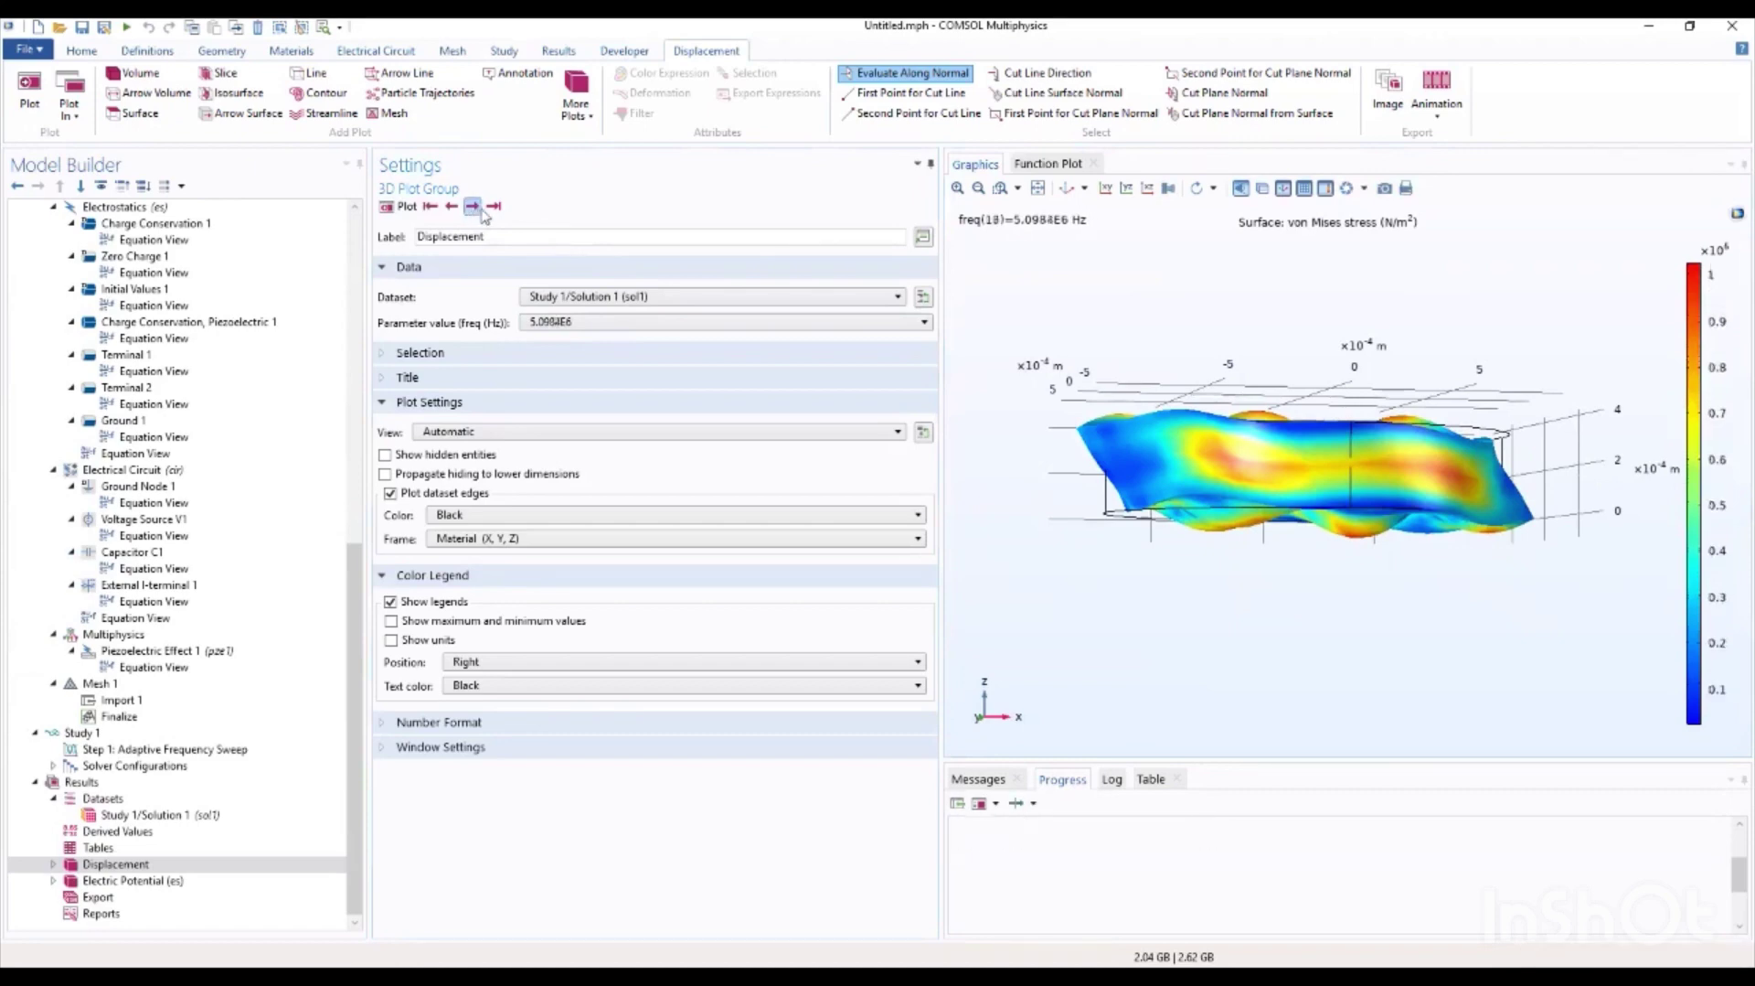
left_click(494, 207)
Step: Compare the disk's stress and deformation at the first and last frequencies, 5.095E6 and 5.13E6 Hz, ending on the last
left_click_drag(1092, 406, 1051, 240)
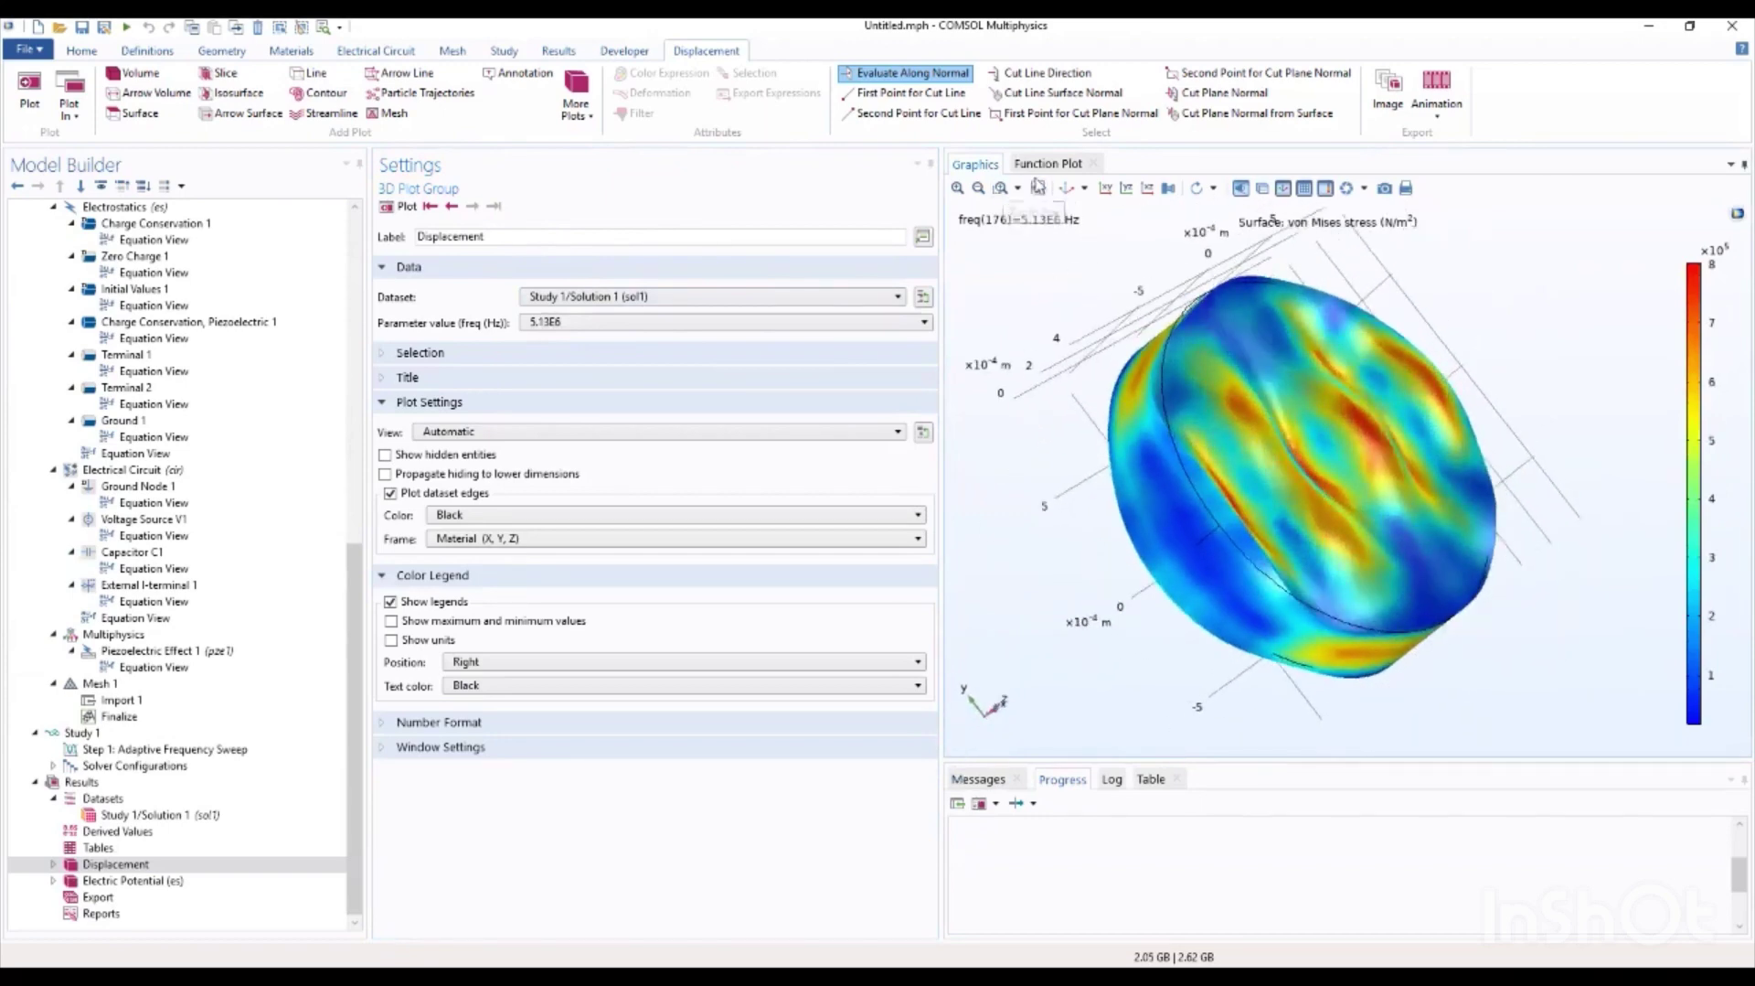
left_click(1040, 187)
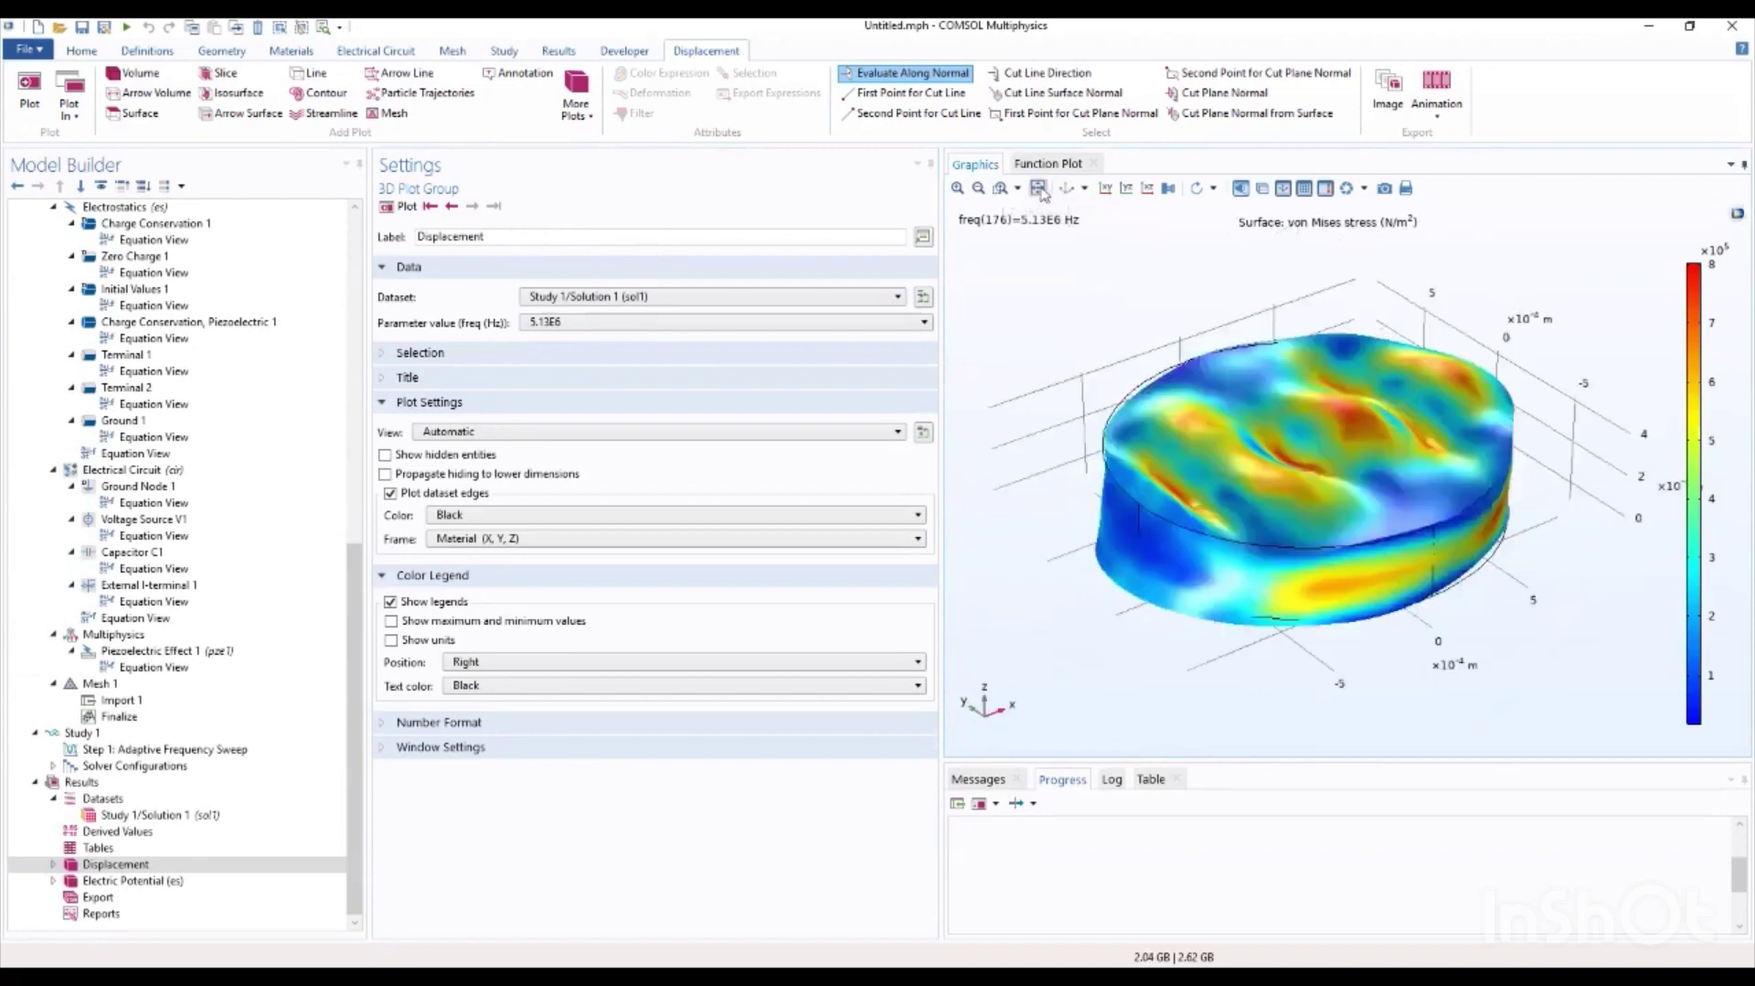
left_click(431, 207)
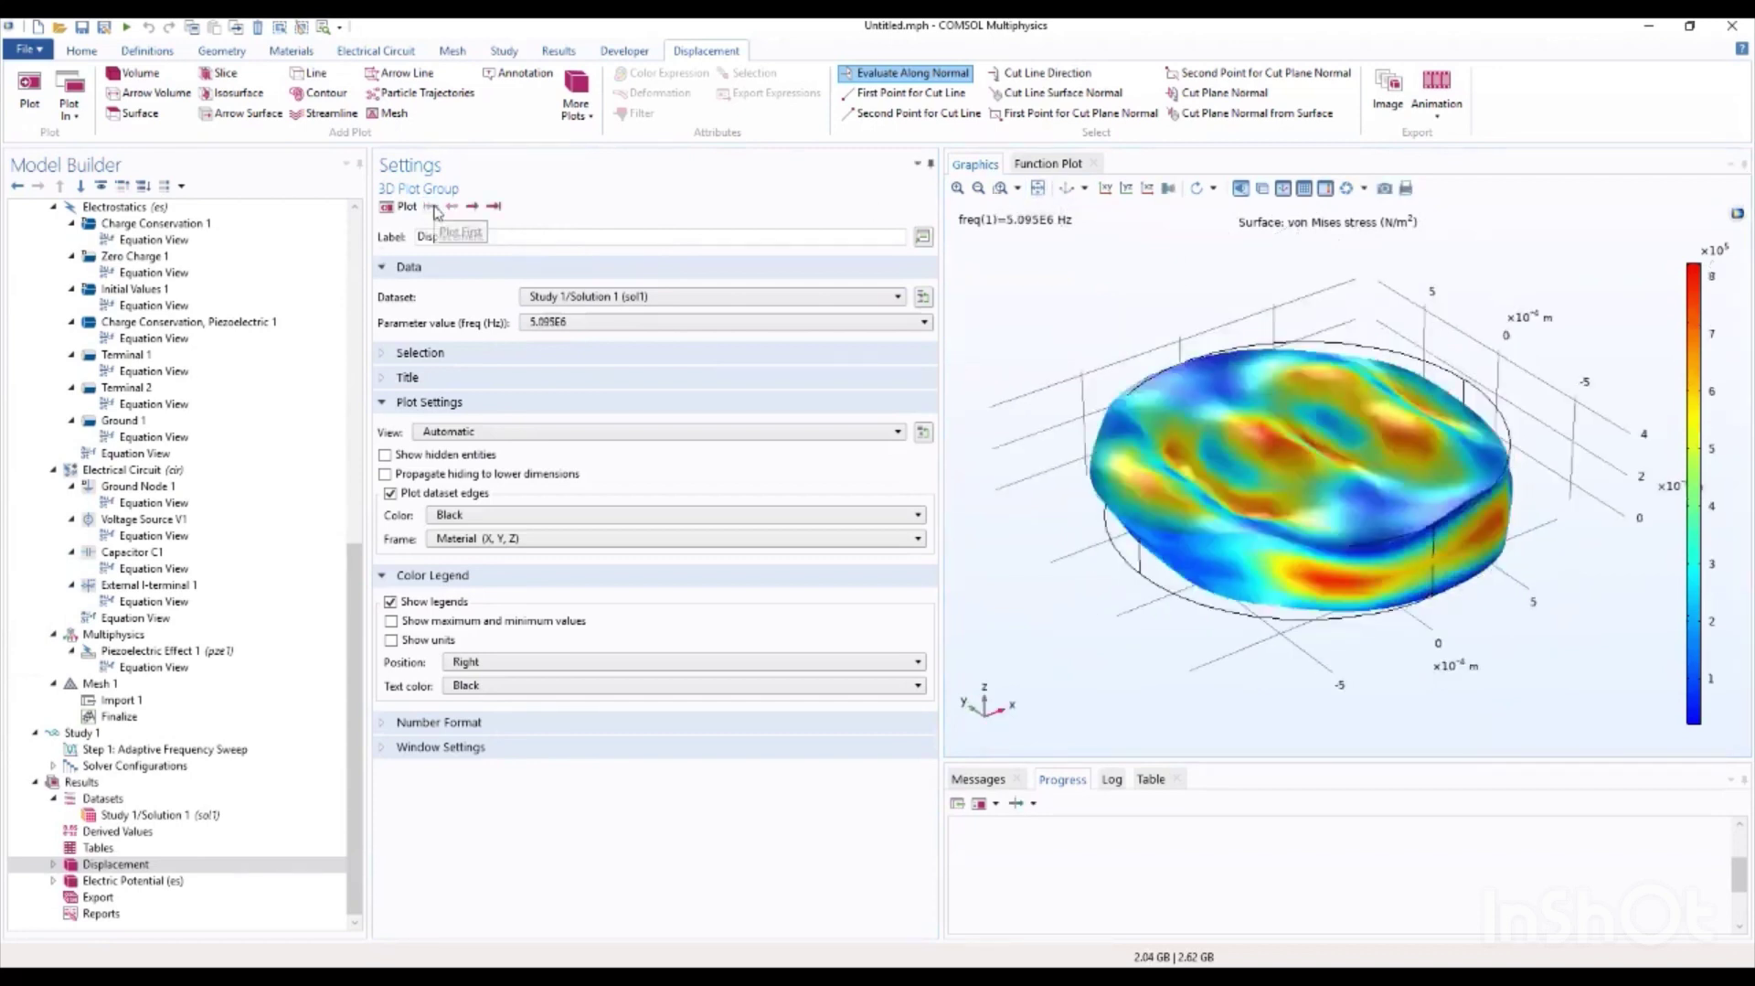
left_click(493, 206)
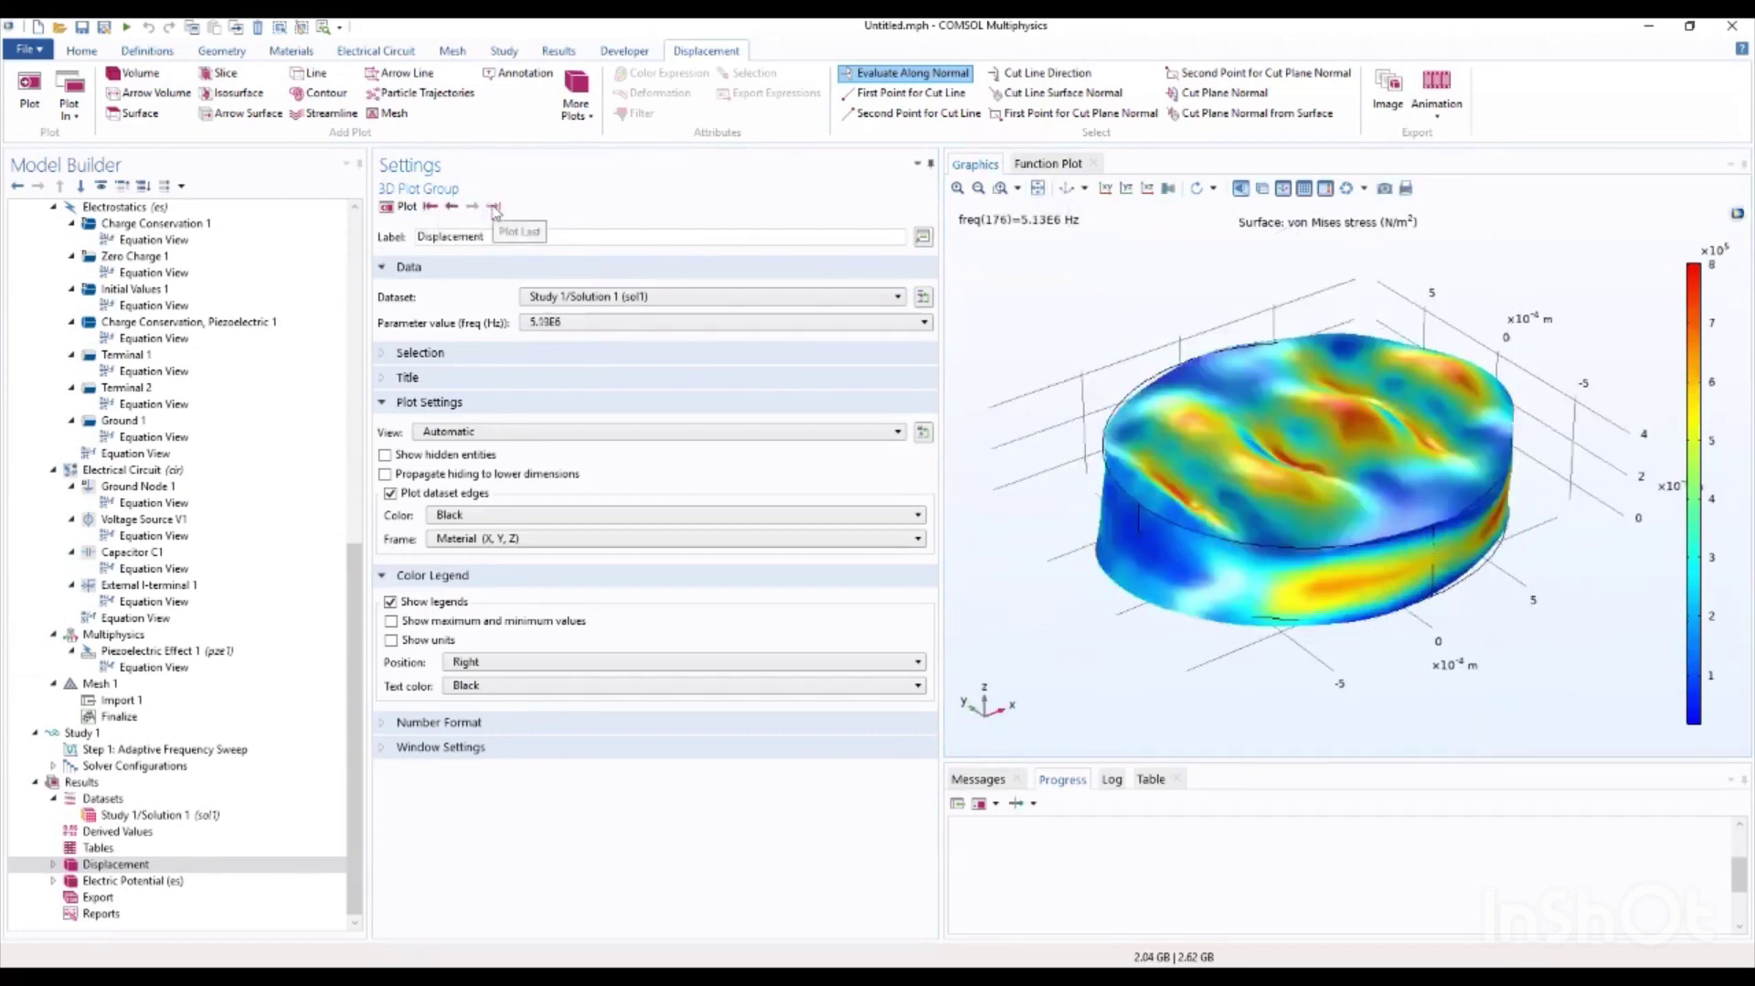
left_click(431, 207)
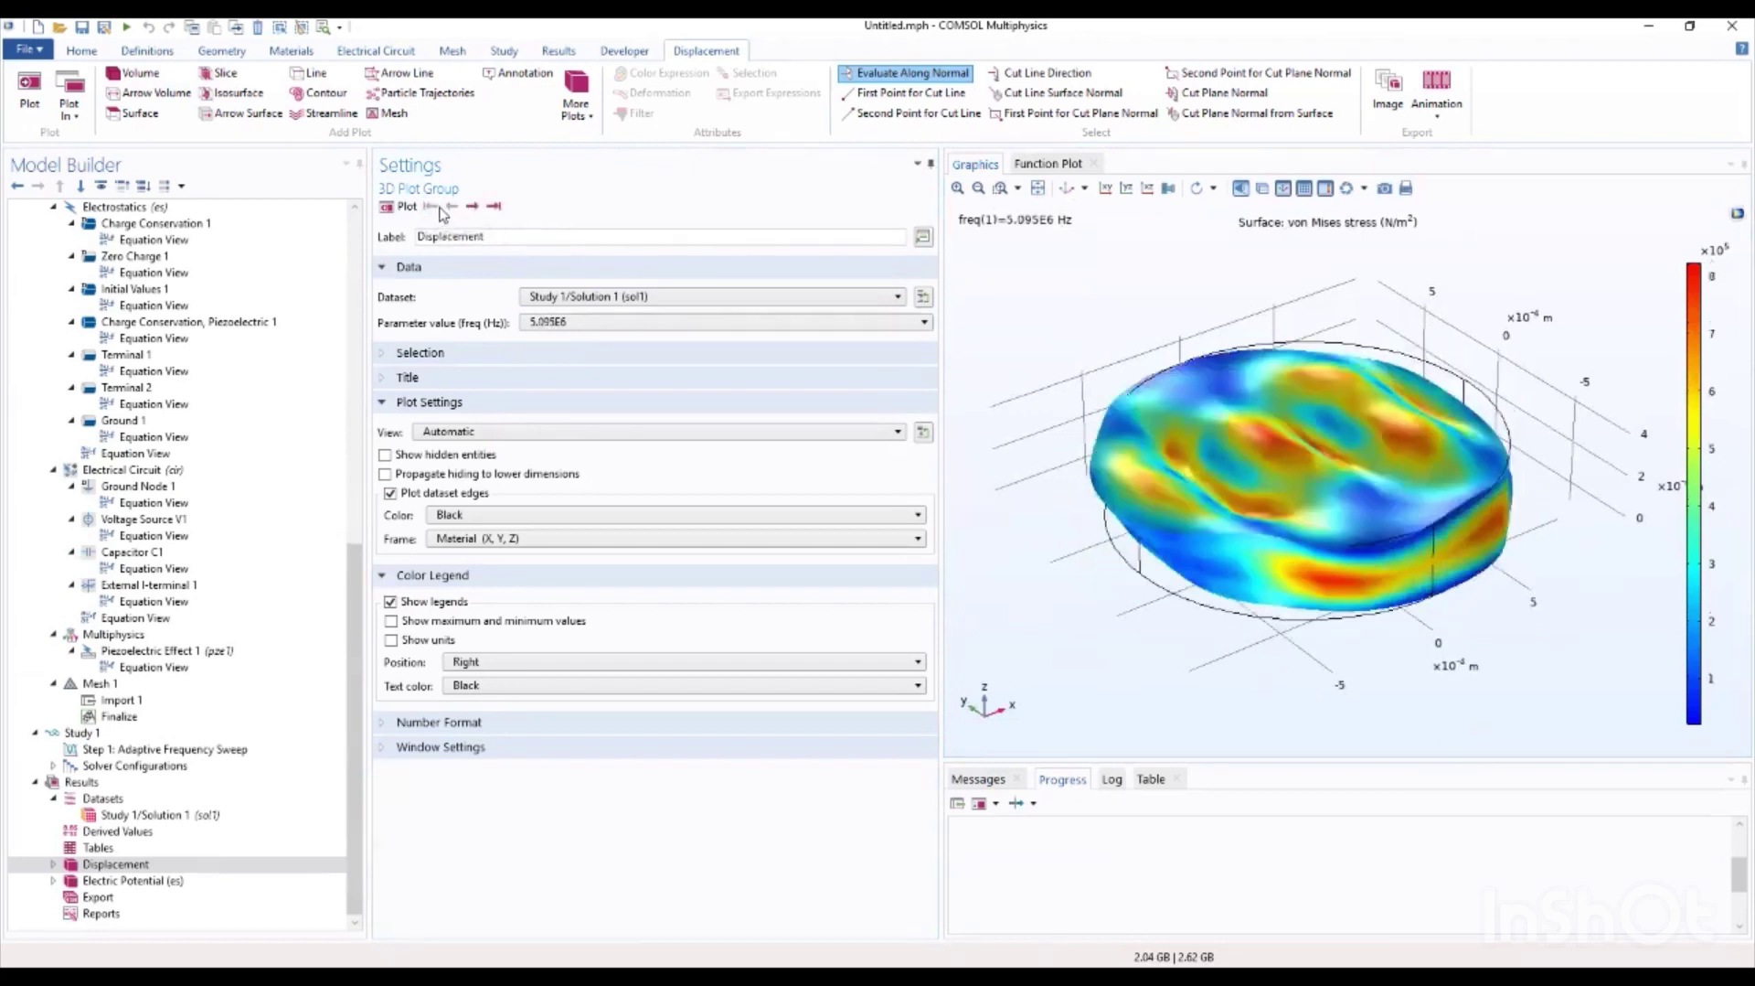
left_click(492, 207)
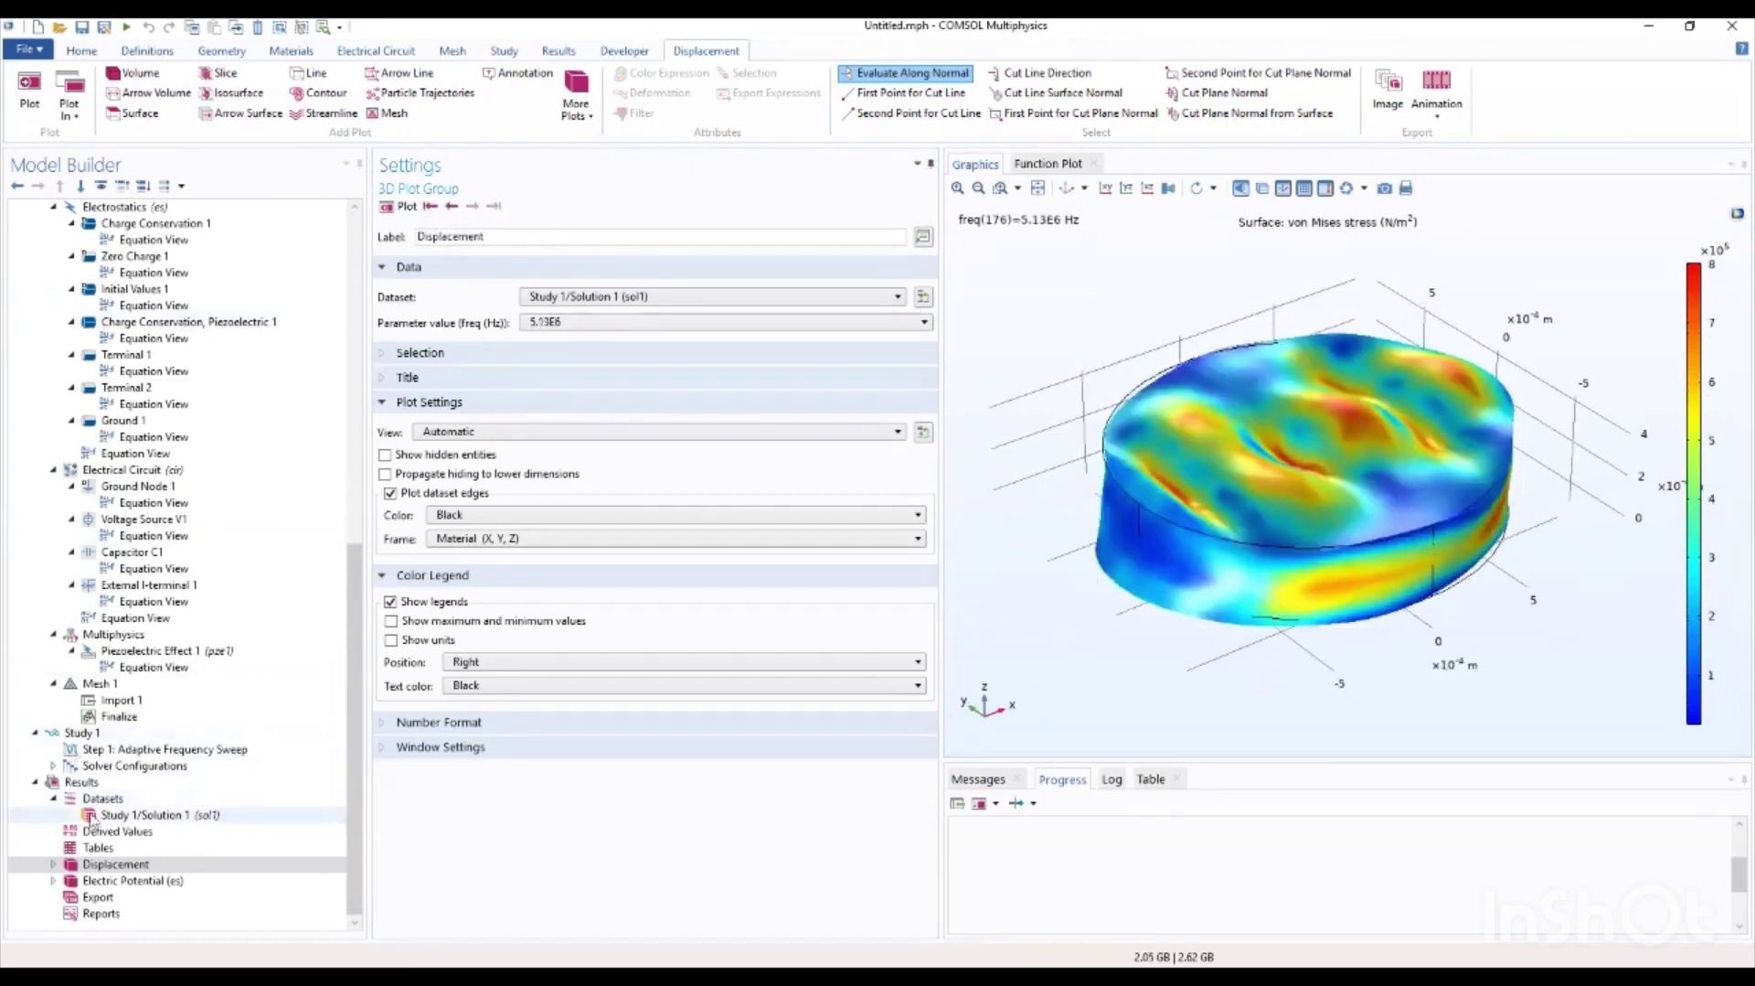
Step: Set the expression of Surface 1 under Displacement to solid.disp, plot it and inspect the deformed disk from the side
left_click(53, 863)
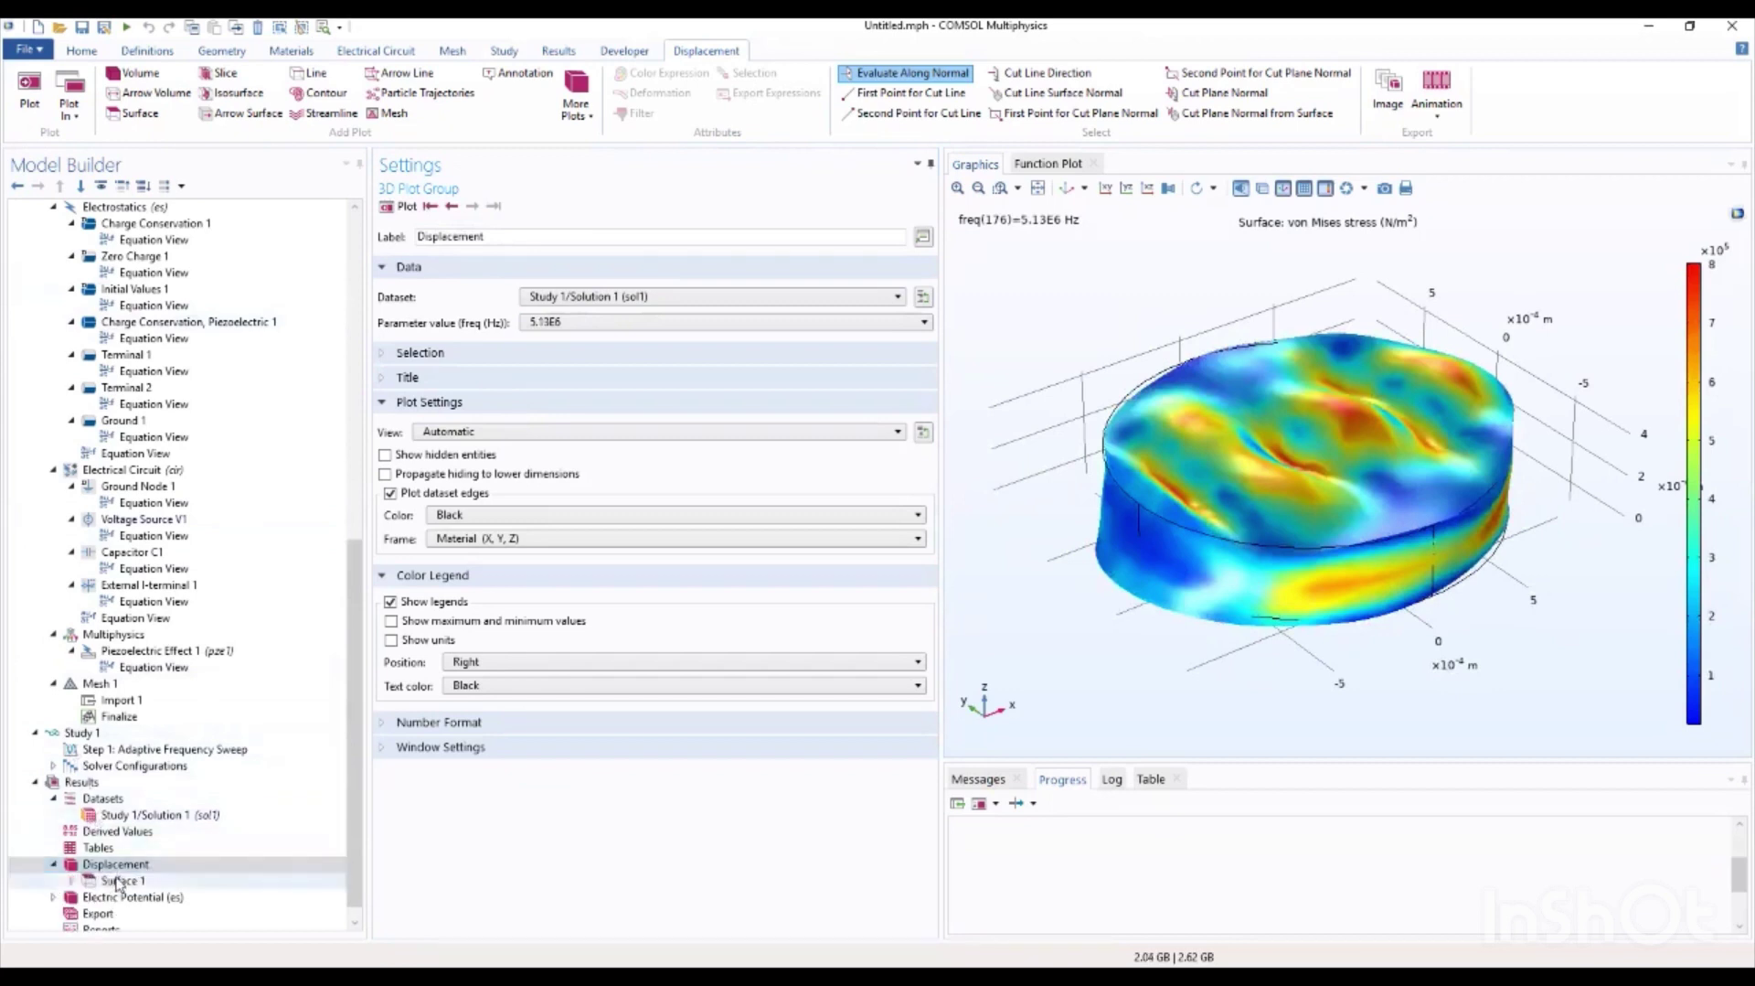
left_click(117, 881)
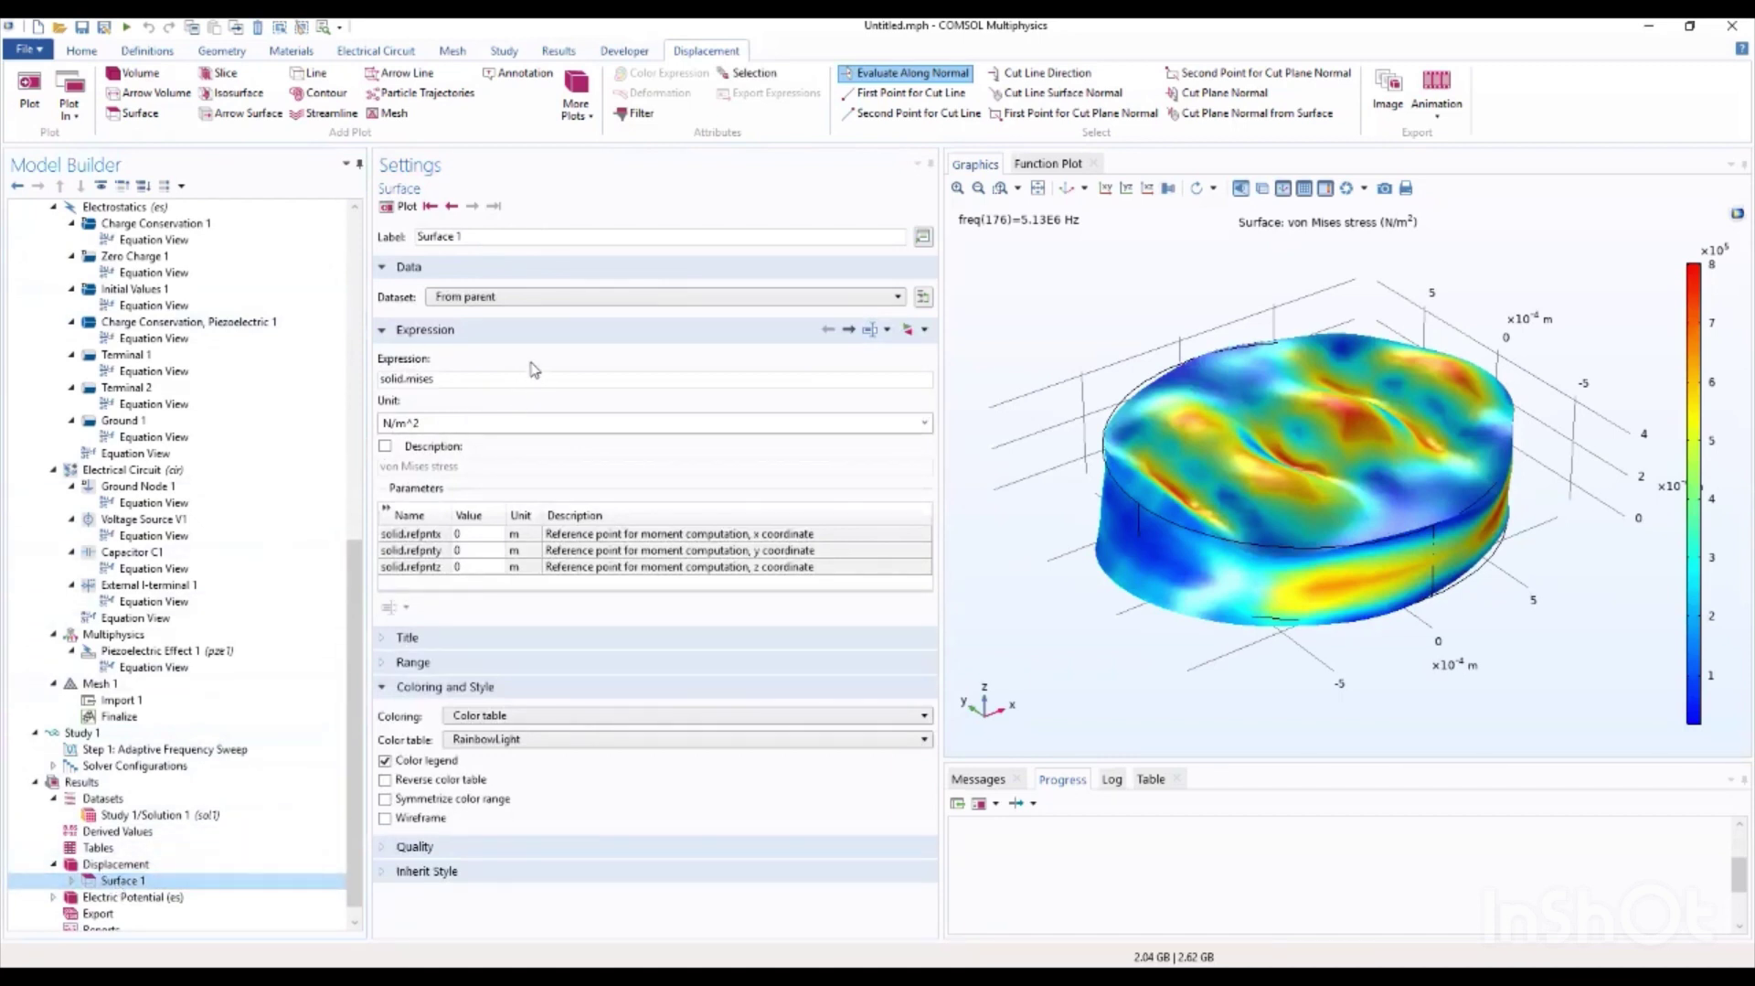
left_click_drag(432, 379, 408, 379)
type("disp")
key("Return")
left_click(390, 209)
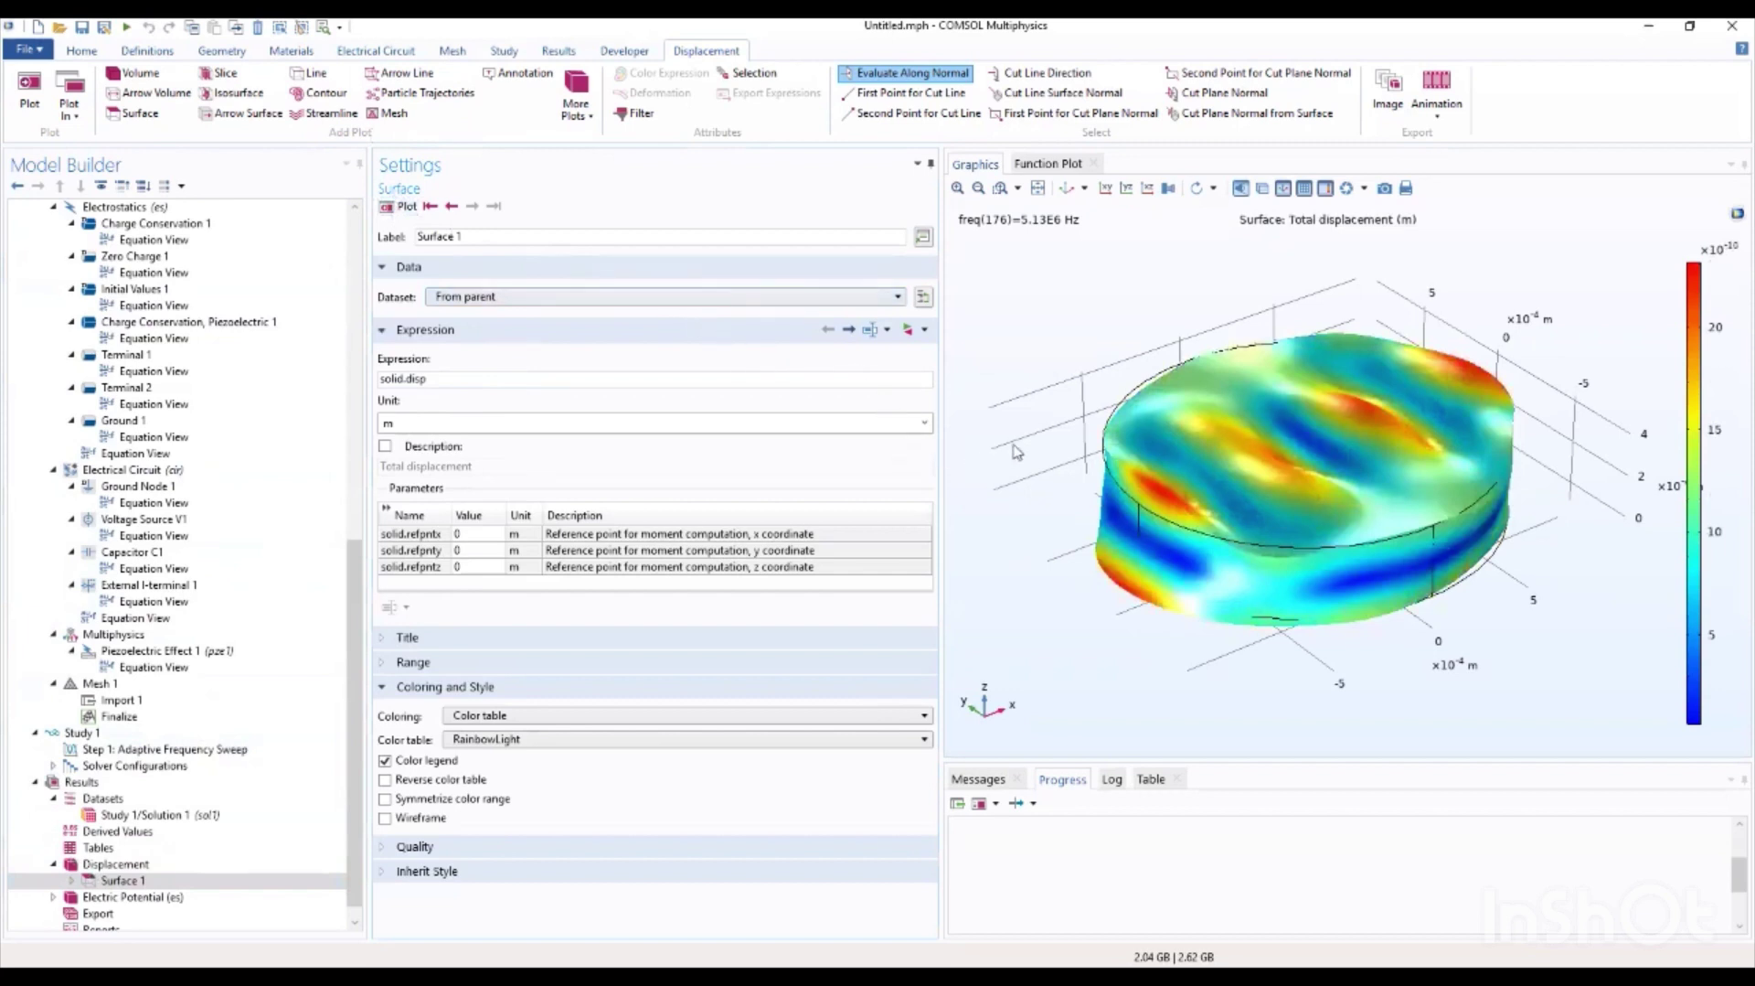
left_click_drag(1038, 414, 990, 413)
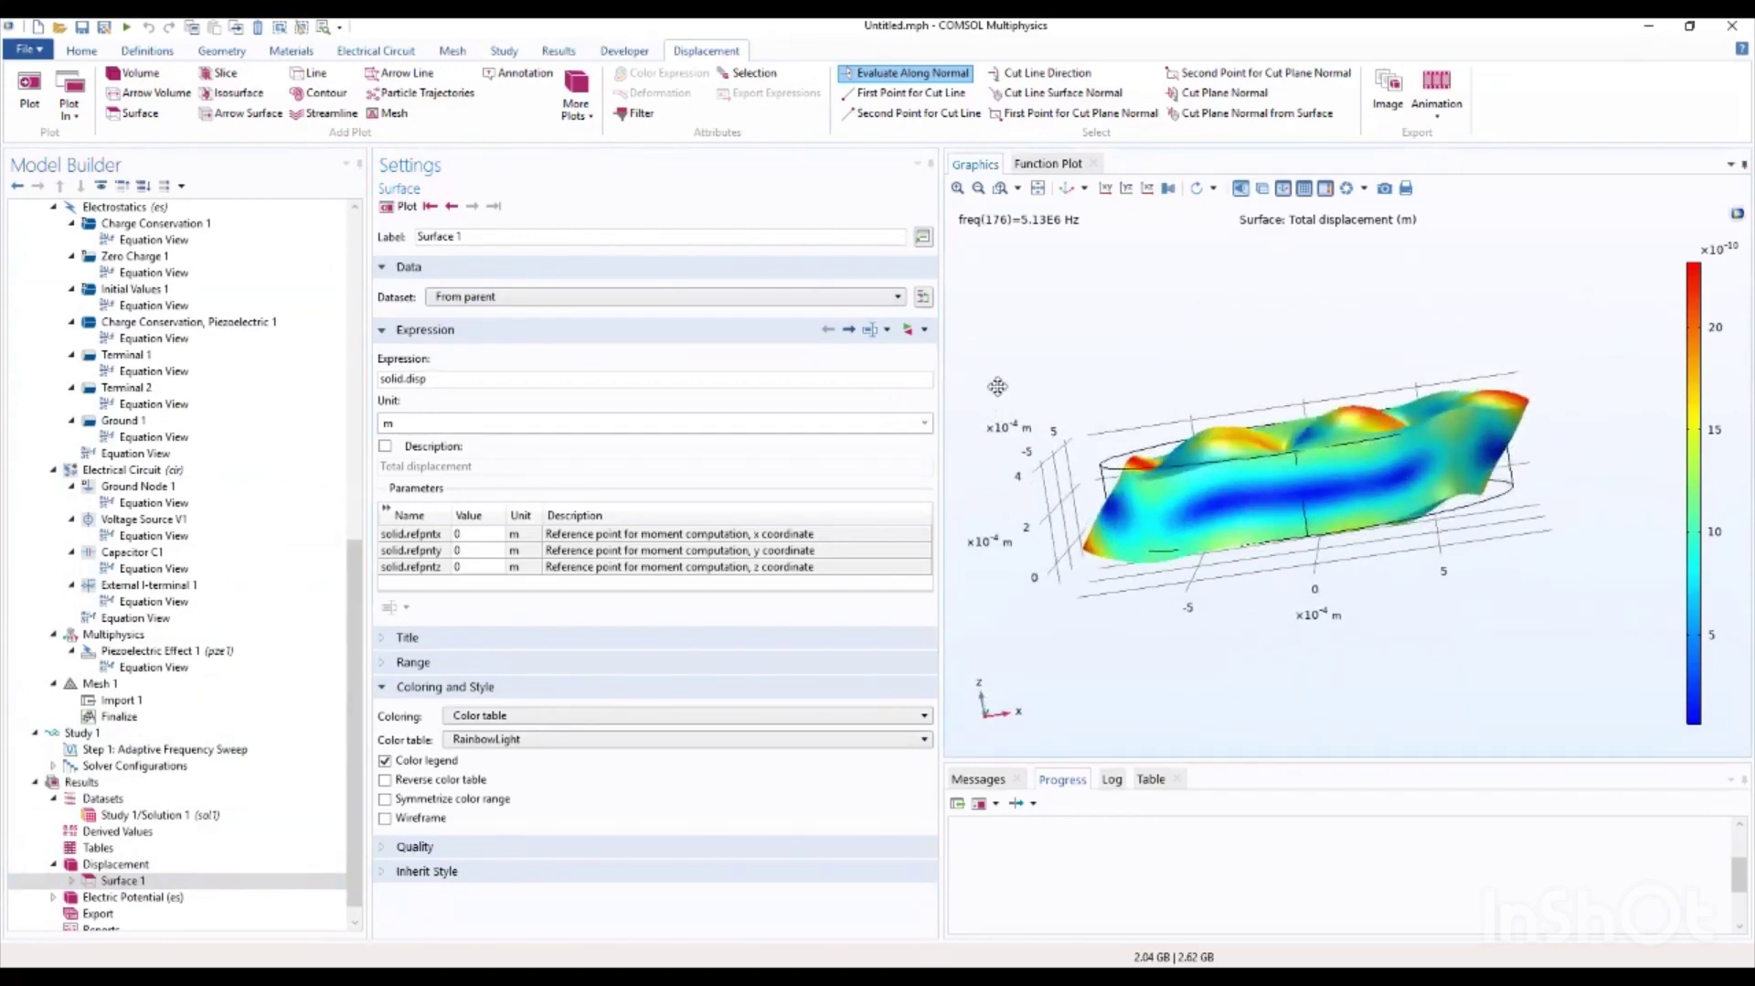
Step: Examine the Electric Potential (es) plot and compare it at the first and last frequencies, 5.095E6 and 5.13E6 Hz
left_click(107, 898)
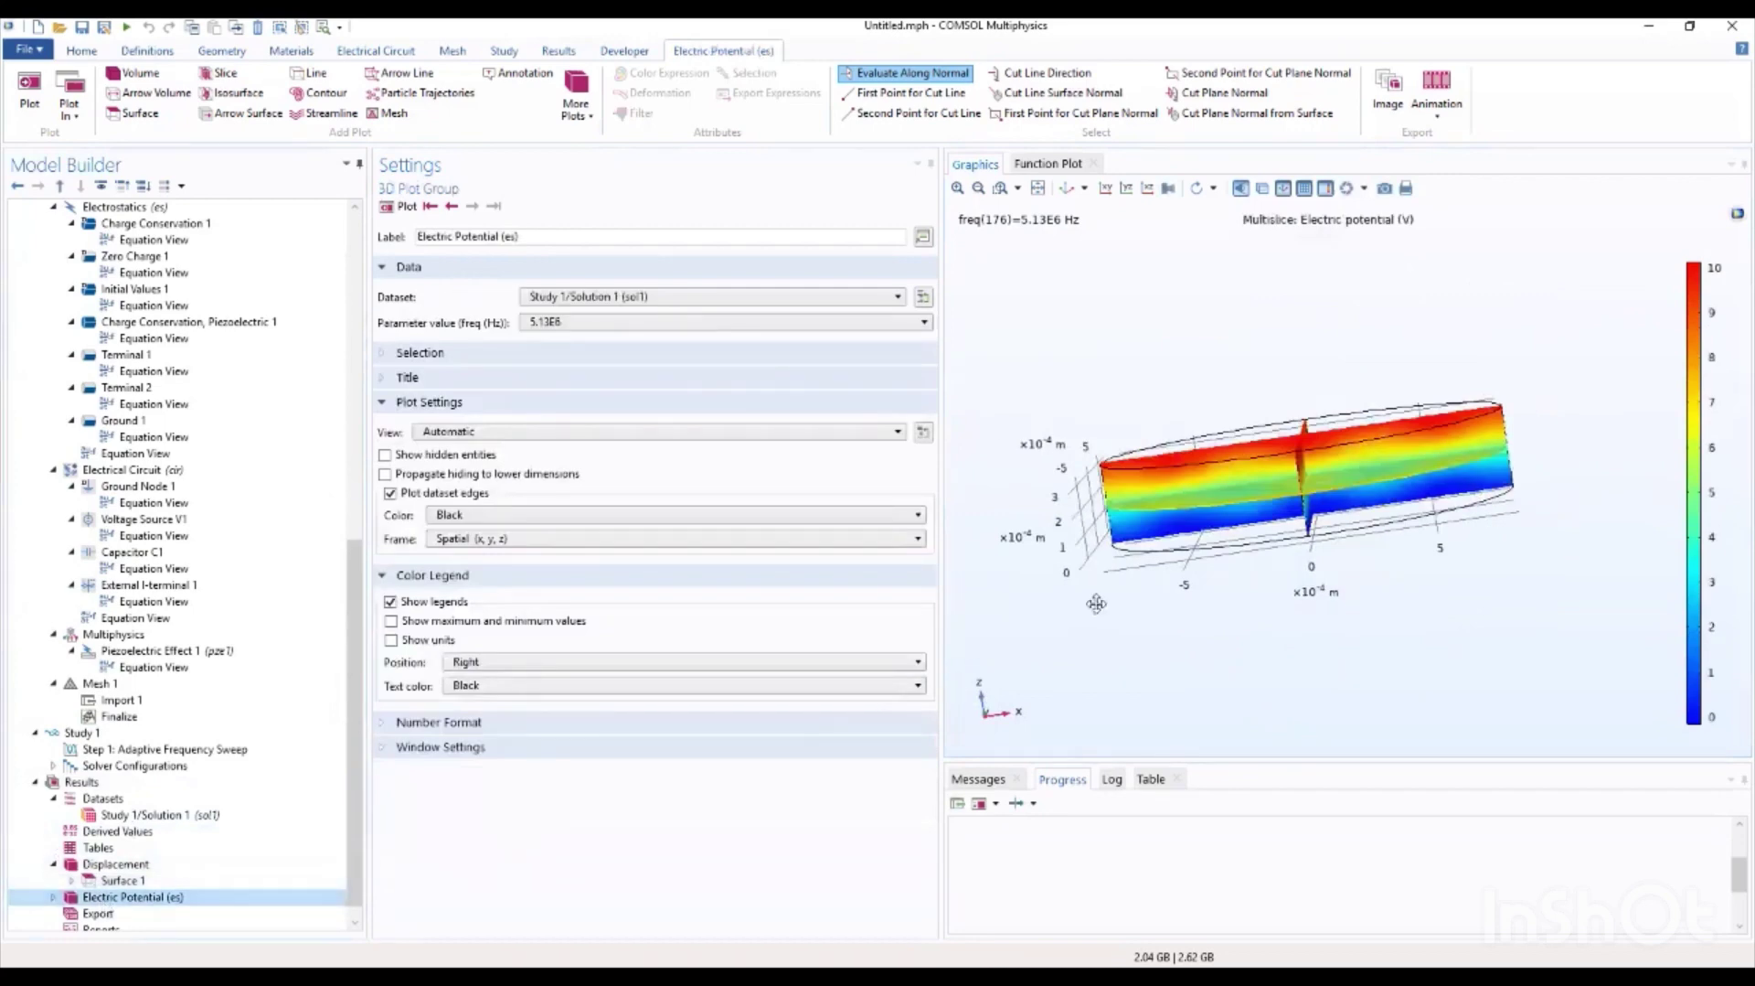
left_click_drag(1097, 603, 1280, 430)
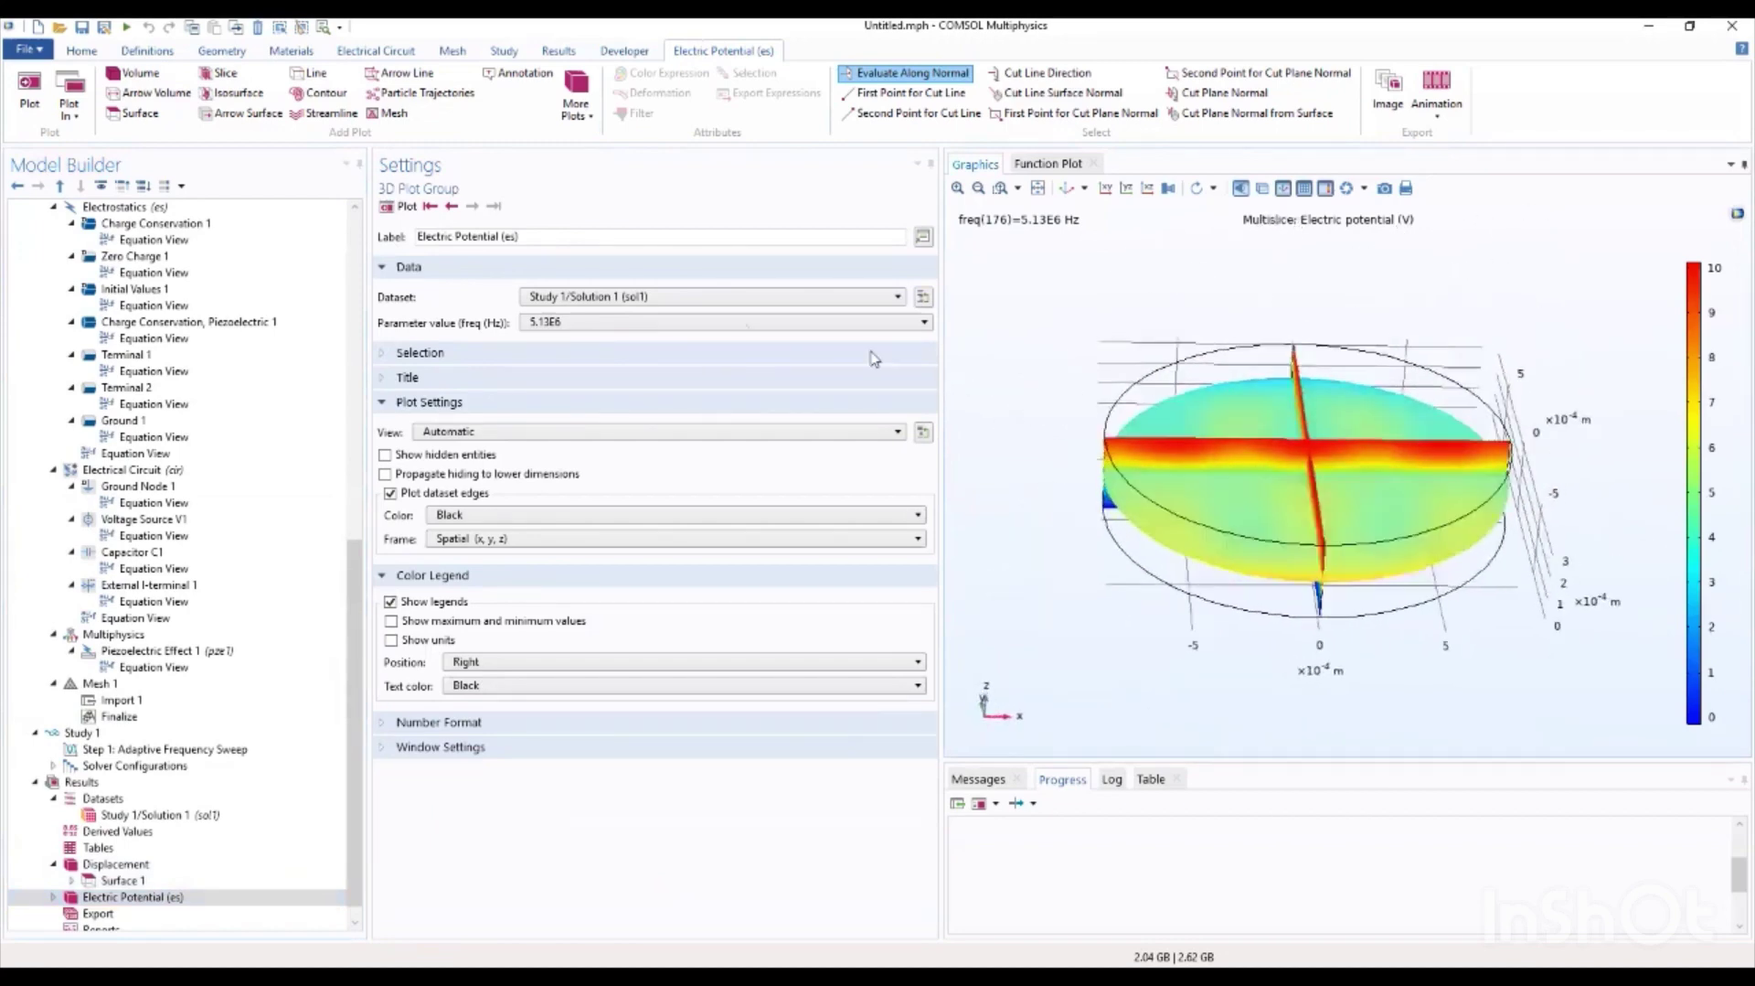
left_click(430, 206)
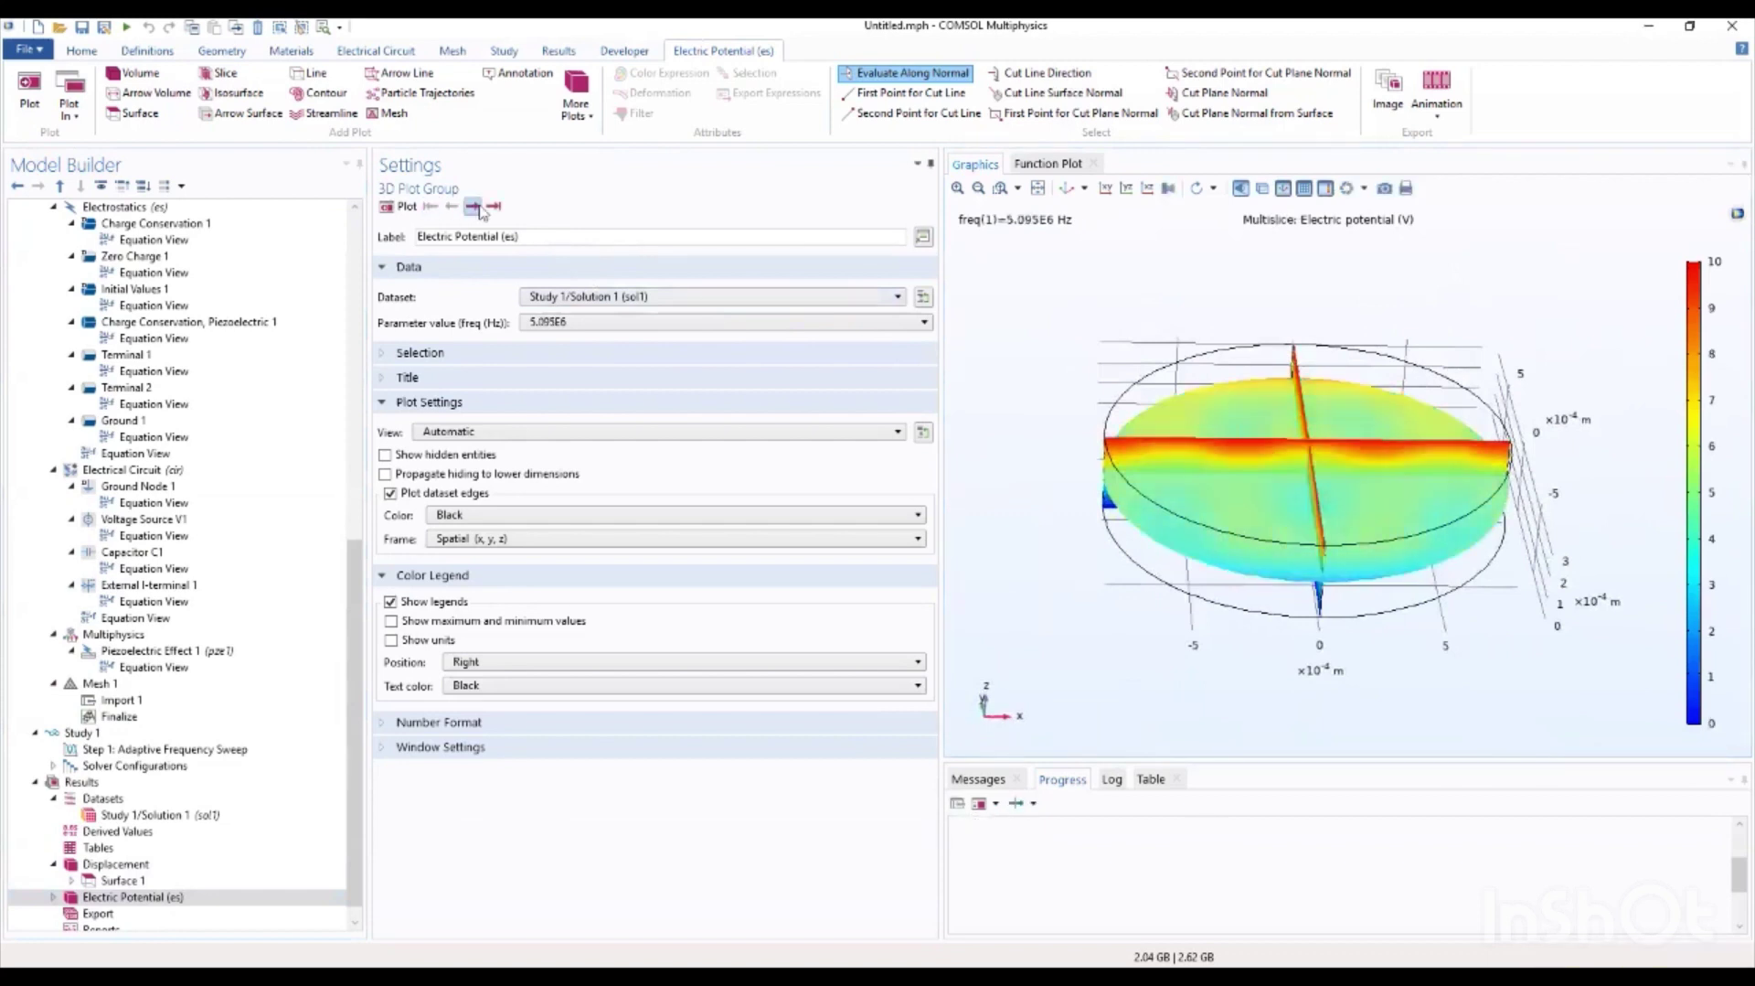
left_click(489, 208)
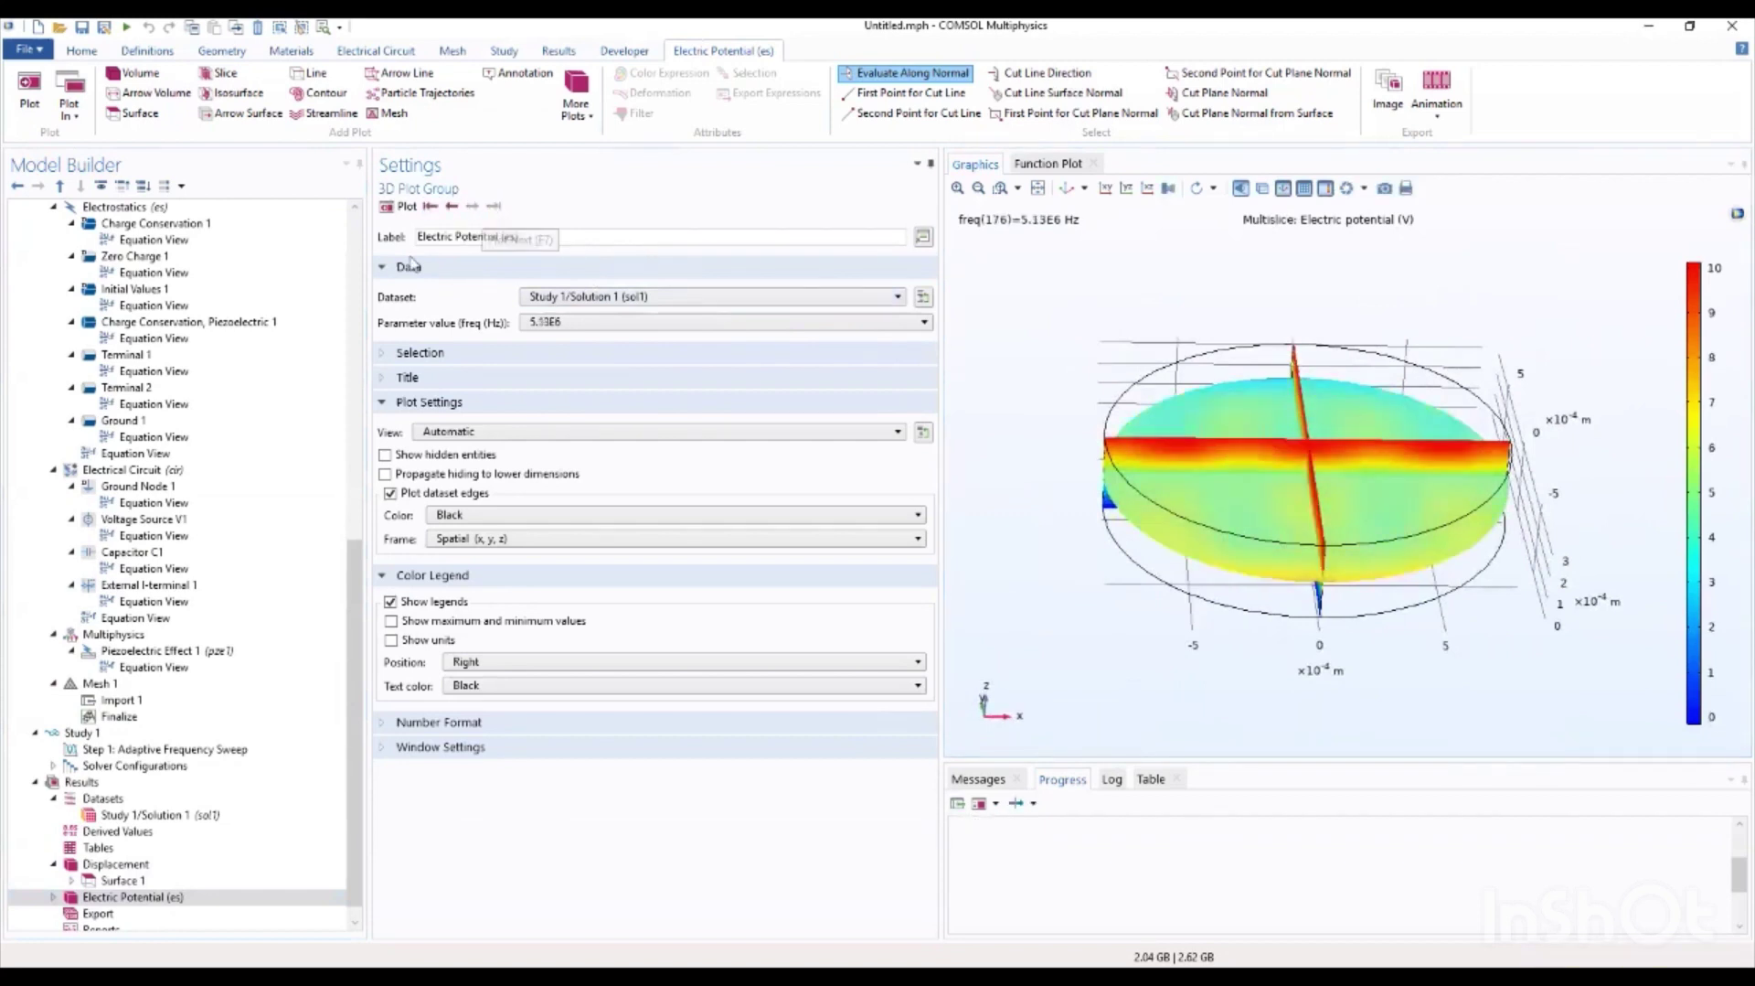
scroll(219, 805, "down", 1)
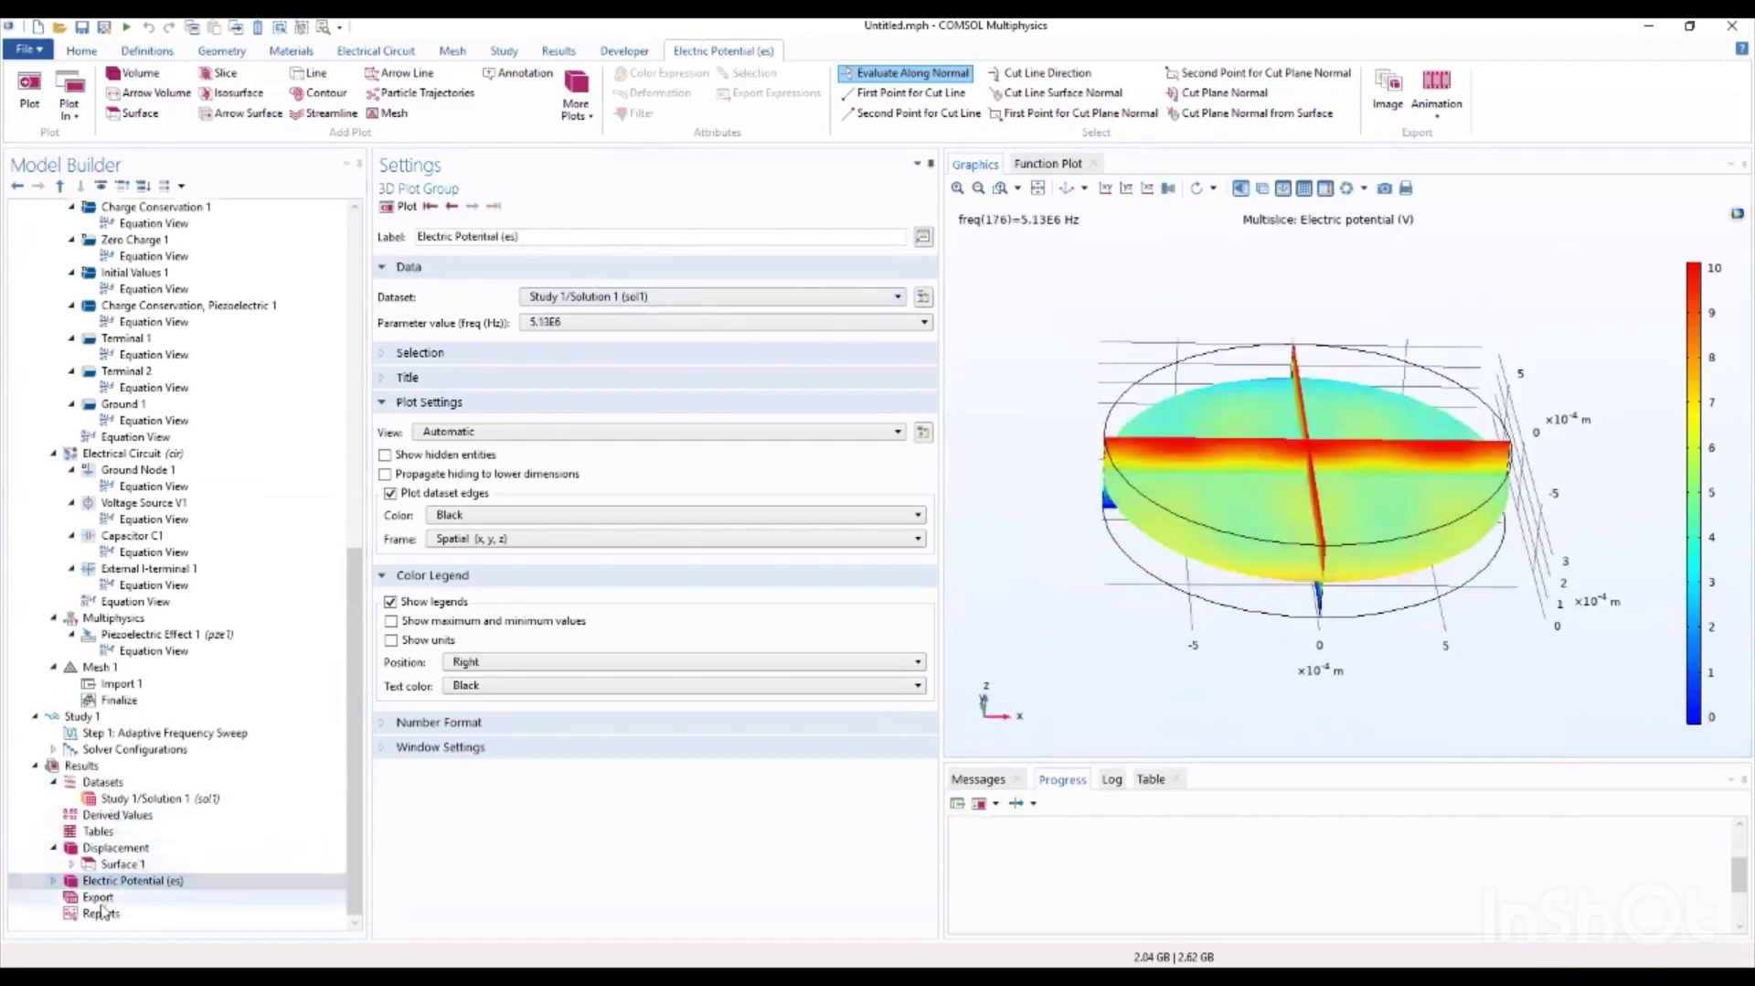
Step: Set the number of x-, y- and z-planes of Multislice 1 under Electric Potential (es) to 0 and plot it
left_click(53, 880)
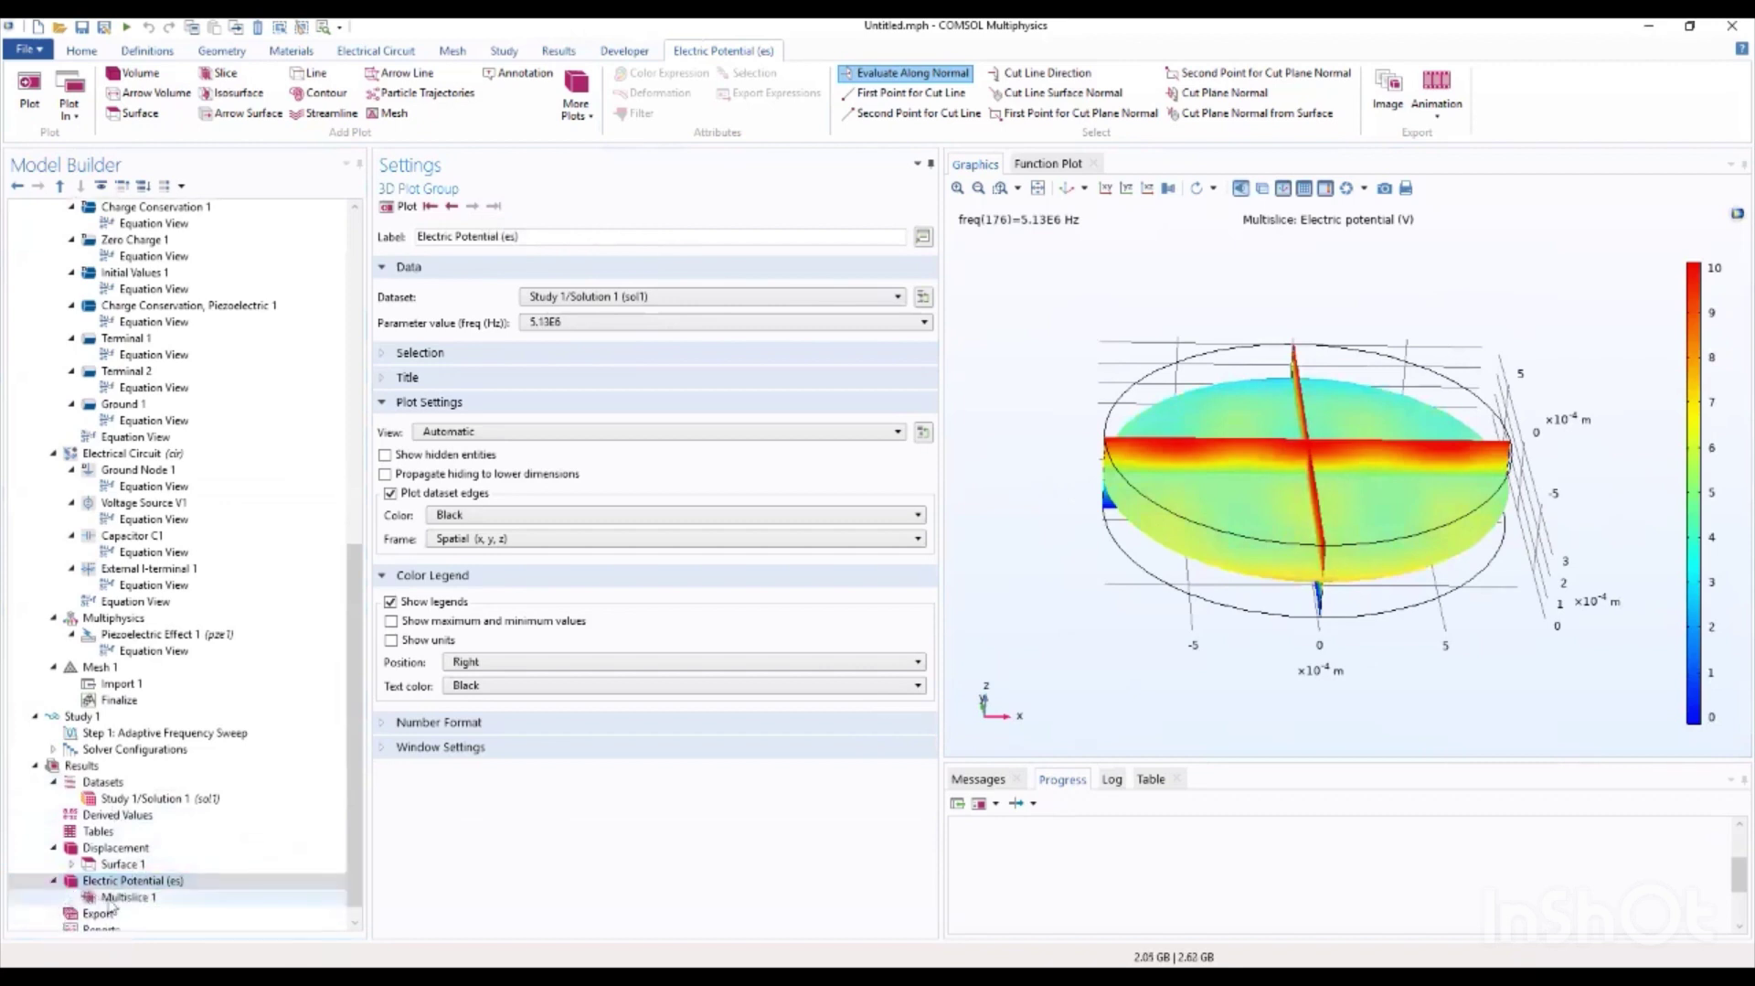
left_click(116, 897)
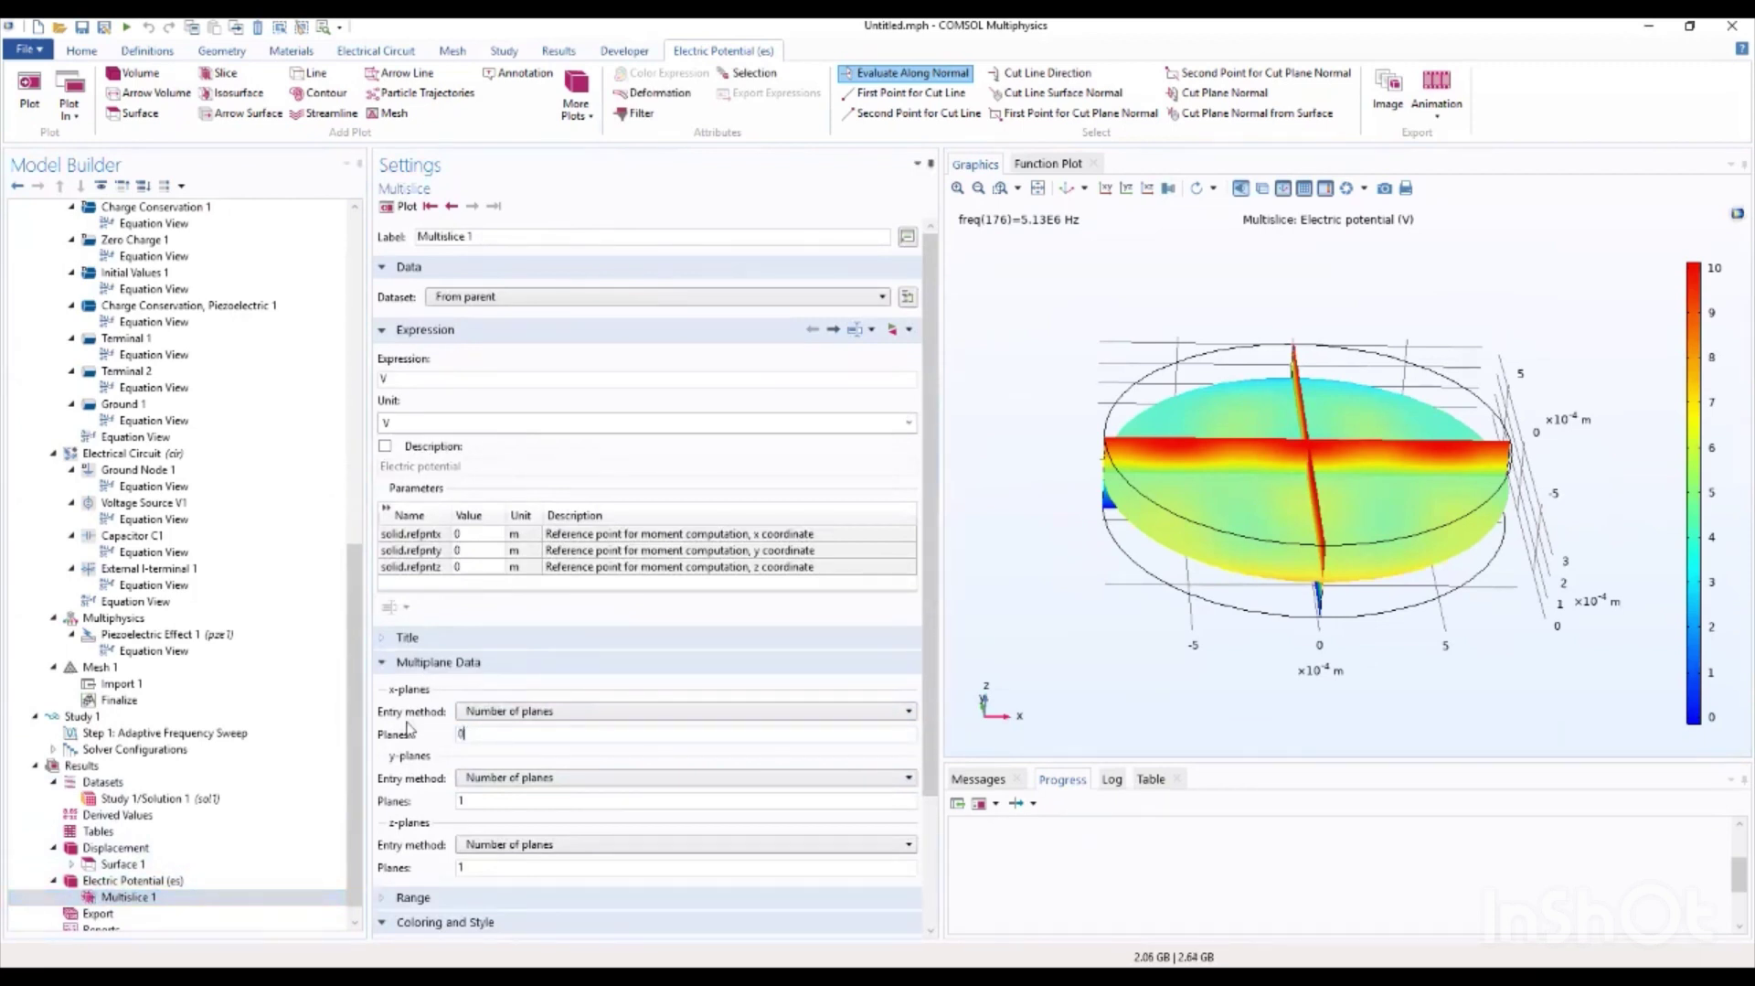
double_click(462, 800)
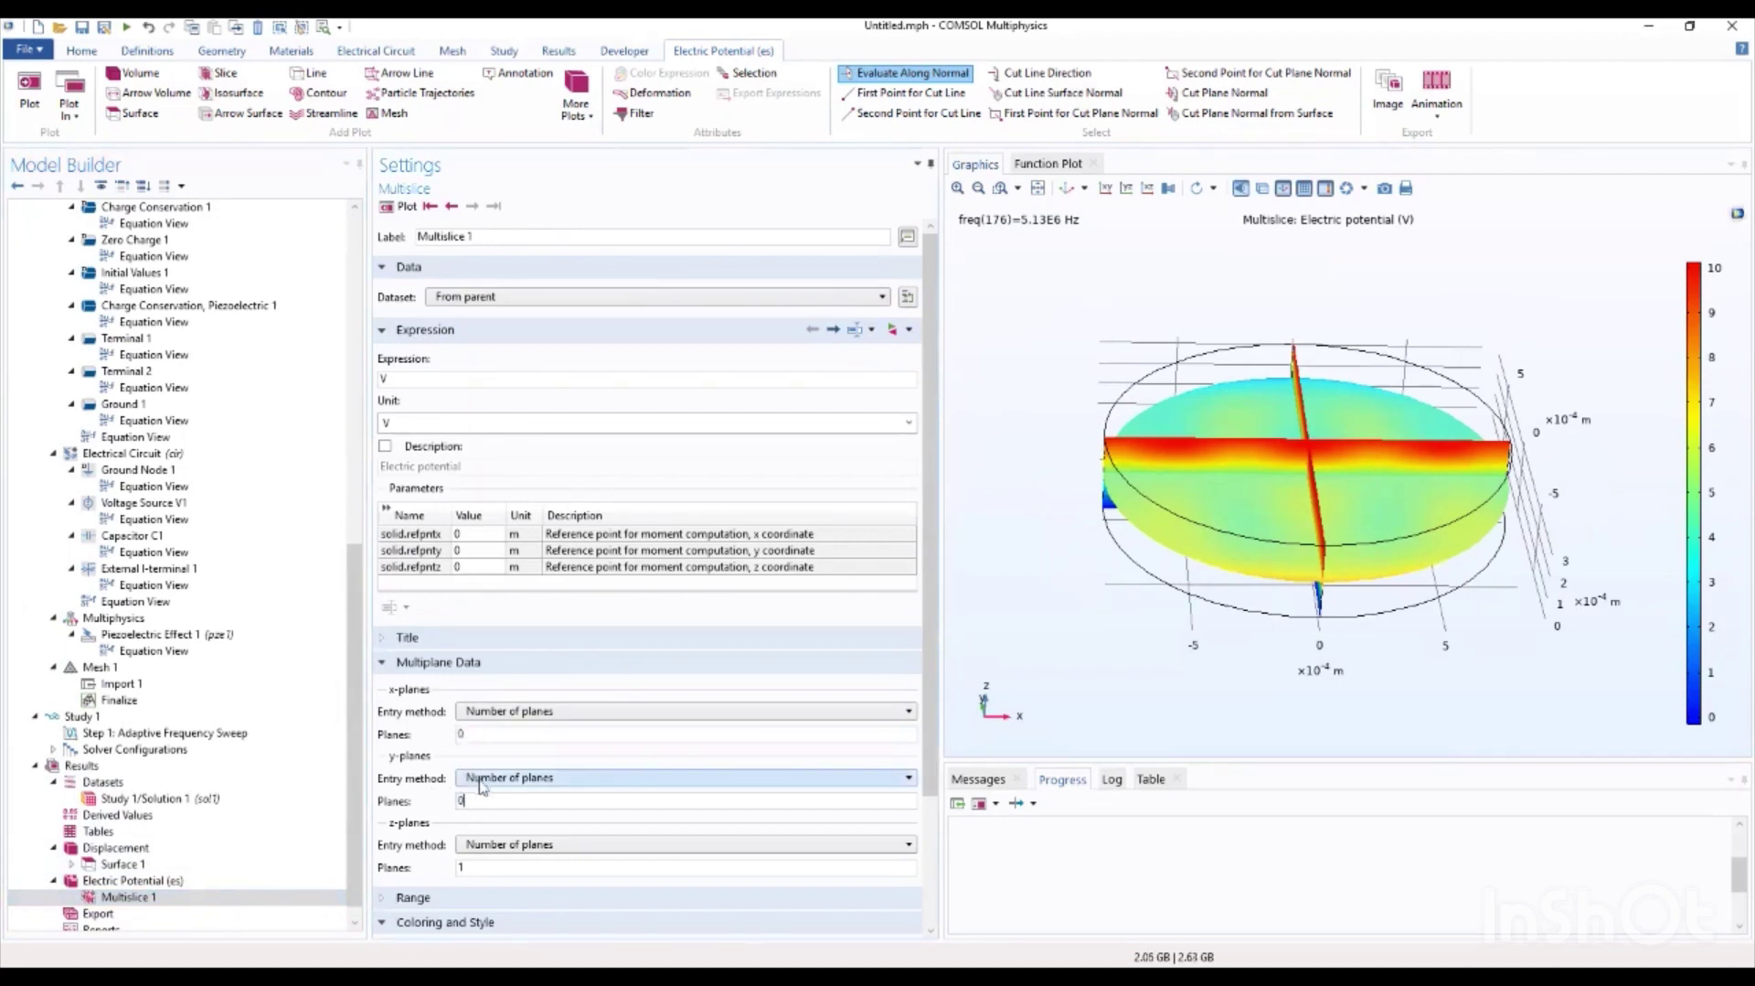
double_click(462, 867)
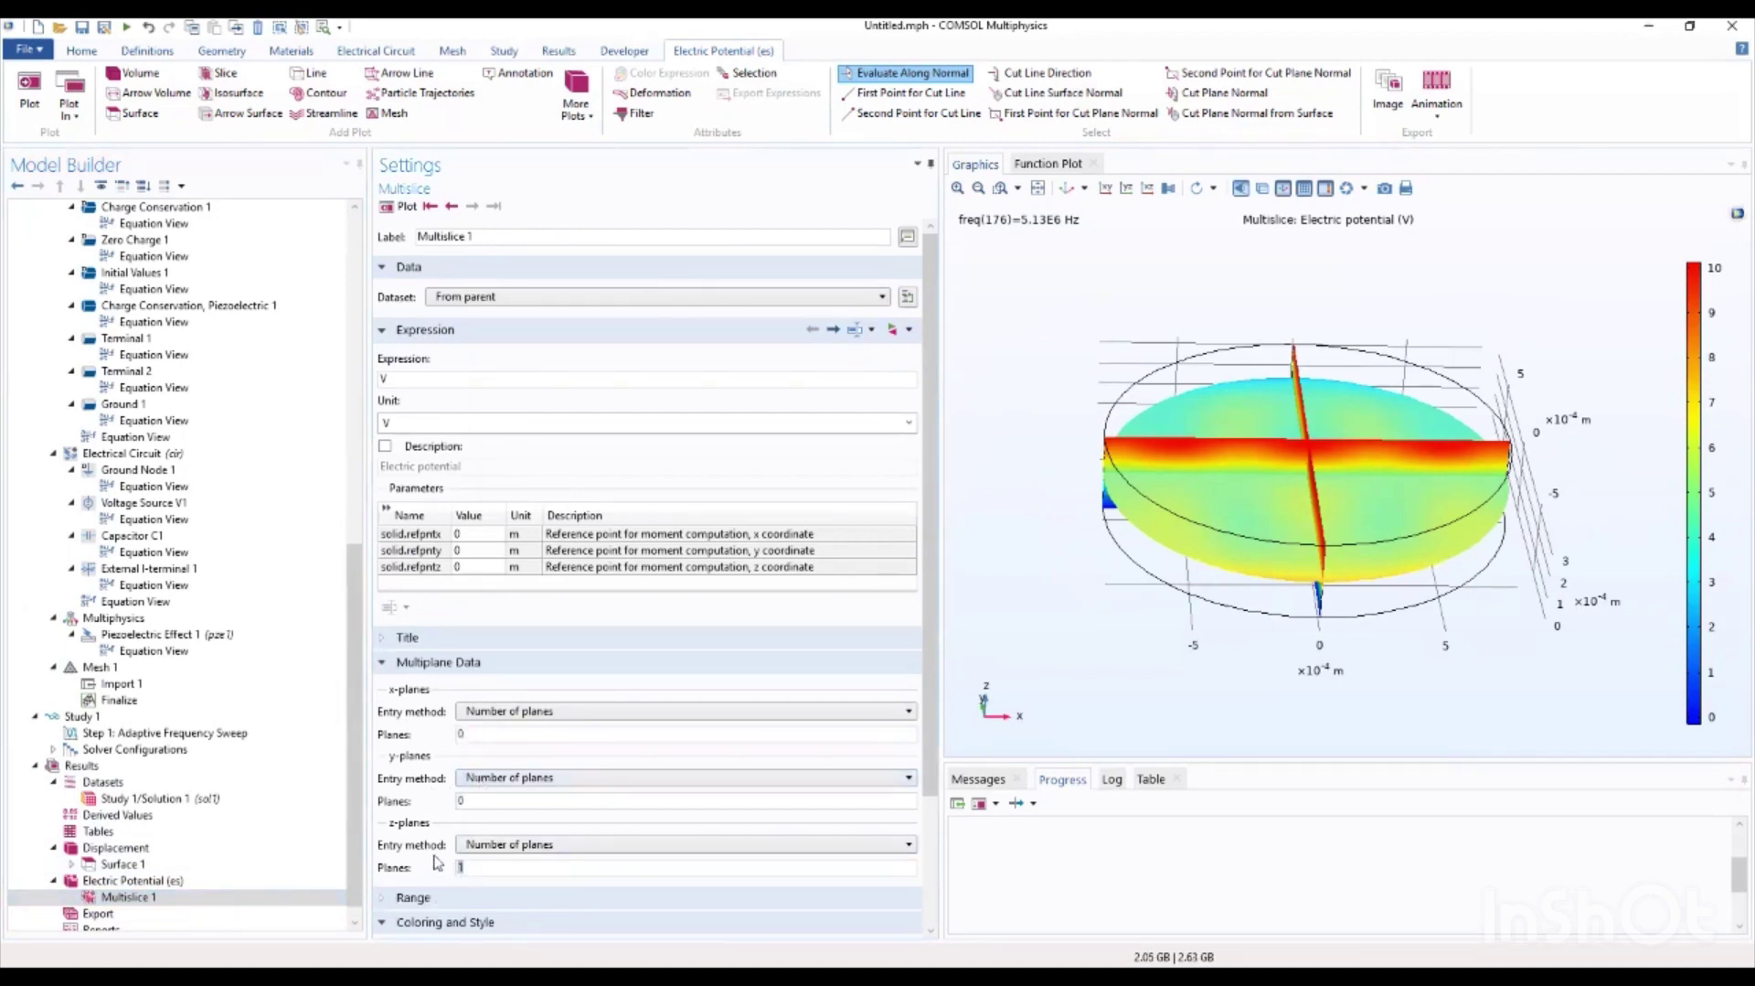
left_click(406, 207)
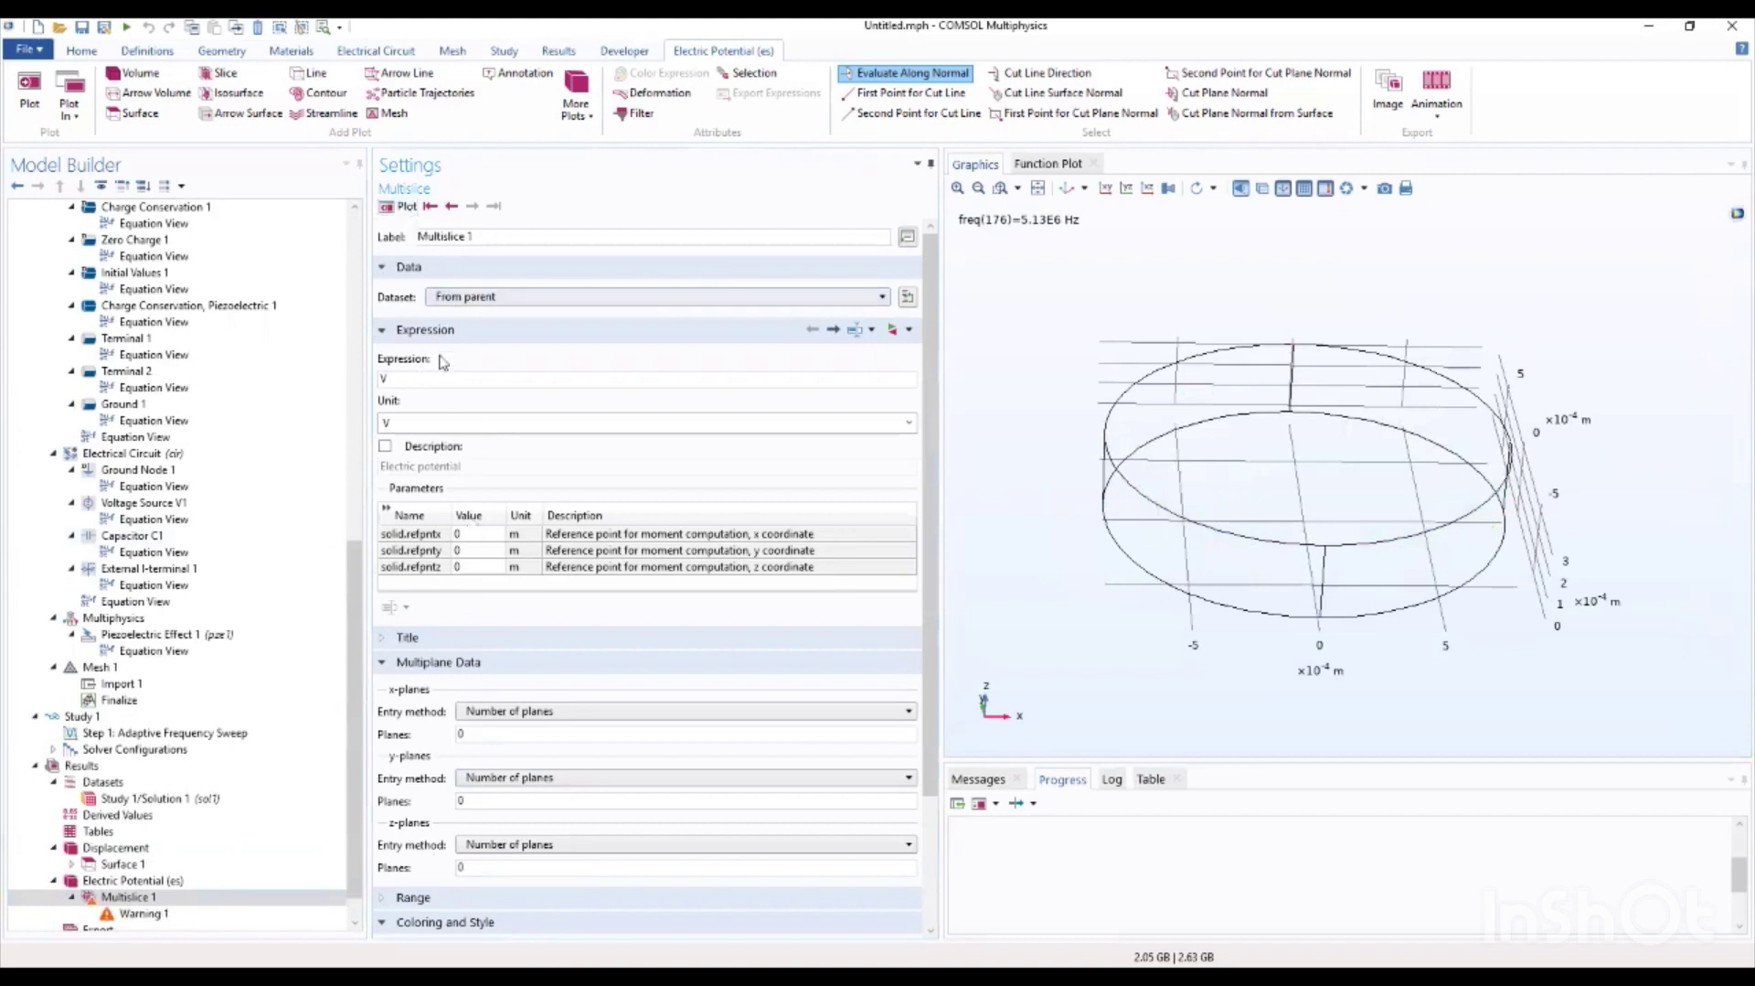
Step: Plot Multislice 1 at the first frequency, 5.095E6 Hz, and review its multiplane and coloring settings
left_click(452, 206)
left_click(428, 208)
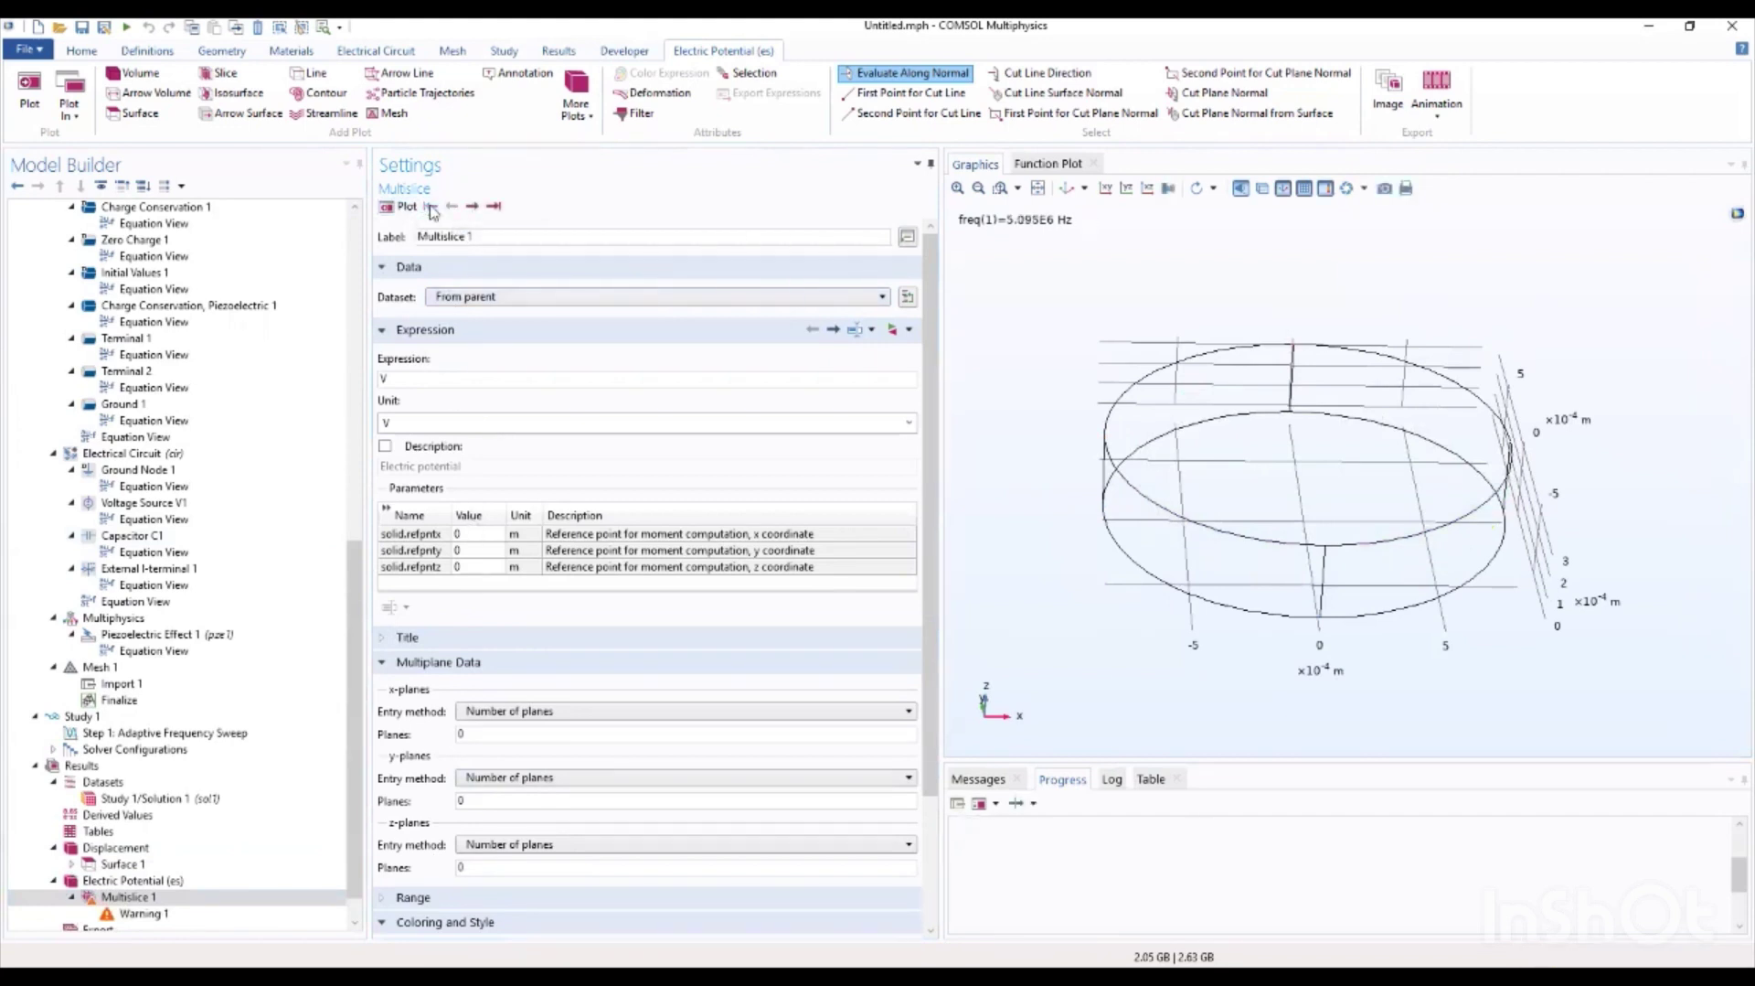
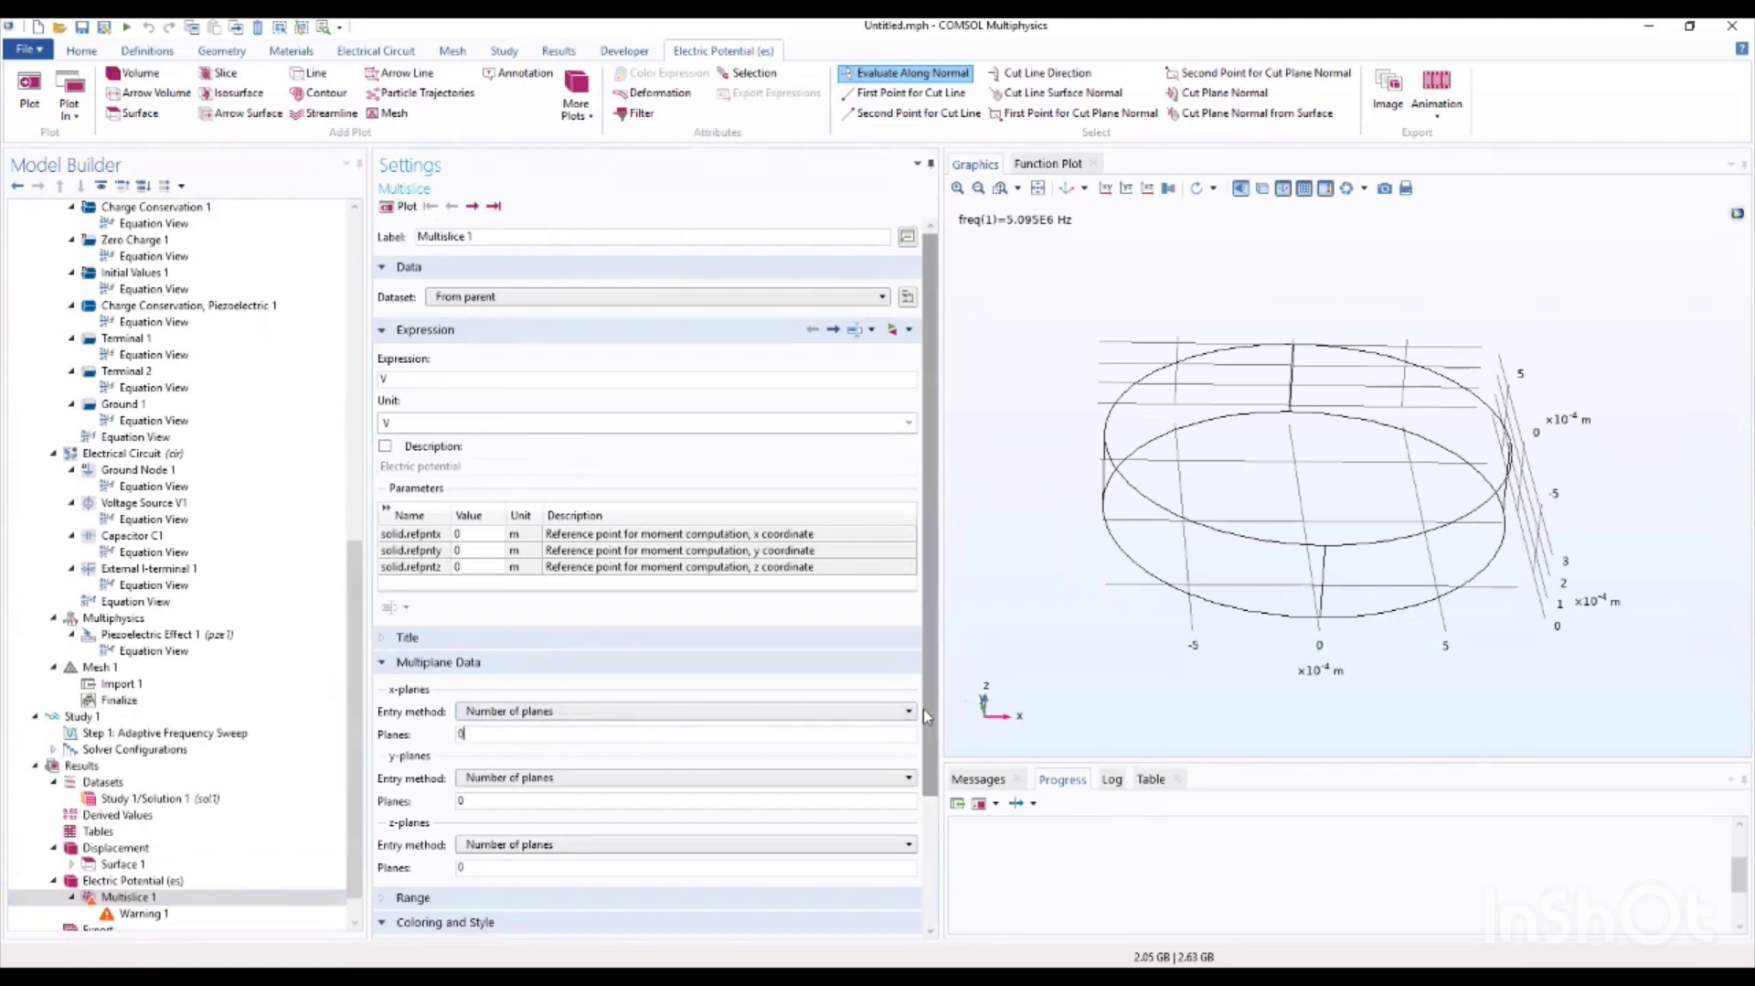
scroll(921, 719, "down", 1)
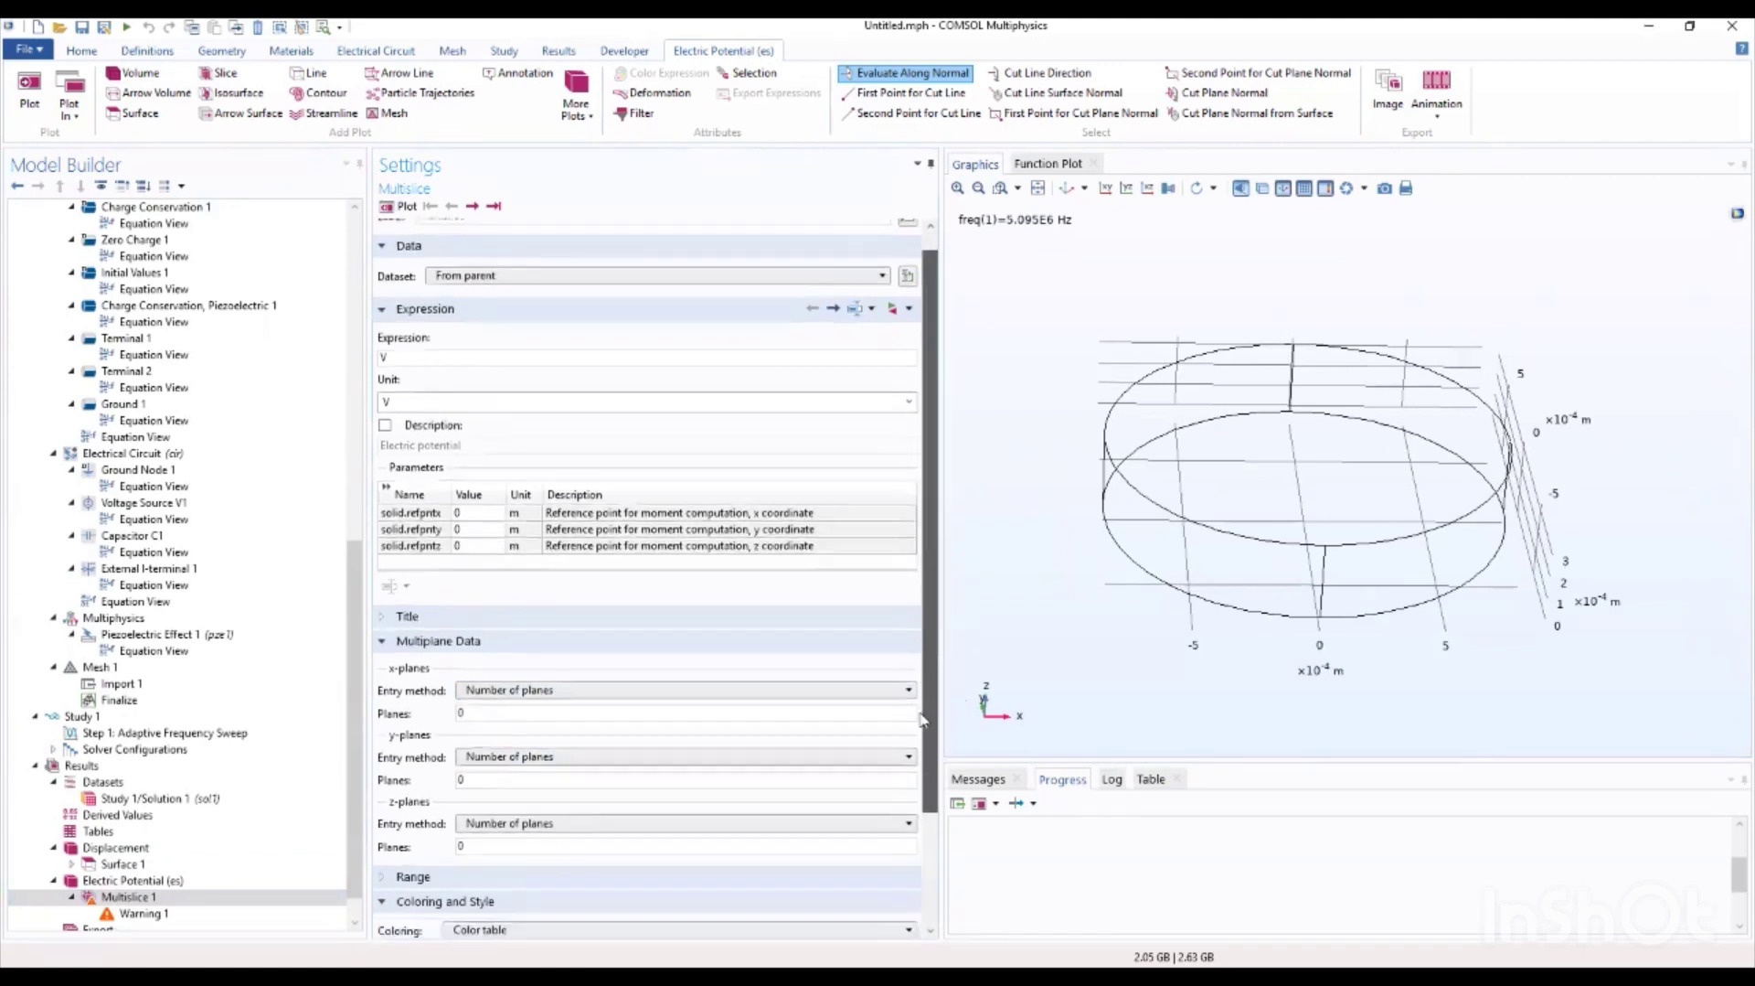
left_click_drag(922, 719, 922, 812)
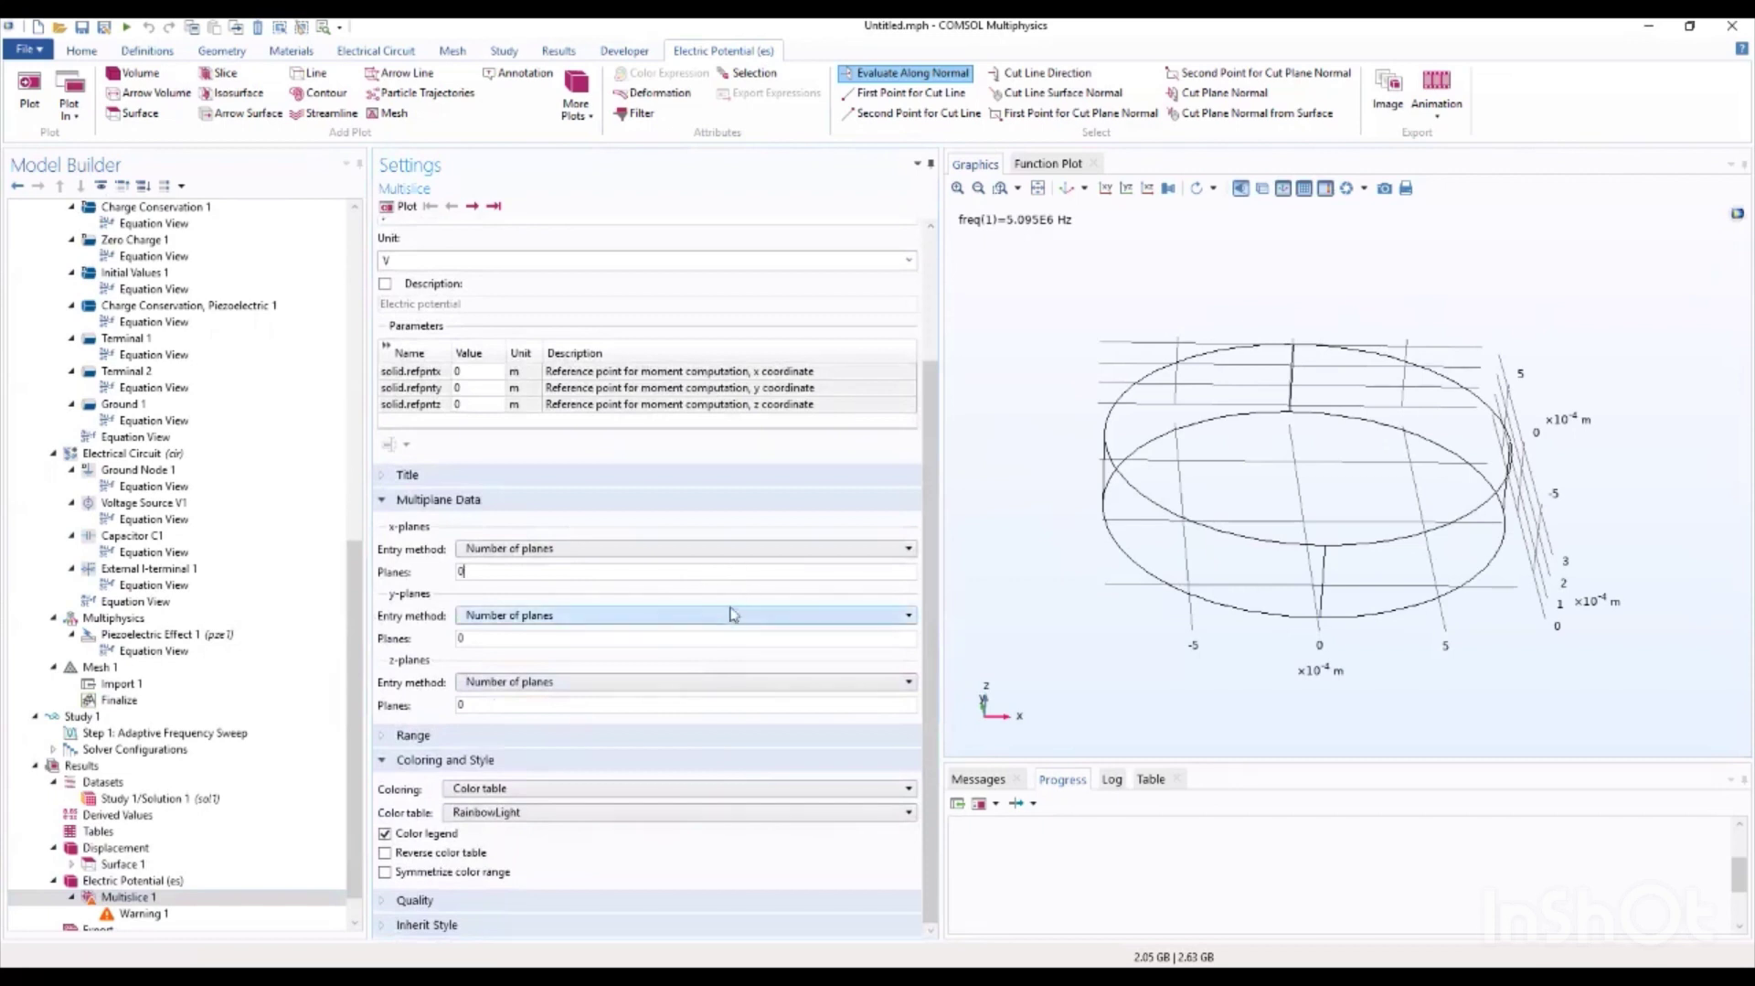
scroll(658, 564, "up", 3)
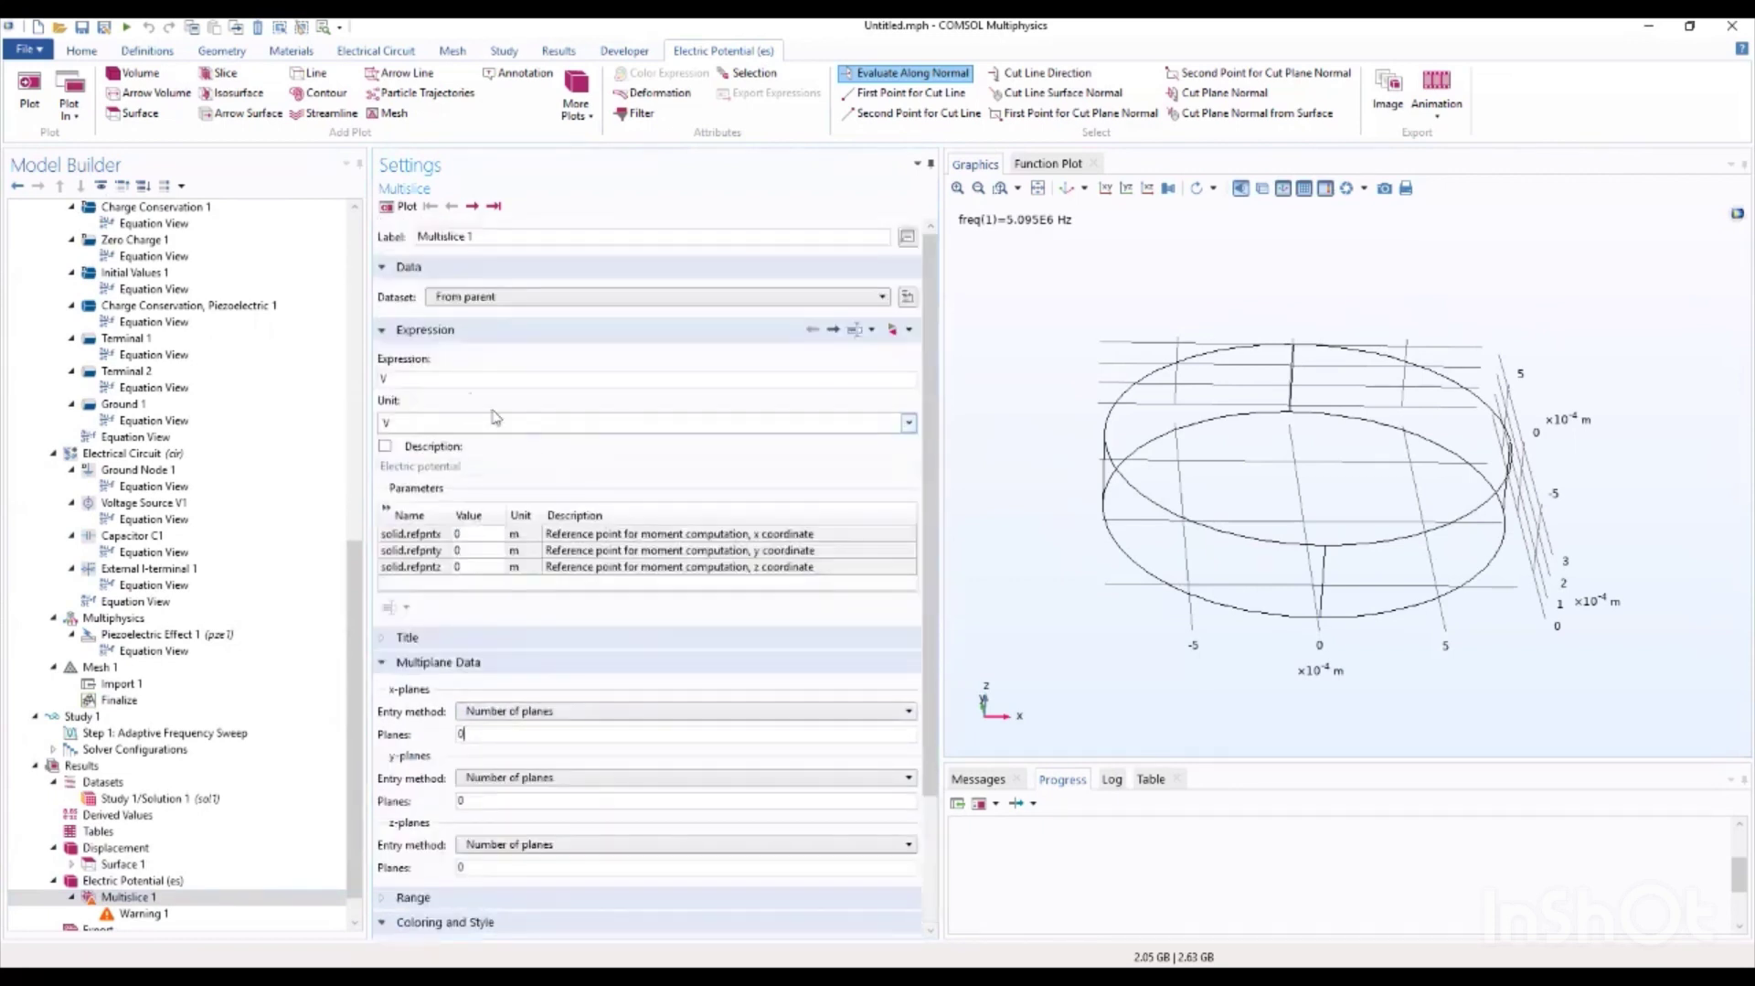
Step: Advance the Electric Potential (es) plot through the solutions to 5.0974E6 Hz and read the warning under Multislice 1
left_click(473, 206)
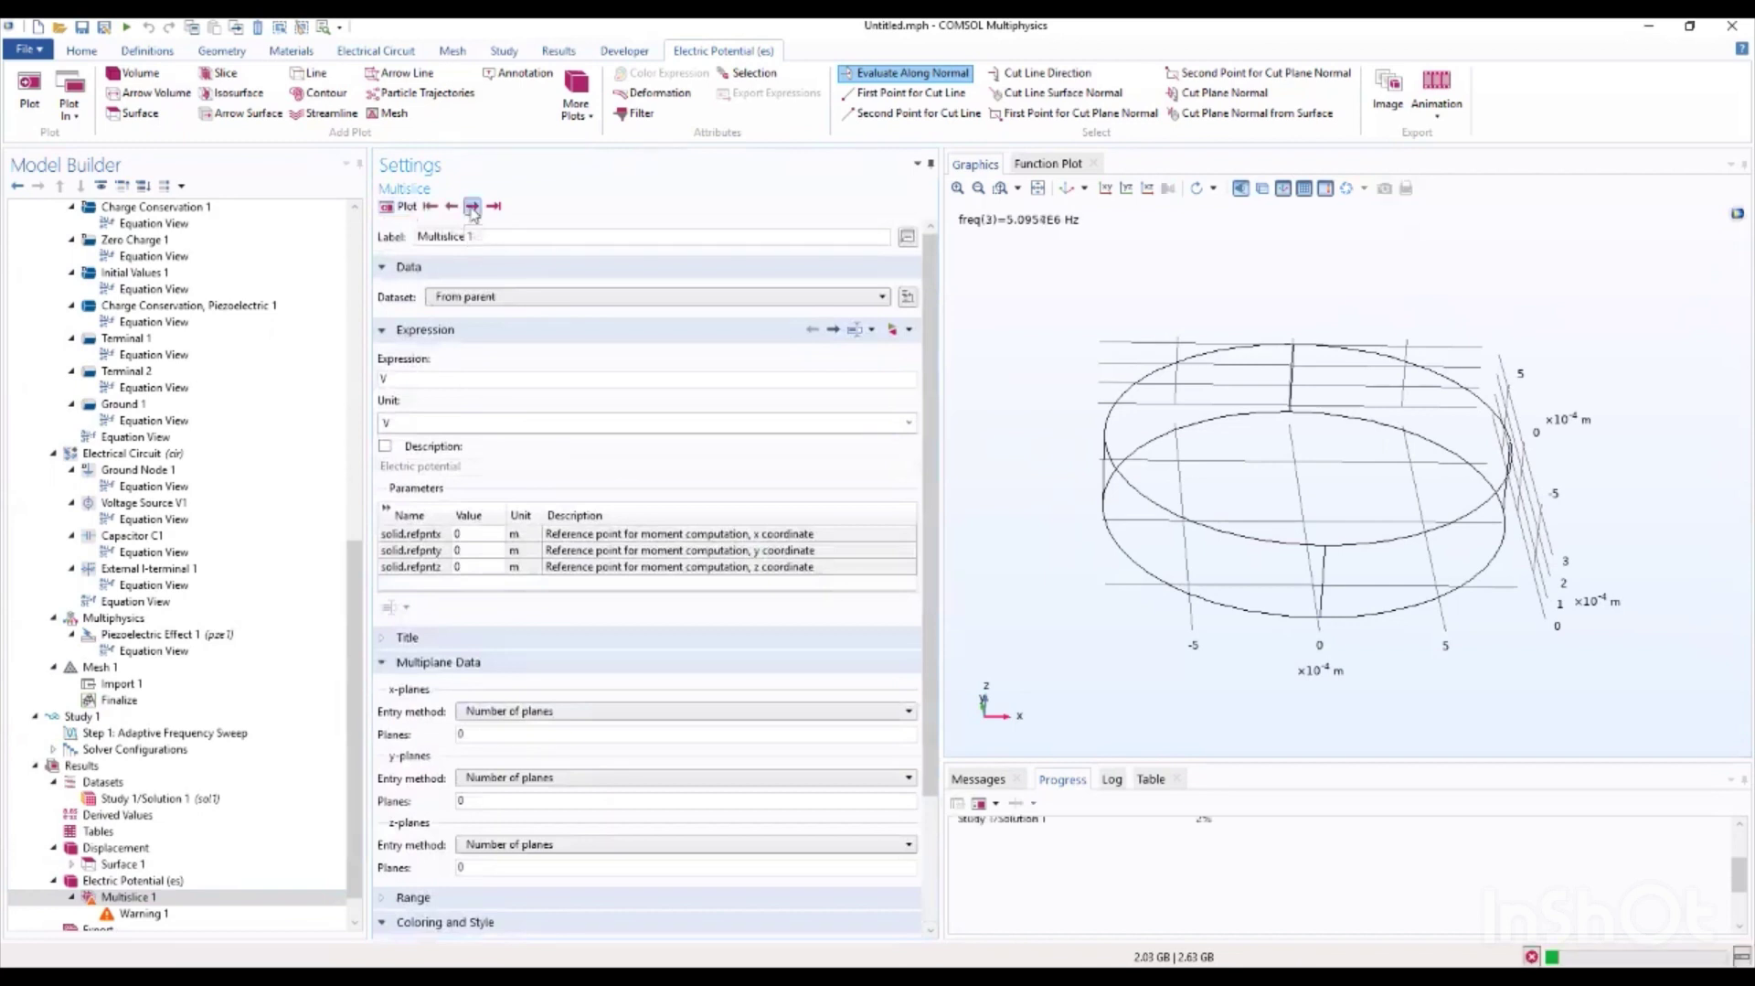
left_click(473, 207)
left_click(472, 206)
left_click(473, 207)
left_click(472, 207)
left_click(472, 207)
left_click(472, 207)
left_click(473, 207)
left_click(473, 207)
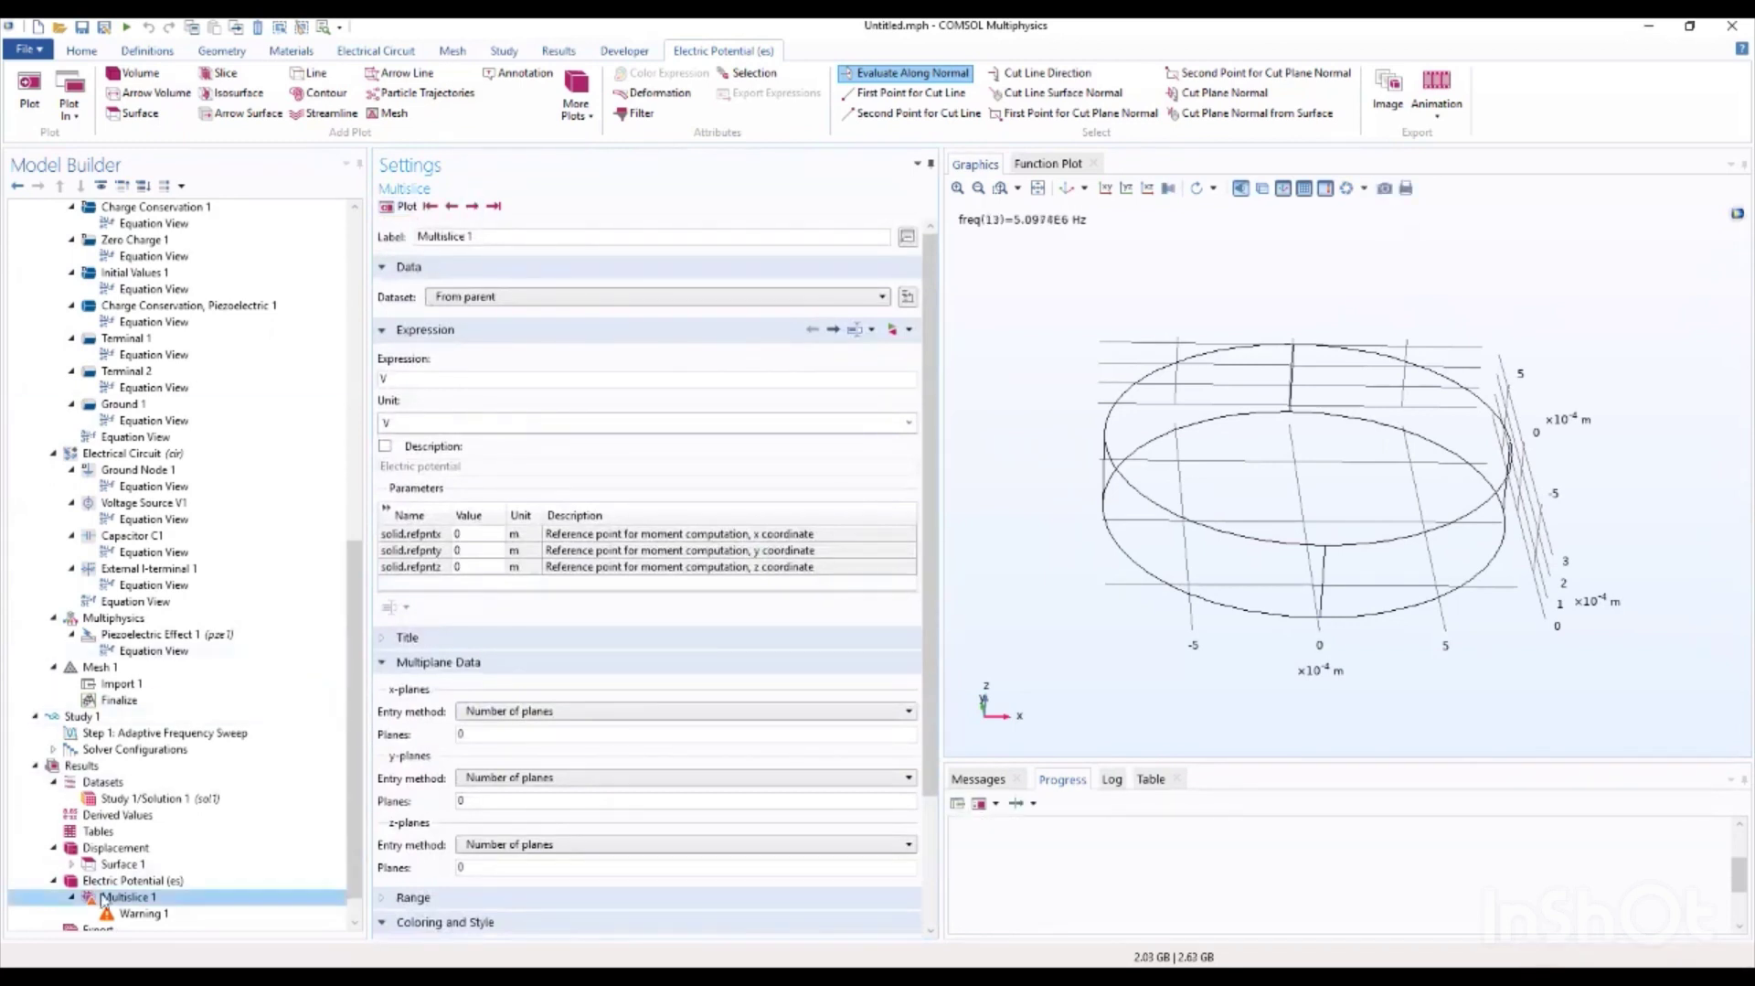
left_click(137, 913)
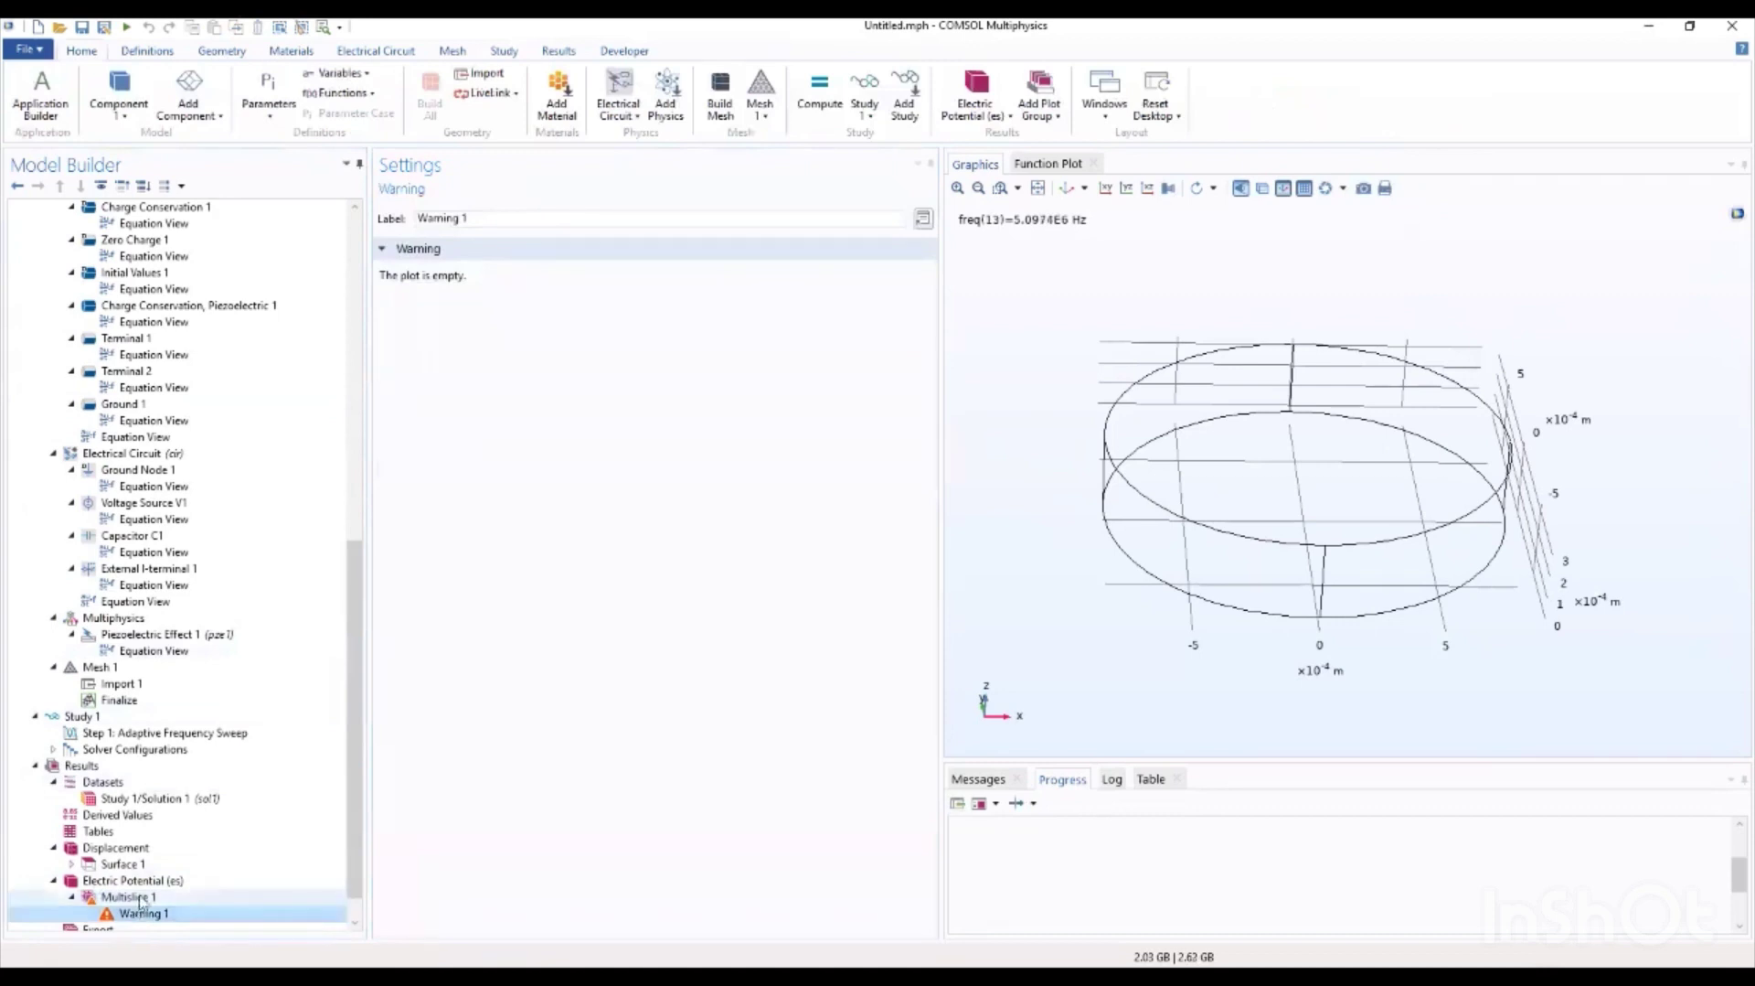
left_click(128, 897)
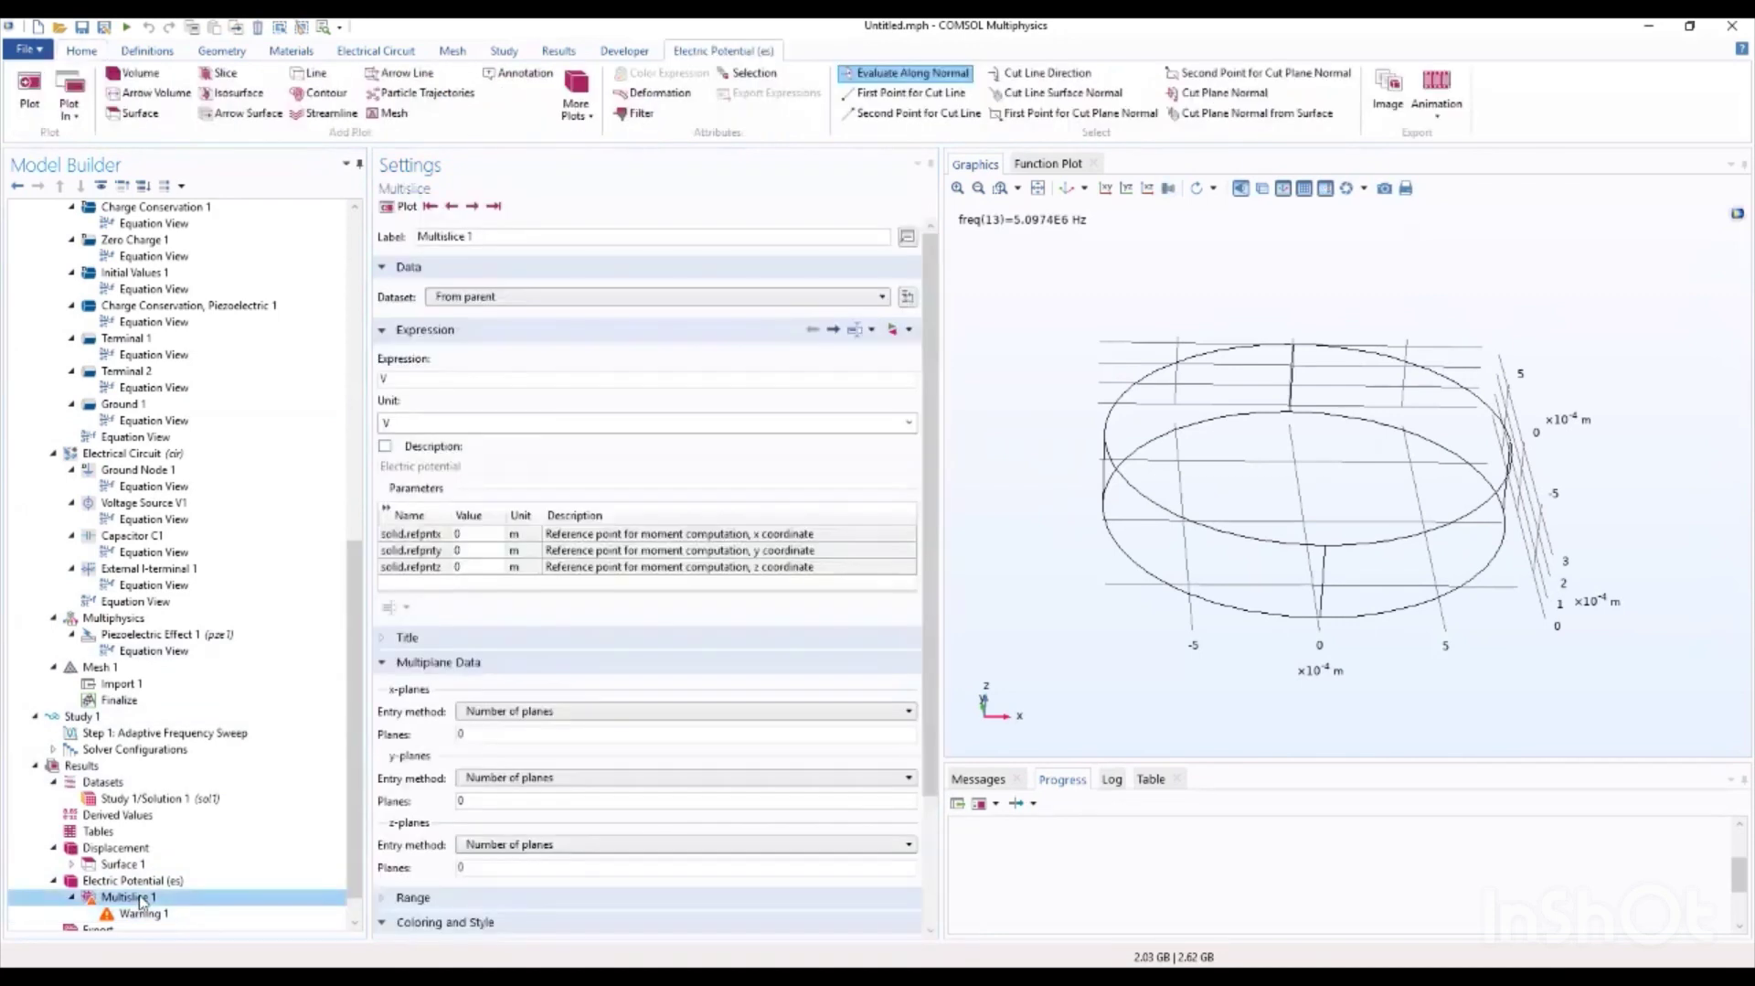
Step: Set the dataset of Multislice 1 to Study 1/Solution 1 (sol1) and replot it
left_click(525, 298)
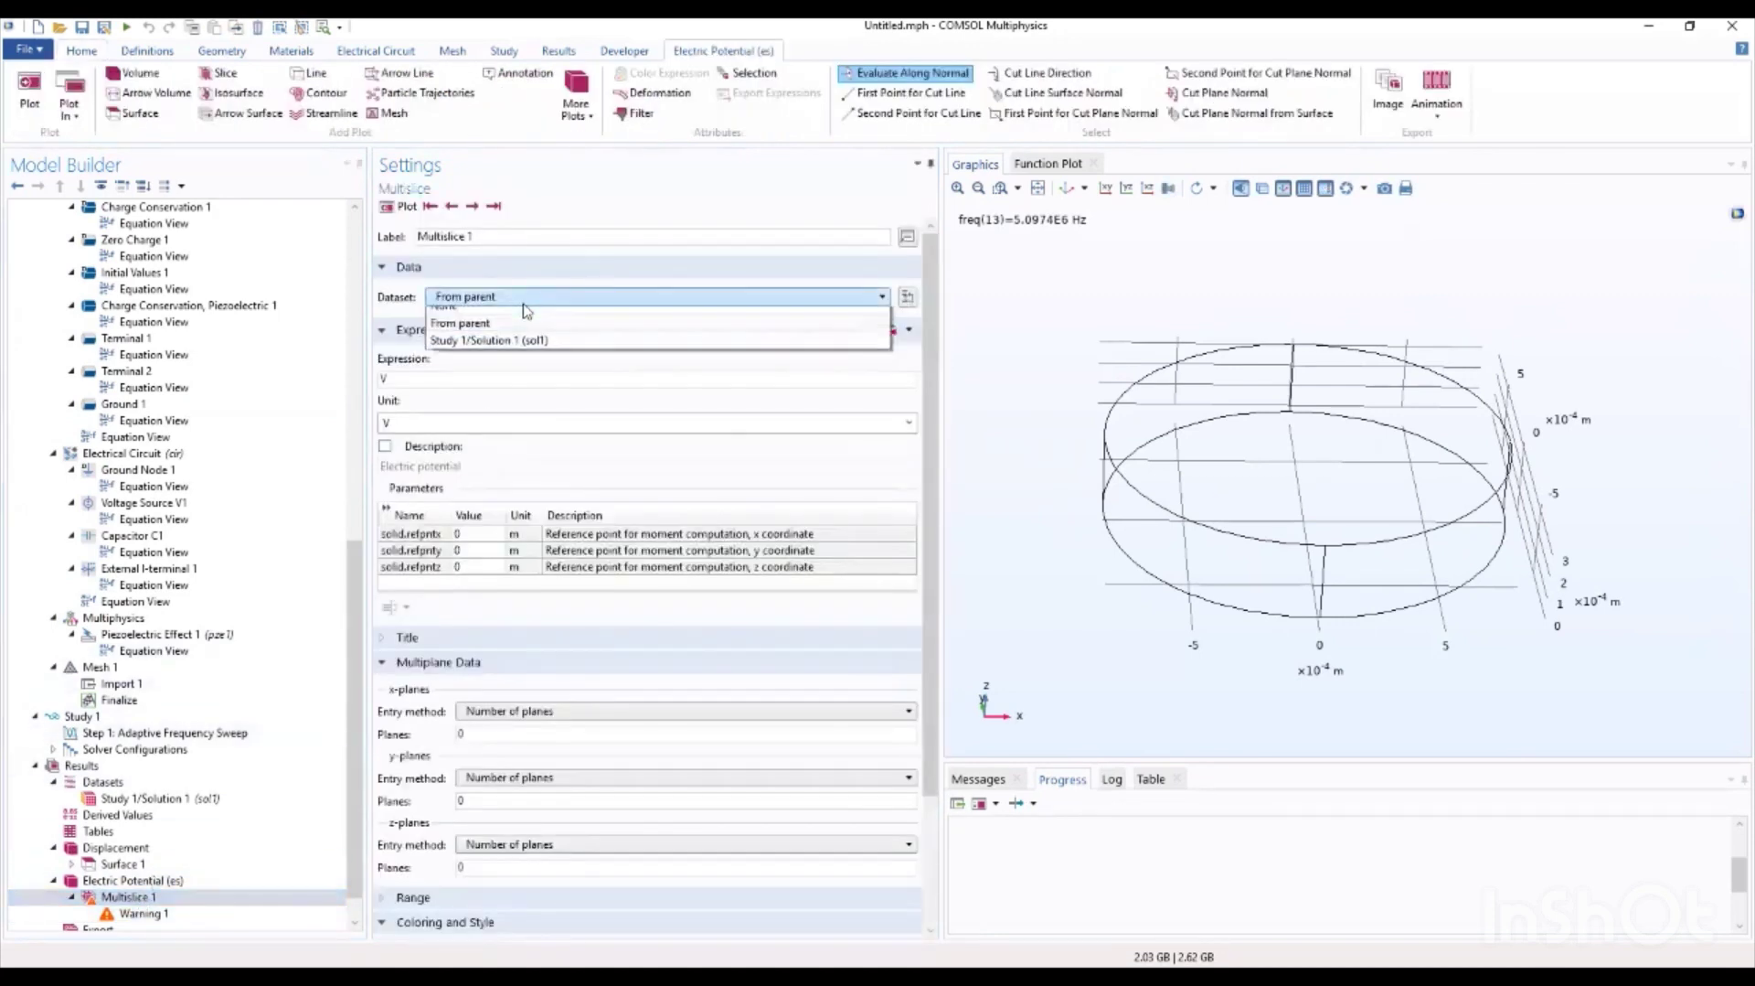
left_click(510, 353)
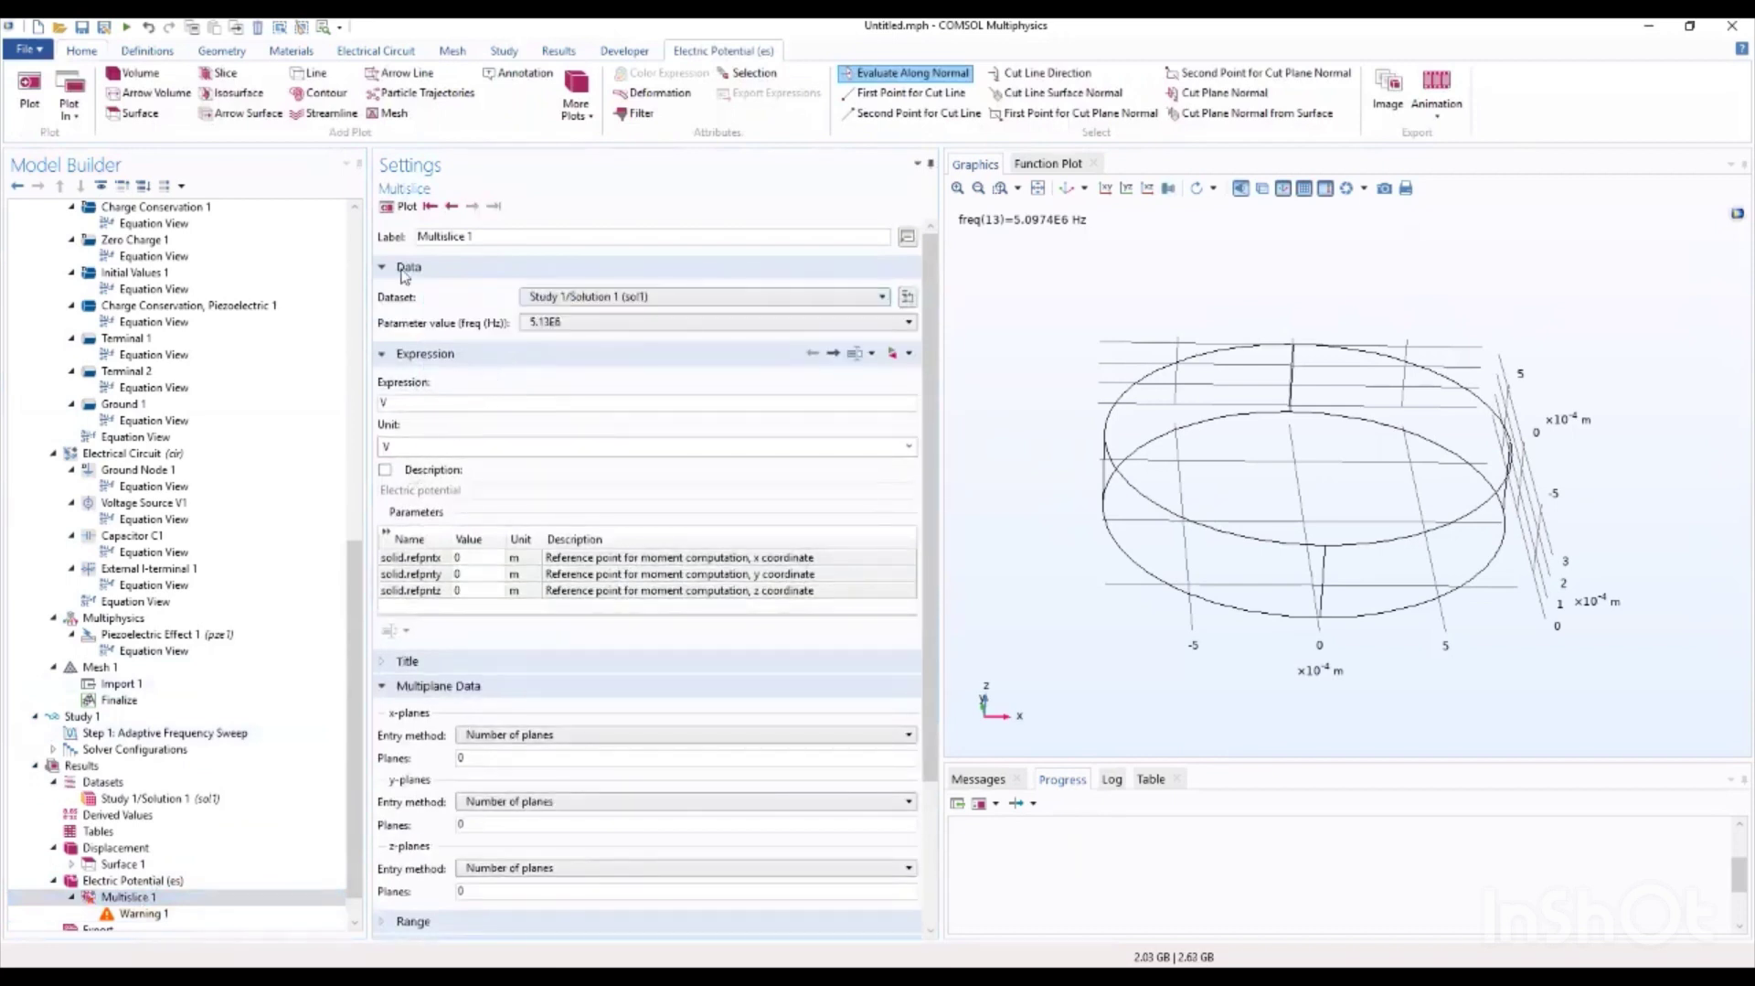
left_click(405, 207)
left_click(125, 905)
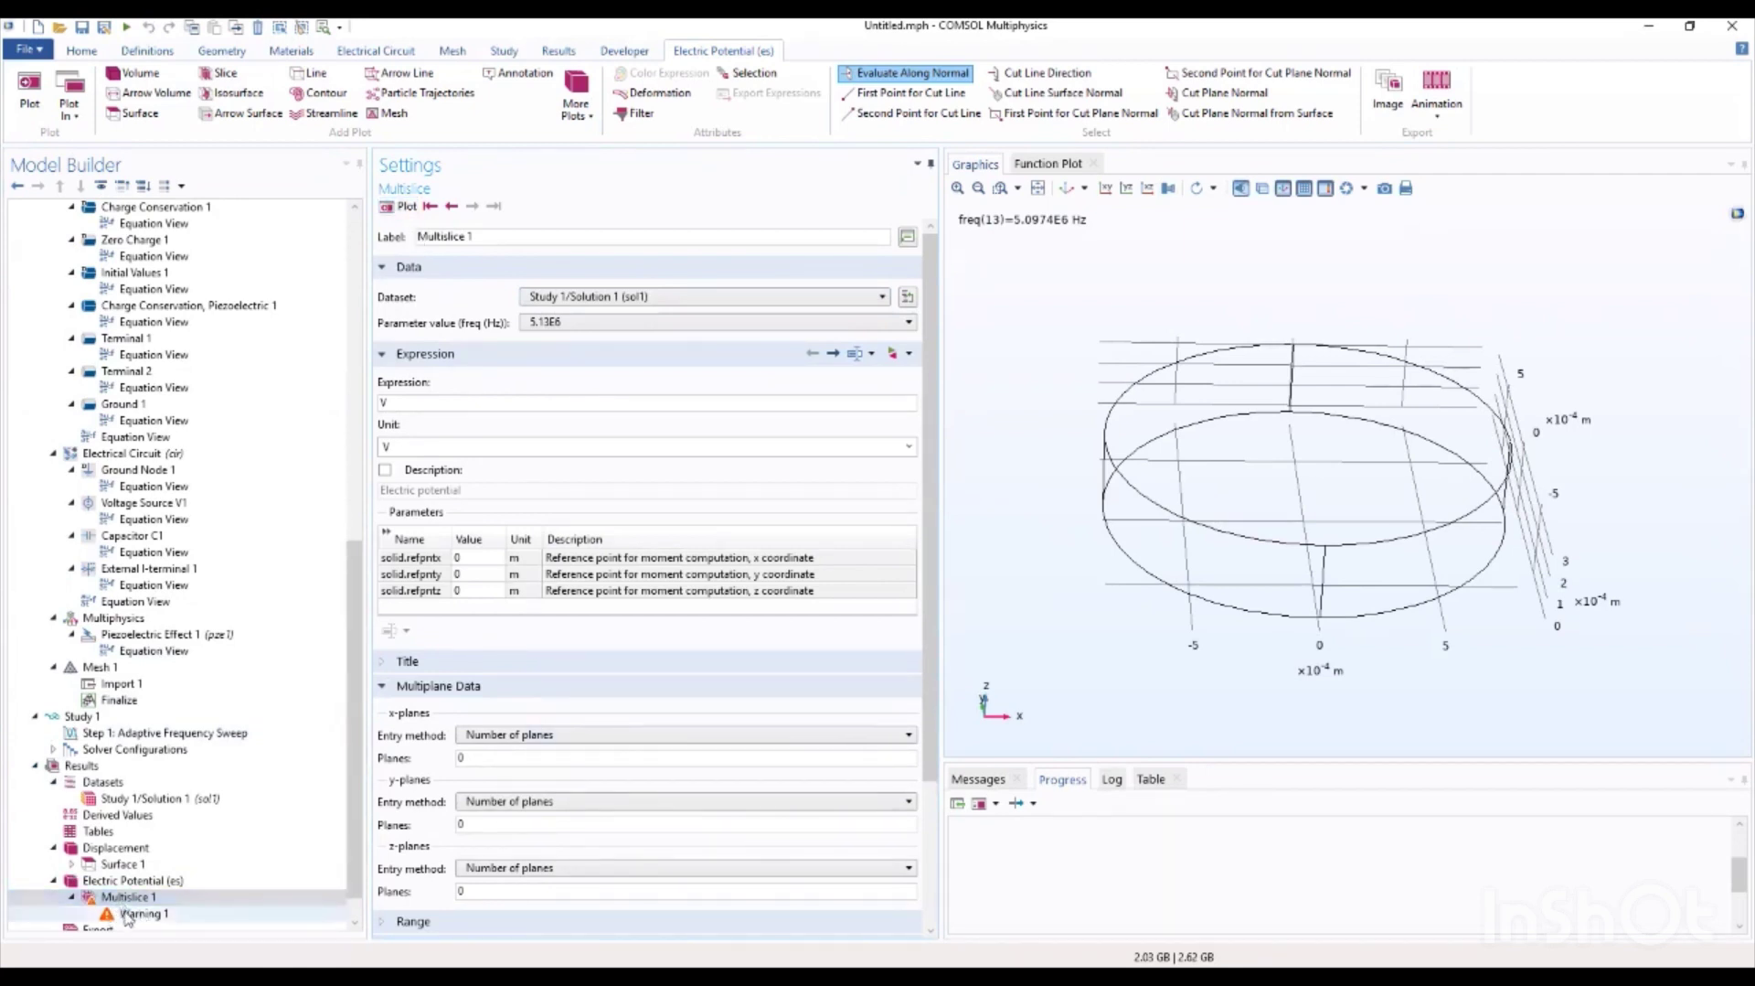
left_click(667, 298)
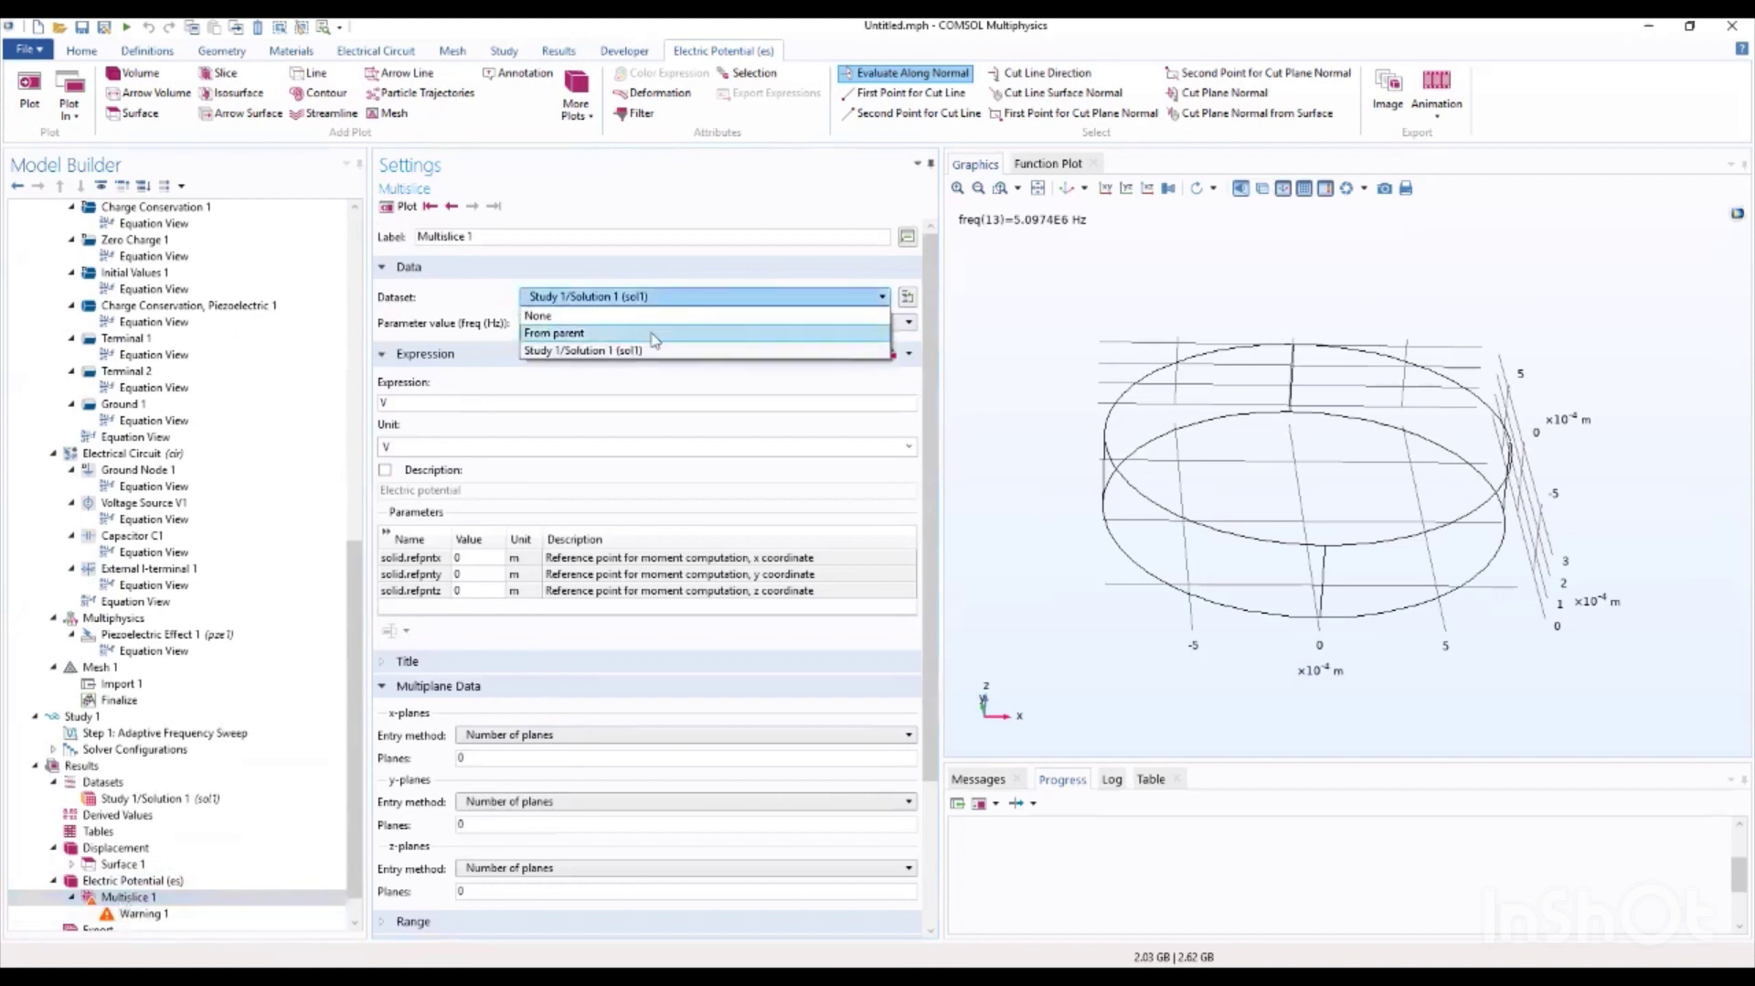
left_click(660, 333)
left_click(668, 297)
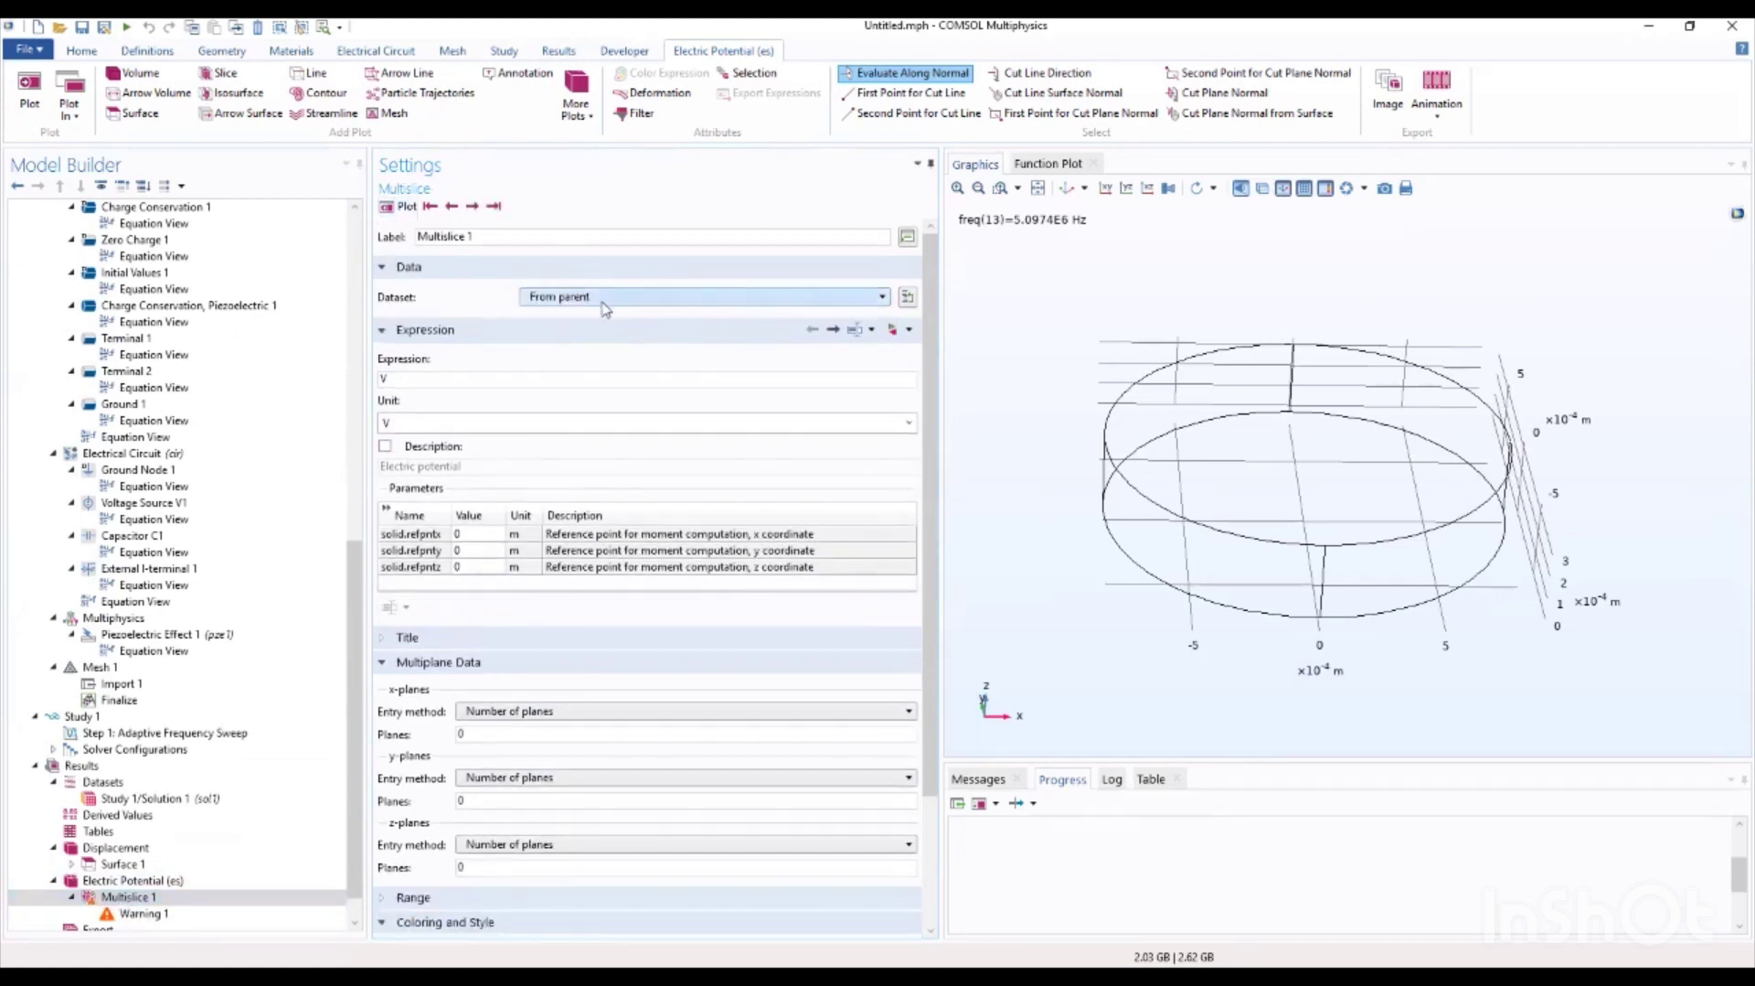
left_click(594, 349)
left_click(399, 206)
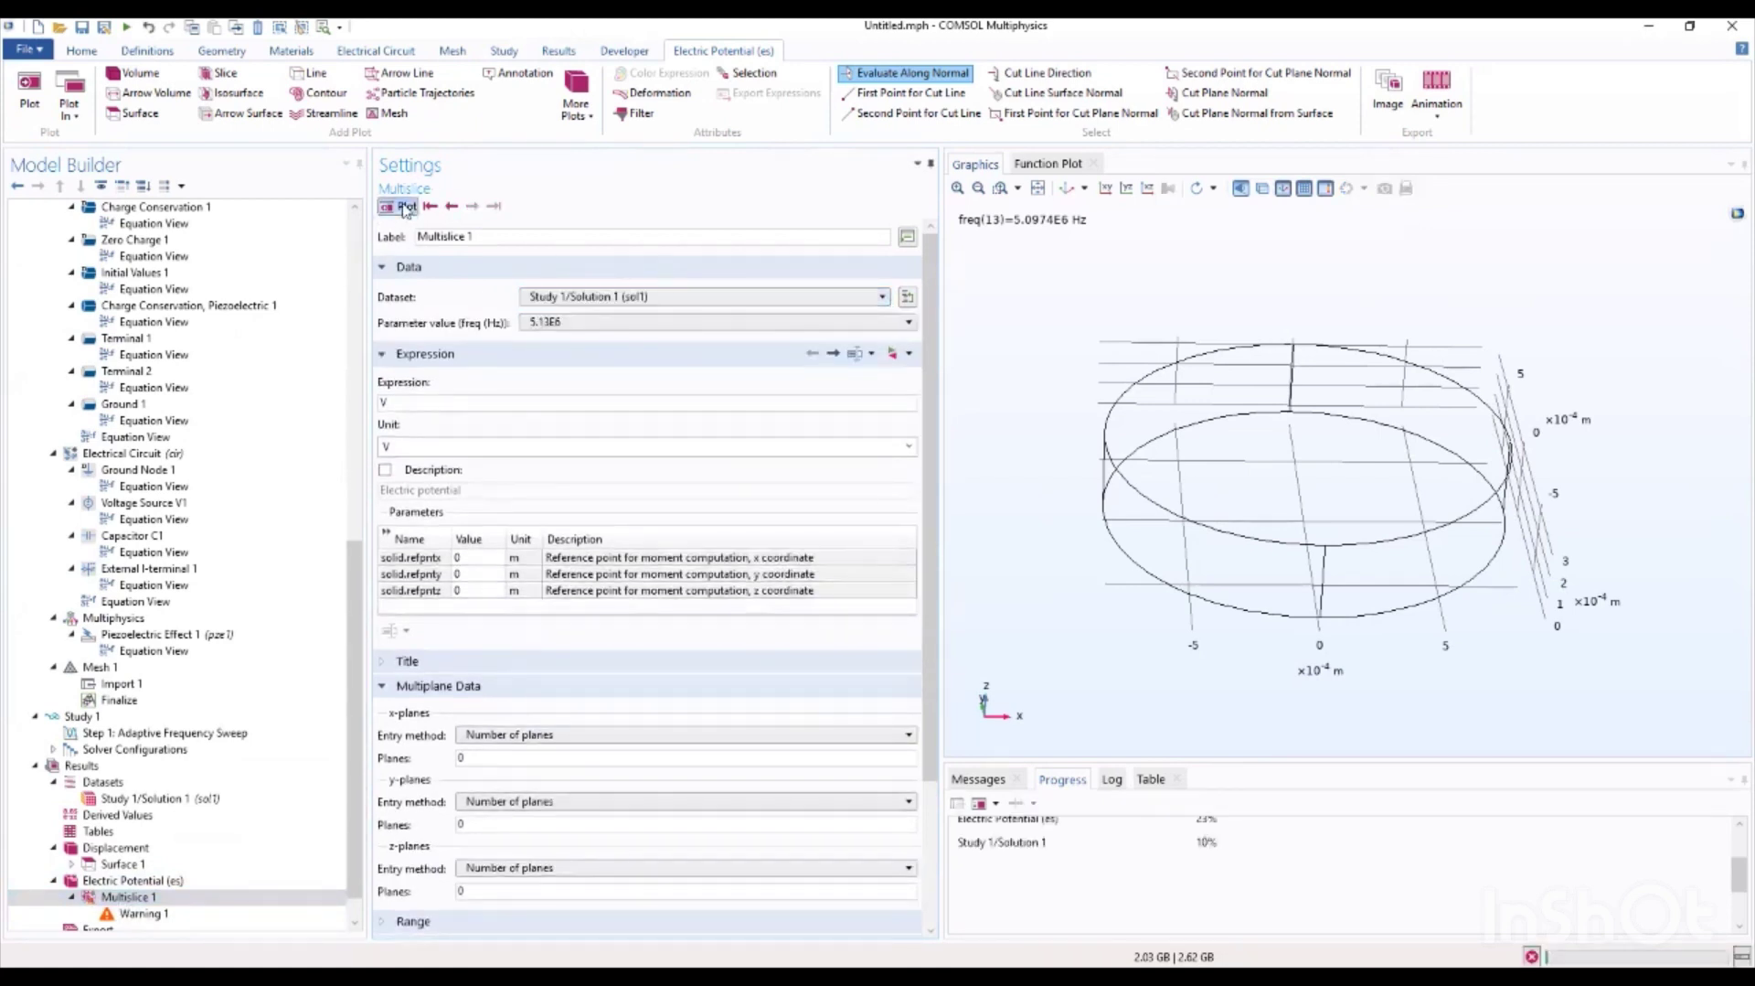
Step: Set the number of x-, y- and z-planes of Multislice 1 to 1 each and plot the electric potential
left_click(183, 880)
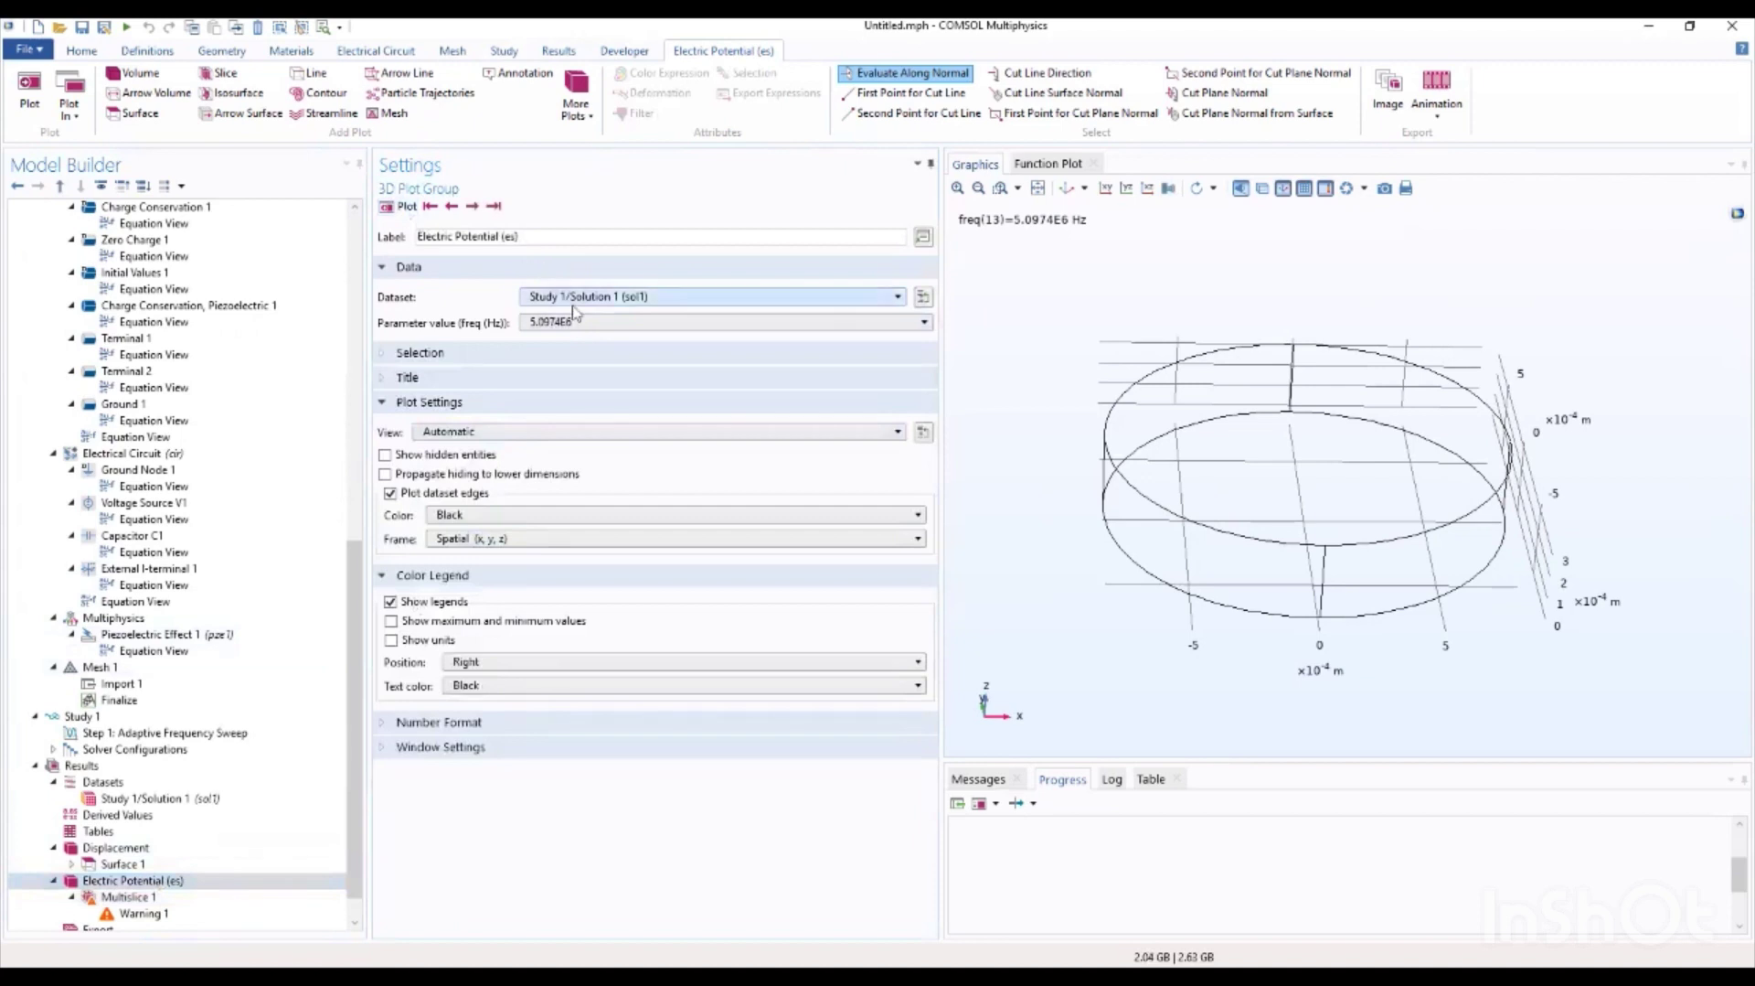
left_click(128, 896)
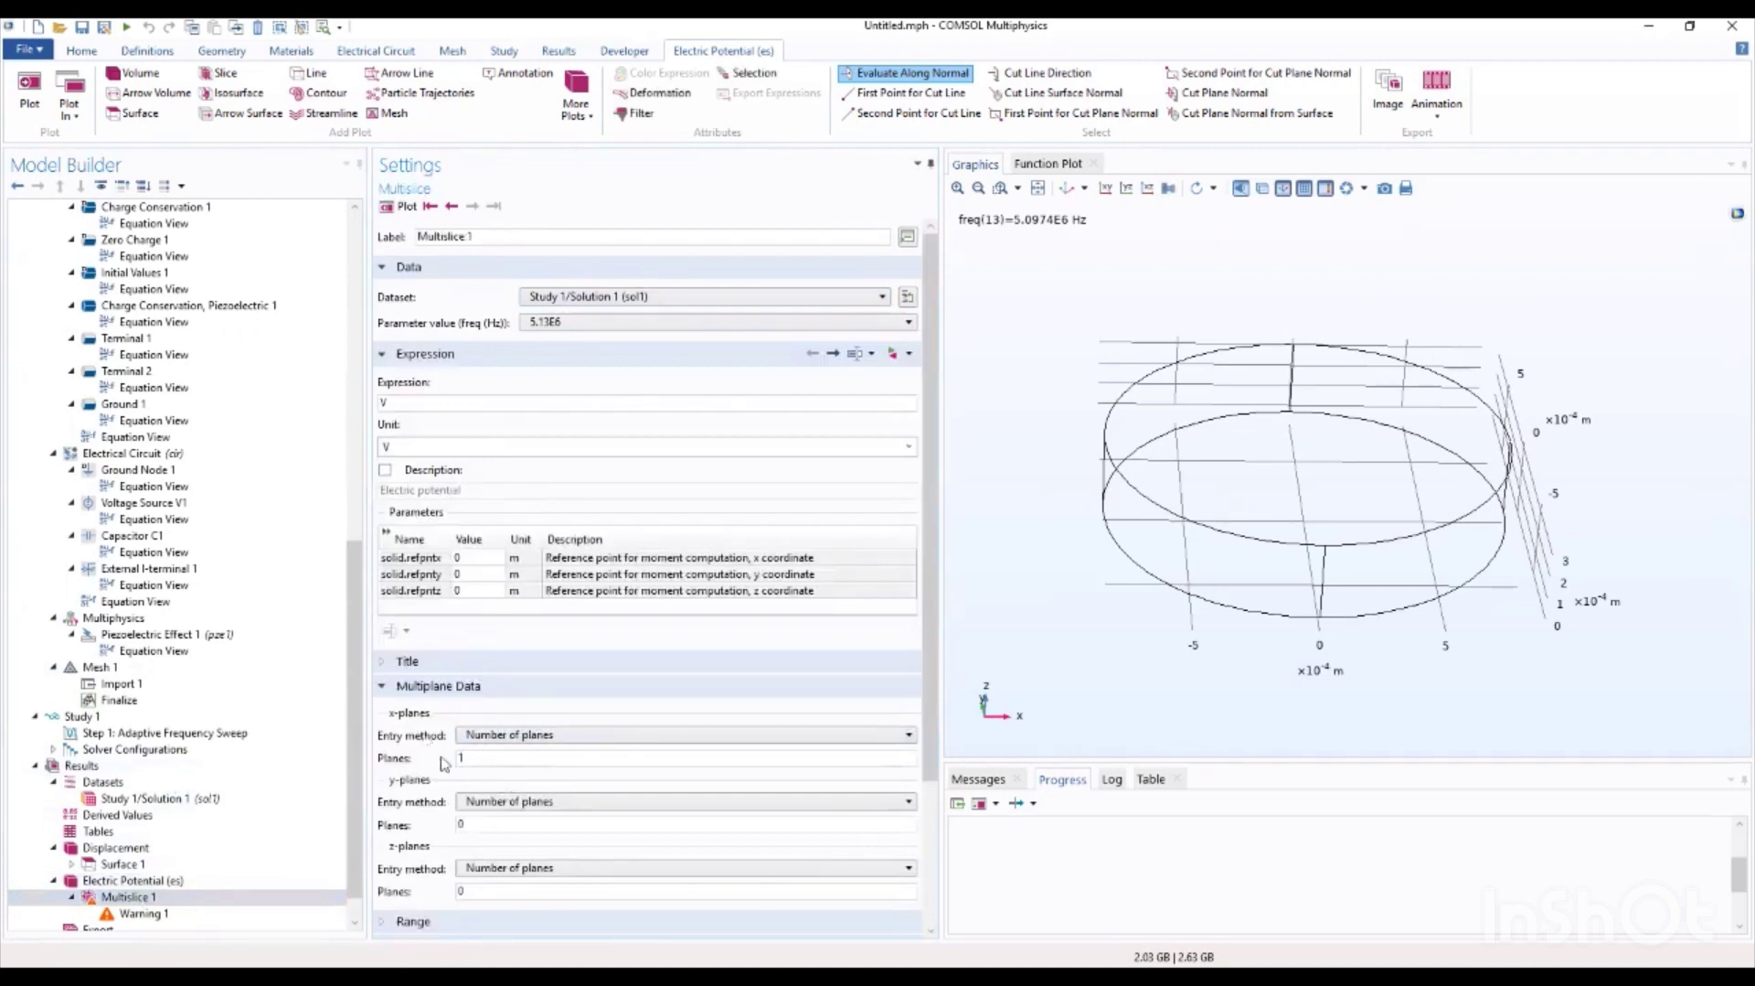
left_click(530, 825)
key("BackSpace")
type("1")
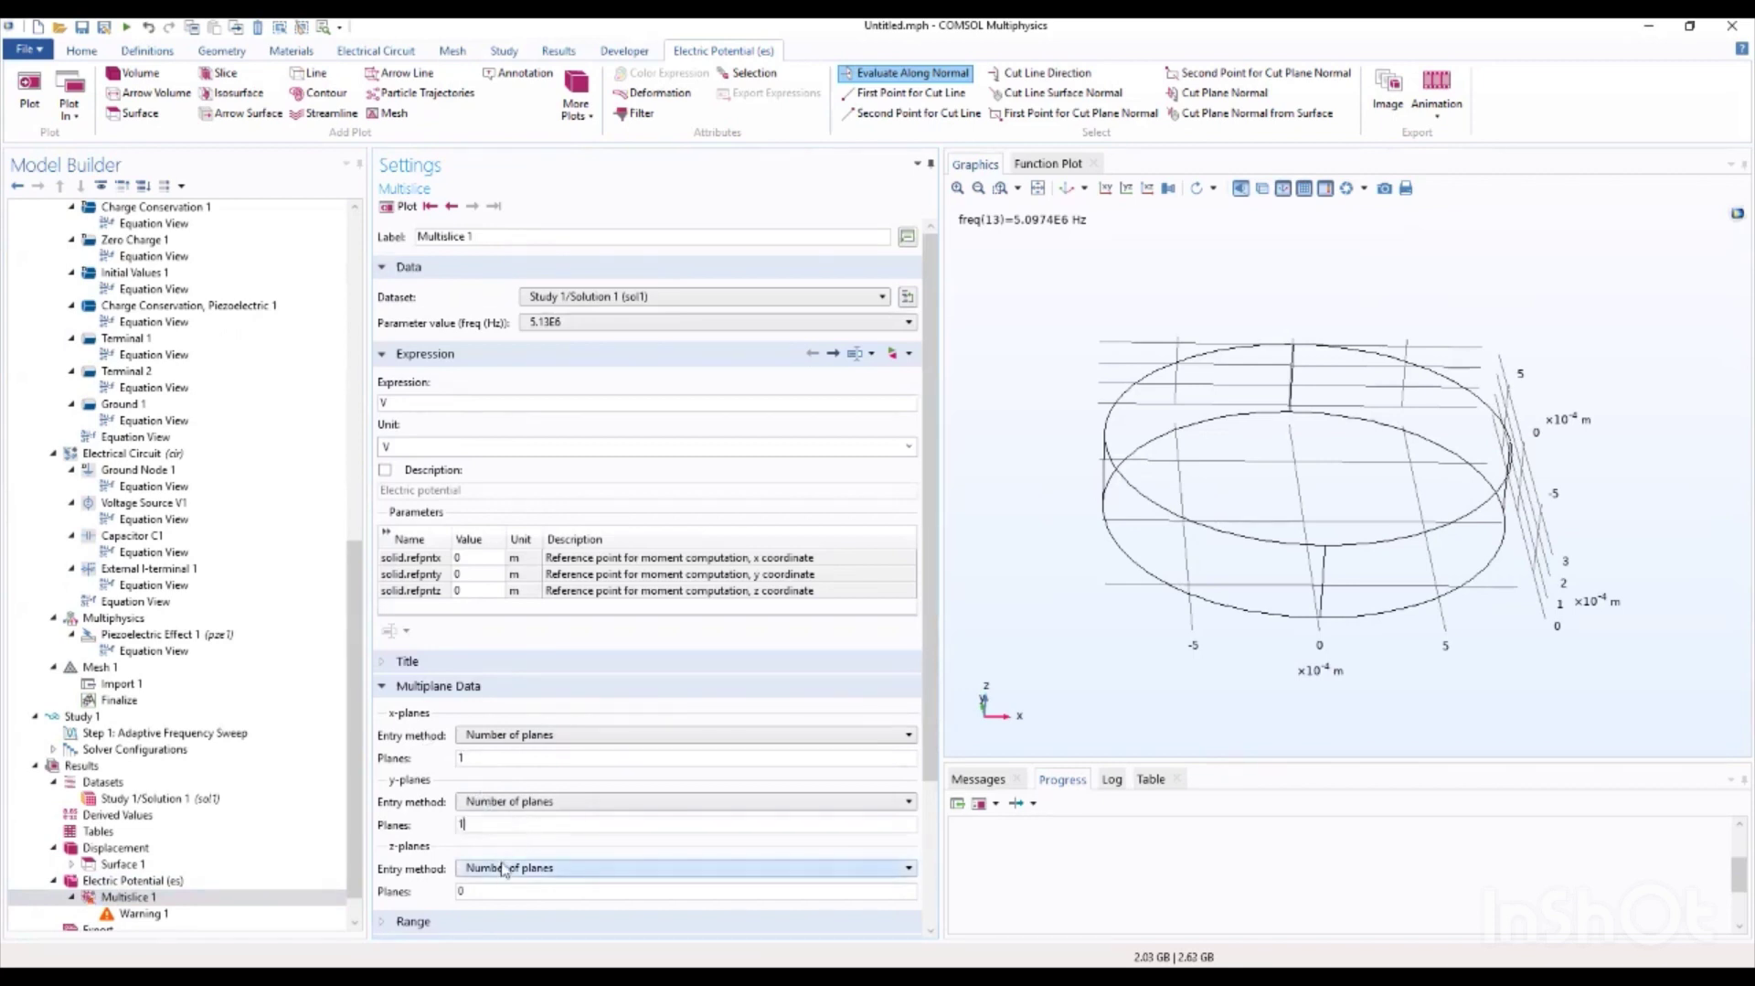
key("BackSpace")
type("1")
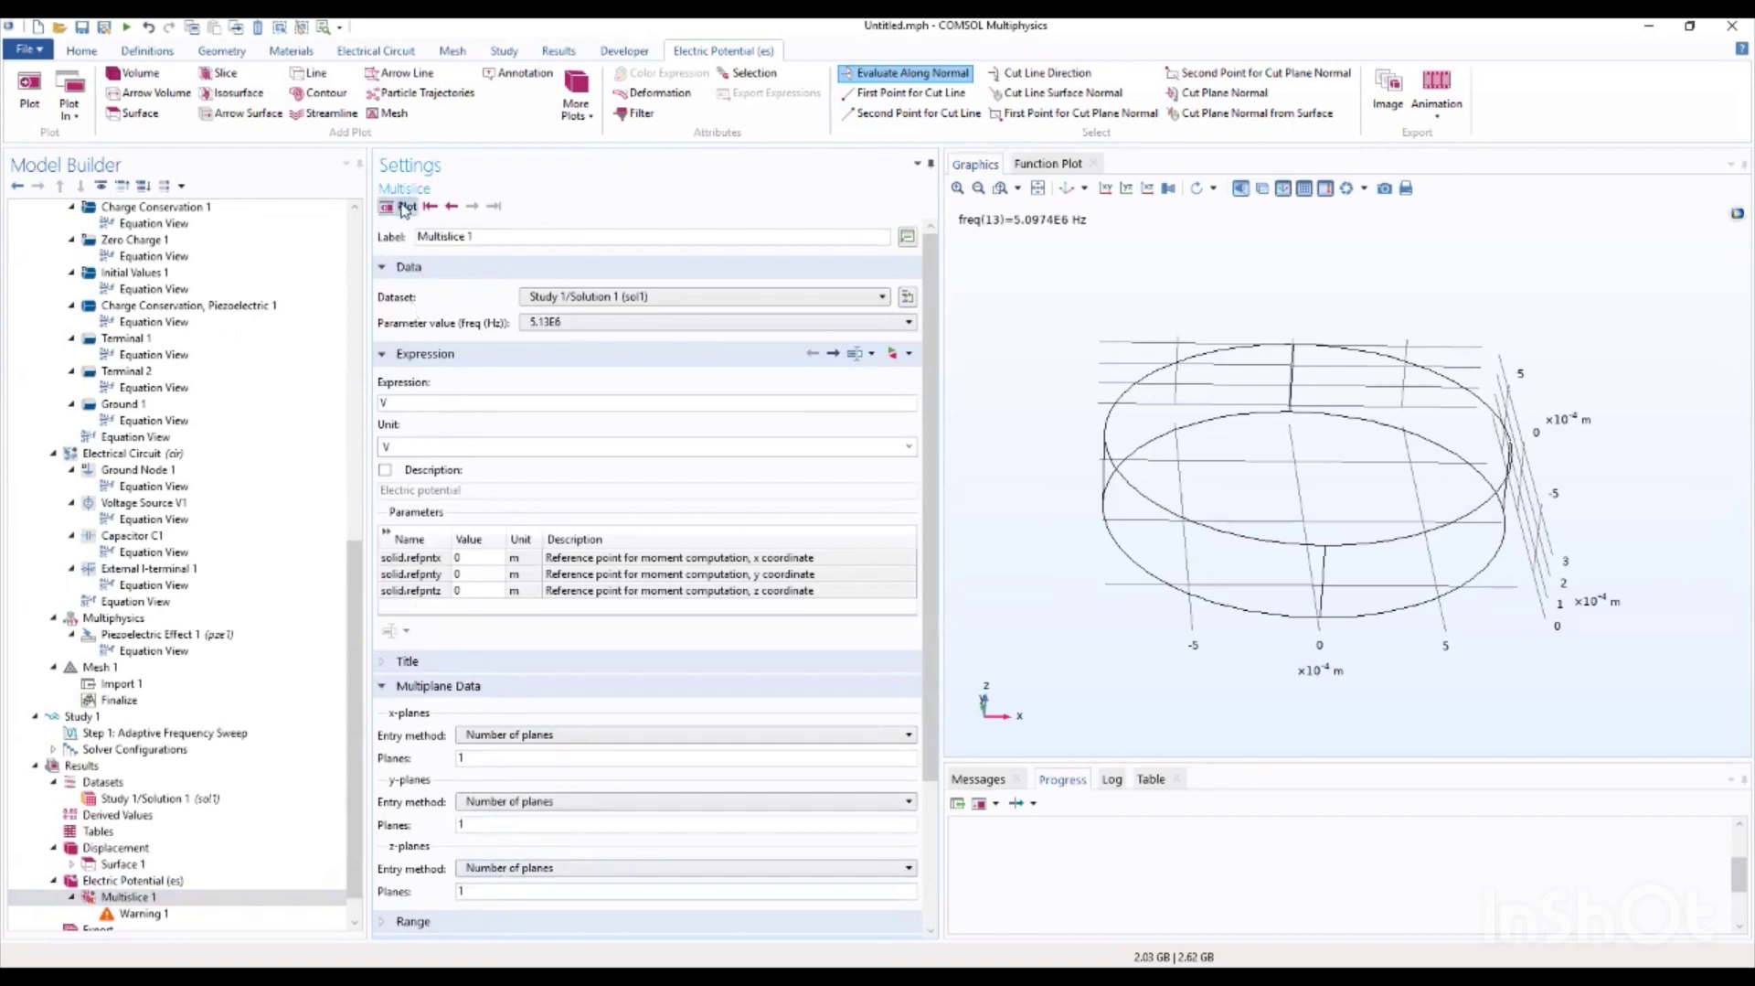
left_click(402, 206)
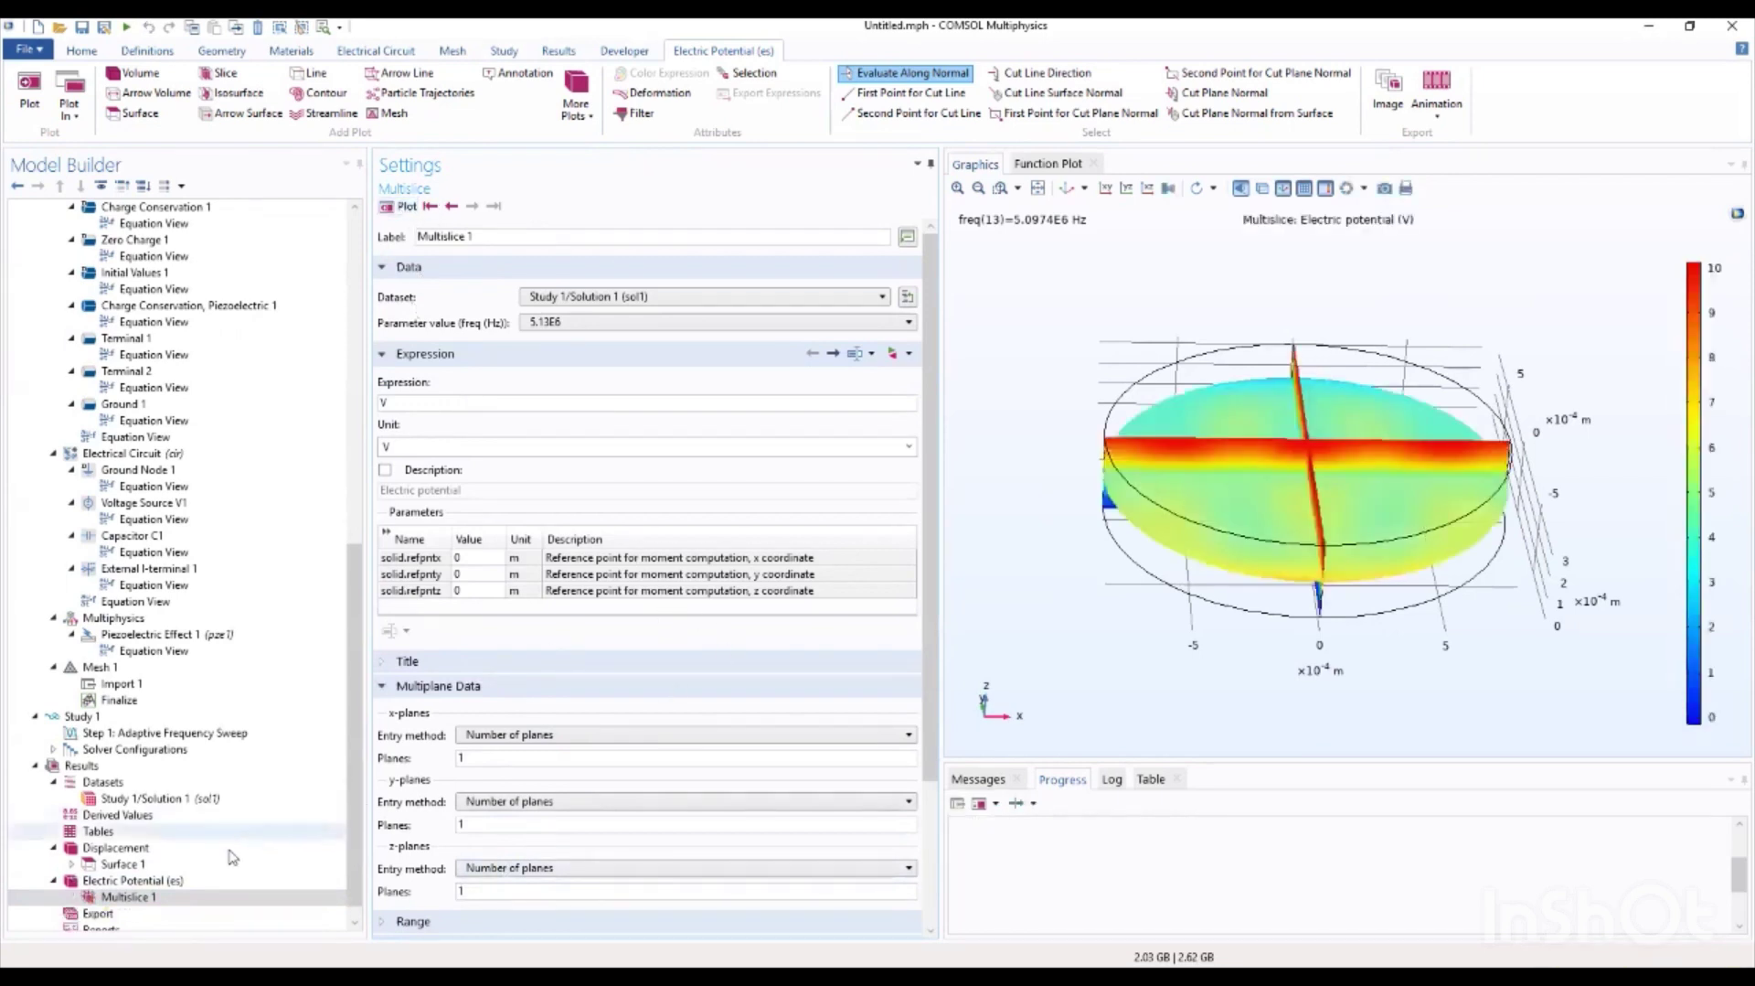
Step: Check that Electric Potential (es) uses Study 1/Solution 1 (sol1) and plot Multislice 1 at the first frequency, 5.095E6 Hz
left_click(154, 882)
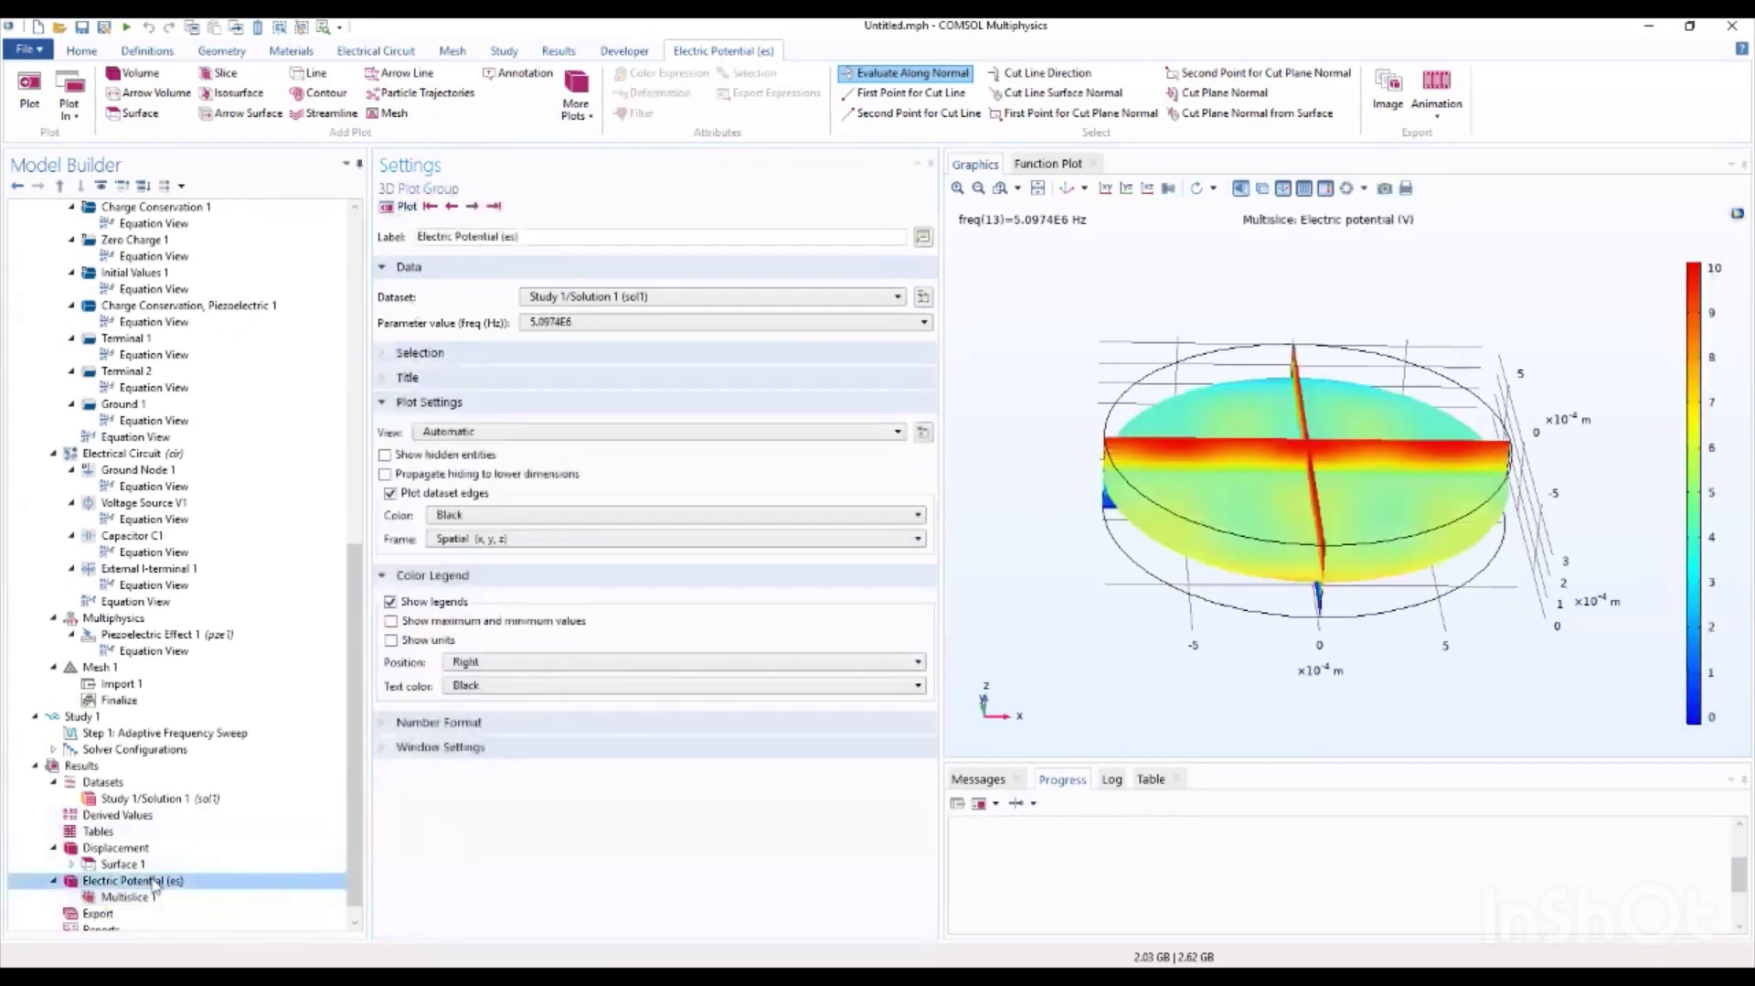
left_click(667, 297)
left_click(668, 333)
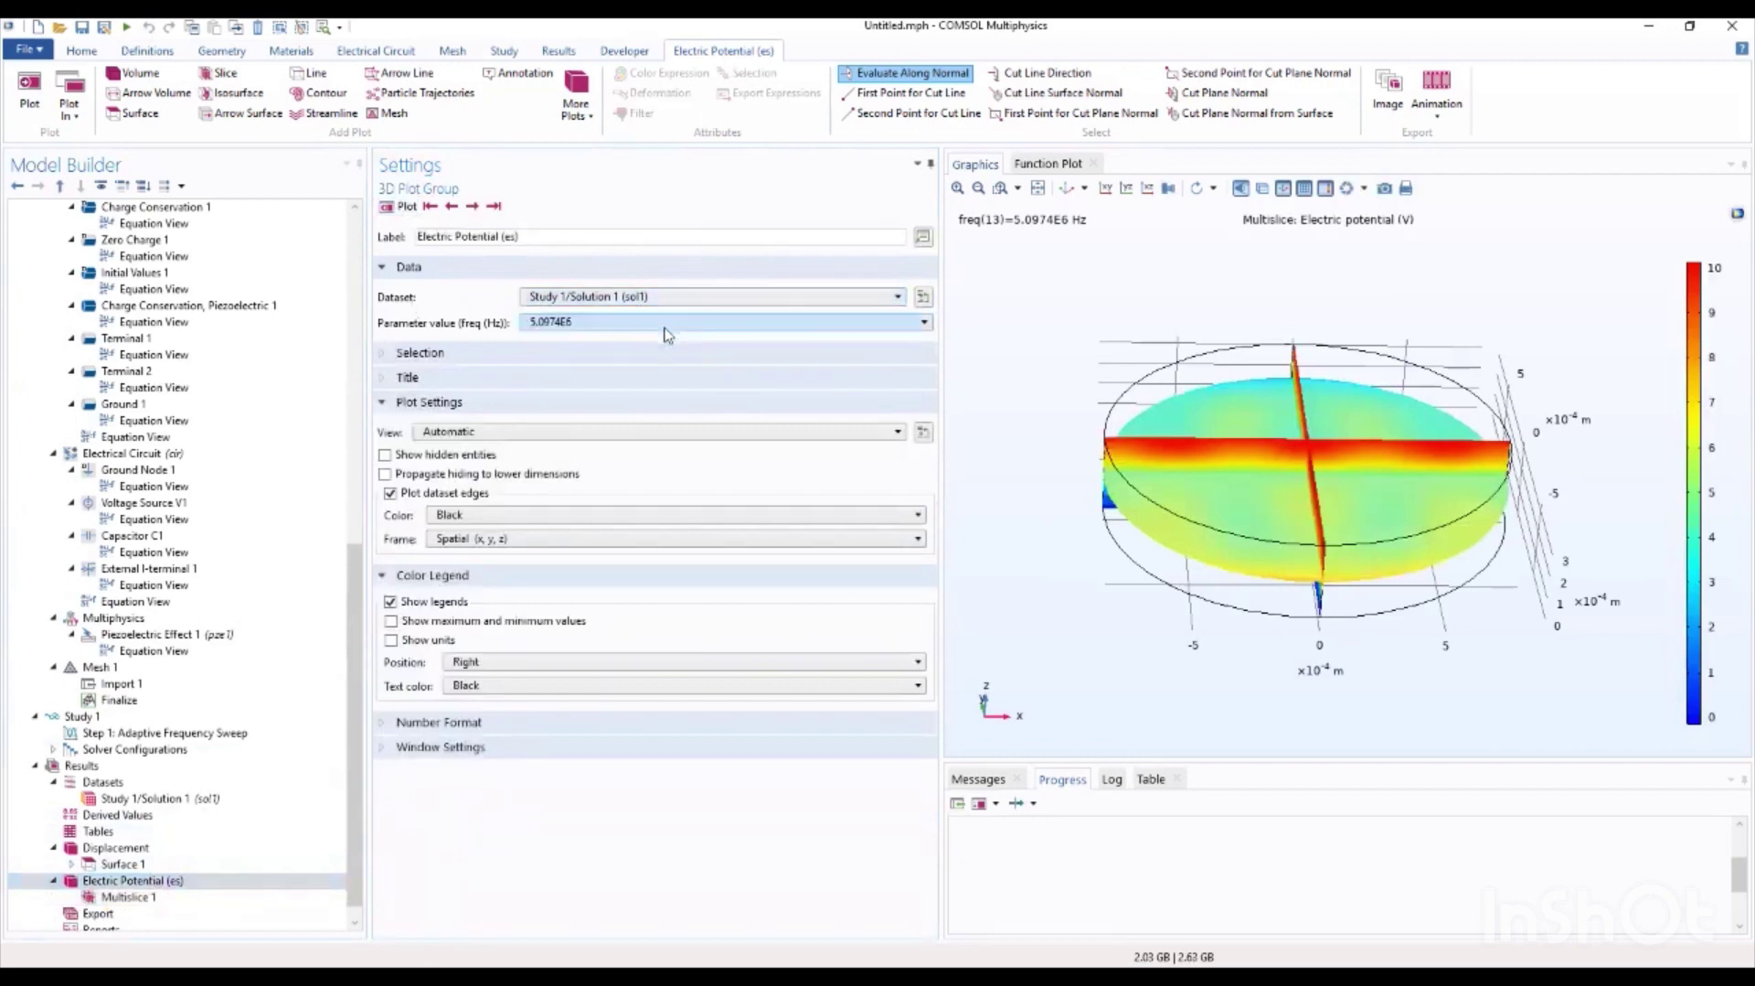
left_click(123, 897)
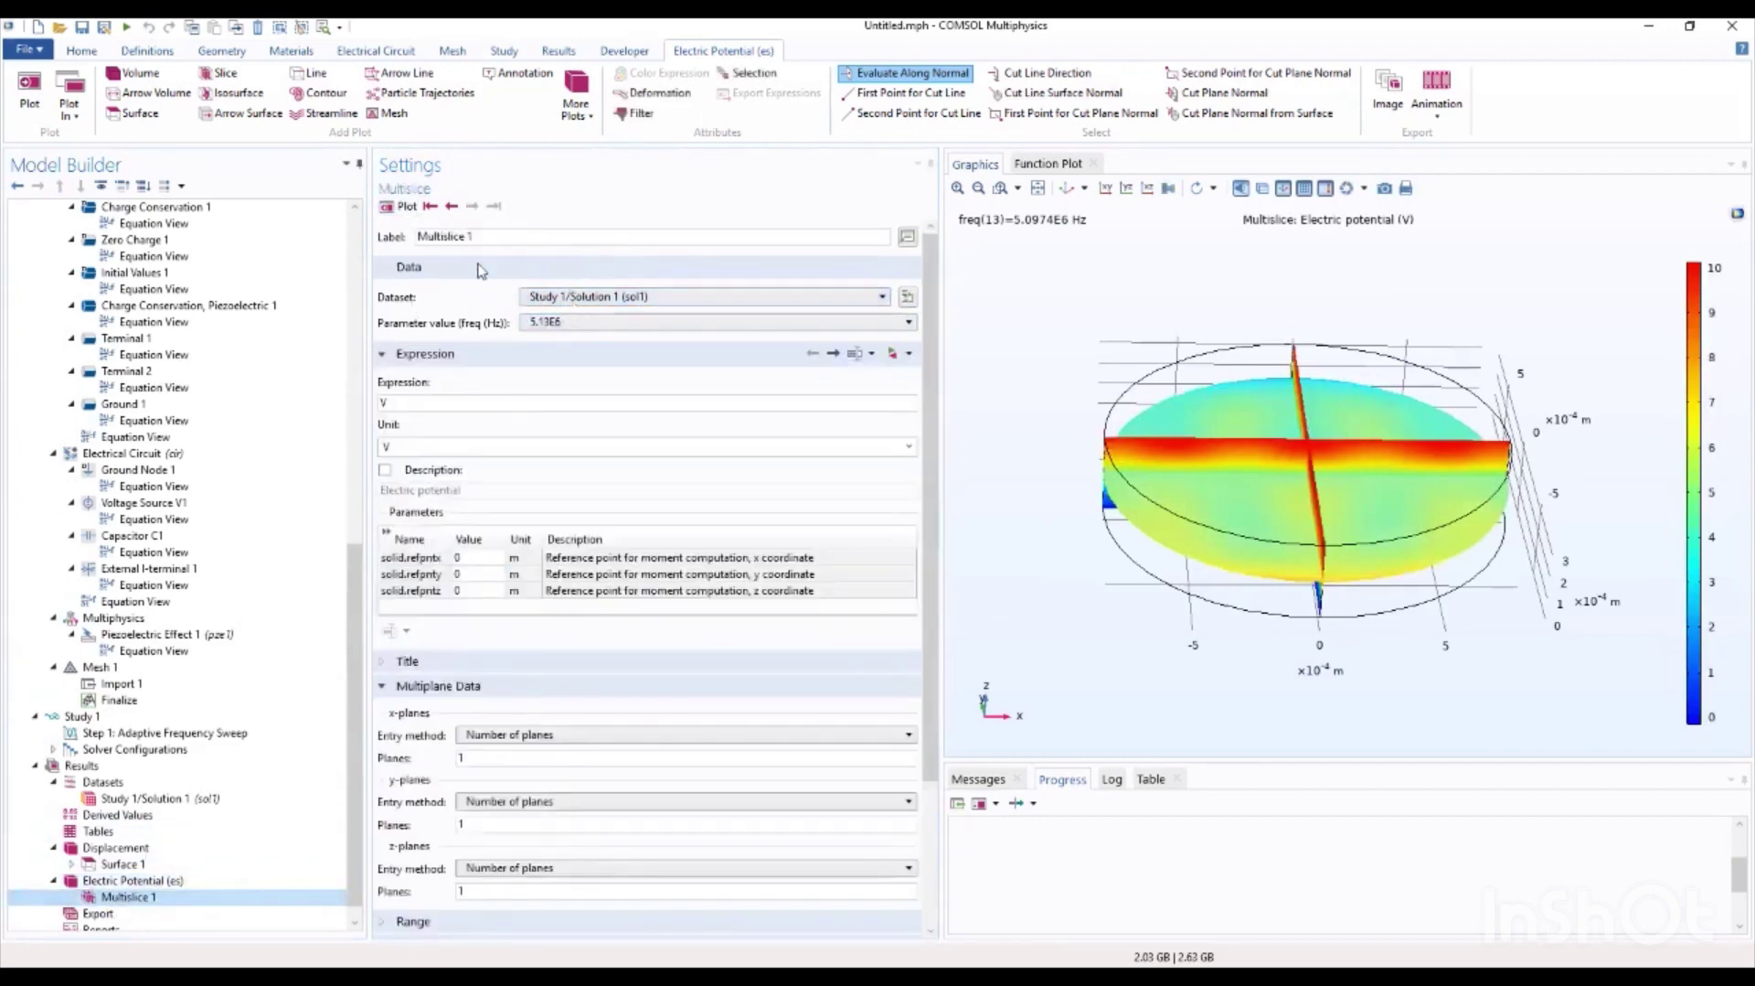
left_click(430, 206)
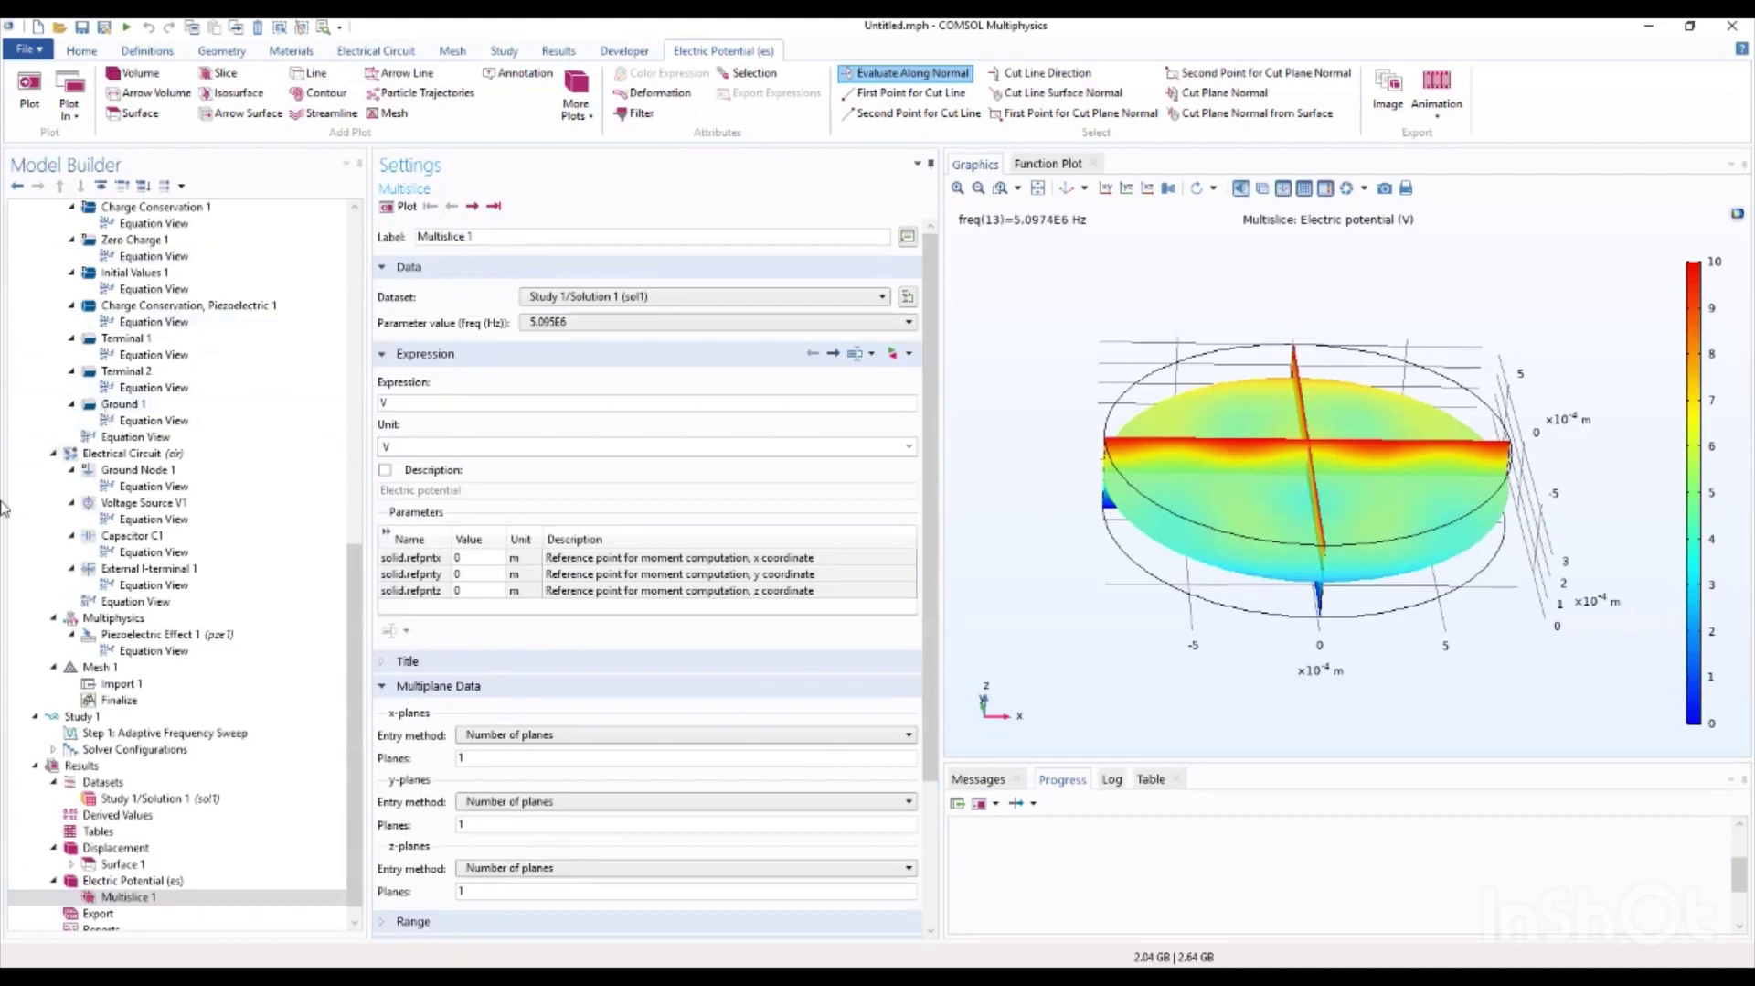
Step: Add a 1D plot group to Results and label it "Mechanical resoponse"
left_click(95, 779)
left_click(92, 766)
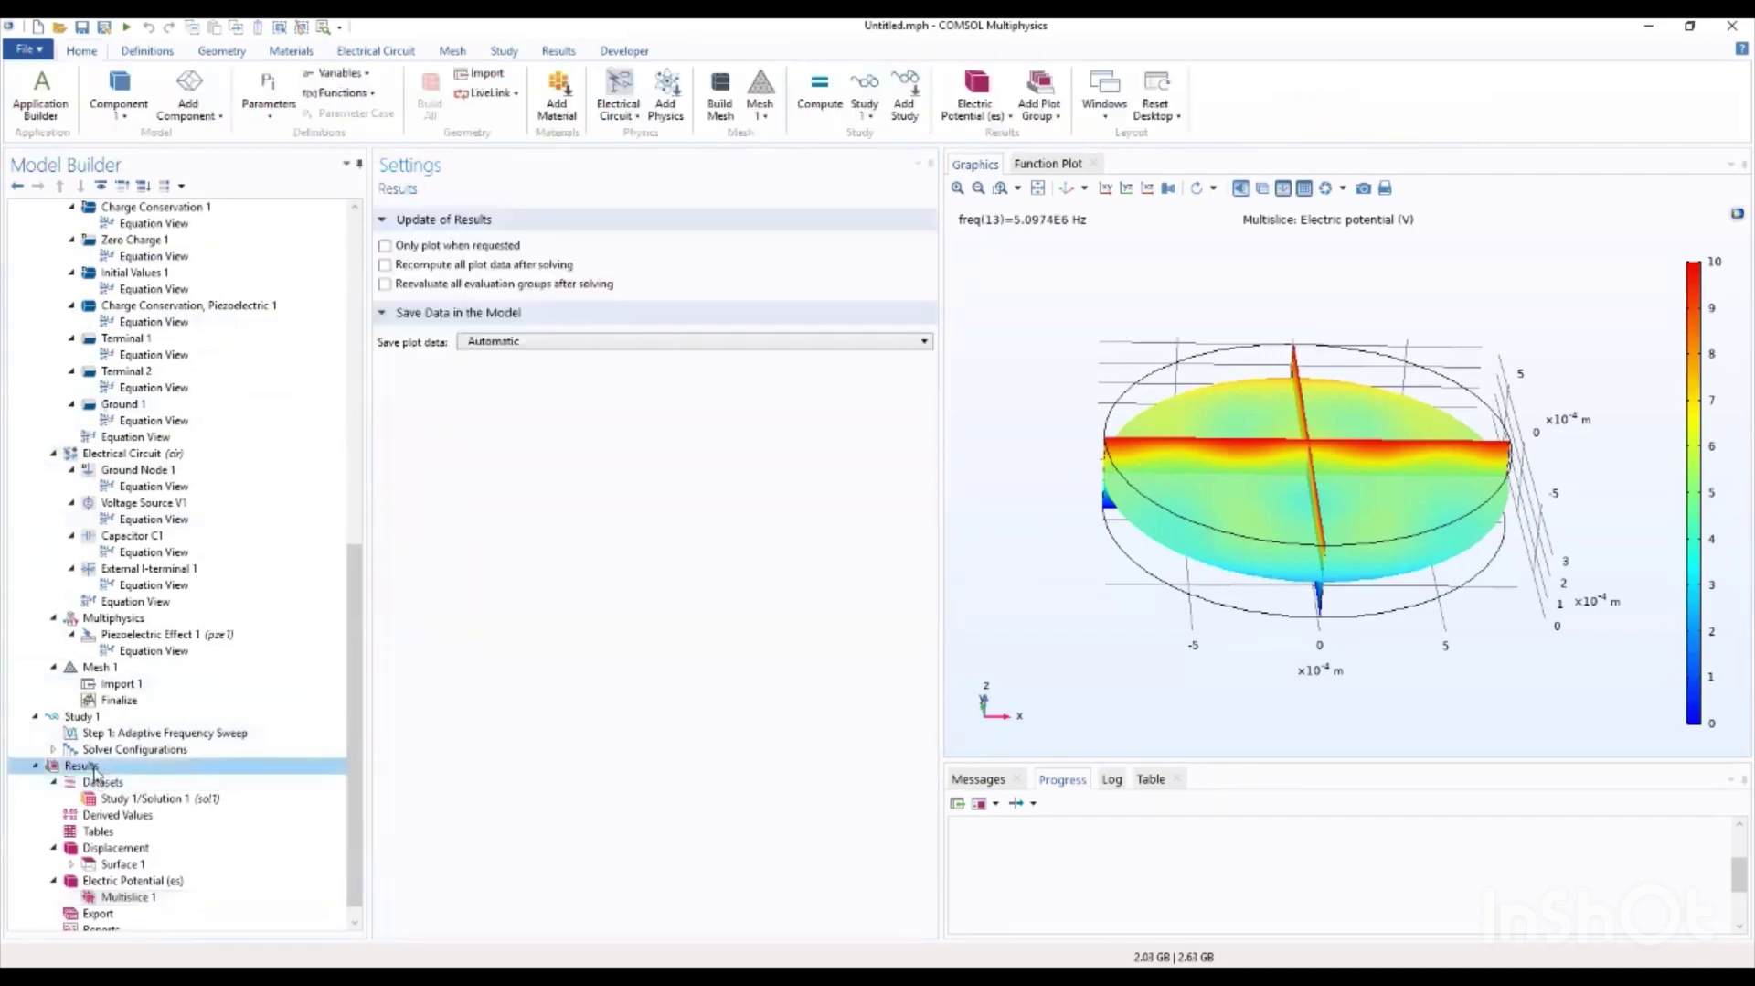
right_click(91, 766)
left_click(163, 507)
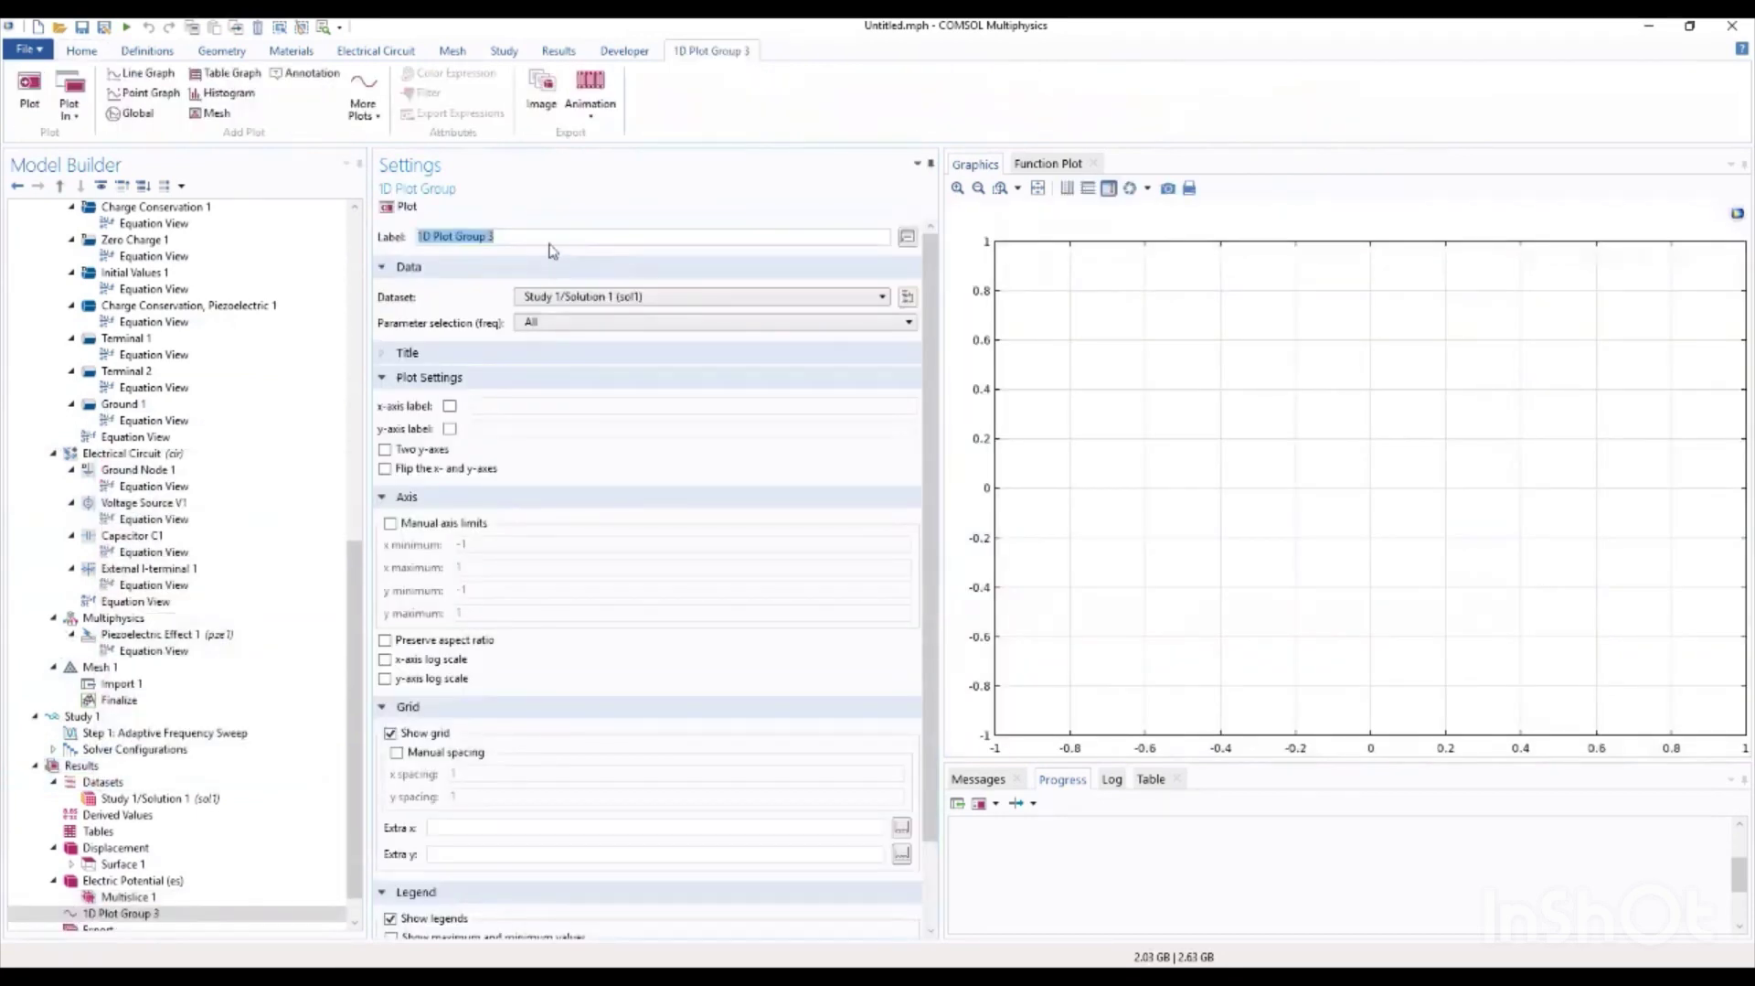
type("Mechanical resoponse")
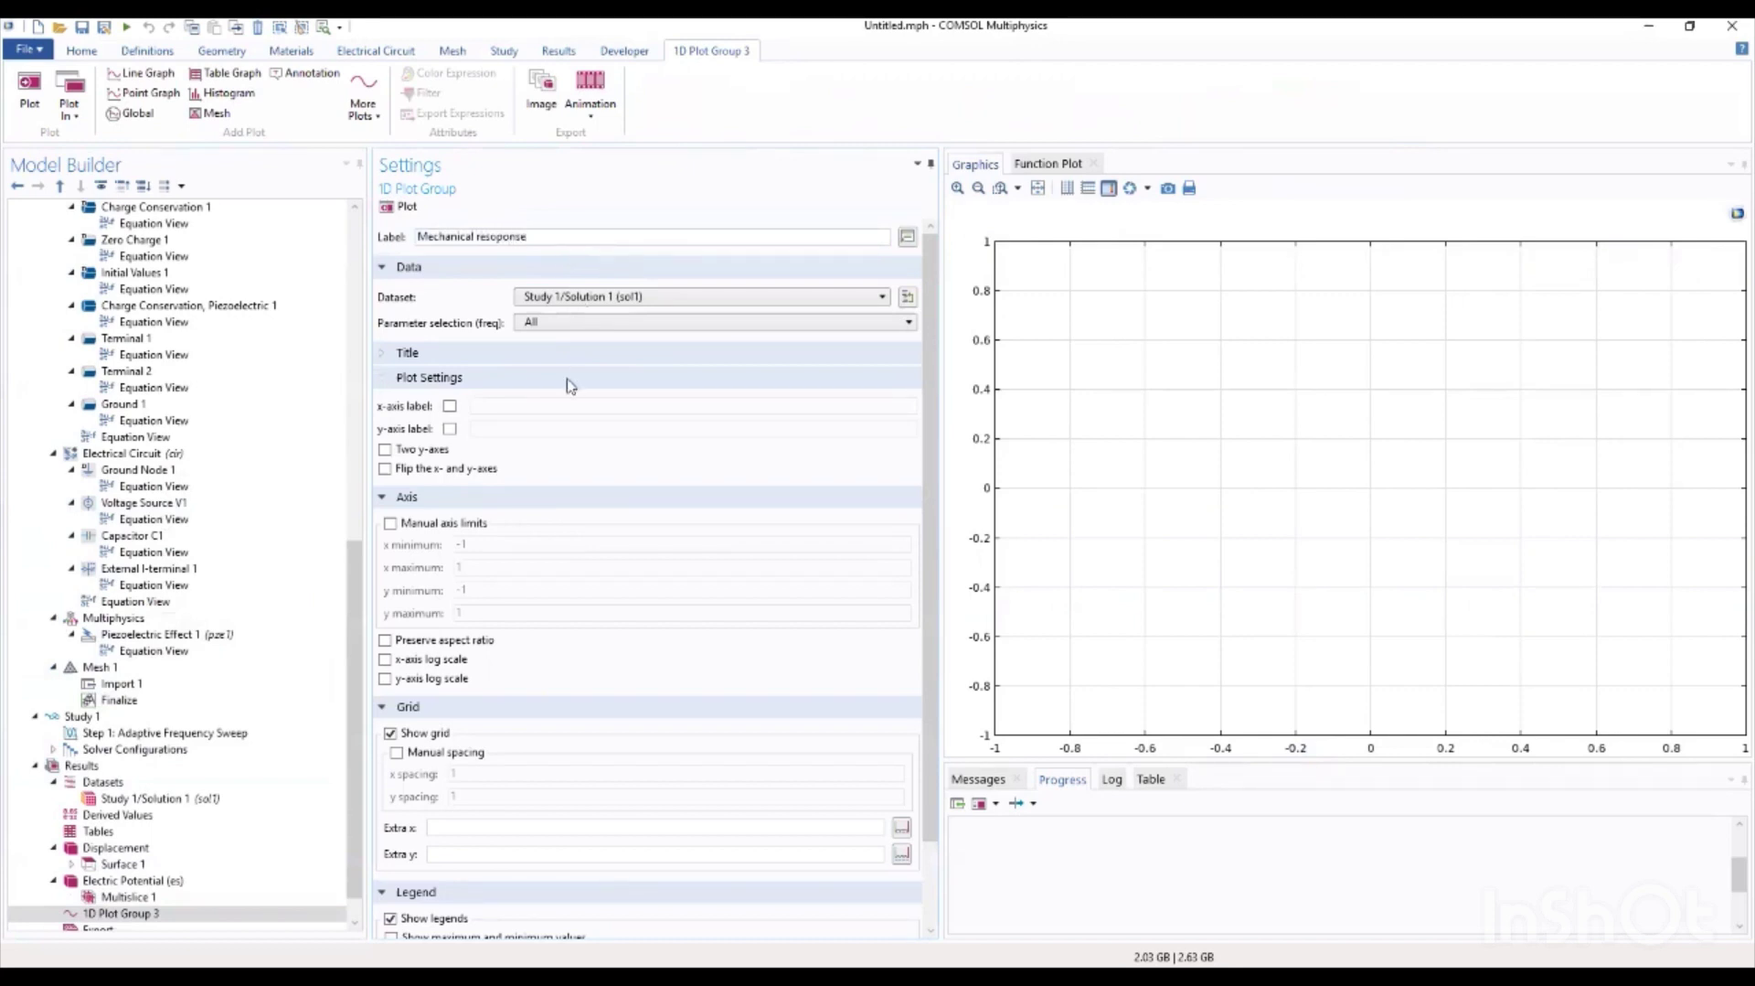
left_click(111, 917)
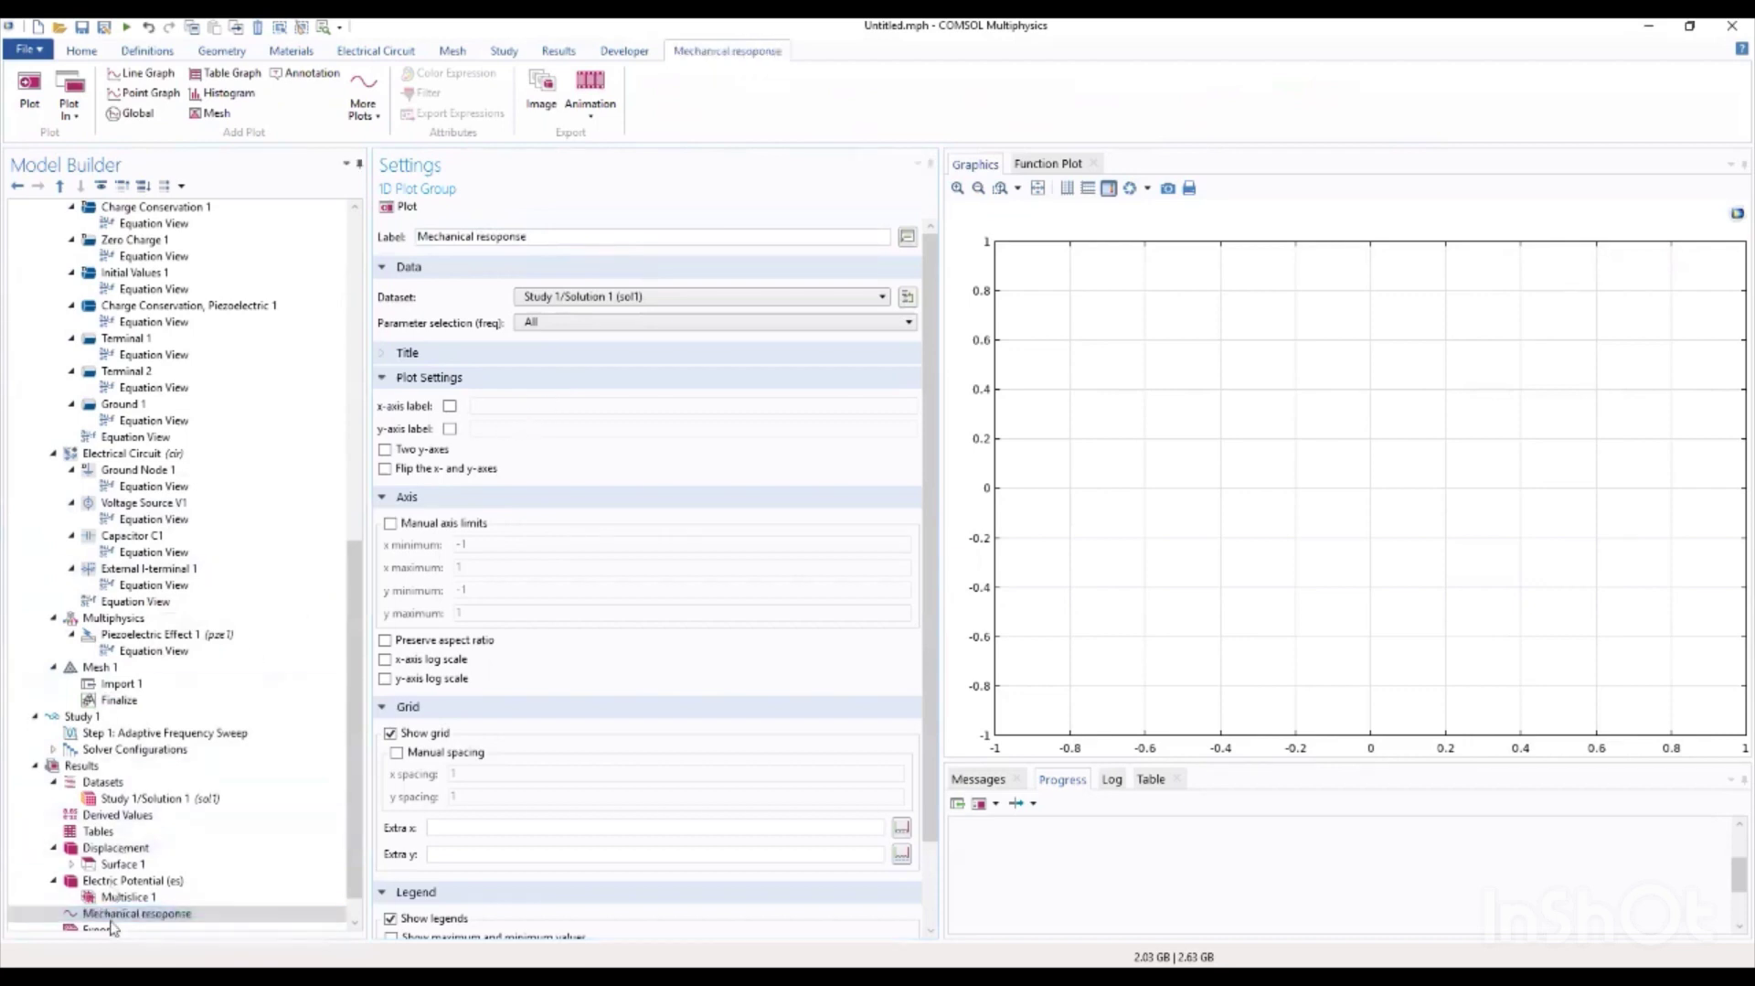
Step: Add a point graph of abs(u) to Mechanical resoponse, evaluated at point 8 on the disc's upper rim
right_click(111, 919)
left_click(190, 495)
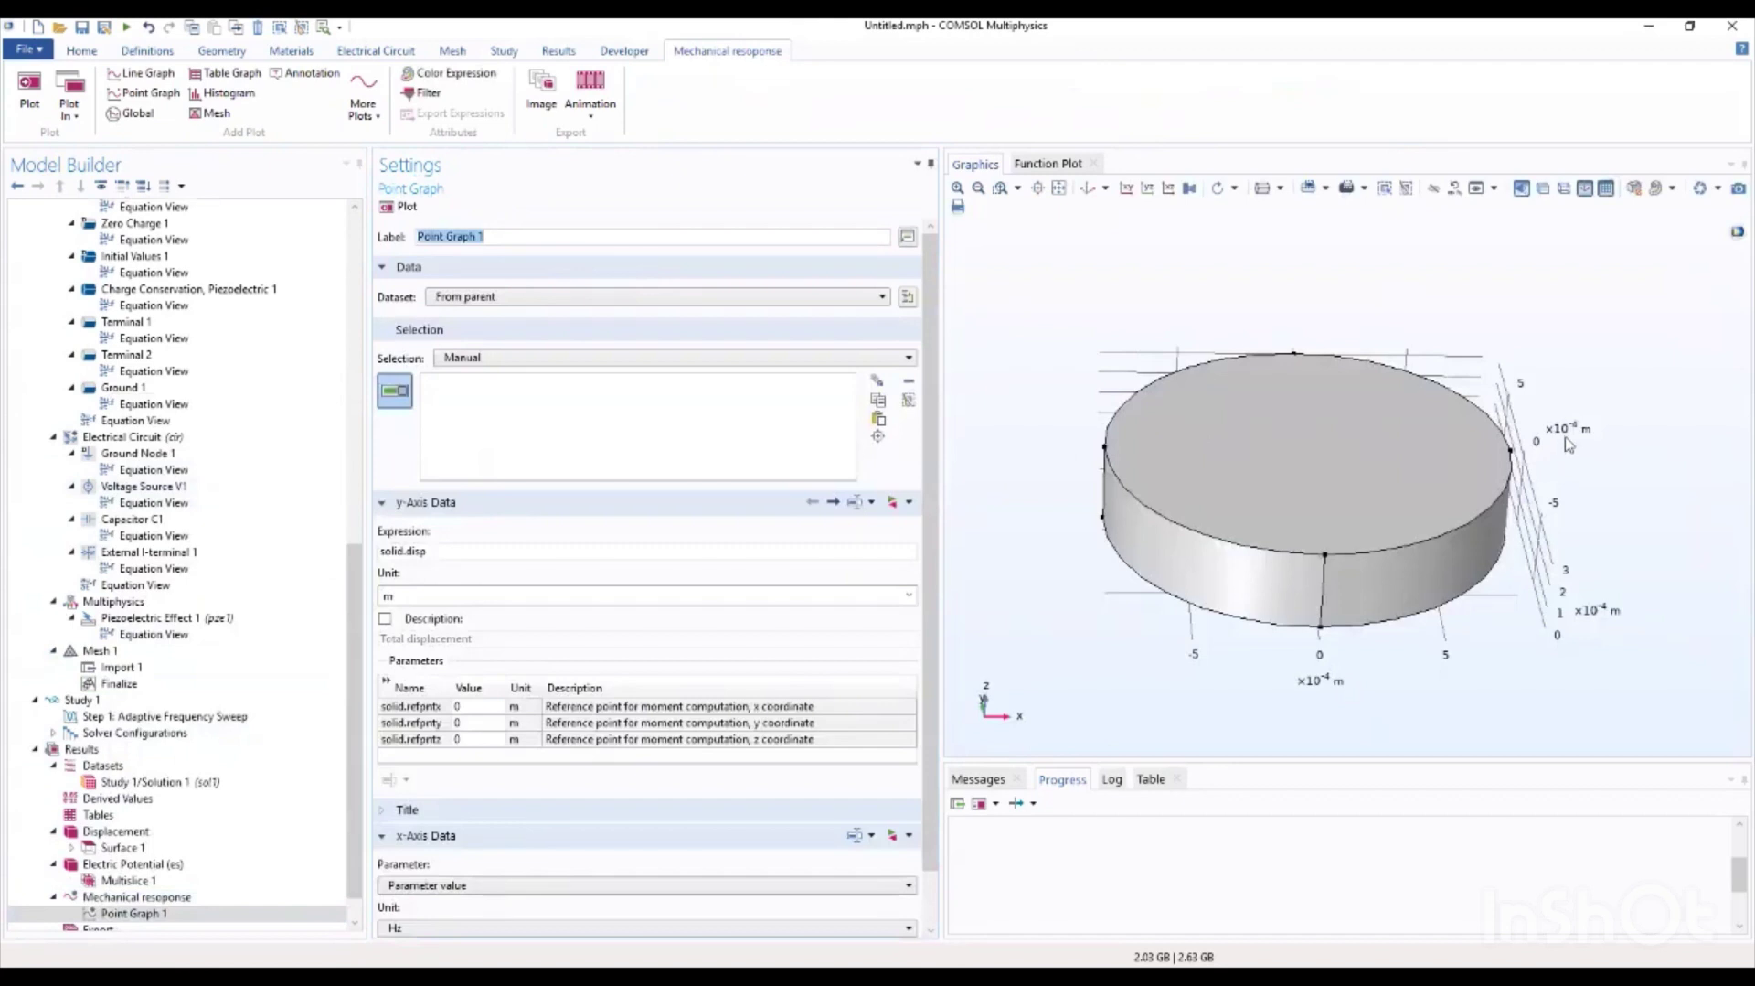
left_click(1513, 457)
left_click_drag(448, 551, 354, 556)
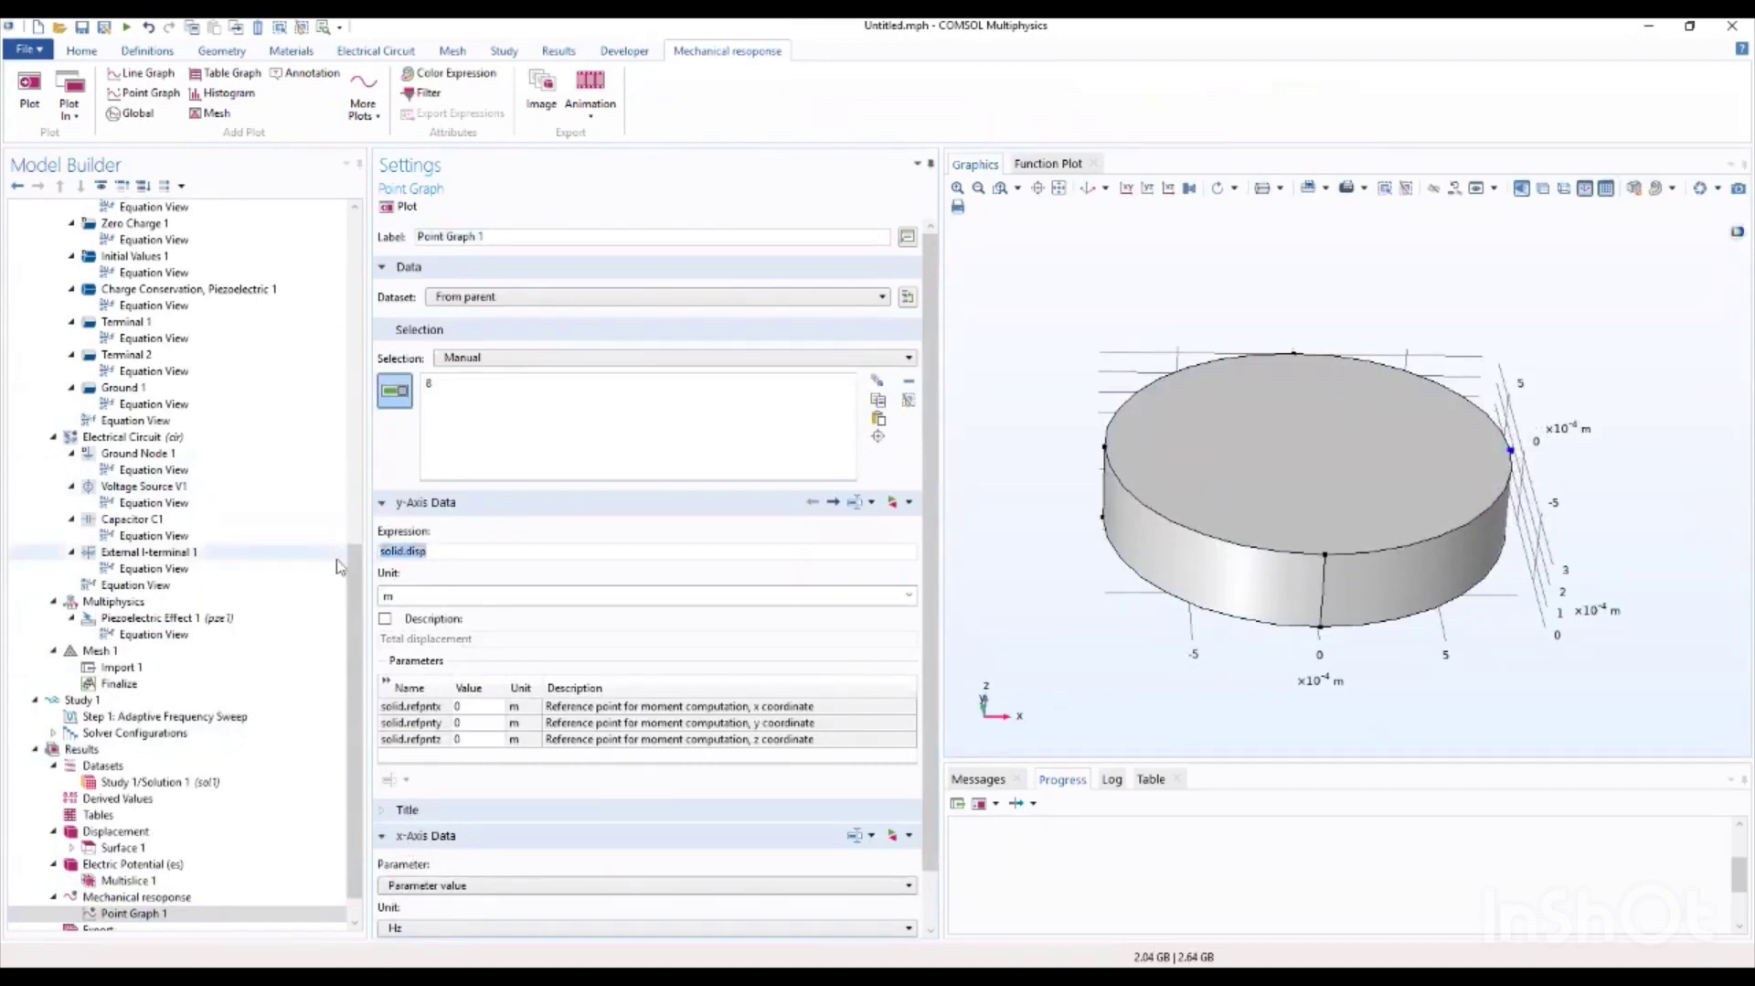
type("abs(u")
left_click(431, 574)
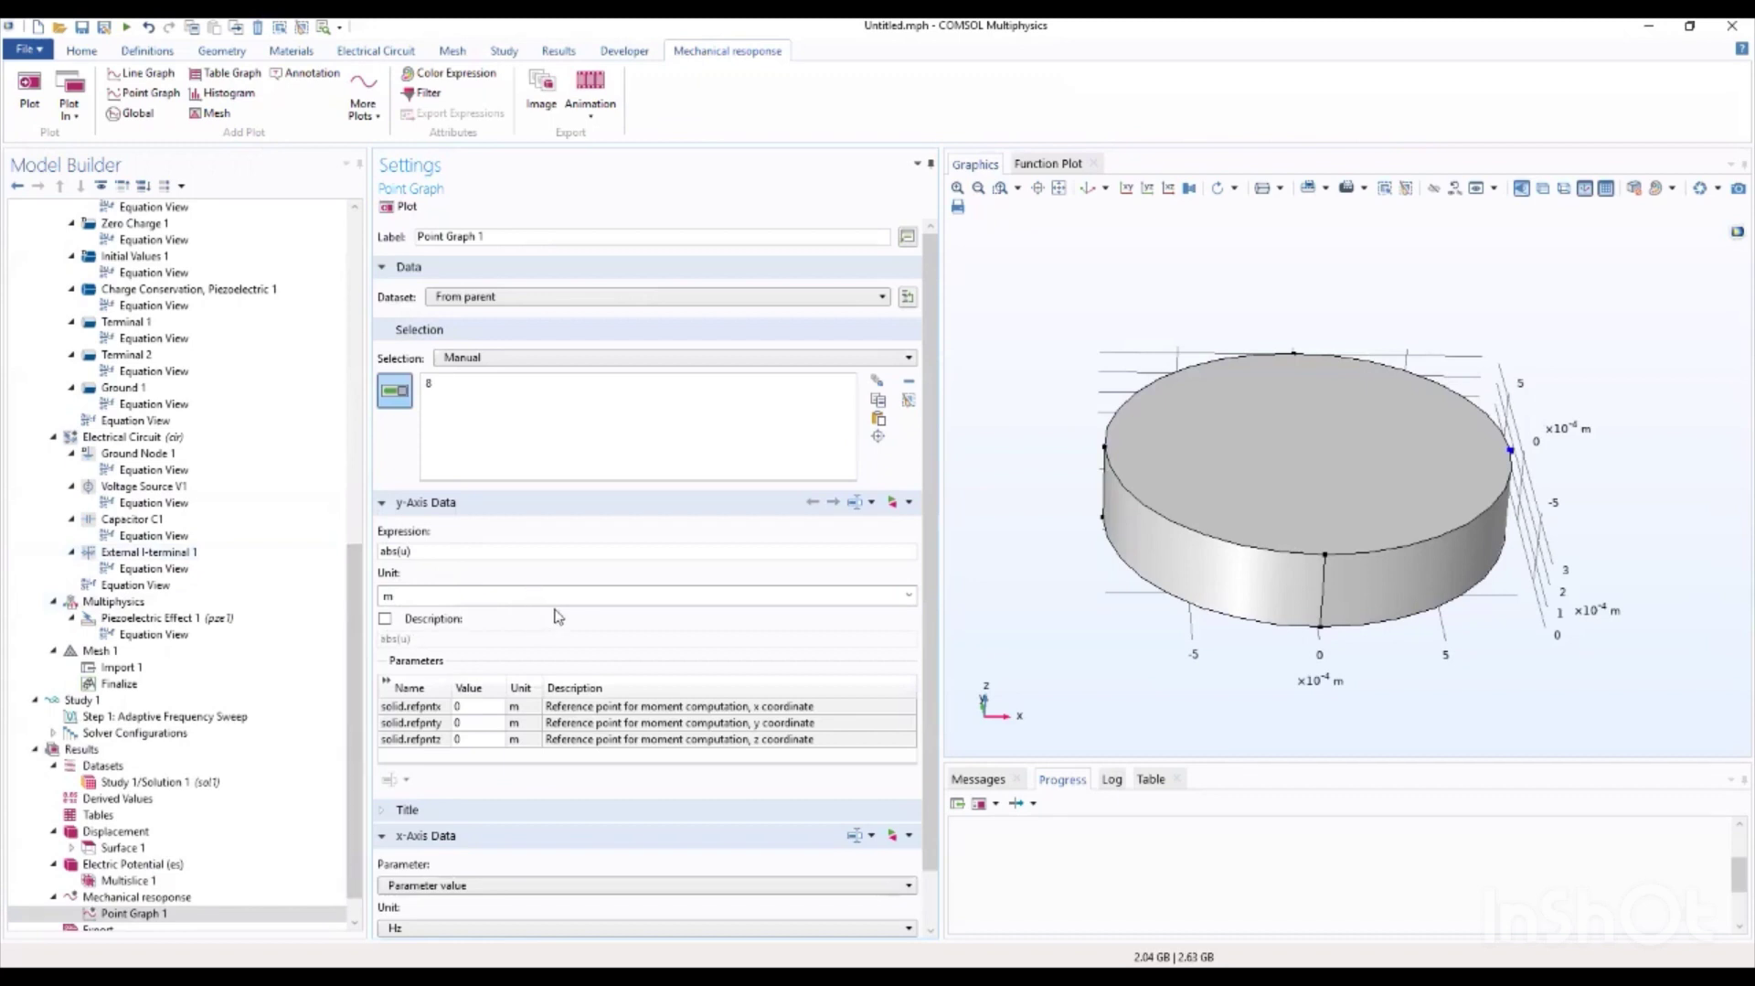
Step: Set the point graph's y-axis unit to nm and x-axis unit to MHz, and plot the response
double_click(578, 594)
left_click(908, 596)
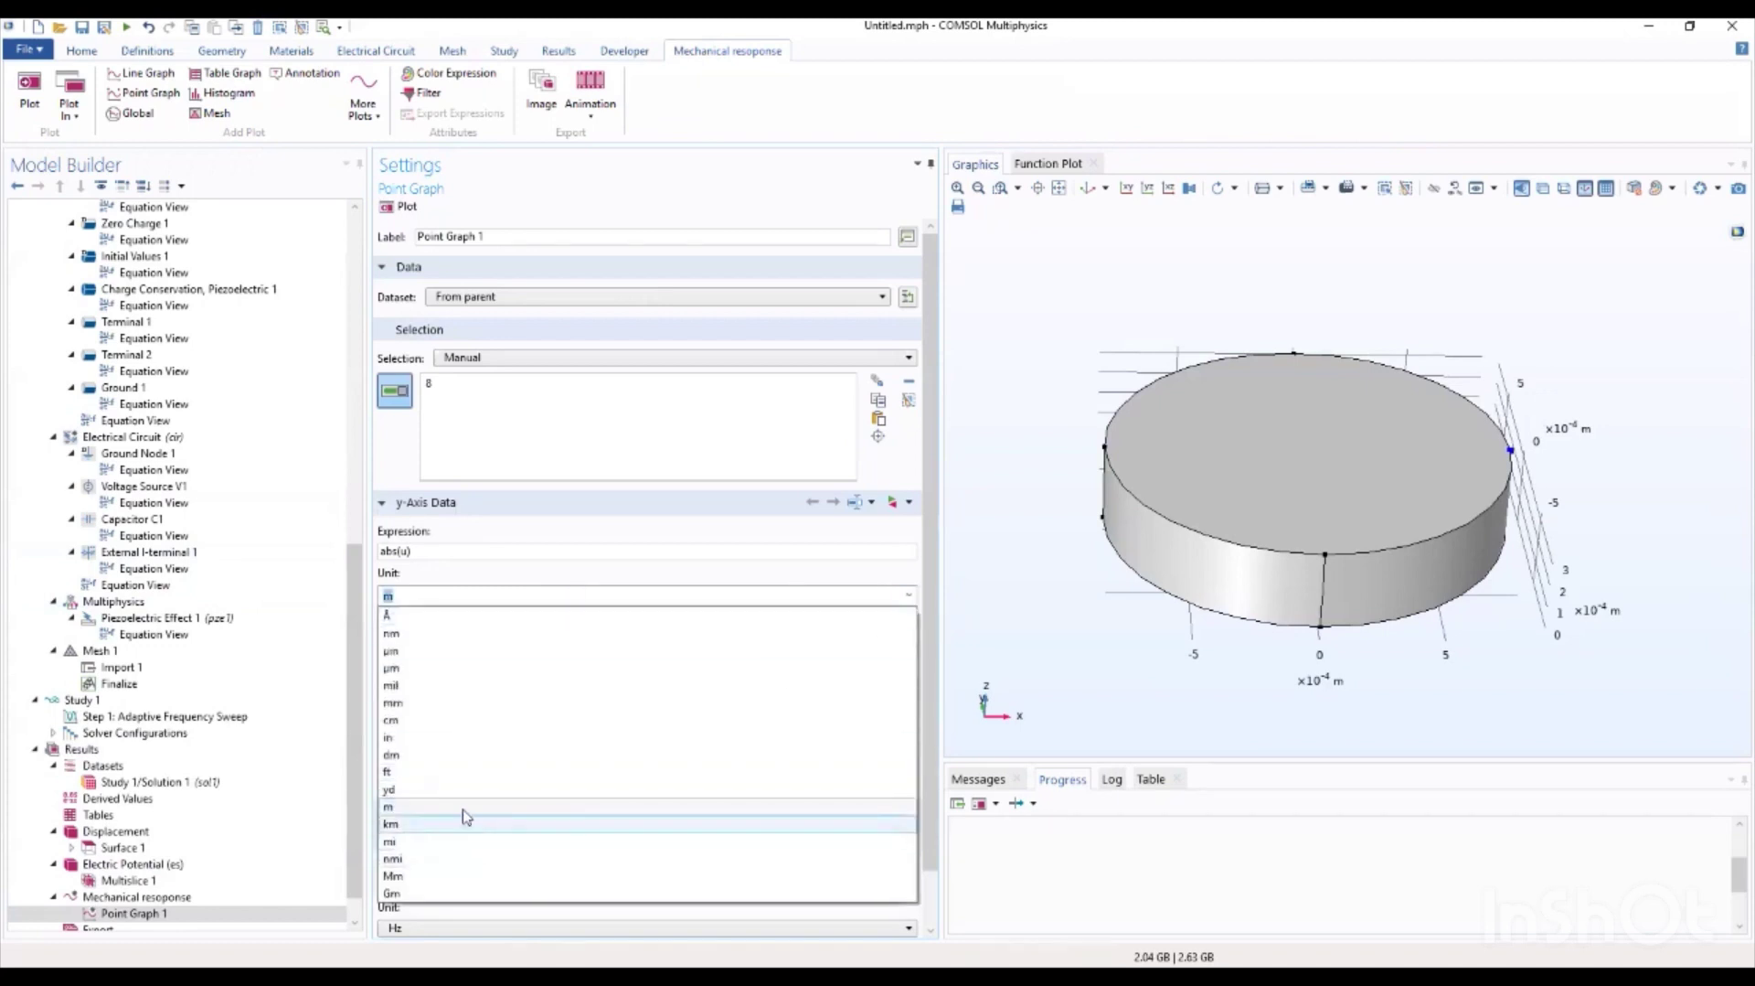
left_click(401, 702)
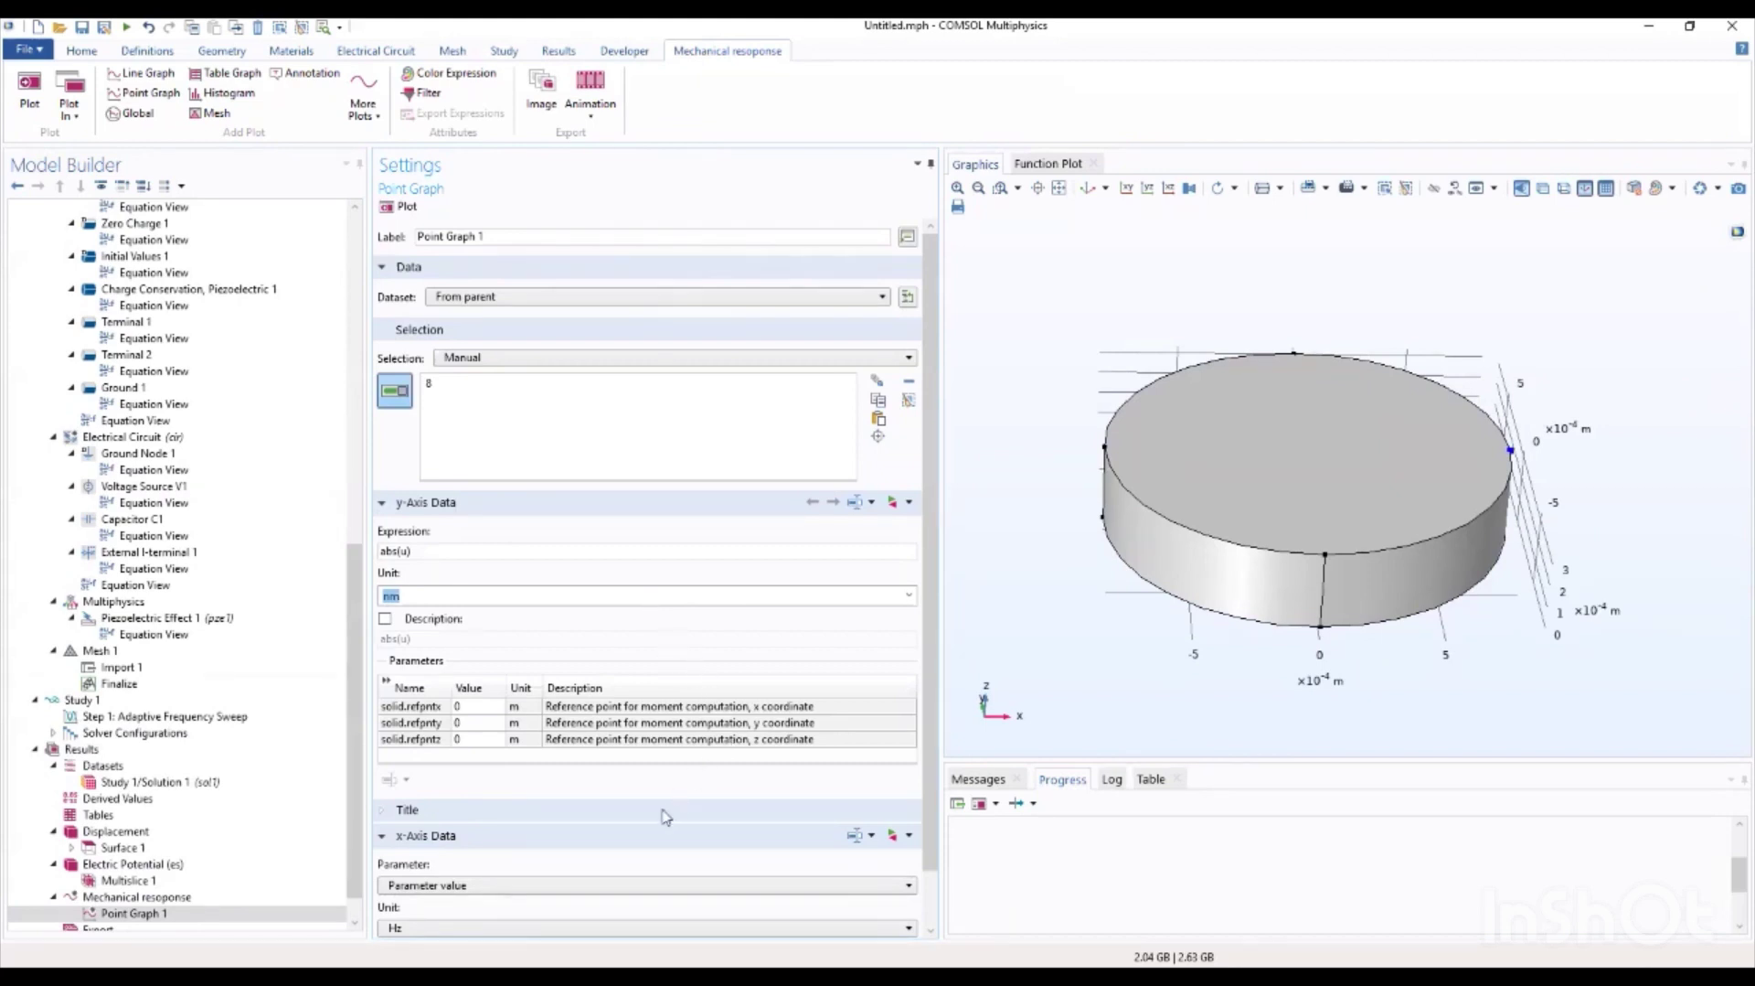
scroll(527, 914, "down", 1)
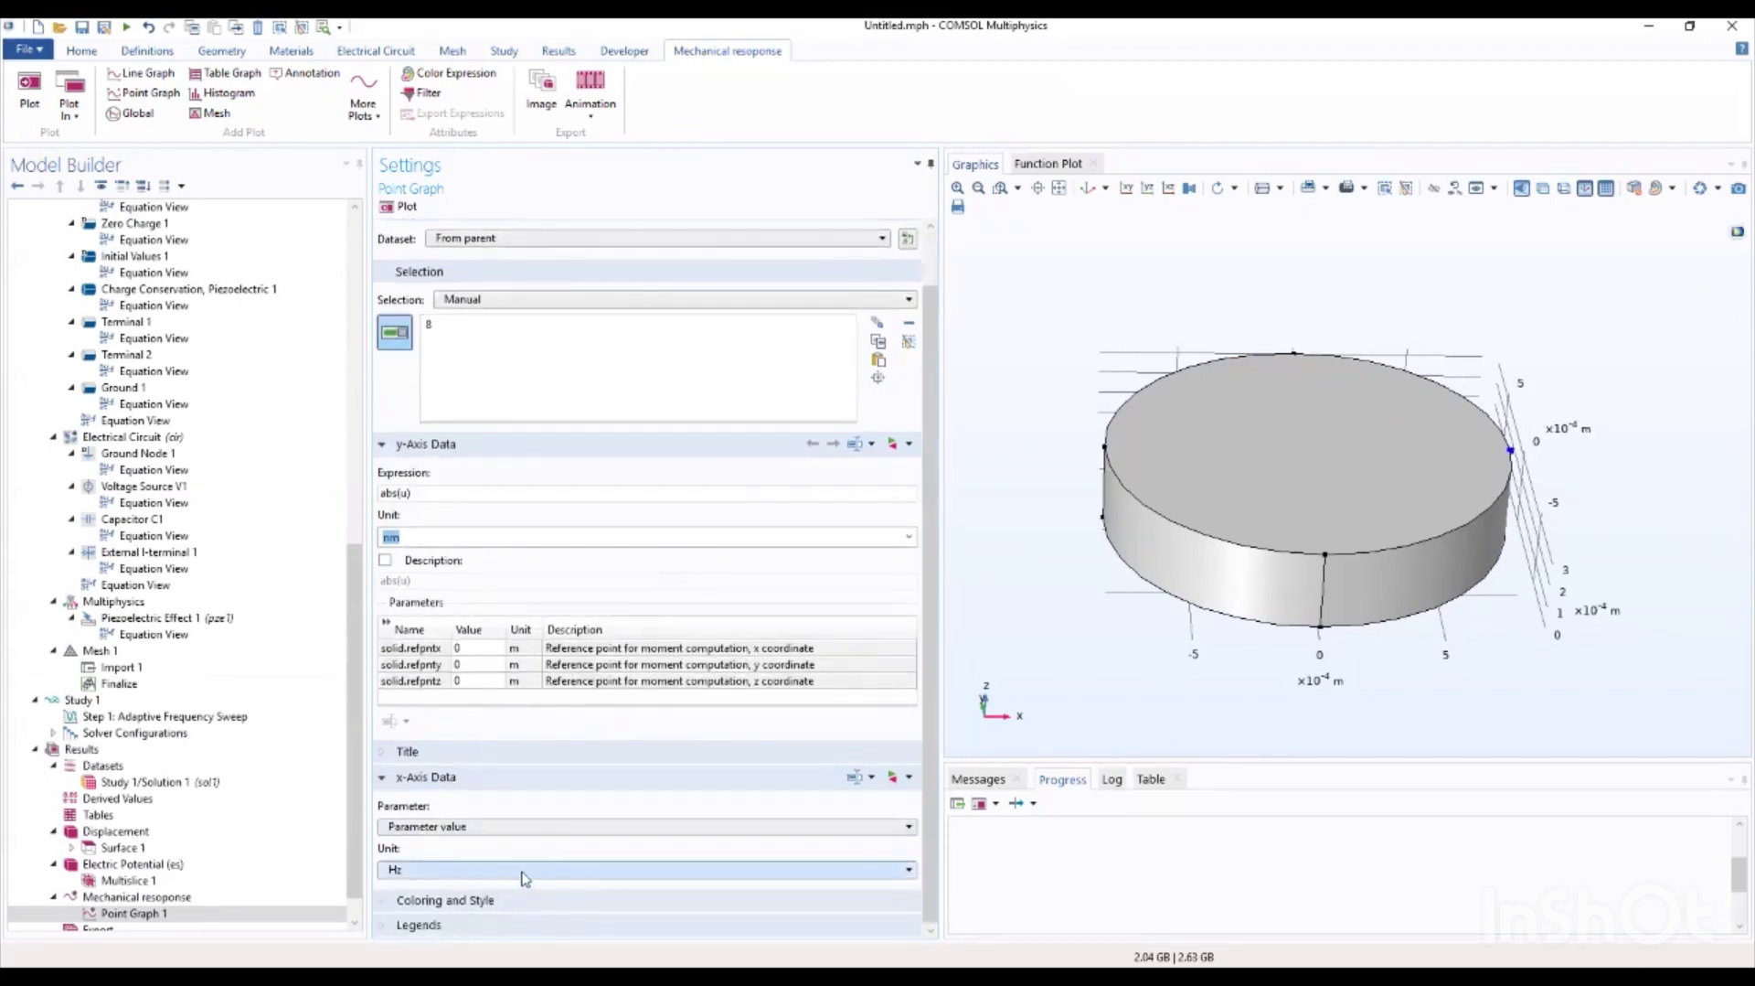
left_click(523, 873)
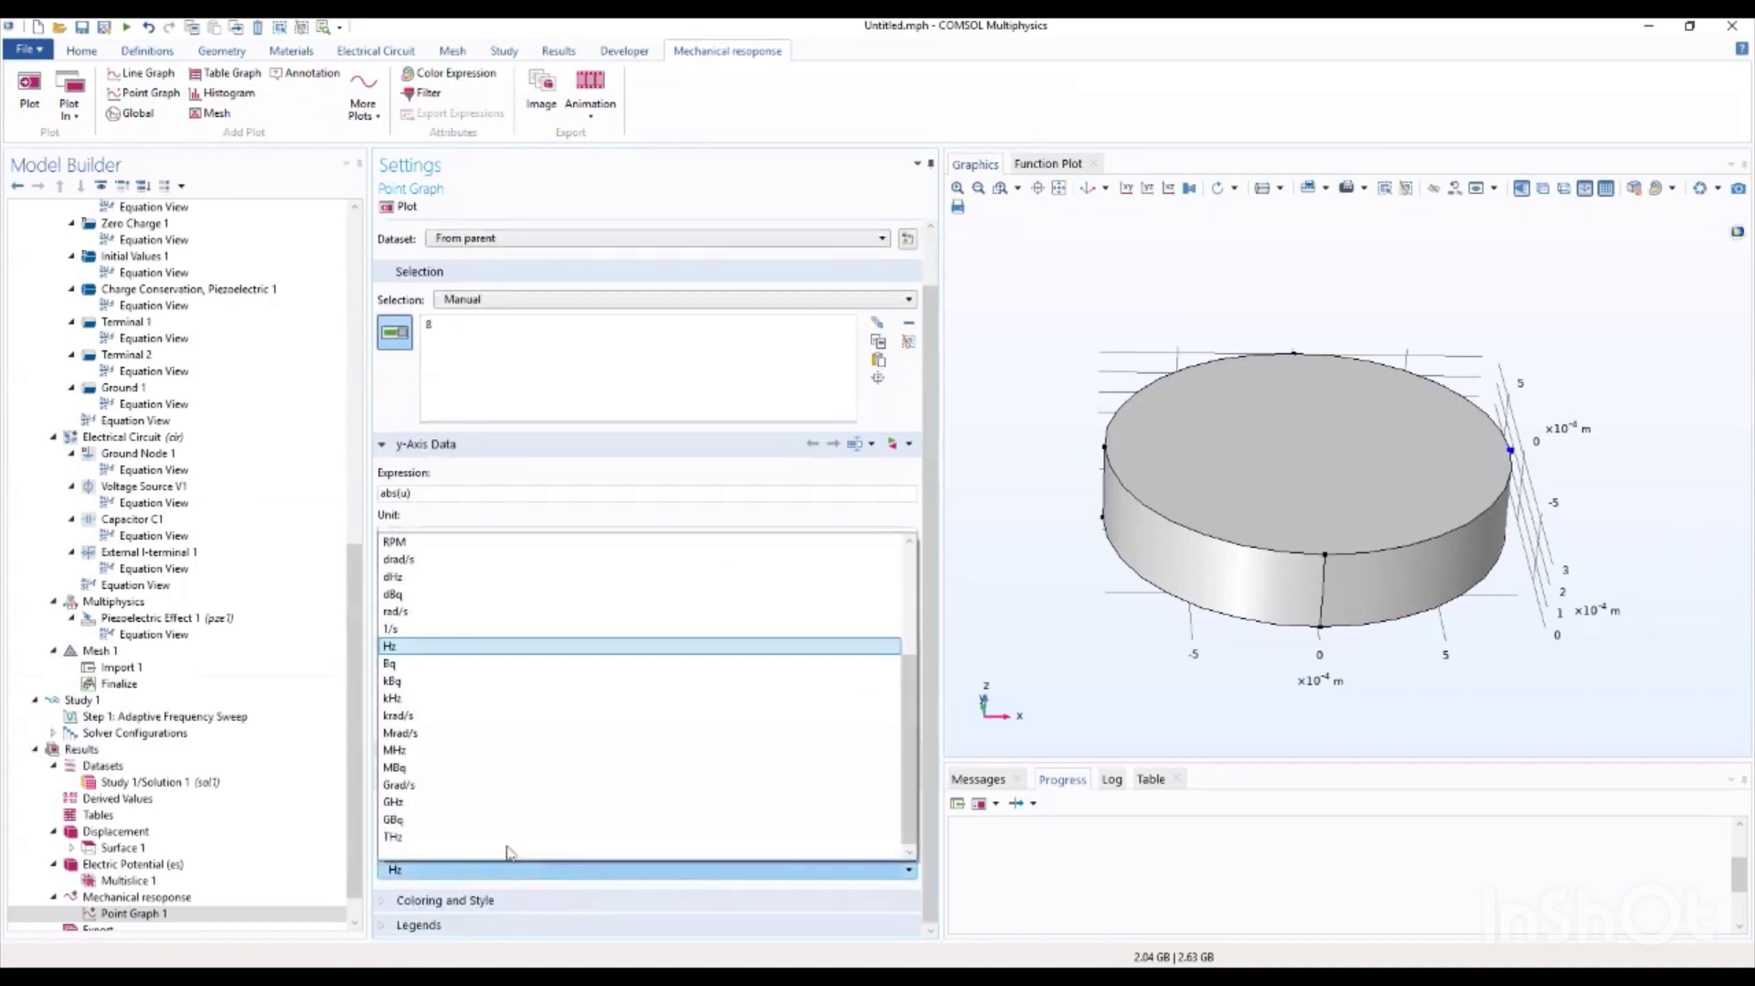
left_click(451, 750)
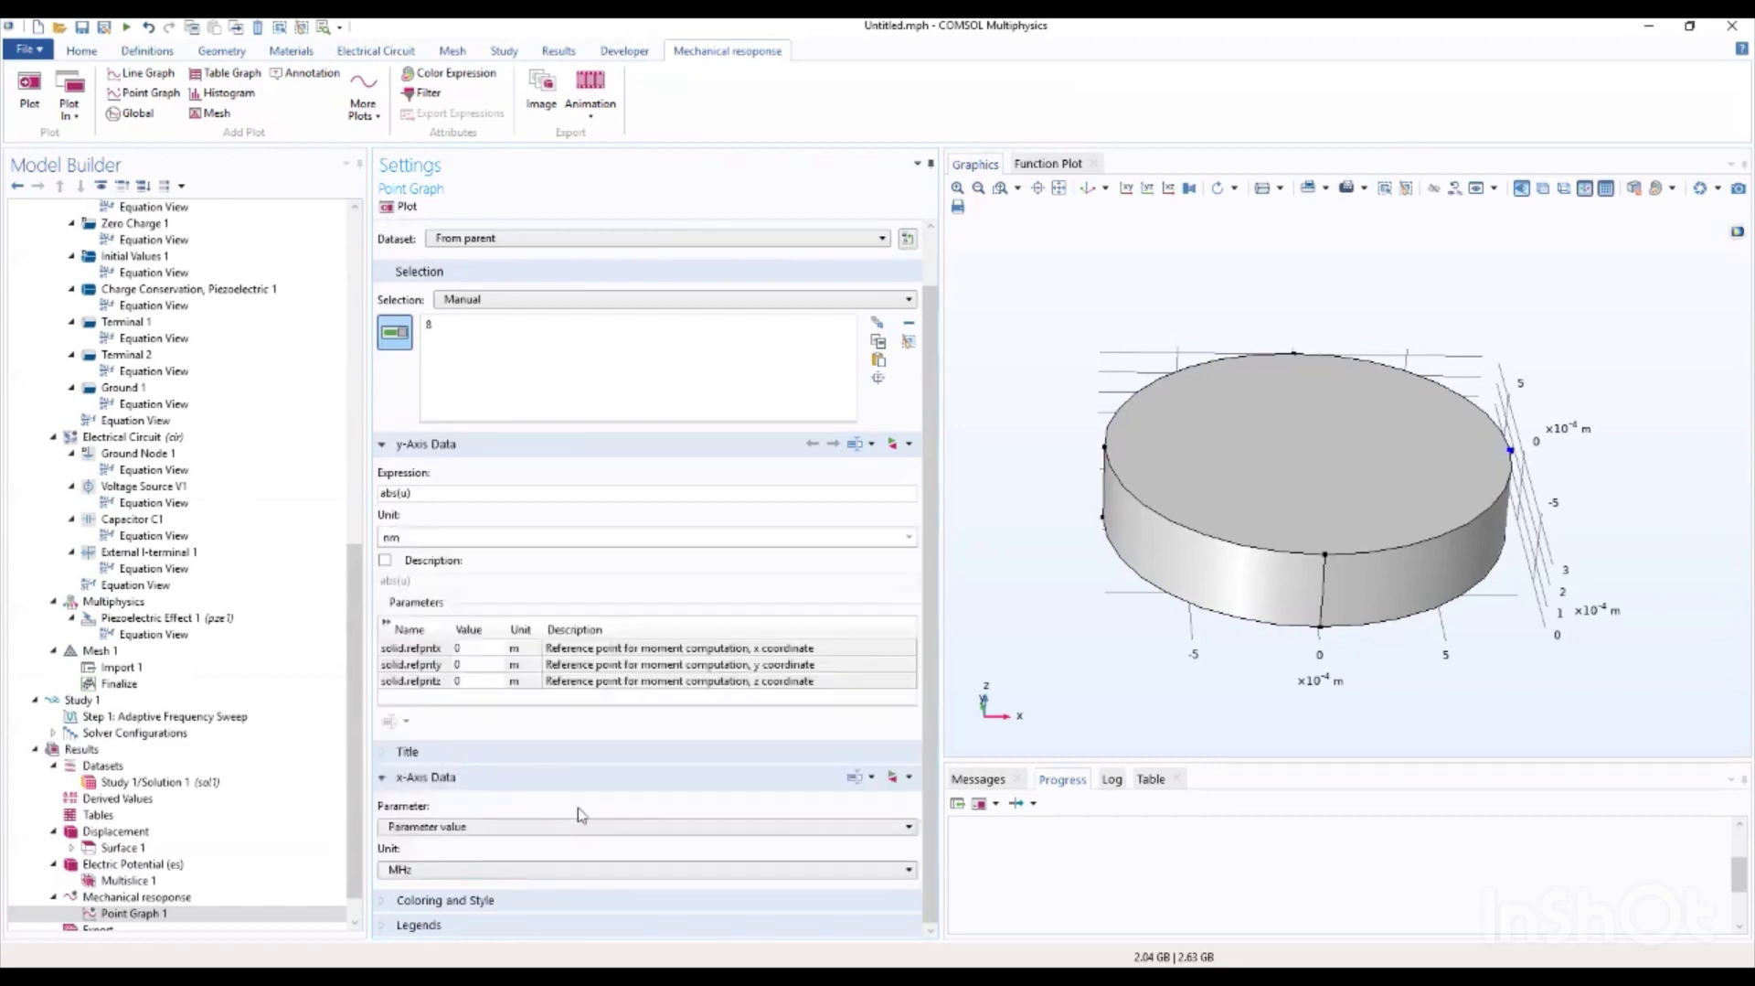
left_click(400, 207)
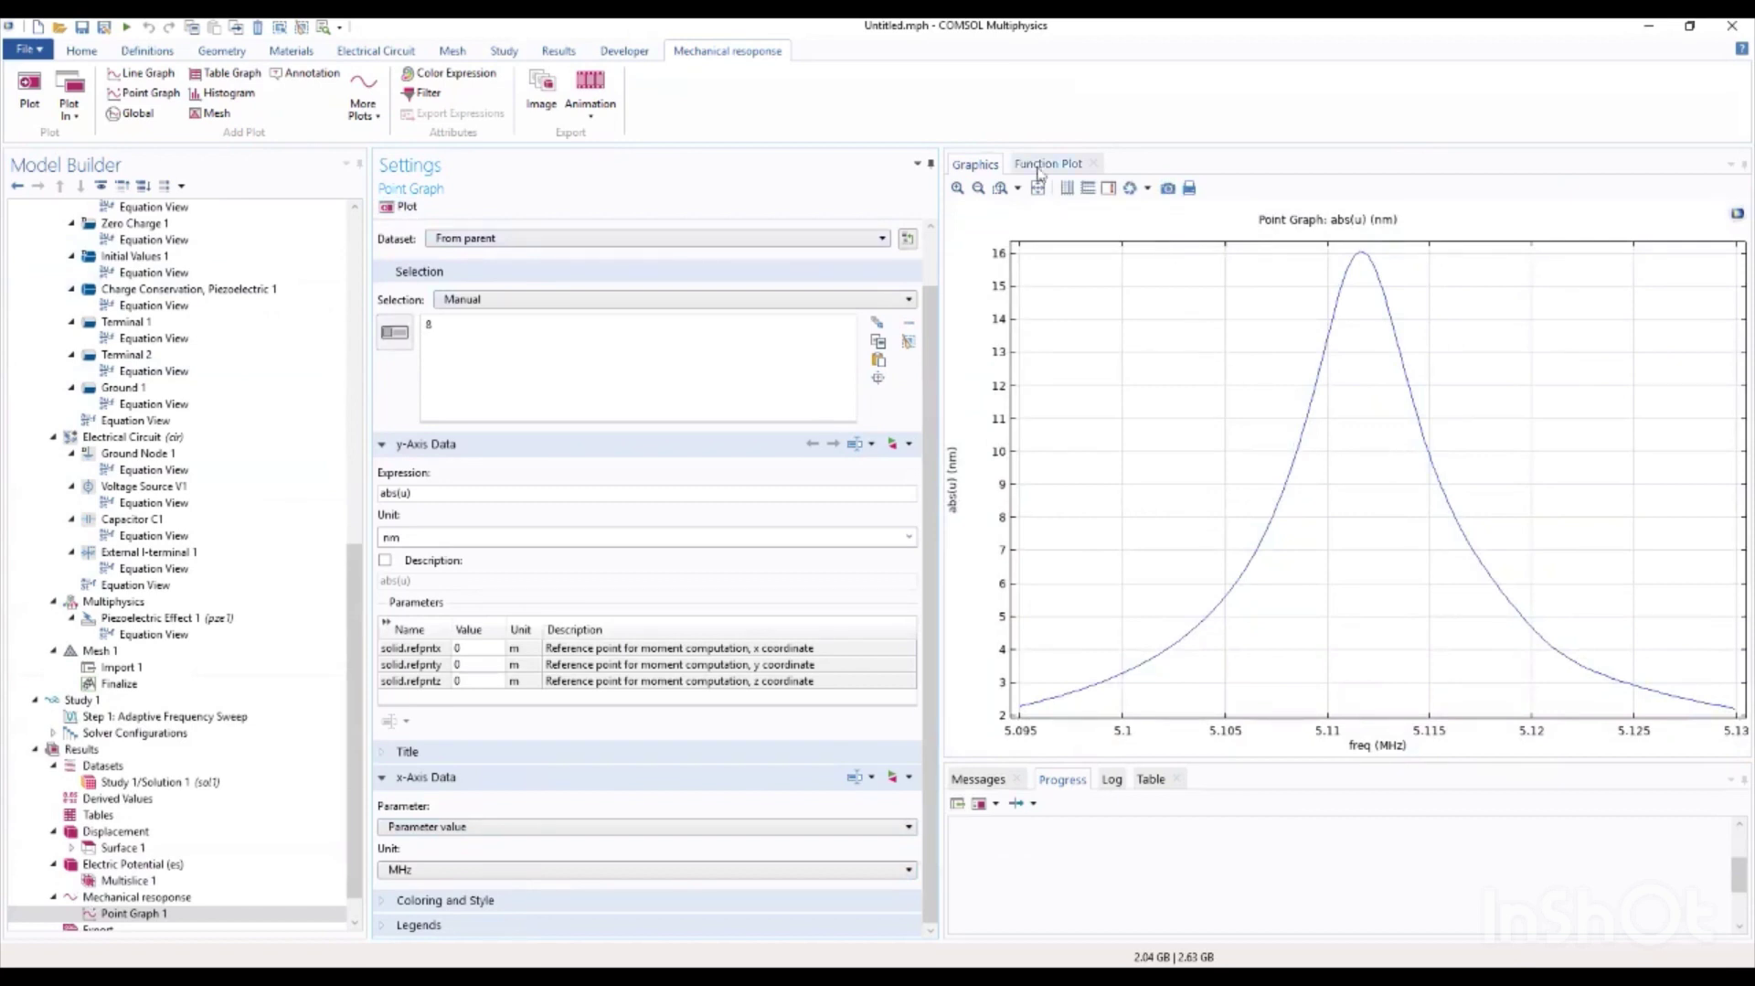
Step: Add a second, empty study to the model and close the study selection
left_click(506, 51)
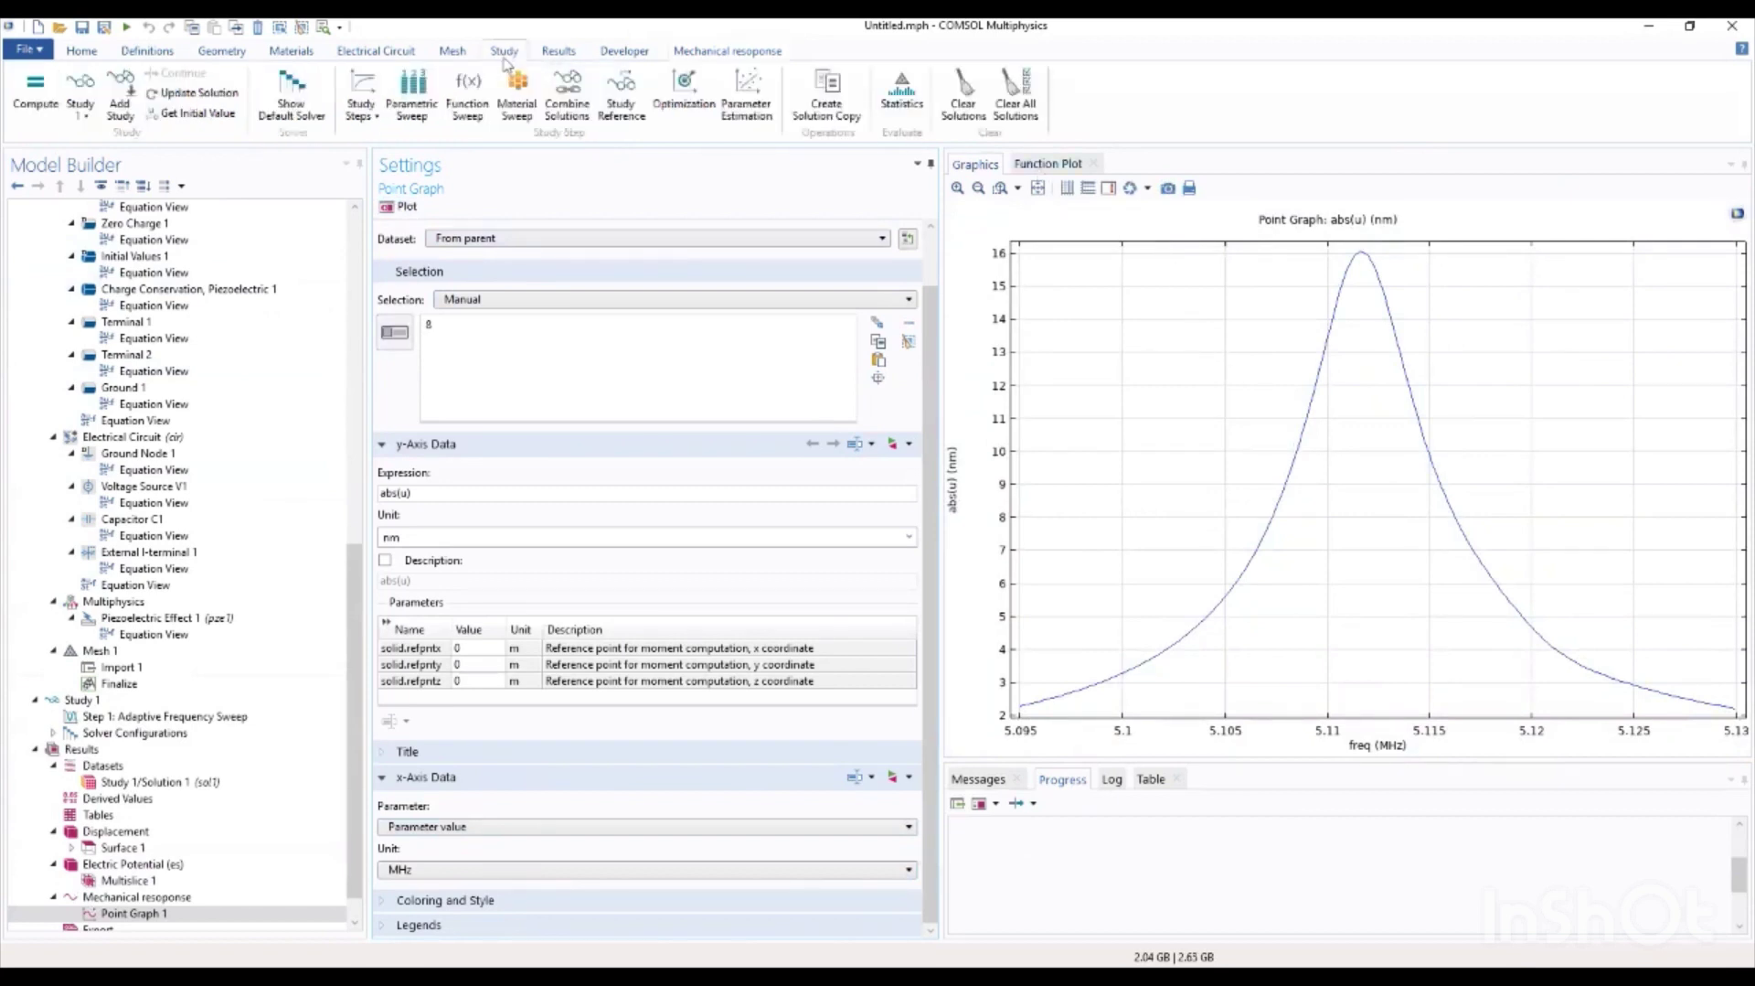
left_click(127, 110)
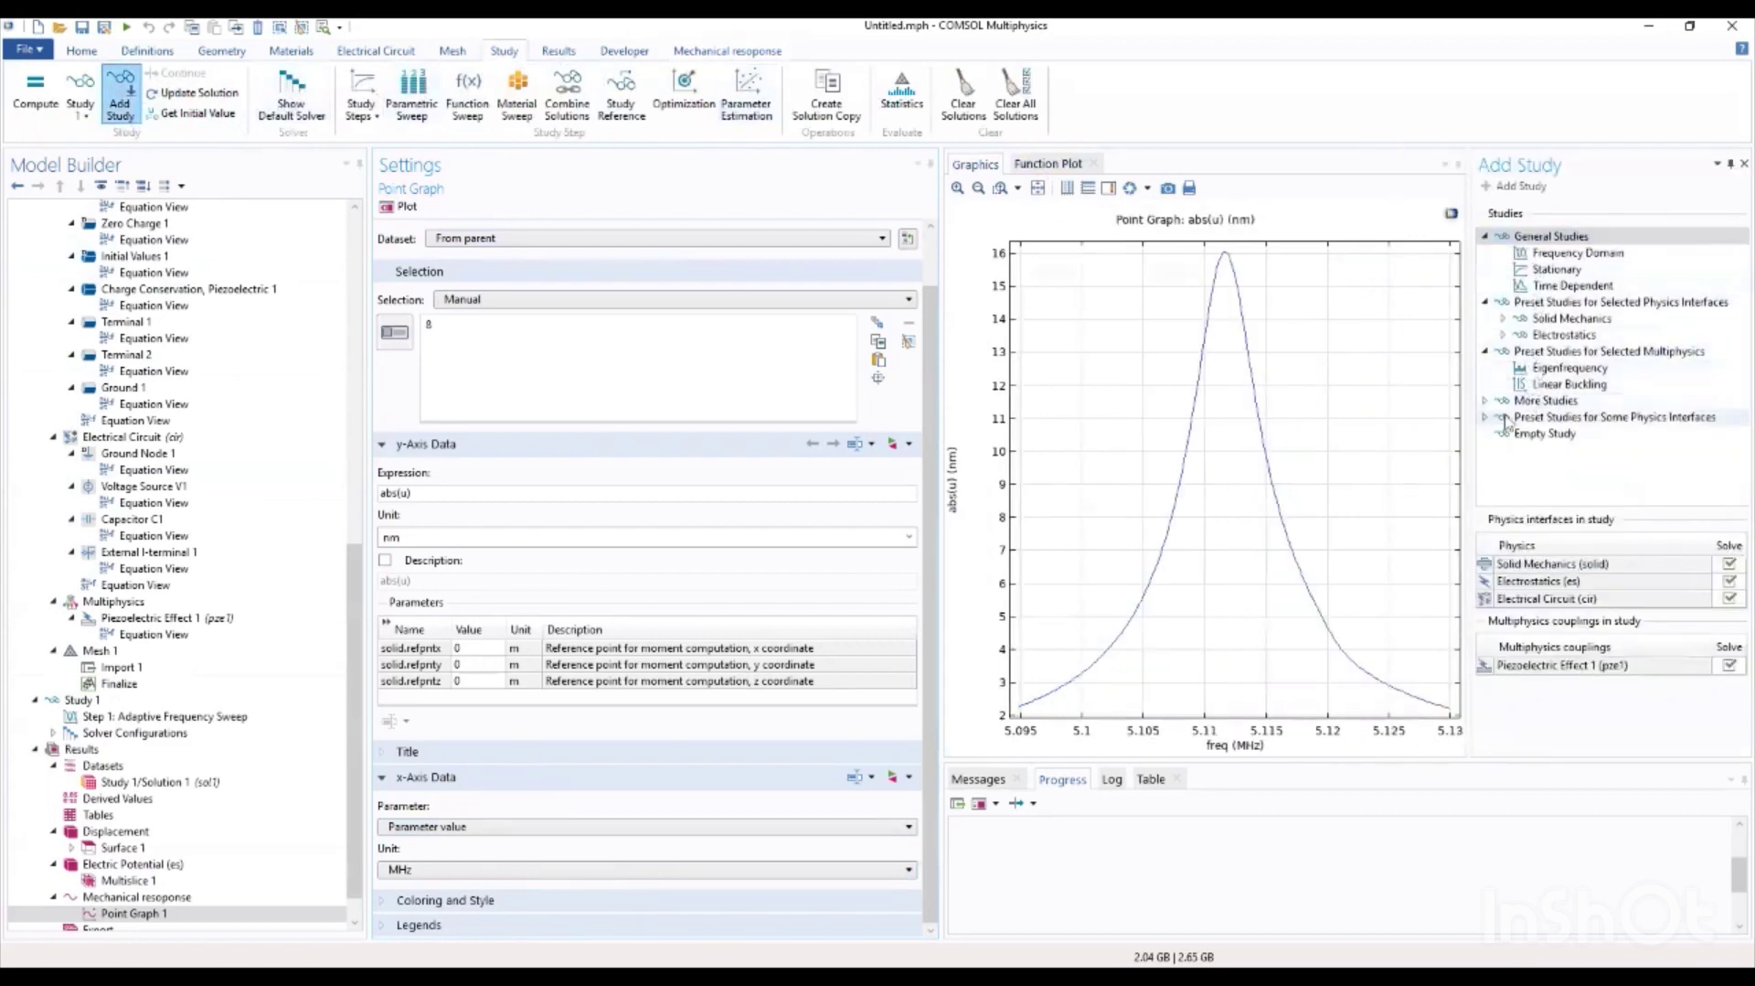
double_click(1535, 433)
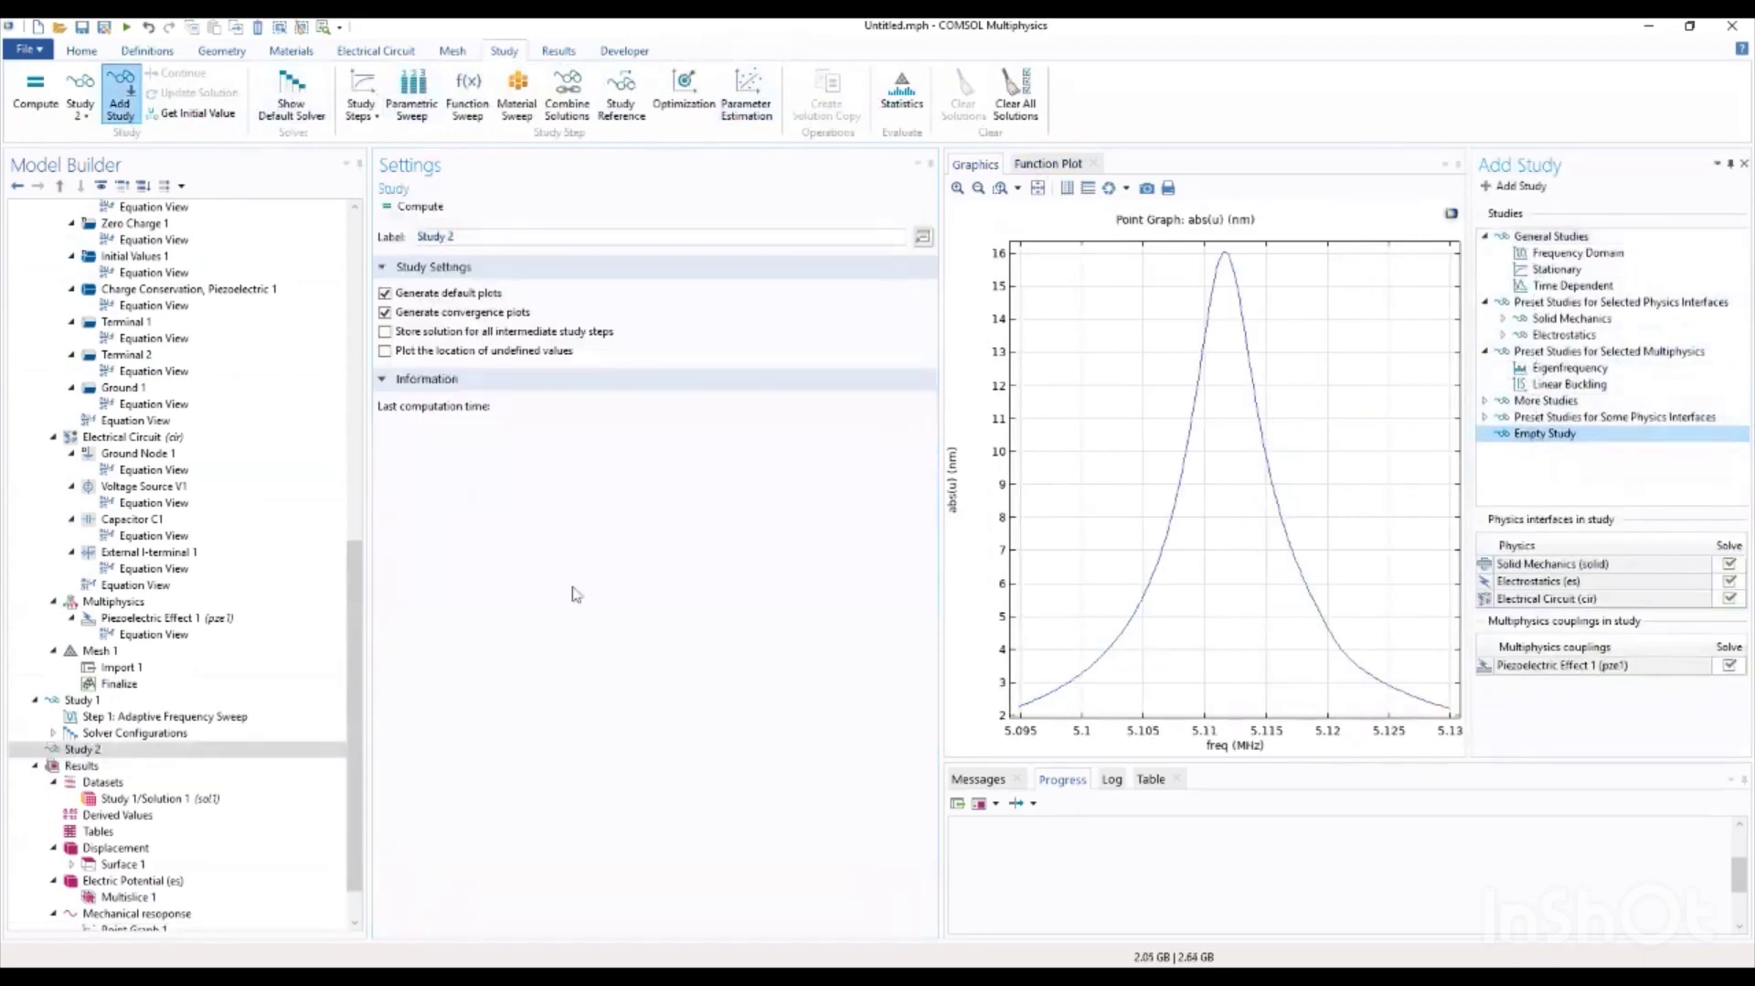
left_click(81, 748)
left_click(1744, 164)
Step: Add an Adaptive Frequency Sweep study step to Study 2
left_click(138, 749)
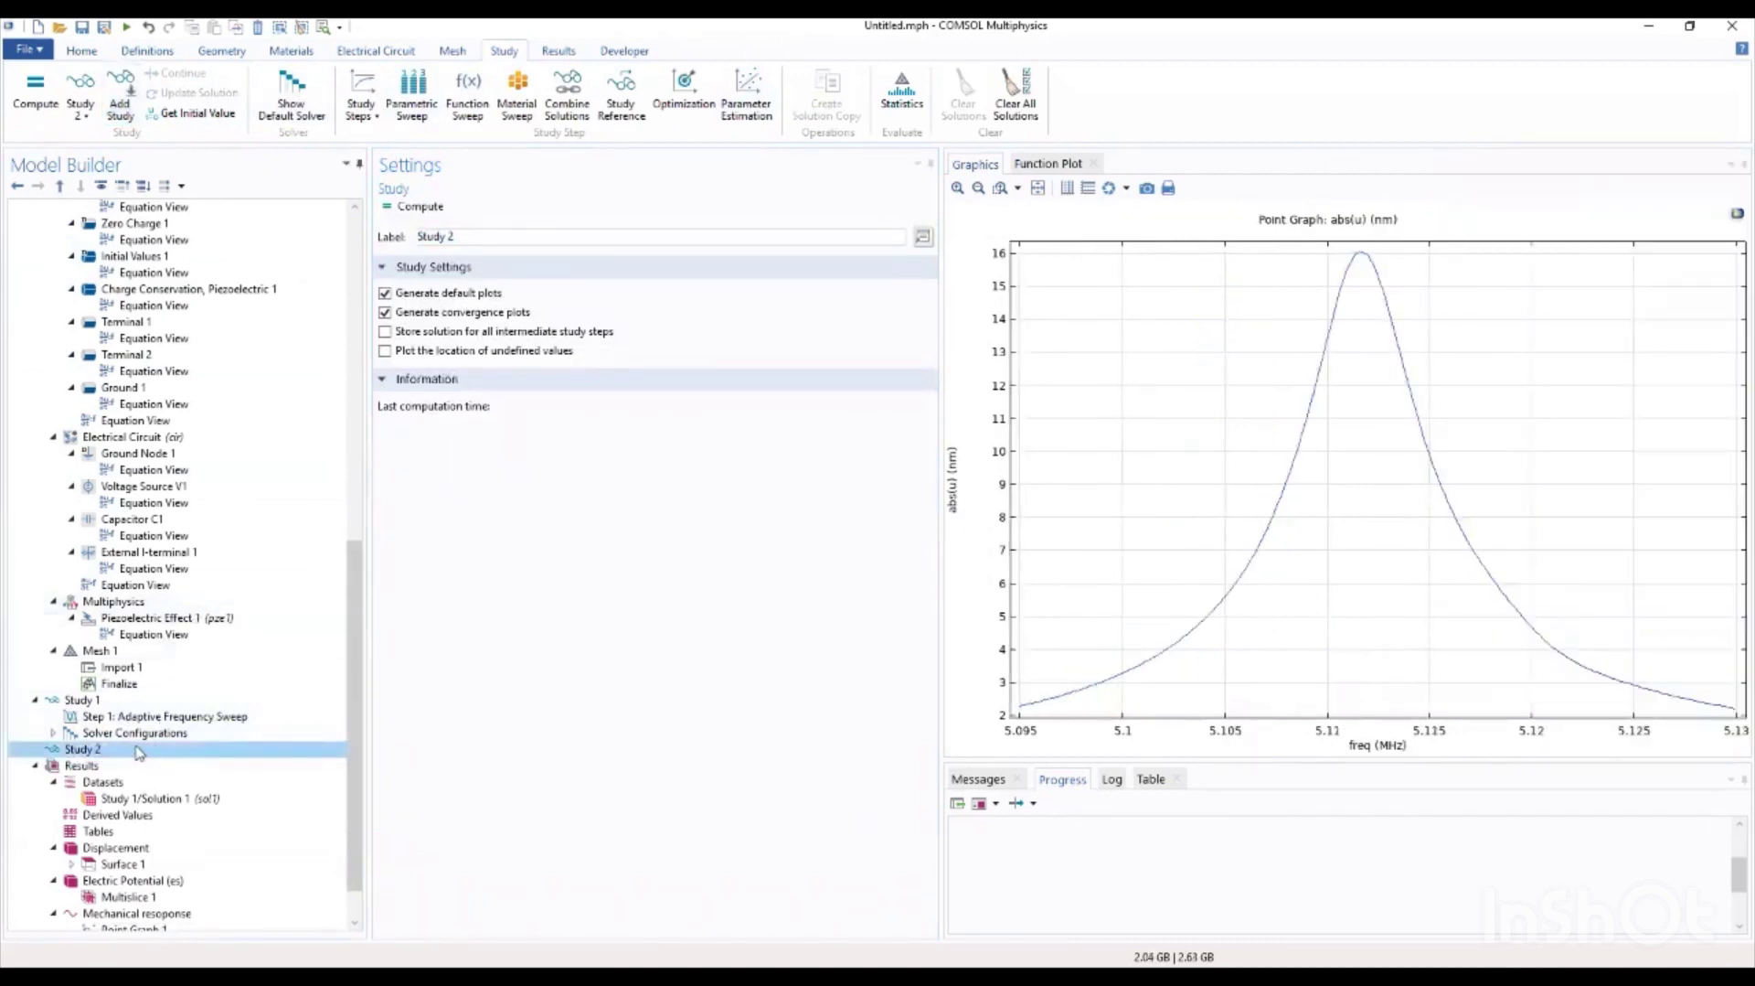
right_click(139, 751)
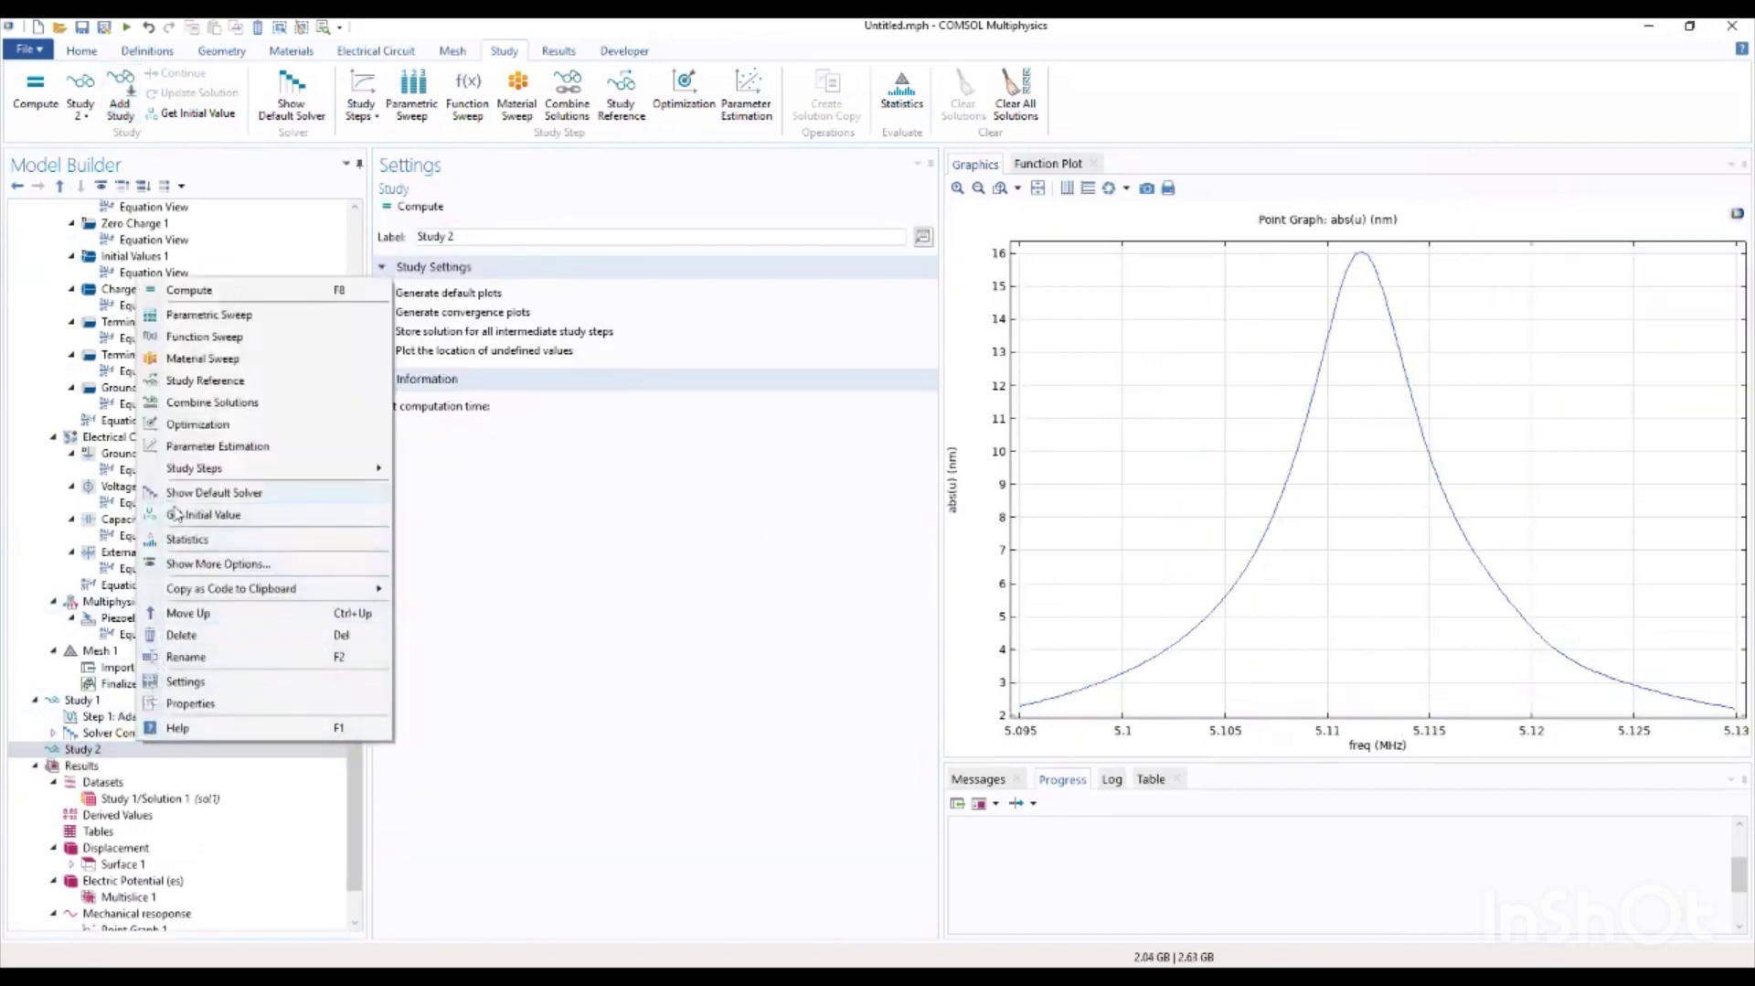
mouse_move(382, 471)
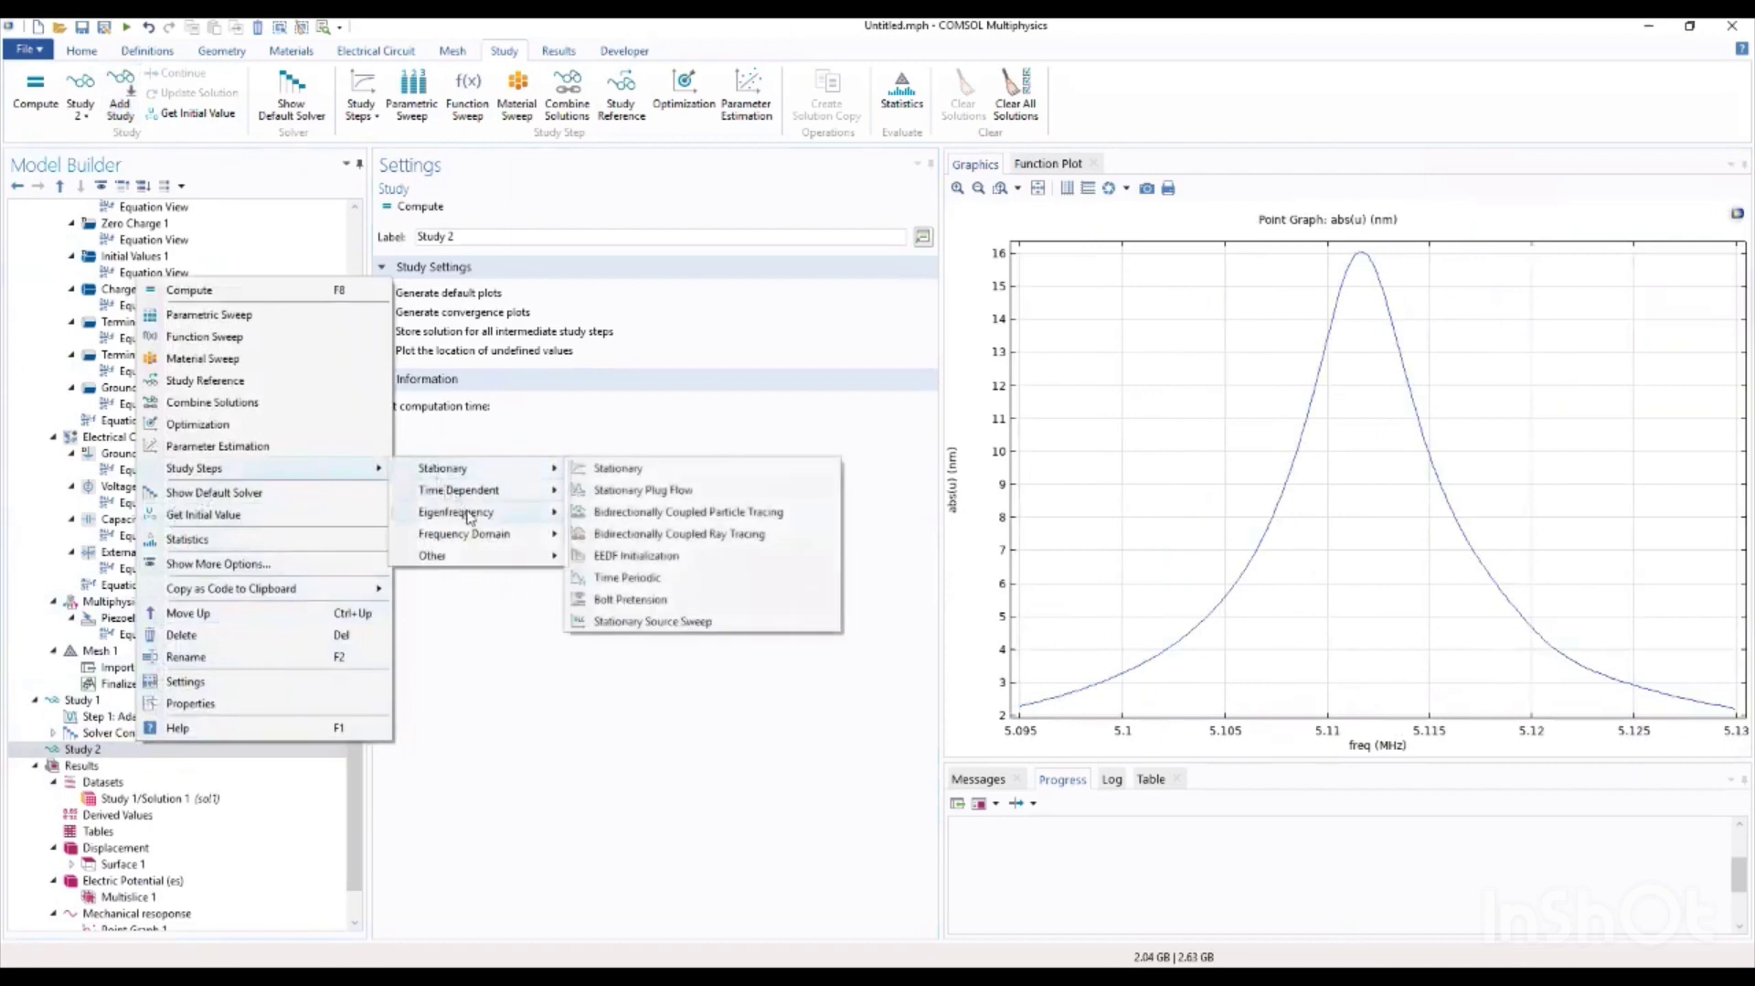
mouse_move(526, 538)
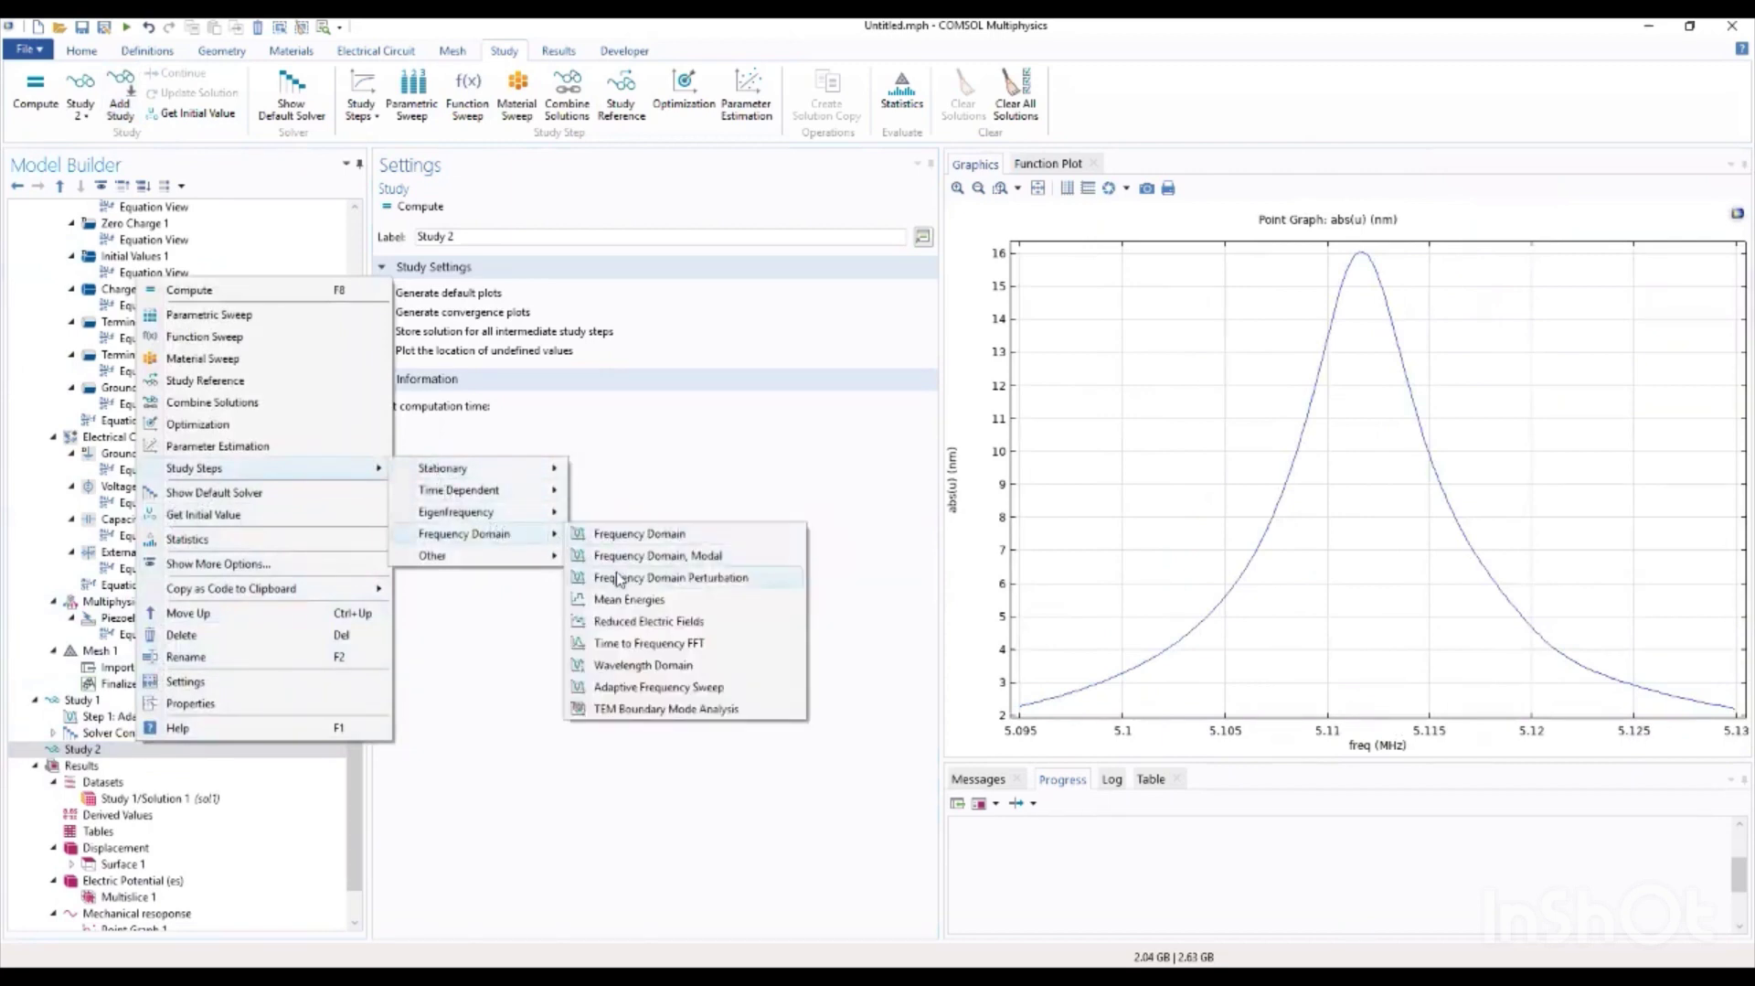
left_click(635, 687)
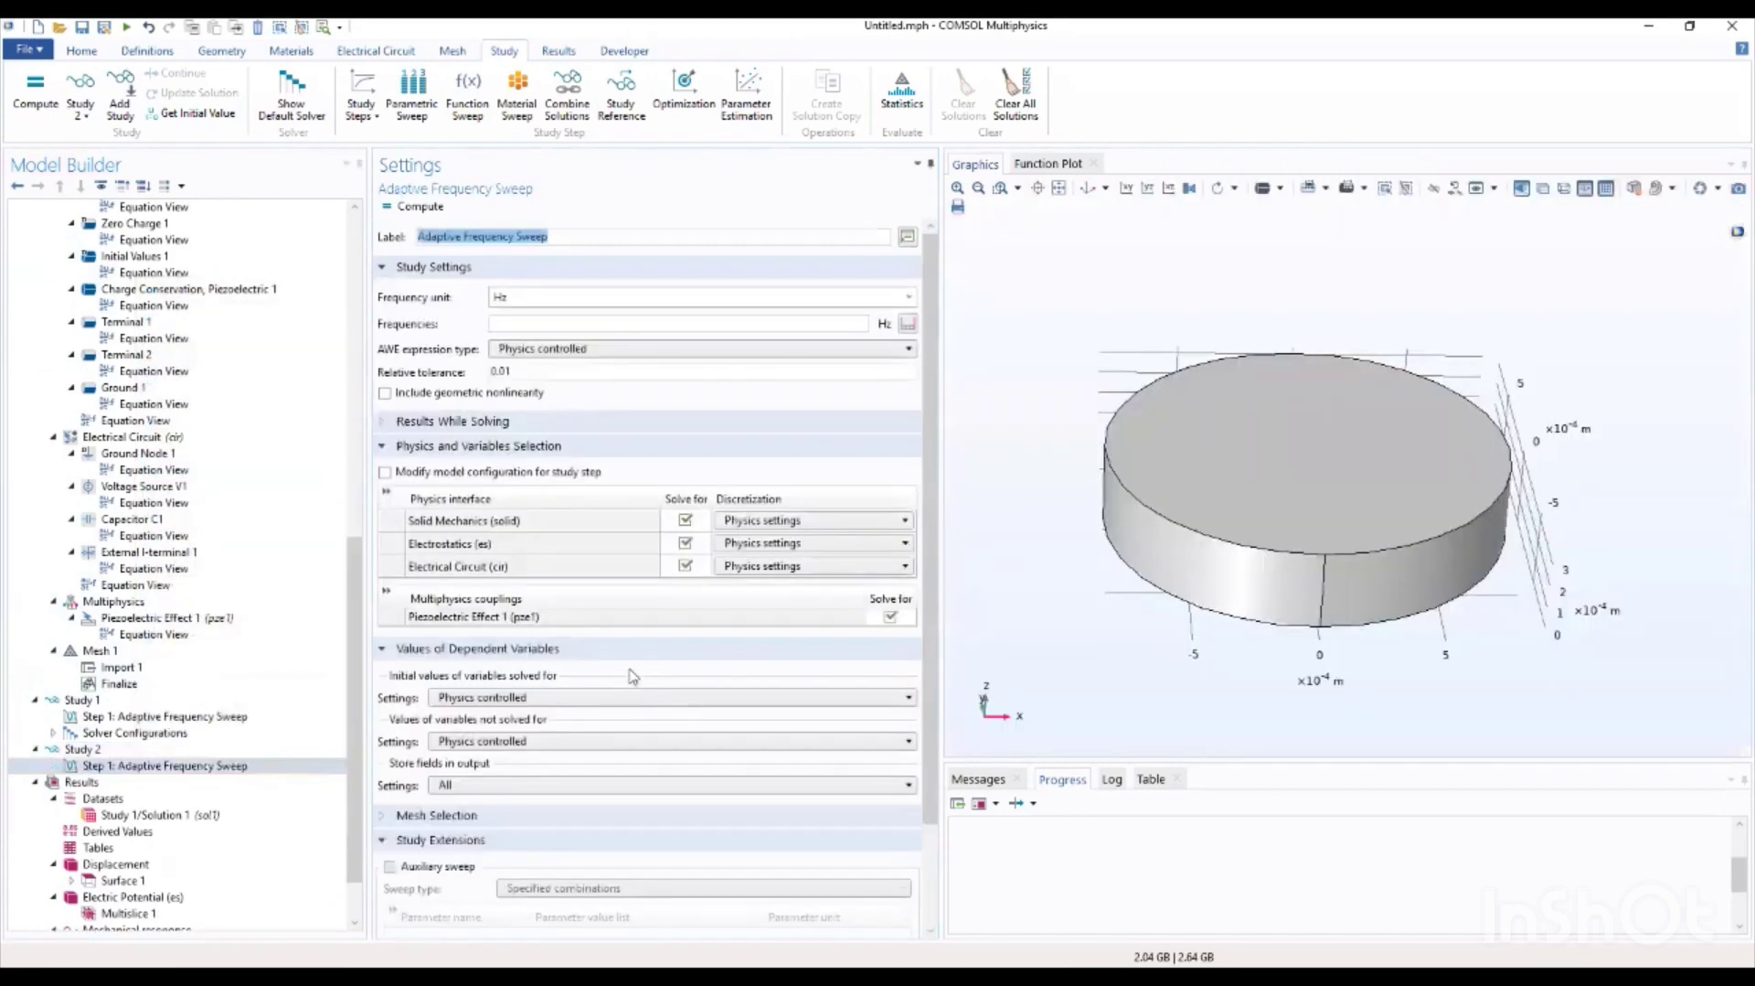
Step: Set Study 2's sweep frequencies to a range from 5.095[MHz] to 5.13[MHz] in steps of 0.2[kHz]
left_click(907, 324)
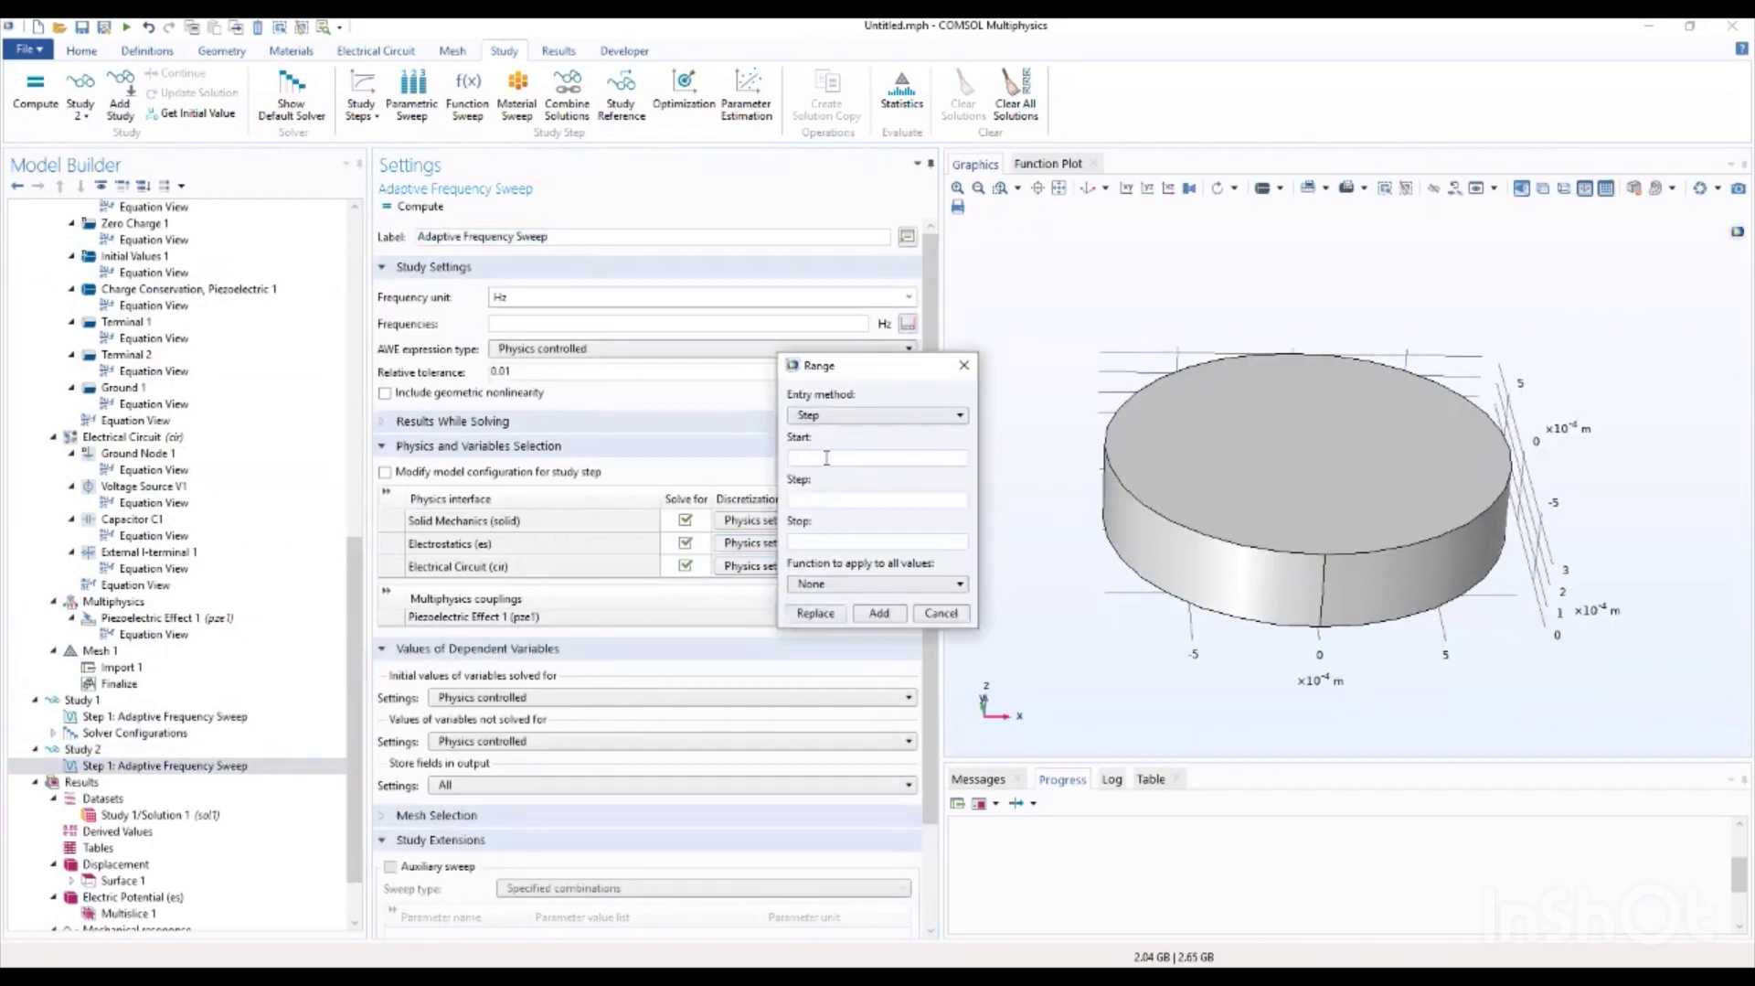
type("5")
type(".093")
type("[M")
type("H")
type("z")
type("]")
type("0.2")
type("[k")
type("H")
key("BackSpace")
type("Hz")
left_click(845, 540)
type("5.13[MHz]")
left_click(826, 615)
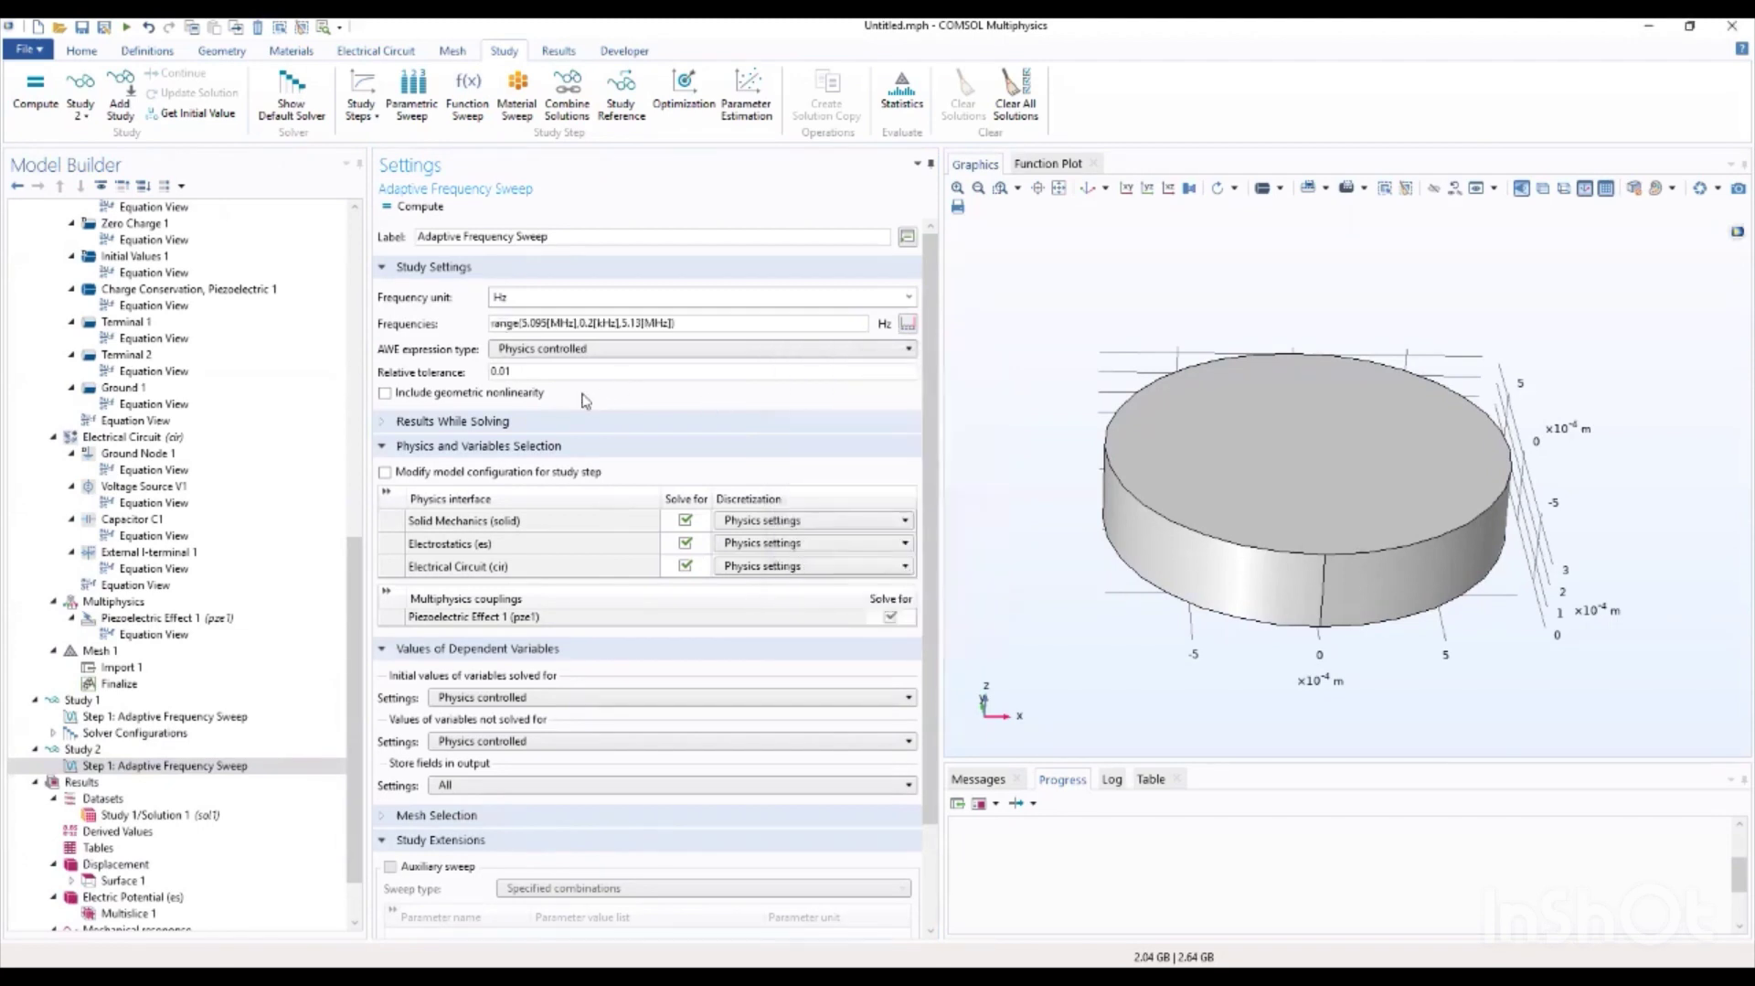
Step: Set the AWE expression type to User controlled and enter the expression comp1.intop1(abs(comp1.u)/1e-9)
left_click(572, 349)
left_click(540, 376)
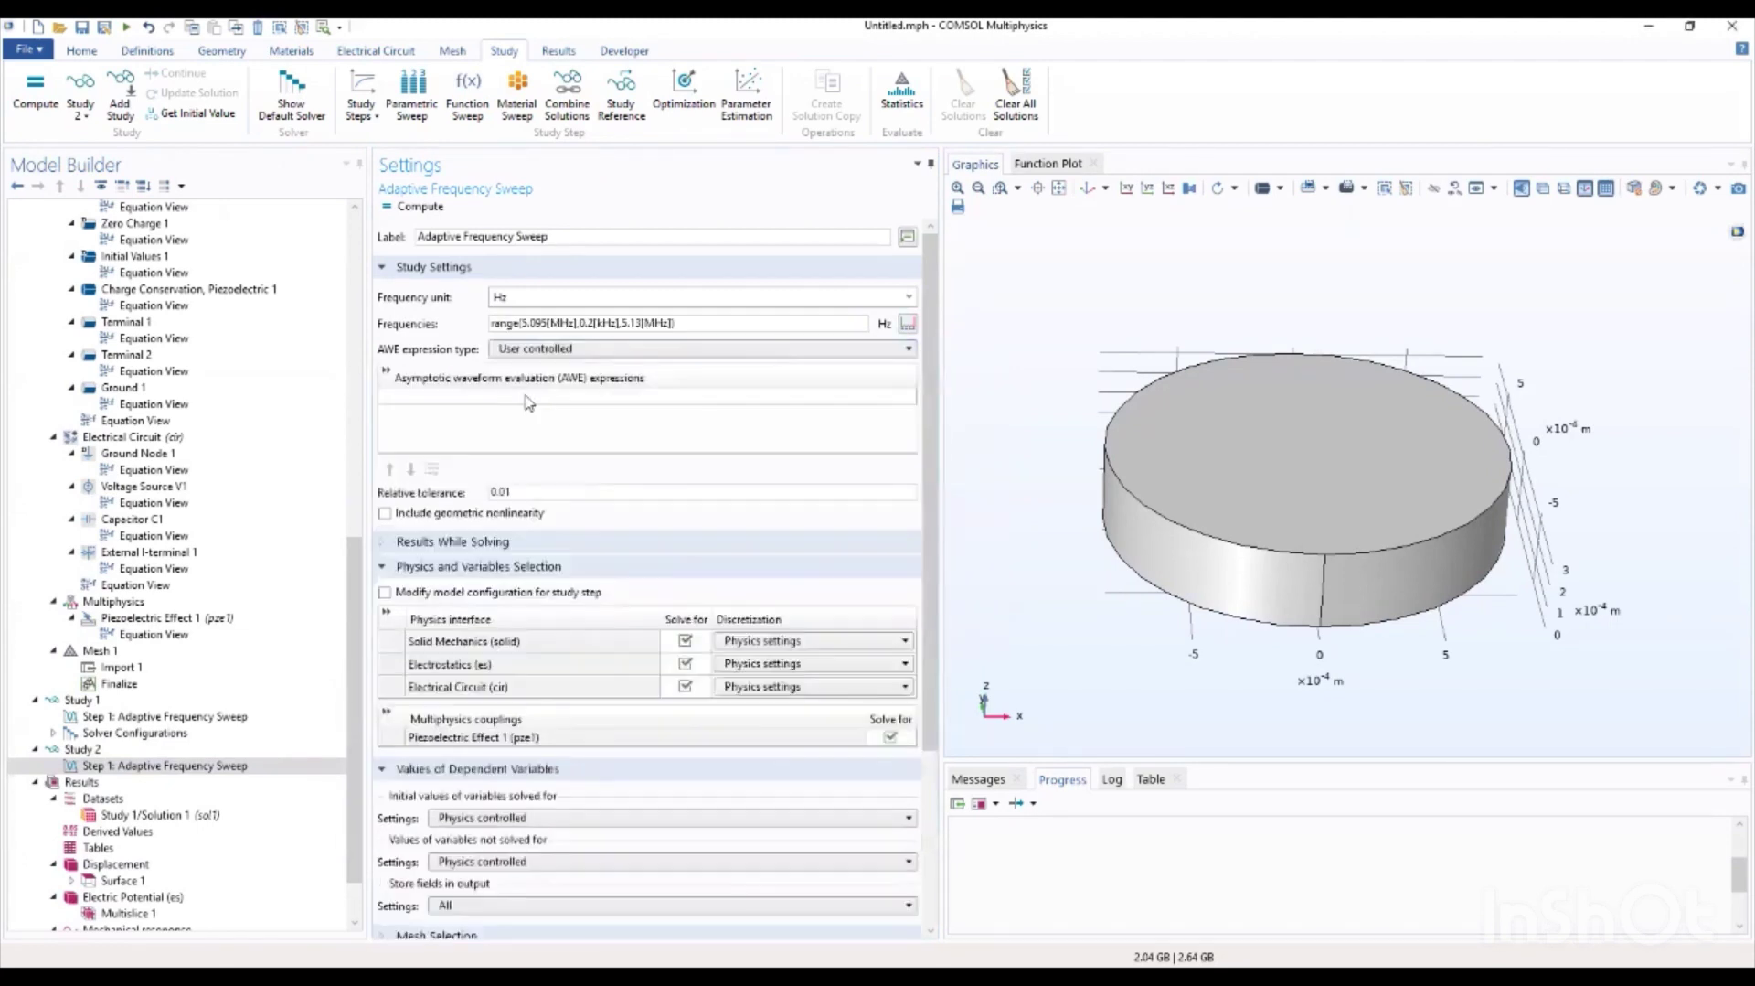
left_click(457, 393)
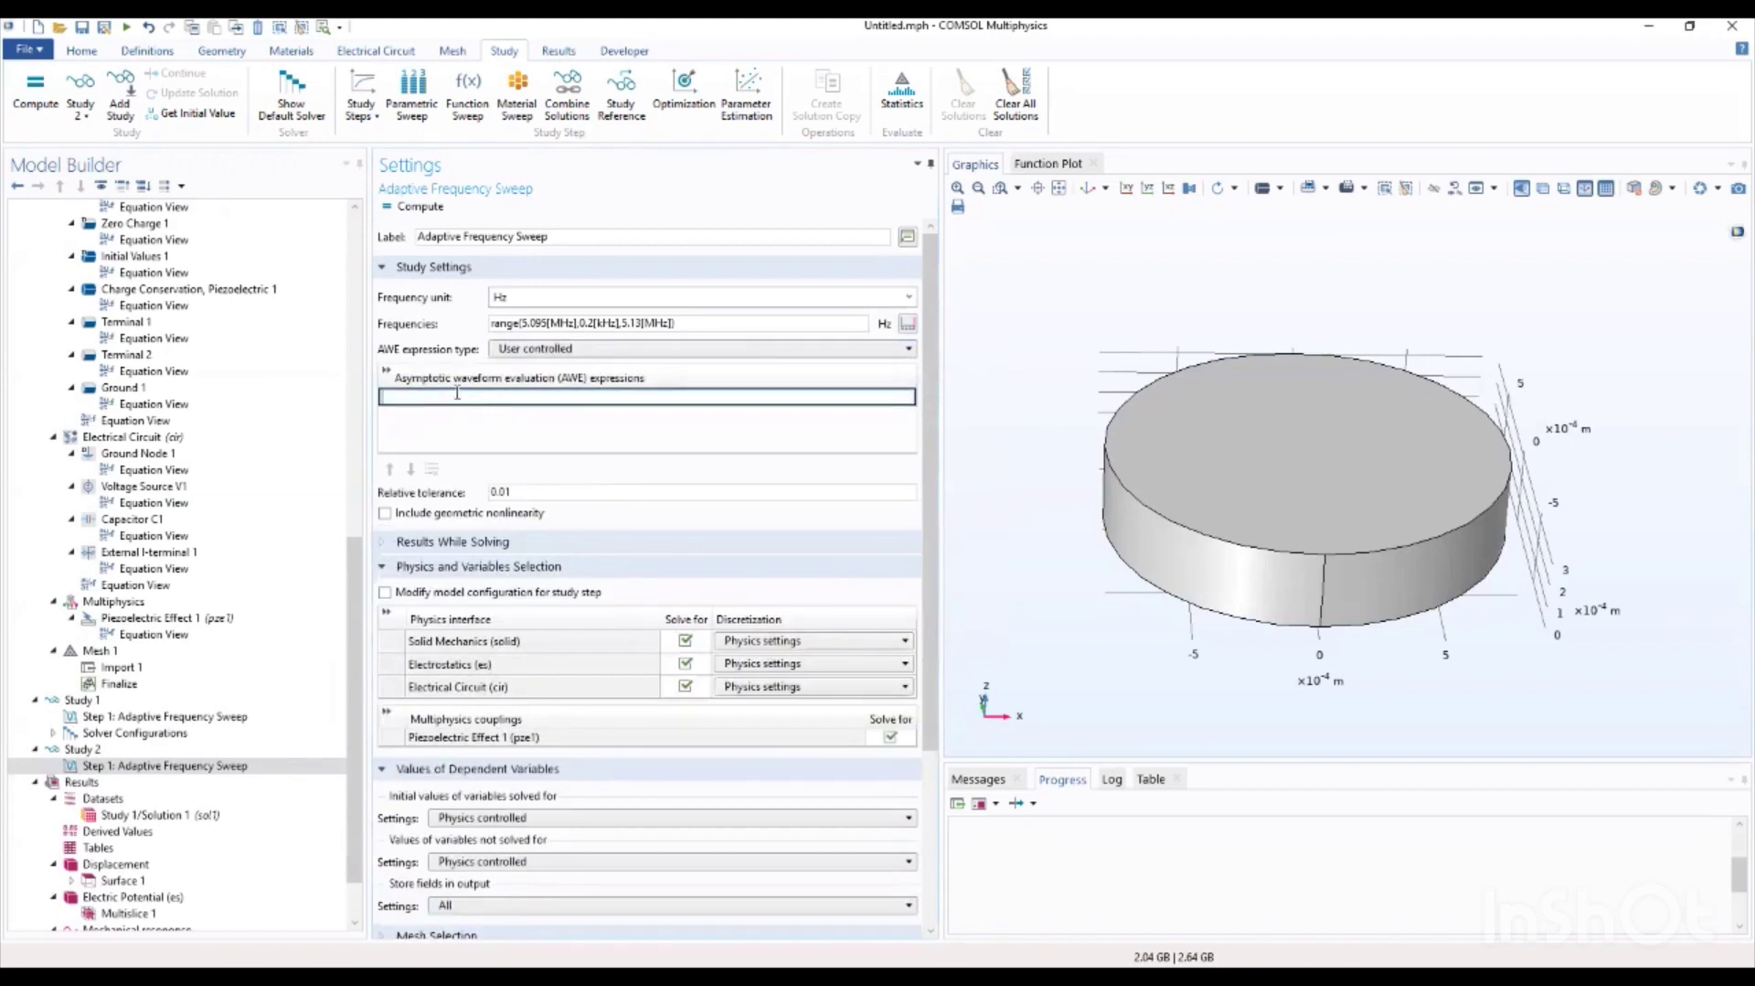
type("comp1.intop1(abs(comp1.u)1e-9)")
key("Return")
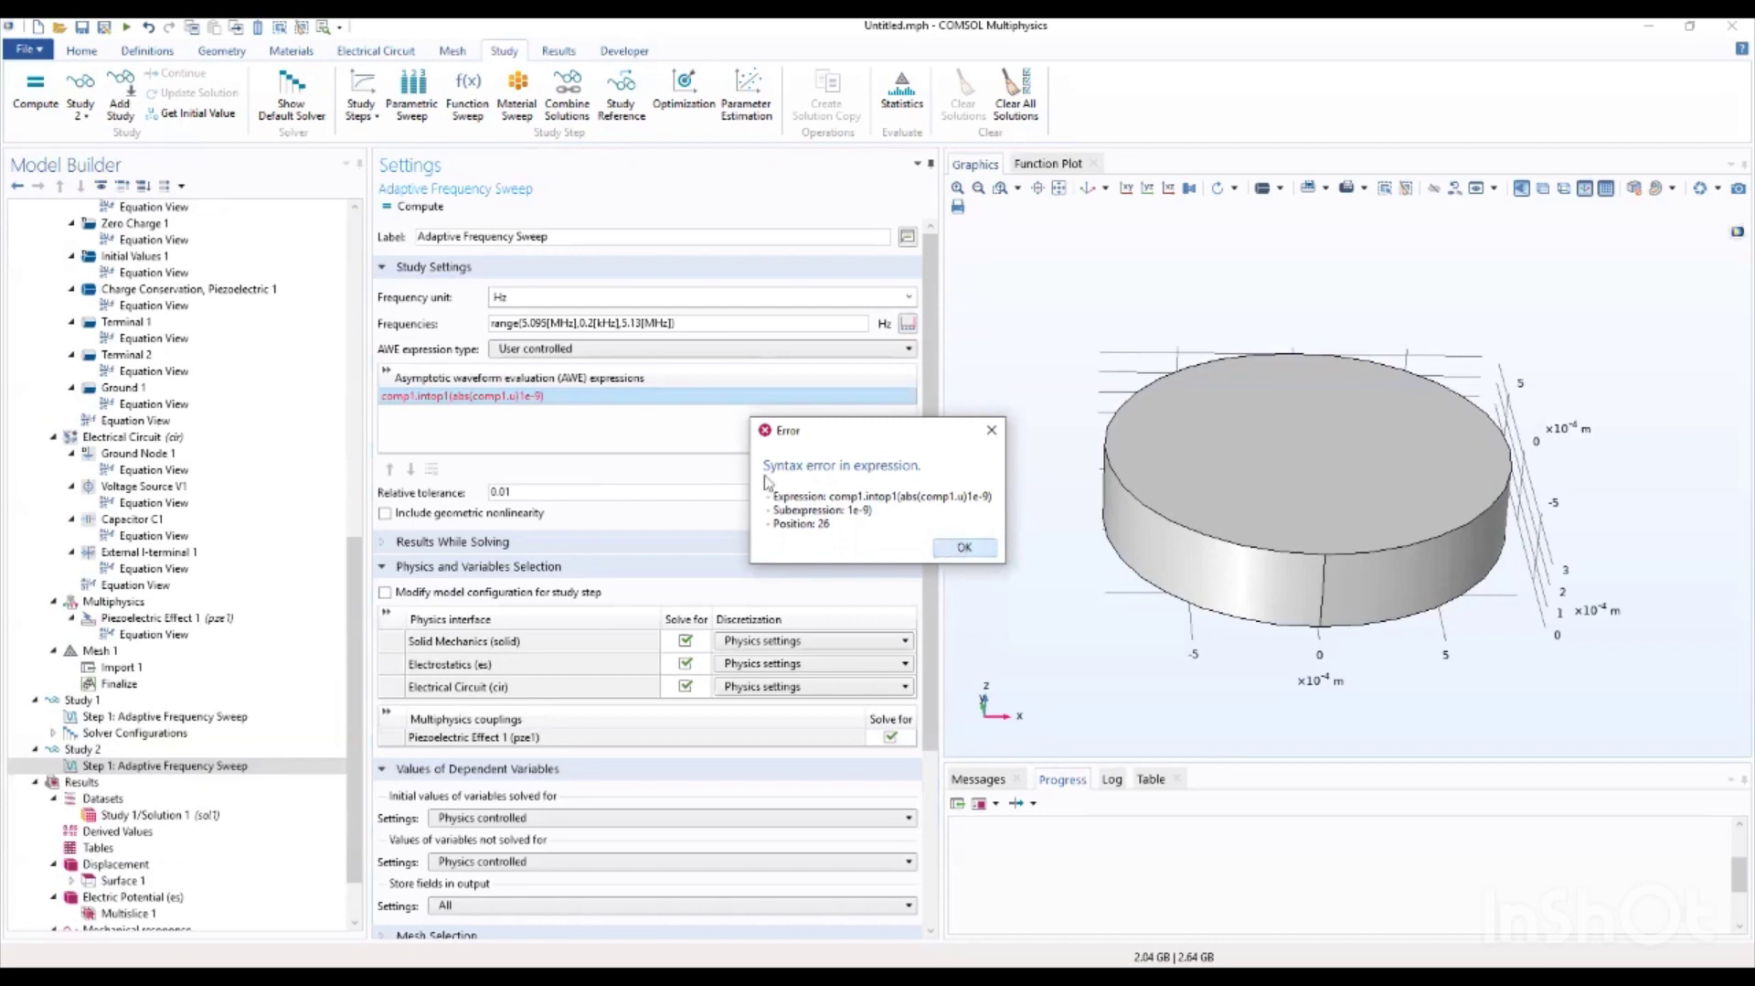
left_click(954, 548)
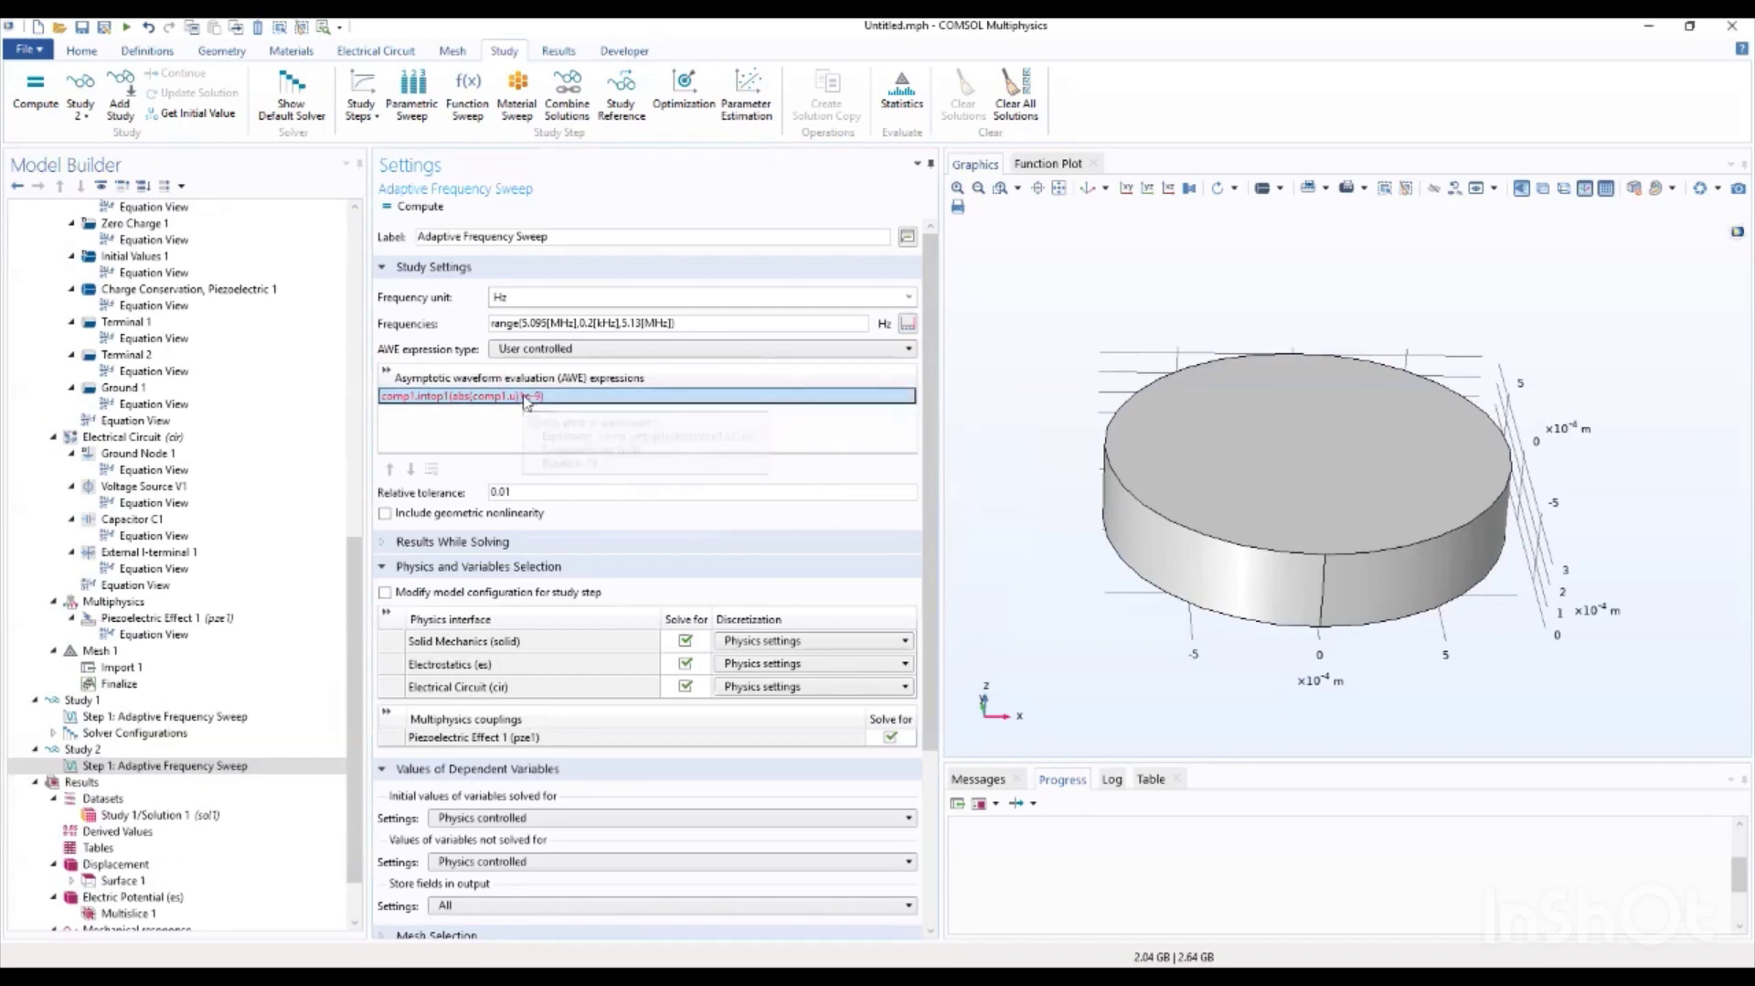
left_click(521, 398)
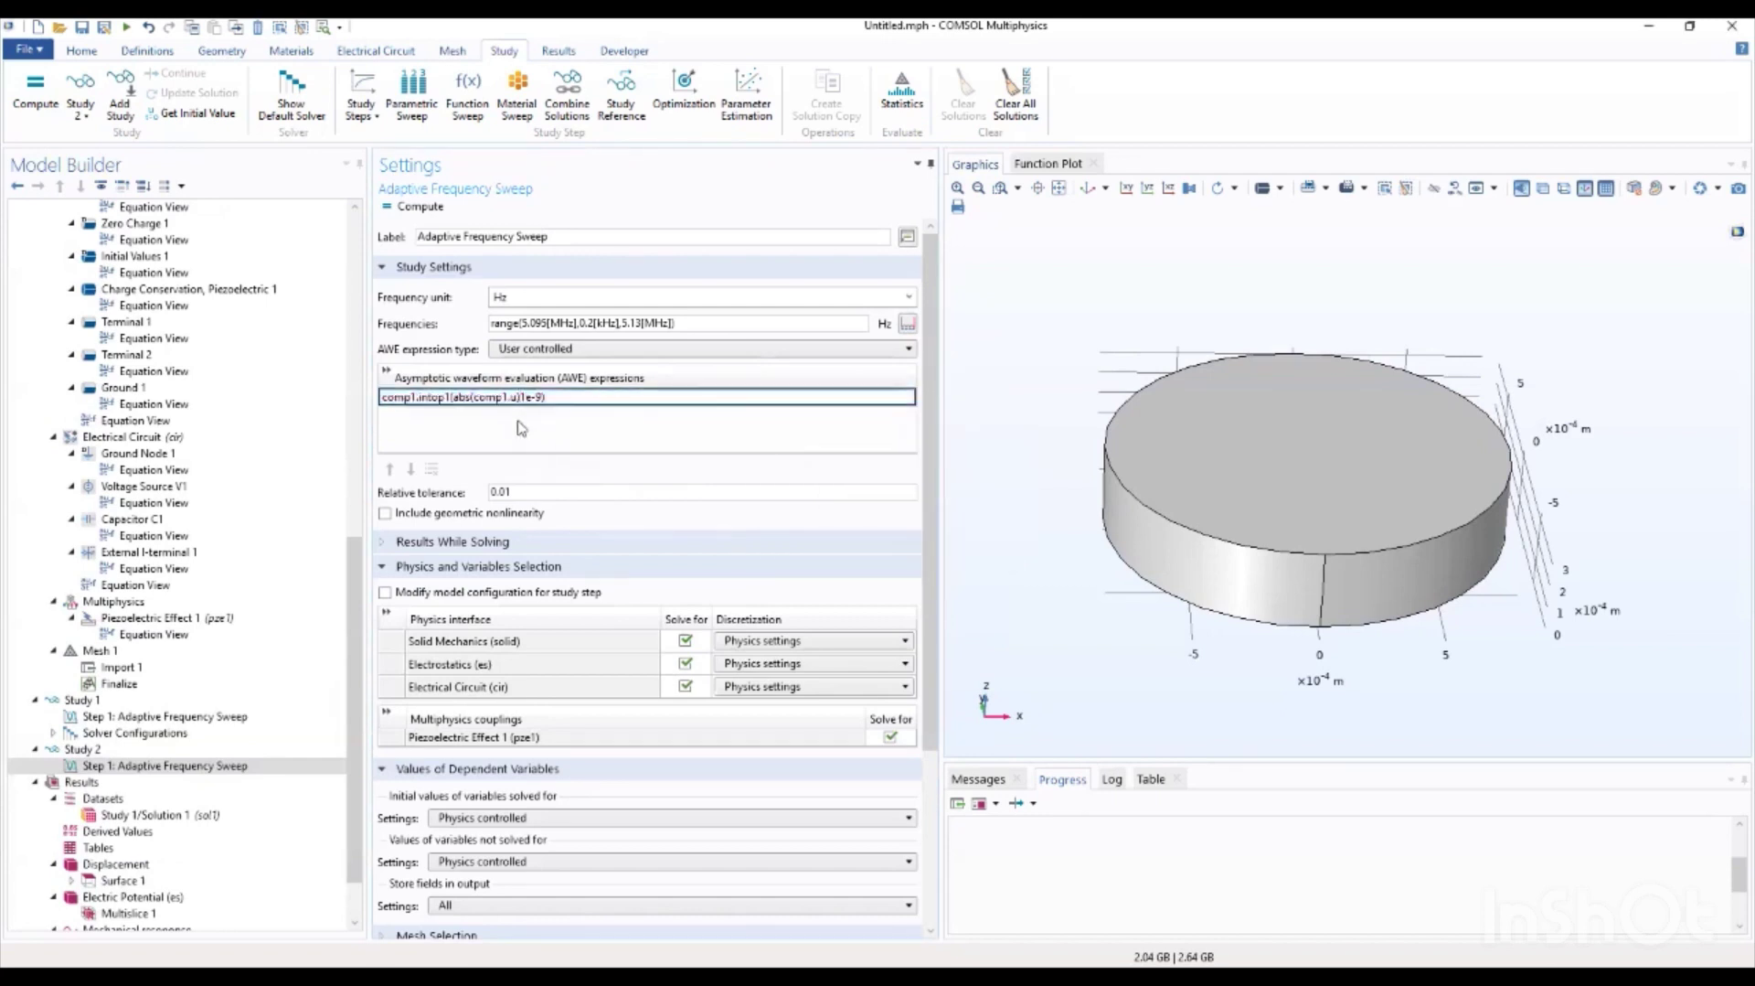
type("/")
key("Return")
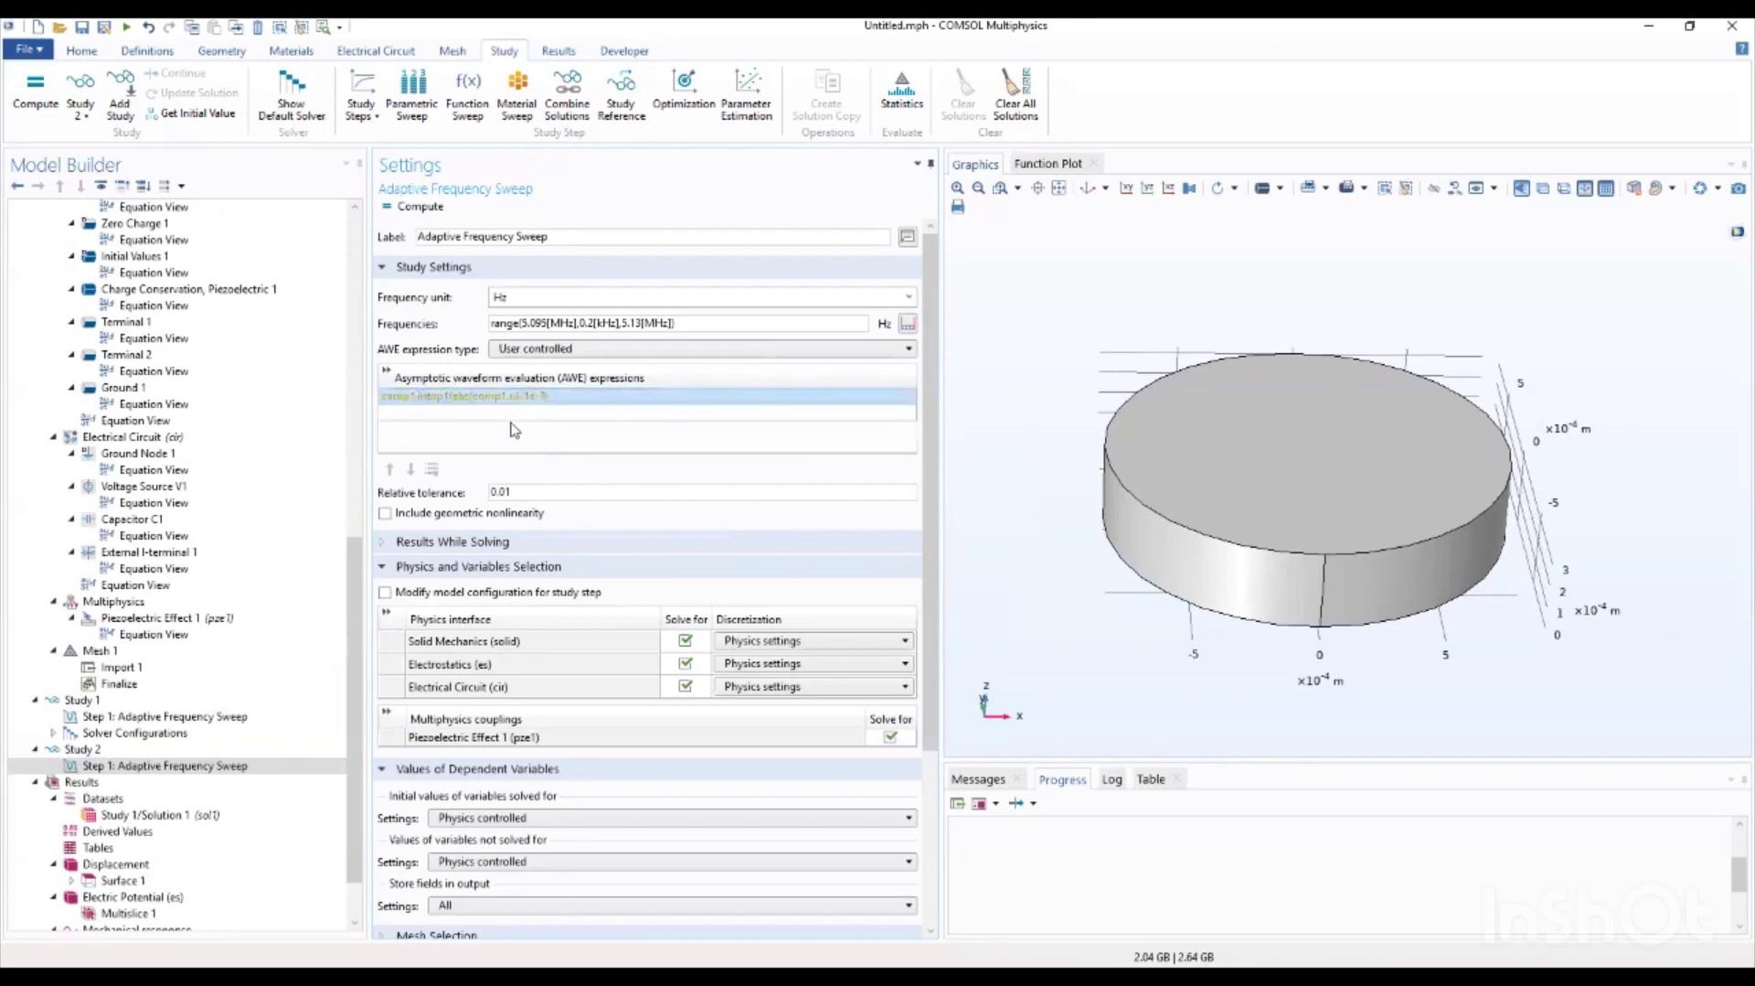
mouse_move(533, 406)
Step: Modify the model configuration for Study 2's frequency sweep and disable Terminal 2 under Electrostatics (es)
left_click(385, 591)
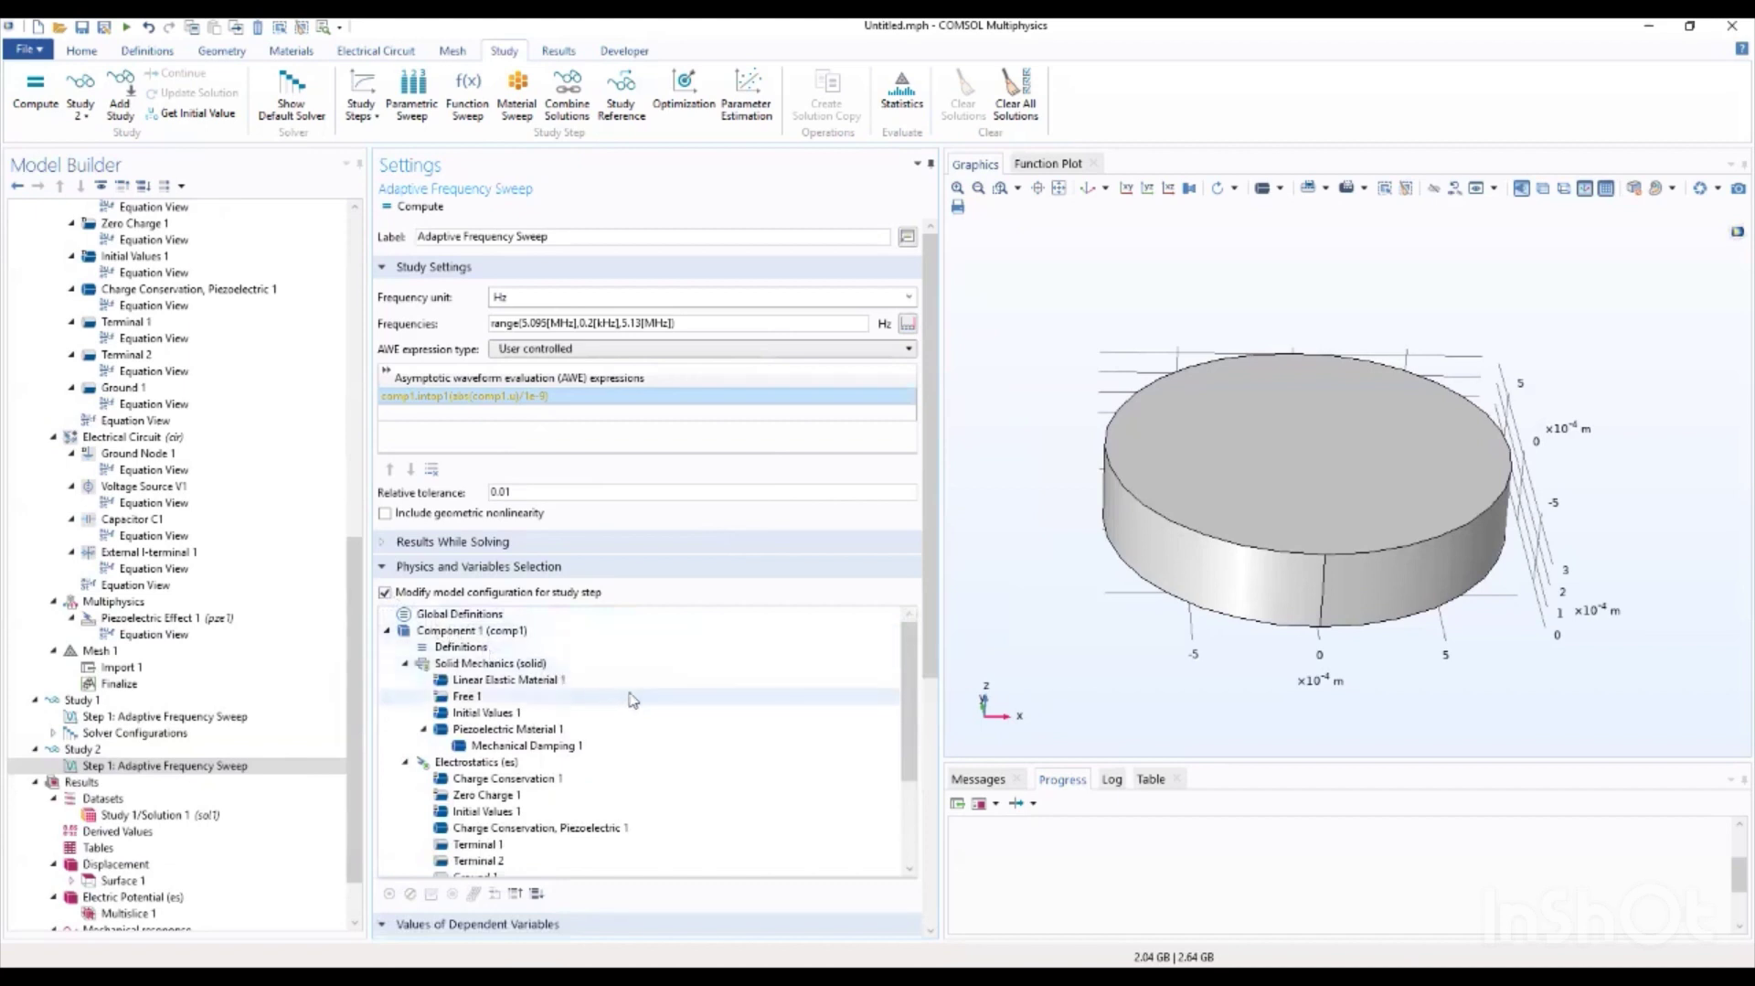
scroll(503, 699, "down", 2)
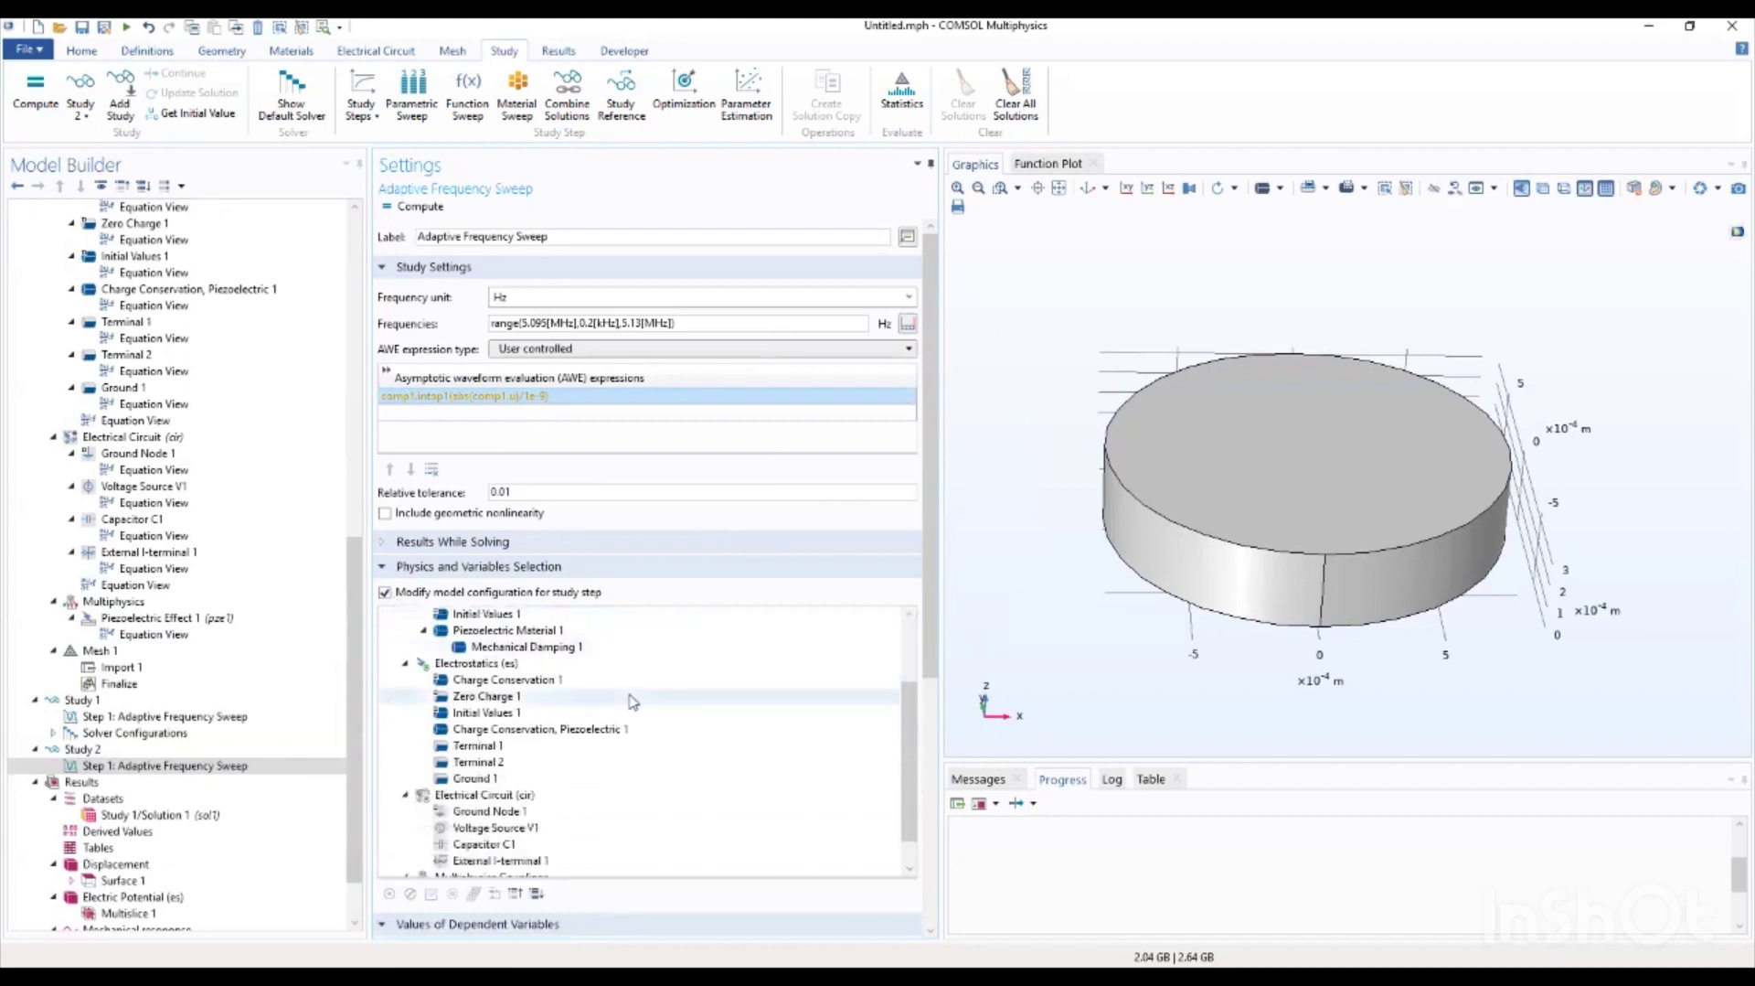
left_click(485, 765)
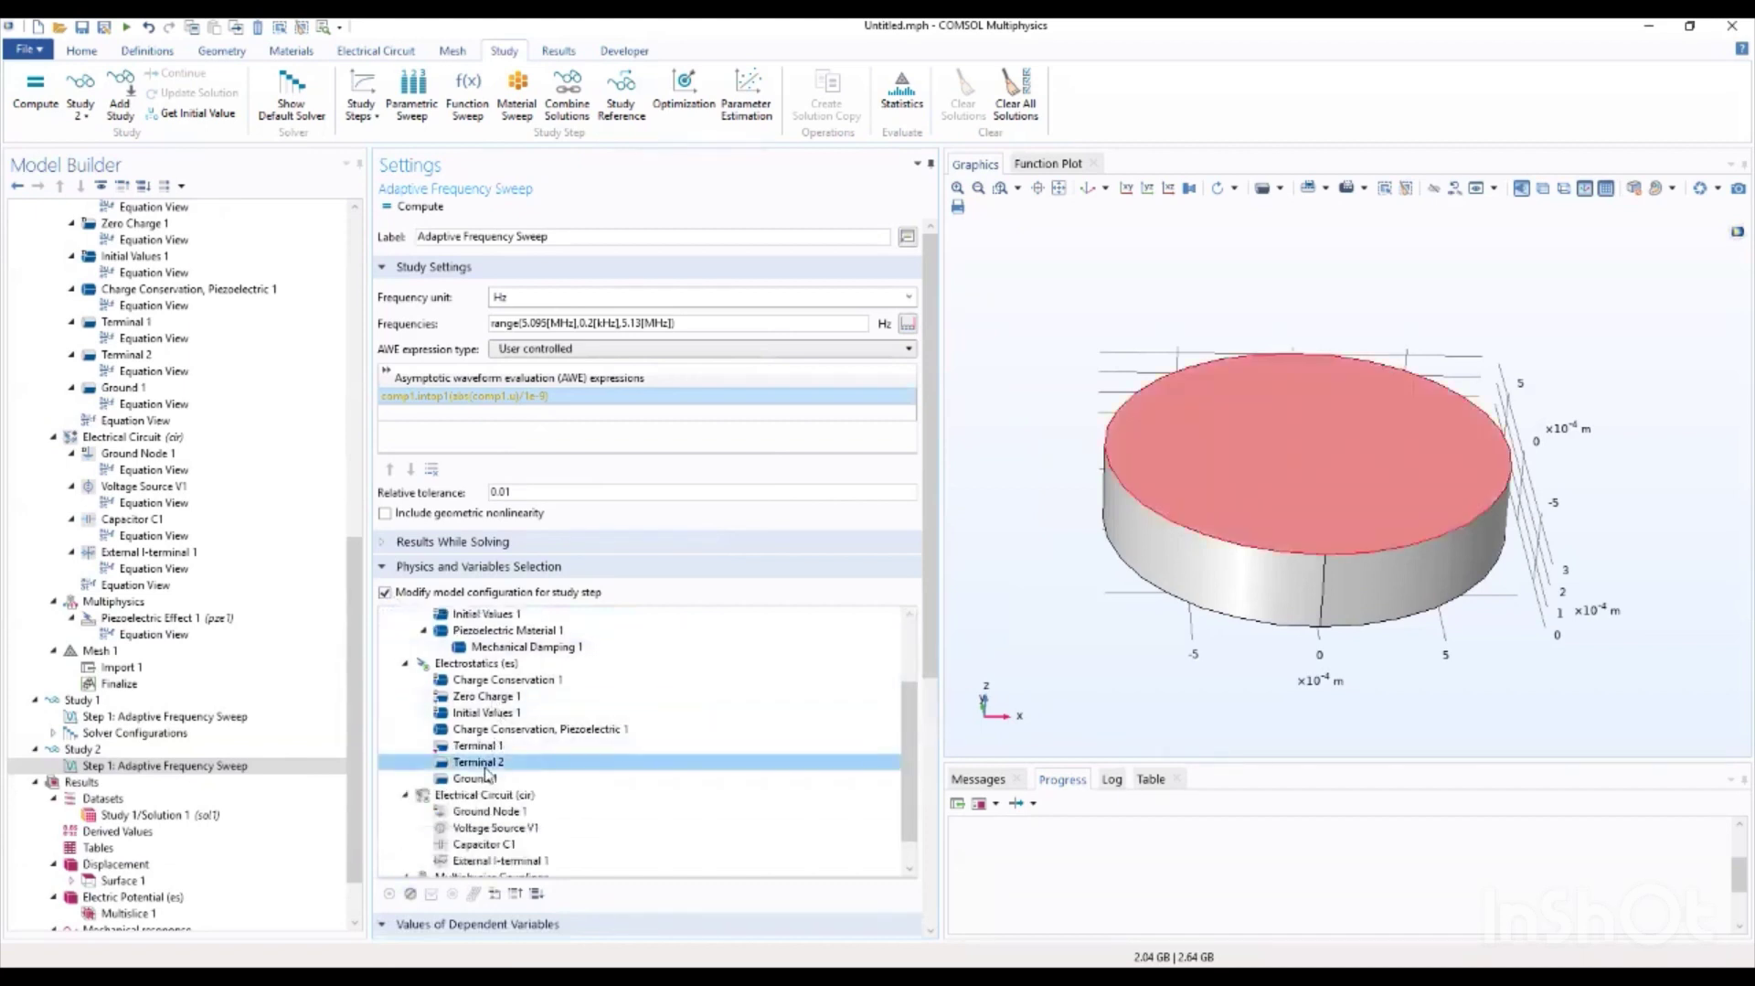
left_click(412, 895)
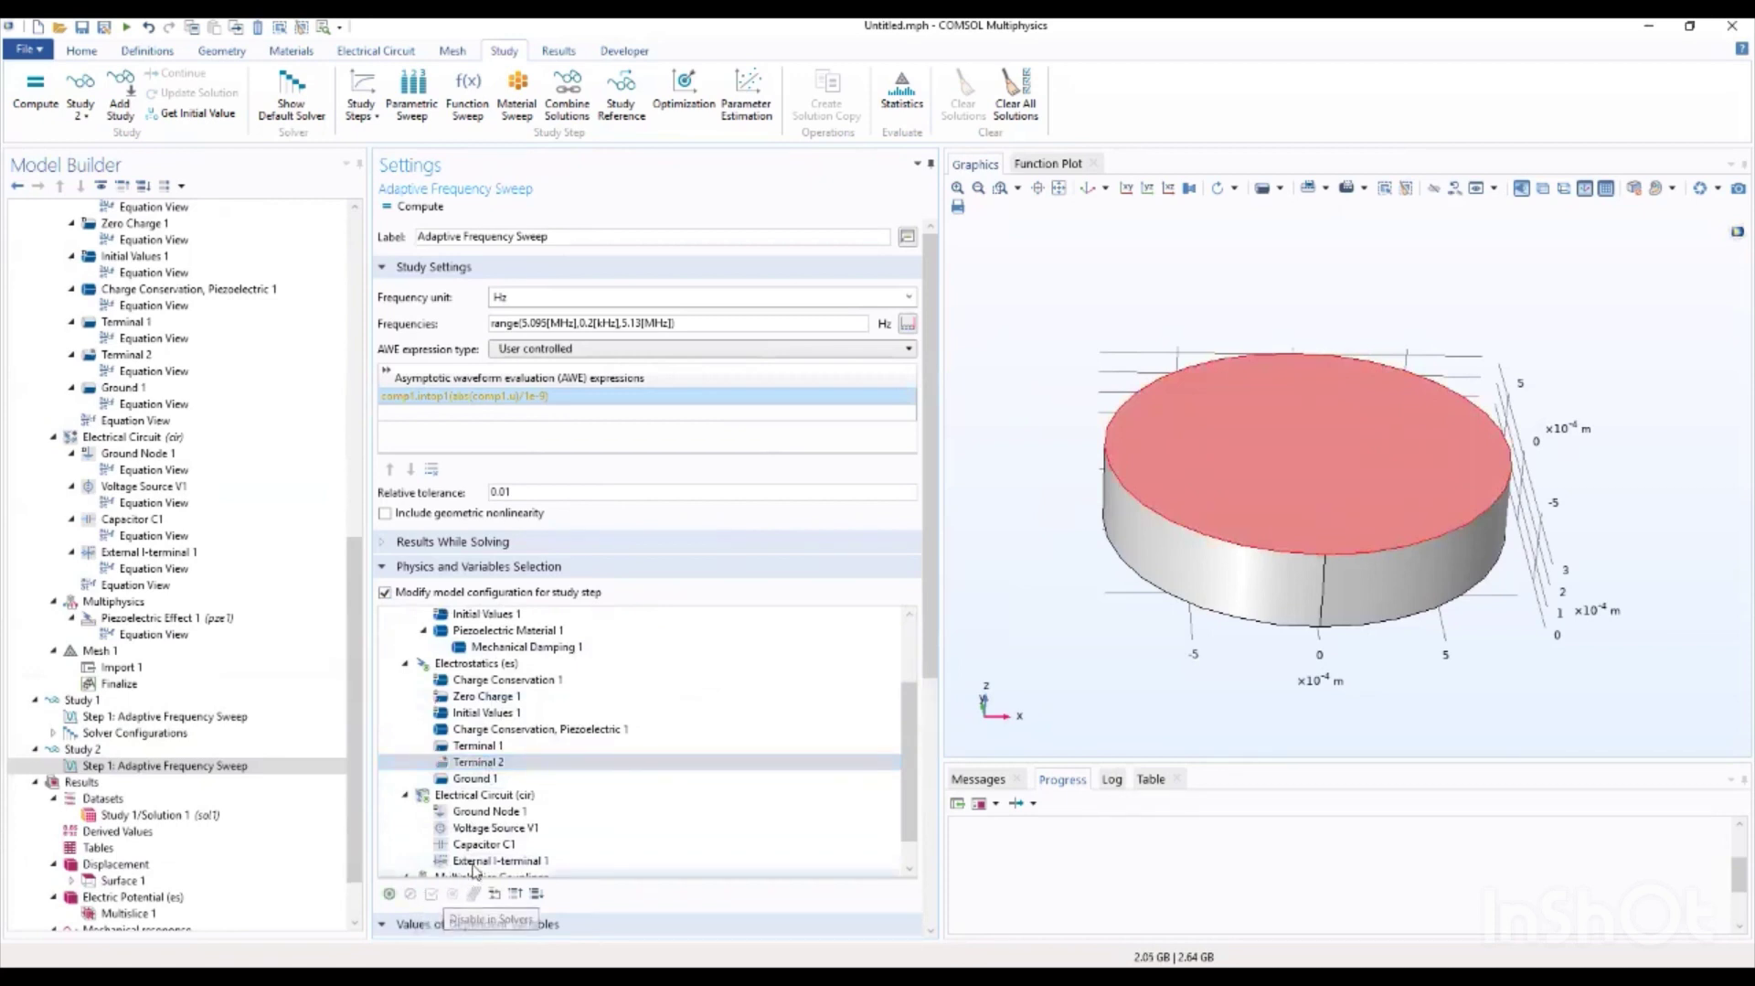
Step: Store the output fields of Study 2's frequency sweep only for the "all surface" selection
scroll(600, 775, "down", 1)
scroll(931, 706, "down", 8)
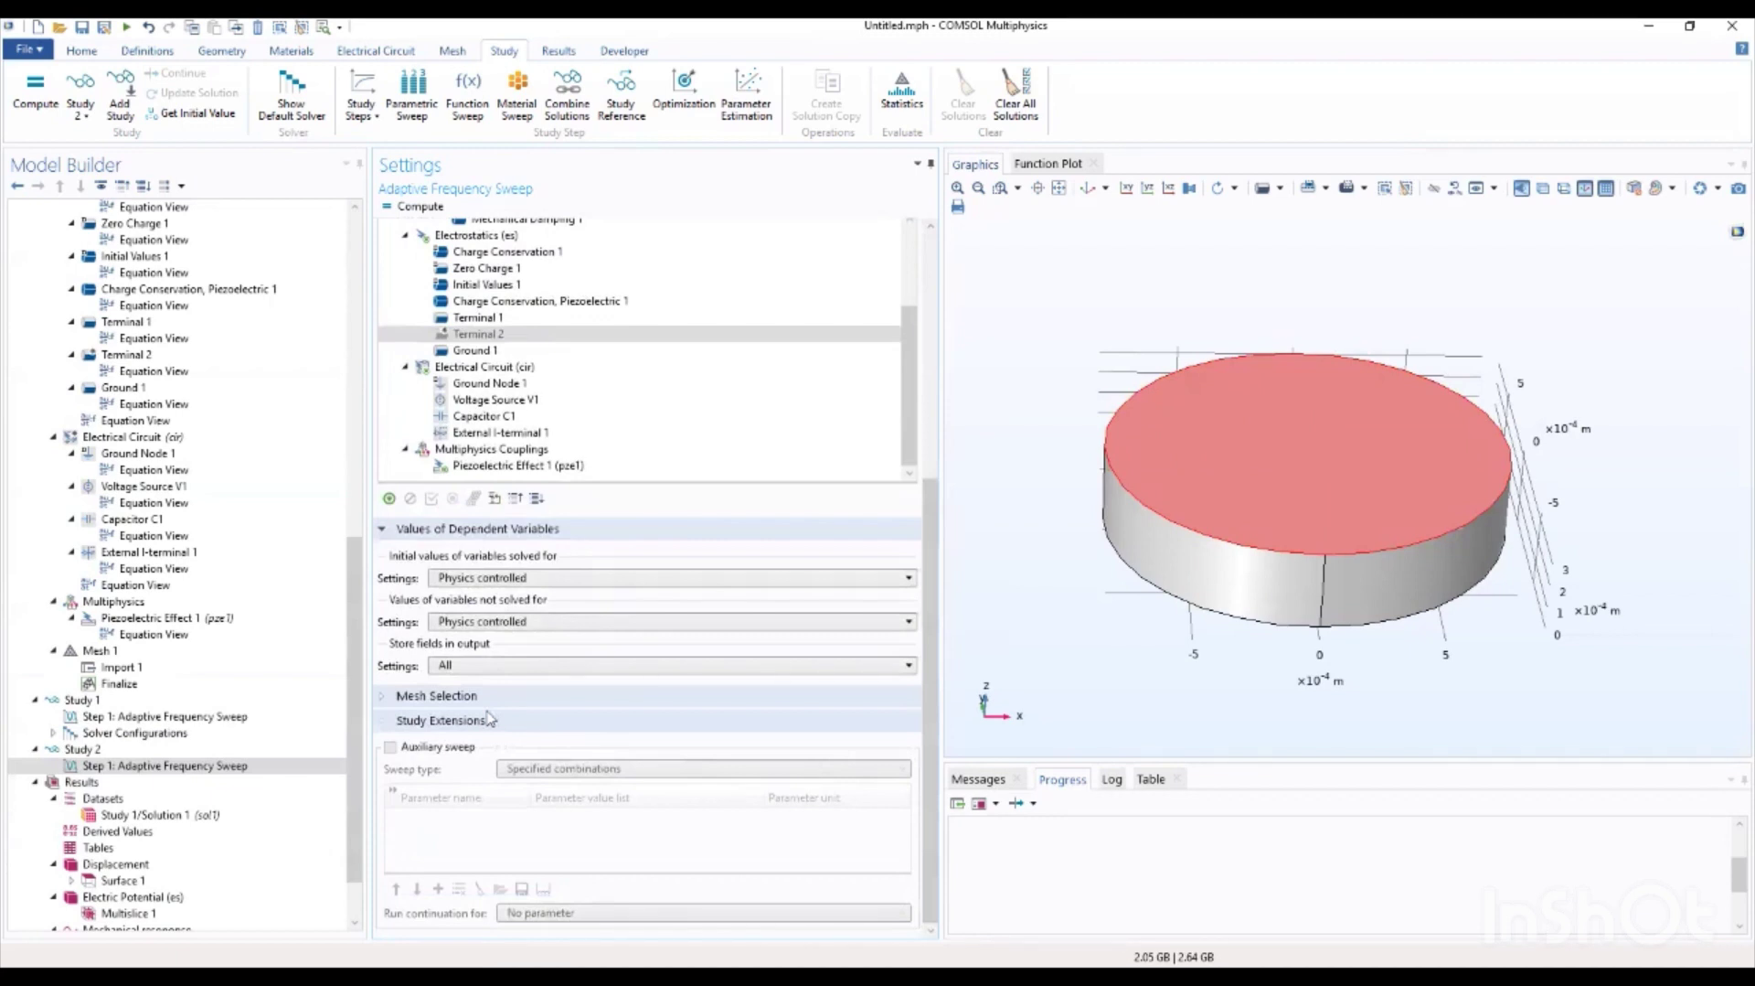
left_click(448, 667)
left_click(473, 702)
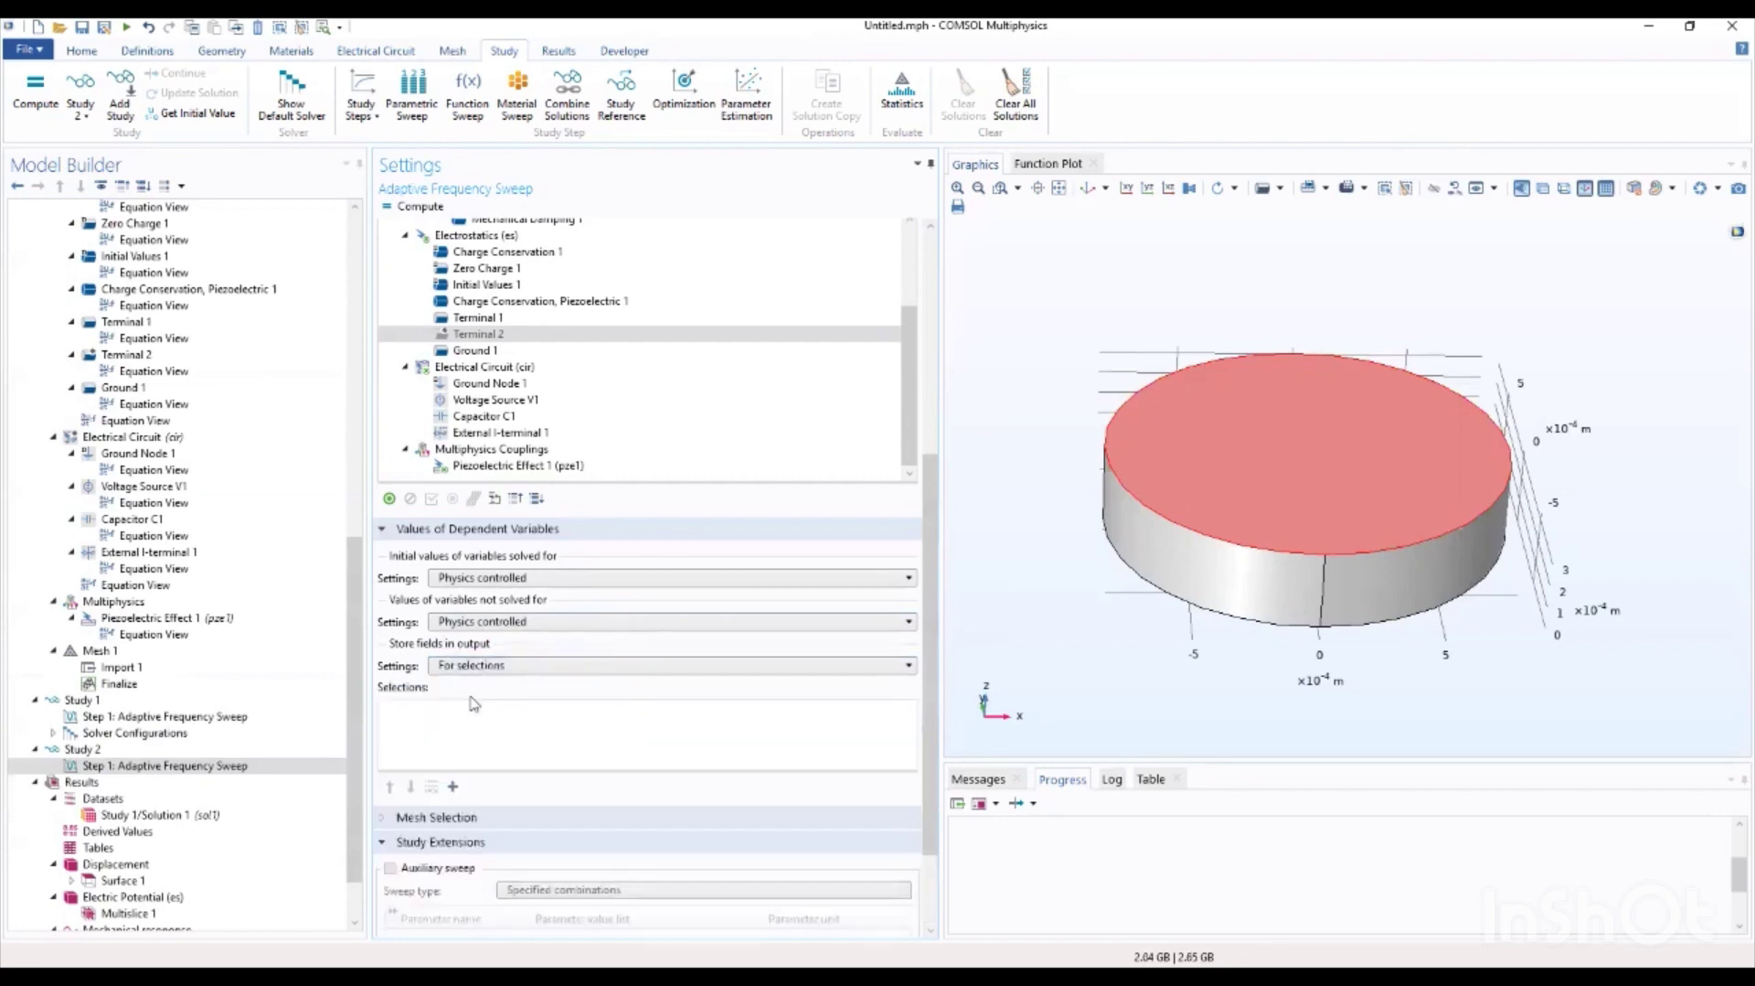
left_click(455, 787)
left_click(841, 423)
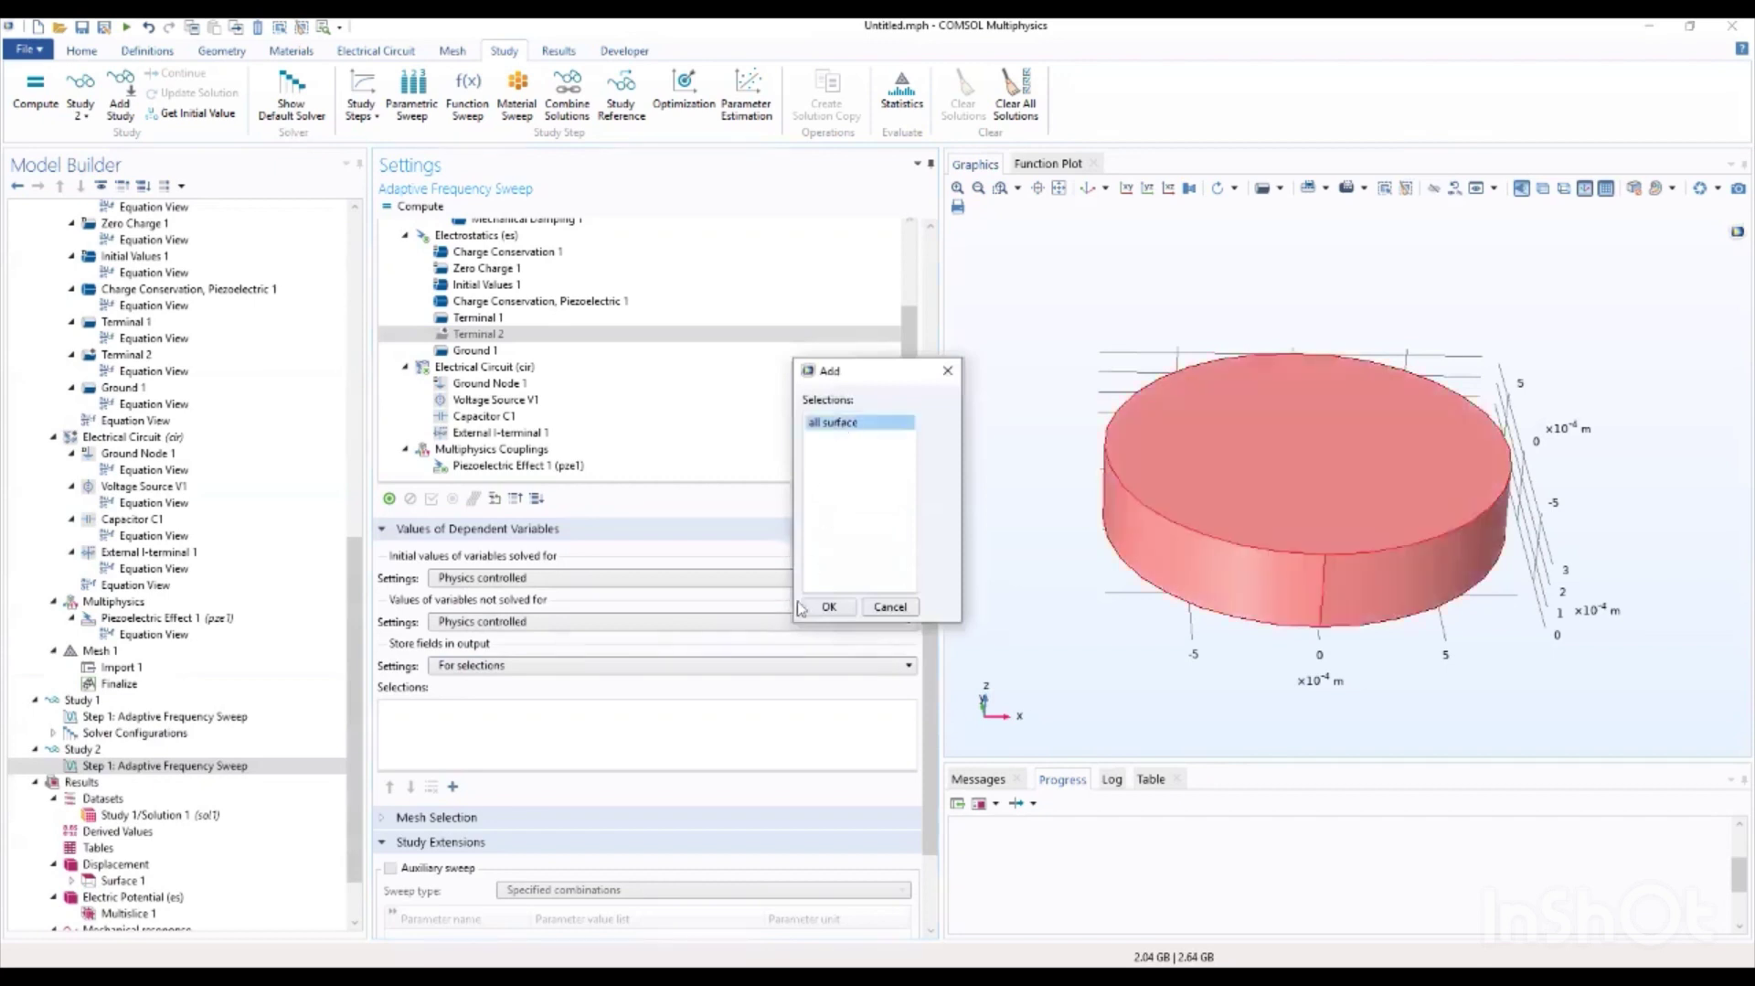
left_click(829, 607)
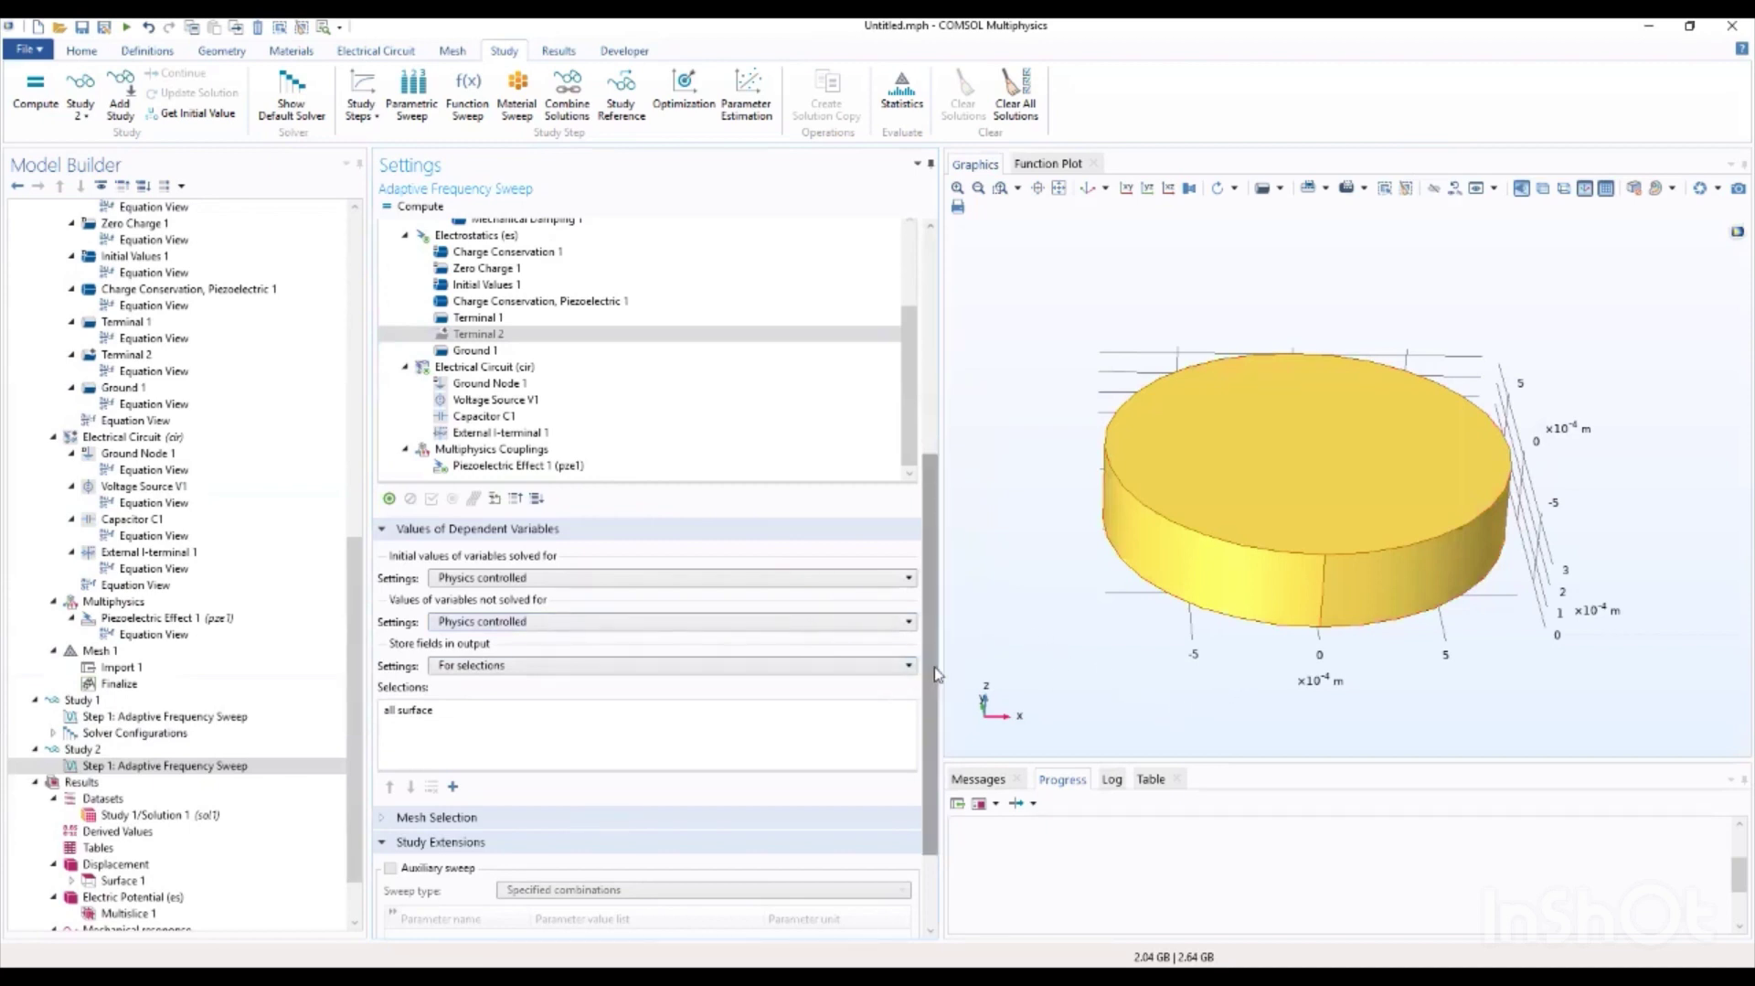
Step: Add a parametric sweep to Study 2 that varies Cs over the values 0.1, 0.4 and 1 in pF
scroll(936, 674, "down", 1)
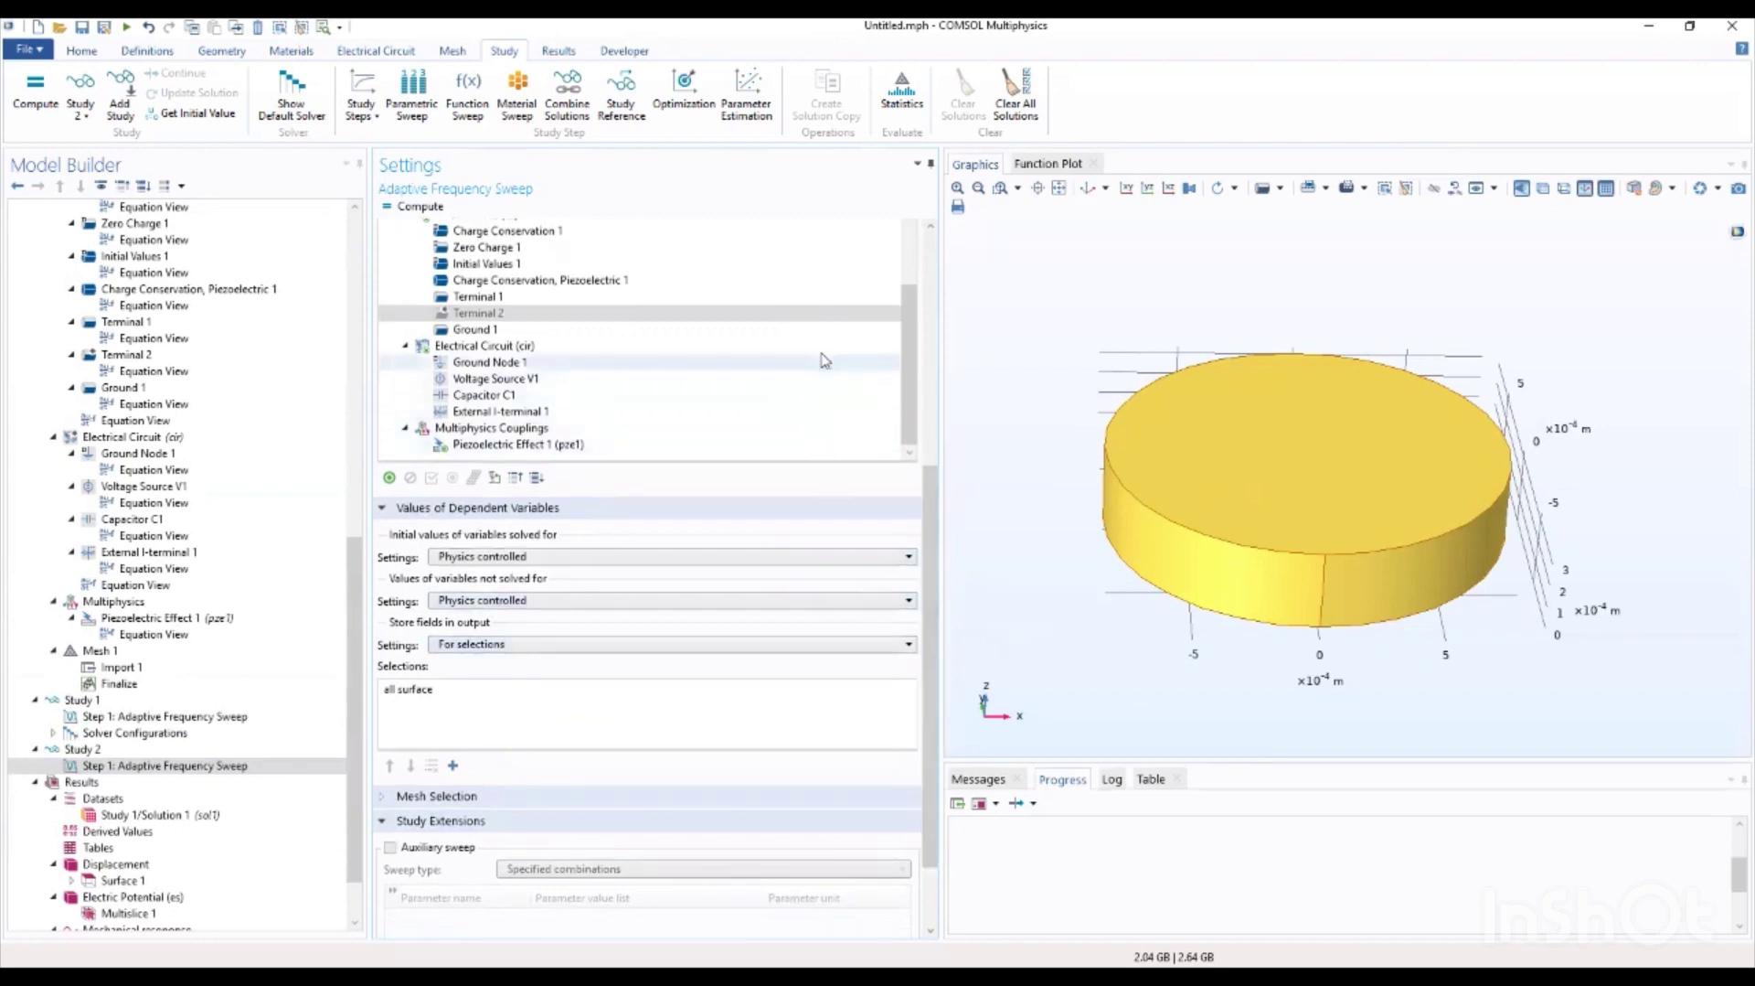
left_click(412, 110)
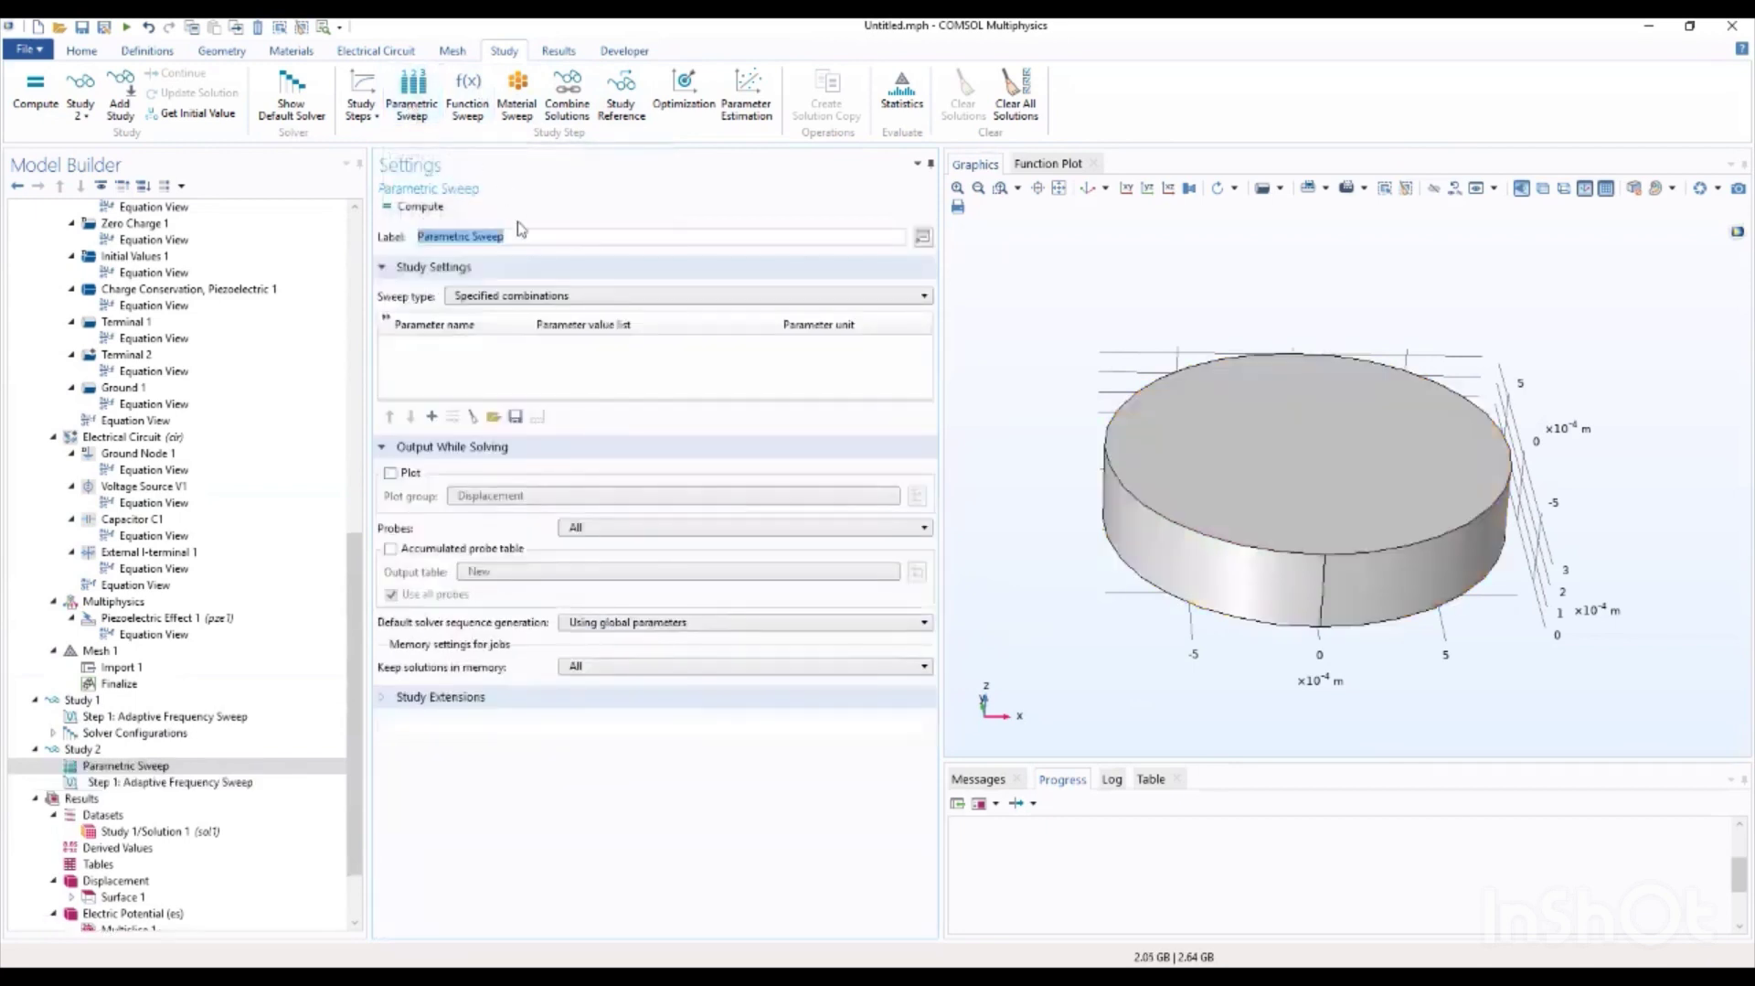
left_click(432, 416)
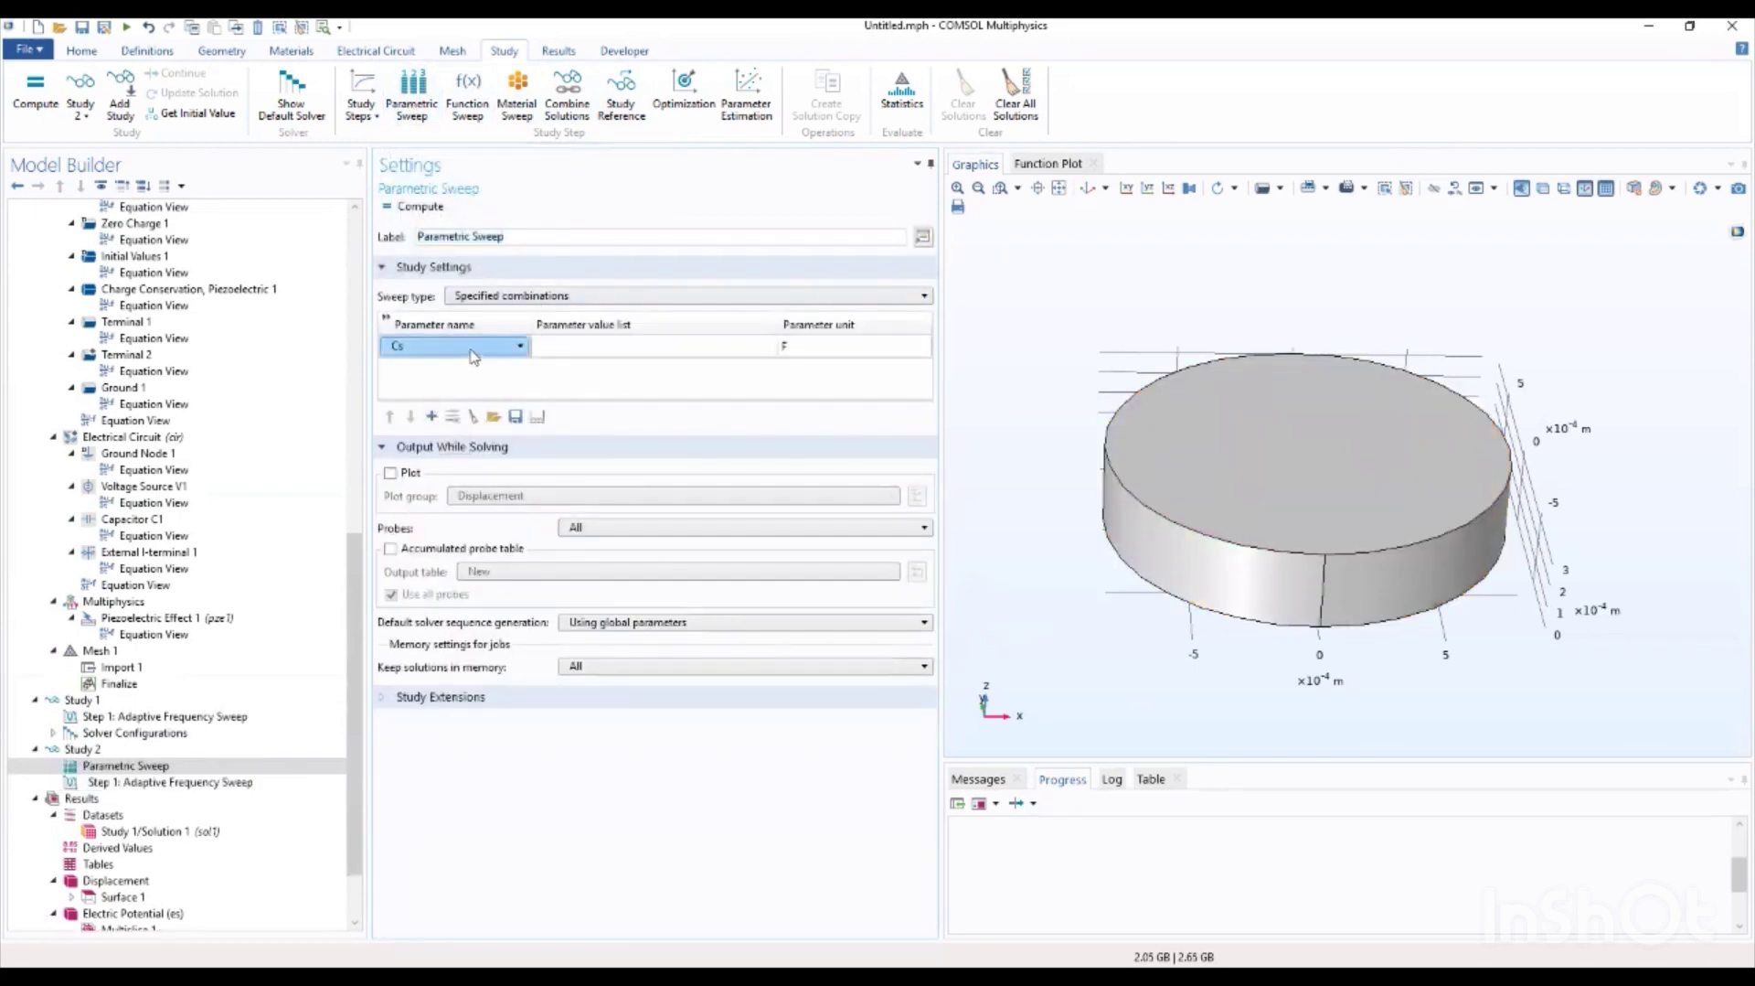
left_click(521, 348)
left_click(522, 348)
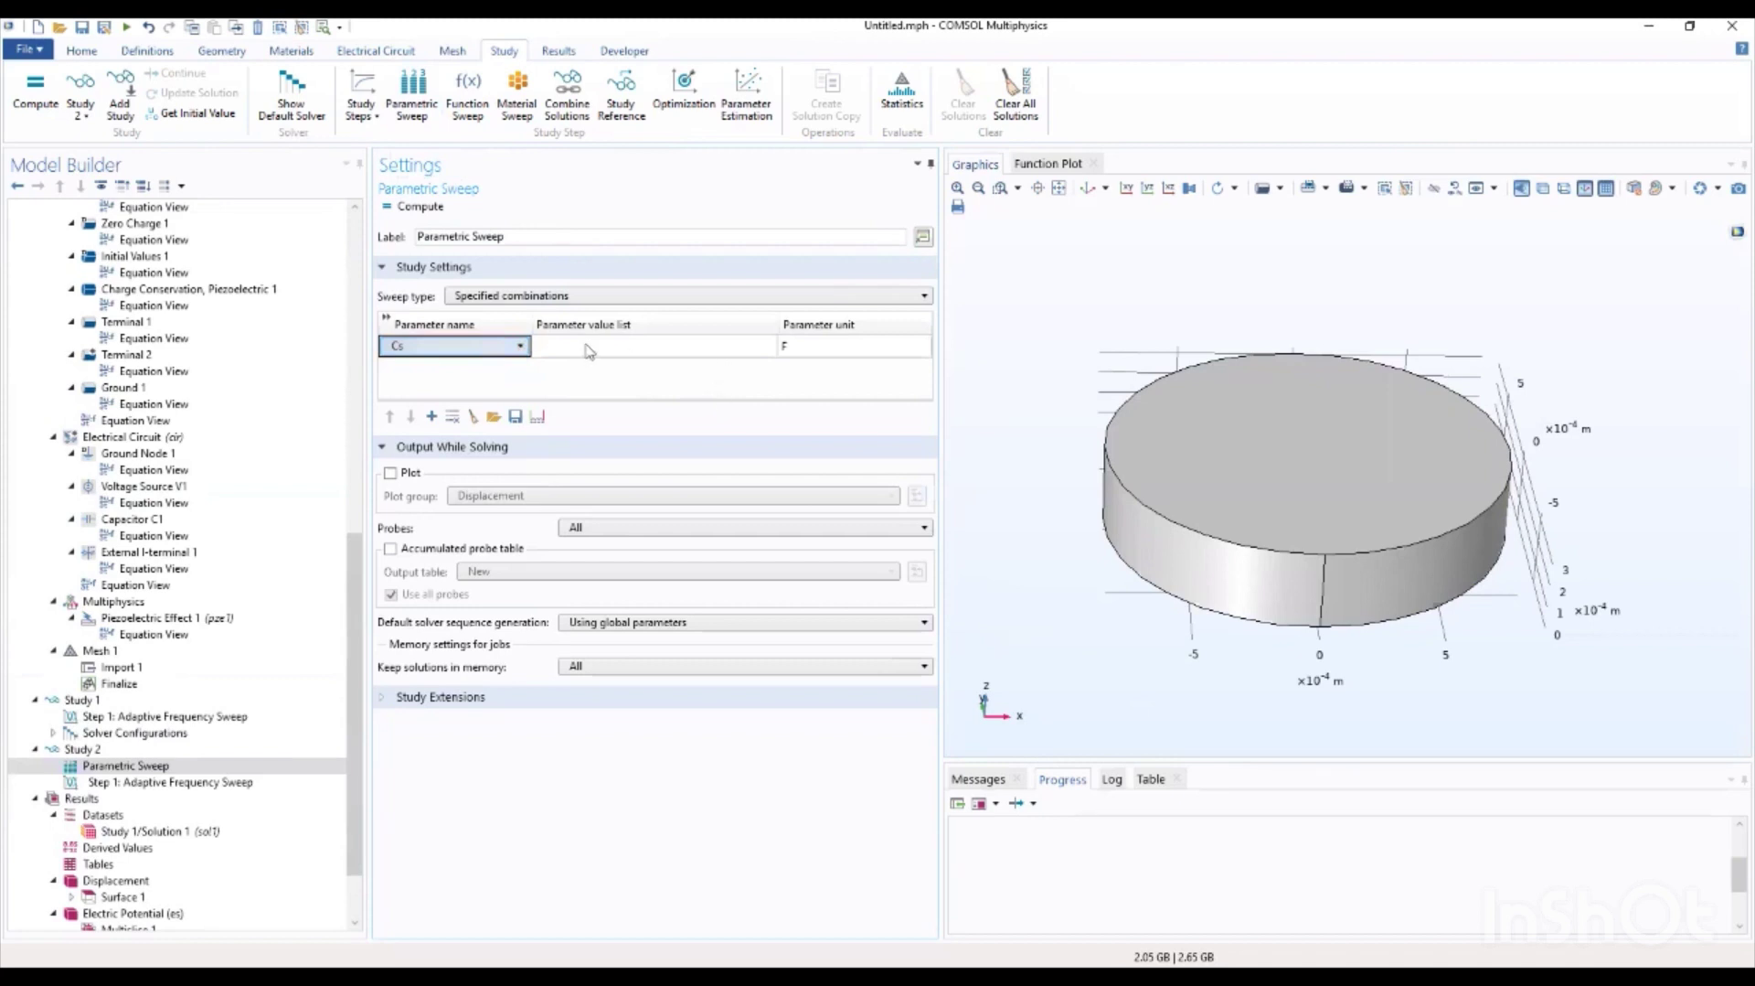
left_click(644, 349)
left_click(642, 345)
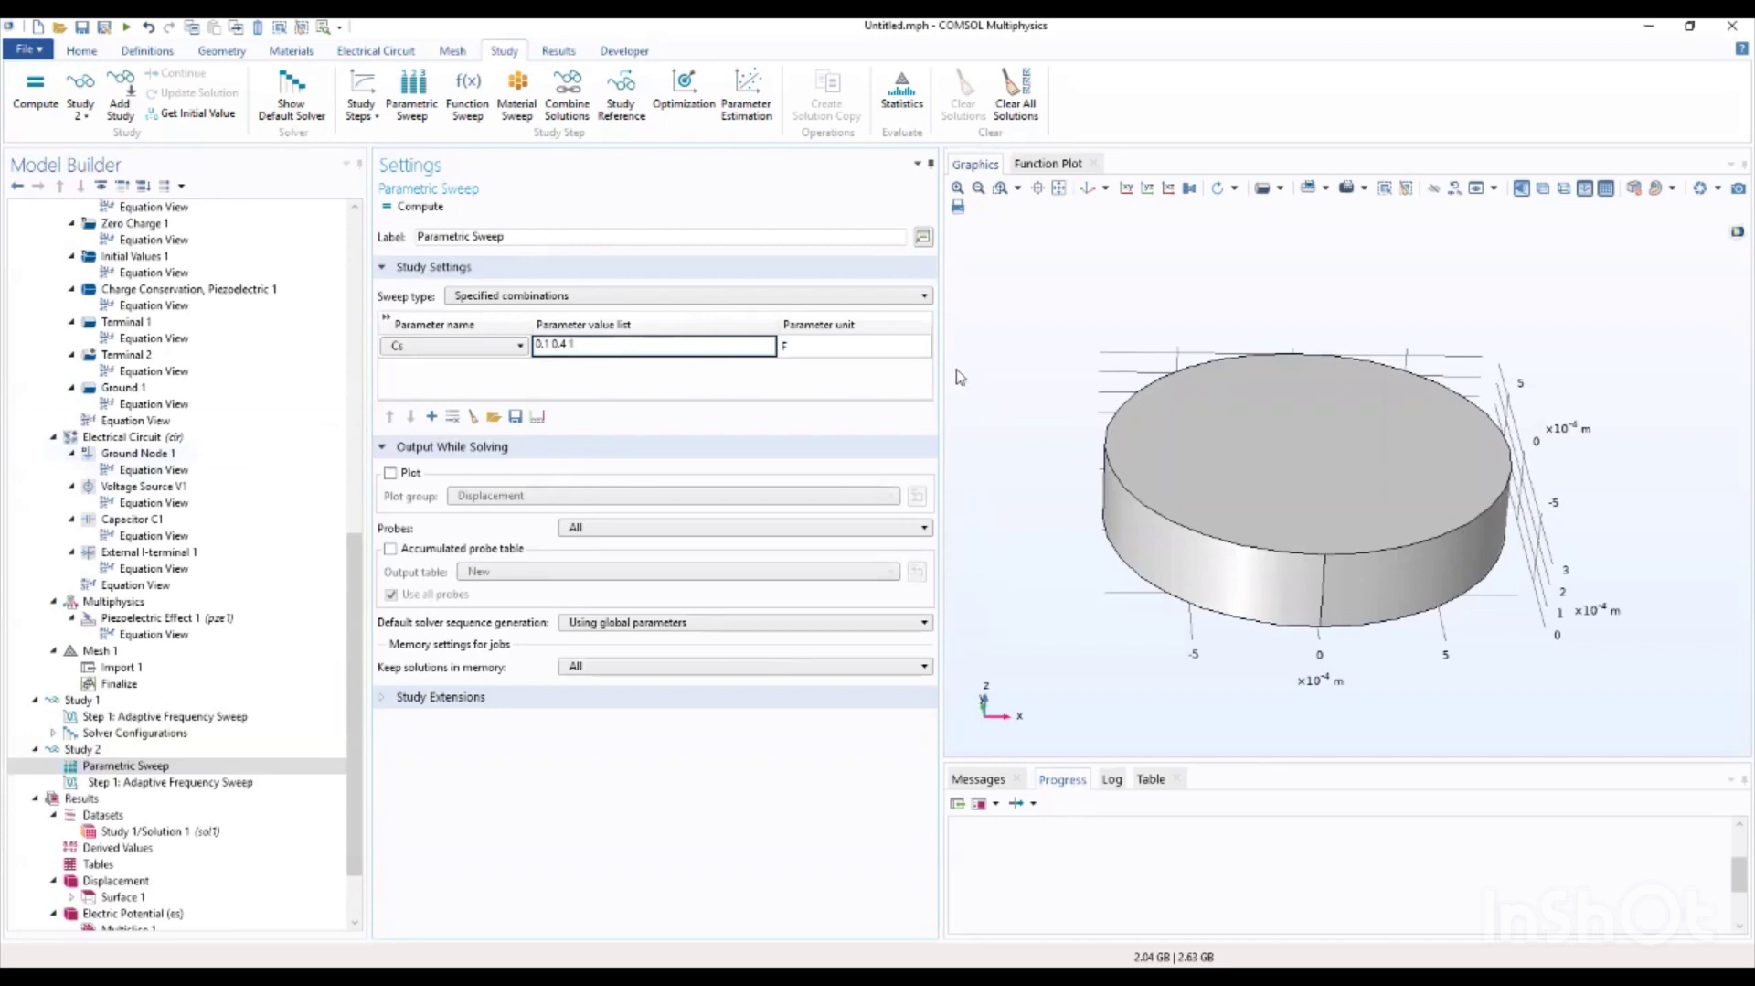
left_click(825, 347)
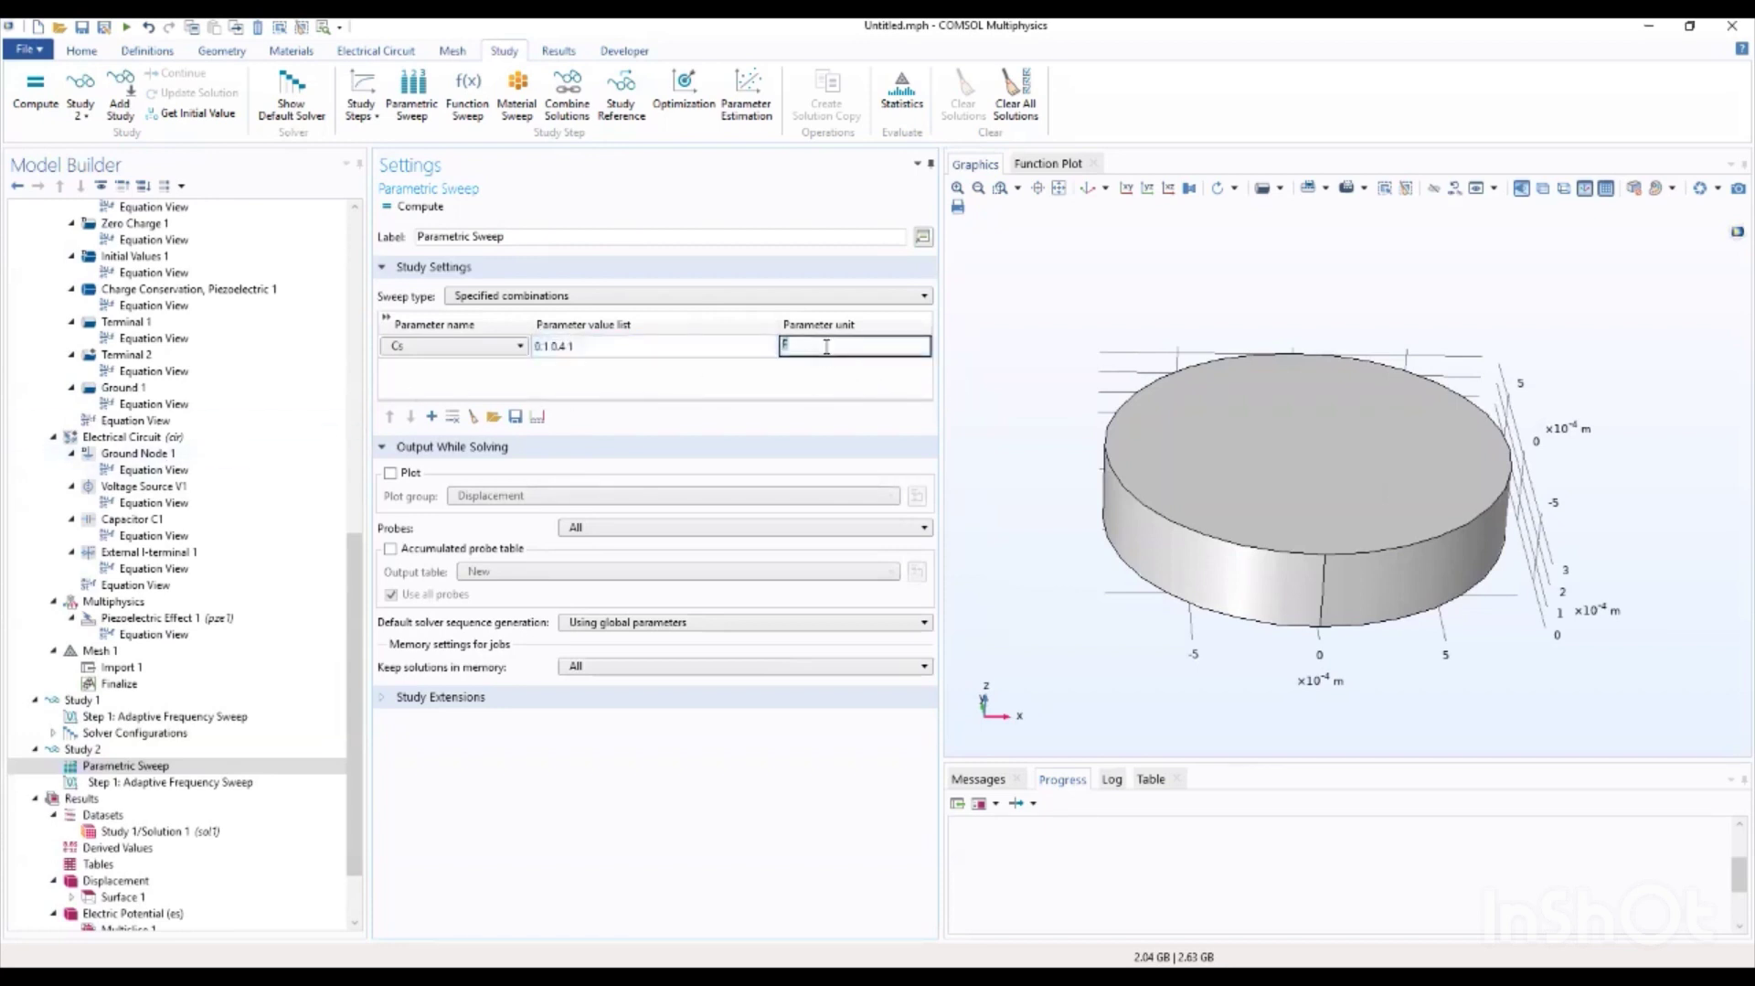
type("pF")
key("Return")
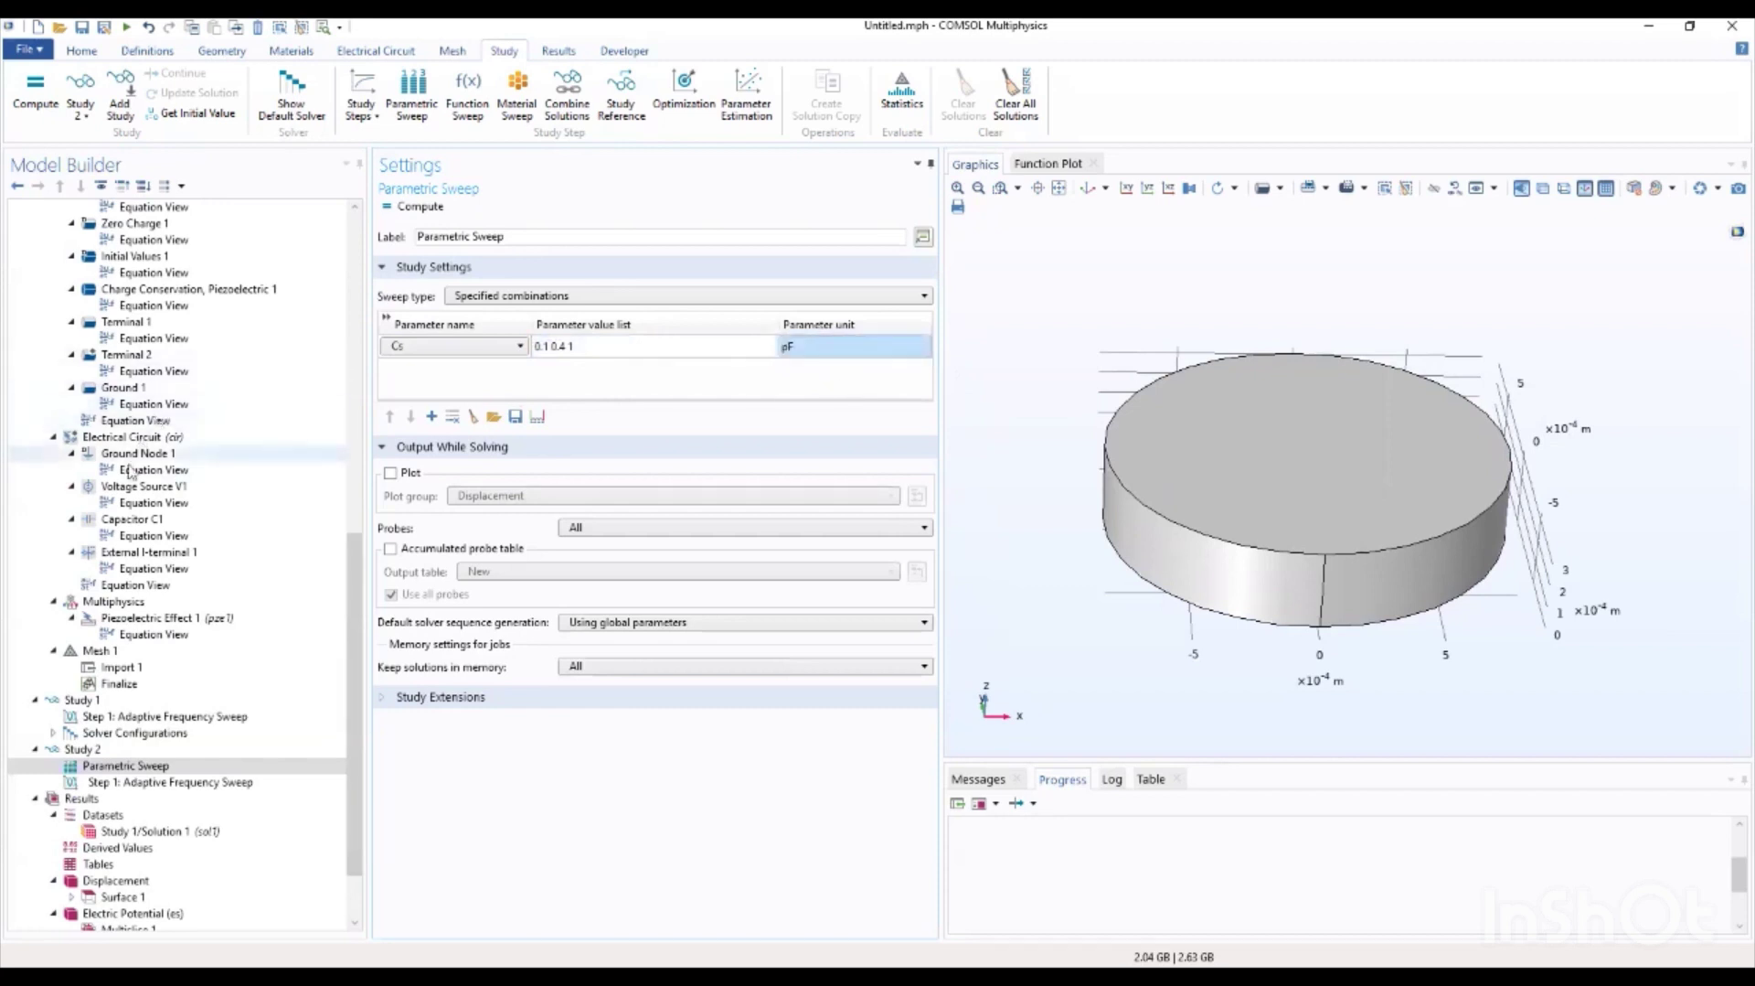
Step: Compute Study 2 with default plot generation turned off
left_click(95, 751)
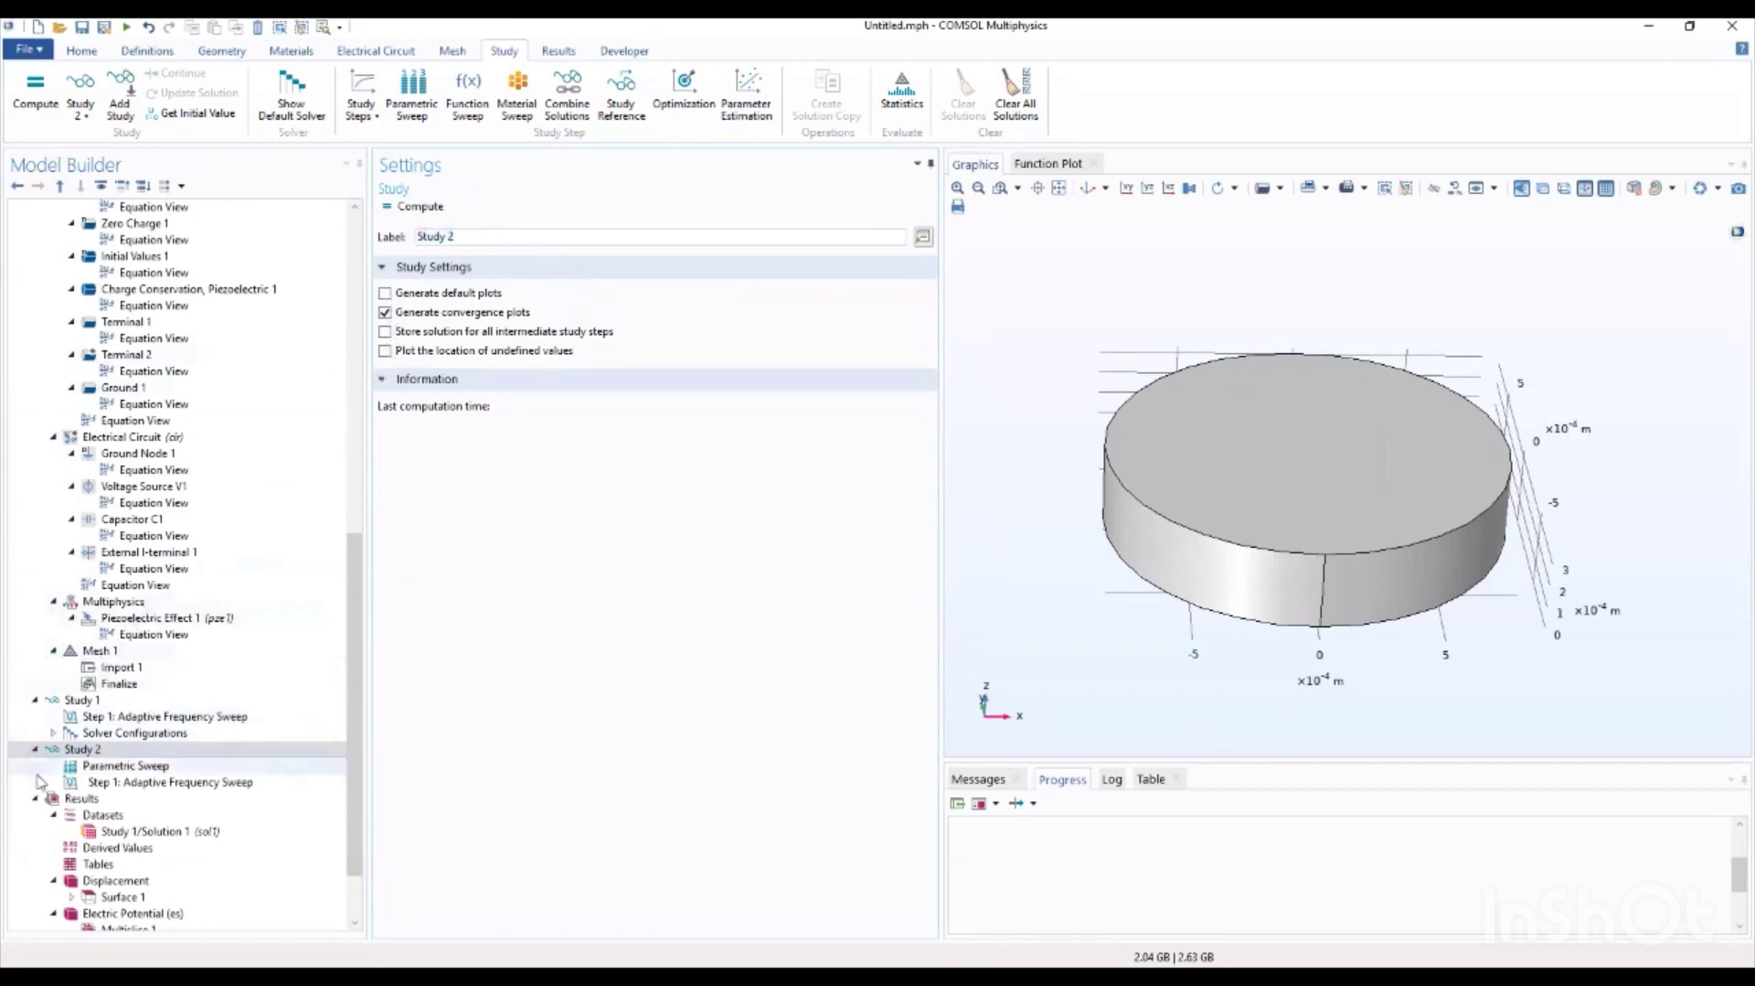
left_click(420, 207)
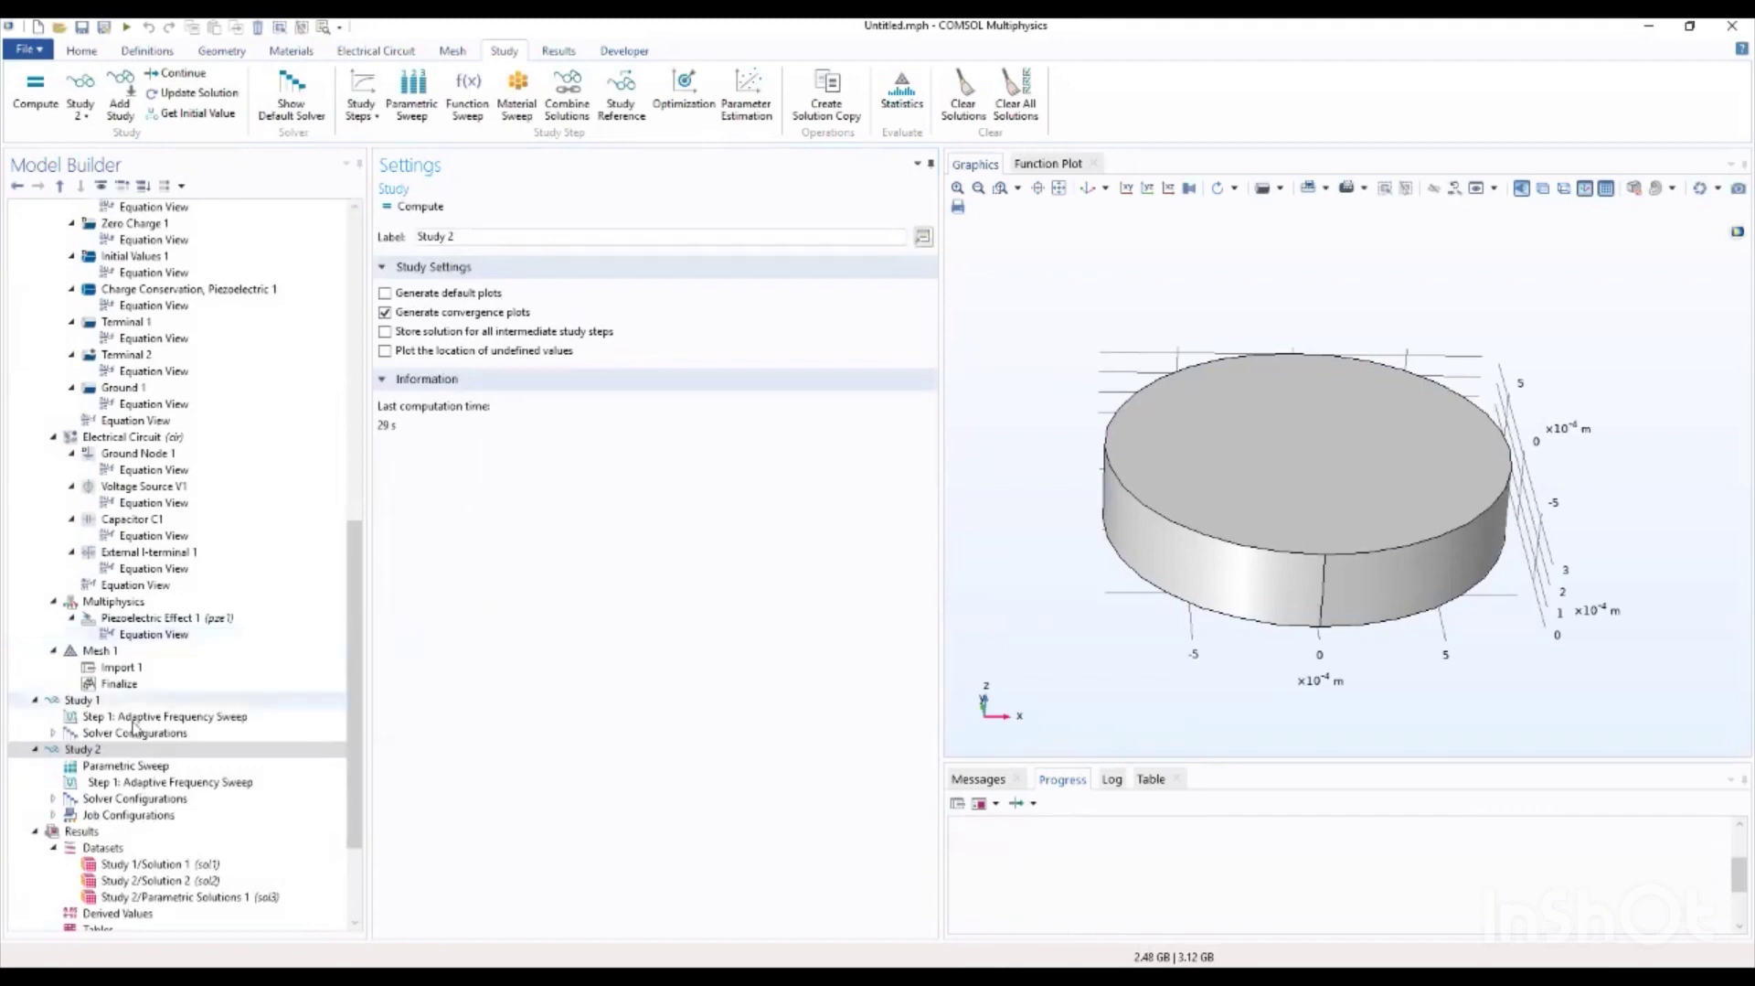
left_click(146, 753)
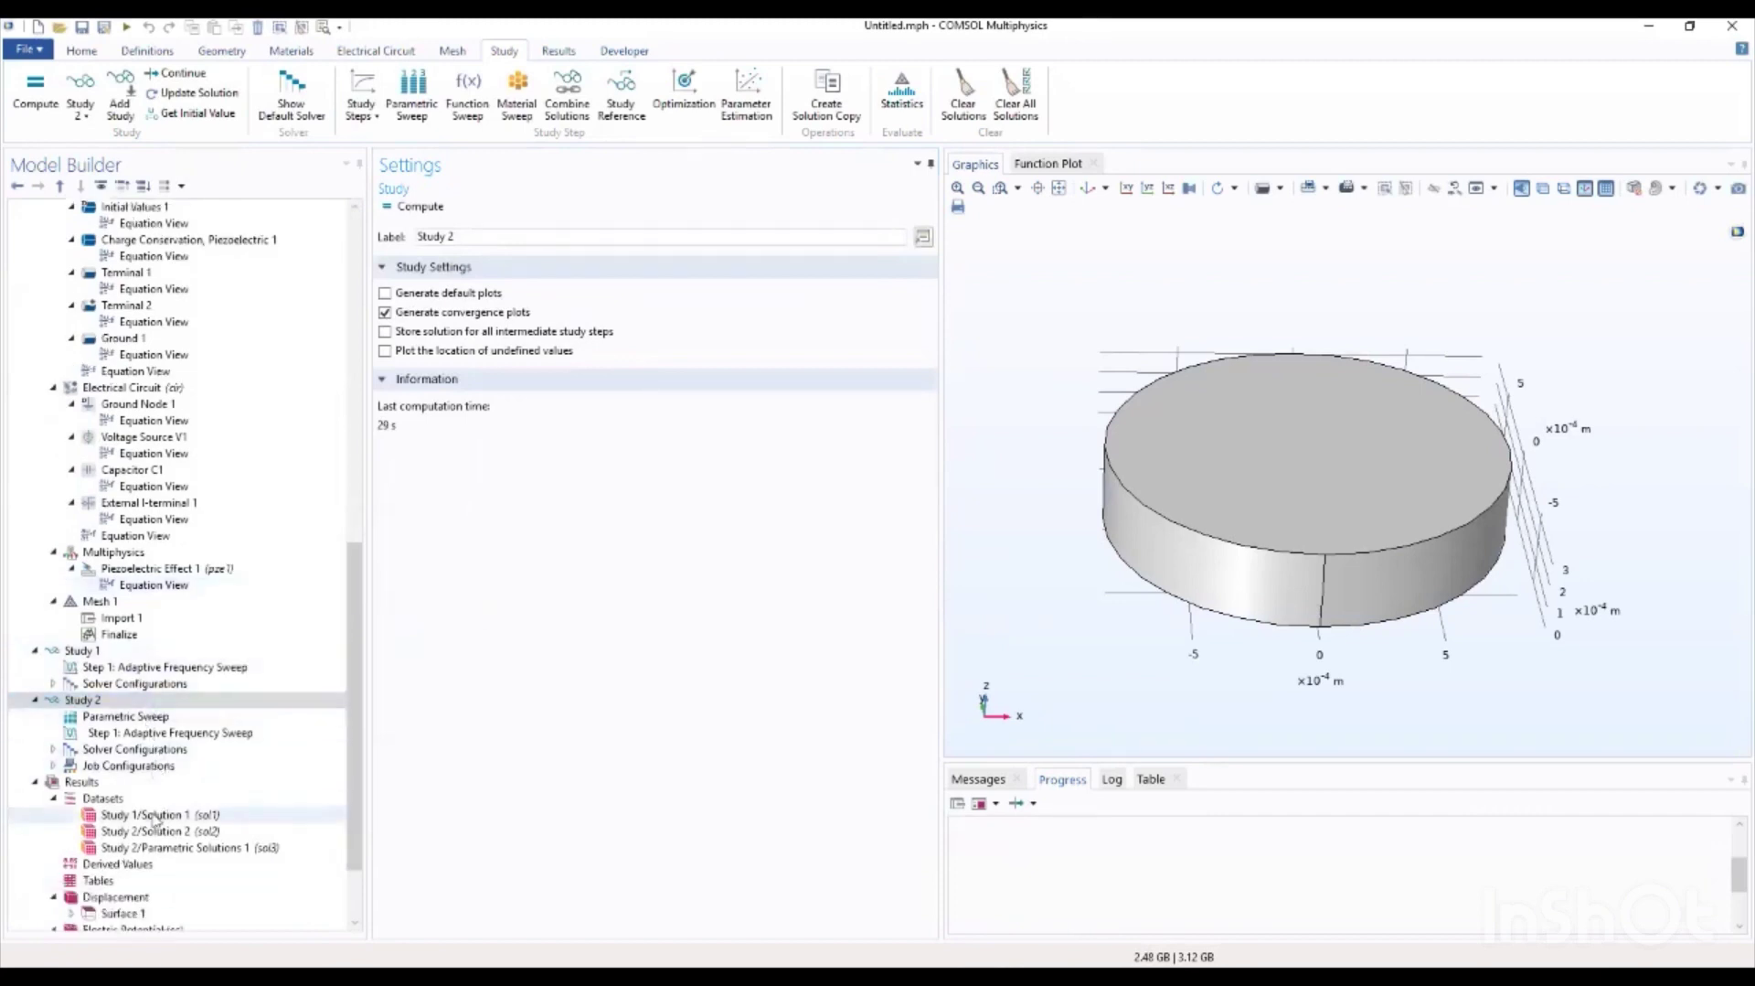
Step: Duplicate the mechanical response plot group and set the copy's dataset to Study 2/Parametric Solutions 1 (sol3)
scroll(163, 850, "down", 1)
scroll(163, 851, "down", 2)
left_click(160, 864)
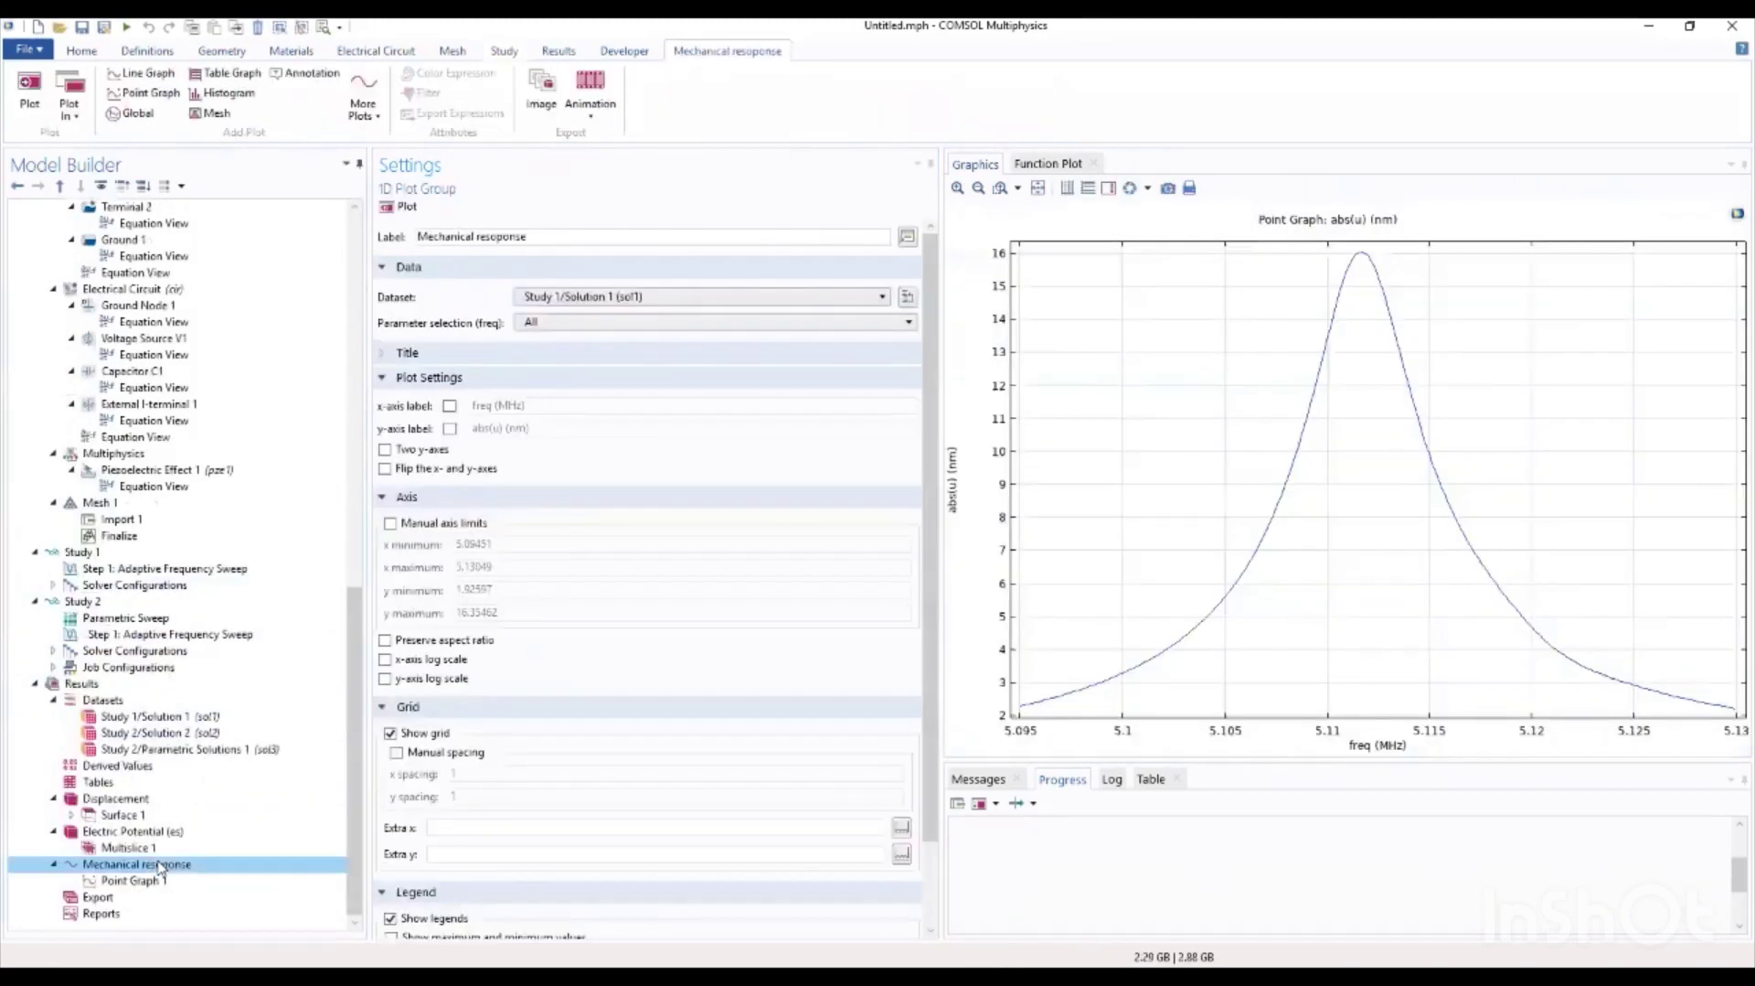
right_click(161, 865)
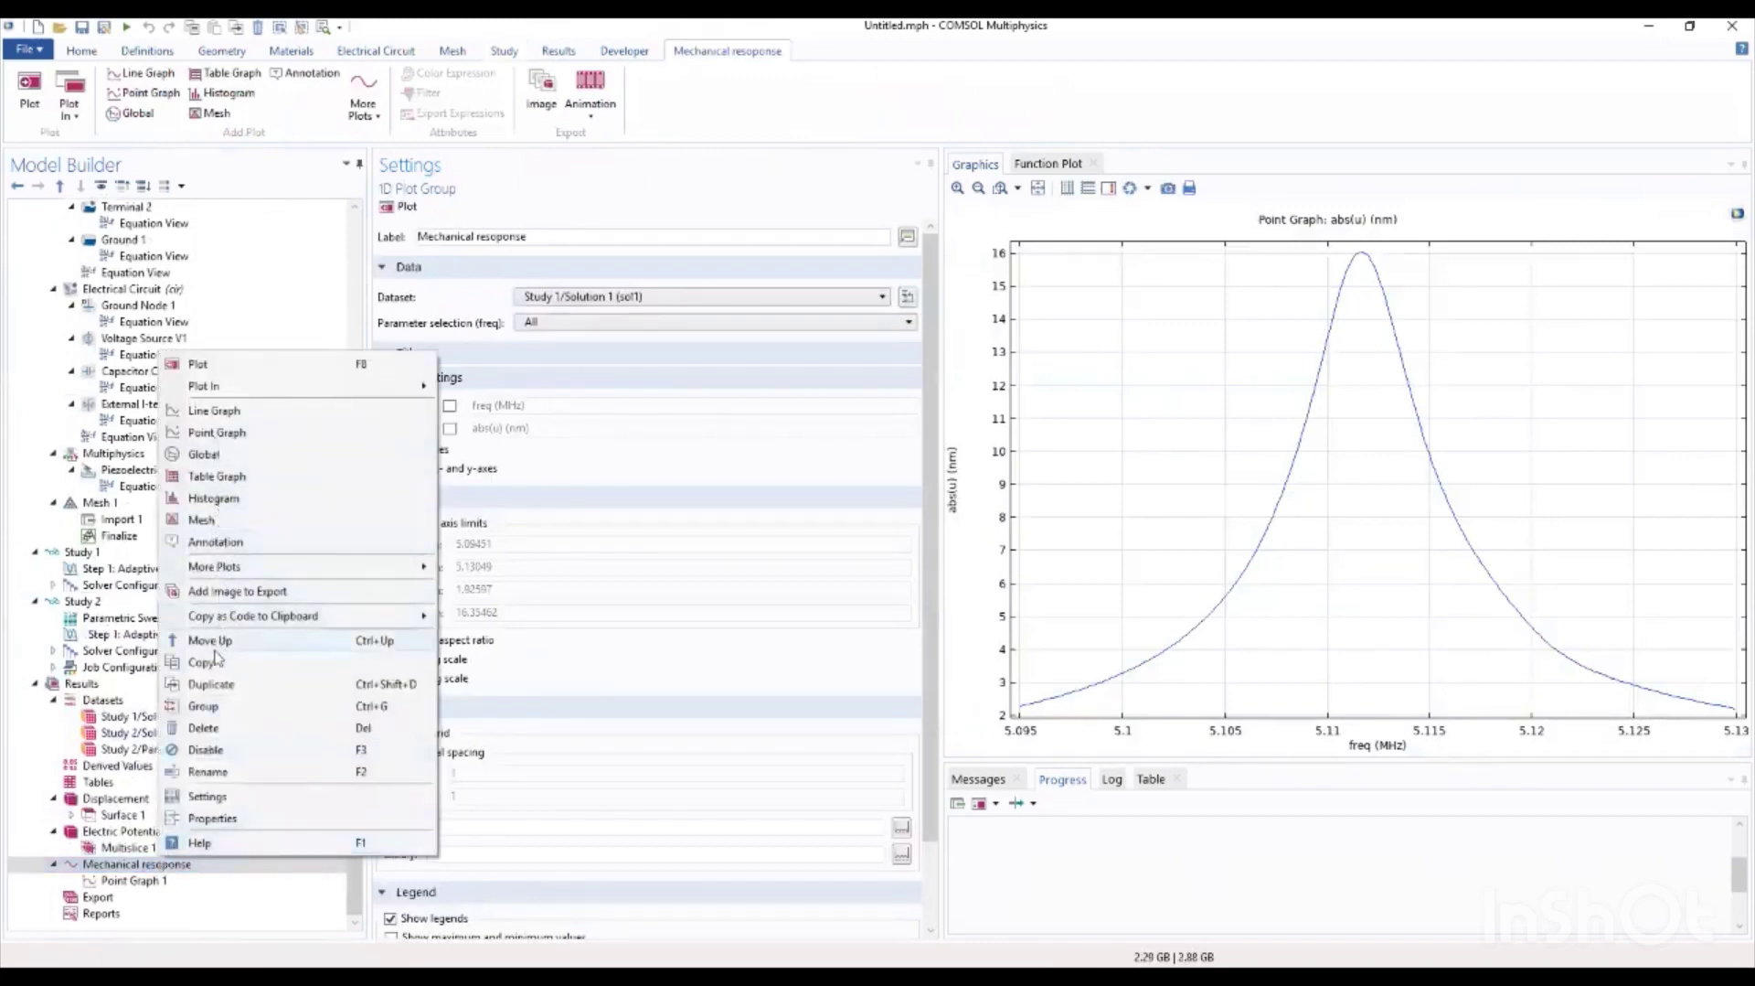
left_click(228, 706)
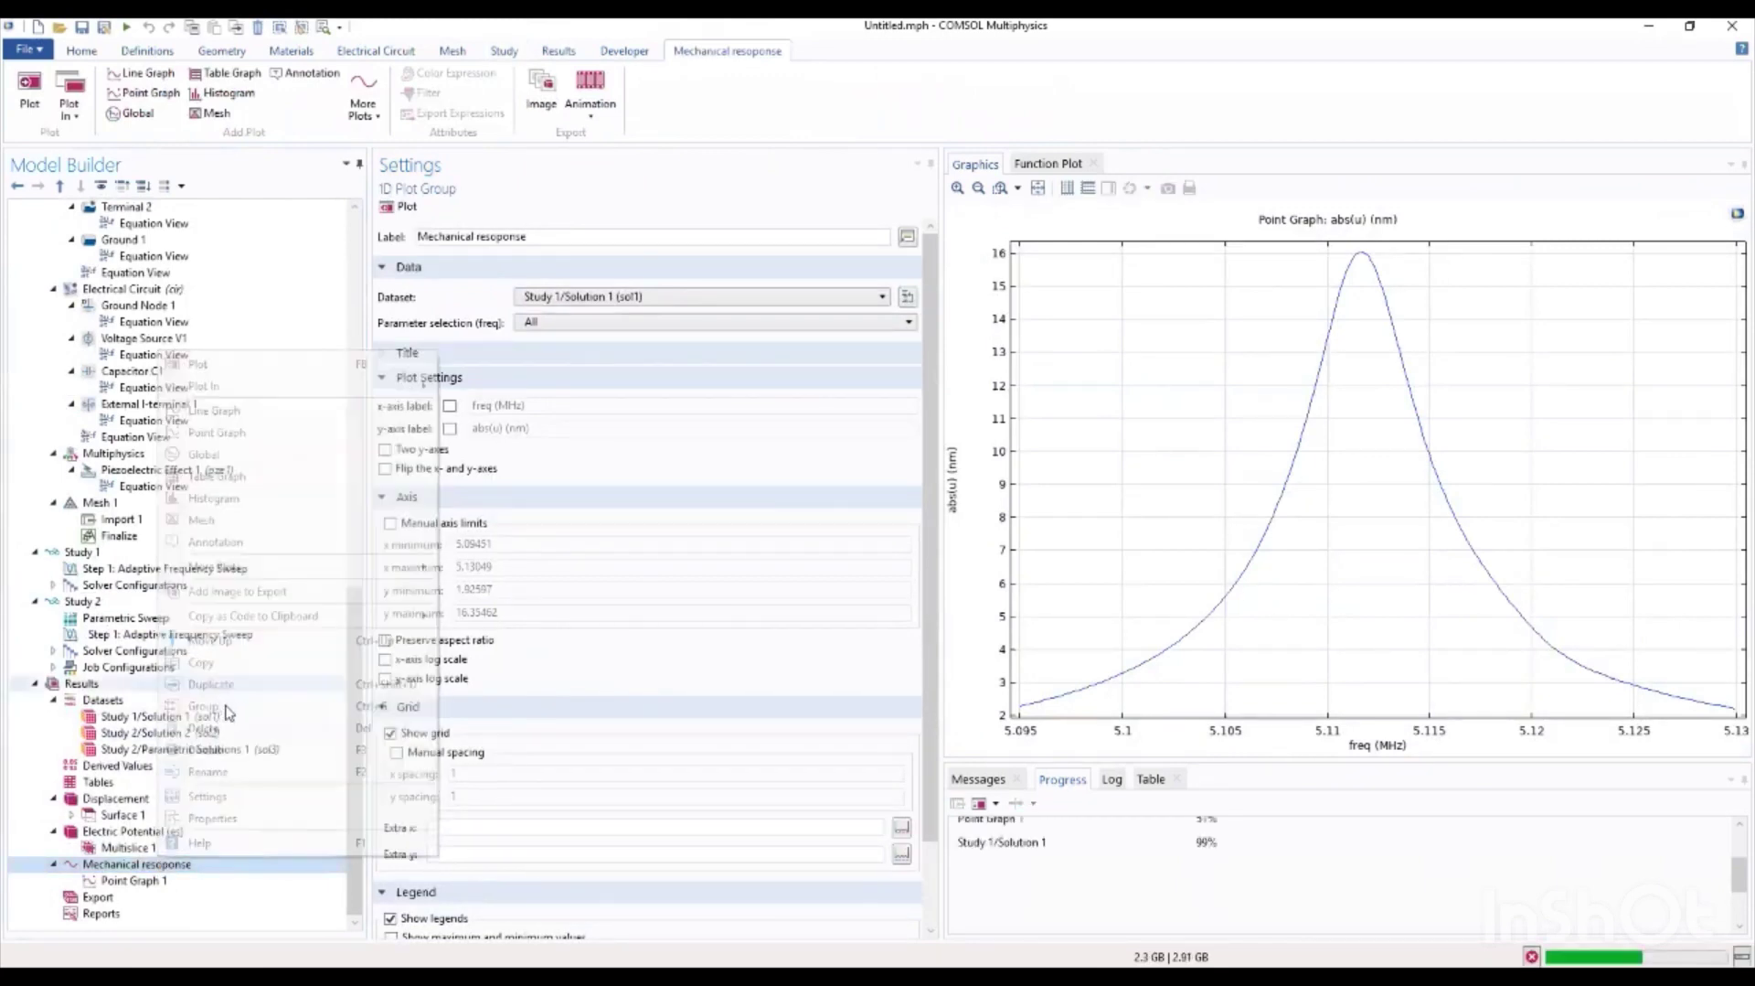
left_click(621, 297)
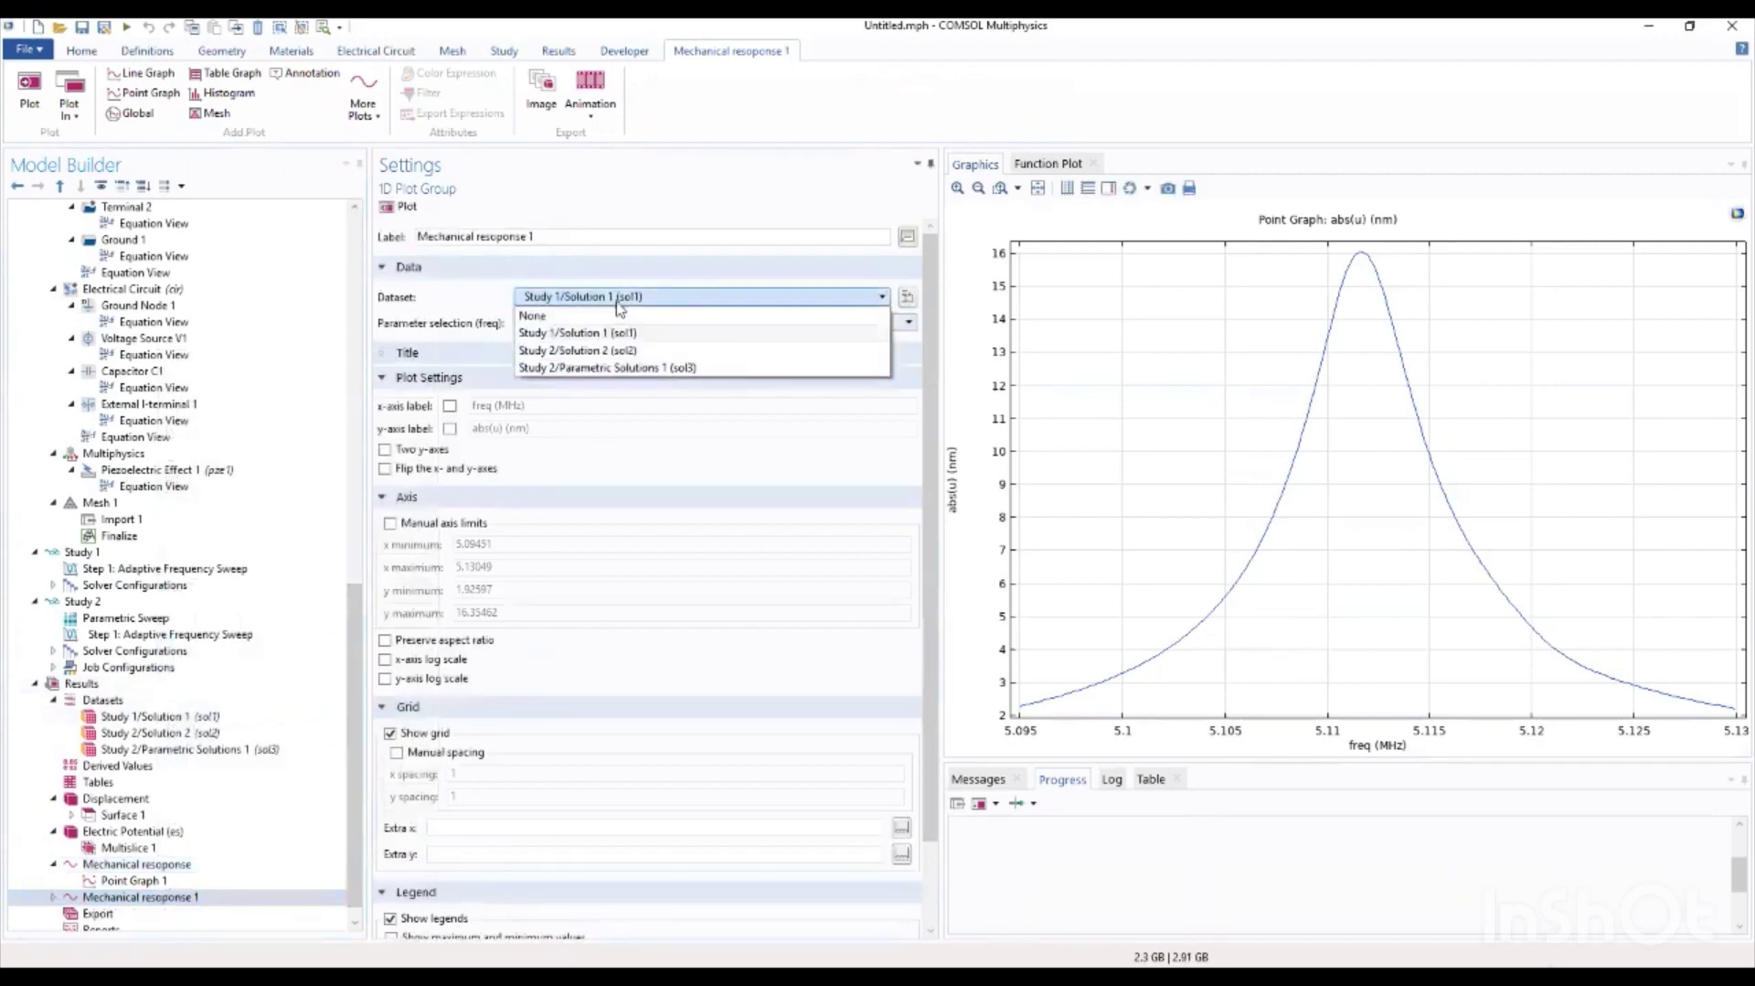
left_click(624, 368)
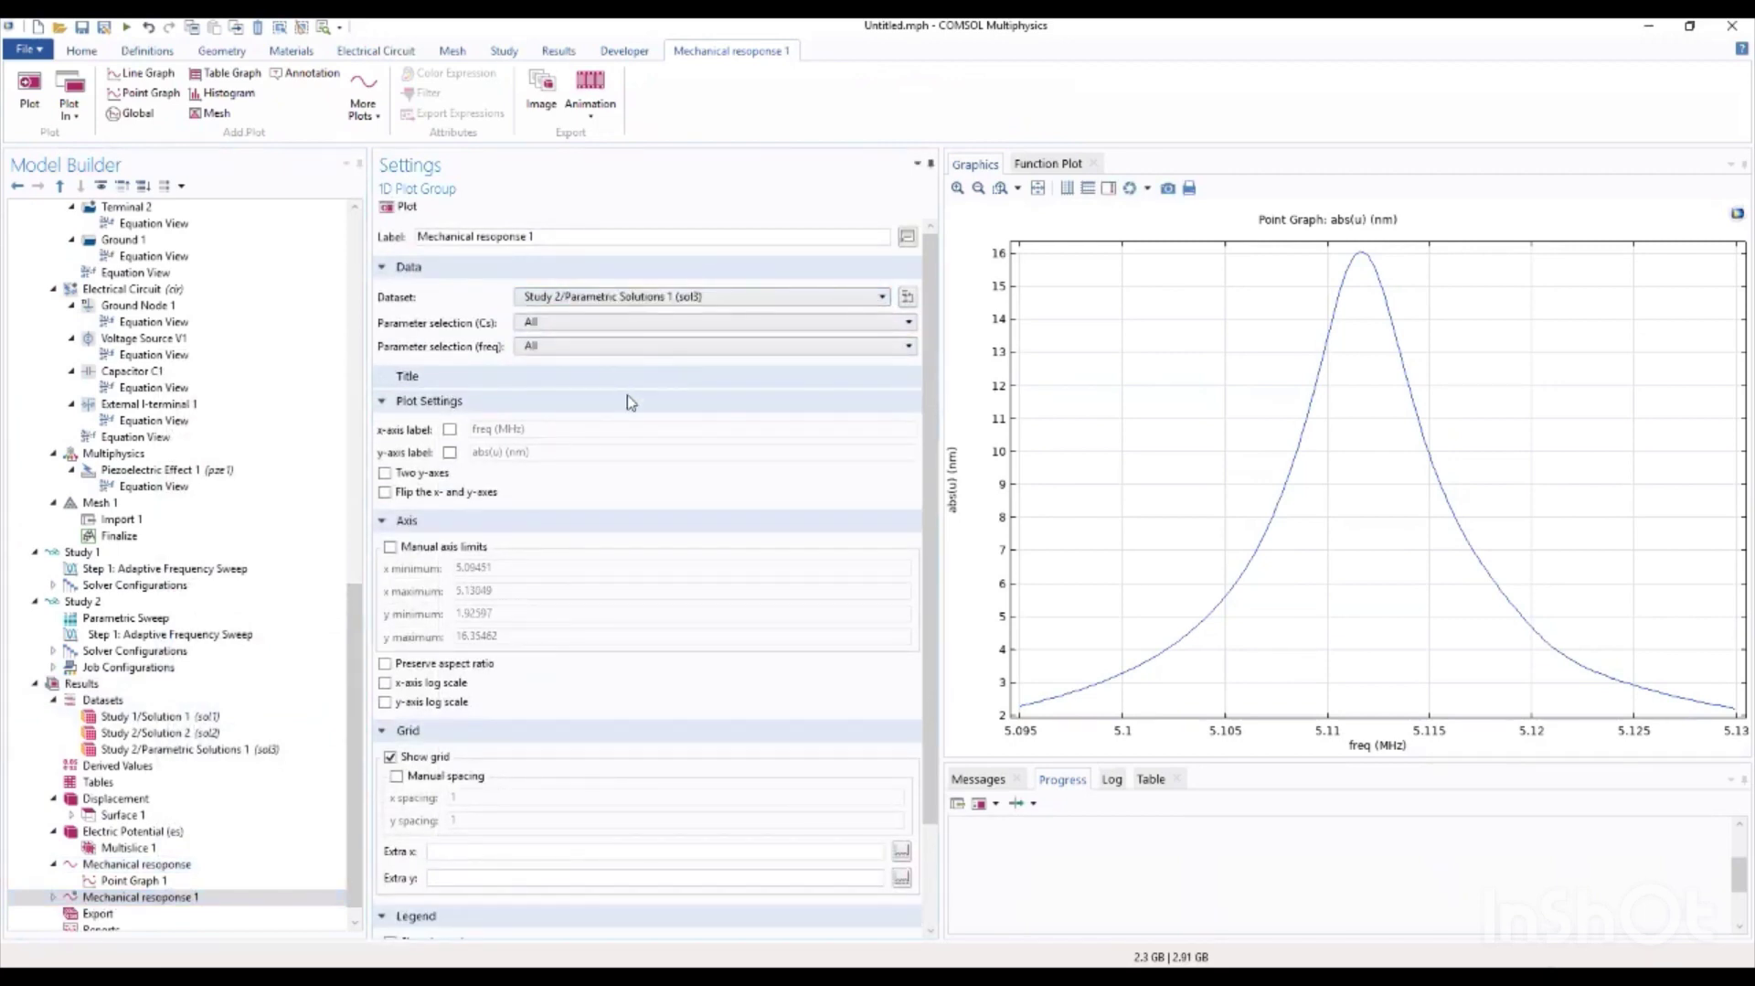
Step: Set the duplicated plot group's legend position to Upper left and plot the response curves
scroll(576, 507, "down", 3)
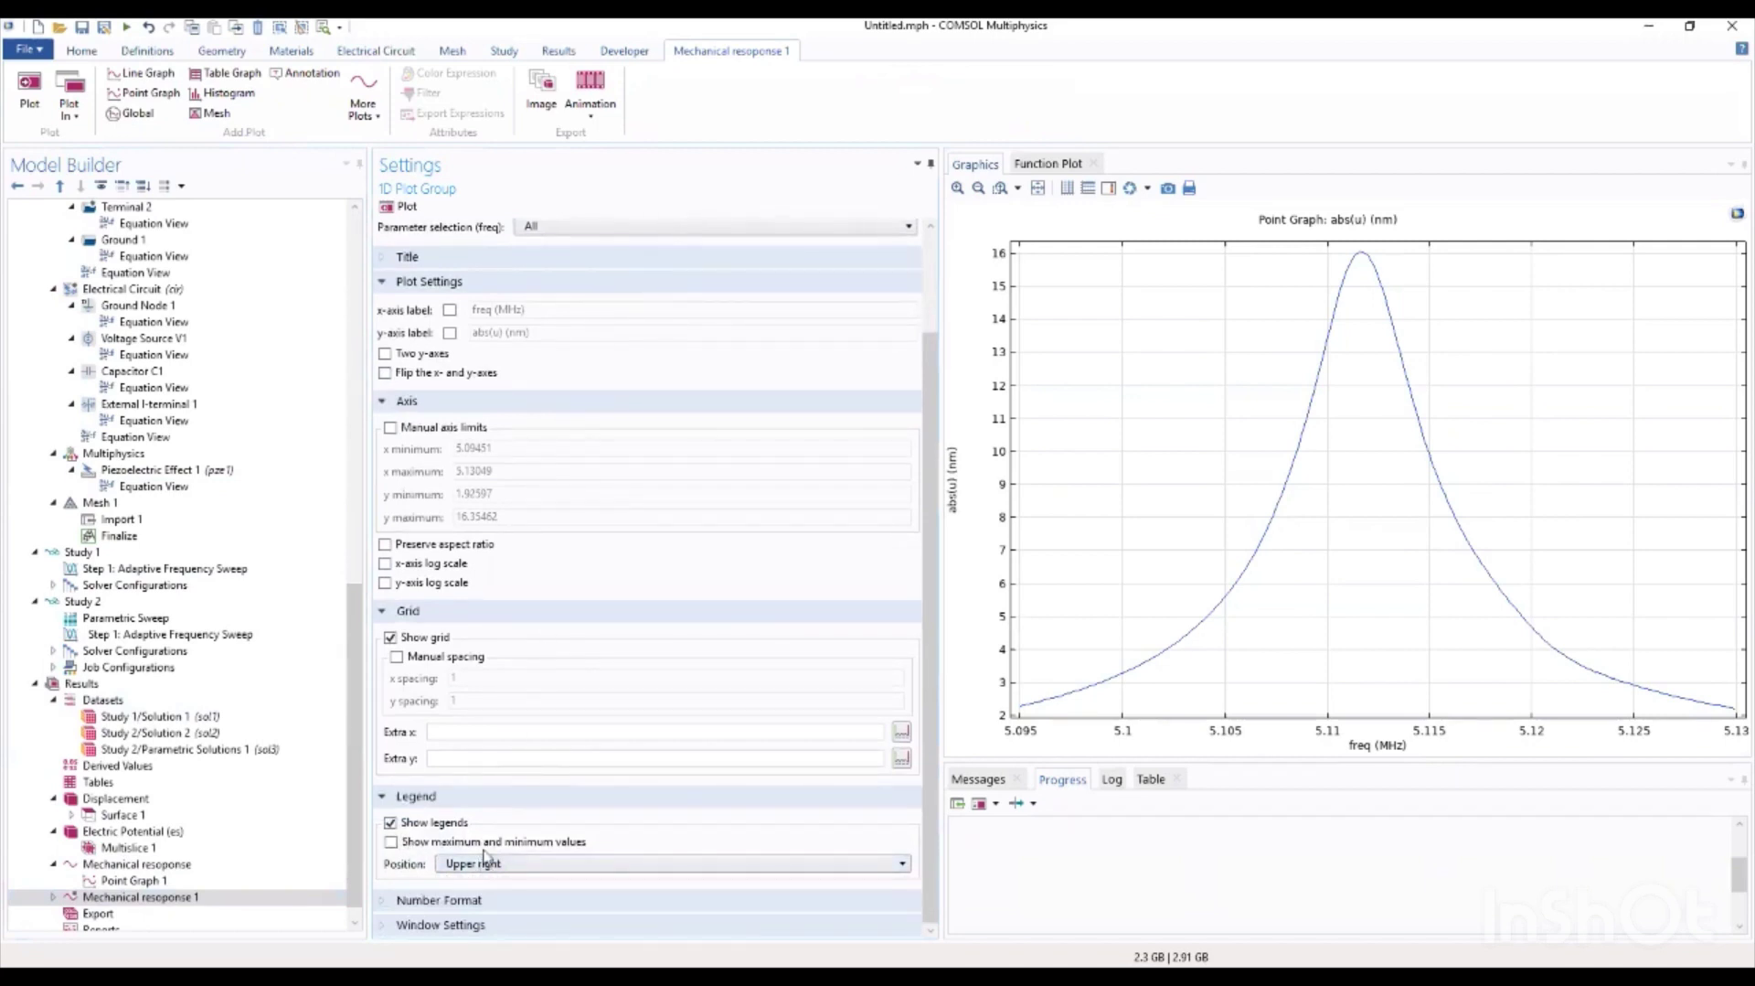
left_click(577, 868)
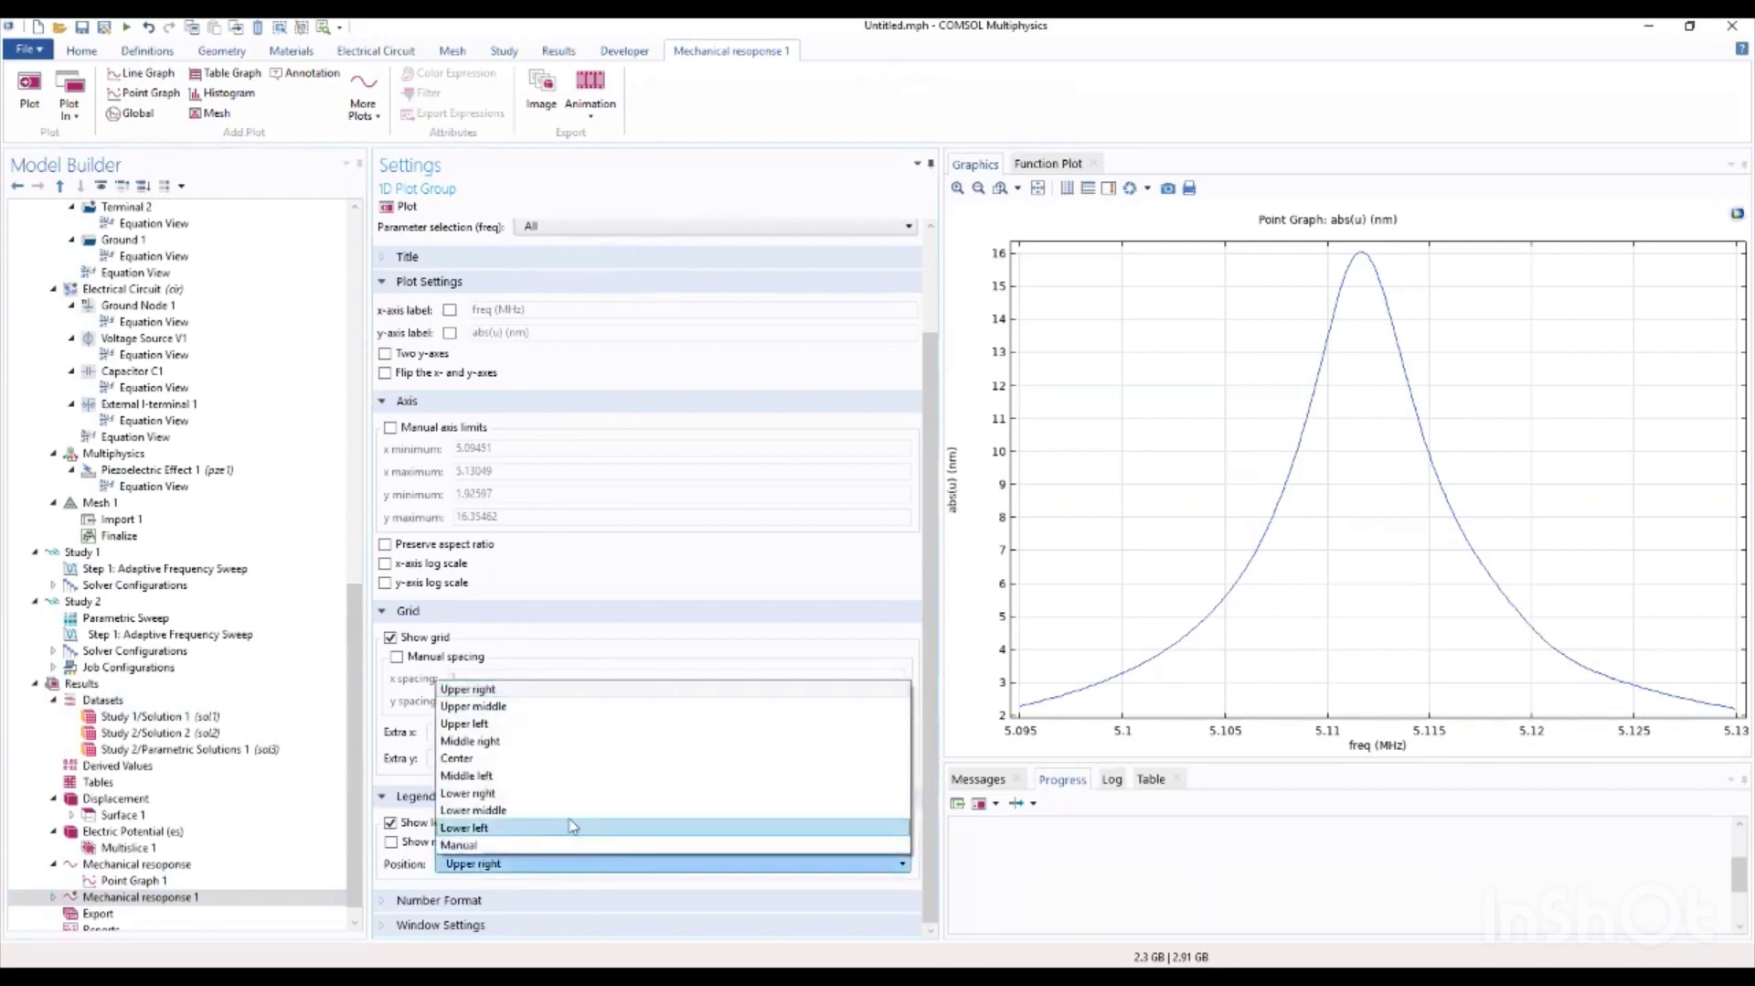
left_click(541, 724)
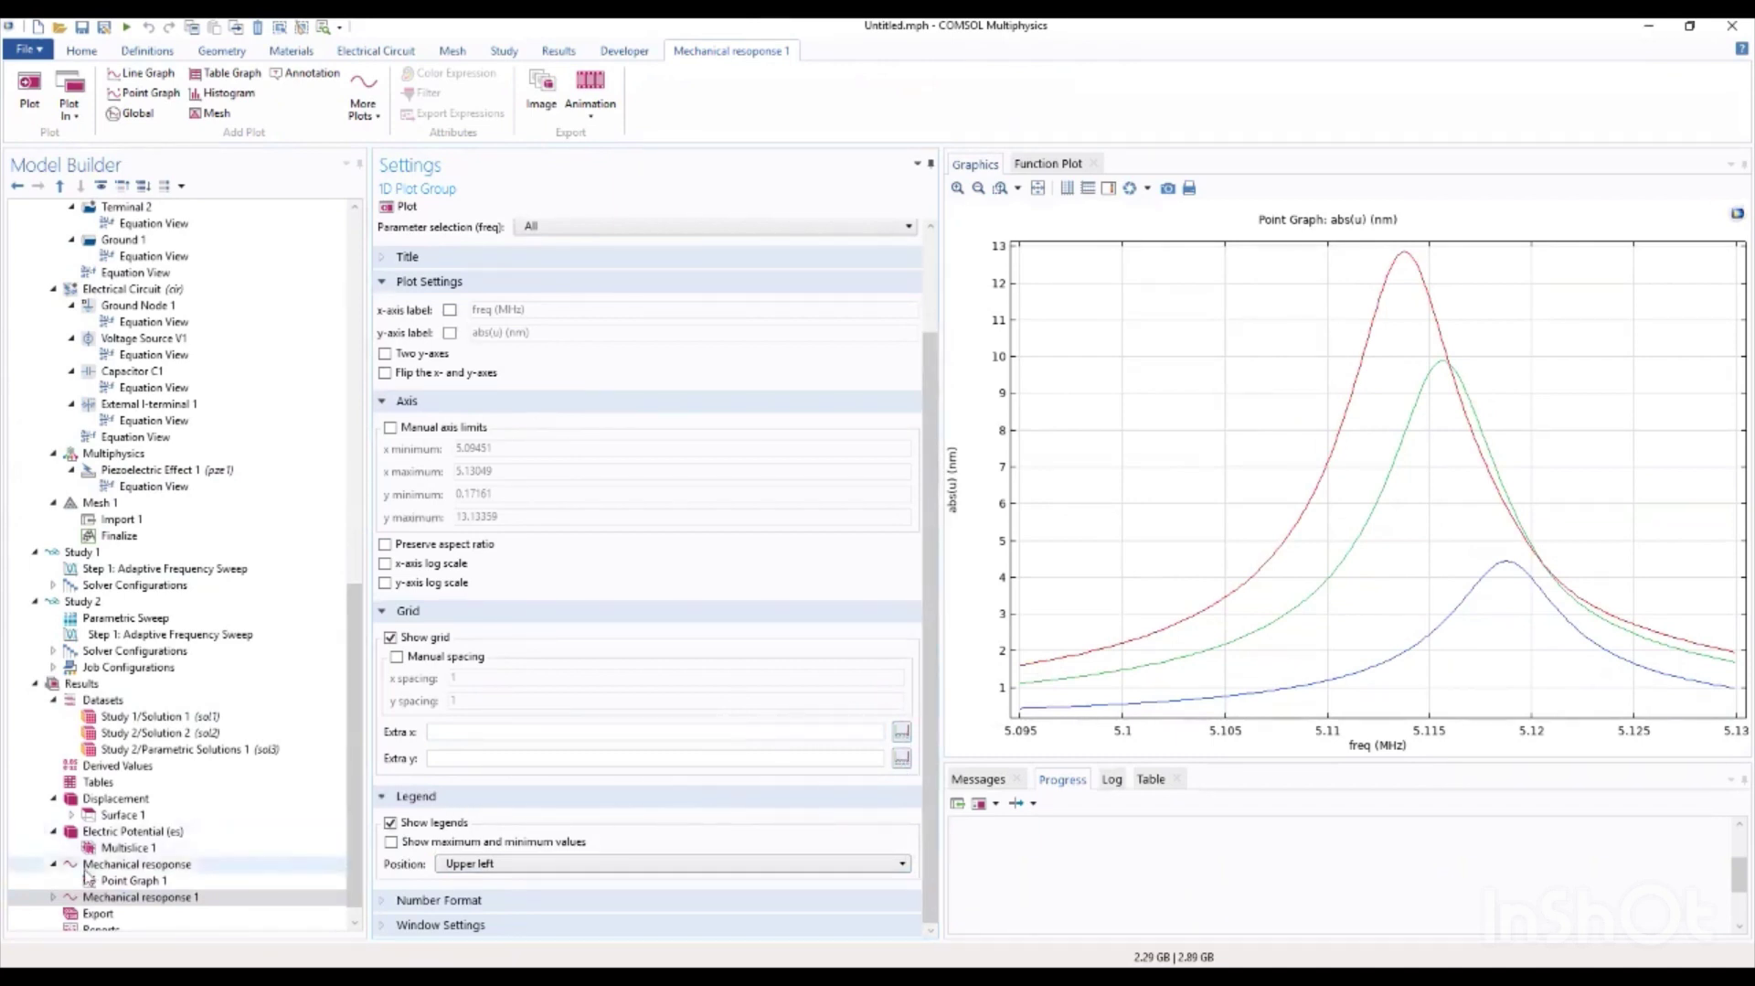
Step: Show the automatic legends for the point graph in the duplicated mechanical response plot group
left_click(52, 896)
left_click(131, 915)
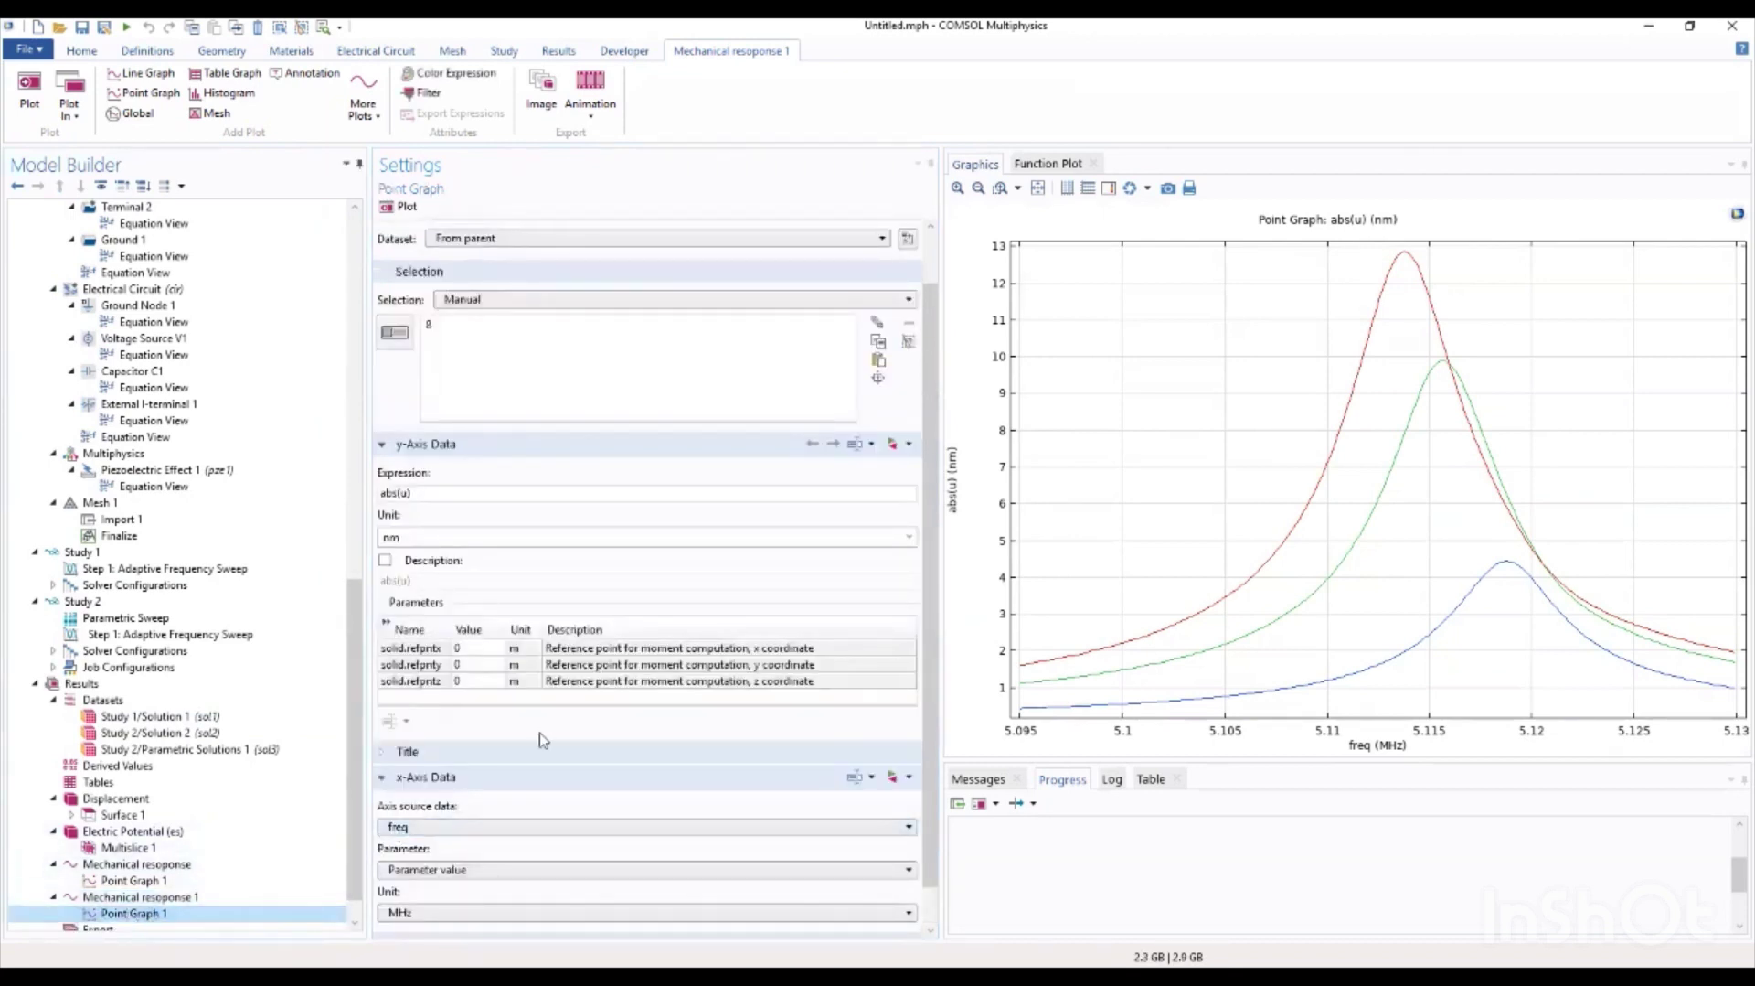
scroll(763, 728, "down", 1)
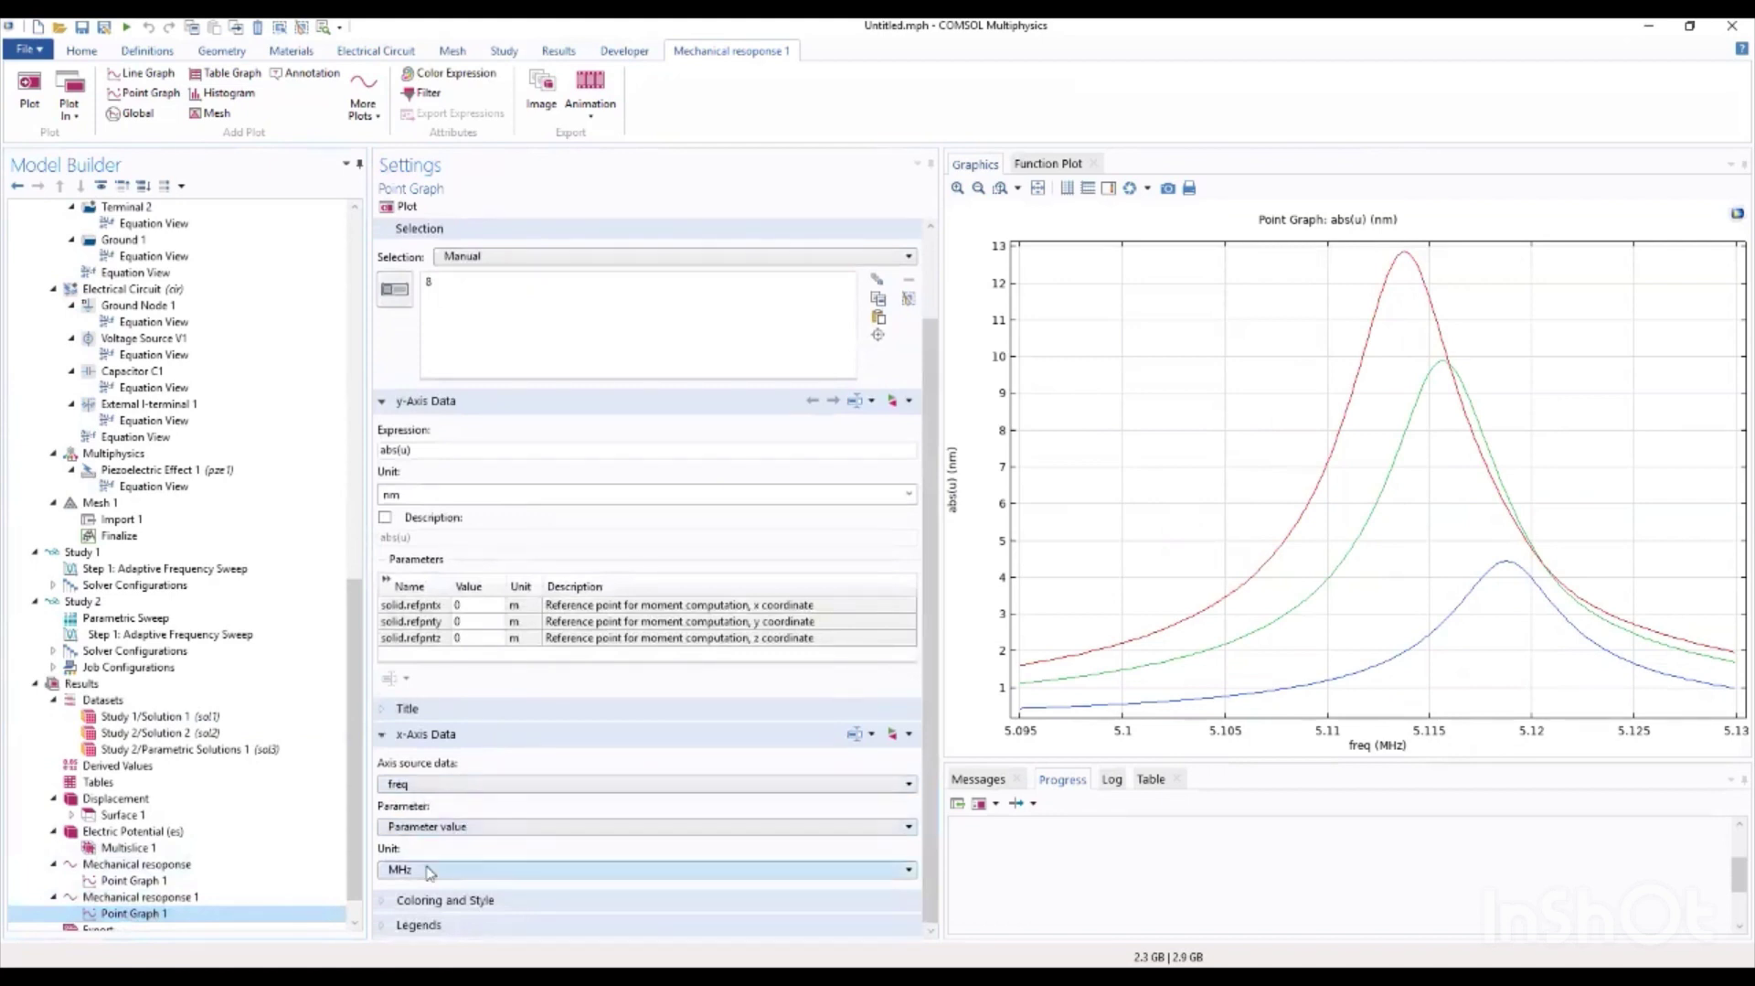
left_click(408, 926)
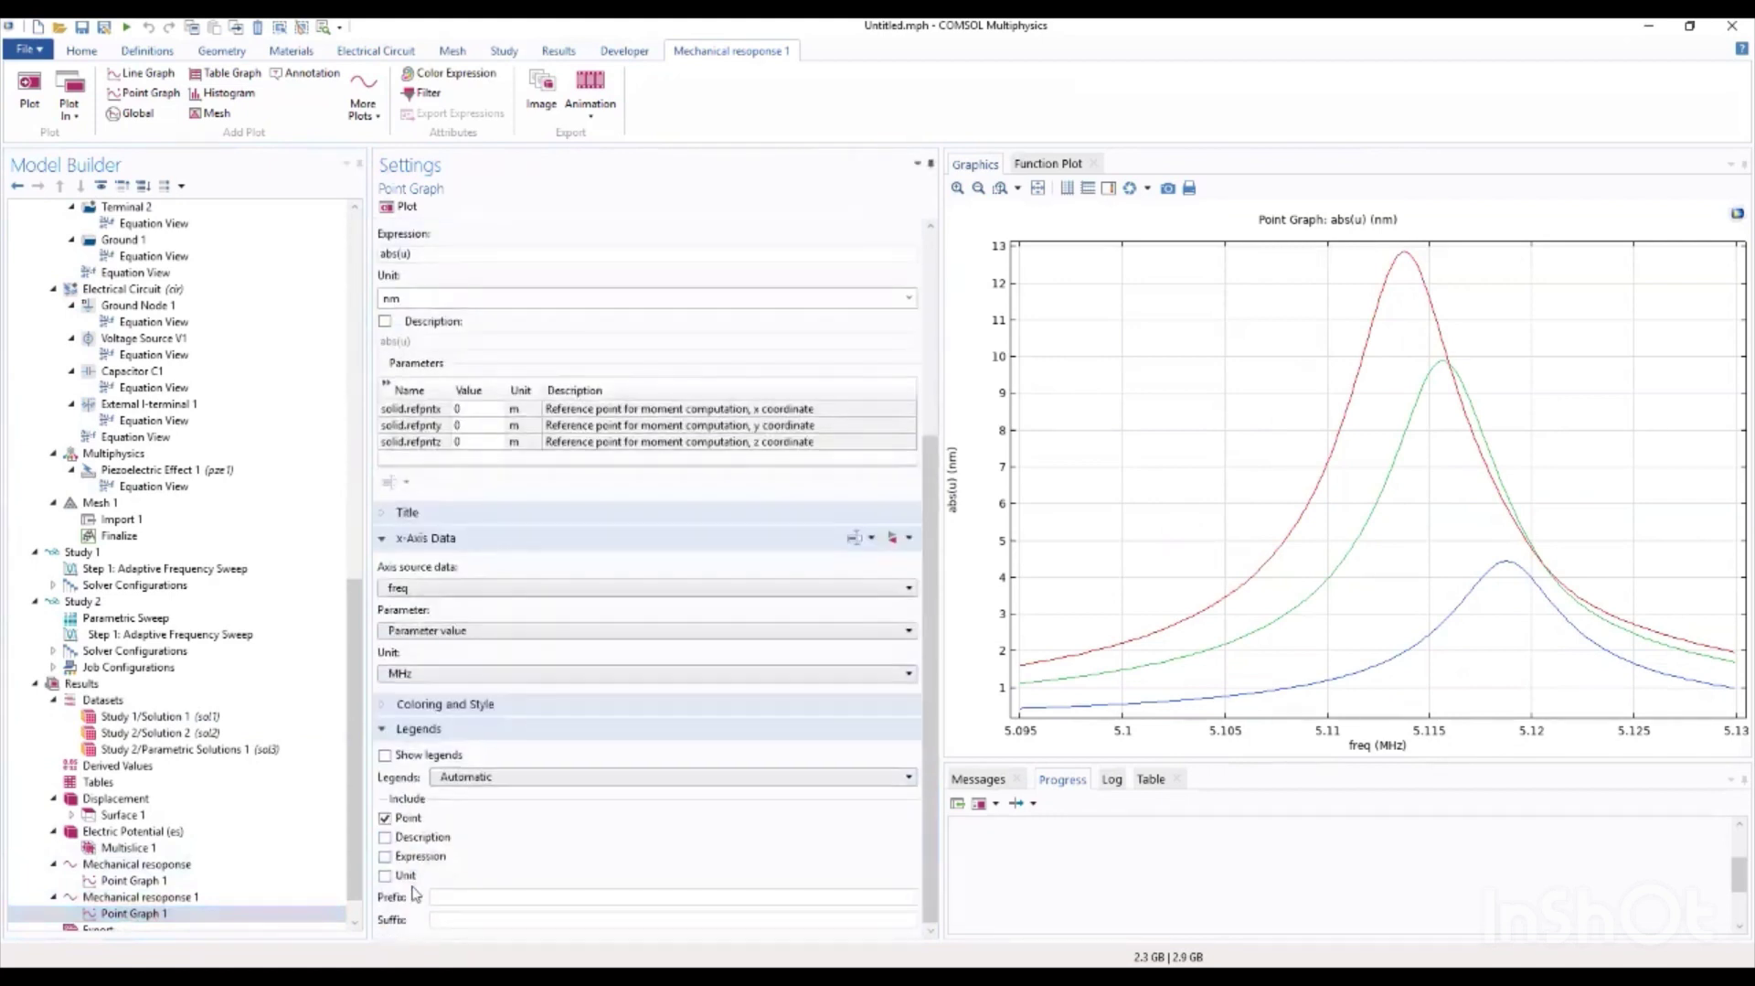
left_click(386, 756)
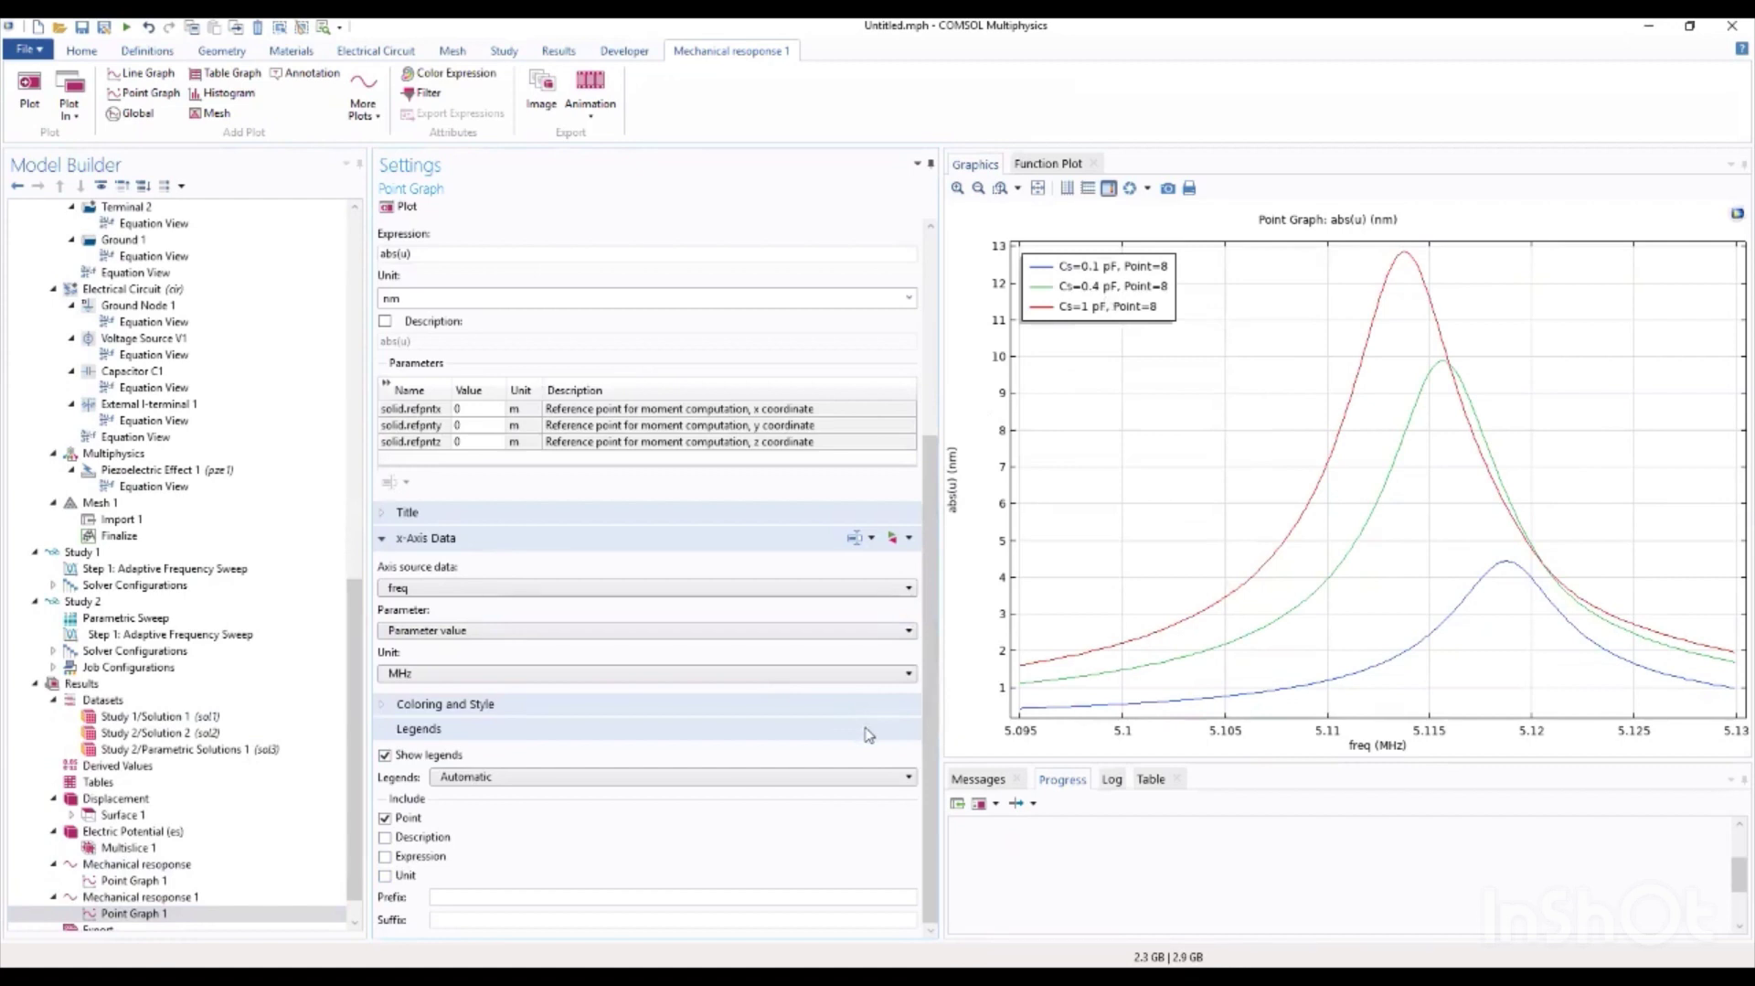
Step: Review both mechanical response plots, the displacement plot and the electric potential plot
left_click(101, 926)
left_click(137, 830)
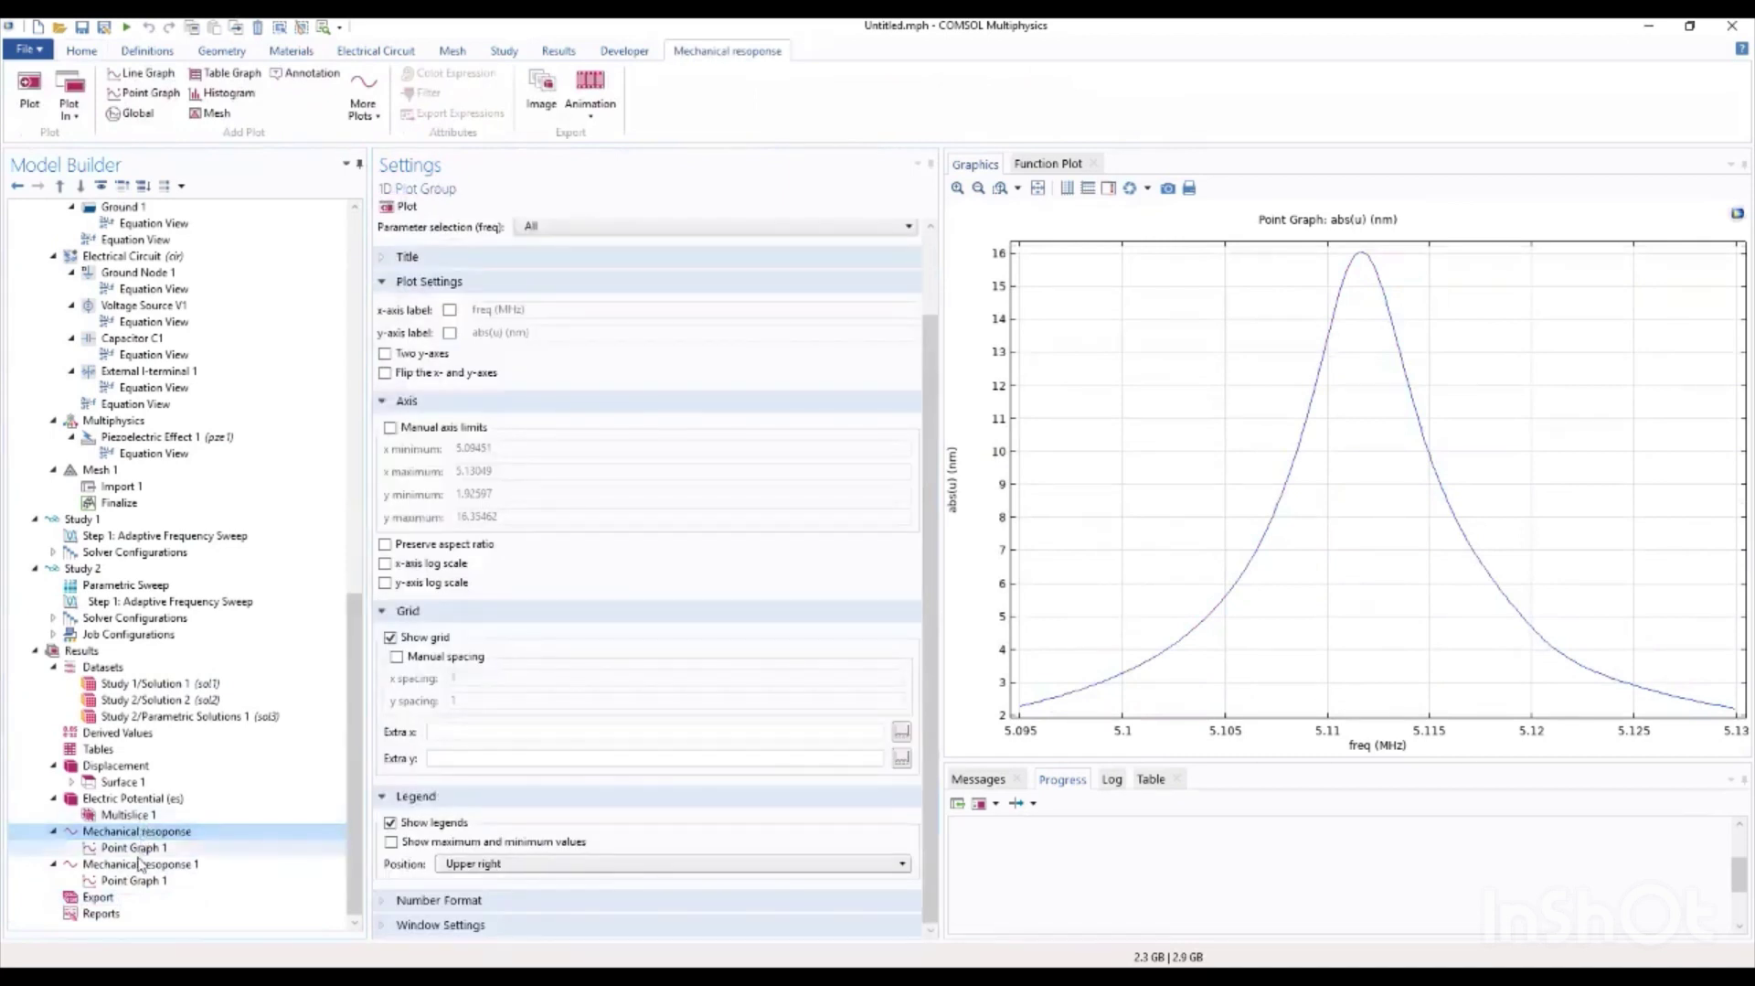
left_click(137, 864)
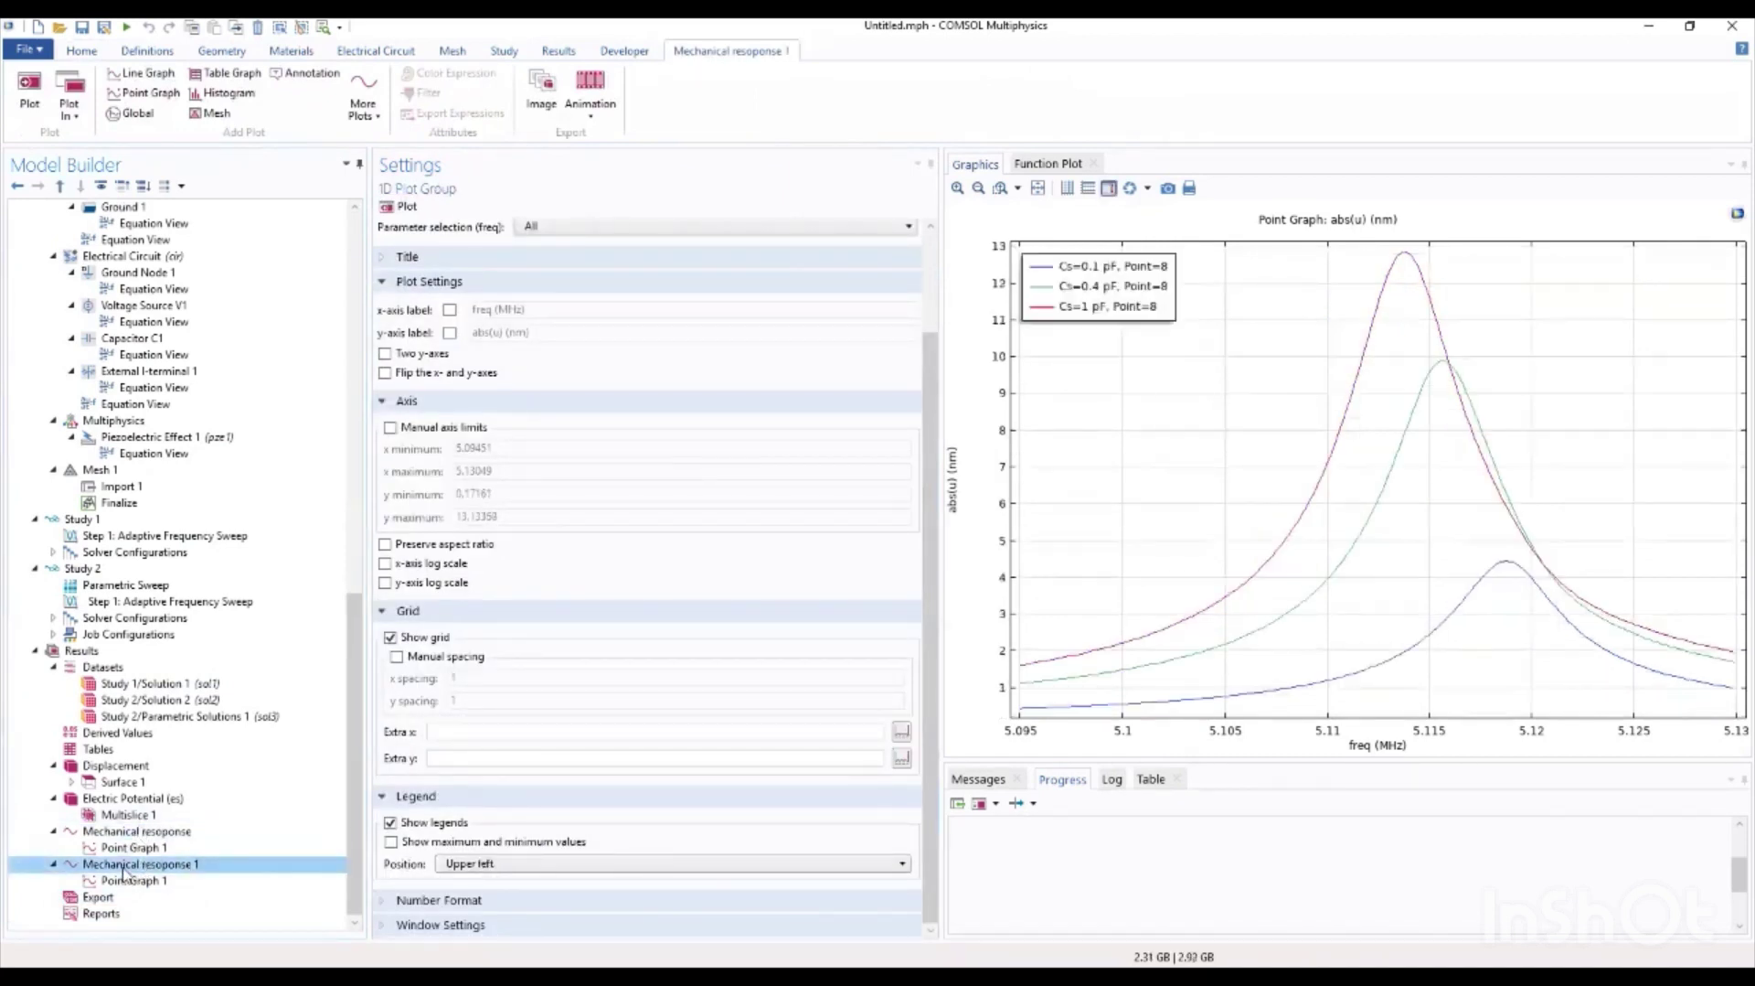
left_click(108, 766)
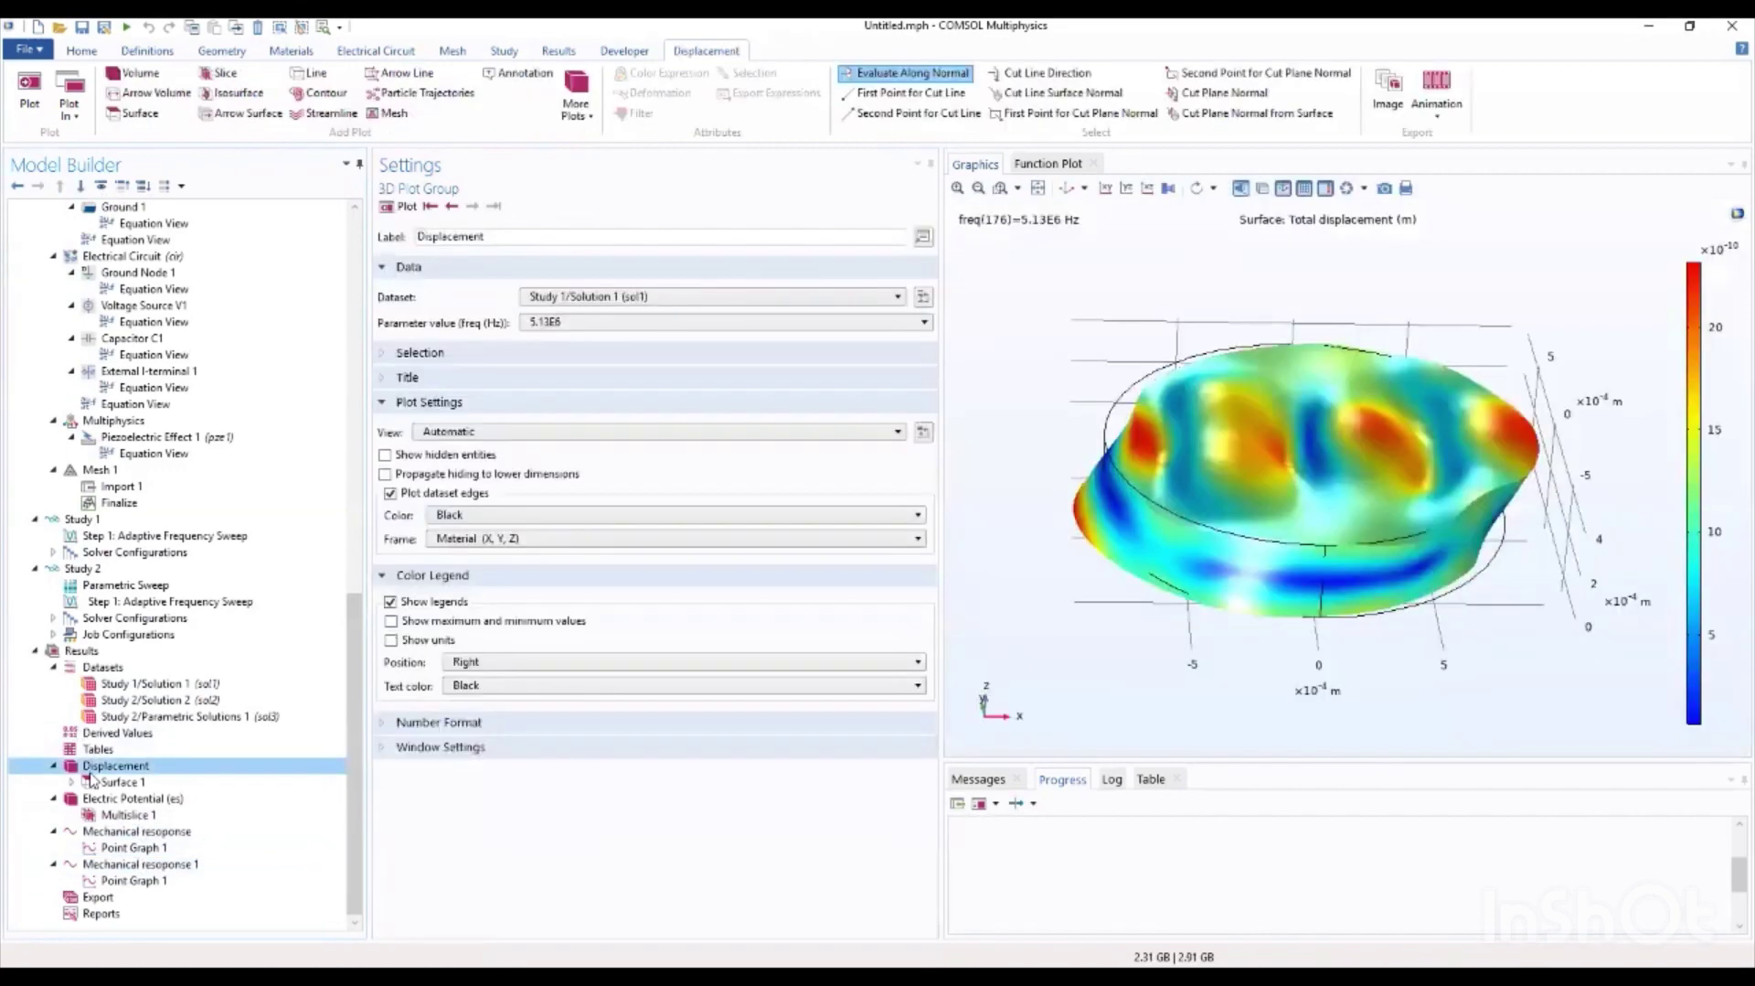
left_click(119, 798)
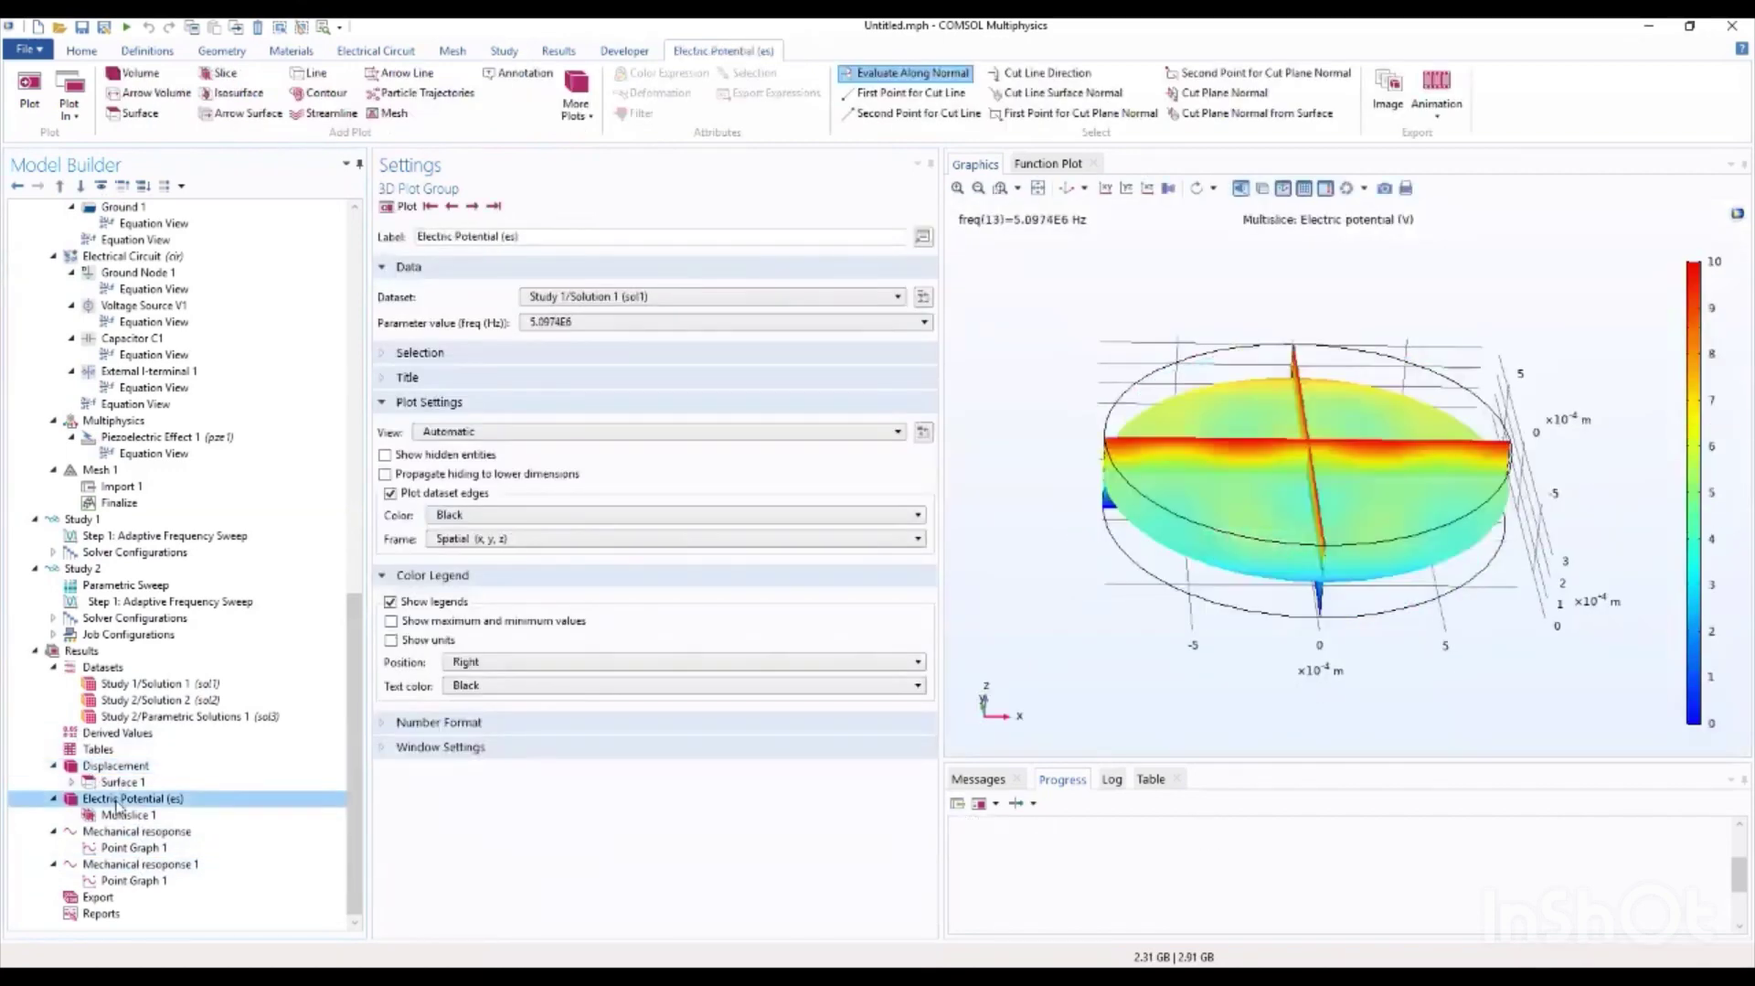